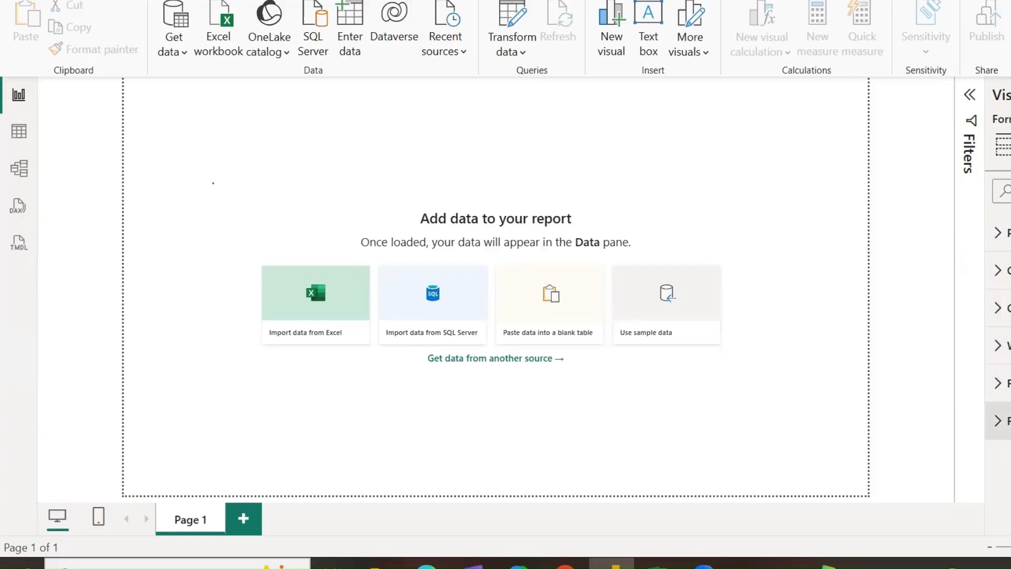
Step: Open the SALES (1) Excel workbook from the Downloads folder as a data source
{"action": "left_click", "coordinate": [1002, 145]}
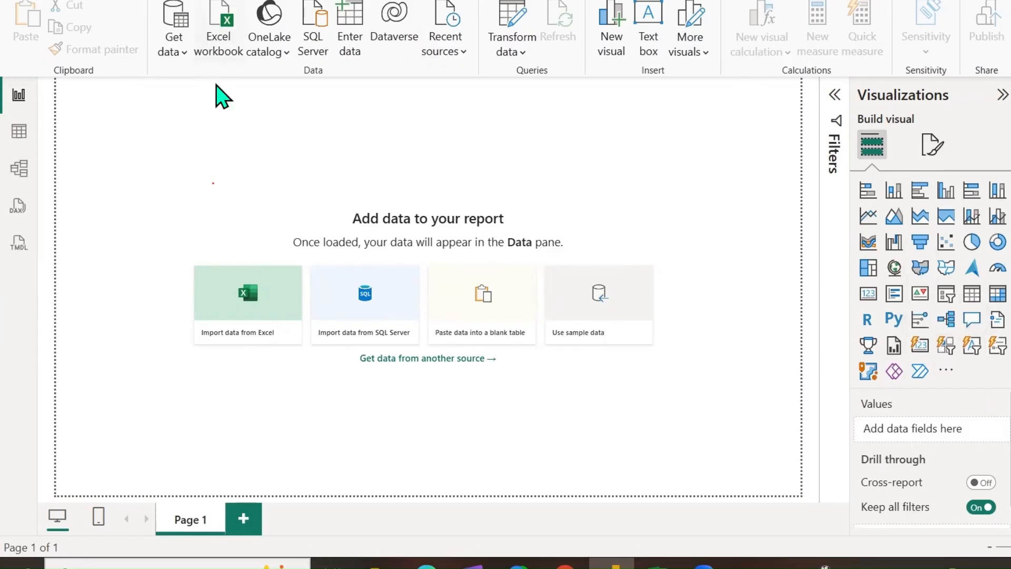
{"action": "left_click", "coordinate": [221, 48]}
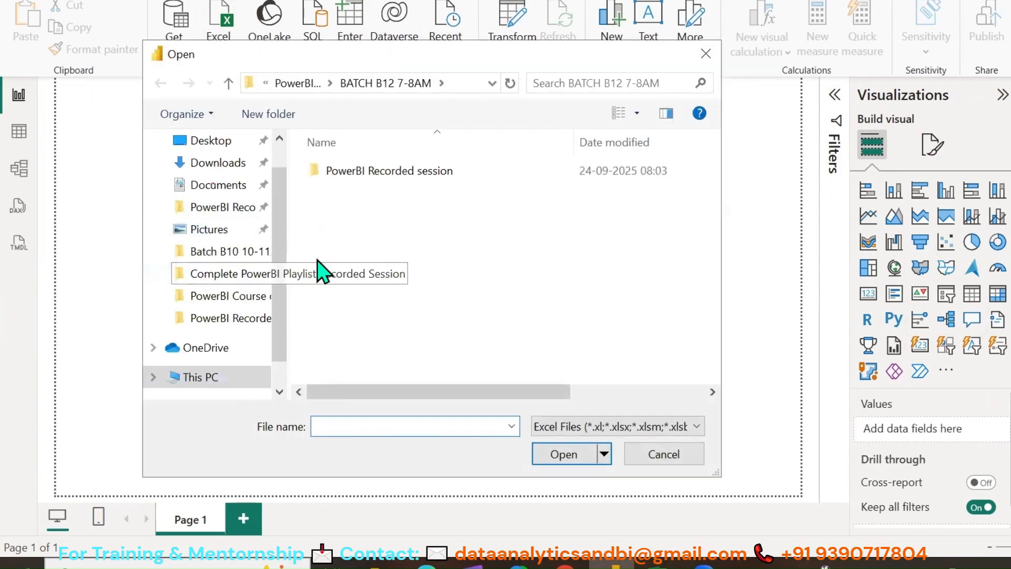
{"action": "scroll", "coordinate": [202, 213], "scroll_direction": "up", "scroll_amount": 2}
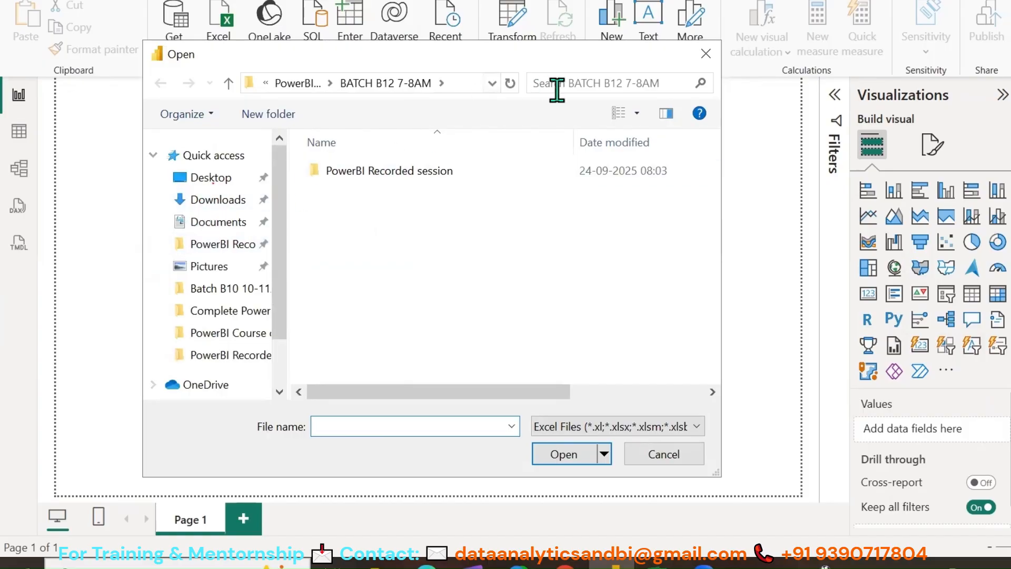
{"action": "left_click", "coordinate": [220, 208]}
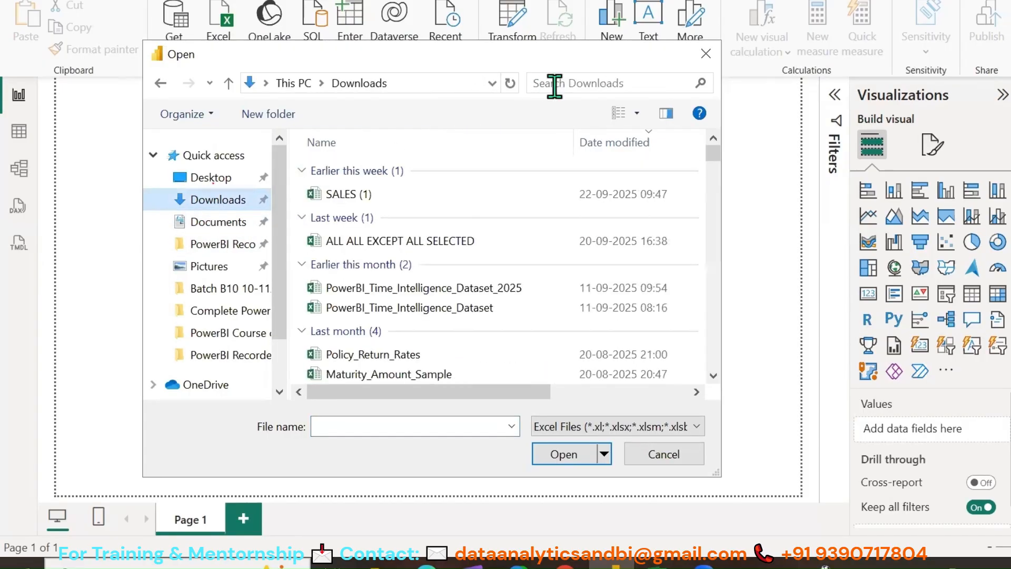
{"action": "left_click", "coordinate": [340, 194]}
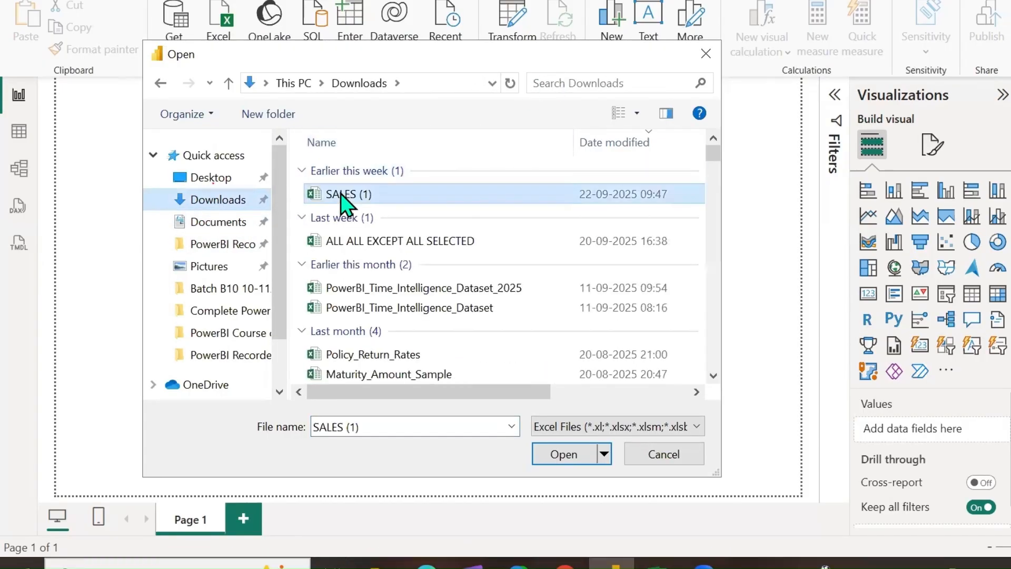
{"action": "left_click", "coordinate": [561, 453]}
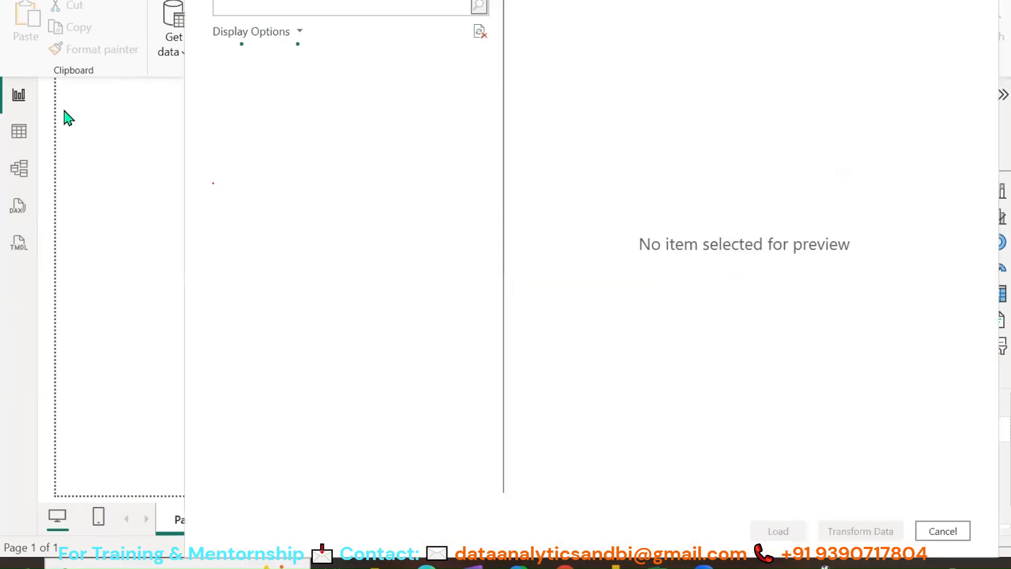
Step: Load the Product, Sales and Territory tables from the workbook into the report
{"action": "left_click", "coordinate": [242, 106]}
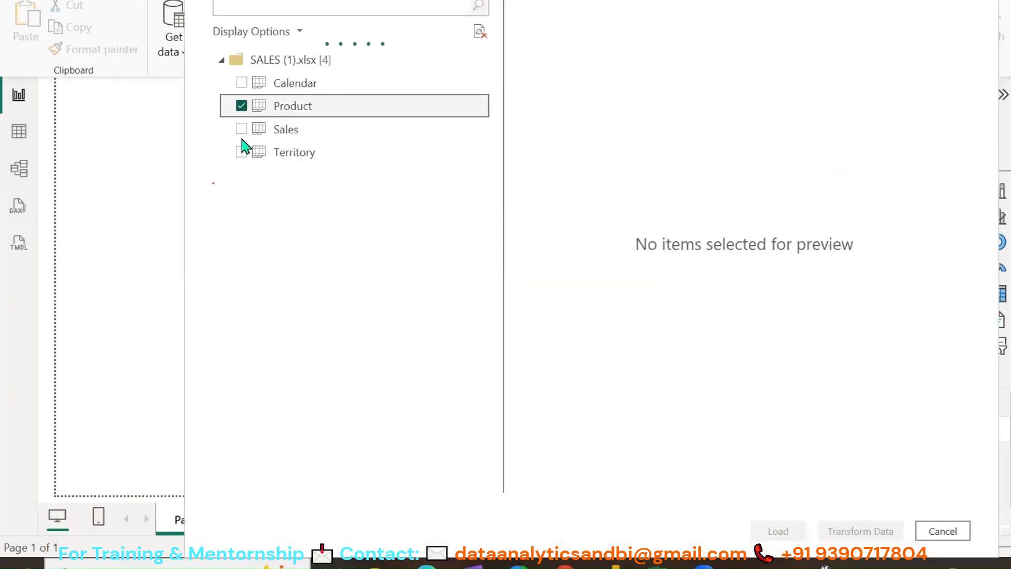
{"action": "left_click", "coordinate": [241, 129]}
{"action": "left_click", "coordinate": [241, 152]}
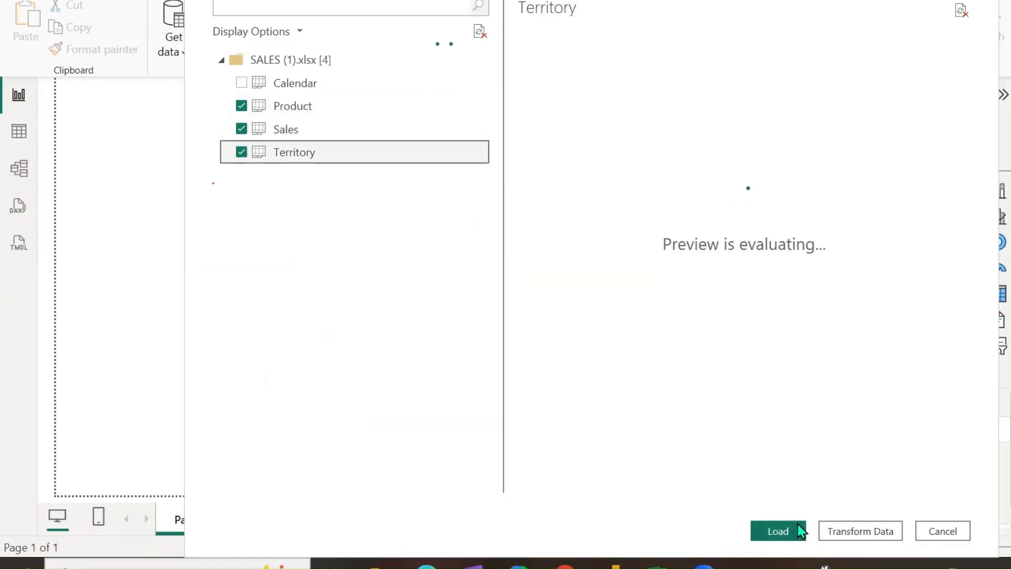
{"action": "left_click", "coordinate": [777, 532]}
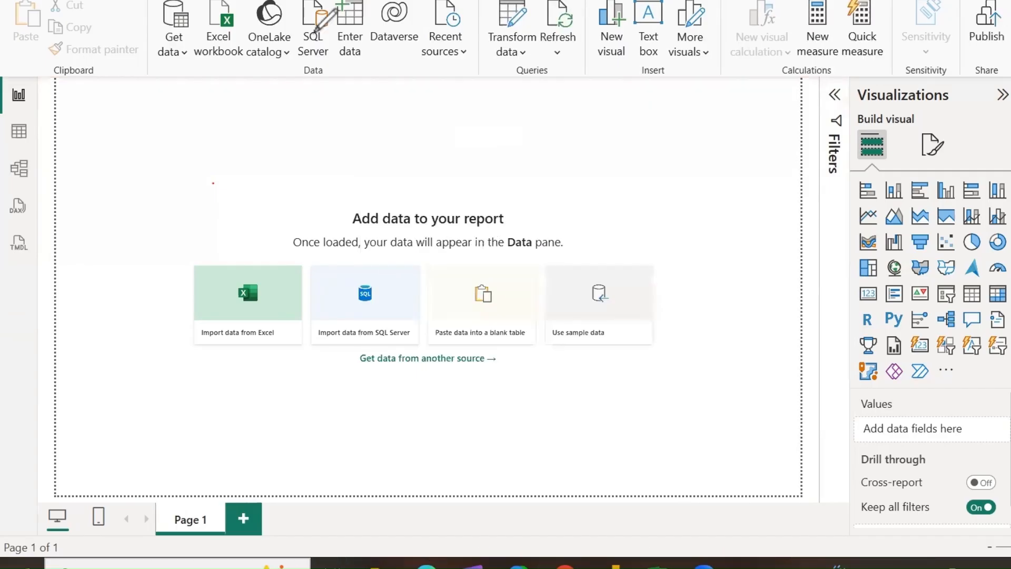
Step: Check the relationships between the loaded tables in the model diagram, and return to the report page
{"action": "left_click", "coordinate": [19, 173]}
{"action": "left_click_drag", "start_coordinate": [349, 498], "coordinate": [68, 237]}
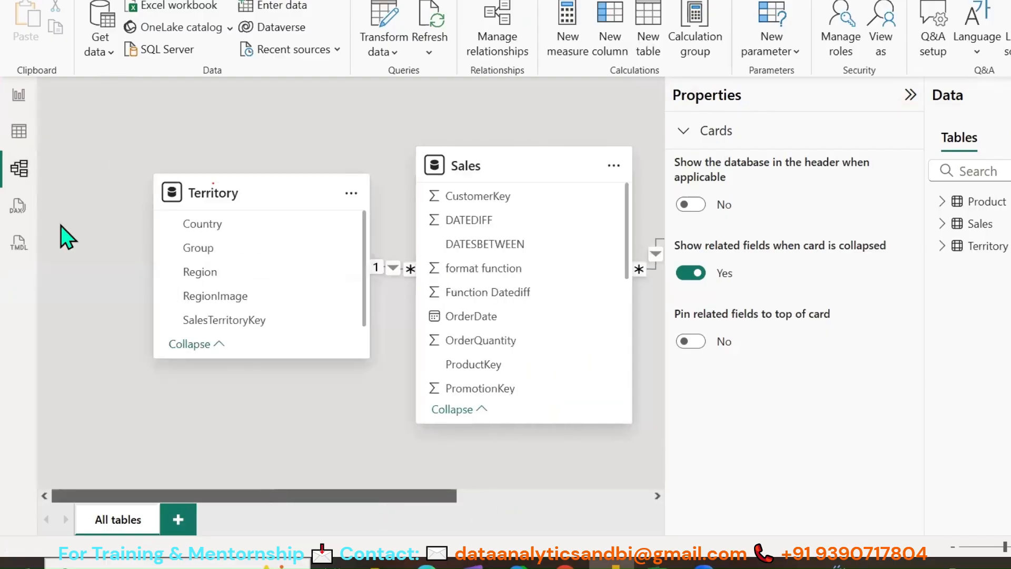
{"action": "left_click", "coordinate": [19, 95]}
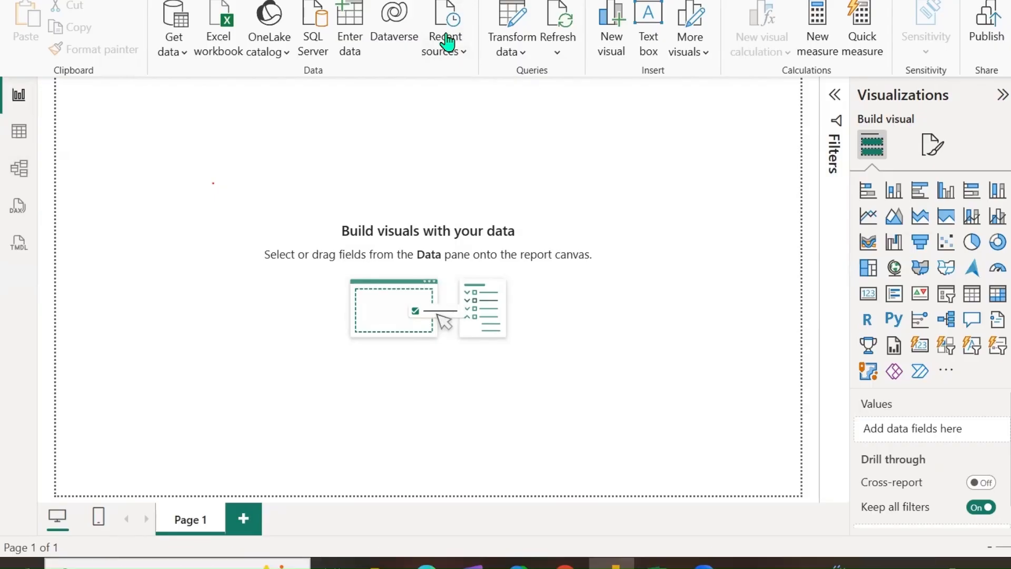
{"action": "mouse_move", "coordinate": [26, 69]}
{"action": "left_mouse_down"}
{"action": "mouse_move", "coordinate": [51, 77]}
{"action": "mouse_move", "coordinate": [21, 115]}
{"action": "mouse_move", "coordinate": [4, 89]}
{"action": "mouse_move", "coordinate": [28, 69]}
{"action": "left_mouse_up"}
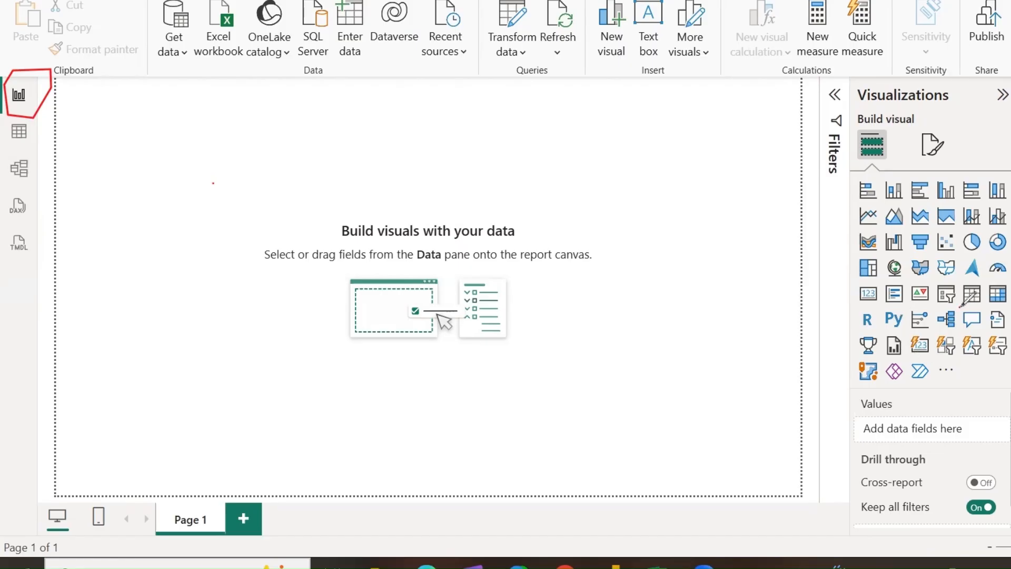
{"action": "mouse_move", "coordinate": [965, 306]}
{"action": "left_mouse_down"}
{"action": "mouse_move", "coordinate": [985, 294]}
{"action": "mouse_move", "coordinate": [985, 273]}
{"action": "mouse_move", "coordinate": [967, 266]}
{"action": "mouse_move", "coordinate": [958, 303]}
{"action": "left_mouse_up"}
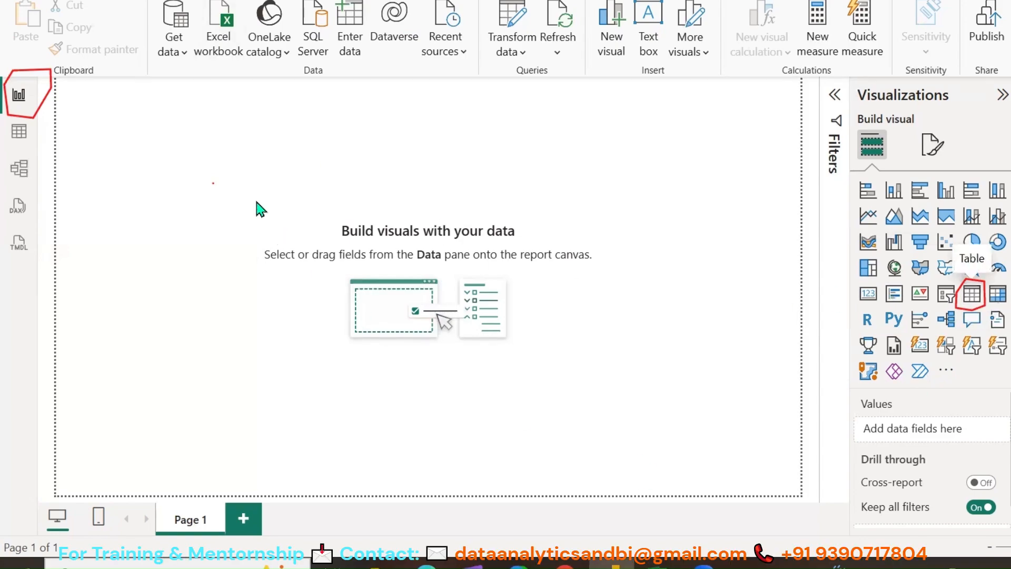
Step: Add an empty table visual, collapse the filters area and enlarge the visual to cover most of the page
{"action": "left_click_drag", "start_coordinate": [143, 172], "coordinate": [170, 215]}
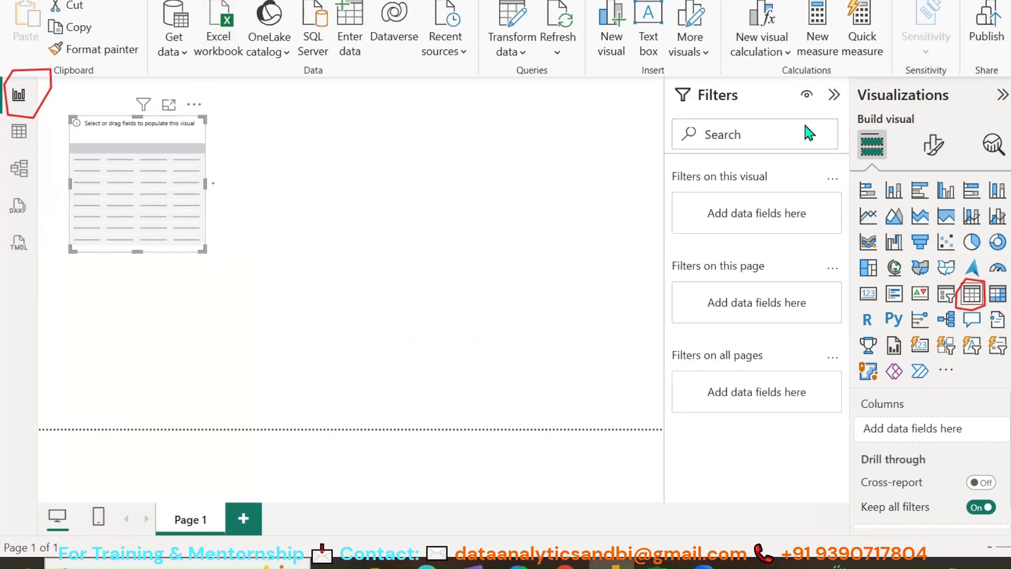
{"action": "left_click", "coordinate": [835, 95]}
{"action": "left_click_drag", "start_coordinate": [248, 282], "coordinate": [711, 462]}
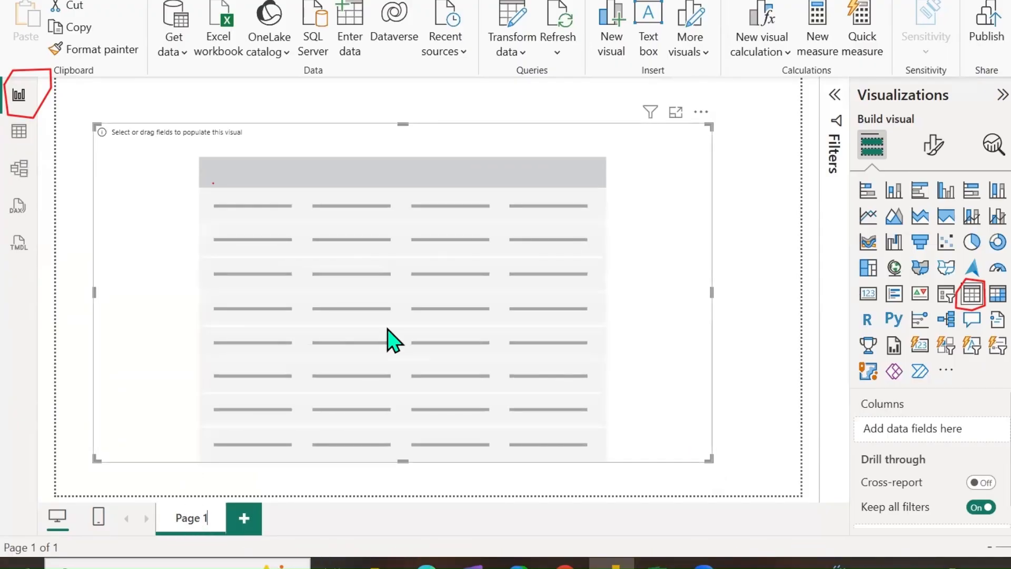
Step: Rename the report page to TABLE VISUAL
{"action": "left_click", "coordinate": [80, 196]}
{"action": "double_click", "coordinate": [192, 519]}
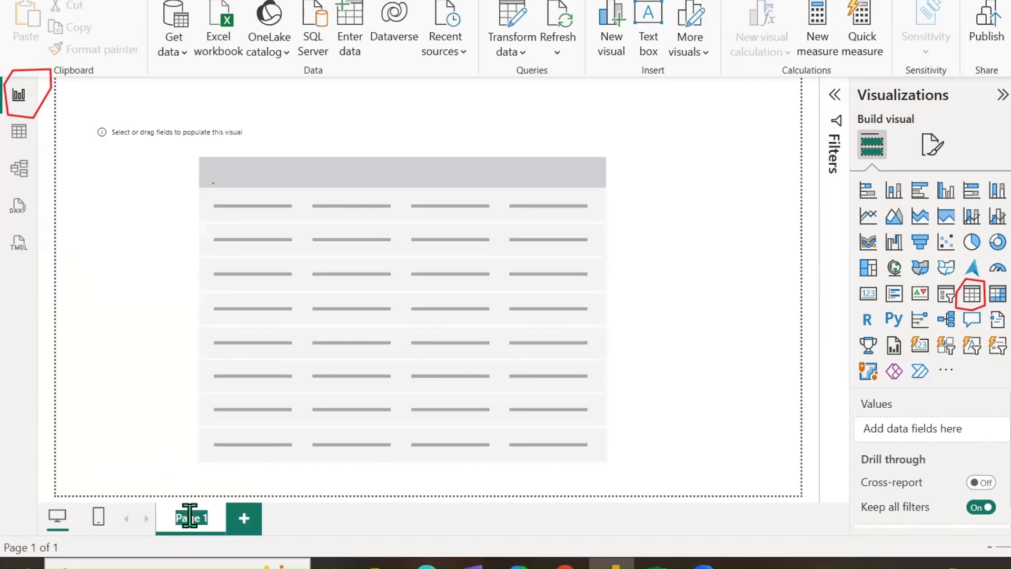
{"action": "key", "text": "Caps_Lock"}
{"action": "type", "text": "TABLE VI"}
{"action": "type", "text": "SUAL"}
{"action": "key", "text": "Return"}
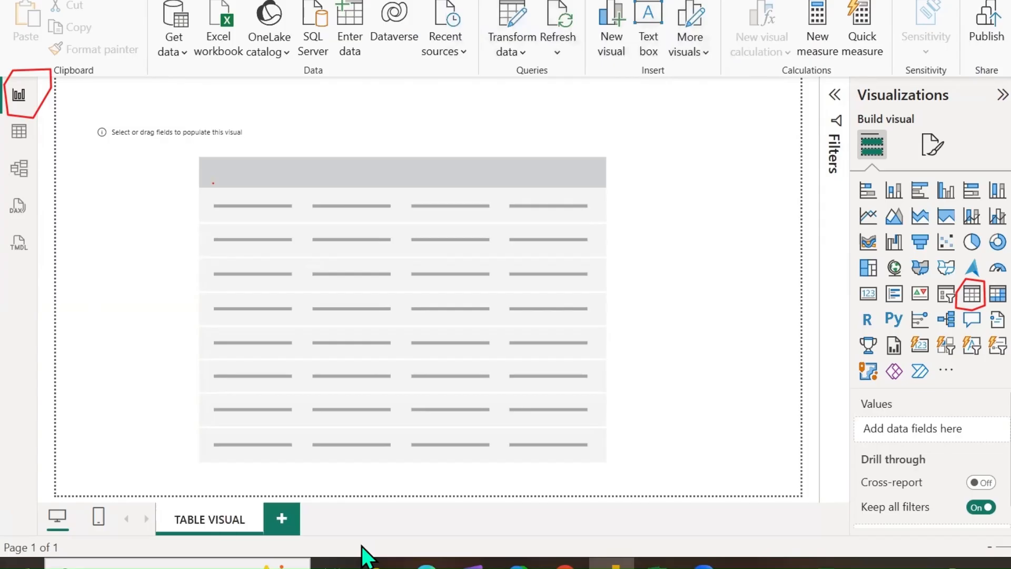
{"action": "left_click", "coordinate": [550, 16]}
{"action": "left_click_drag", "start_coordinate": [50, 71], "coordinate": [21, 134]}
{"action": "left_click_drag", "start_coordinate": [995, 306], "coordinate": [969, 291]}
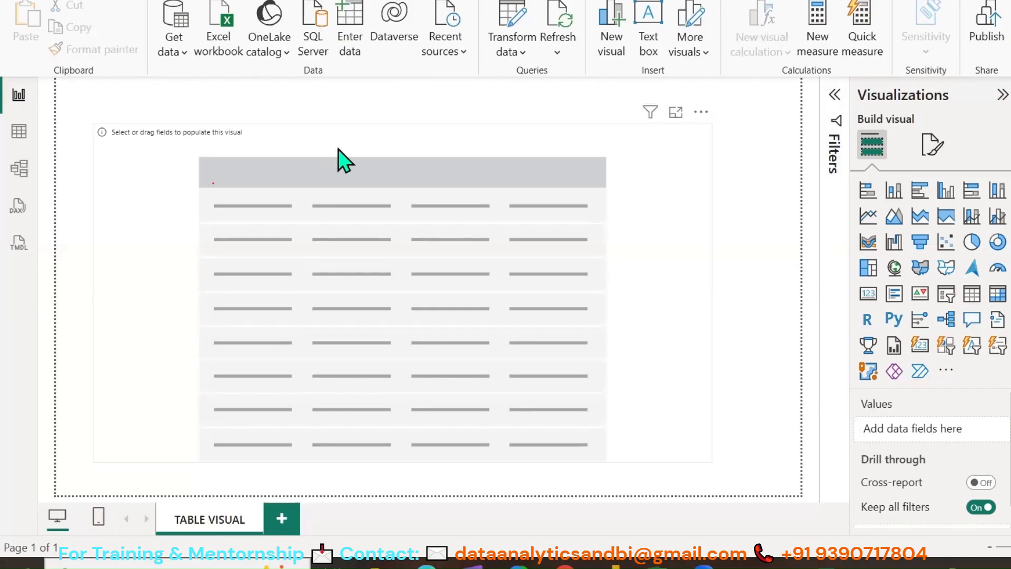
Step: Move the table visual down to the page's left edge and widen it to the full page width
{"action": "left_click_drag", "start_coordinate": [336, 141], "coordinate": [276, 157]}
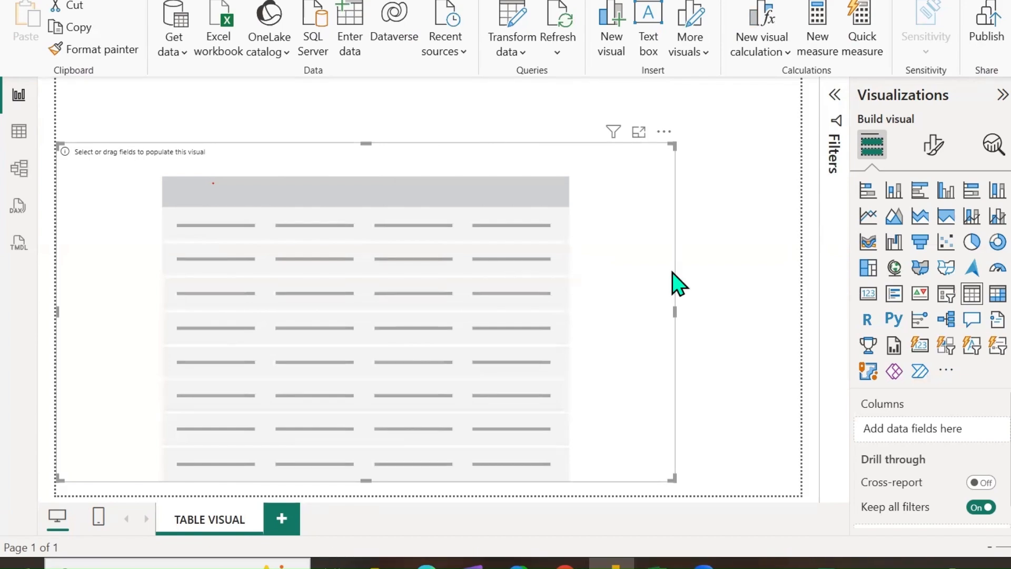
{"action": "left_click_drag", "start_coordinate": [675, 314], "coordinate": [799, 320]}
{"action": "left_click", "coordinate": [639, 97]}
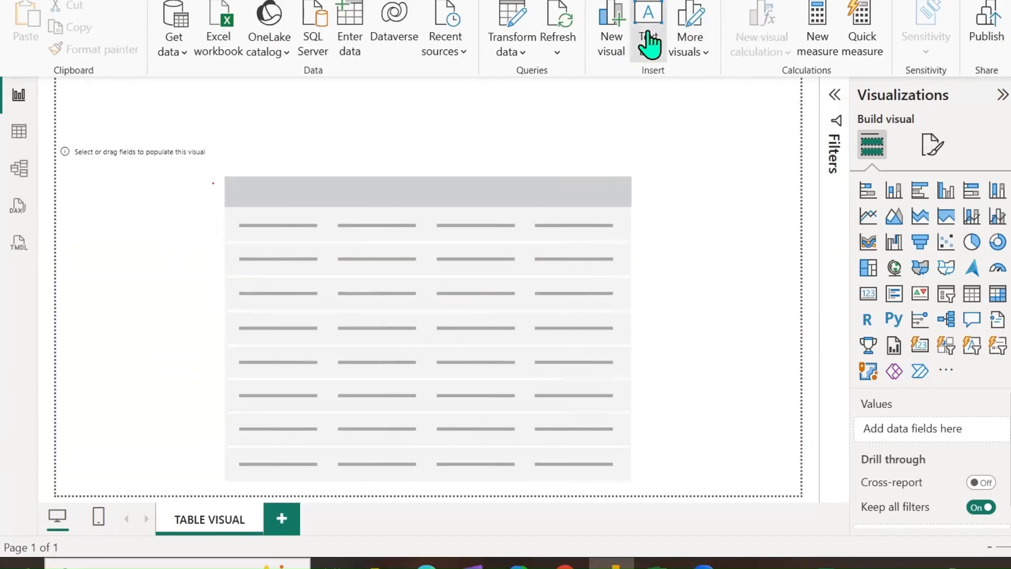
Step: Insert a text box in the page's upper left corner containing the heading TABLE VISUAL
{"action": "left_click", "coordinate": [650, 45]}
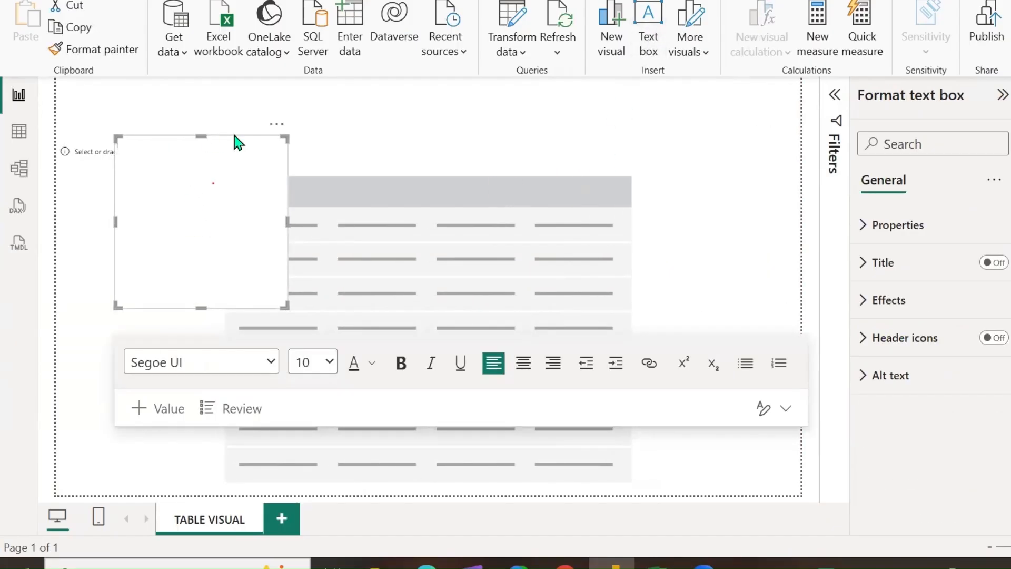
{"action": "left_click_drag", "start_coordinate": [282, 131], "coordinate": [245, 79]}
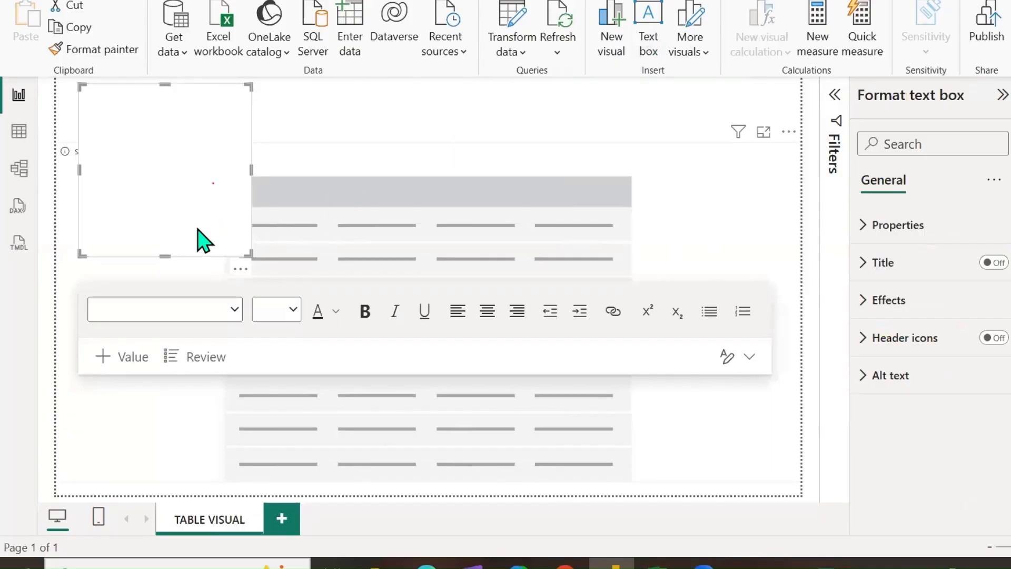
{"action": "left_click", "coordinate": [87, 96]}
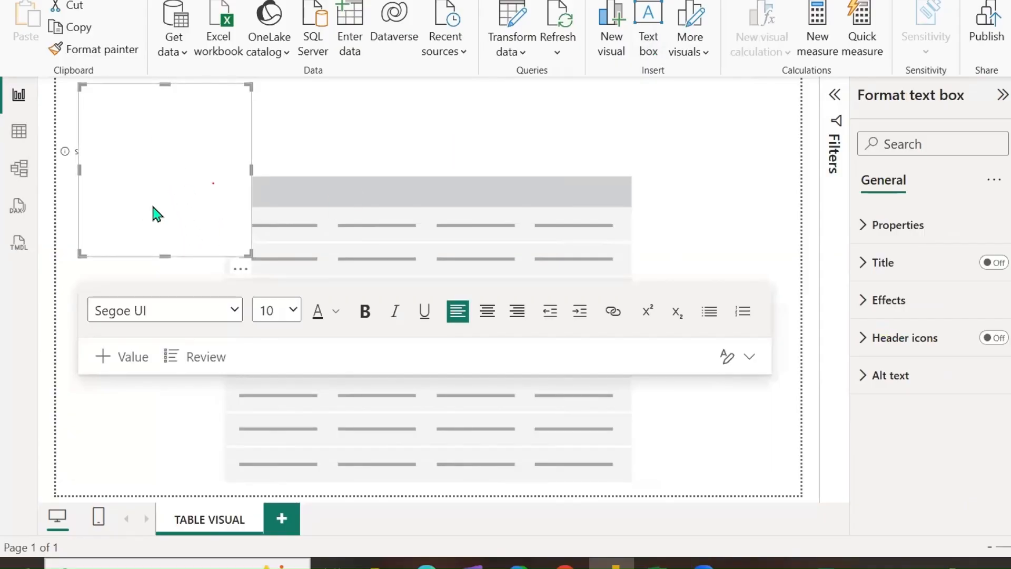
{"action": "key", "text": "Caps_Lock"}
{"action": "key", "text": "Caps_Lock"}
{"action": "type", "text": "TABLE VISUAL"}
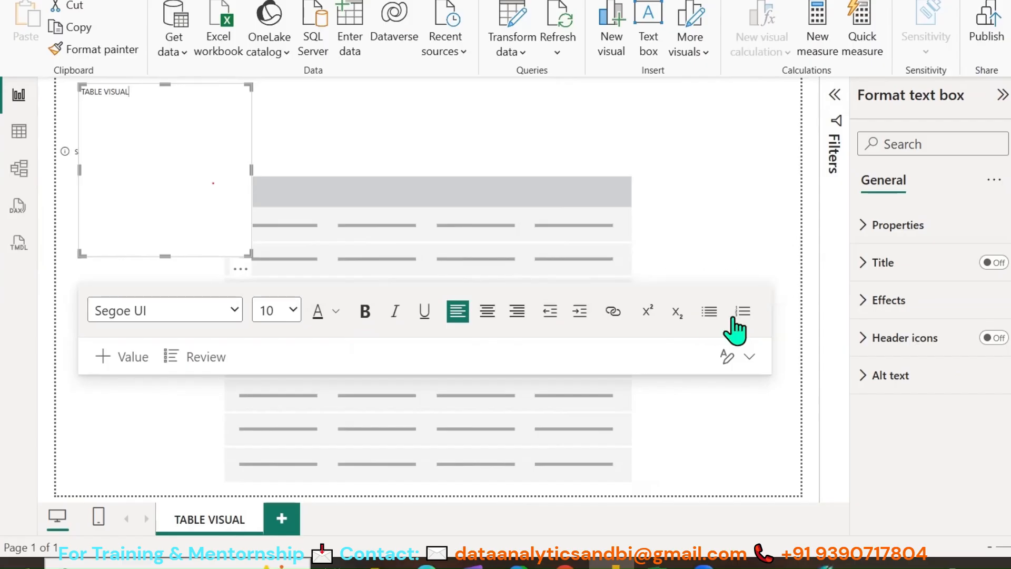
Step: Set the heading text to size 24 and reshape its text box into a shallow banner across the page above the table
{"action": "left_click", "coordinate": [33, 200]}
{"action": "key", "text": "ctrl+a"}
{"action": "left_click", "coordinate": [294, 315]}
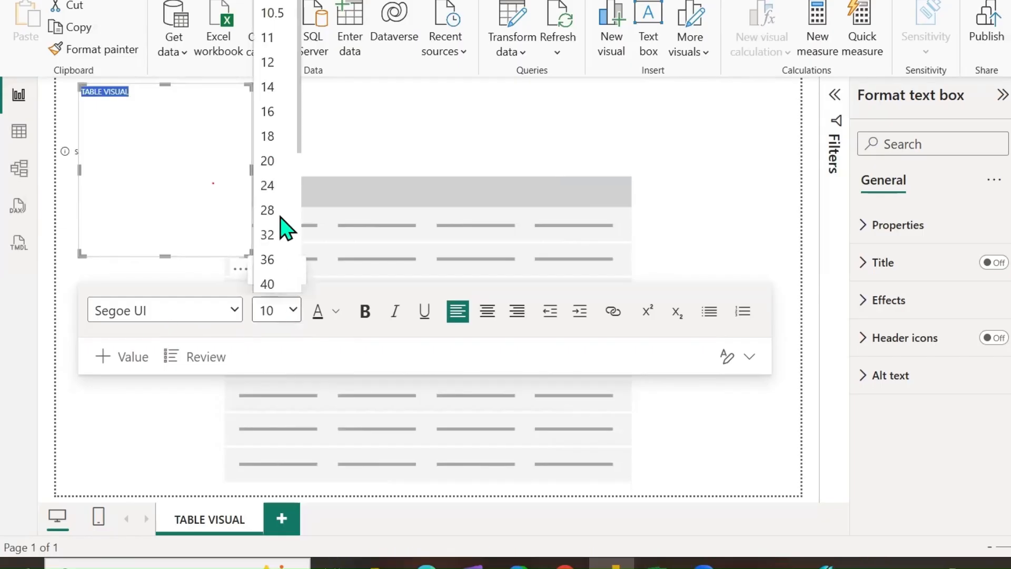
{"action": "left_click", "coordinate": [270, 184]}
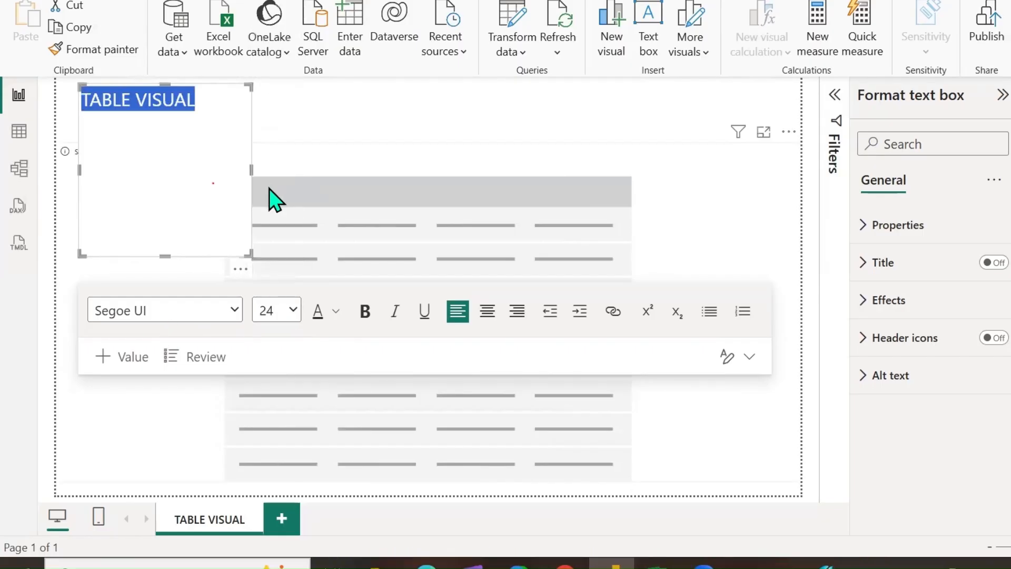
{"action": "left_click_drag", "start_coordinate": [278, 169], "coordinate": [794, 181]}
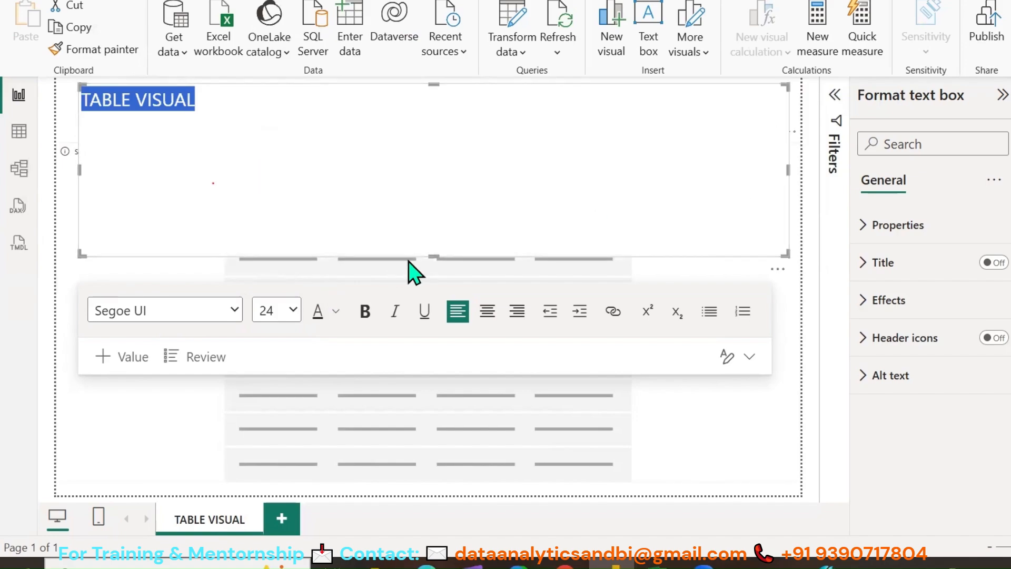
{"action": "left_click_drag", "start_coordinate": [436, 255], "coordinate": [438, 132]}
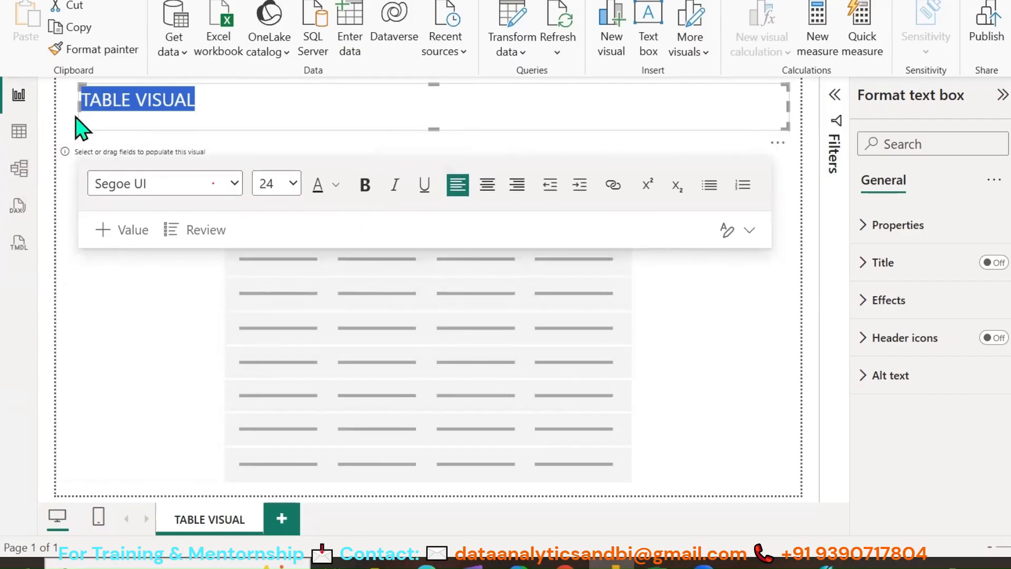
Step: Format the heading in bold Times New Roman and centre it in the text box
{"action": "left_click", "coordinate": [235, 185]}
{"action": "scroll", "coordinate": [192, 429], "scroll_direction": "up", "scroll_amount": 2}
{"action": "scroll", "coordinate": [169, 308], "scroll_direction": "down", "scroll_amount": 4}
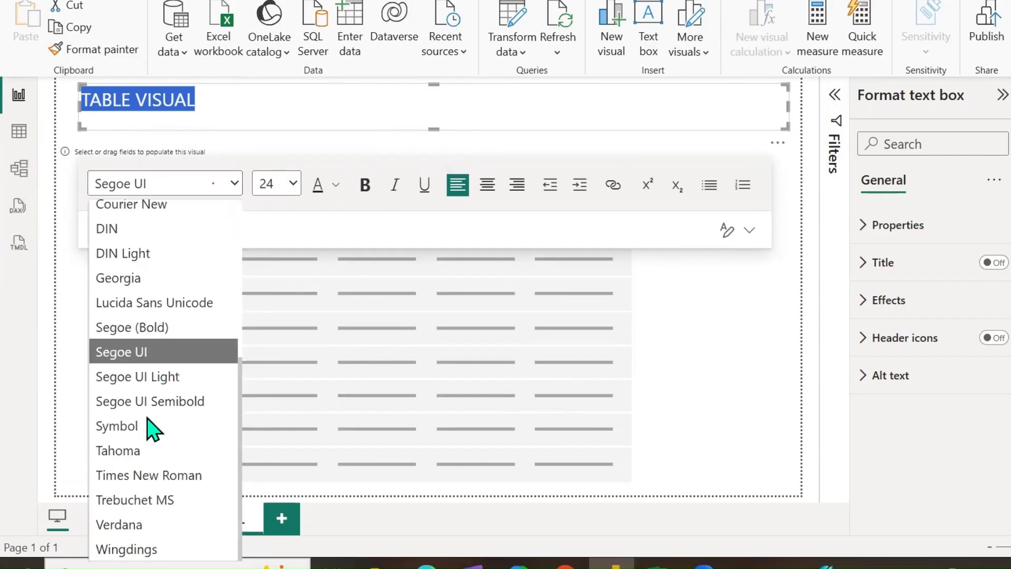
{"action": "left_click", "coordinate": [146, 470]}
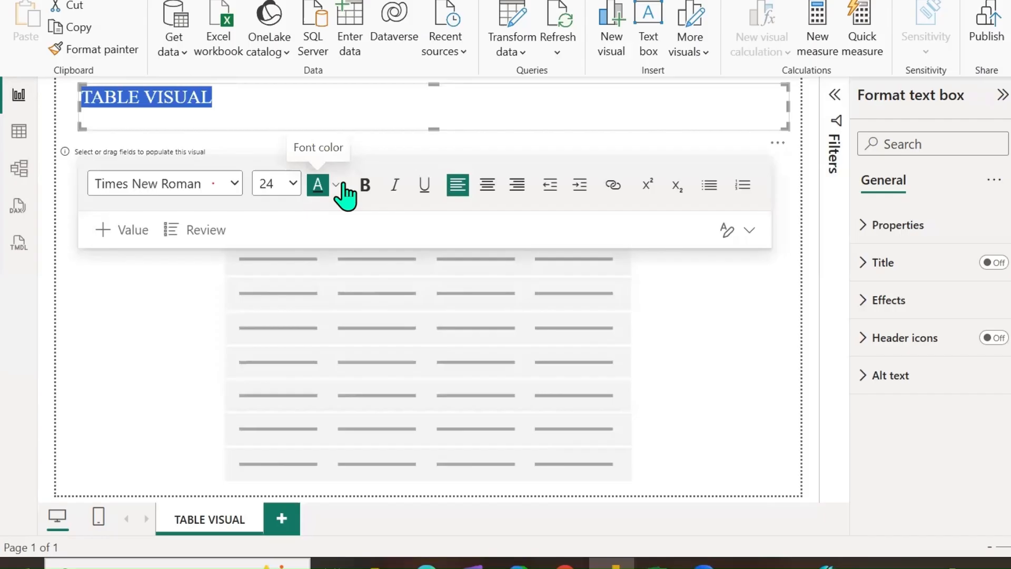
{"action": "left_click", "coordinate": [485, 198]}
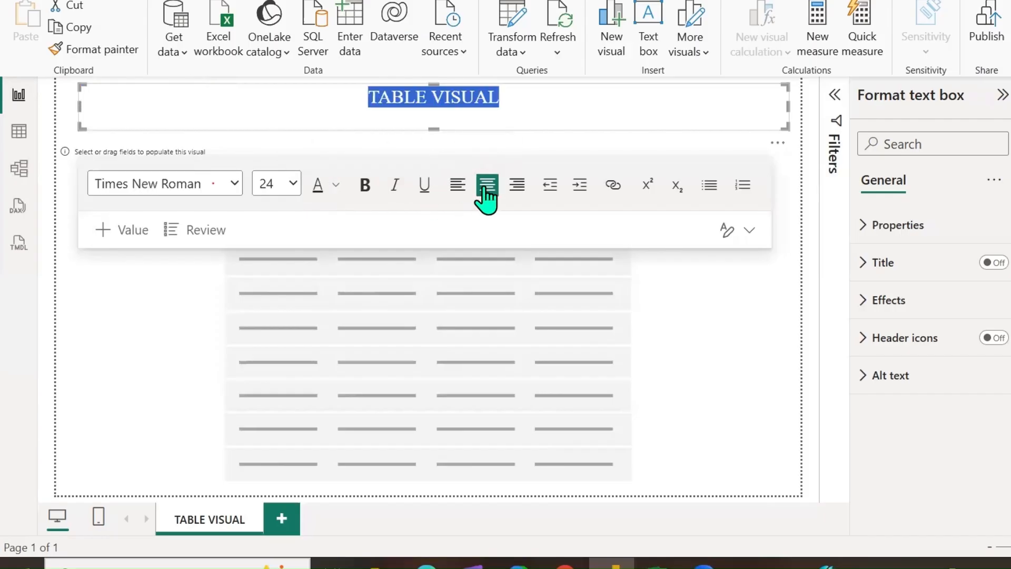
{"action": "left_click", "coordinate": [364, 185]}
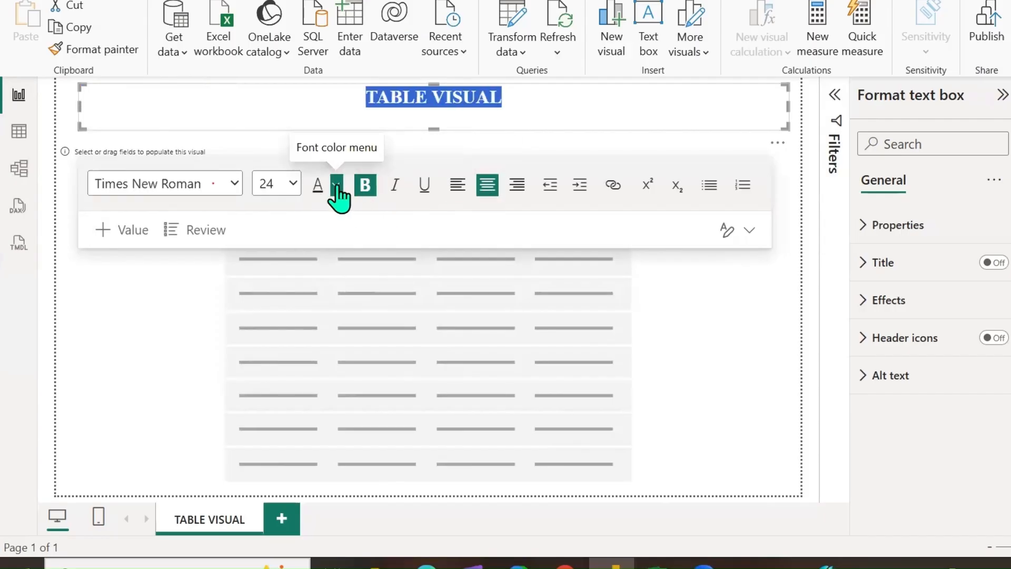
{"action": "left_click", "coordinate": [336, 185]}
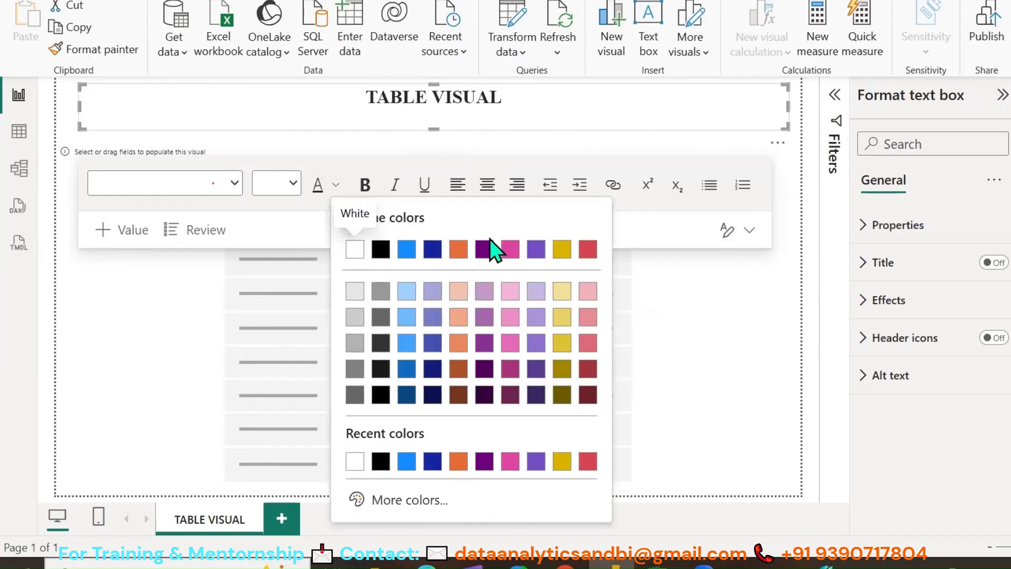
{"action": "left_click", "coordinate": [512, 105]}
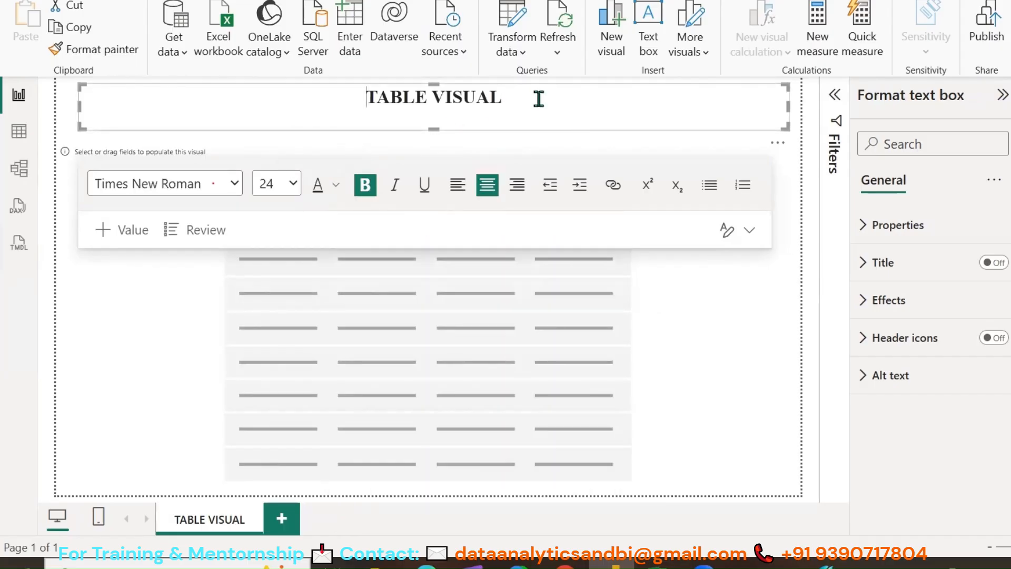
Step: Widen the heading text box on both sides so that it spans the full page width
{"action": "left_click_drag", "start_coordinate": [79, 106], "coordinate": [38, 112]}
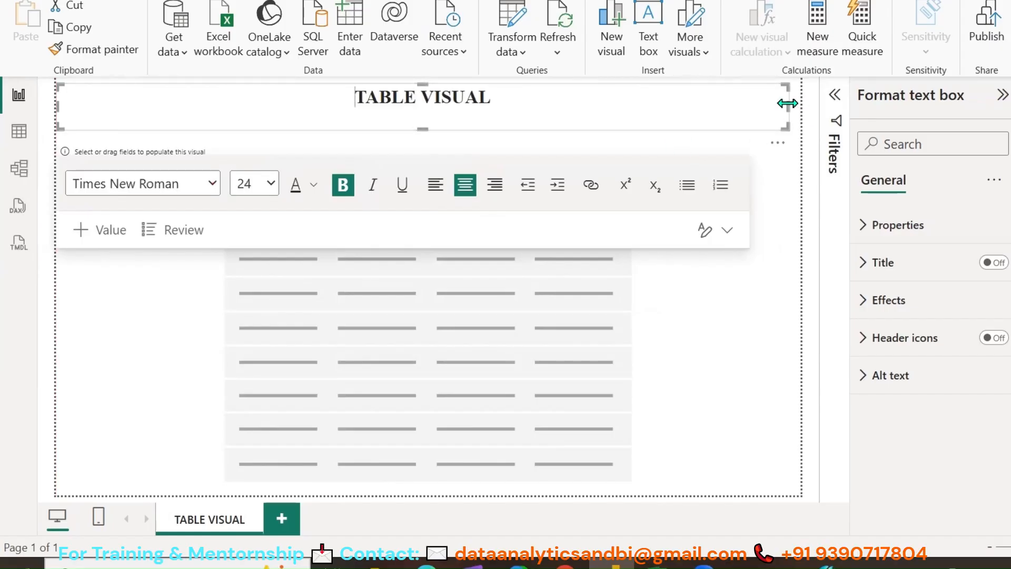
{"action": "left_click_drag", "start_coordinate": [790, 102], "coordinate": [802, 104]}
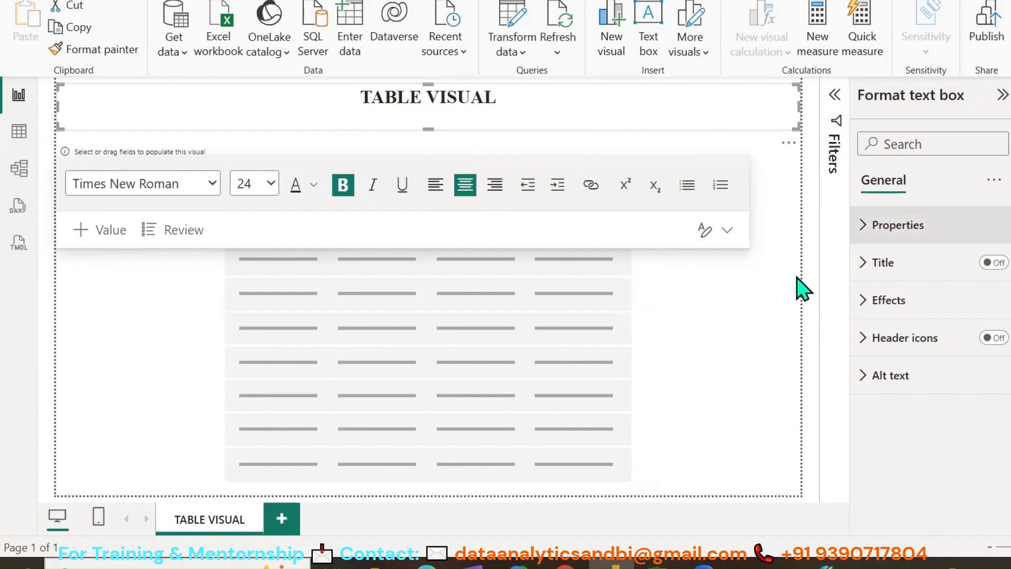
{"action": "left_click", "coordinate": [798, 293]}
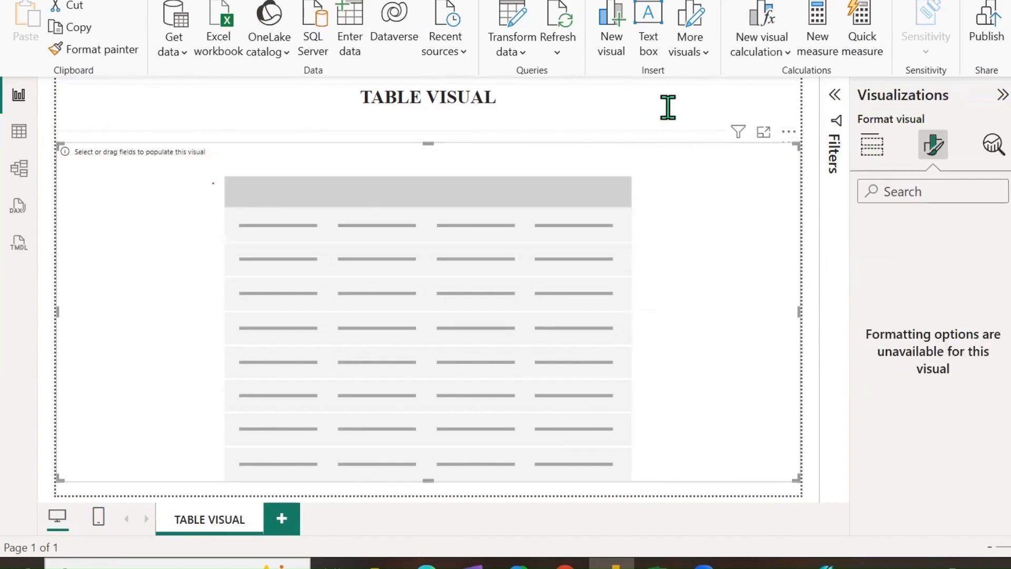
Step: Fill the heading text box's background with a light grey theme color
{"action": "left_click", "coordinate": [758, 106]}
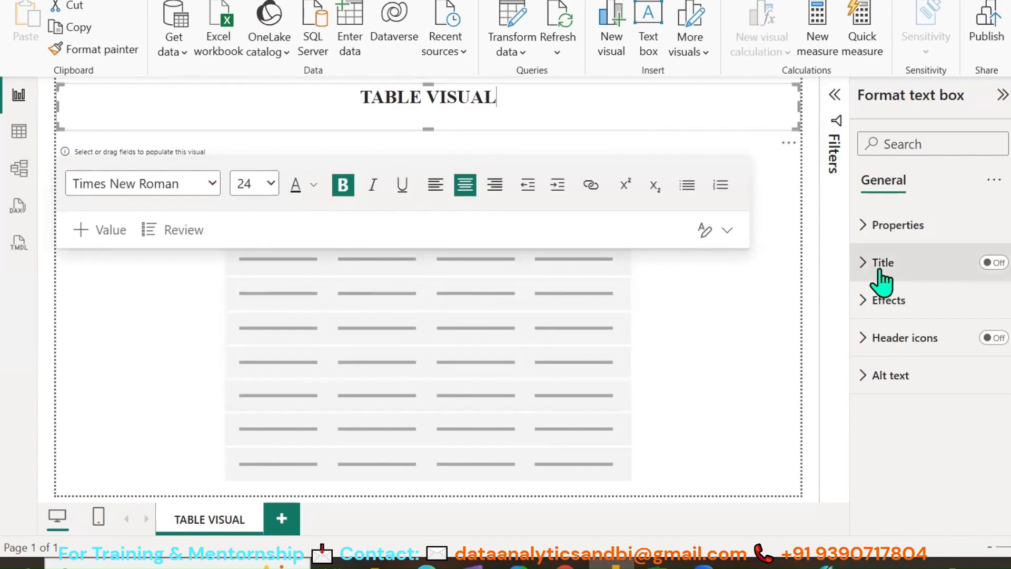
{"action": "left_click", "coordinate": [863, 301]}
{"action": "scroll", "coordinate": [878, 332], "scroll_direction": "down", "scroll_amount": 2}
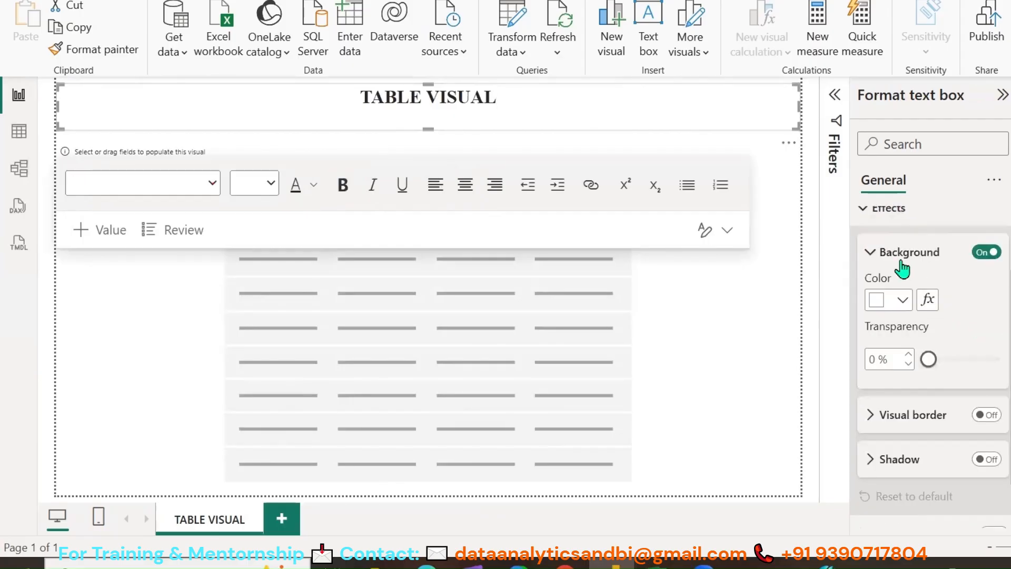
{"action": "left_click", "coordinate": [901, 302]}
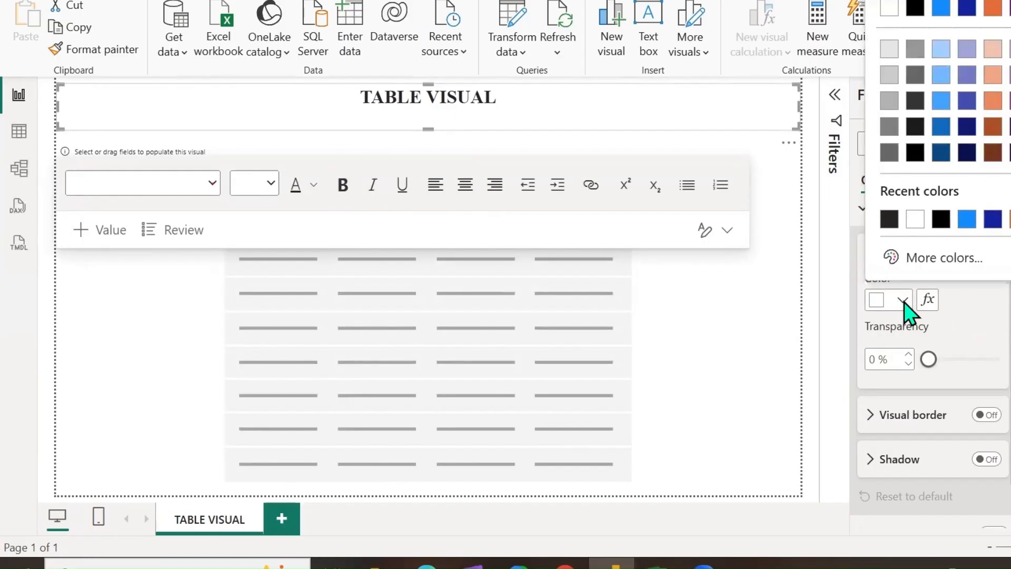
{"action": "left_click", "coordinate": [885, 74]}
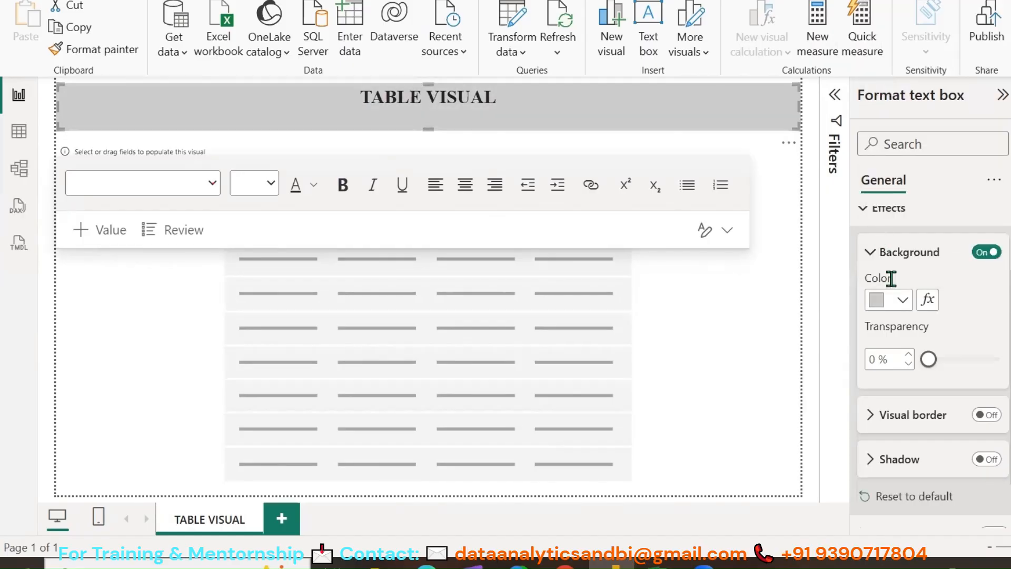
{"action": "scroll", "coordinate": [925, 332], "scroll_direction": "up", "scroll_amount": 2}
Step: Try a light yellow font color on the TABLE VISUAL heading text
{"action": "left_click_drag", "start_coordinate": [503, 97], "coordinate": [345, 90]}
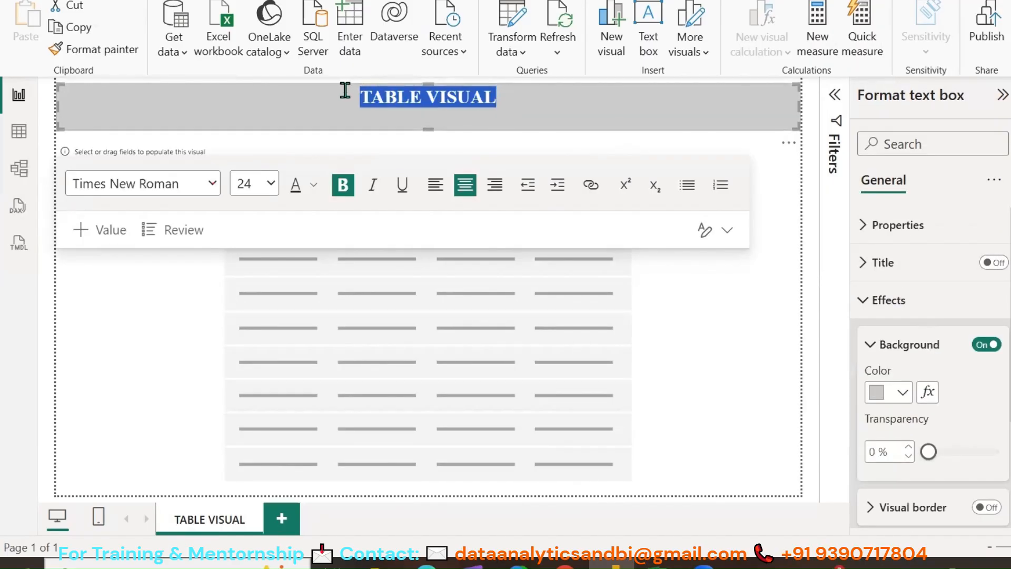
{"action": "left_click", "coordinate": [315, 188]}
{"action": "left_click", "coordinate": [538, 292]}
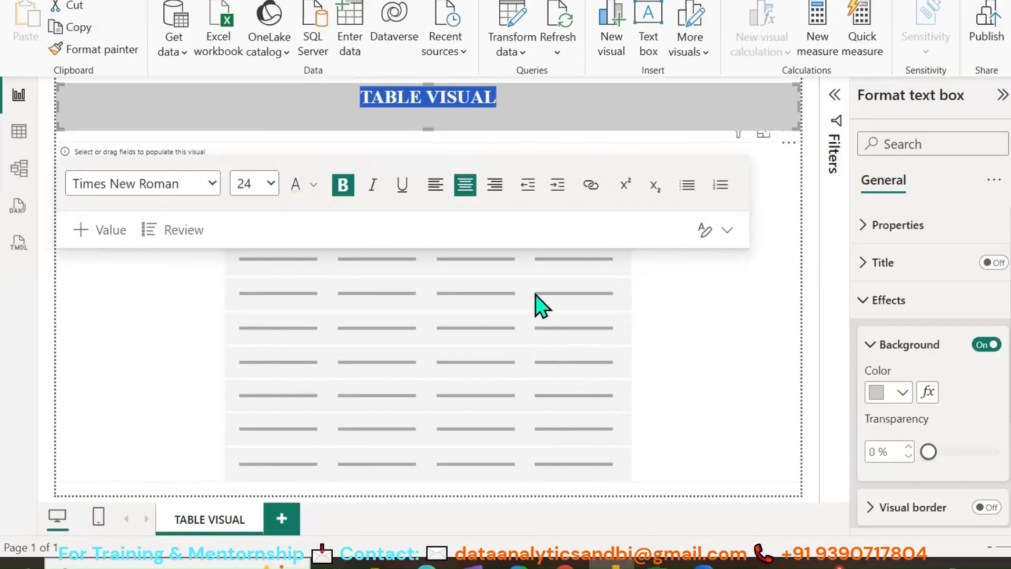
{"action": "left_click", "coordinate": [764, 155]}
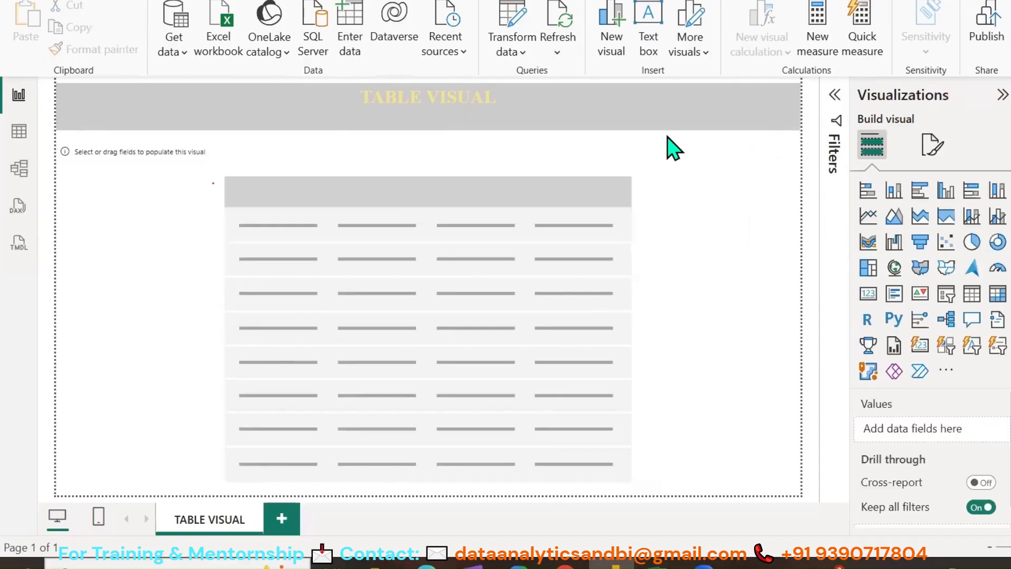
Step: Change the heading text's font color to the red theme color
{"action": "left_click", "coordinate": [495, 100]}
{"action": "triple_click", "coordinate": [381, 90]}
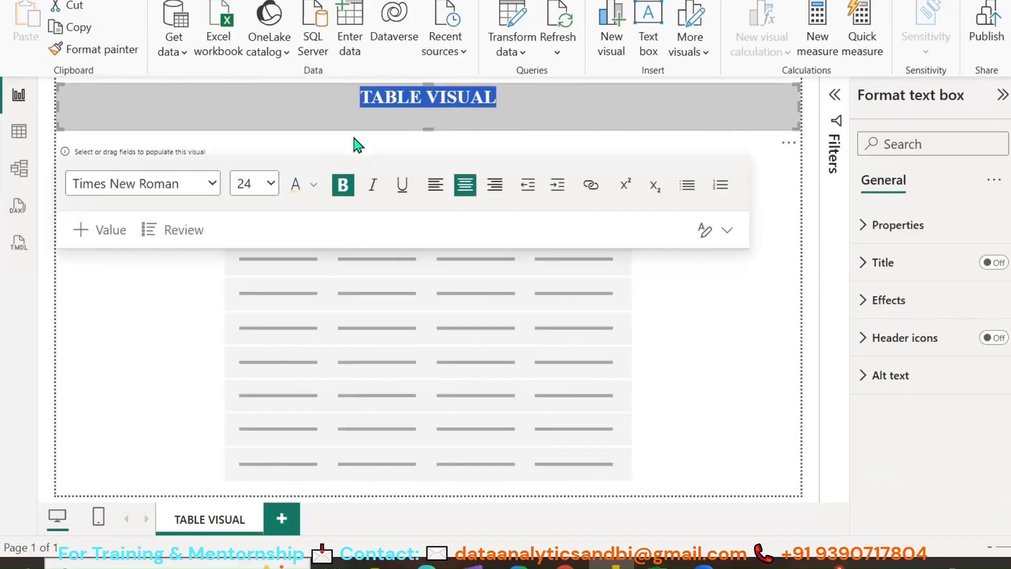
{"action": "left_click", "coordinate": [273, 187]}
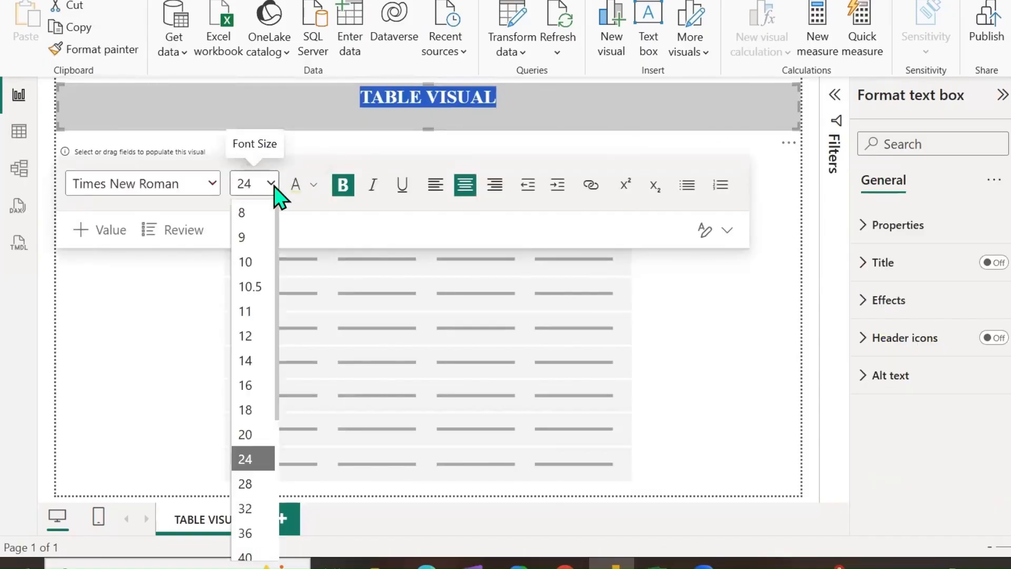
{"action": "left_click", "coordinate": [314, 187]}
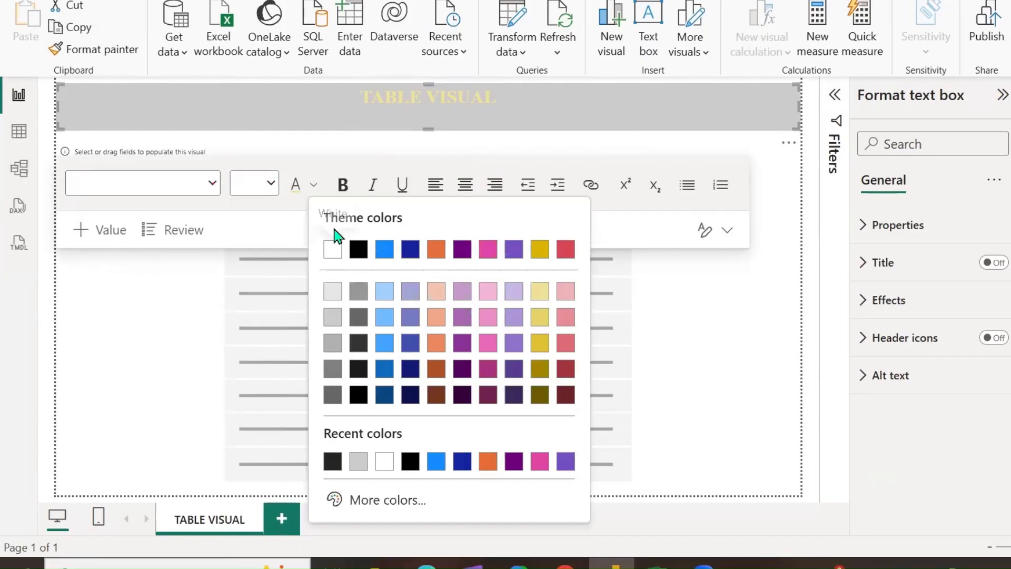
{"action": "left_click", "coordinate": [566, 255]}
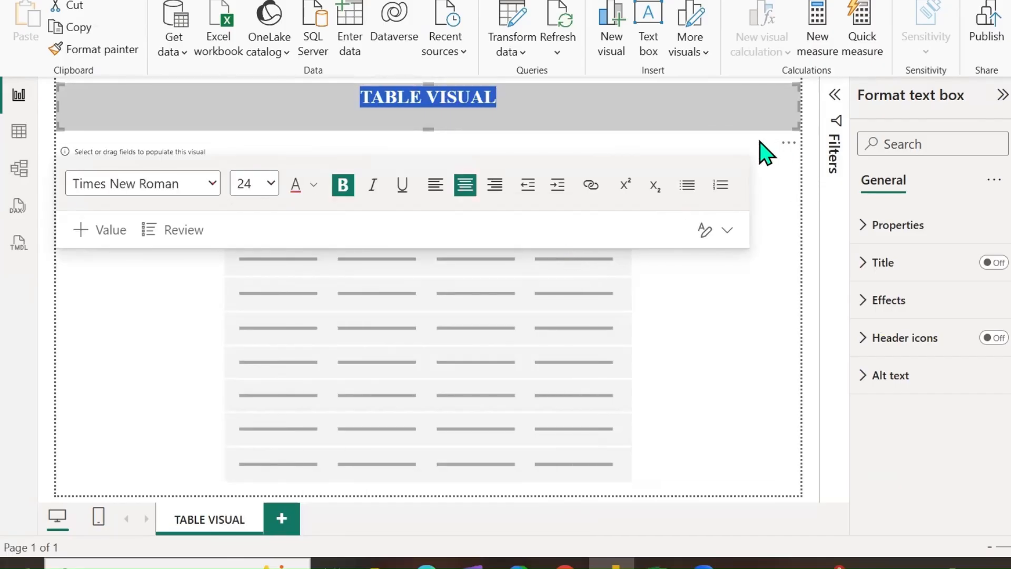
{"action": "left_click", "coordinate": [761, 144]}
{"action": "left_click", "coordinate": [524, 97]}
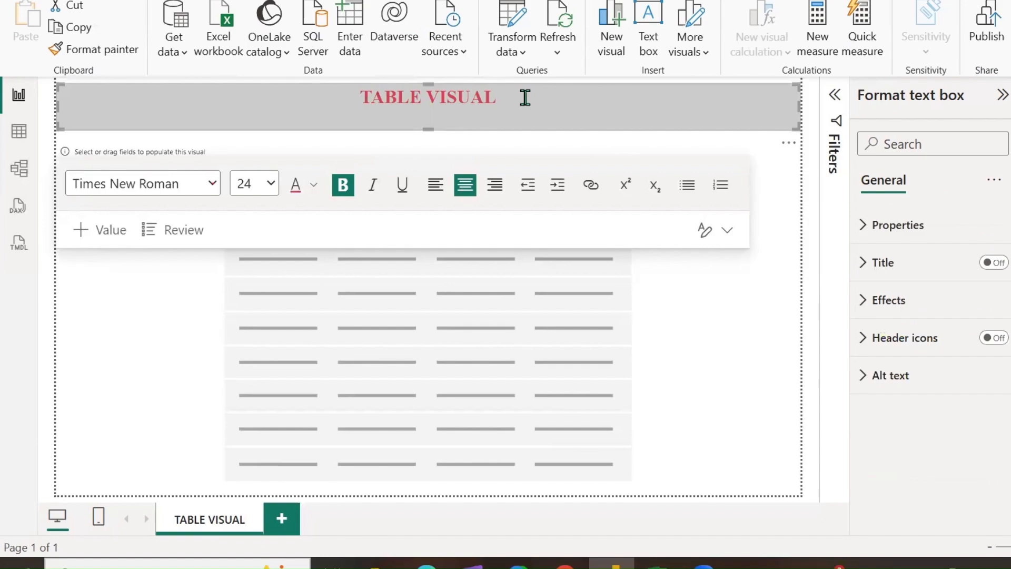
Step: Try white as the font color of the TABLE VISUAL heading
{"action": "left_click_drag", "start_coordinate": [525, 97], "coordinate": [291, 97]}
{"action": "left_click", "coordinate": [313, 184]}
{"action": "left_click", "coordinate": [330, 250]}
{"action": "left_click", "coordinate": [743, 138]}
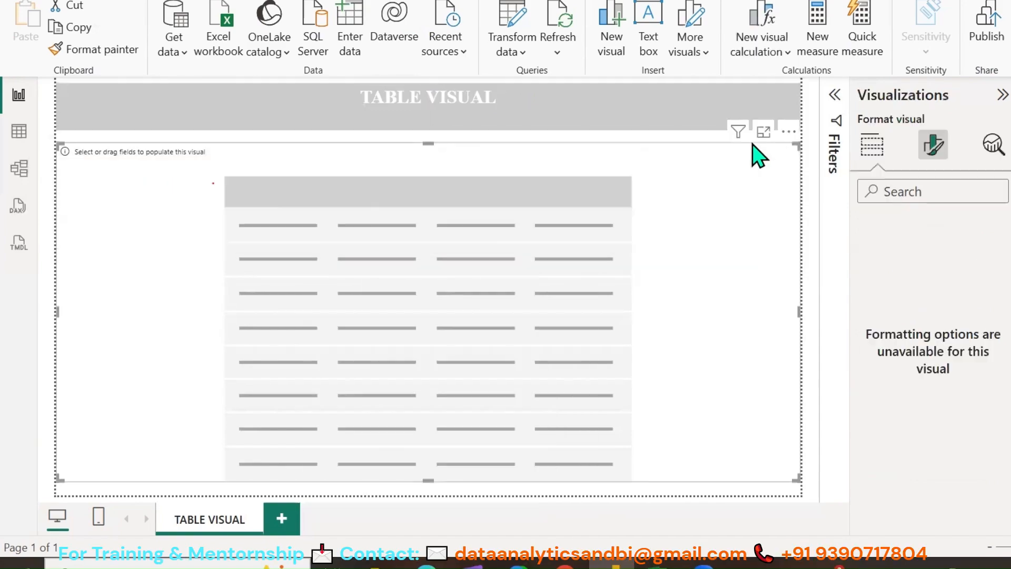
Step: Recolor the TABLE VISUAL heading text with the red theme color
{"action": "triple_click", "coordinate": [298, 88]}
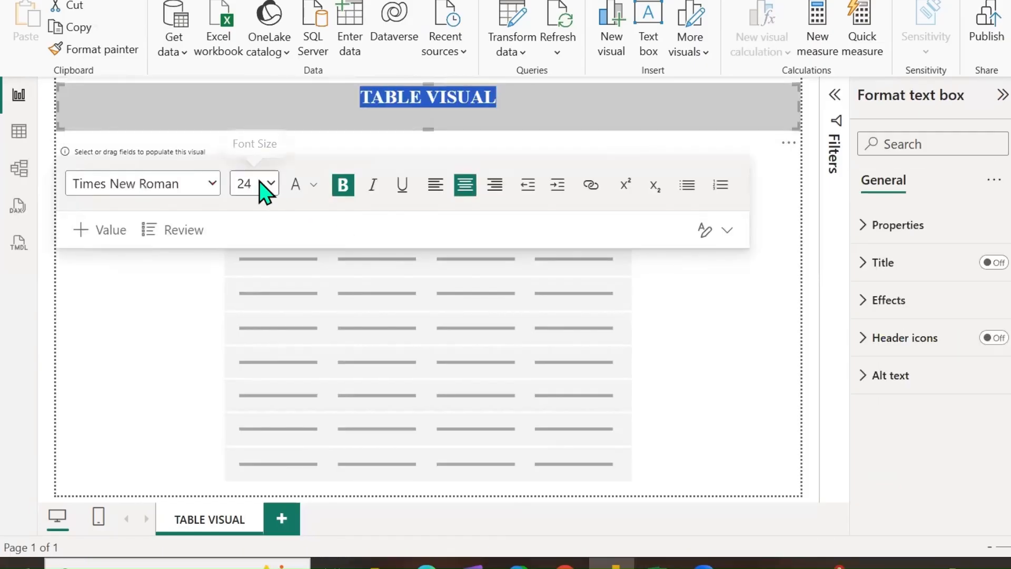
{"action": "left_click", "coordinate": [315, 187]}
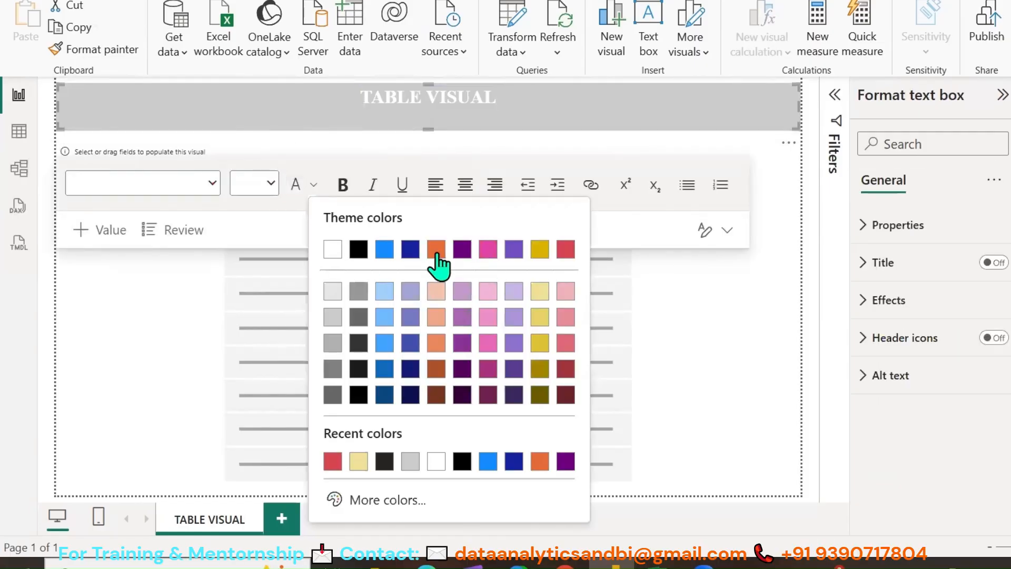
{"action": "left_click", "coordinate": [564, 250]}
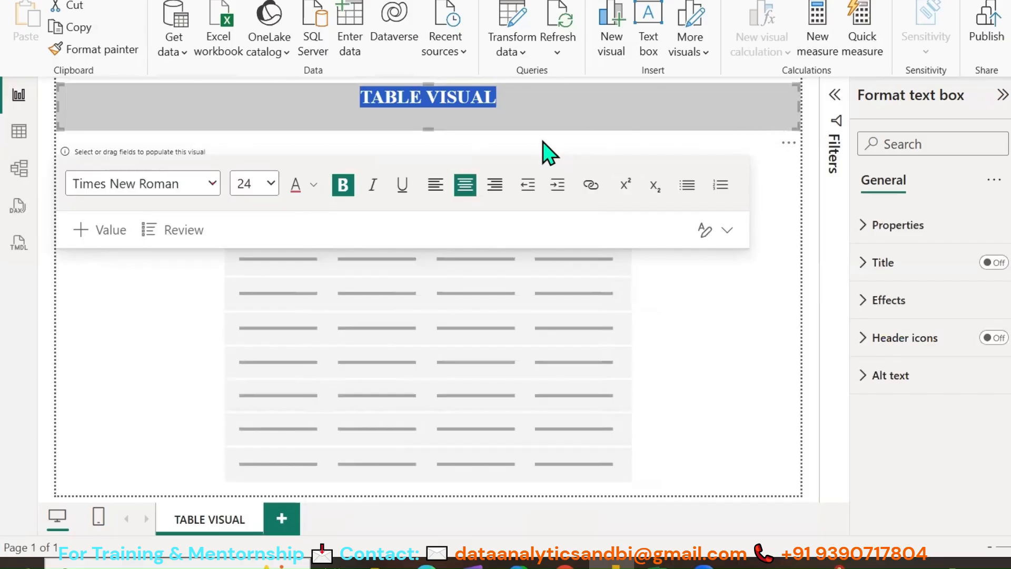
Step: Turn on a visual border for the heading text box and set its rounded corners to 10 px
{"action": "left_click", "coordinate": [864, 304]}
{"action": "left_click", "coordinate": [864, 300]}
{"action": "scroll", "coordinate": [915, 322], "scroll_direction": "down", "scroll_amount": 5}
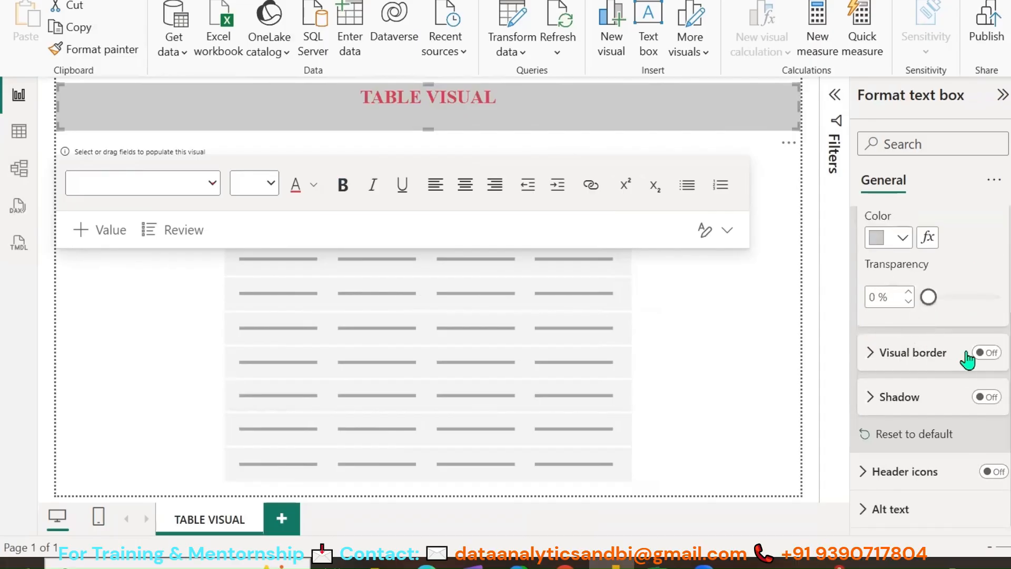
{"action": "left_click", "coordinate": [987, 353]}
{"action": "left_click", "coordinate": [872, 354]}
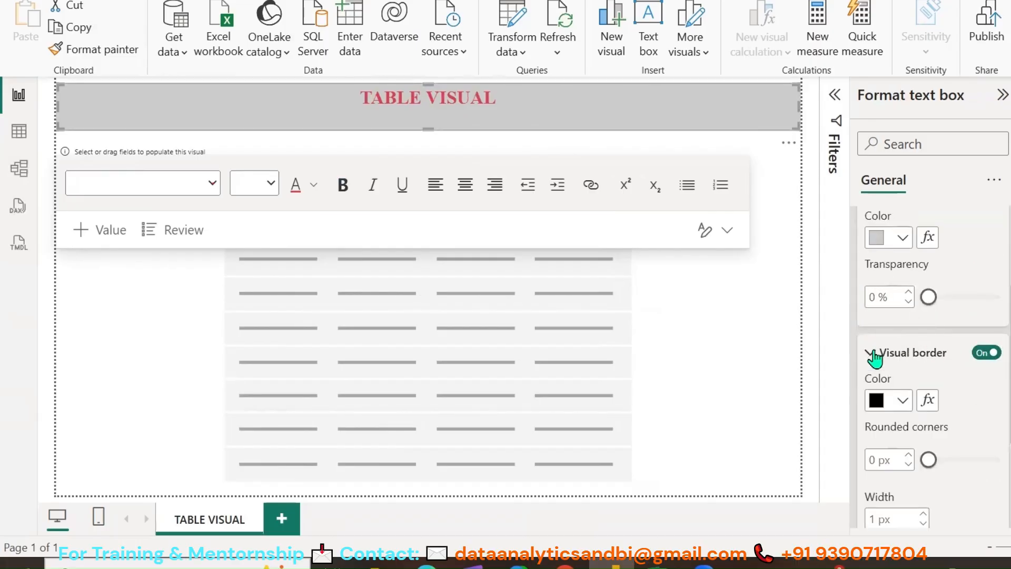
{"action": "scroll", "coordinate": [950, 375], "scroll_direction": "down", "scroll_amount": 3}
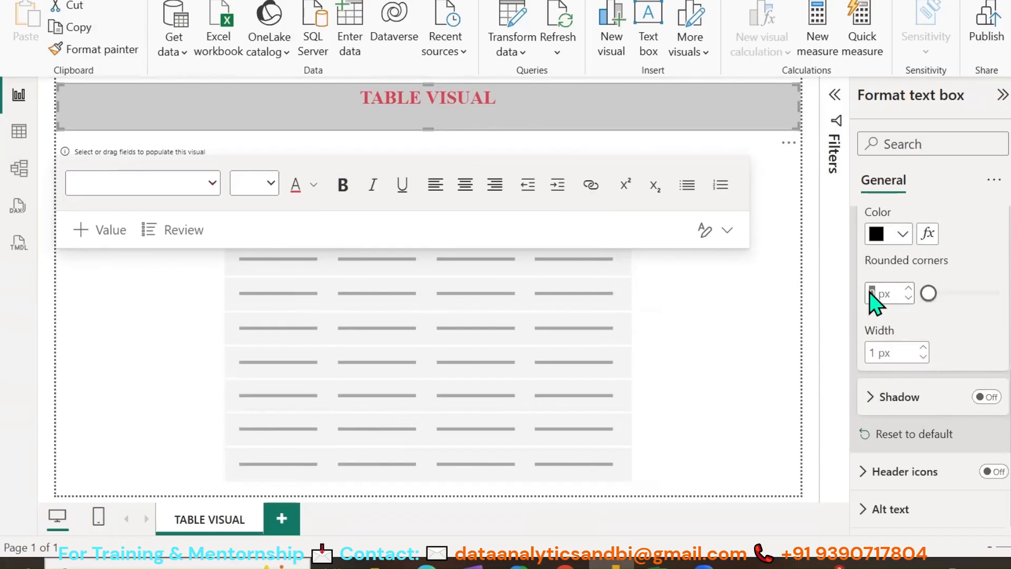
{"action": "type", "text": "10"}
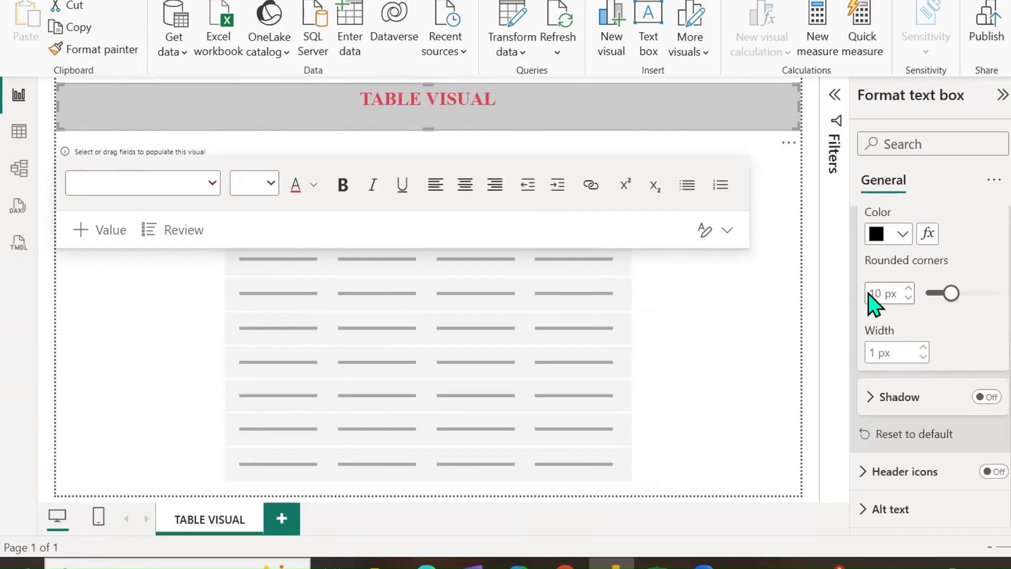
{"action": "left_click", "coordinate": [718, 147]}
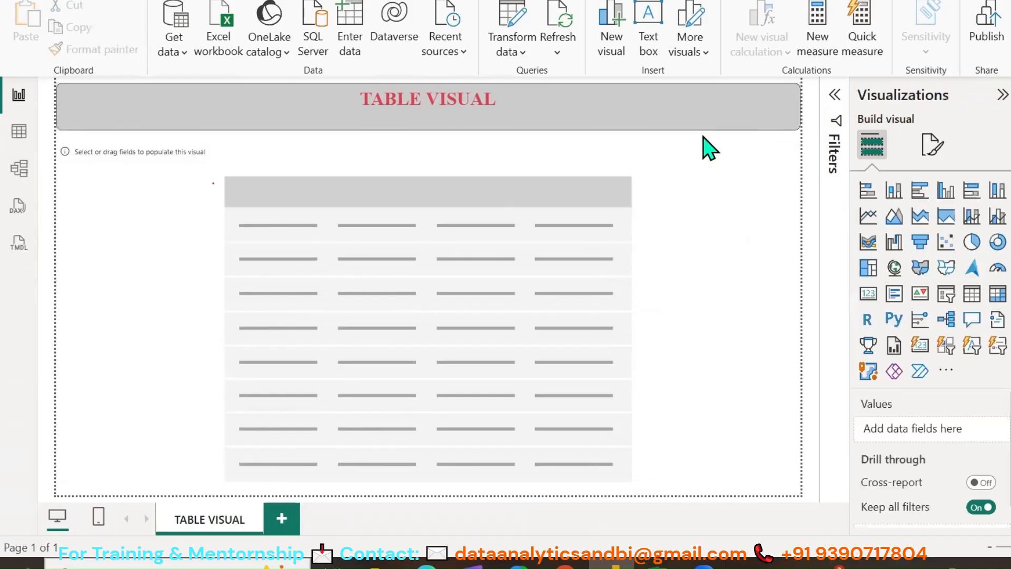
Step: Narrow the heading text box by pulling its left edge slightly inward from the page edge
{"action": "left_click", "coordinate": [135, 95]}
{"action": "mouse_move", "coordinate": [59, 122]}
{"action": "left_mouse_down"}
{"action": "mouse_move", "coordinate": [79, 132]}
{"action": "mouse_move", "coordinate": [67, 126]}
{"action": "left_mouse_up"}
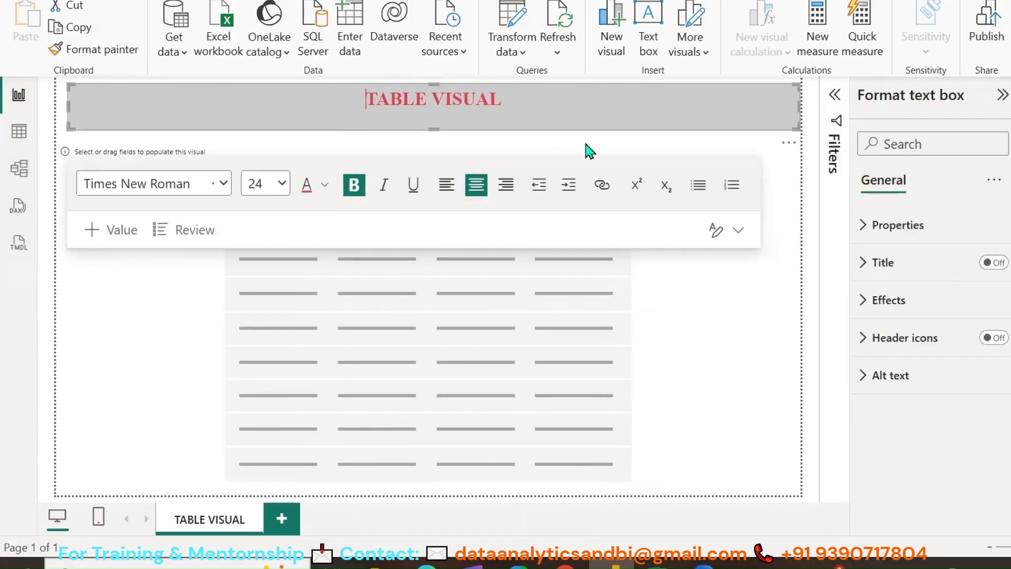
{"action": "mouse_move", "coordinate": [799, 129]}
{"action": "left_mouse_down"}
{"action": "mouse_move", "coordinate": [777, 129]}
{"action": "mouse_move", "coordinate": [794, 127]}
{"action": "left_mouse_up"}
{"action": "left_click", "coordinate": [777, 138]}
{"action": "left_click", "coordinate": [768, 118]}
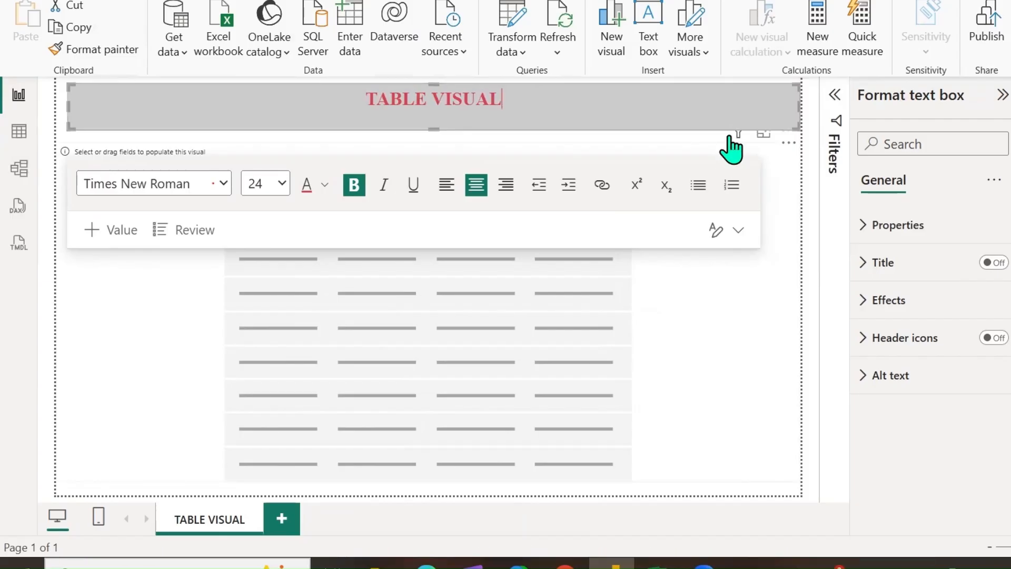
{"action": "left_click", "coordinate": [729, 147]}
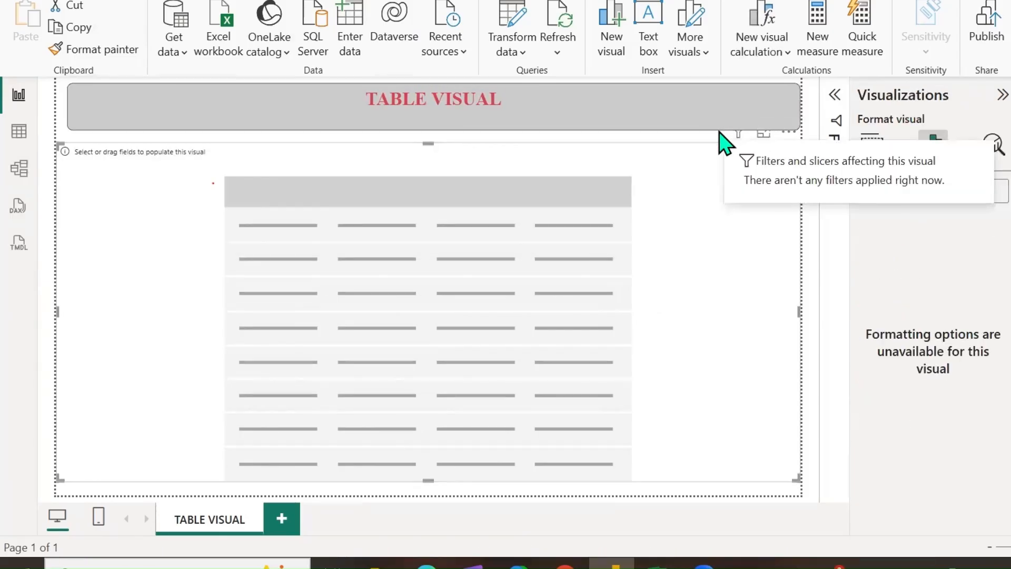
{"action": "left_click", "coordinate": [719, 130]}
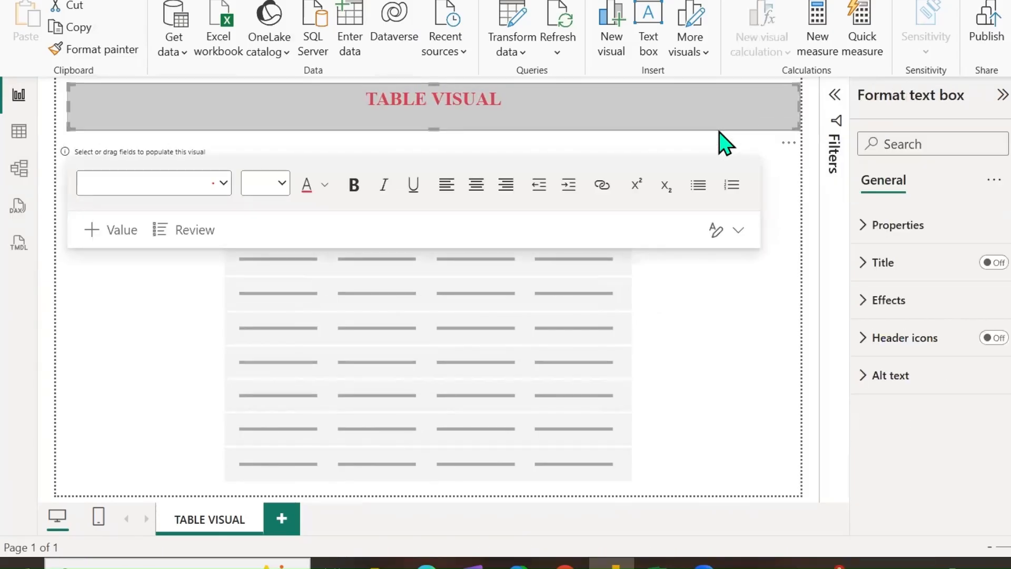
Step: Deselect the heading and select the empty table visual below it
{"action": "left_click", "coordinate": [709, 152]}
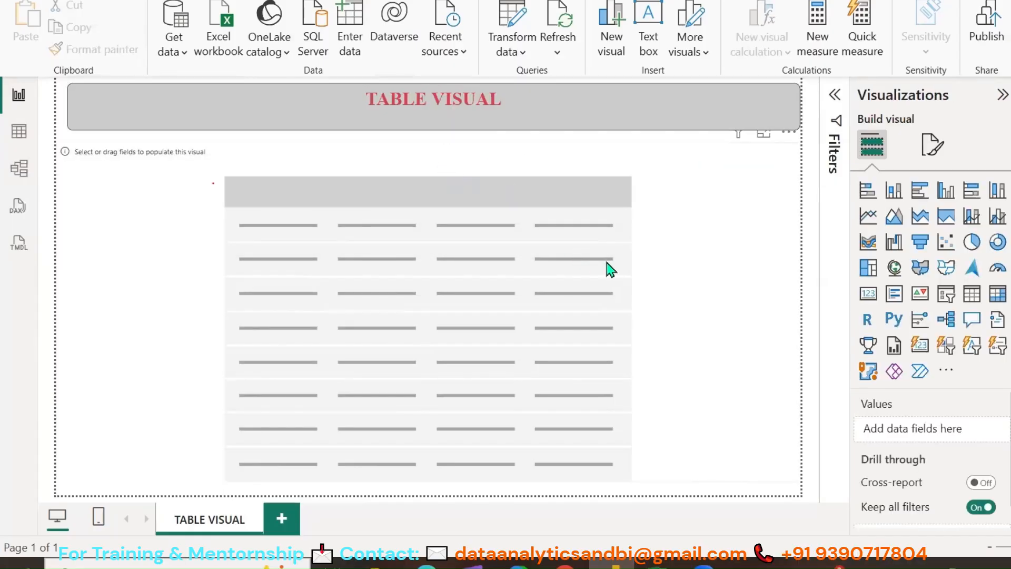
{"action": "left_click", "coordinate": [665, 216]}
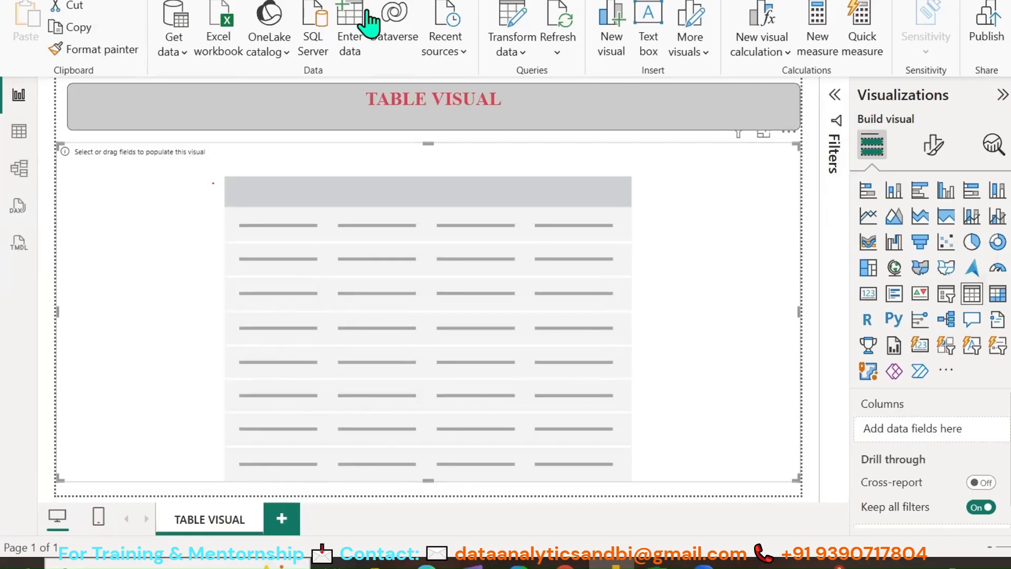
{"action": "mouse_move", "coordinate": [854, 409]}
{"action": "left_mouse_down"}
{"action": "mouse_move", "coordinate": [919, 416]}
{"action": "mouse_move", "coordinate": [919, 389]}
{"action": "mouse_move", "coordinate": [852, 384]}
{"action": "mouse_move", "coordinate": [855, 412]}
{"action": "left_mouse_up"}
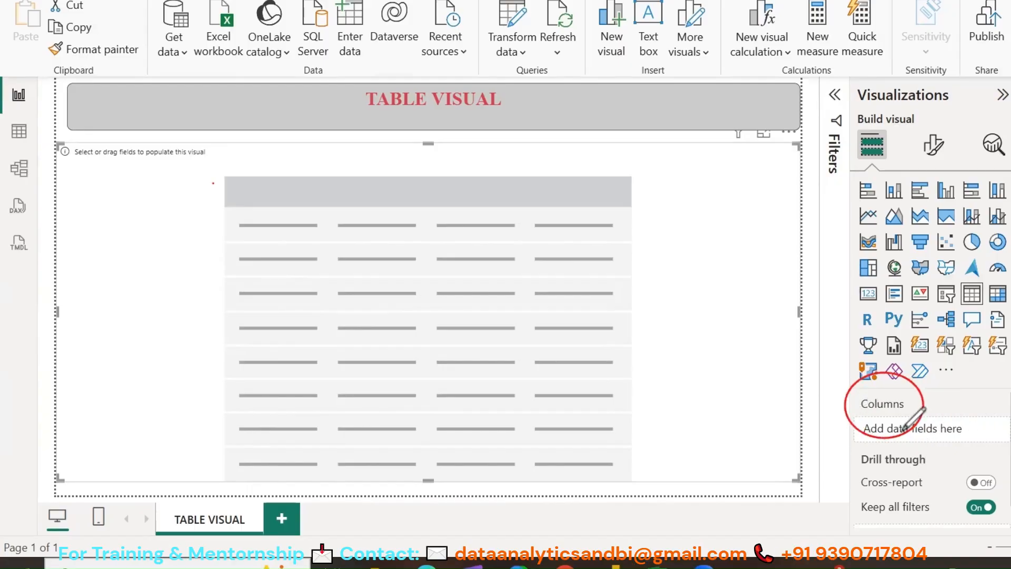
{"action": "mouse_move", "coordinate": [868, 445]}
{"action": "left_mouse_down"}
{"action": "mouse_move", "coordinate": [953, 446]}
{"action": "mouse_move", "coordinate": [959, 414]}
{"action": "mouse_move", "coordinate": [856, 415]}
{"action": "mouse_move", "coordinate": [872, 451]}
{"action": "left_mouse_up"}
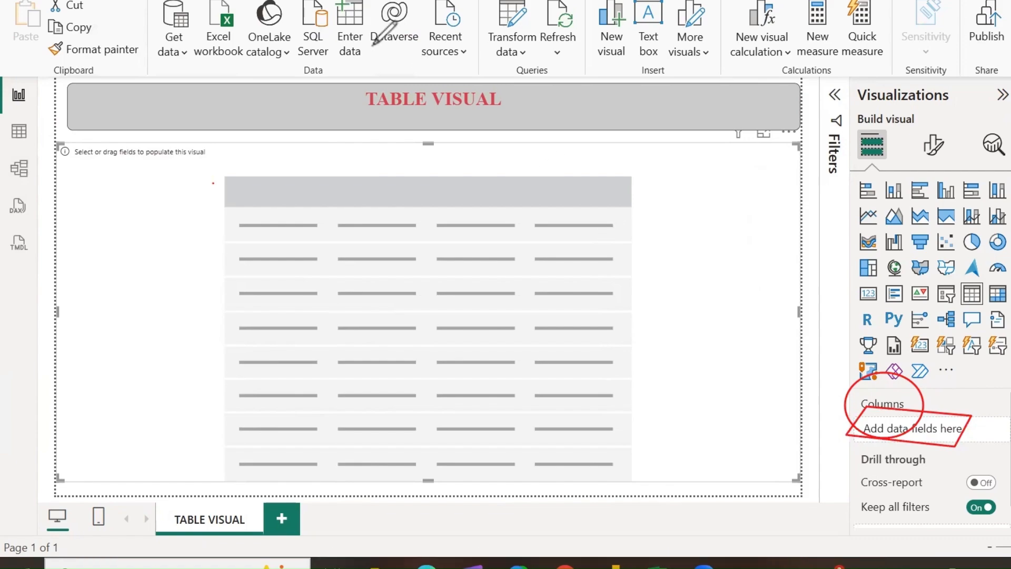
{"action": "key", "text": "Escape"}
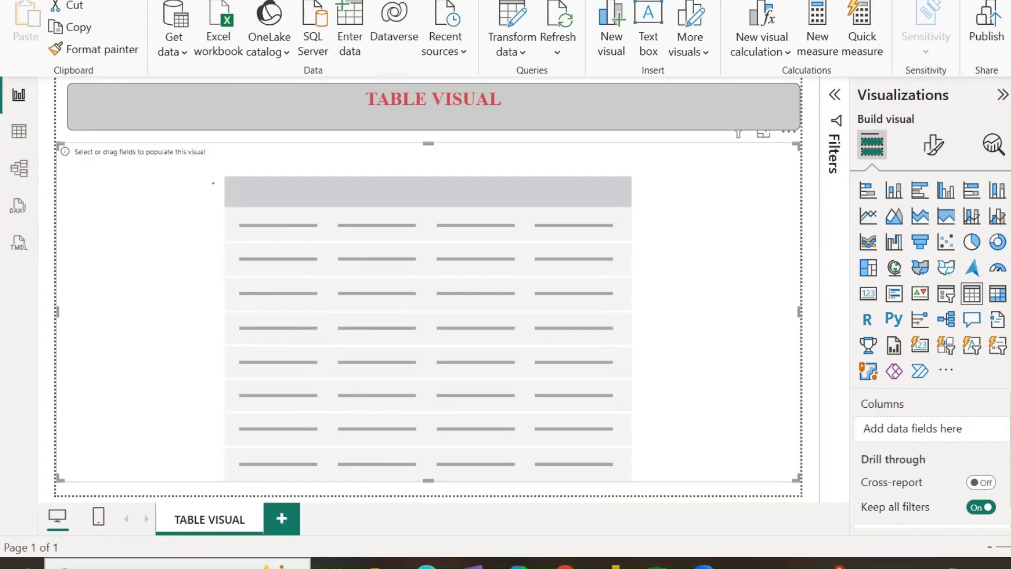
{"action": "mouse_move", "coordinate": [854, 417]}
{"action": "left_mouse_down"}
{"action": "mouse_move", "coordinate": [854, 445]}
{"action": "mouse_move", "coordinate": [1010, 452]}
{"action": "mouse_move", "coordinate": [919, 405]}
{"action": "mouse_move", "coordinate": [859, 410]}
{"action": "mouse_move", "coordinate": [854, 421]}
{"action": "left_mouse_up"}
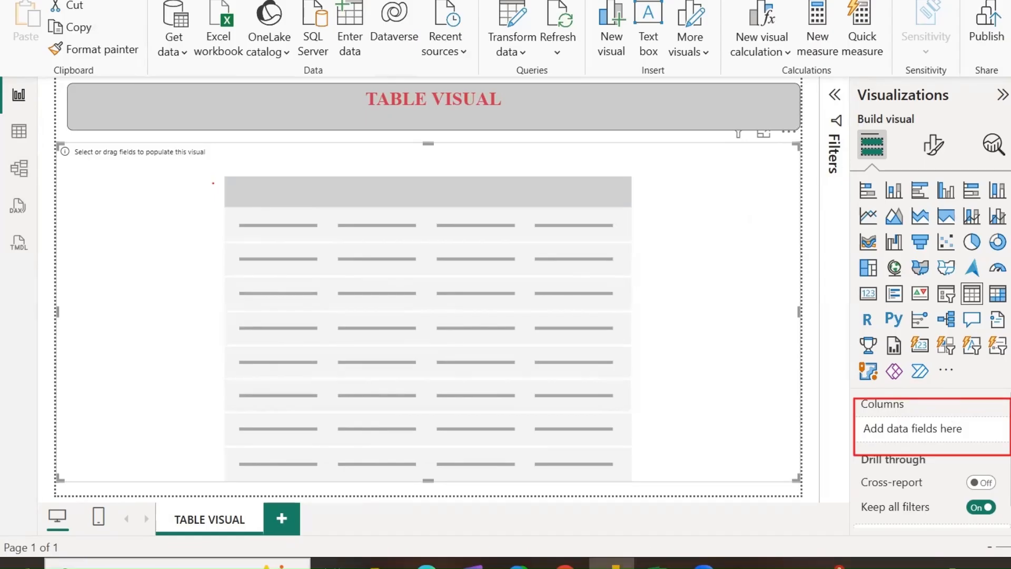
Step: Add the Category field to the table visual's columns
{"action": "left_click", "coordinate": [1010, 291]}
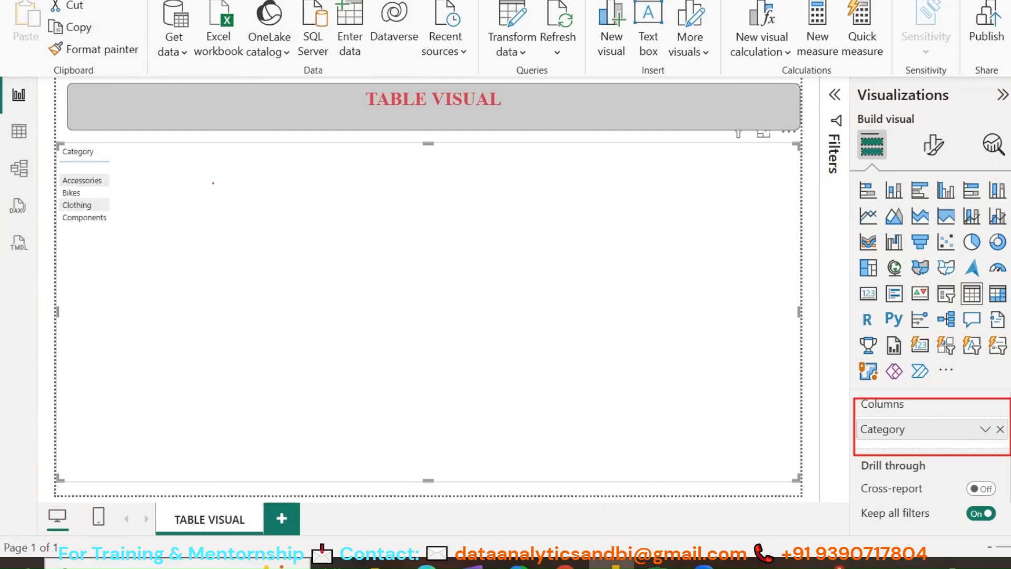
Step: Add the SubCategory, ProductName and Region fields to the table's columns, with Region placed before Category
{"action": "left_click_drag", "start_coordinate": [1010, 440], "coordinate": [971, 452]}
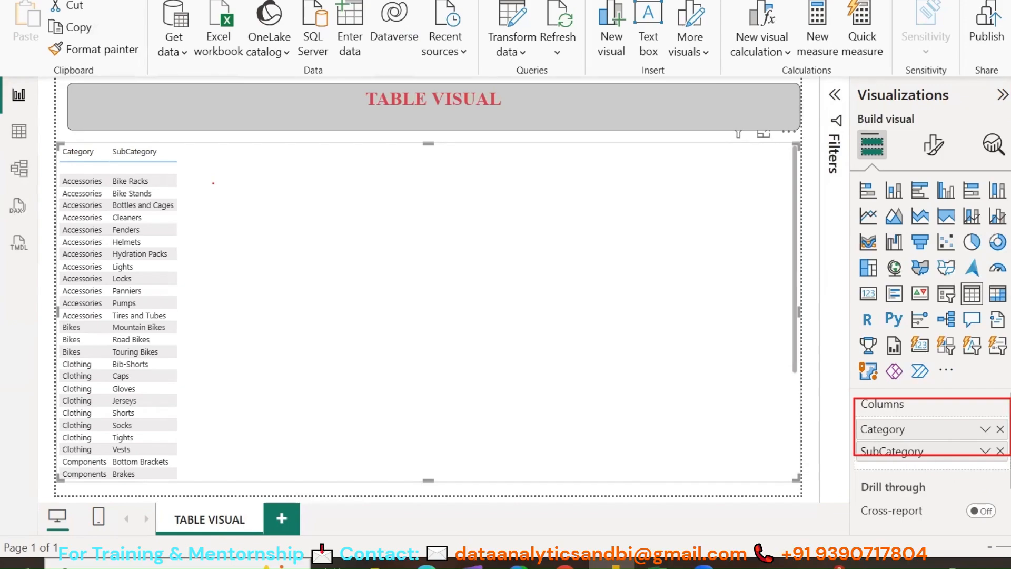
{"action": "left_click_drag", "start_coordinate": [1010, 467], "coordinate": [924, 492]}
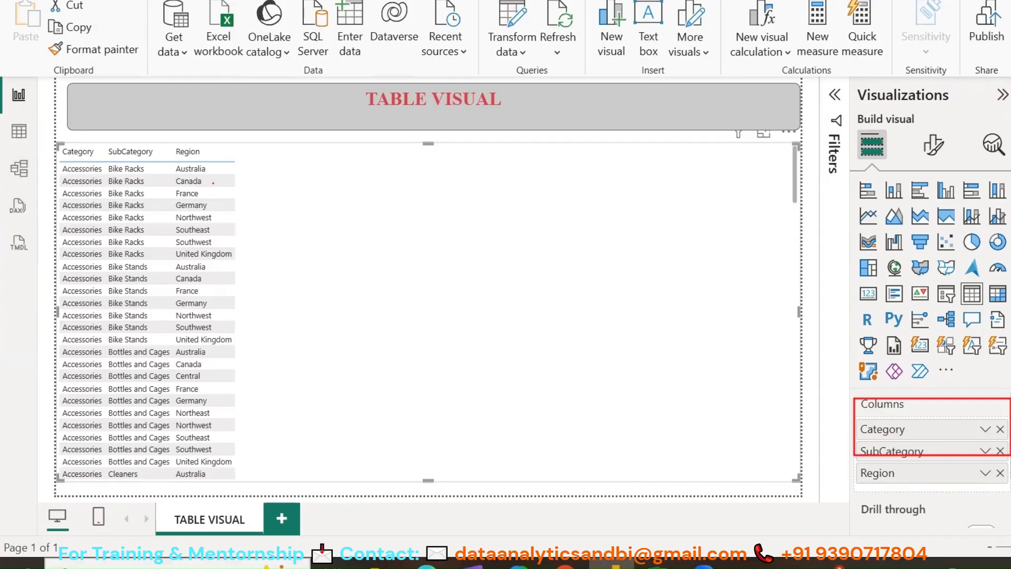
{"action": "left_click_drag", "start_coordinate": [1010, 454], "coordinate": [950, 460]}
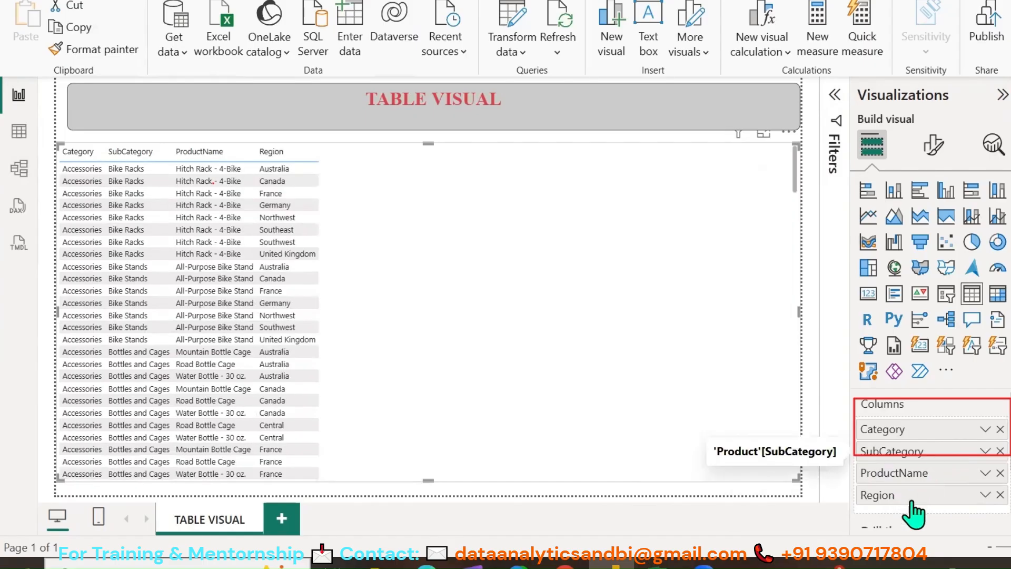
{"action": "left_click_drag", "start_coordinate": [879, 499], "coordinate": [883, 443]}
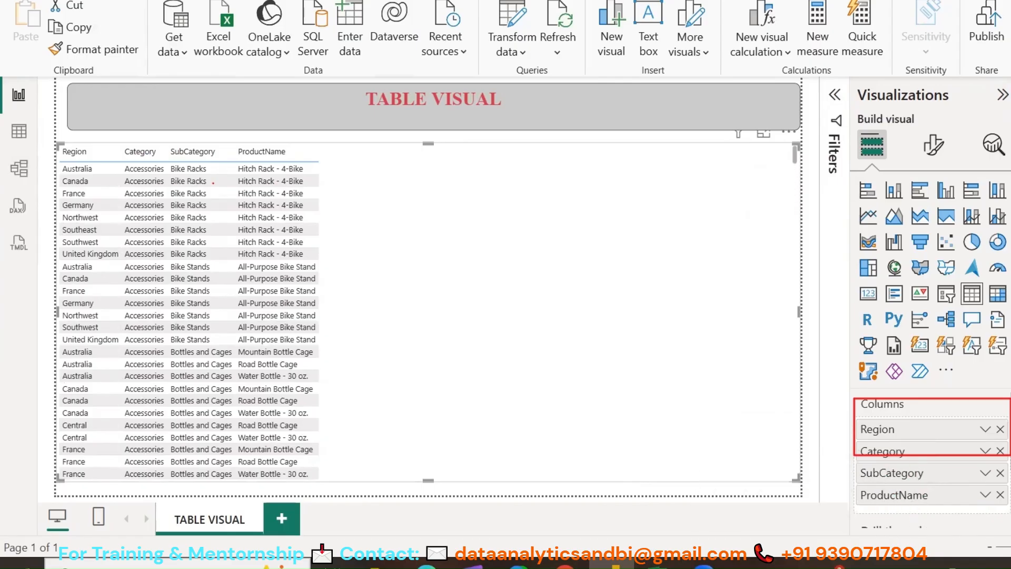
{"action": "left_click_drag", "start_coordinate": [1008, 416], "coordinate": [941, 481]}
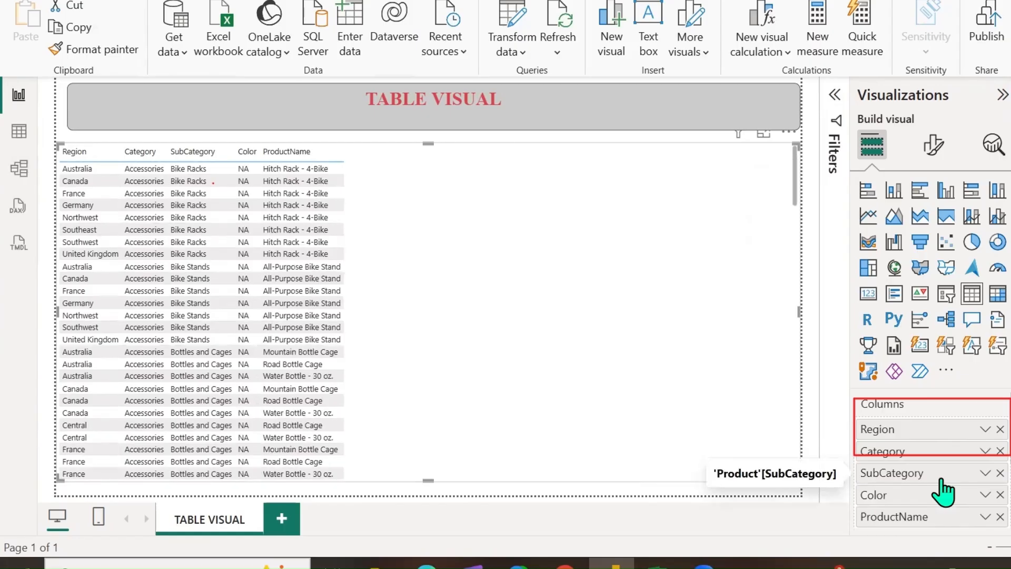
{"action": "left_click", "coordinate": [1000, 495]}
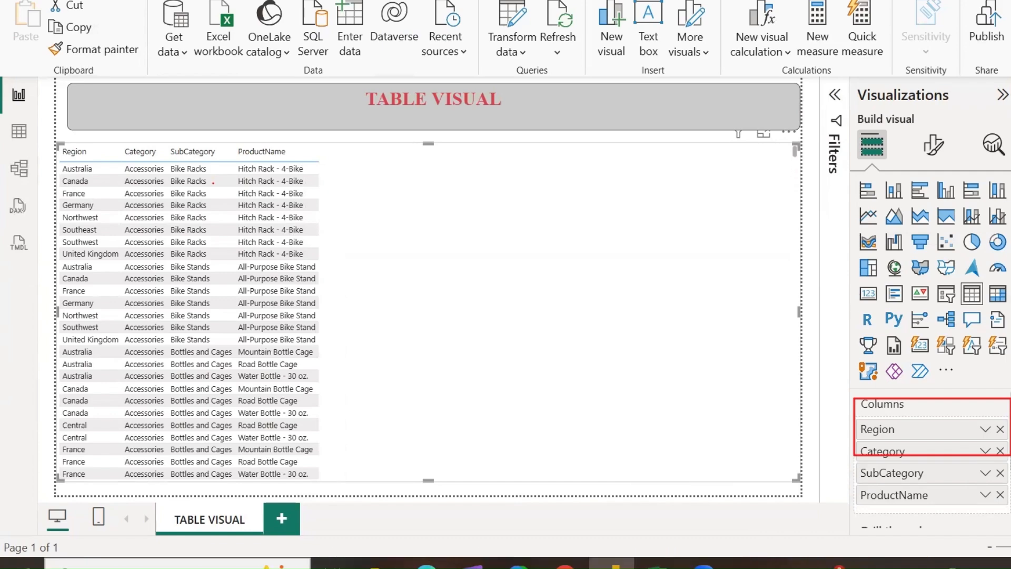
Step: Add StartDate to the table after Region, with data type Date and the format *14-03-2001 (Short Date)
{"action": "left_click_drag", "start_coordinate": [1003, 474], "coordinate": [919, 437]}
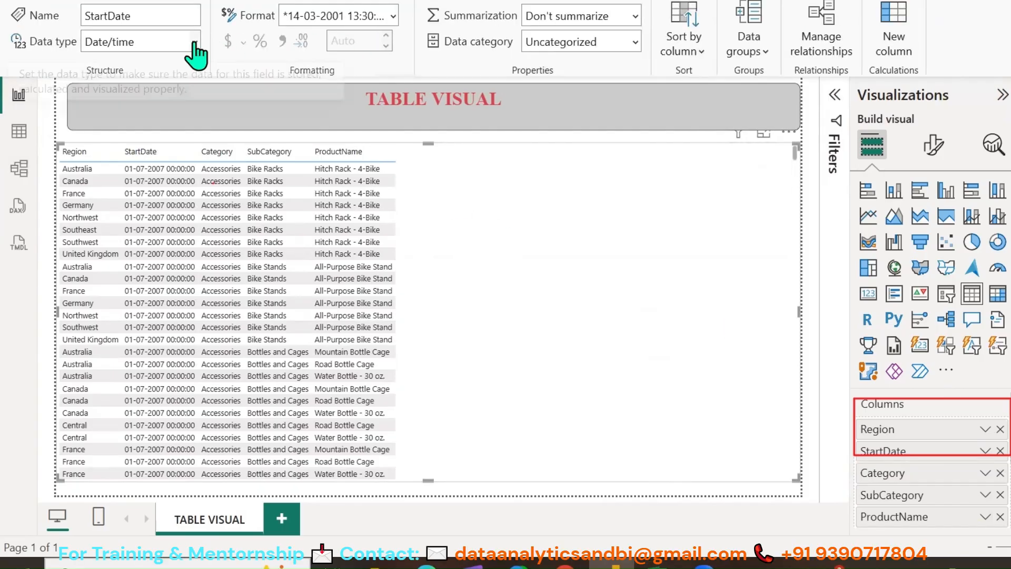
{"action": "left_click", "coordinate": [196, 53]}
{"action": "left_click", "coordinate": [123, 177]}
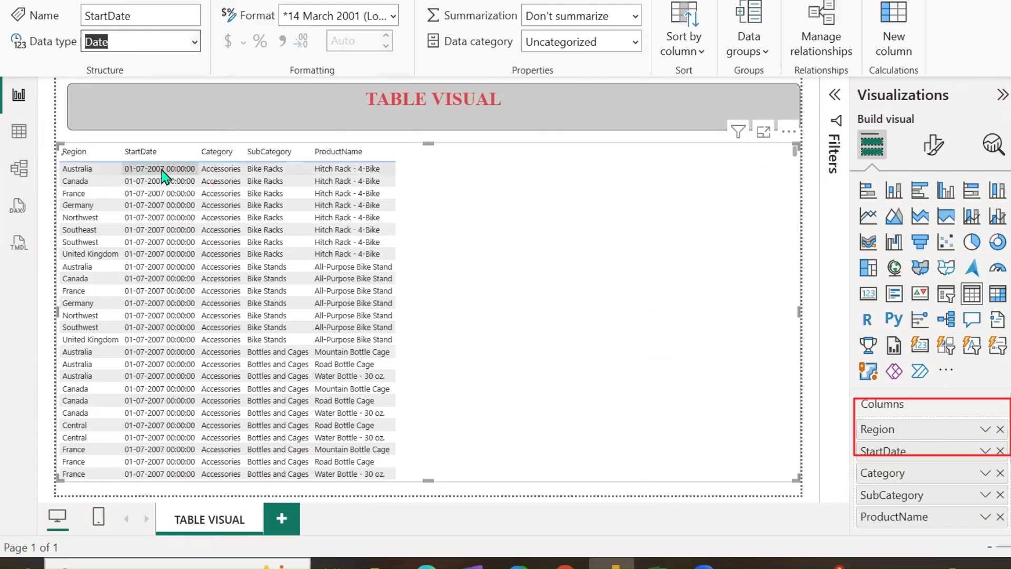
{"action": "left_click", "coordinate": [391, 19]}
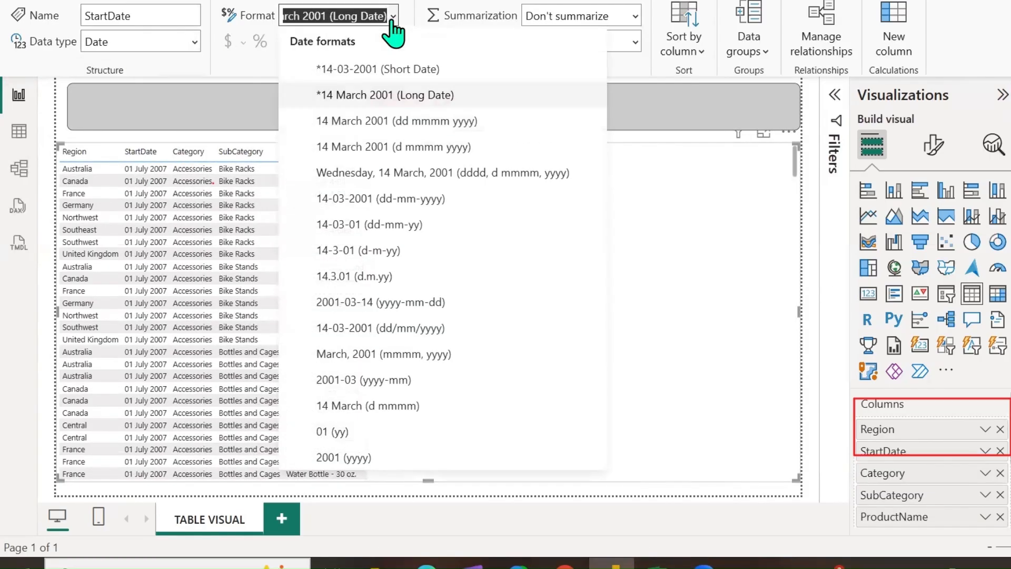
{"action": "left_click", "coordinate": [371, 71]}
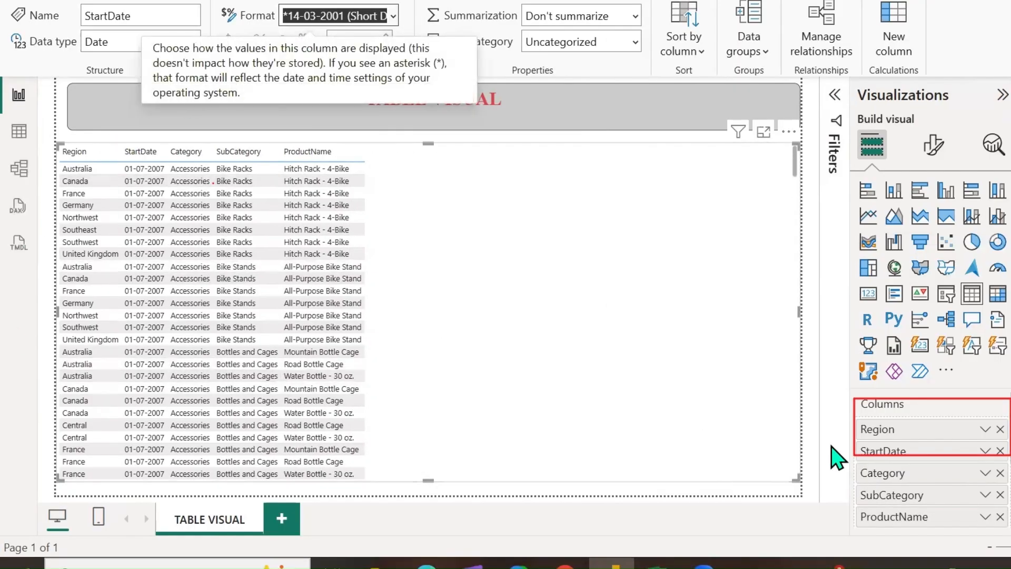
Step: Change the Total Sales Amount column's data type to Whole number and add the column to the table after ProductName
{"action": "scroll", "coordinate": [914, 506], "scroll_direction": "down", "scroll_amount": 3}
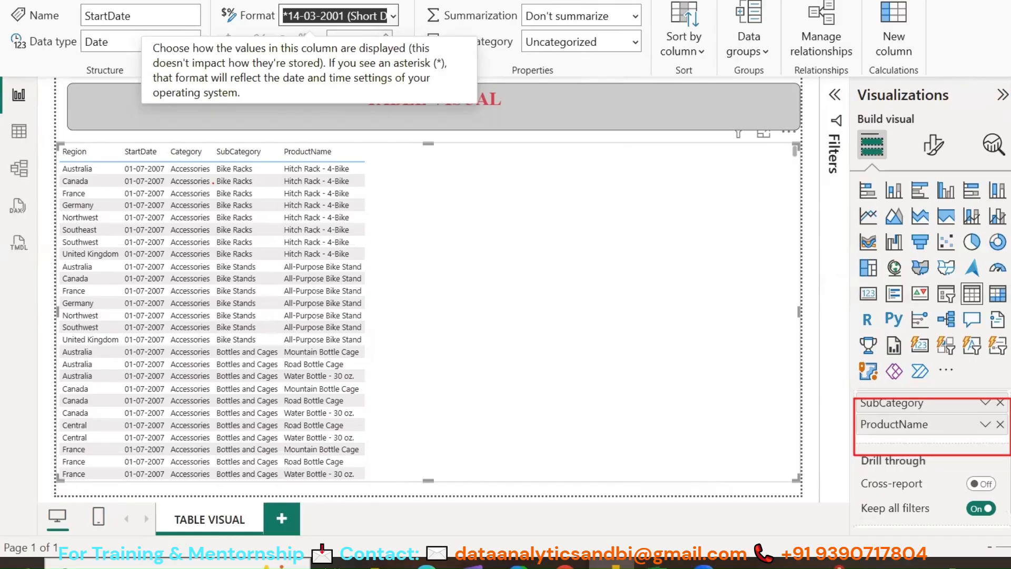
{"action": "left_click", "coordinate": [1010, 421]}
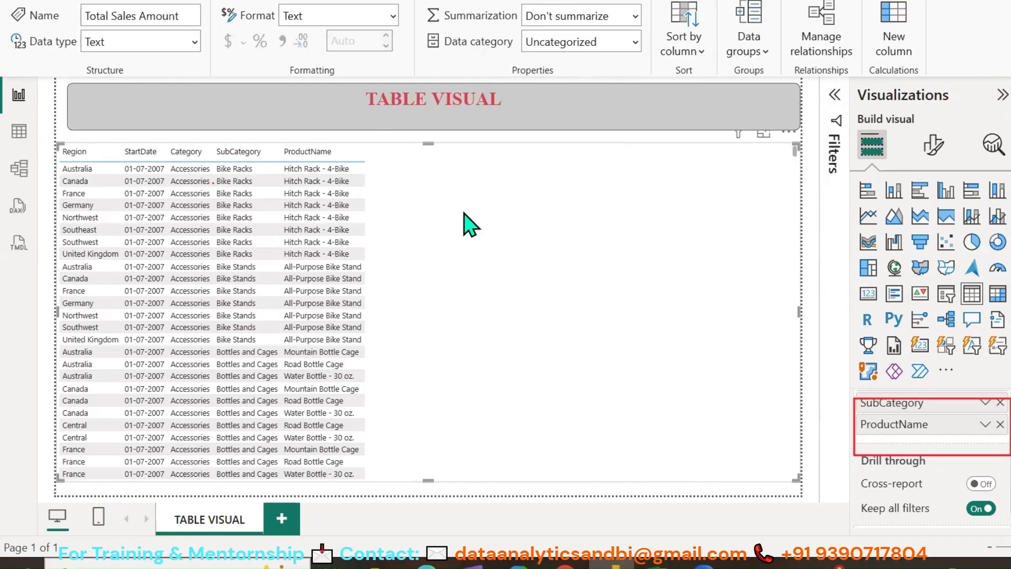
{"action": "left_click", "coordinate": [195, 41]}
{"action": "left_click", "coordinate": [155, 88]}
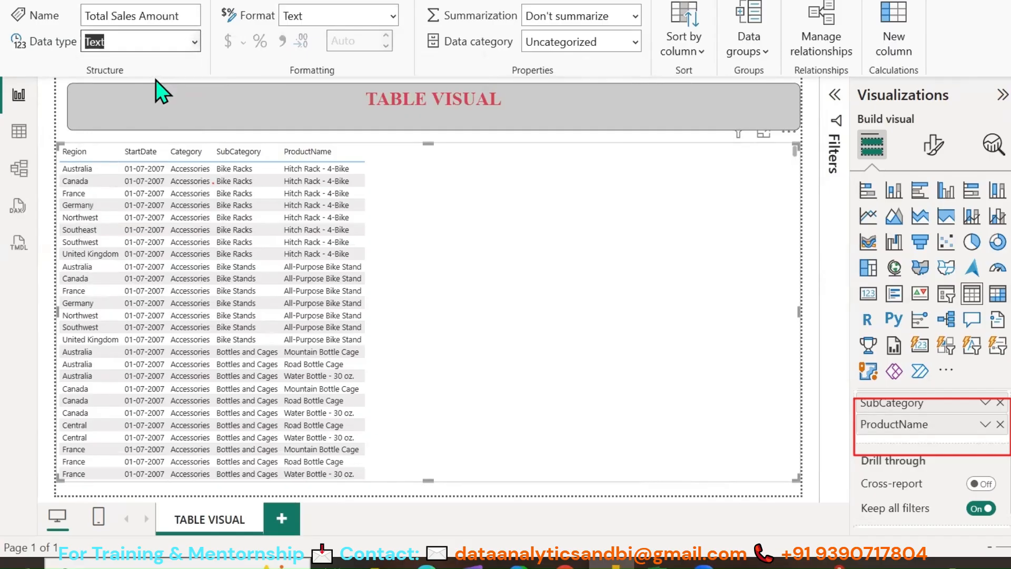
{"action": "left_click", "coordinate": [690, 331]}
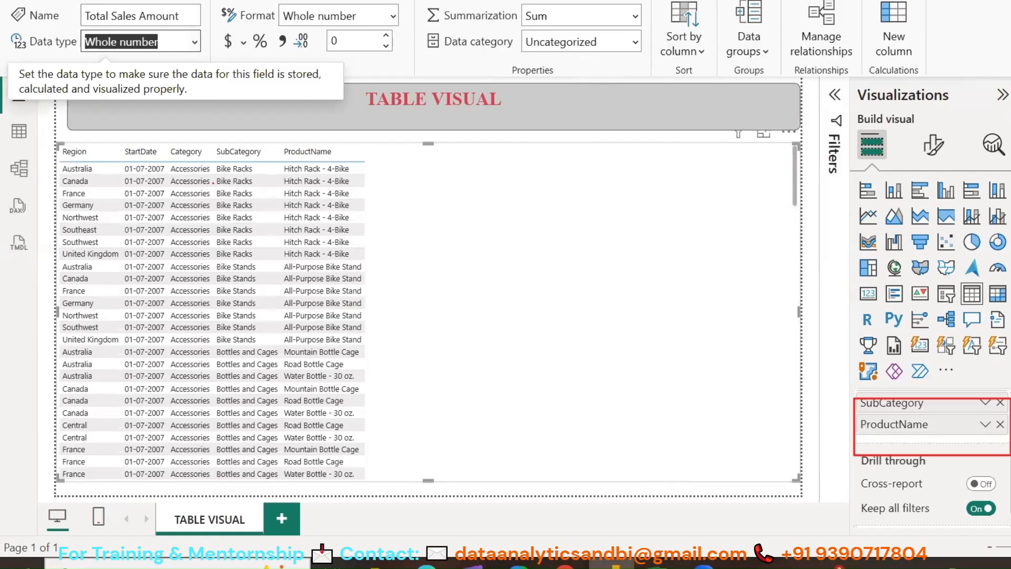
{"action": "left_click", "coordinate": [1010, 442]}
{"action": "left_click_drag", "start_coordinate": [1008, 443], "coordinate": [927, 445]}
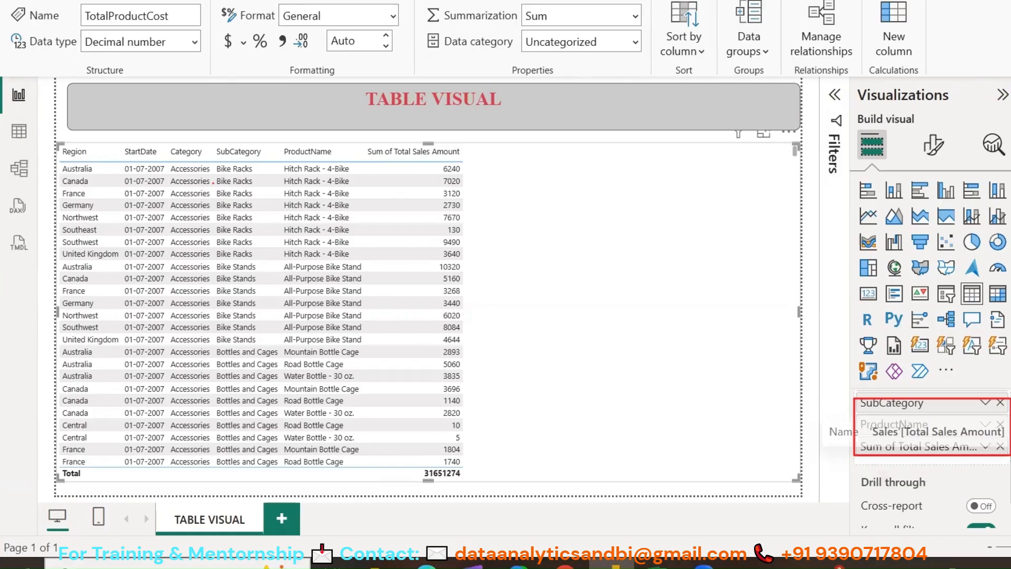
Step: Create a measure in the Sales table with the formula TOTAL SALES = SUM(Sales[Total Sales Amount])
{"action": "right_click", "coordinate": [1010, 432]}
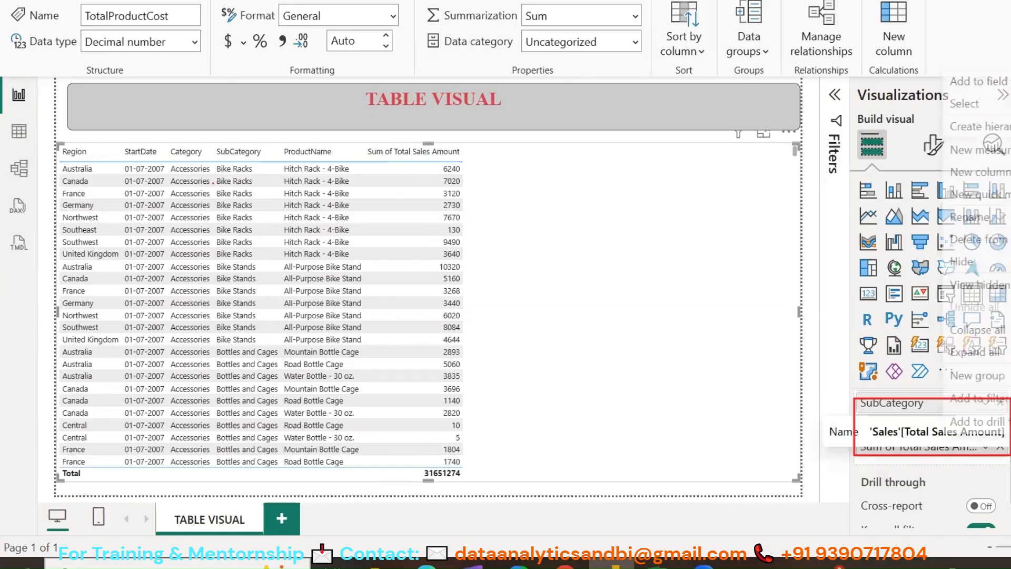
{"action": "left_click", "coordinate": [971, 150]}
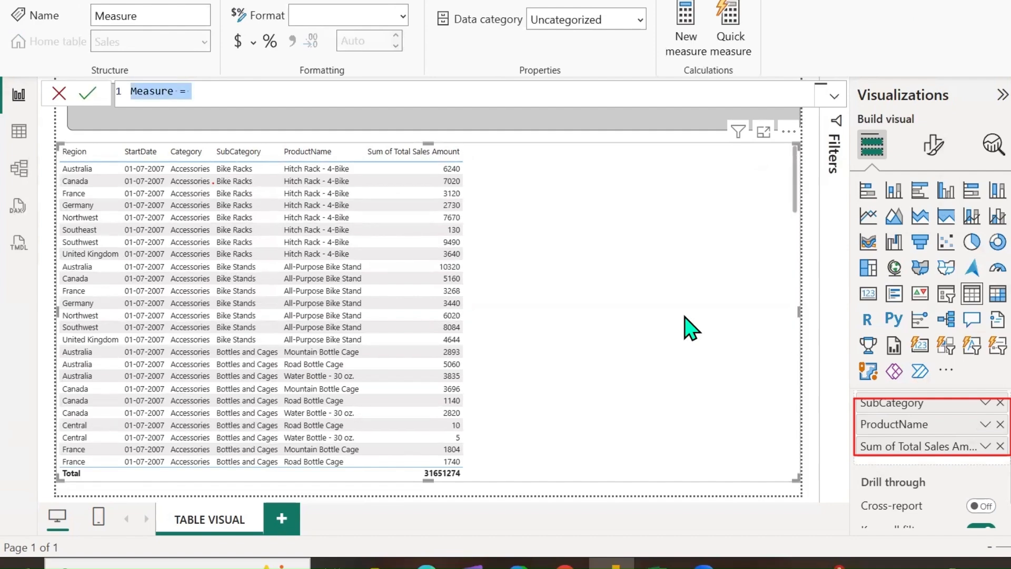
{"action": "key", "text": "Caps_Lock"}
{"action": "key", "text": "Caps_Lock"}
{"action": "type", "text": "T"}
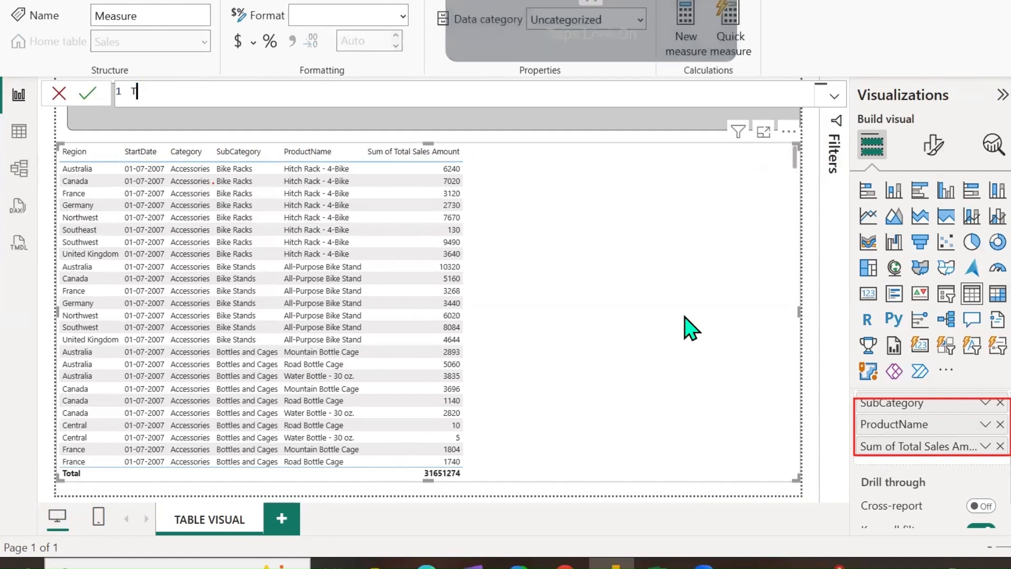
{"action": "type", "text": "OTAL SAL"}
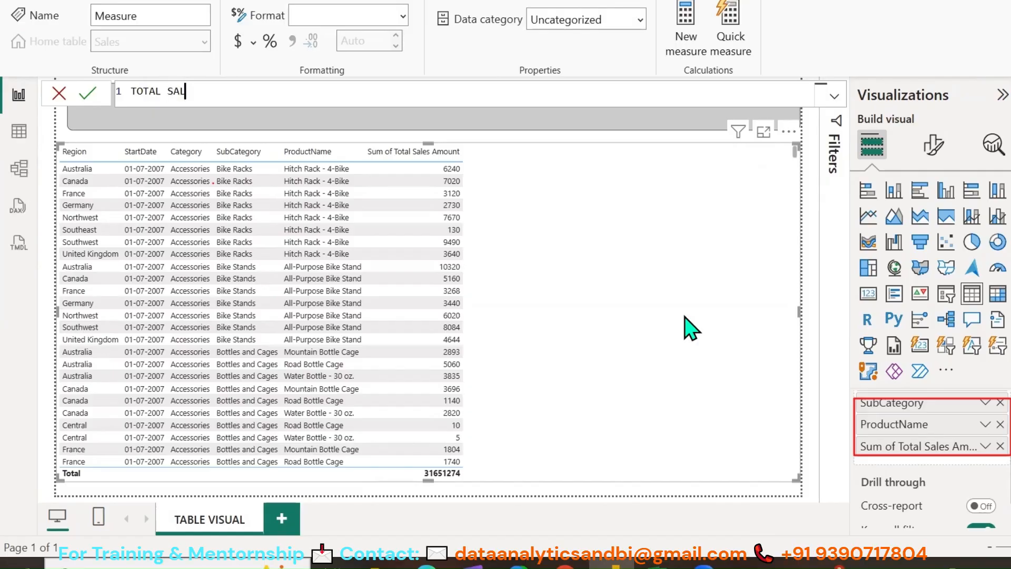
{"action": "type", "text": "ES = SUM(TOT"}
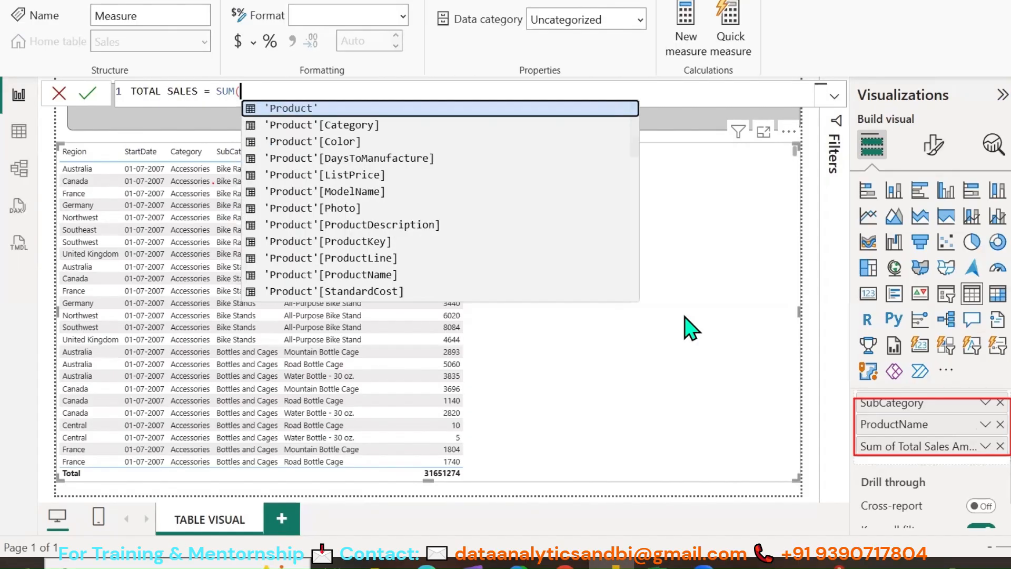
{"action": "key", "text": "Tab"}
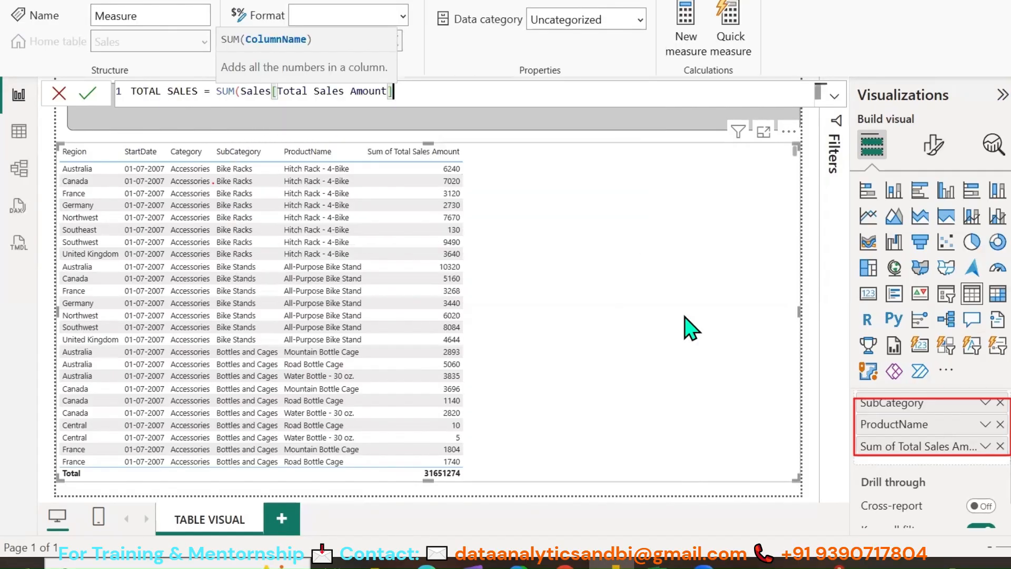
{"action": "type", "text": ")"}
{"action": "key", "text": "Return"}
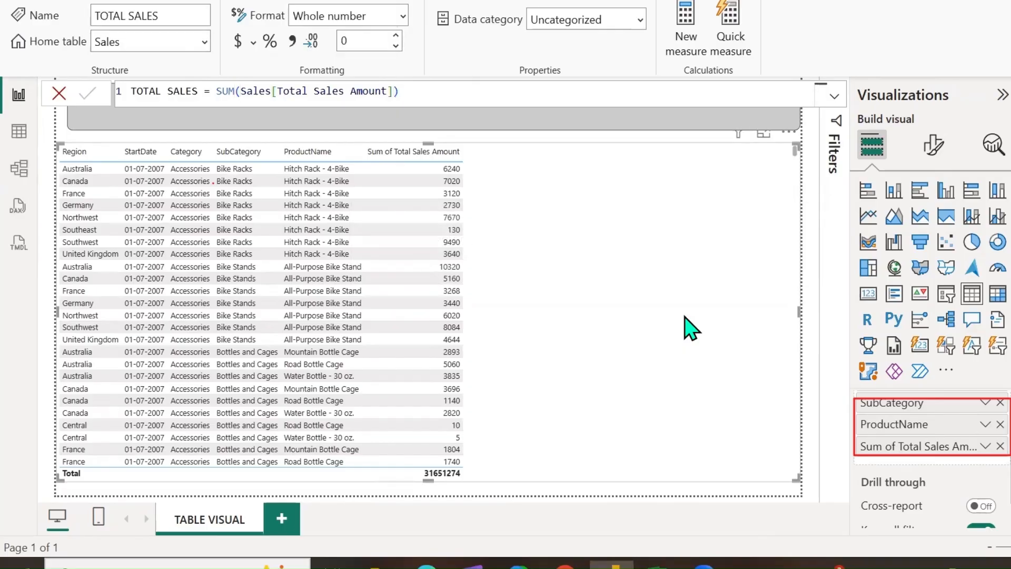
Step: Replace Sum of Total Sales Amount in the table with the TOTAL SALES measure and format the measure as dollar currency
{"action": "left_click", "coordinate": [986, 447]}
{"action": "left_click", "coordinate": [1000, 446]}
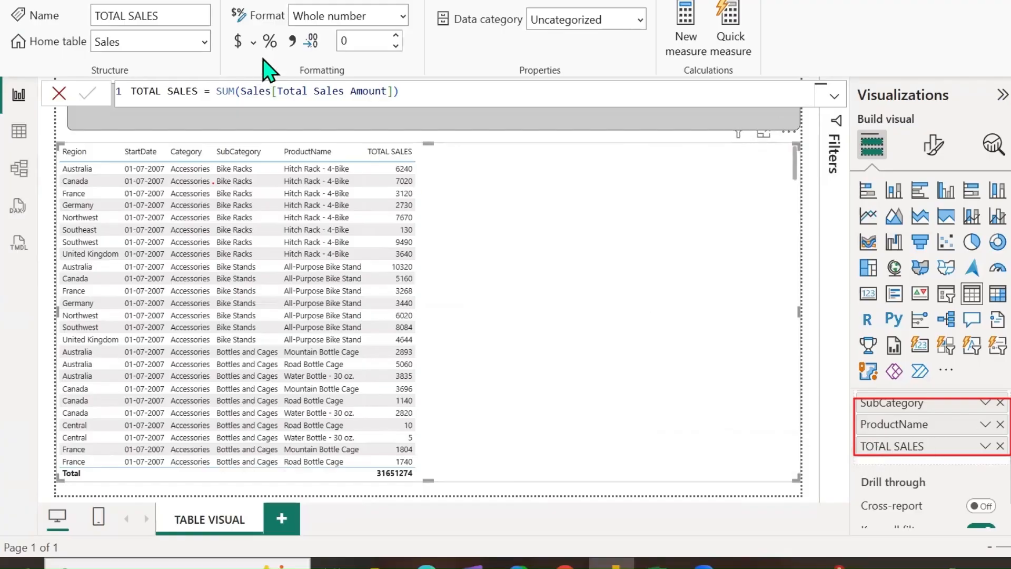
{"action": "left_click", "coordinate": [245, 44]}
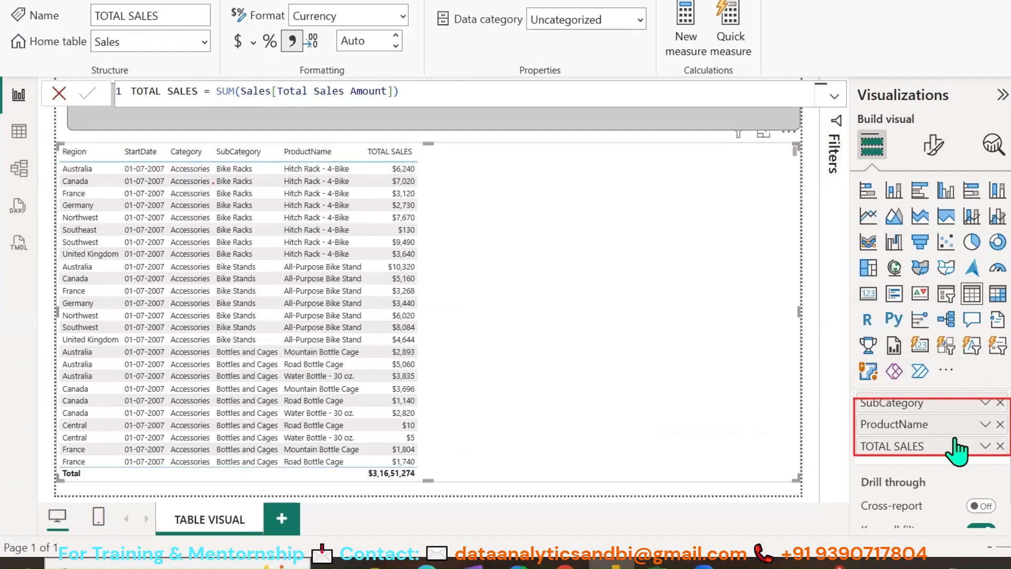
Step: Add OrderDate to the table after StartDate as a plain date instead of a date hierarchy, formatted as *14-03-2001 (Short Date)
{"action": "scroll", "coordinate": [927, 445], "scroll_direction": "up", "scroll_amount": 3}
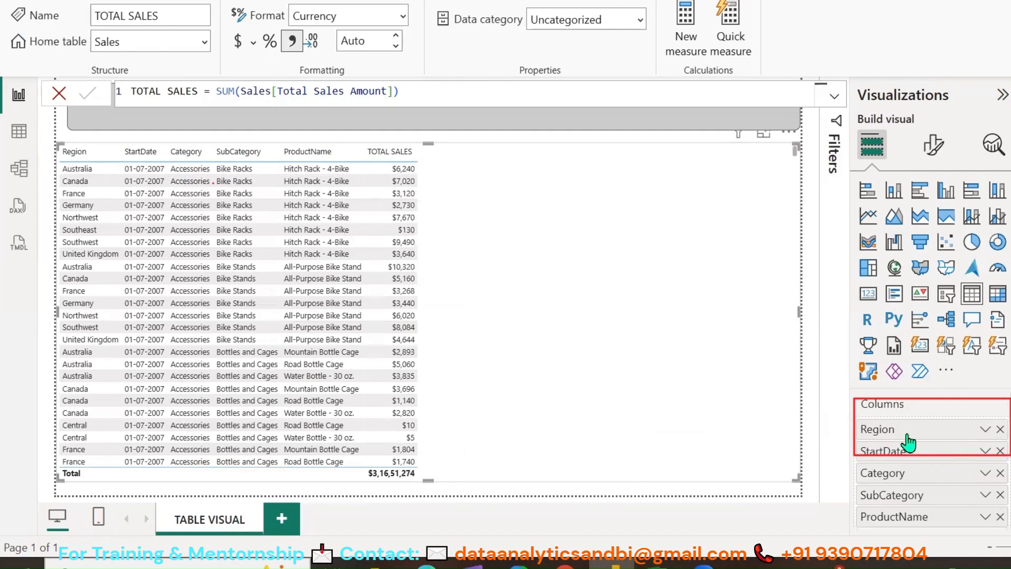
{"action": "left_click", "coordinate": [411, 7]}
{"action": "left_click_drag", "start_coordinate": [926, 454], "coordinate": [929, 481]}
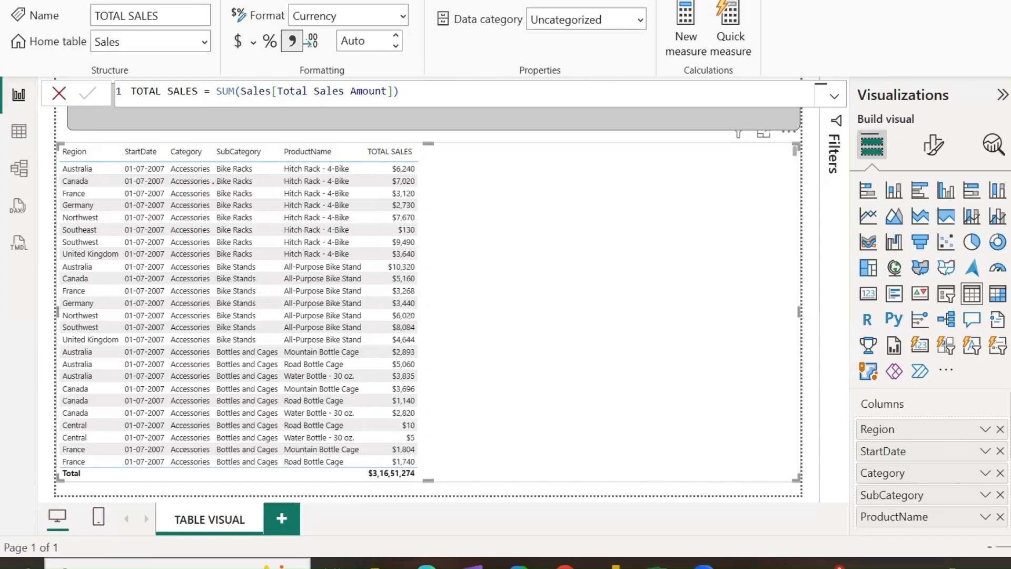
{"action": "left_click_drag", "start_coordinate": [929, 452], "coordinate": [940, 463]}
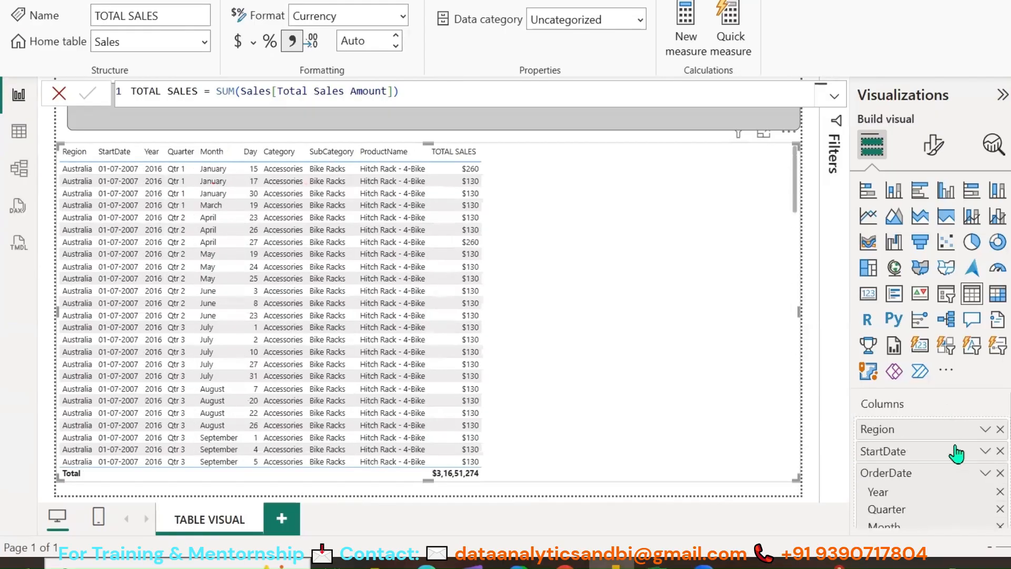
{"action": "left_click", "coordinate": [984, 474]}
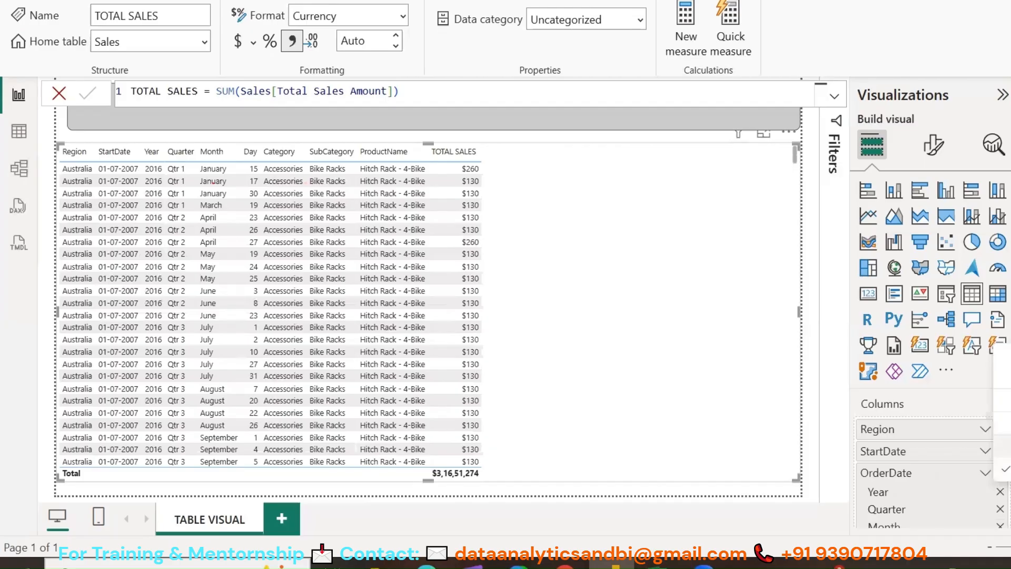
{"action": "left_click", "coordinate": [1007, 448]}
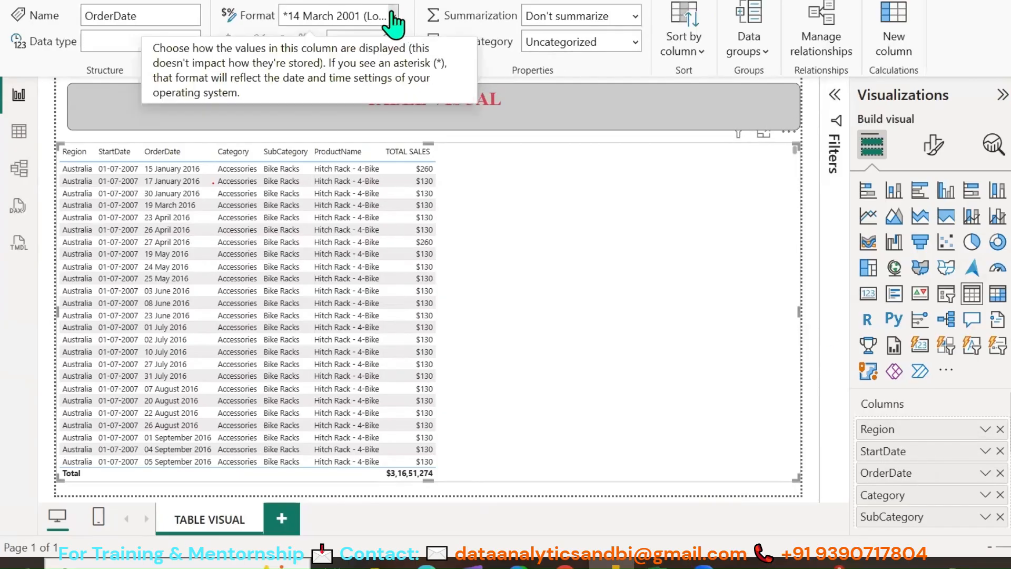
{"action": "left_click", "coordinate": [388, 17]}
{"action": "left_click", "coordinate": [394, 74]}
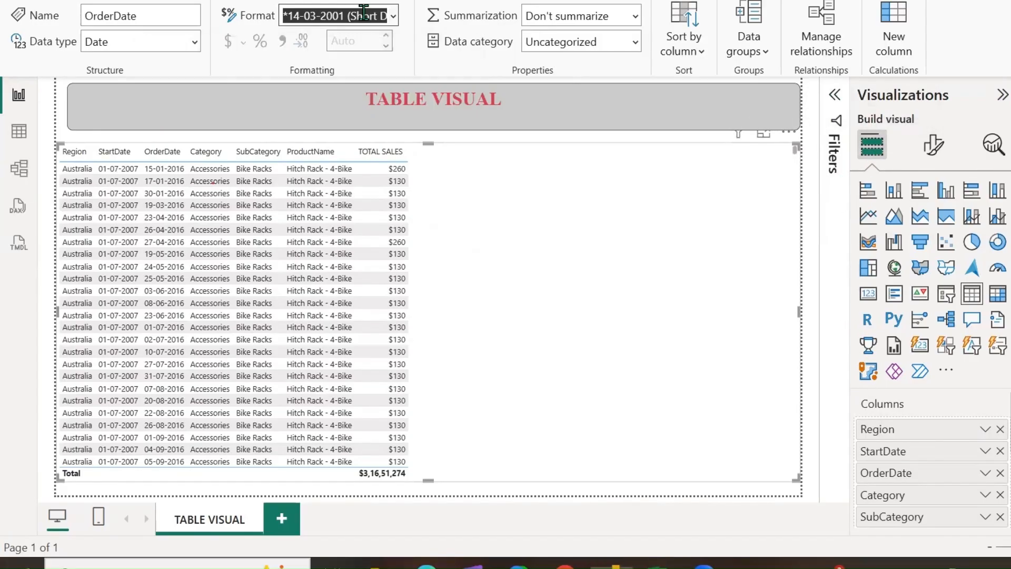
{"action": "mouse_move", "coordinate": [860, 166]}
{"action": "left_mouse_down"}
{"action": "mouse_move", "coordinate": [919, 129]}
{"action": "mouse_move", "coordinate": [853, 116]}
{"action": "mouse_move", "coordinate": [851, 163]}
{"action": "mouse_move", "coordinate": [866, 174]}
{"action": "left_mouse_up"}
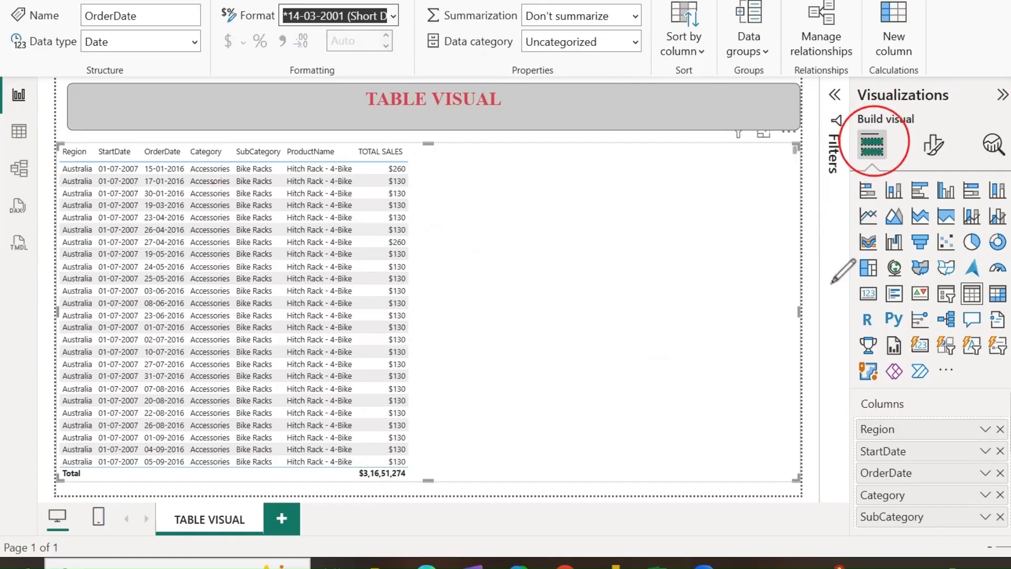
{"action": "mouse_move", "coordinate": [849, 171]}
{"action": "left_mouse_down"}
{"action": "mouse_move", "coordinate": [854, 353]}
{"action": "mouse_move", "coordinate": [889, 390]}
{"action": "mouse_move", "coordinate": [1008, 386]}
{"action": "left_mouse_up"}
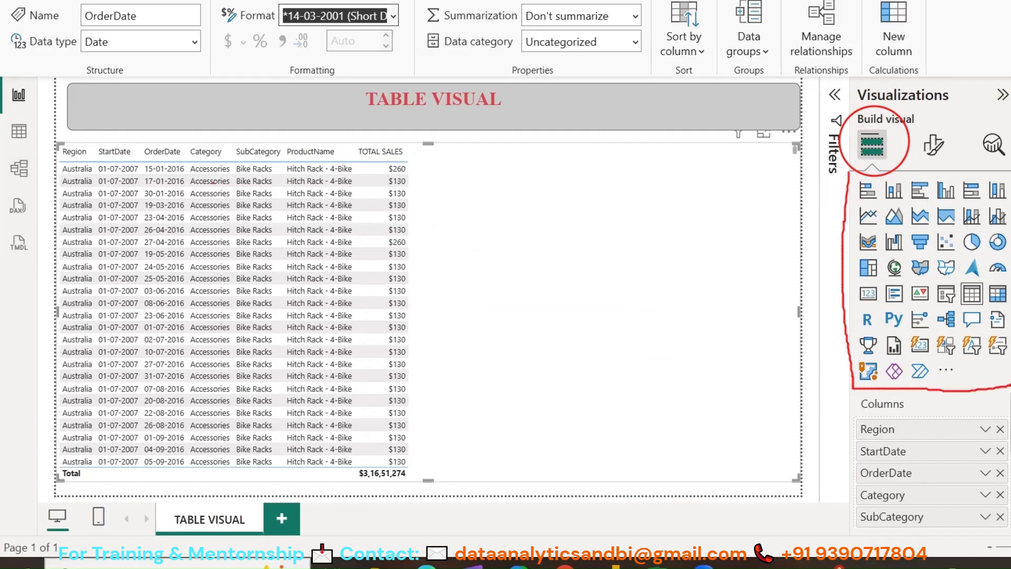
{"action": "left_click_drag", "start_coordinate": [1010, 164], "coordinate": [843, 176]}
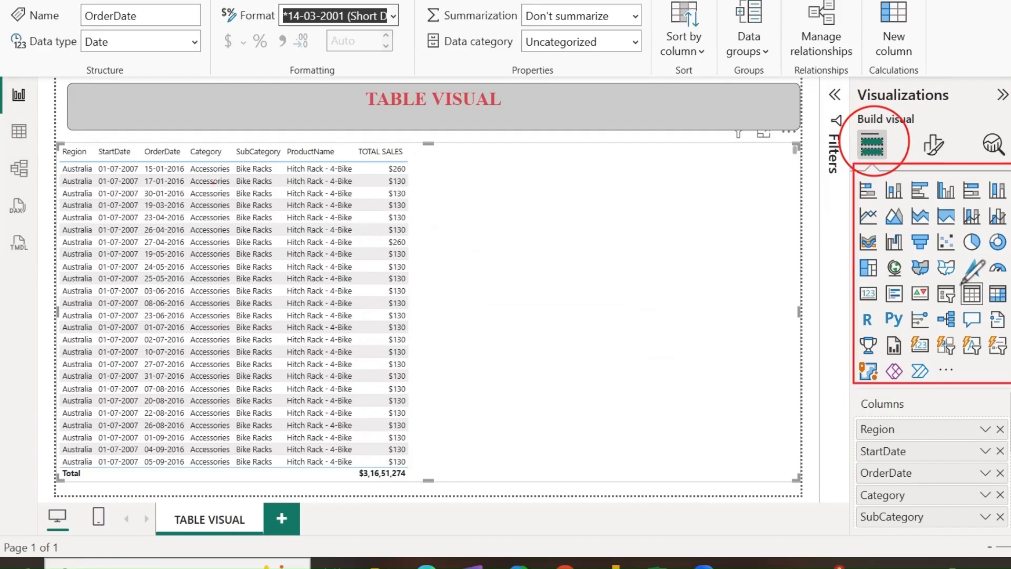
{"action": "mouse_move", "coordinate": [962, 279]}
{"action": "left_mouse_down"}
{"action": "mouse_move", "coordinate": [989, 308]}
{"action": "mouse_move", "coordinate": [990, 284]}
{"action": "mouse_move", "coordinate": [964, 278]}
{"action": "left_mouse_up"}
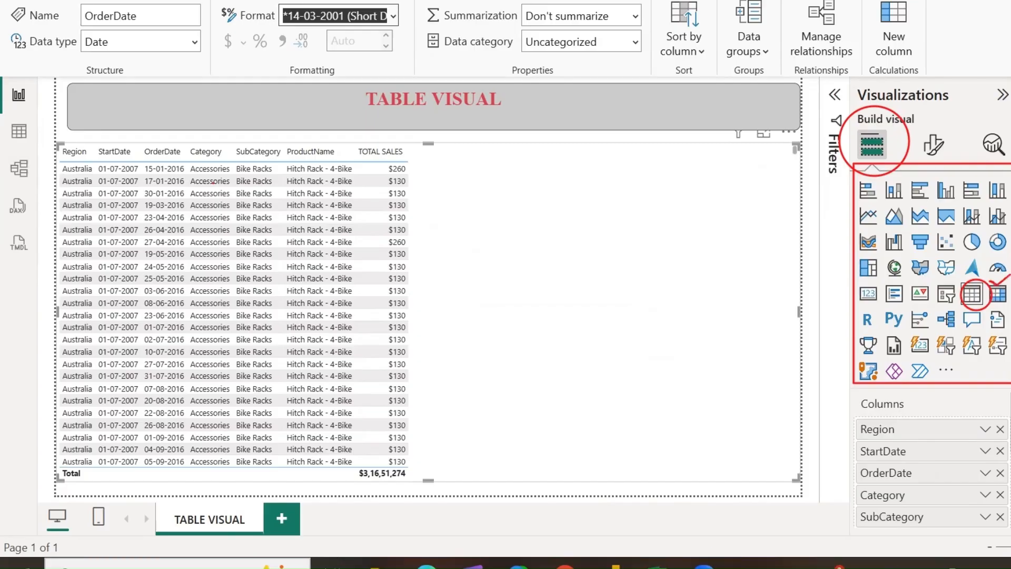
{"action": "mouse_move", "coordinate": [858, 404]}
{"action": "left_mouse_down"}
{"action": "mouse_move", "coordinate": [917, 390]}
{"action": "mouse_move", "coordinate": [871, 389]}
{"action": "mouse_move", "coordinate": [859, 406]}
{"action": "left_mouse_up"}
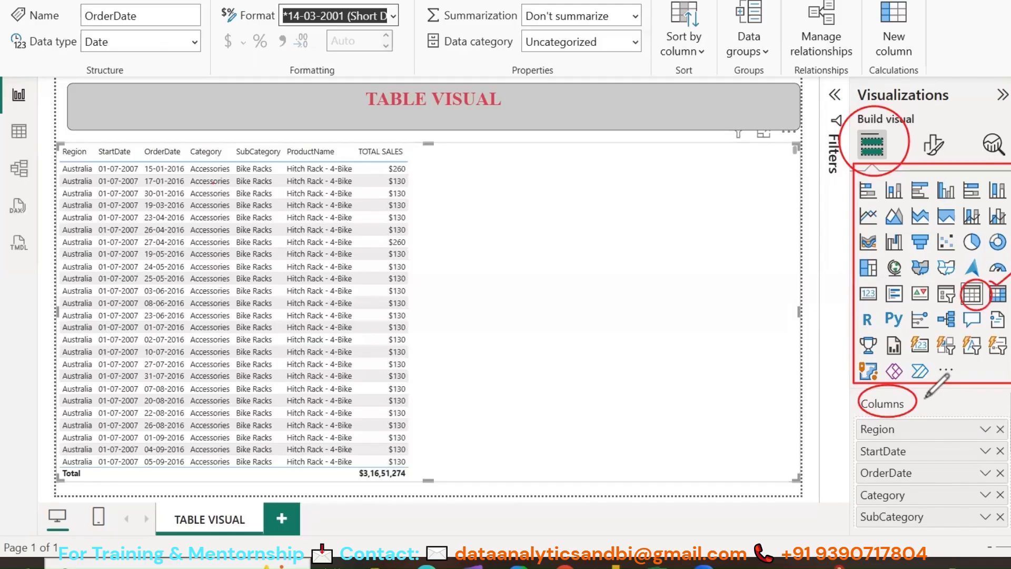
{"action": "left_click_drag", "start_coordinate": [925, 398], "coordinate": [959, 386]}
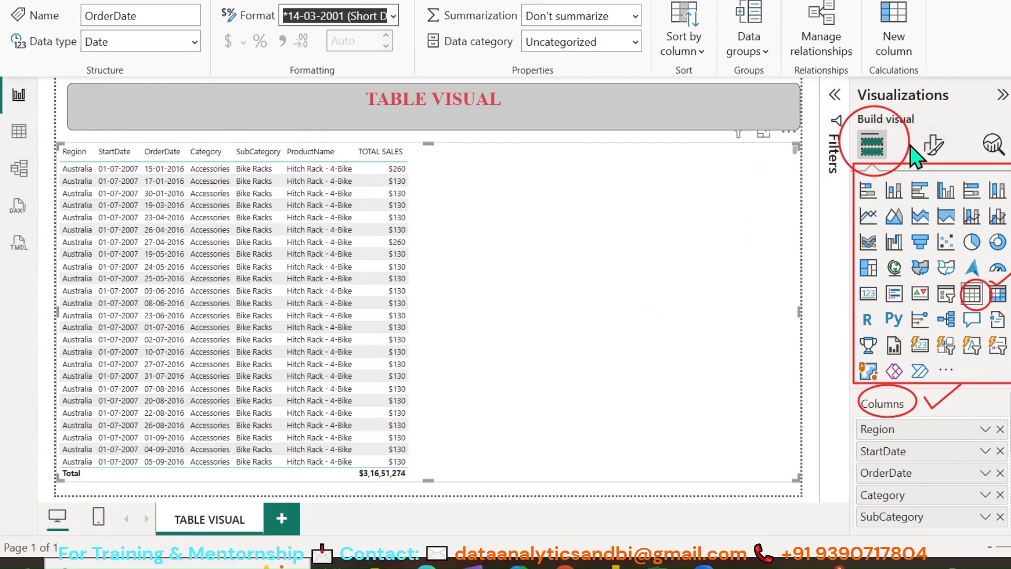
{"action": "mouse_move", "coordinate": [918, 143]}
{"action": "left_mouse_down"}
{"action": "mouse_move", "coordinate": [958, 160]}
{"action": "mouse_move", "coordinate": [964, 106]}
{"action": "mouse_move", "coordinate": [916, 135]}
{"action": "mouse_move", "coordinate": [958, 120]}
{"action": "mouse_move", "coordinate": [990, 58]}
{"action": "left_mouse_up"}
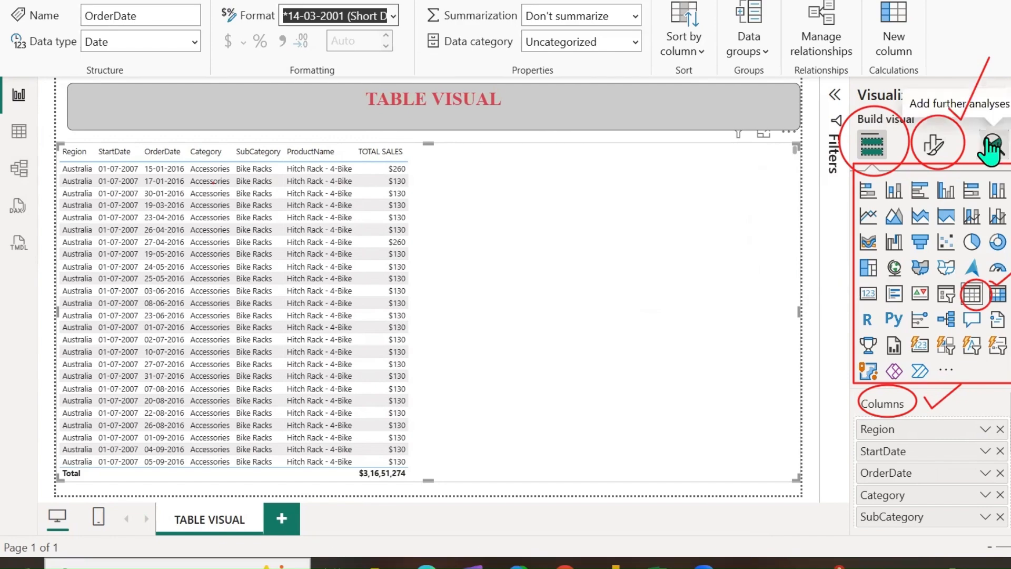
Step: Open the visual formatting options for the table
{"action": "left_click", "coordinate": [932, 150]}
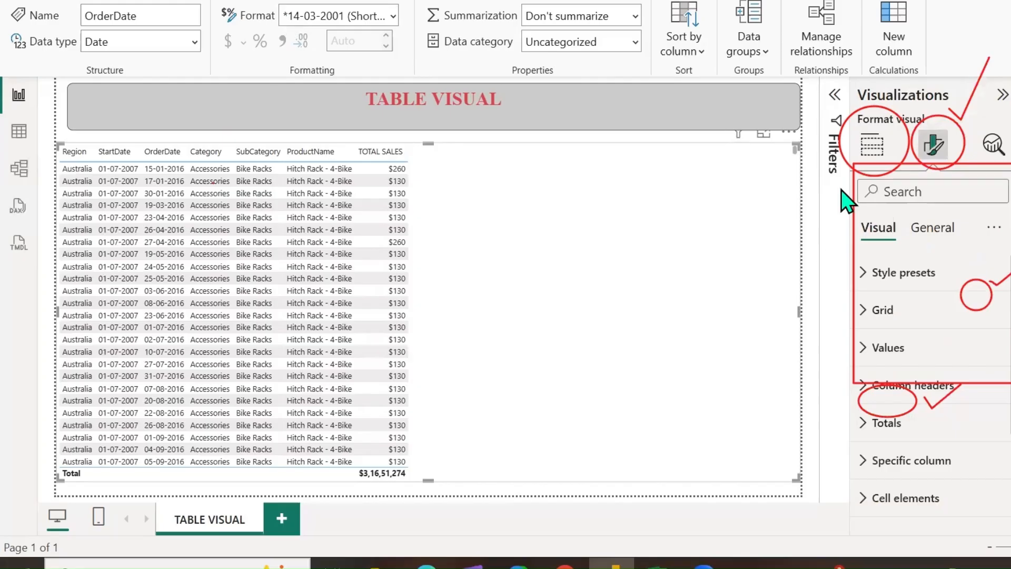
{"action": "left_click", "coordinate": [999, 283]}
{"action": "left_click", "coordinate": [969, 307]}
{"action": "left_click", "coordinate": [932, 409]}
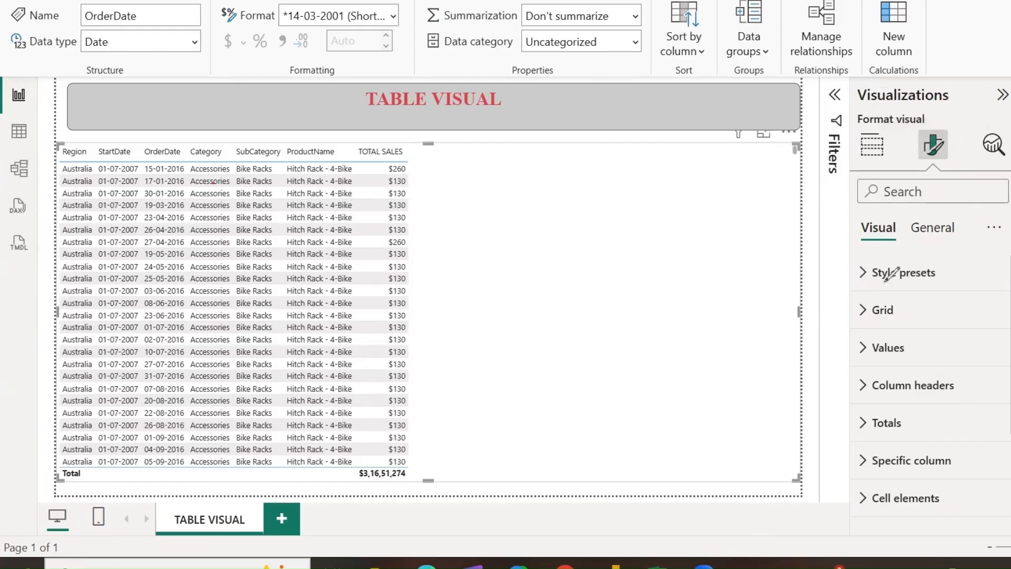
{"action": "mouse_move", "coordinate": [853, 243]}
{"action": "left_mouse_down"}
{"action": "mouse_move", "coordinate": [909, 234]}
{"action": "mouse_move", "coordinate": [869, 204]}
{"action": "mouse_move", "coordinate": [842, 238]}
{"action": "mouse_move", "coordinate": [867, 253]}
{"action": "mouse_move", "coordinate": [958, 216]}
{"action": "mouse_move", "coordinate": [911, 208]}
{"action": "mouse_move", "coordinate": [916, 241]}
{"action": "left_mouse_up"}
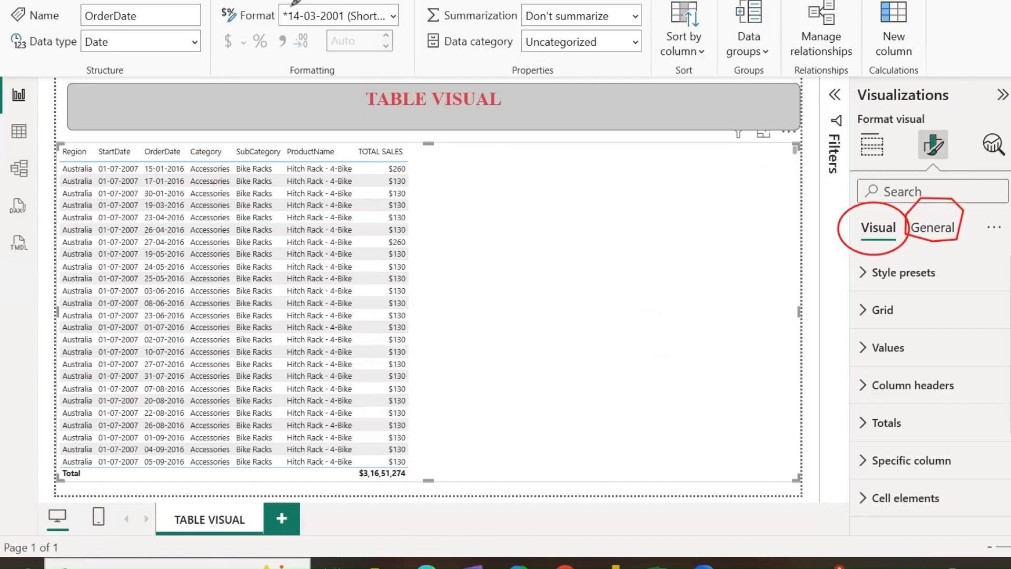
Step: Try the None and Minimal style presets on the table and enlarge the page view to compare them
{"action": "left_click", "coordinate": [867, 274]}
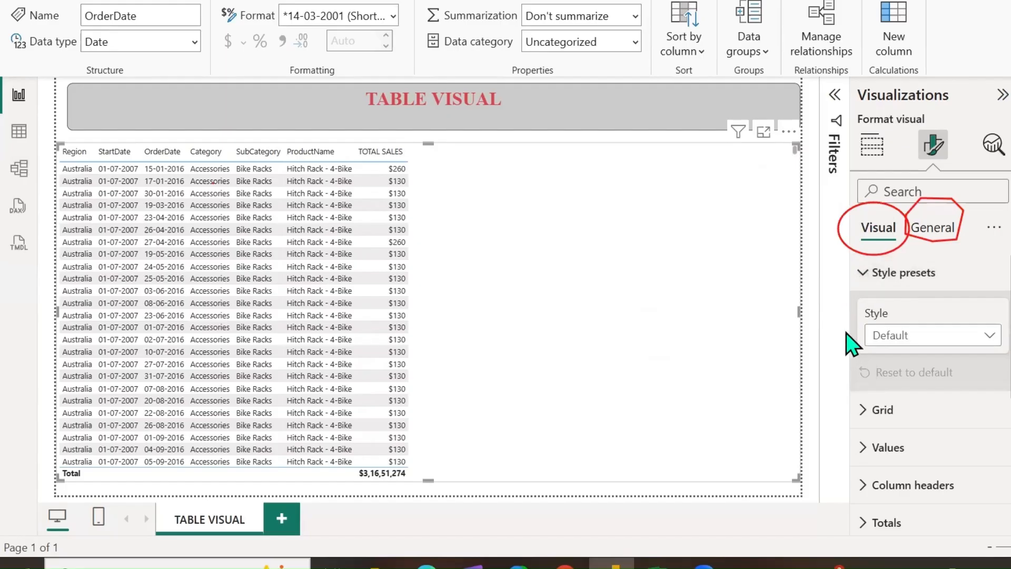
{"action": "left_click", "coordinate": [990, 340]}
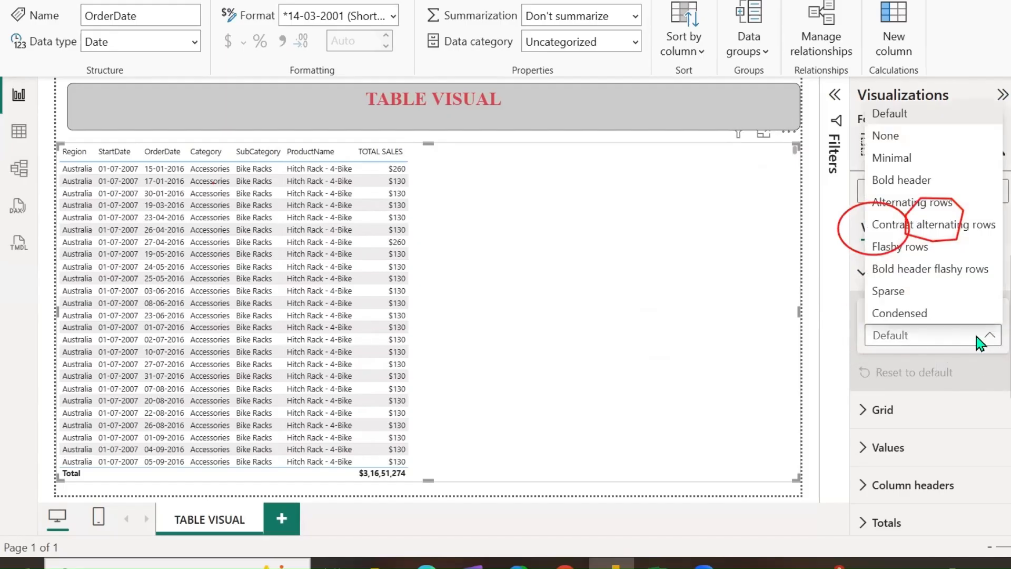
{"action": "left_click", "coordinate": [390, 30]}
{"action": "left_click_drag", "start_coordinate": [907, 217], "coordinate": [968, 207]}
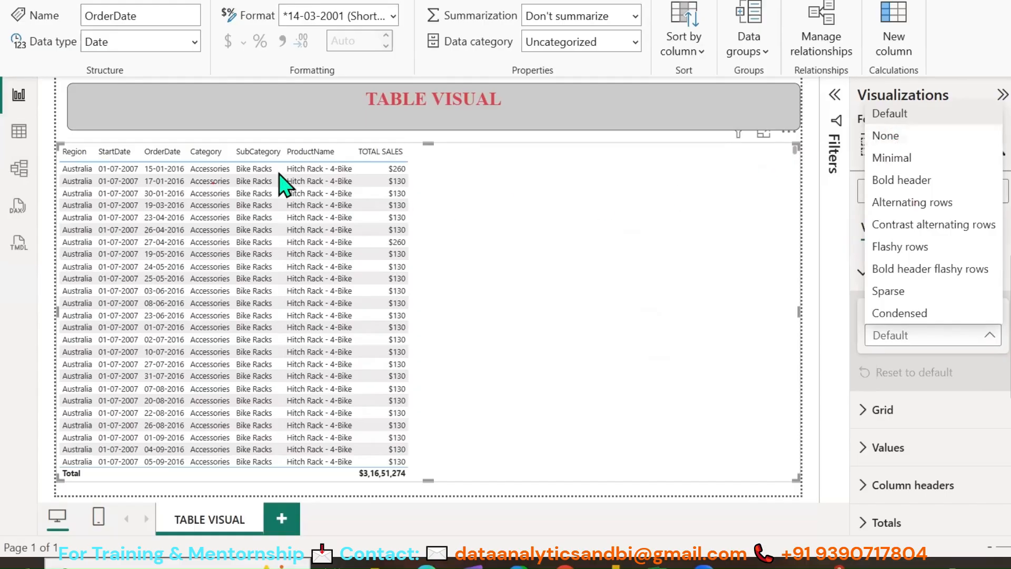
{"action": "left_click", "coordinate": [884, 135]}
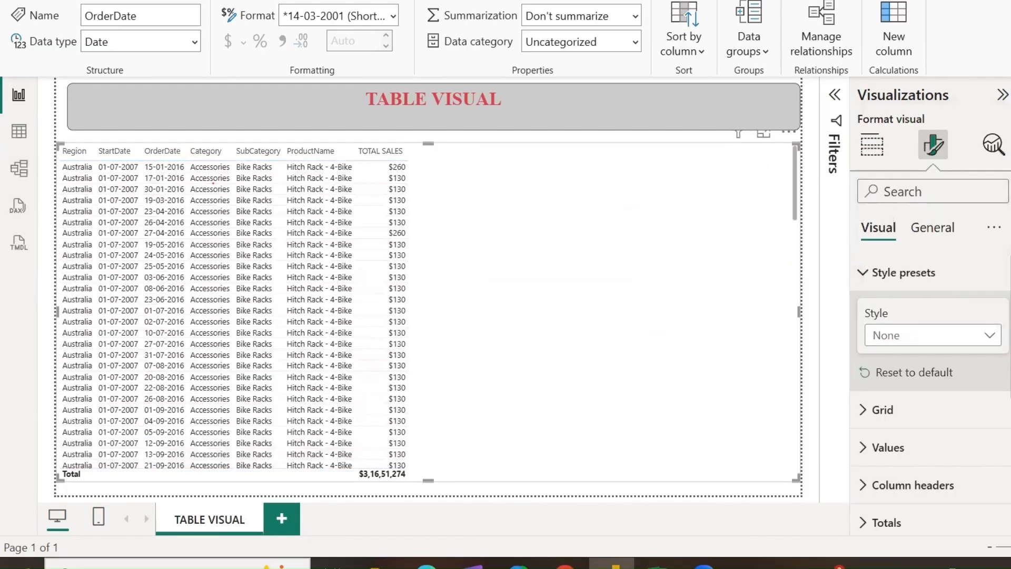
{"action": "scroll", "coordinate": [213, 183], "scroll_direction": "up", "scroll_amount": 2}
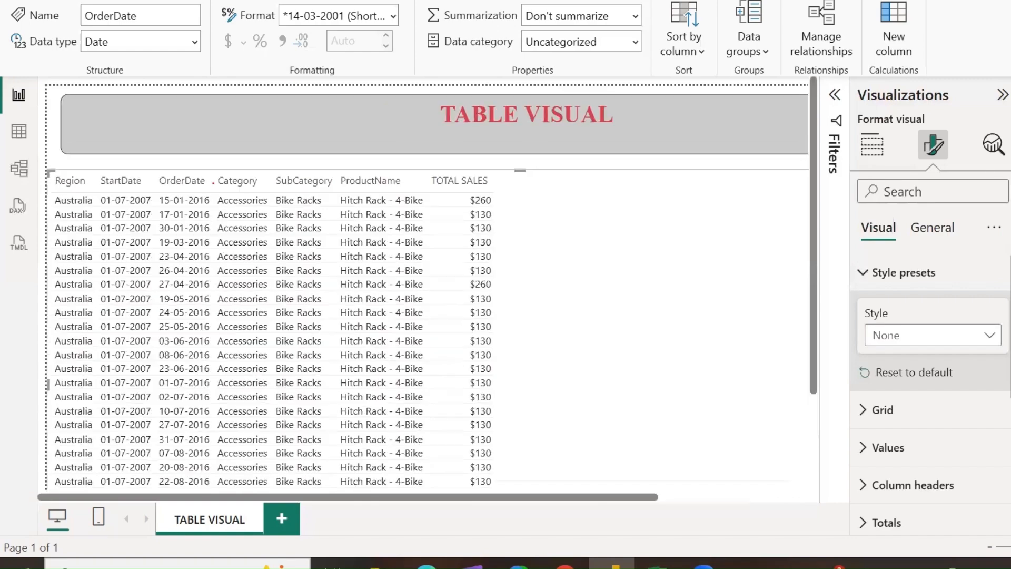
{"action": "left_click", "coordinate": [1010, 547]}
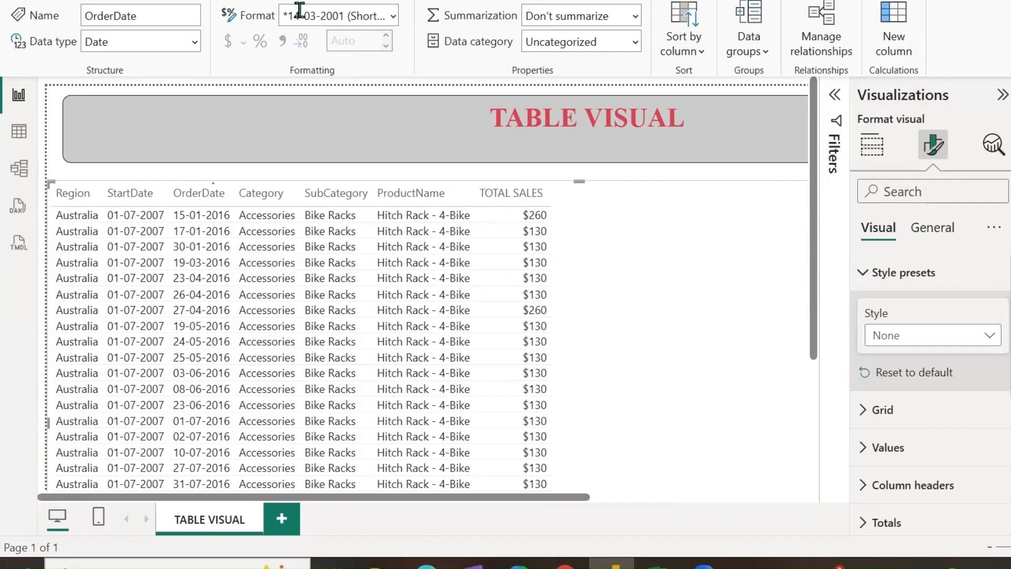
{"action": "left_click", "coordinate": [974, 339]}
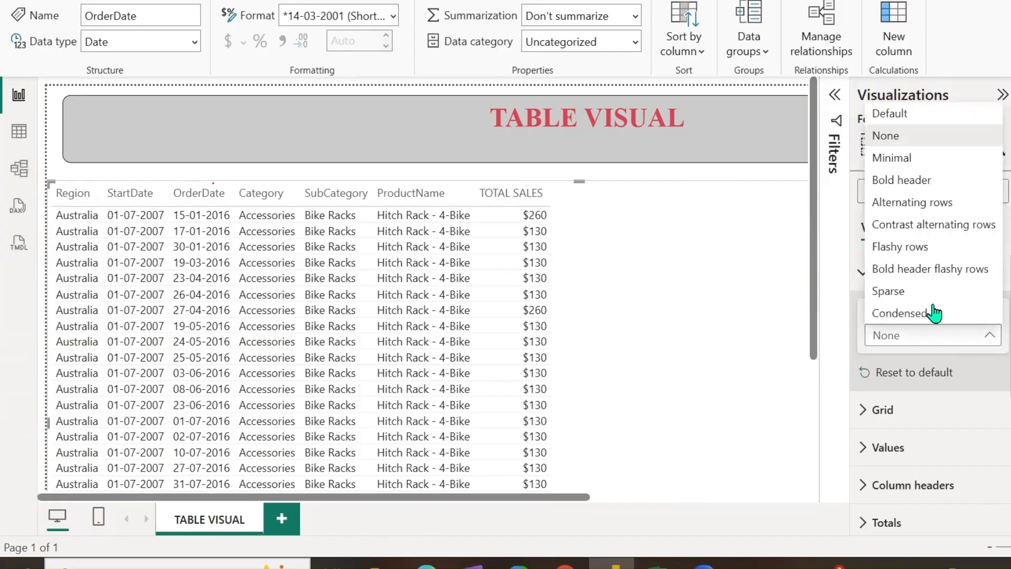
{"action": "left_click", "coordinate": [906, 161]}
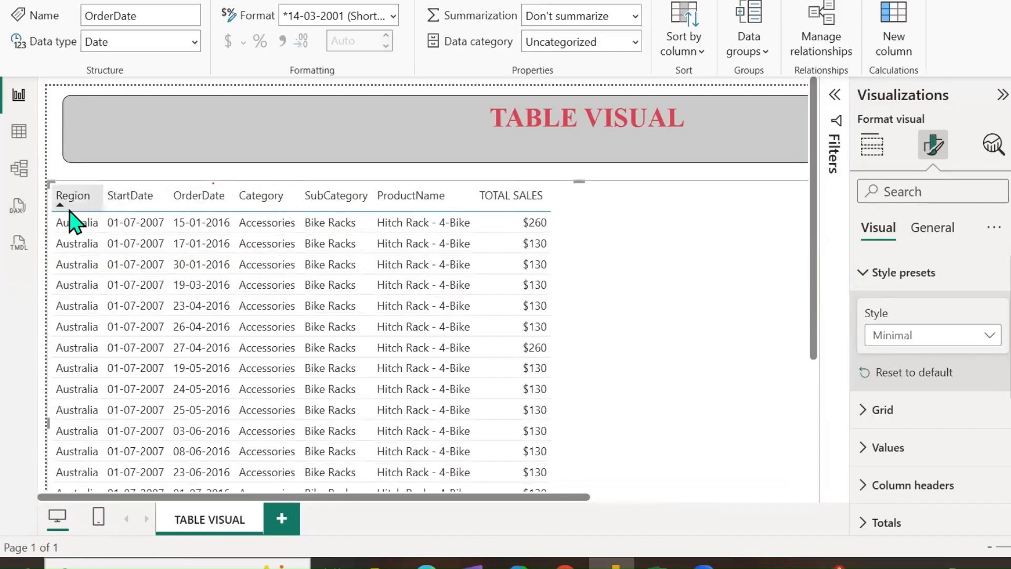
Step: Try the Bold header, Alternating rows and Contrast alternating rows style presets on the table
{"action": "left_click", "coordinate": [958, 339]}
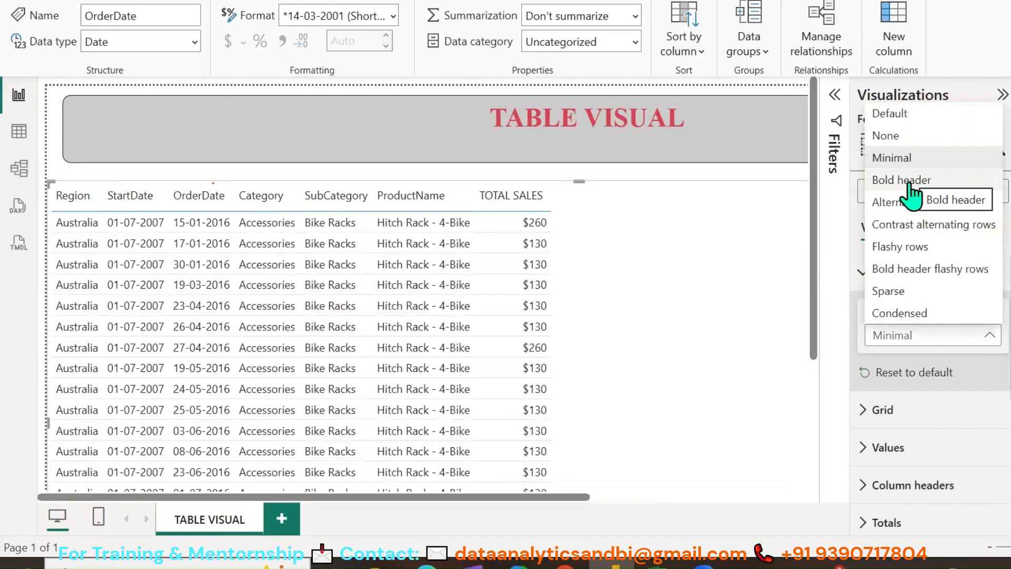
{"action": "left_click", "coordinate": [910, 185]}
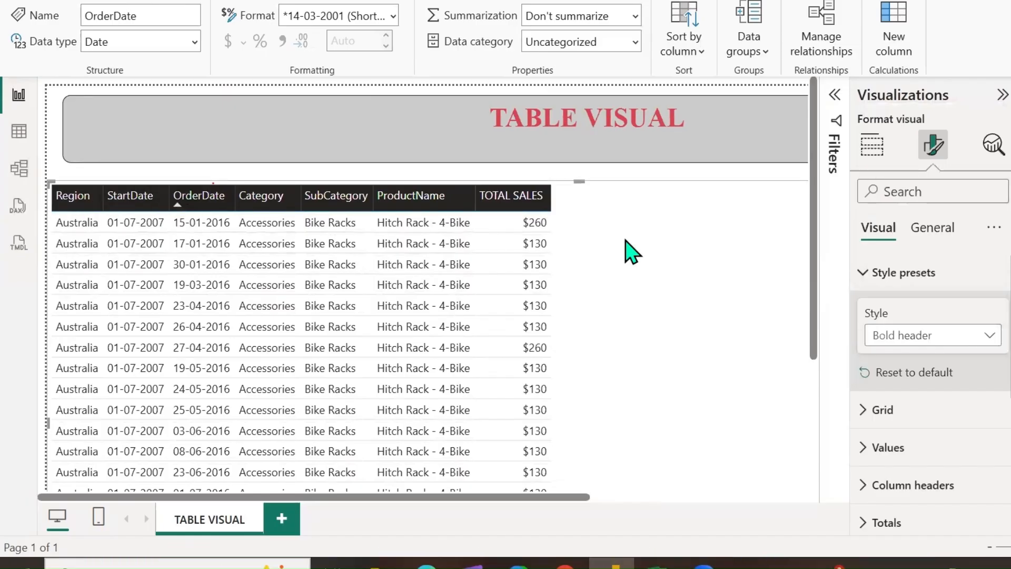
{"action": "left_click", "coordinate": [987, 337]}
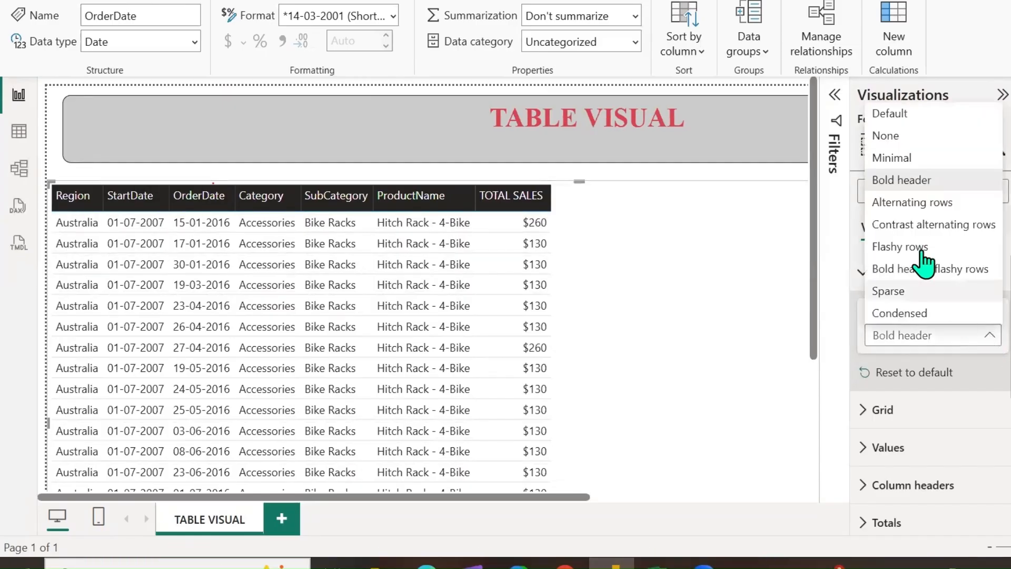
{"action": "left_click", "coordinate": [916, 205]}
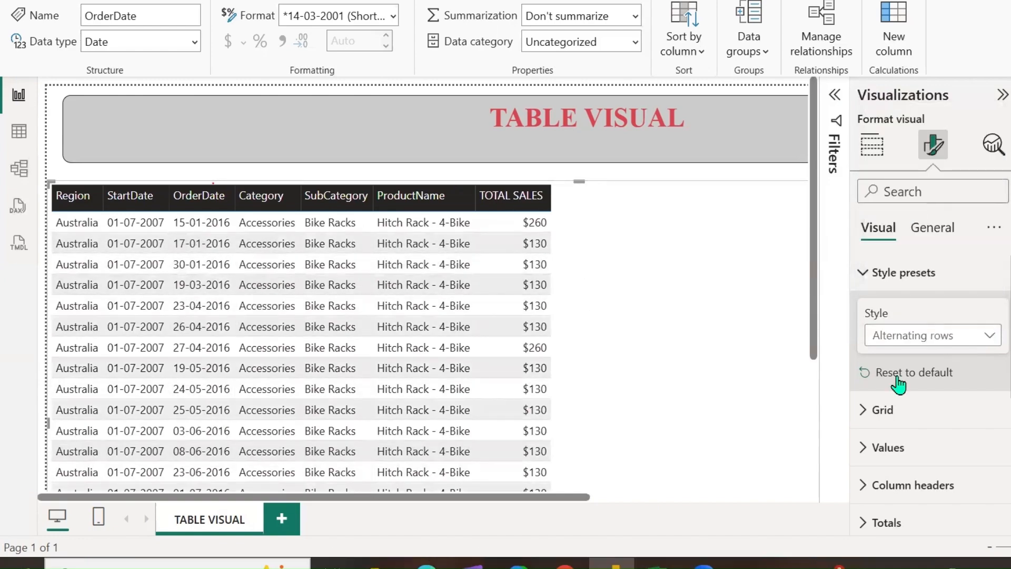
{"action": "left_click", "coordinate": [992, 336]}
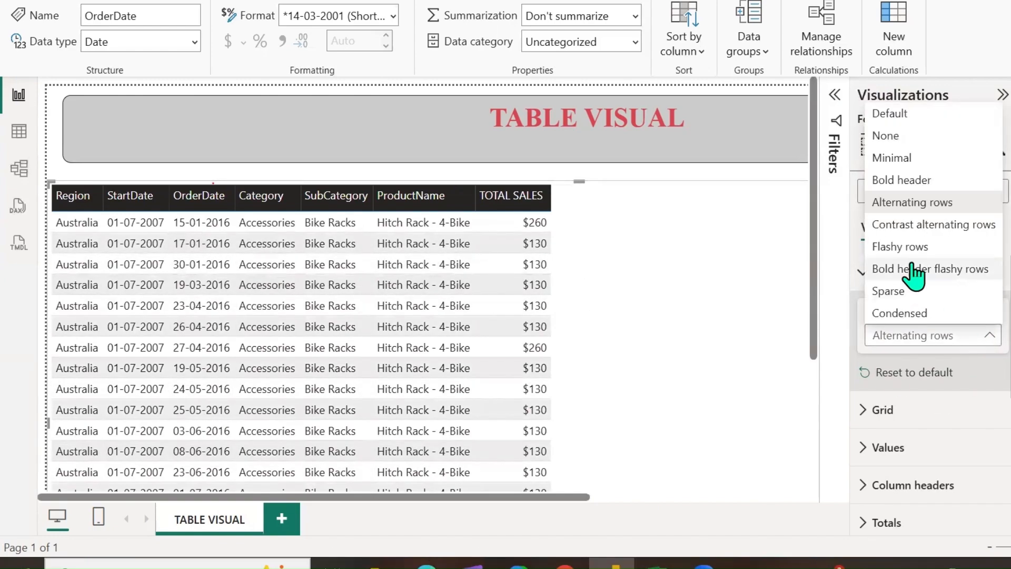
{"action": "left_click", "coordinate": [911, 226]}
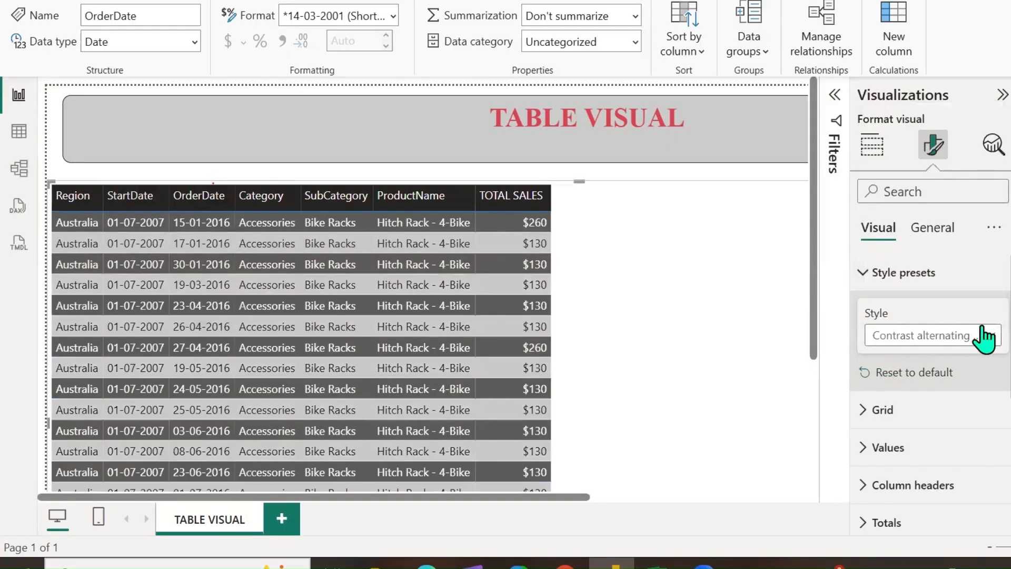
Step: Try the Flashy rows and Bold header flashy rows style presets on the table
{"action": "left_click", "coordinate": [983, 337]}
{"action": "left_click", "coordinate": [884, 247]}
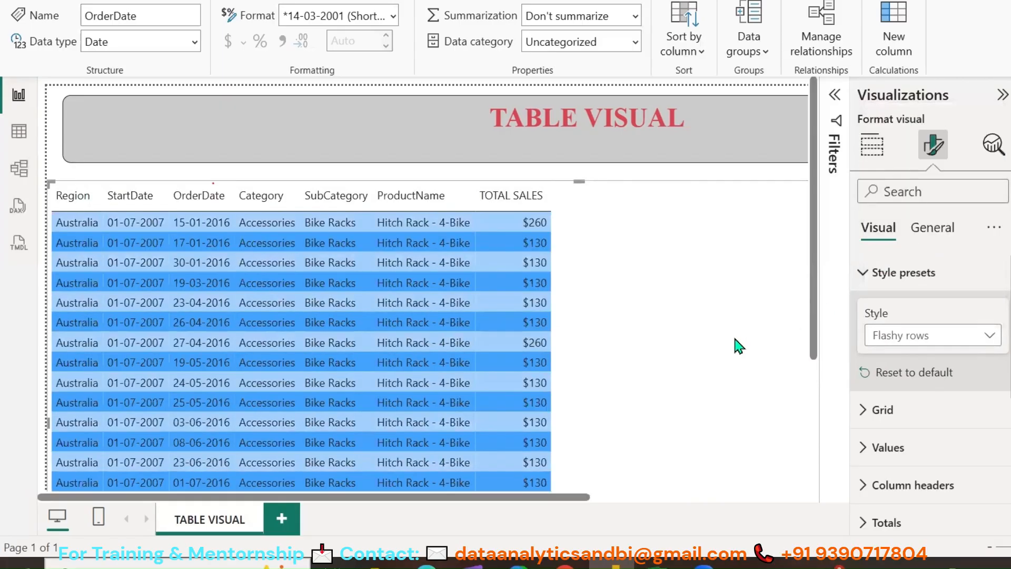
{"action": "left_click", "coordinate": [985, 335]}
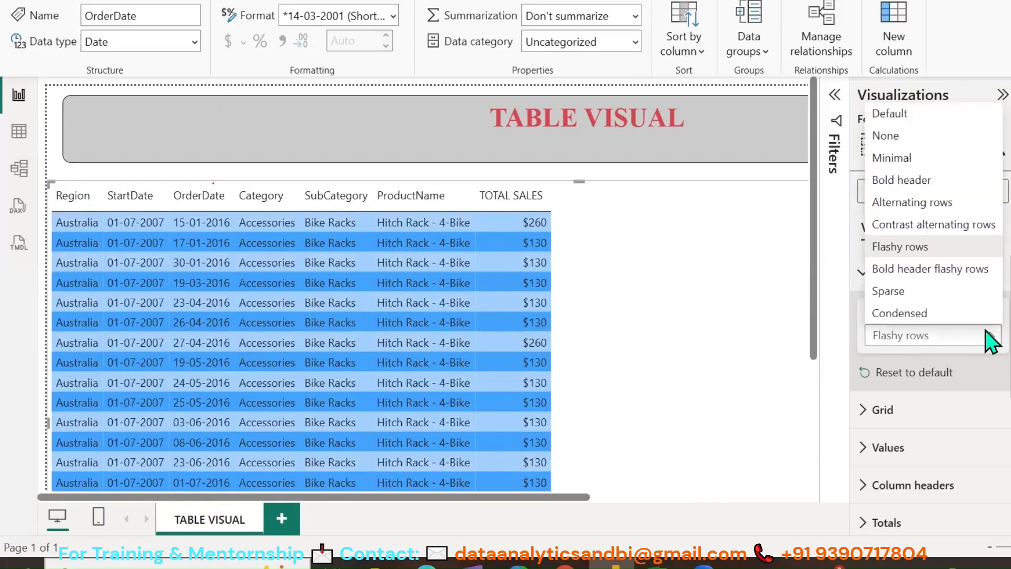
{"action": "left_click", "coordinate": [931, 269]}
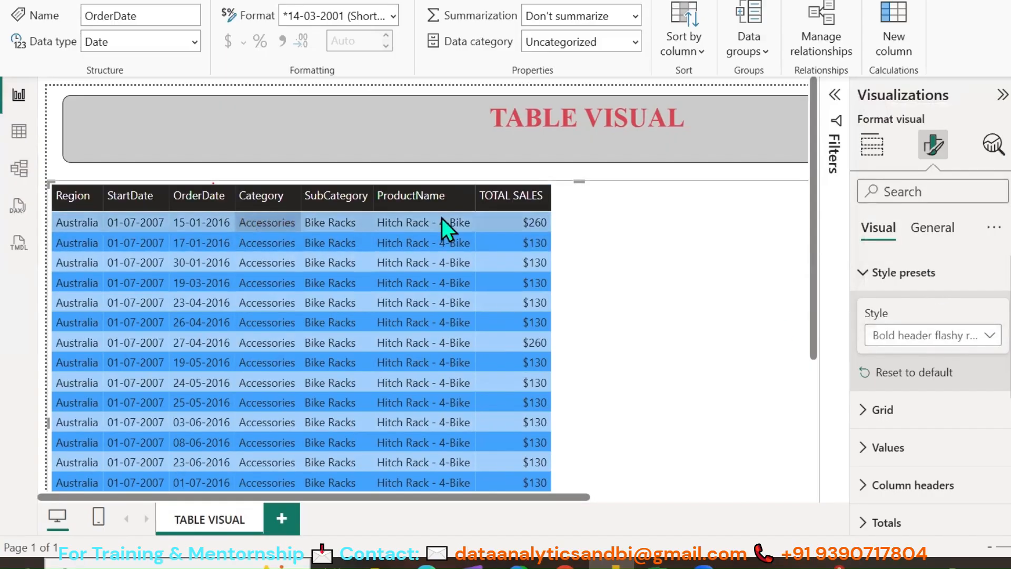
Step: Try the Sparse and Condensed style presets on the table and reset its style to default
{"action": "left_click", "coordinate": [970, 339]}
{"action": "left_click", "coordinate": [900, 291]}
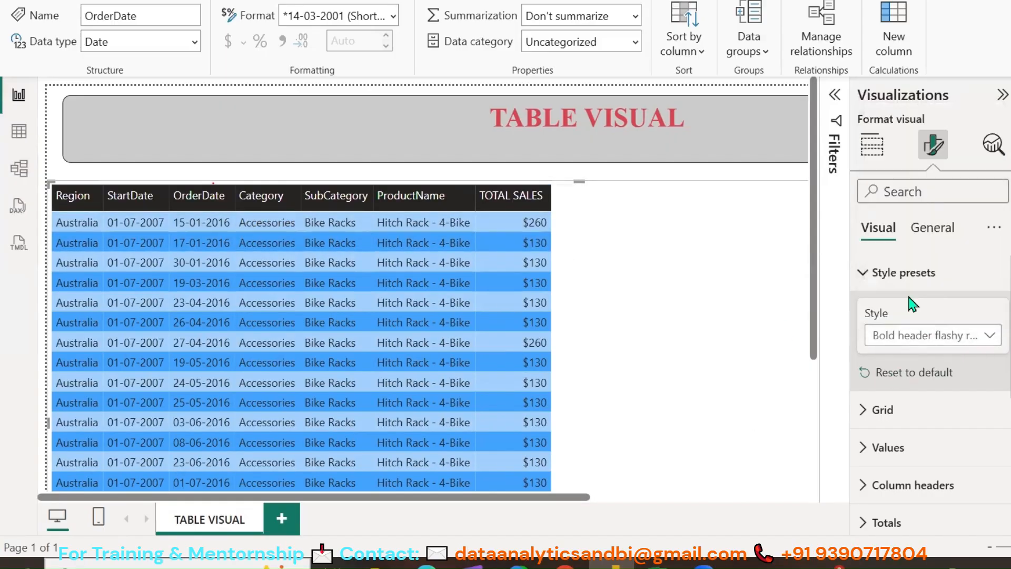
{"action": "left_click", "coordinate": [960, 335]}
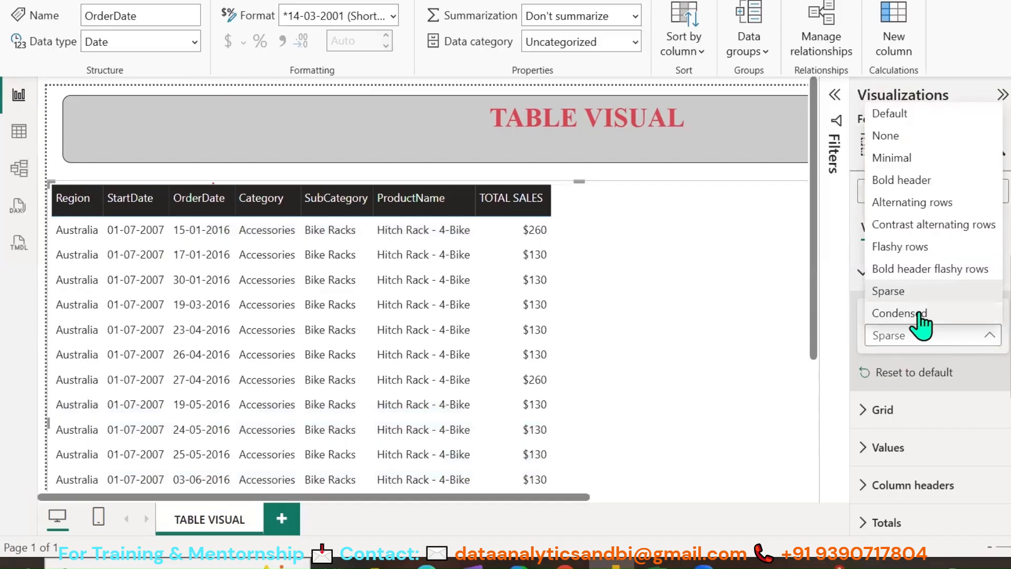
{"action": "left_click", "coordinate": [869, 312]}
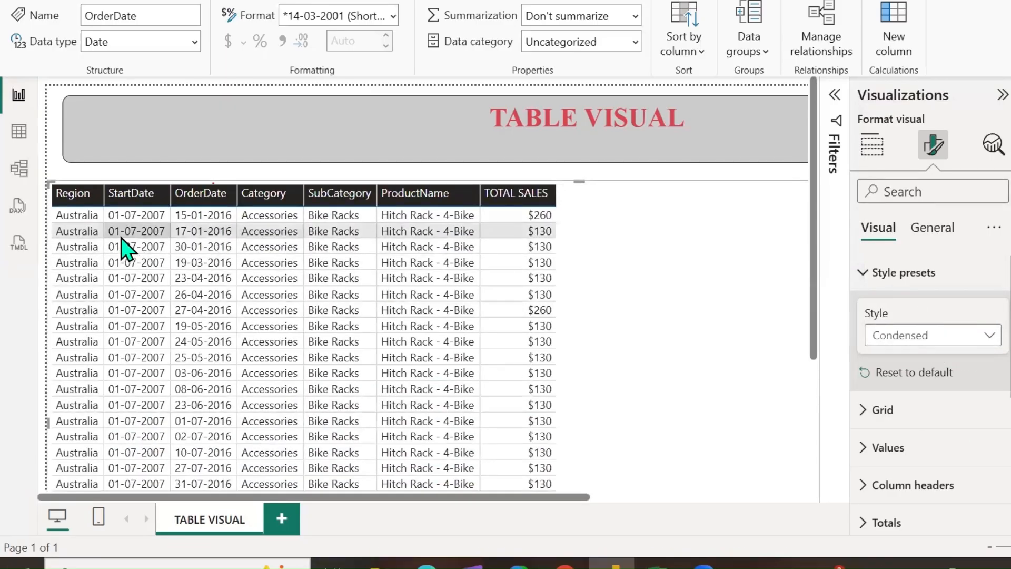
{"action": "left_click", "coordinate": [914, 374]}
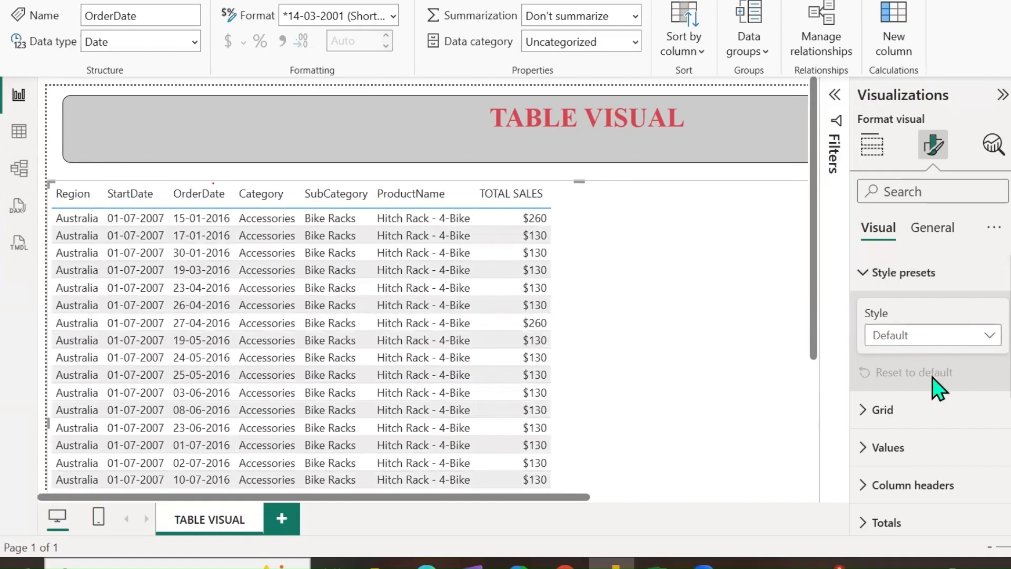
Step: Collapse the style presets and expand the table's grid settings to reach the horizontal gridline options
{"action": "left_click", "coordinate": [861, 275]}
{"action": "left_click", "coordinate": [862, 275]}
{"action": "left_click", "coordinate": [862, 275]}
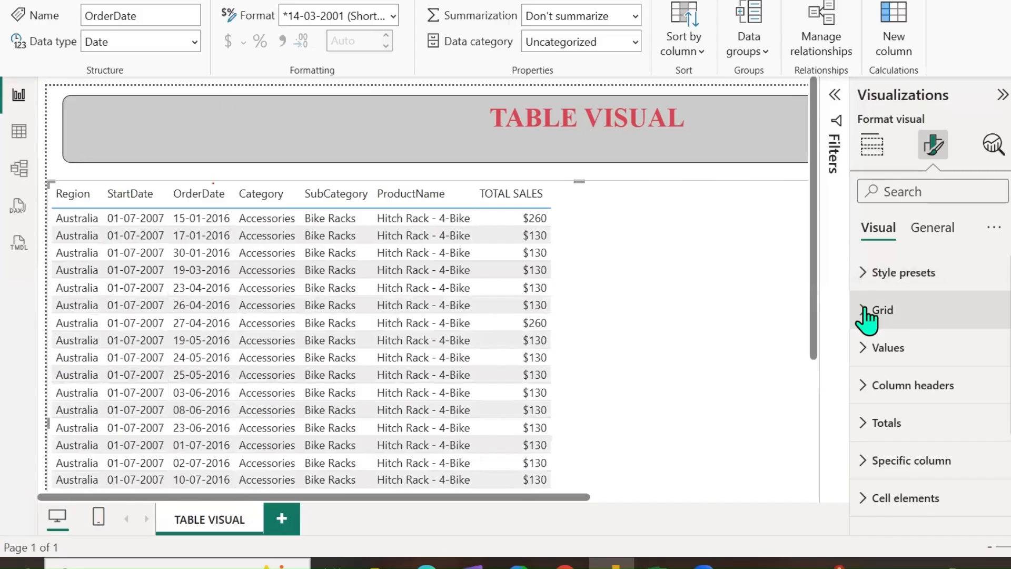
{"action": "left_click", "coordinate": [863, 311]}
{"action": "scroll", "coordinate": [863, 314], "scroll_direction": "down", "scroll_amount": 2}
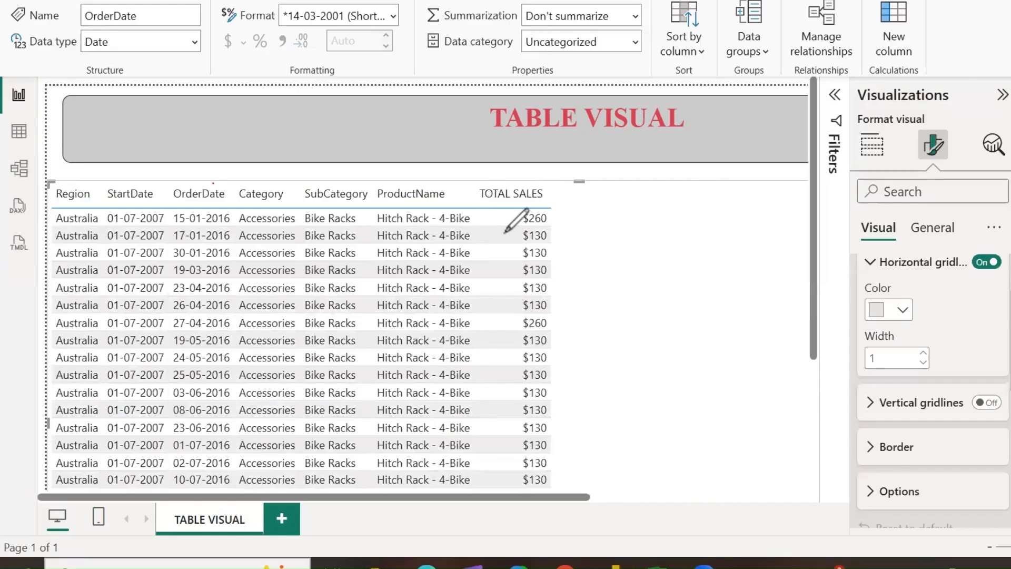
{"action": "left_click_drag", "start_coordinate": [553, 206], "coordinate": [654, 207]}
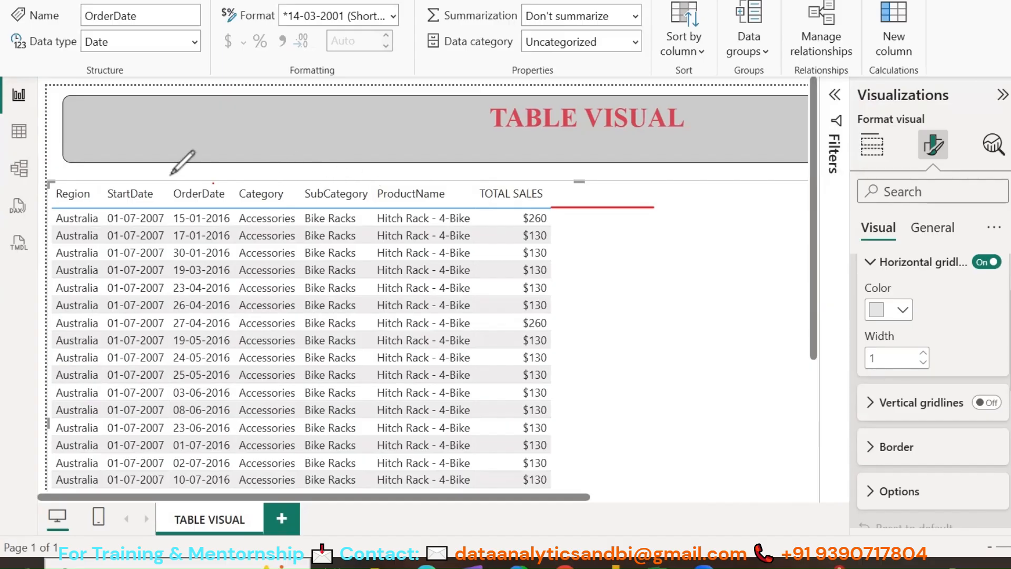
{"action": "left_click_drag", "start_coordinate": [101, 183], "coordinate": [88, 475]}
{"action": "left_click_drag", "start_coordinate": [171, 186], "coordinate": [169, 487]}
{"action": "left_click_drag", "start_coordinate": [241, 180], "coordinate": [234, 487]}
{"action": "left_click_drag", "start_coordinate": [43, 245], "coordinate": [470, 245]}
{"action": "left_click_drag", "start_coordinate": [546, 245], "coordinate": [595, 245]}
{"action": "left_click_drag", "start_coordinate": [53, 262], "coordinate": [564, 262]}
{"action": "left_click_drag", "start_coordinate": [43, 280], "coordinate": [599, 279]}
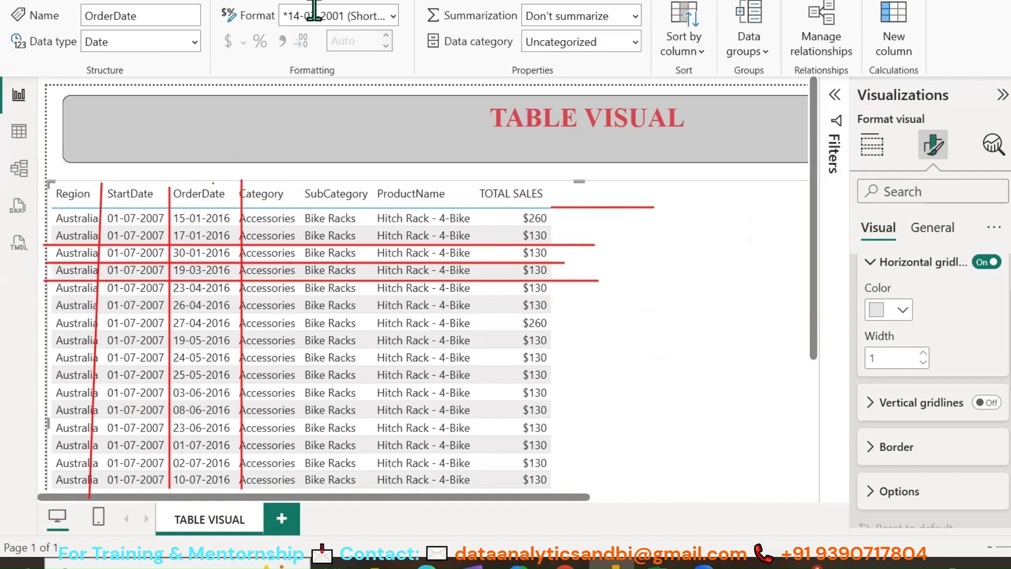
{"action": "left_click", "coordinate": [51, 345]}
{"action": "mouse_move", "coordinate": [84, 334]}
{"action": "left_mouse_down"}
{"action": "mouse_move", "coordinate": [519, 183]}
{"action": "mouse_move", "coordinate": [615, 204]}
{"action": "left_mouse_up"}
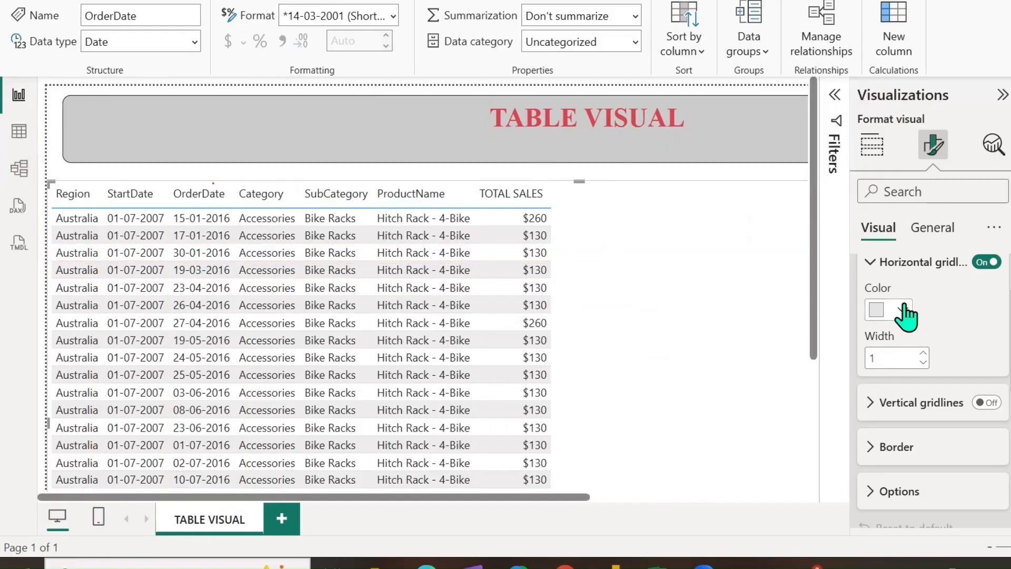
Step: Switch the table's horizontal gridlines off and on again, and set their color to medium gray
{"action": "left_click", "coordinate": [980, 263]}
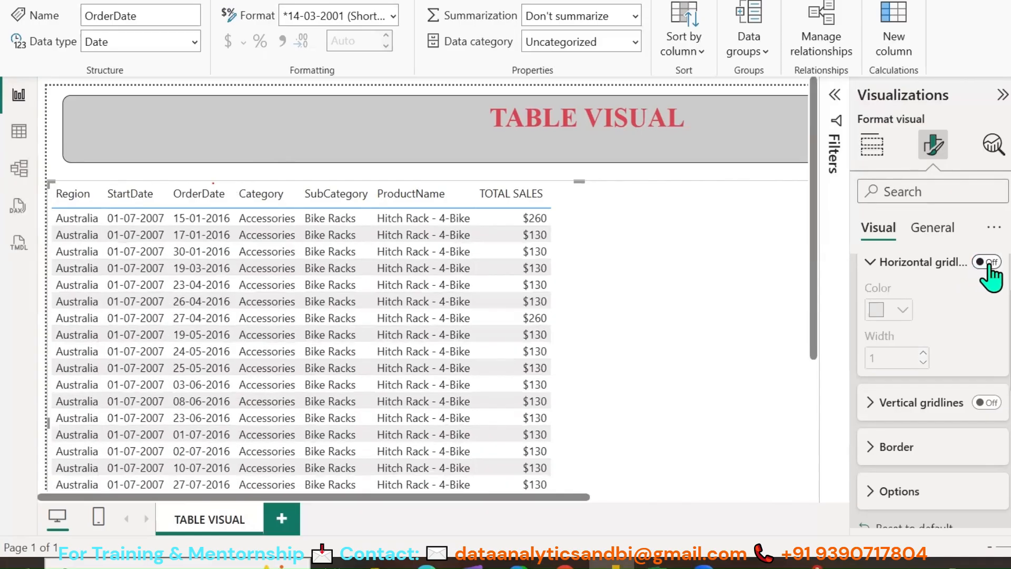
{"action": "left_click", "coordinate": [988, 263]}
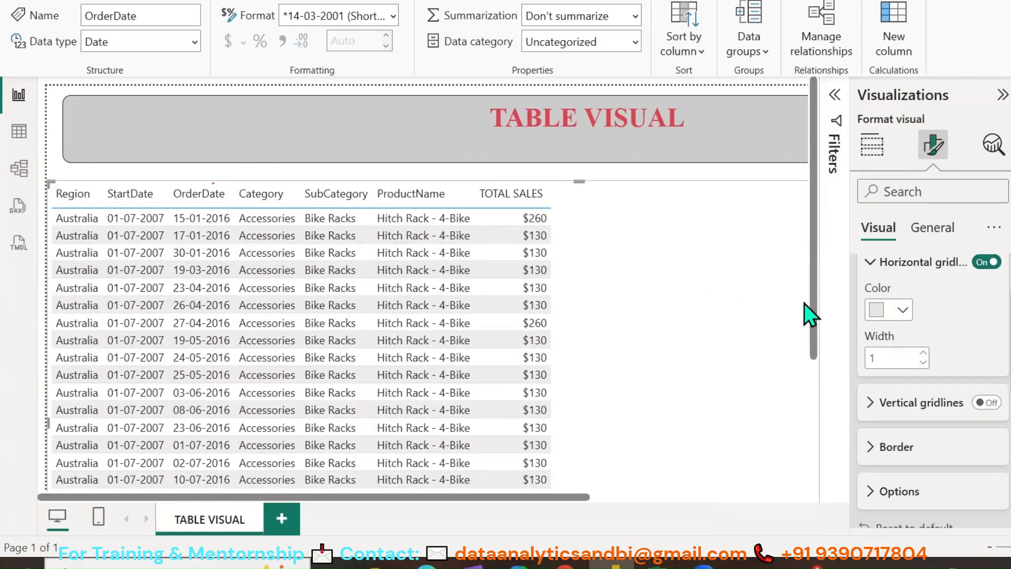
{"action": "left_click", "coordinate": [905, 312]}
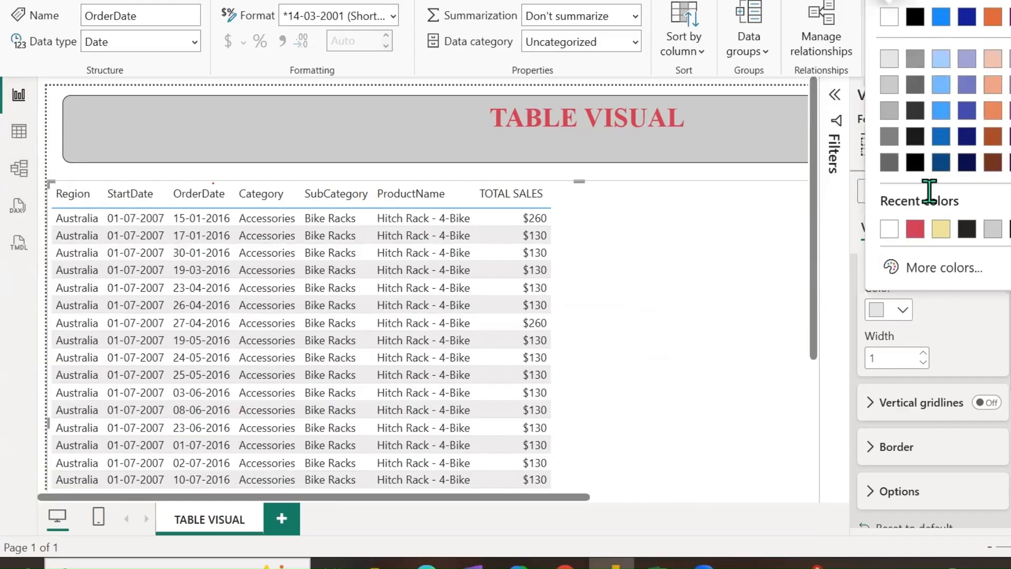
{"action": "left_click", "coordinate": [915, 59]}
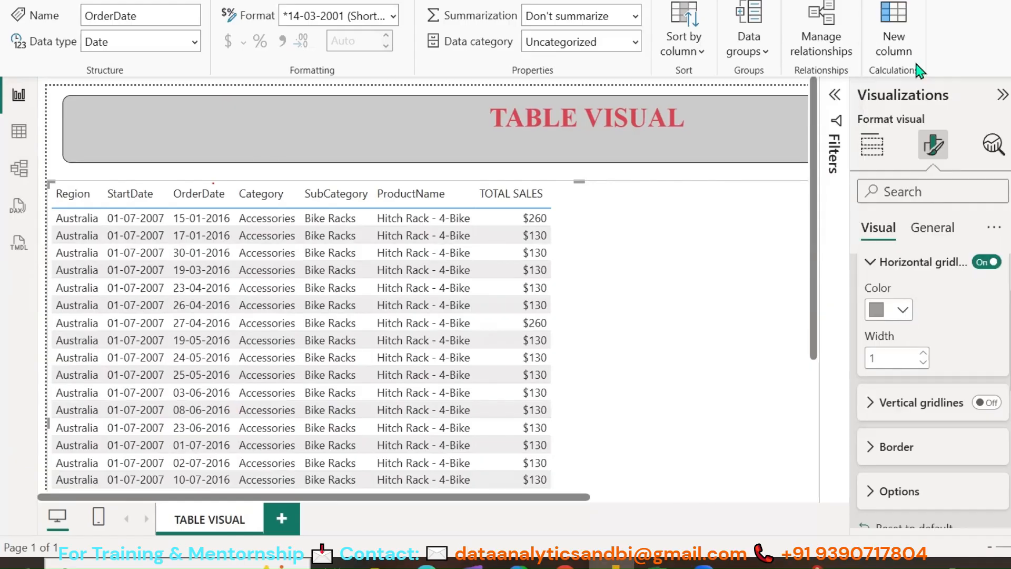
Step: Set the width of the table's horizontal gridlines to 5
{"action": "left_click", "coordinate": [923, 352]}
{"action": "left_click", "coordinate": [922, 352]}
{"action": "left_click", "coordinate": [922, 352]}
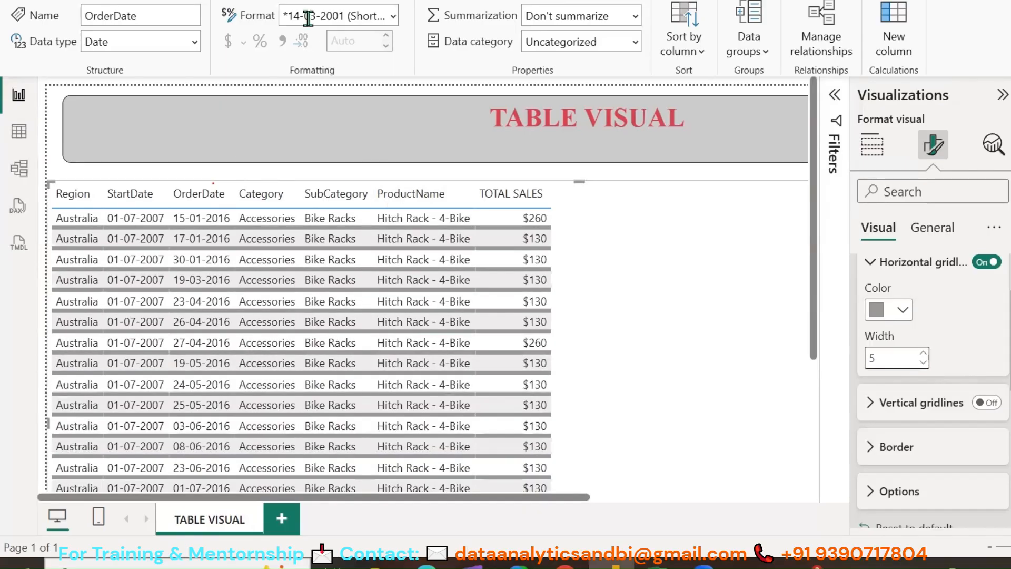
{"action": "left_click_drag", "start_coordinate": [554, 225], "coordinate": [740, 225]}
{"action": "left_click_drag", "start_coordinate": [492, 234], "coordinate": [471, 221]}
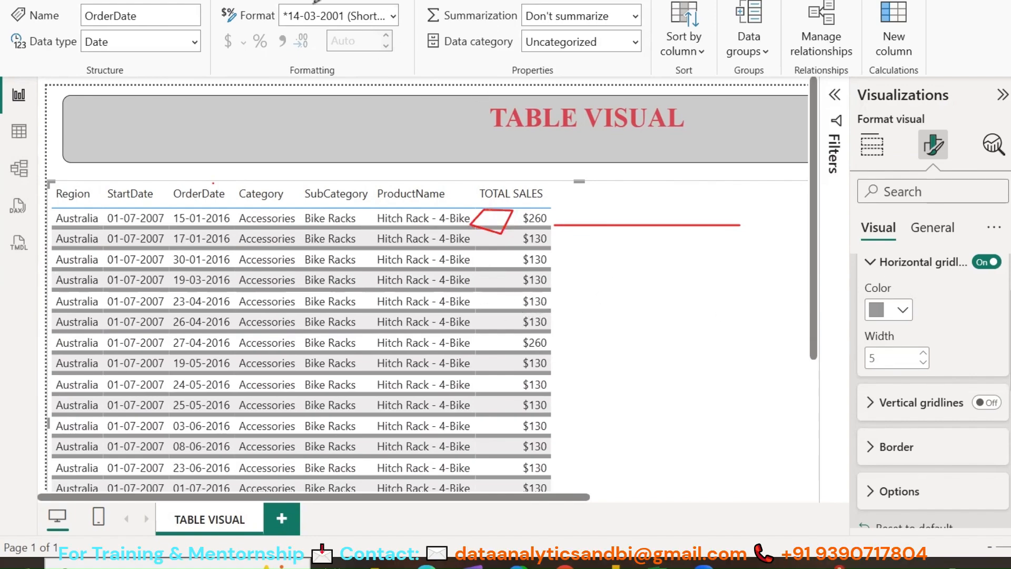
{"action": "left_click", "coordinate": [974, 263]}
{"action": "left_click", "coordinate": [989, 263]}
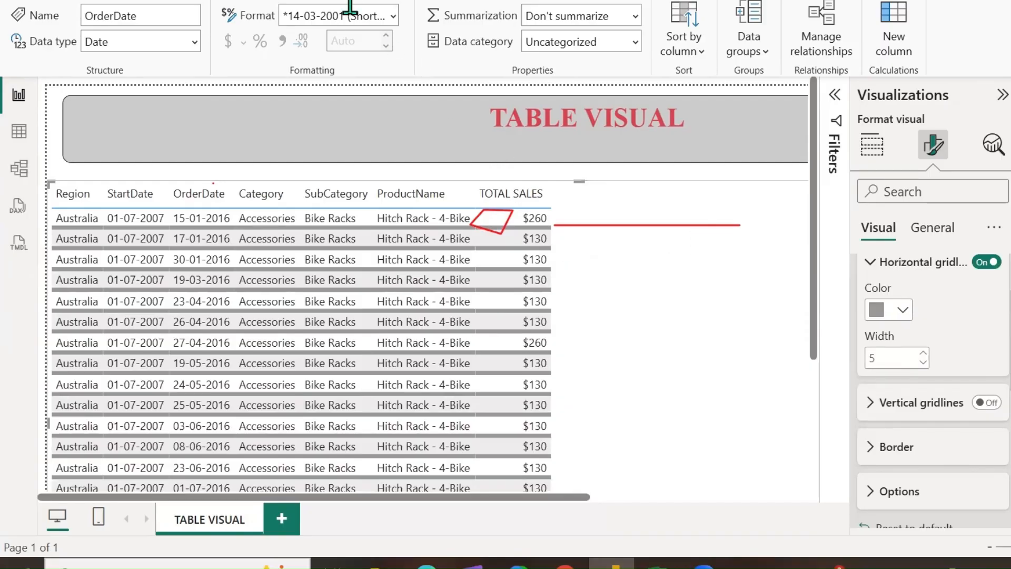
{"action": "left_click_drag", "start_coordinate": [479, 179], "coordinate": [478, 495]}
{"action": "mouse_move", "coordinate": [627, 199]}
{"action": "left_mouse_down"}
{"action": "mouse_move", "coordinate": [637, 218]}
{"action": "mouse_move", "coordinate": [657, 205]}
{"action": "left_mouse_up"}
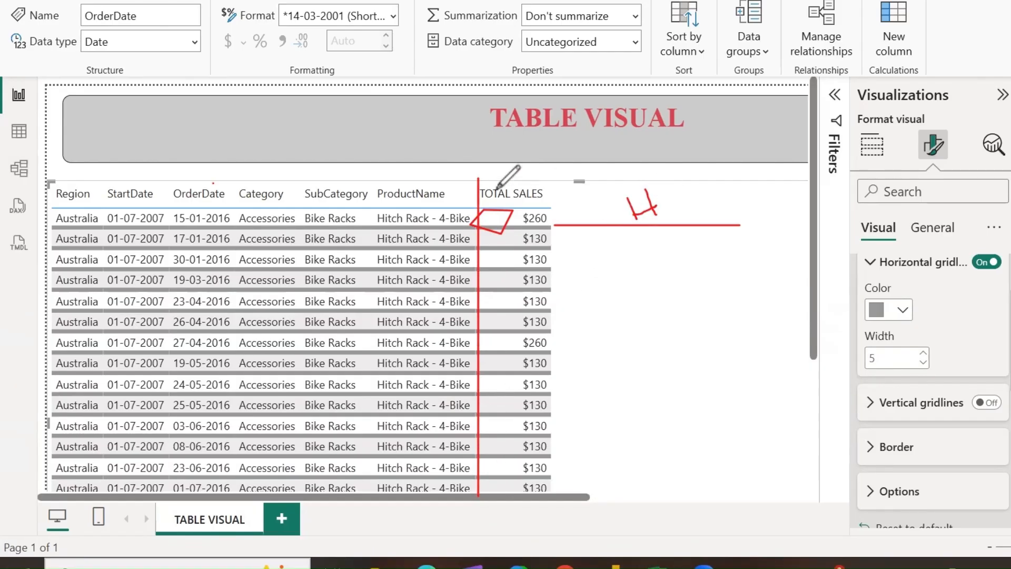
{"action": "mouse_move", "coordinate": [479, 168]}
{"action": "left_mouse_down"}
{"action": "mouse_move", "coordinate": [503, 182]}
{"action": "mouse_move", "coordinate": [511, 146]}
{"action": "left_mouse_up"}
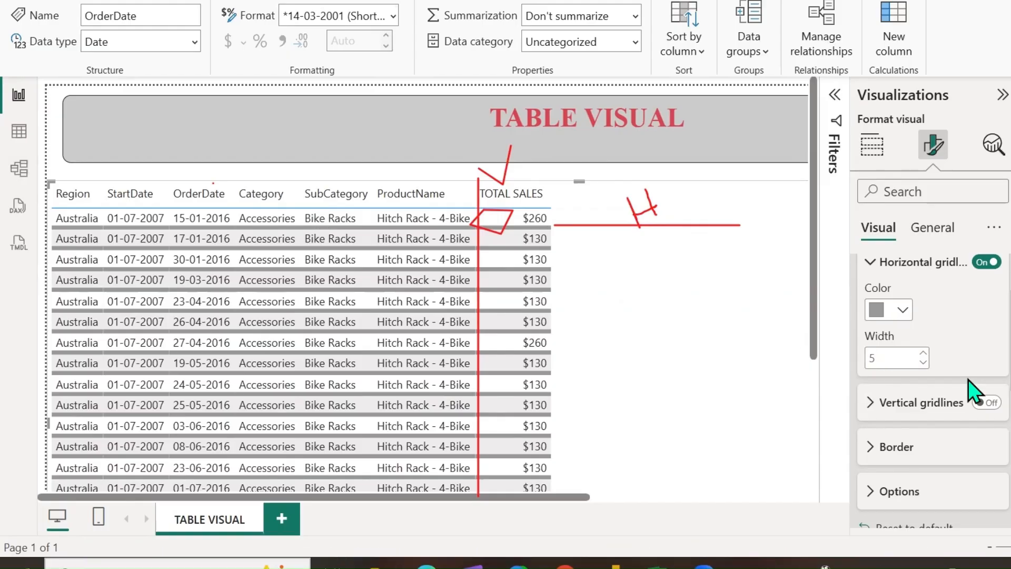
Step: Turn on the table's vertical gridlines and set their color to yellow and width to 6
{"action": "left_click", "coordinate": [972, 400]}
{"action": "scroll", "coordinate": [979, 377], "scroll_direction": "down", "scroll_amount": 3}
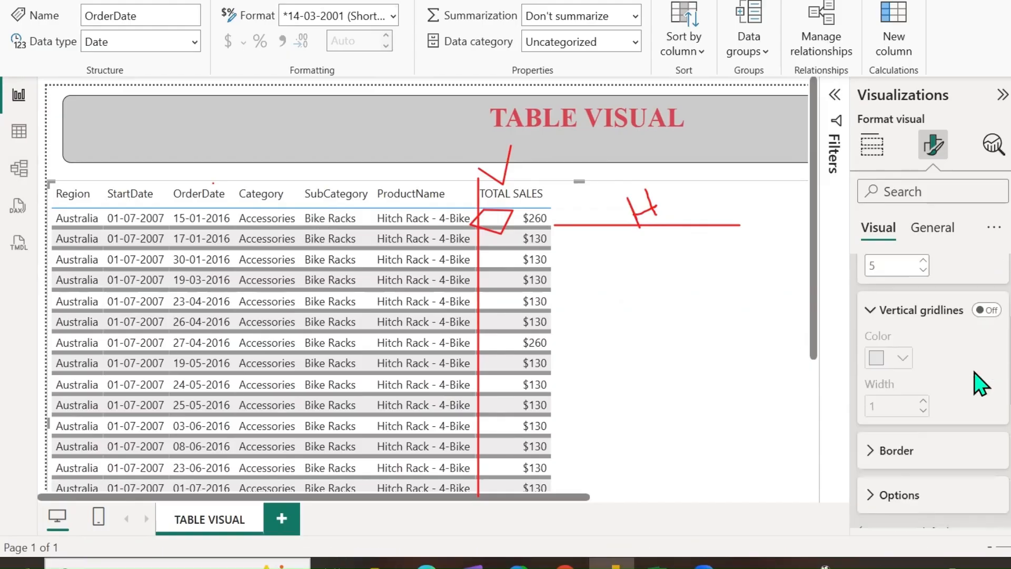
{"action": "left_click", "coordinate": [982, 310]}
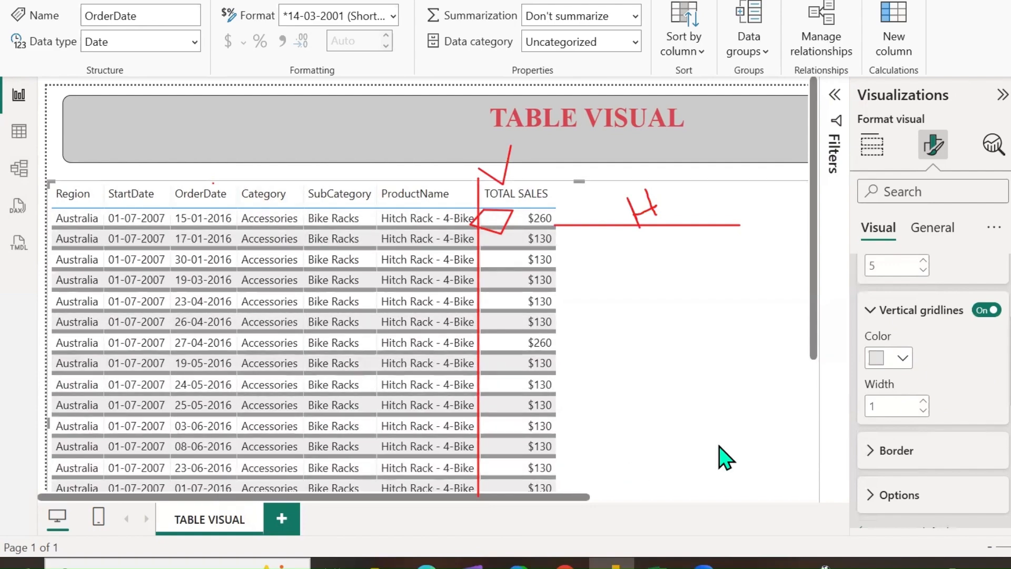
{"action": "left_click", "coordinate": [896, 363]}
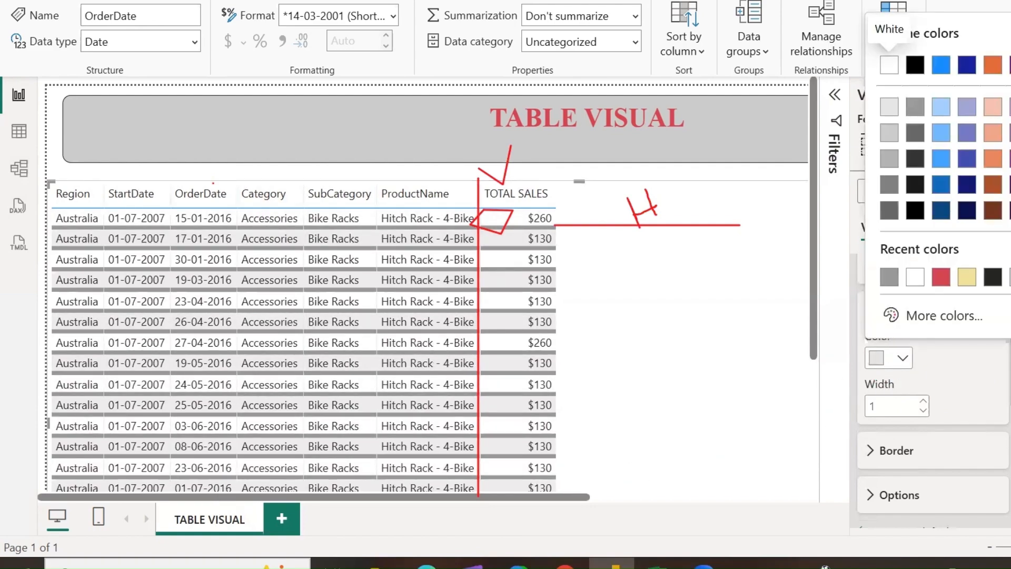
{"action": "left_click", "coordinate": [1009, 131]}
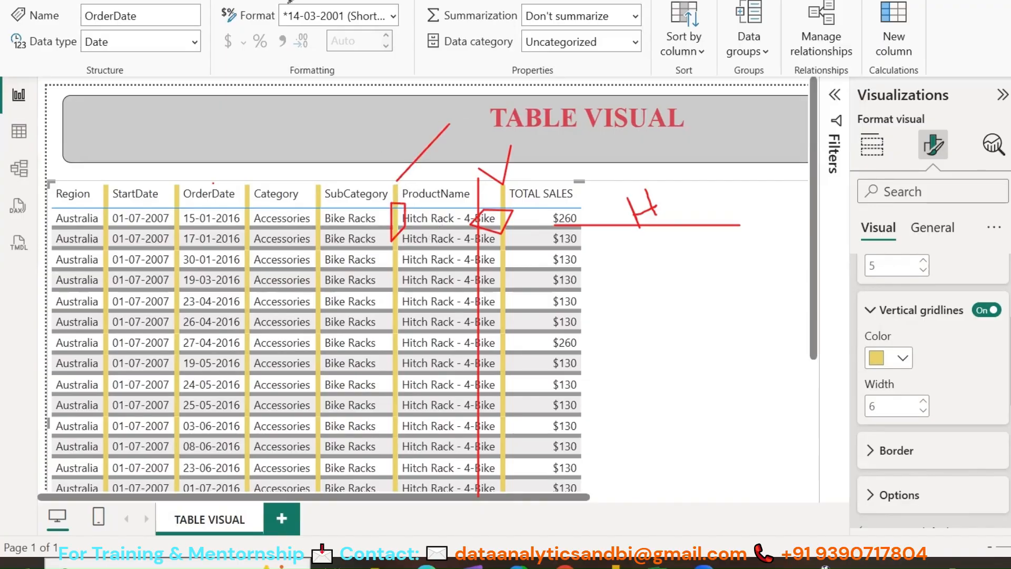
Step: Expand the table's border settings to reach the section, position, color and width options
{"action": "scroll", "coordinate": [997, 389], "scroll_direction": "down", "scroll_amount": 3}
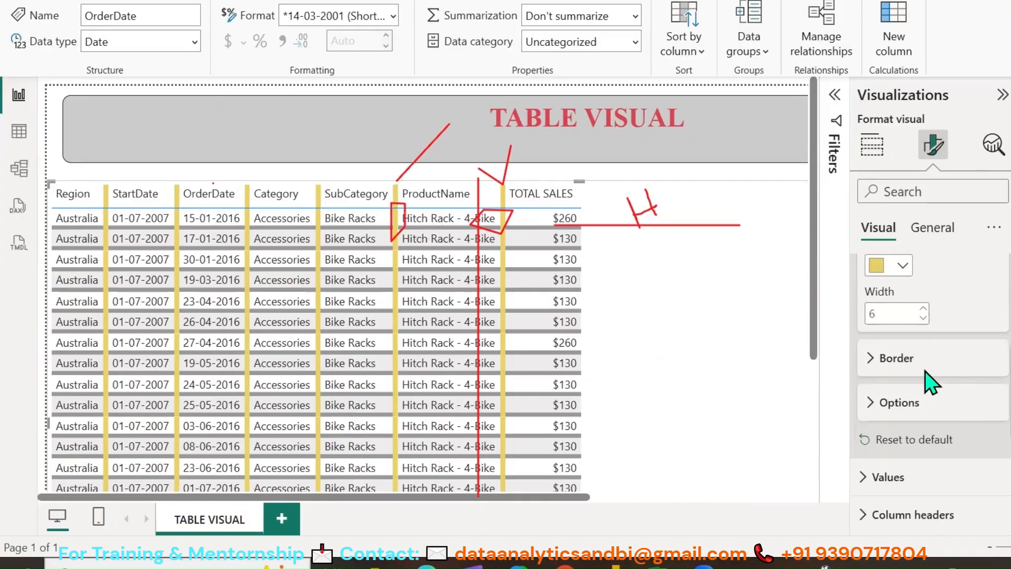
{"action": "left_click", "coordinate": [867, 359]}
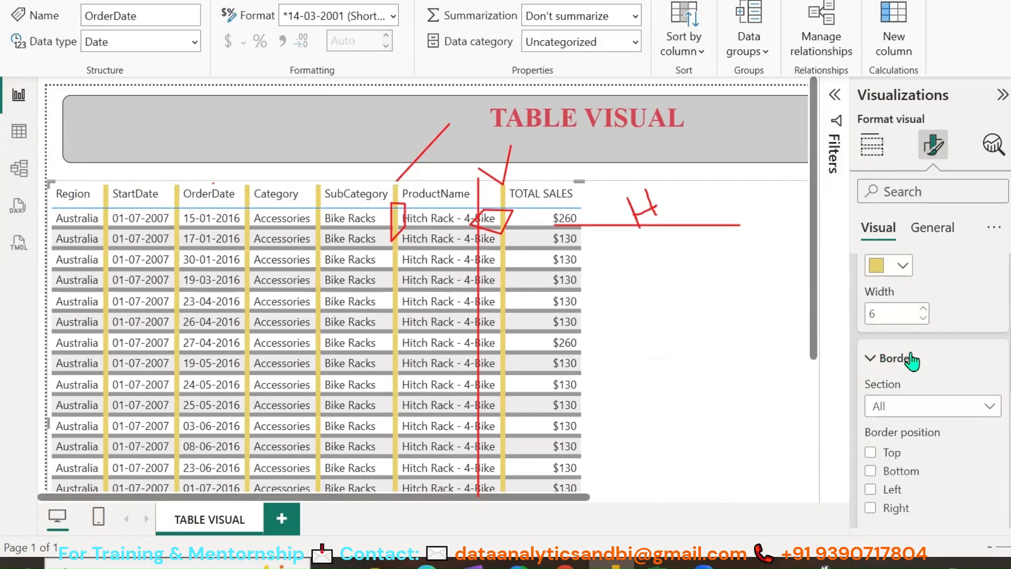
{"action": "scroll", "coordinate": [957, 355], "scroll_direction": "down", "scroll_amount": 3}
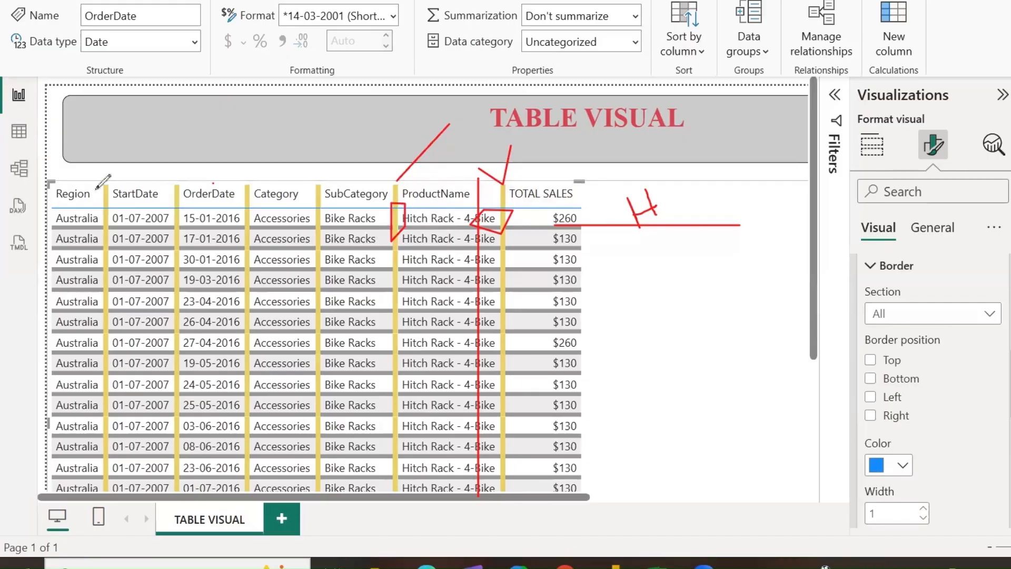
{"action": "mouse_move", "coordinate": [53, 183]}
{"action": "left_mouse_down"}
{"action": "mouse_move", "coordinate": [577, 181]}
{"action": "mouse_move", "coordinate": [588, 253]}
{"action": "mouse_move", "coordinate": [584, 497]}
{"action": "left_mouse_up"}
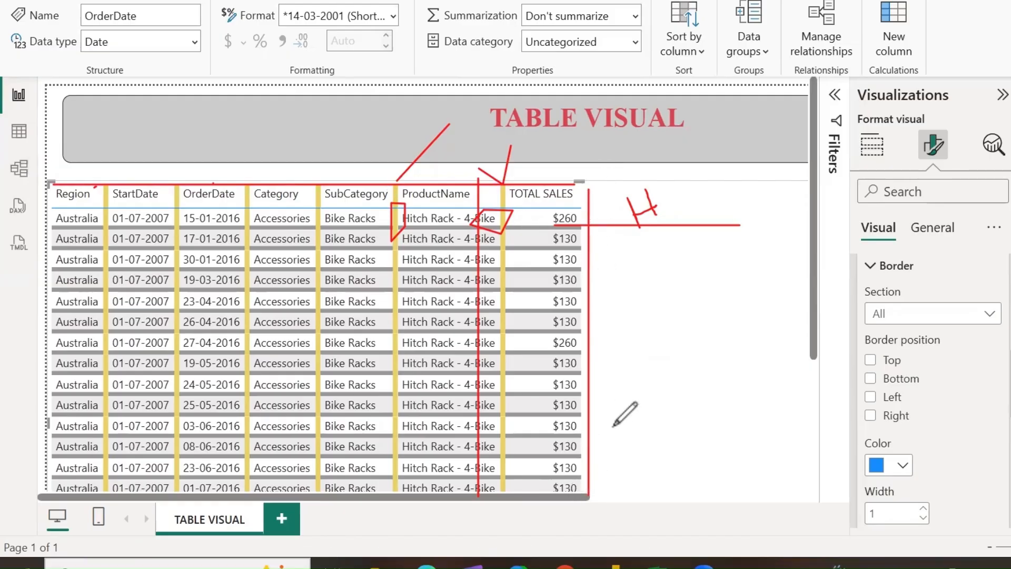
{"action": "left_click_drag", "start_coordinate": [47, 186], "coordinate": [47, 490]}
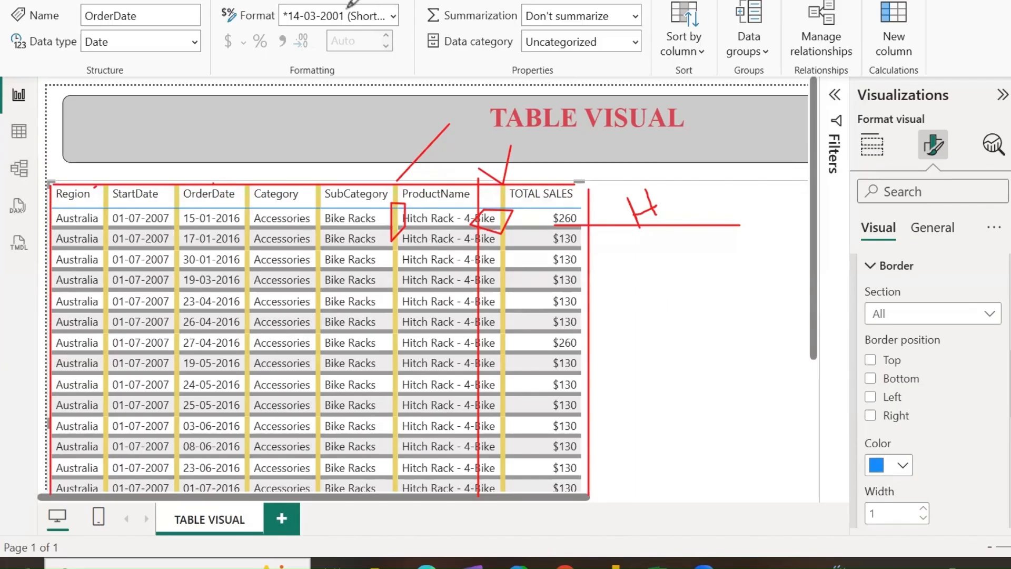
{"action": "scroll", "coordinate": [651, 316], "scroll_direction": "down", "scroll_amount": 10}
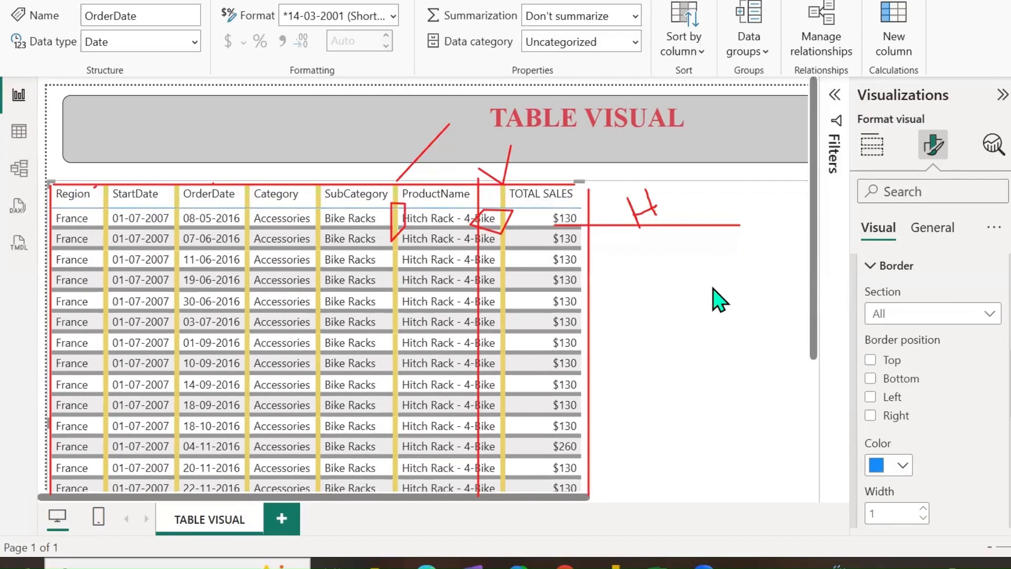
{"action": "left_click_drag", "start_coordinate": [817, 231], "coordinate": [824, 401]}
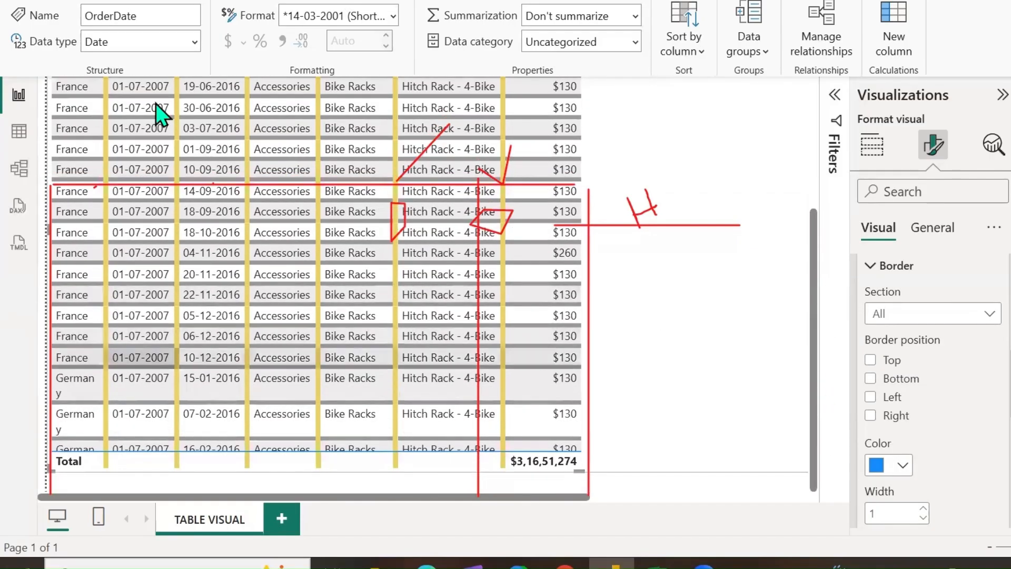
{"action": "left_click_drag", "start_coordinate": [57, 477], "coordinate": [581, 470]}
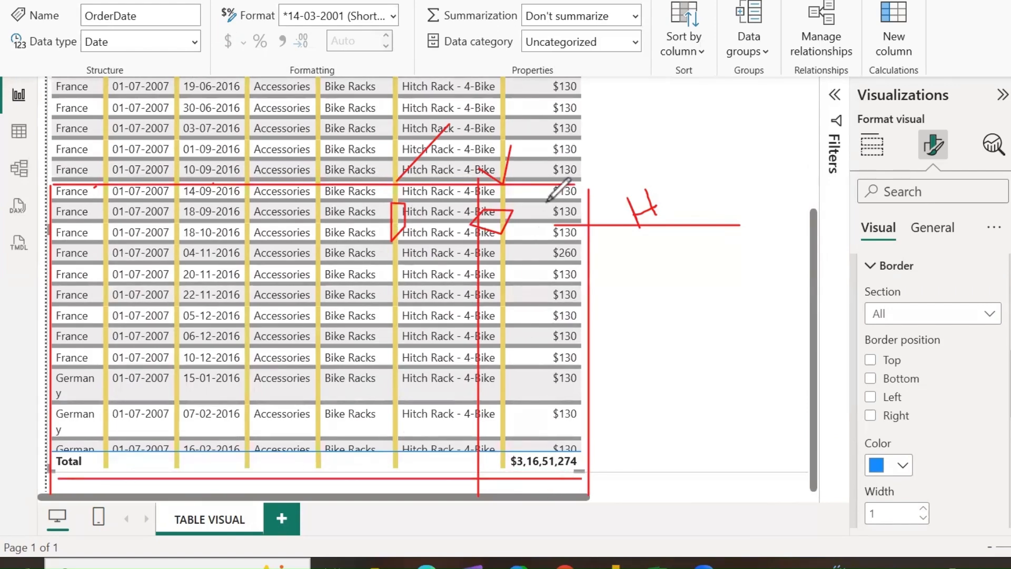
{"action": "left_click_drag", "start_coordinate": [904, 359], "coordinate": [948, 336]}
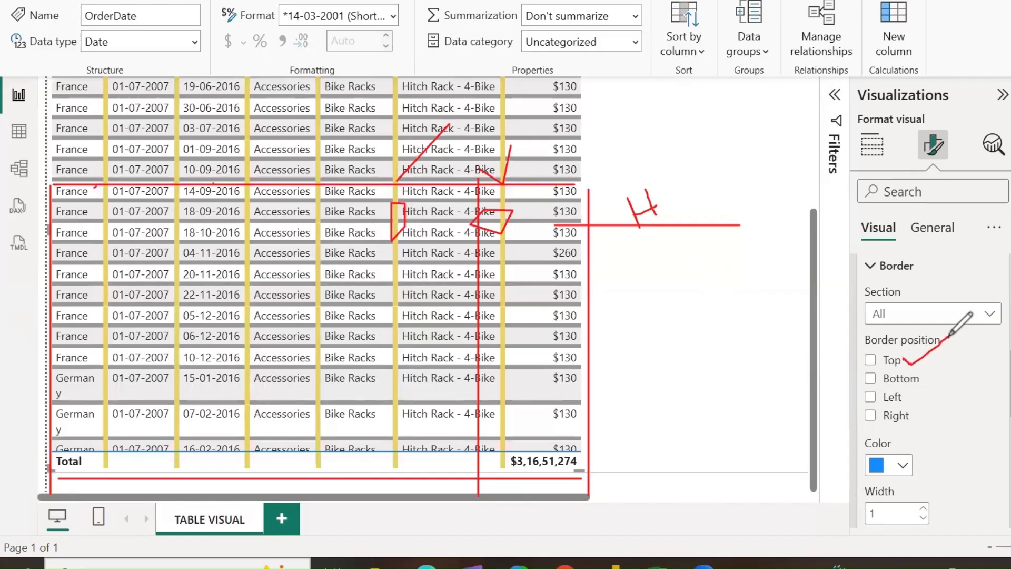
{"action": "mouse_move", "coordinate": [936, 379]}
{"action": "left_mouse_down"}
{"action": "mouse_move", "coordinate": [965, 359]}
{"action": "mouse_move", "coordinate": [950, 389]}
{"action": "left_mouse_up"}
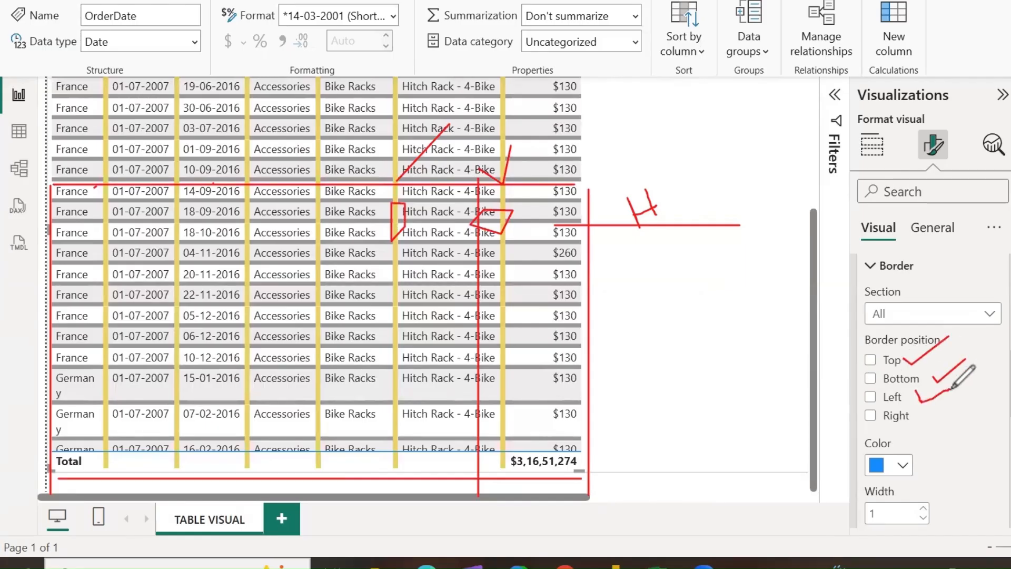
{"action": "left_click_drag", "start_coordinate": [909, 417], "coordinate": [979, 407]}
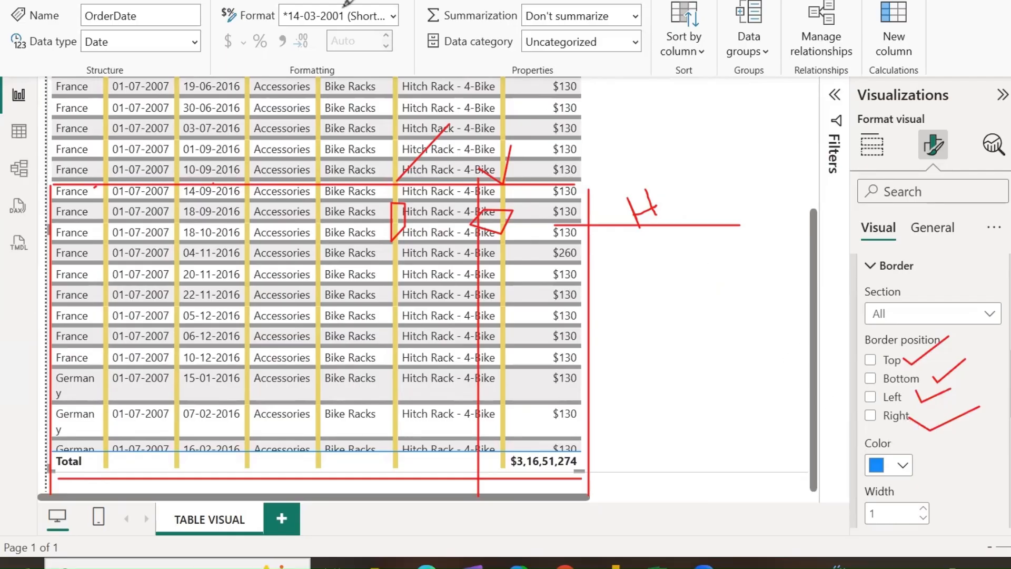
{"action": "mouse_move", "coordinate": [345, 5]}
{"action": "left_mouse_down"}
{"action": "mouse_move", "coordinate": [401, 140]}
{"action": "mouse_move", "coordinate": [514, 260]}
{"action": "mouse_move", "coordinate": [451, 260]}
{"action": "mouse_move", "coordinate": [639, 207]}
{"action": "mouse_move", "coordinate": [232, 455]}
{"action": "mouse_move", "coordinate": [144, 353]}
{"action": "mouse_move", "coordinate": [635, 257]}
{"action": "mouse_move", "coordinate": [658, 184]}
{"action": "left_mouse_up"}
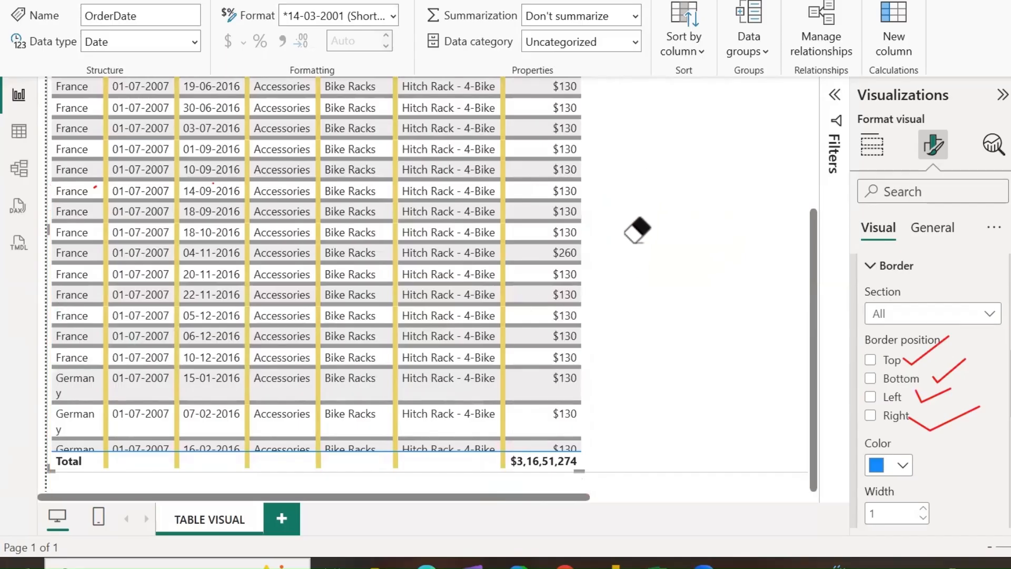
{"action": "scroll", "coordinate": [662, 286], "scroll_direction": "up", "scroll_amount": 10}
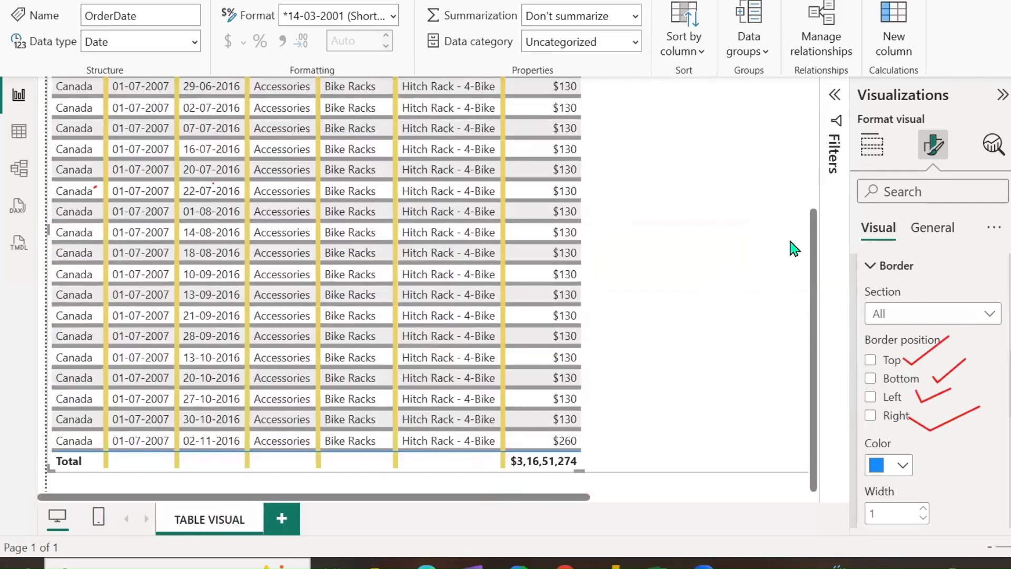
{"action": "left_click_drag", "start_coordinate": [814, 279], "coordinate": [807, 117]}
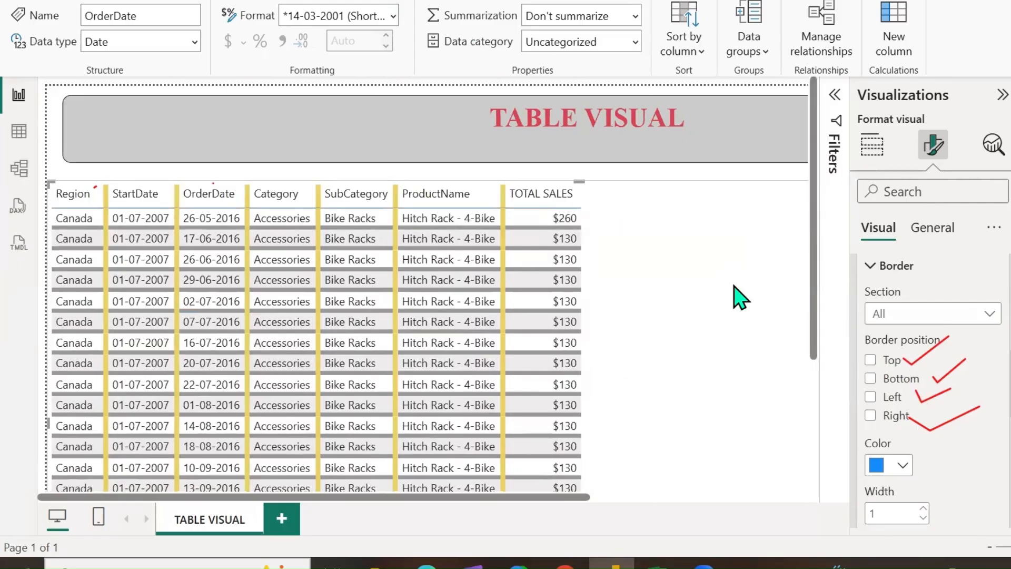
{"action": "left_click_drag", "start_coordinate": [952, 417], "coordinate": [929, 367]}
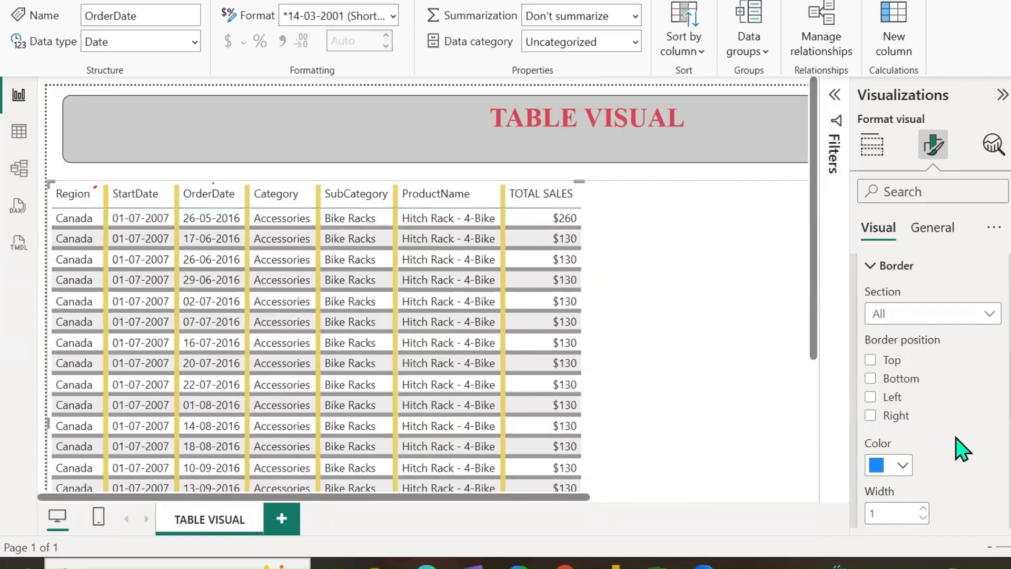
Step: Reset the table's grid settings to default
{"action": "scroll", "coordinate": [948, 437], "scroll_direction": "up", "scroll_amount": 4}
{"action": "scroll", "coordinate": [913, 435], "scroll_direction": "up", "scroll_amount": 2}
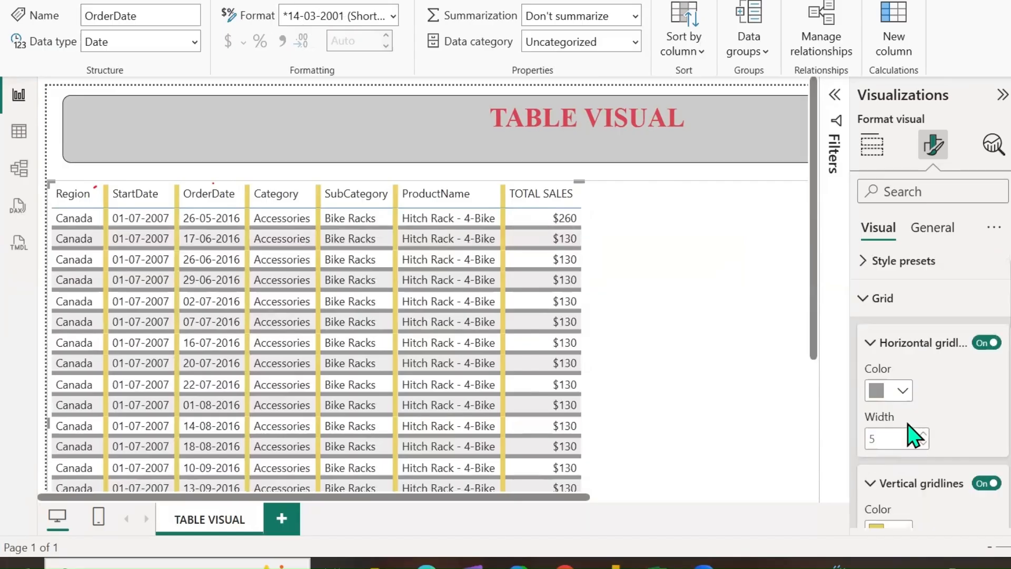
{"action": "scroll", "coordinate": [943, 440], "scroll_direction": "down", "scroll_amount": 5}
{"action": "scroll", "coordinate": [943, 442], "scroll_direction": "down", "scroll_amount": 5}
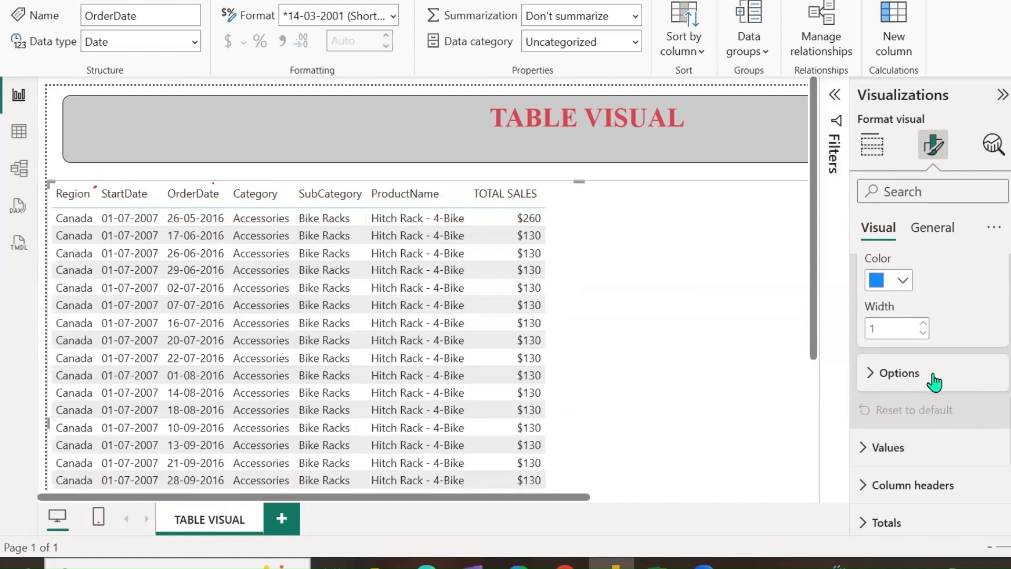
{"action": "left_click", "coordinate": [875, 384]}
{"action": "left_click", "coordinate": [875, 385]}
Step: Choose Column header as the border section and set its border width to 5
{"action": "scroll", "coordinate": [922, 385], "scroll_direction": "up", "scroll_amount": 4}
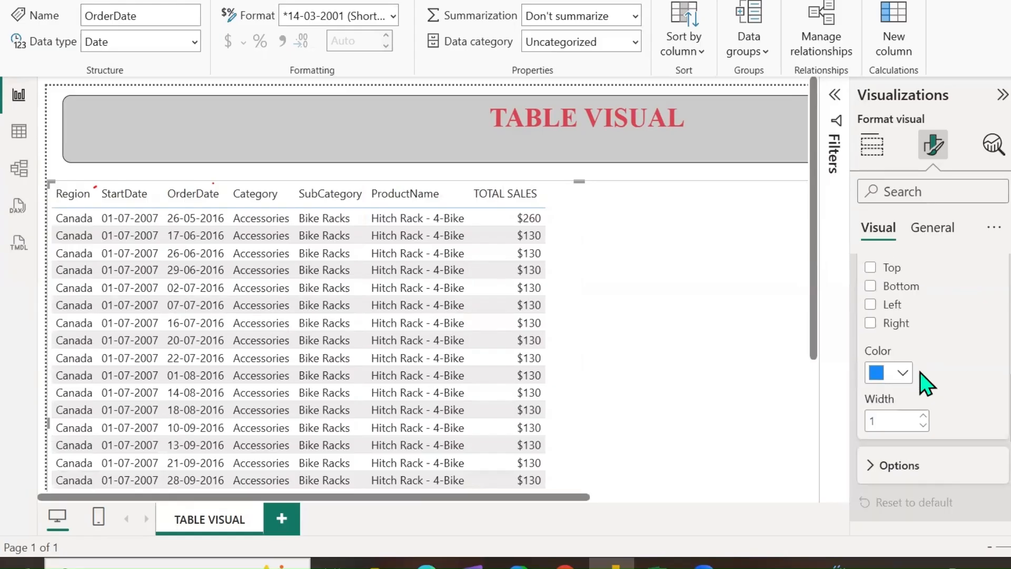
{"action": "scroll", "coordinate": [927, 384], "scroll_direction": "down", "scroll_amount": 2}
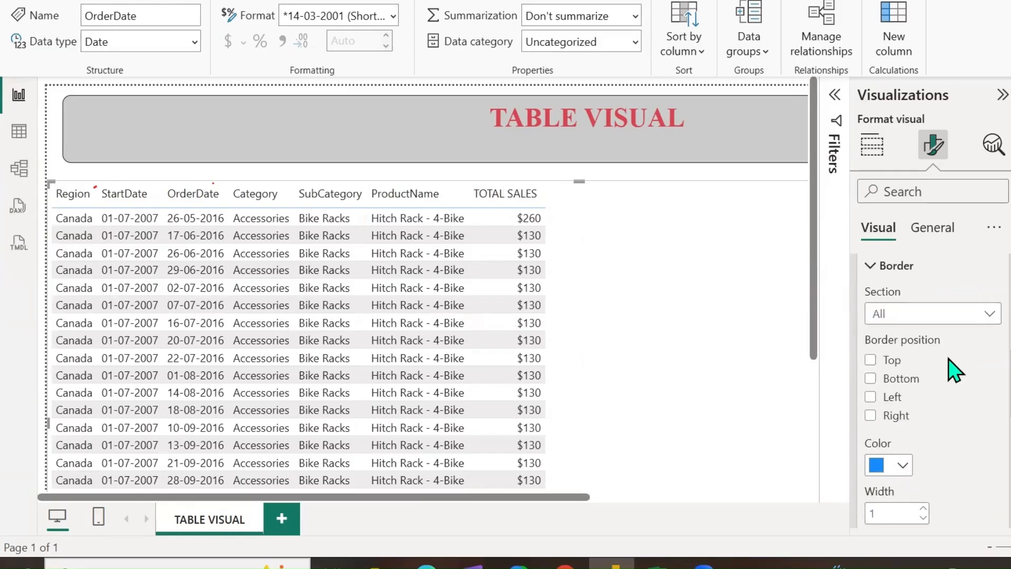
{"action": "left_click", "coordinate": [990, 316]}
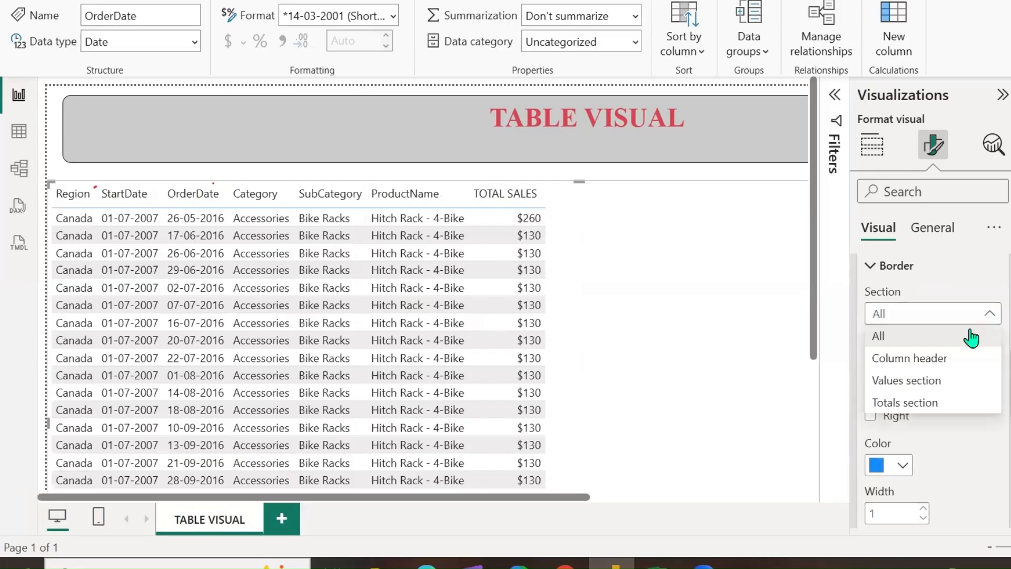
{"action": "left_click", "coordinate": [923, 367]}
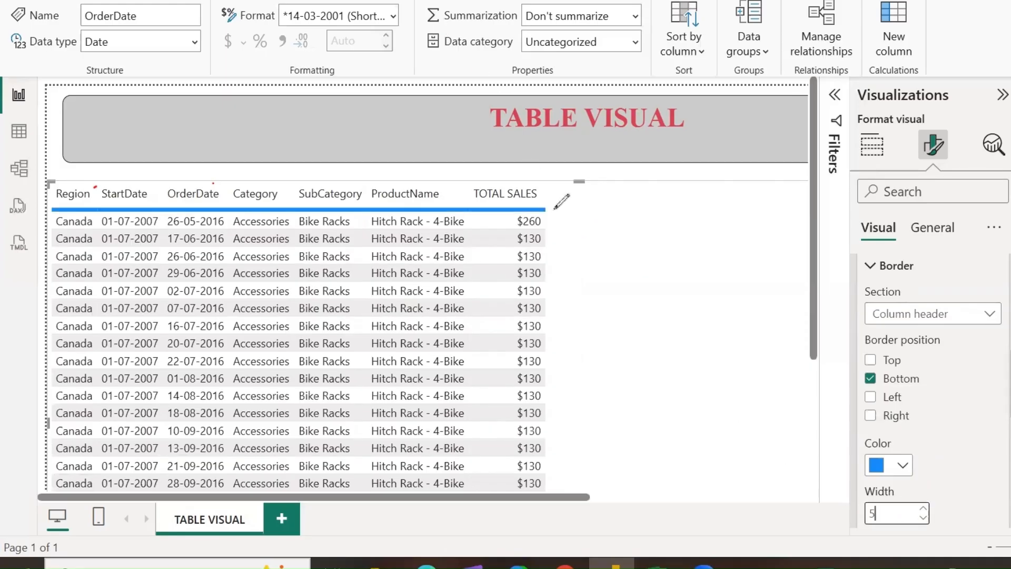
{"action": "left_click_drag", "start_coordinate": [553, 209], "coordinate": [632, 175]}
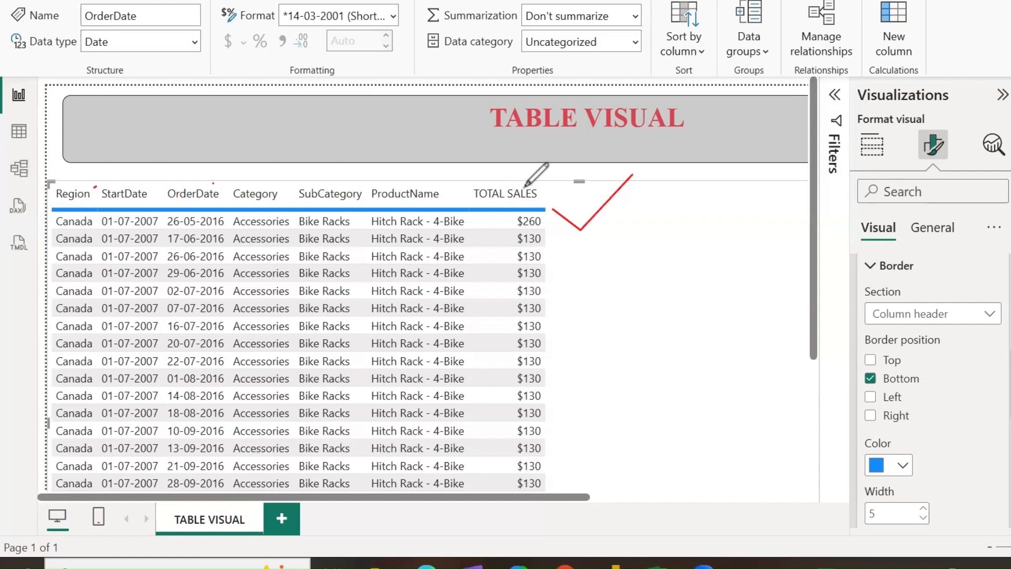
{"action": "left_click_drag", "start_coordinate": [470, 187], "coordinate": [549, 187]}
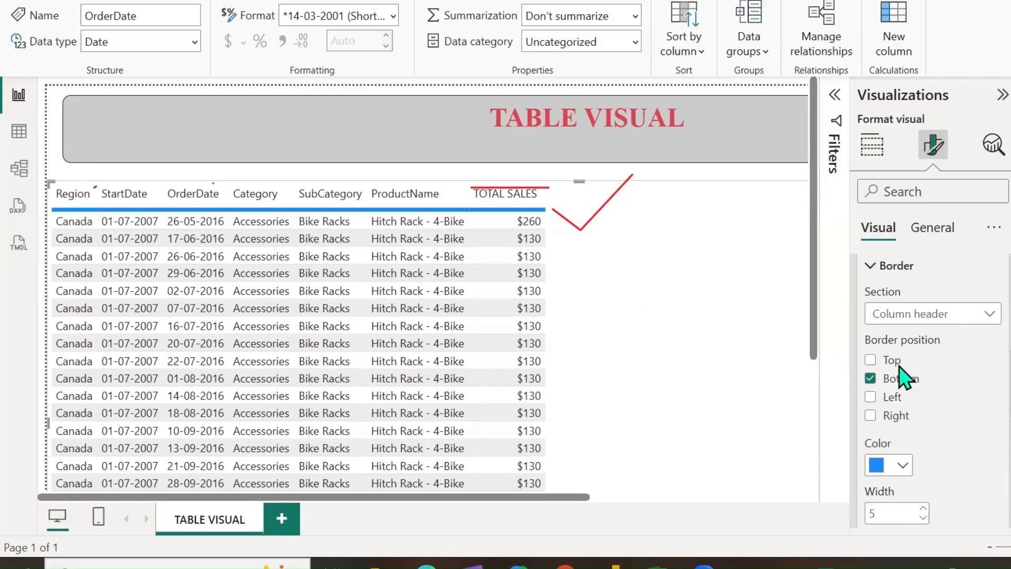
Step: Add top and left borders to the table's column header
{"action": "left_click", "coordinate": [870, 360]}
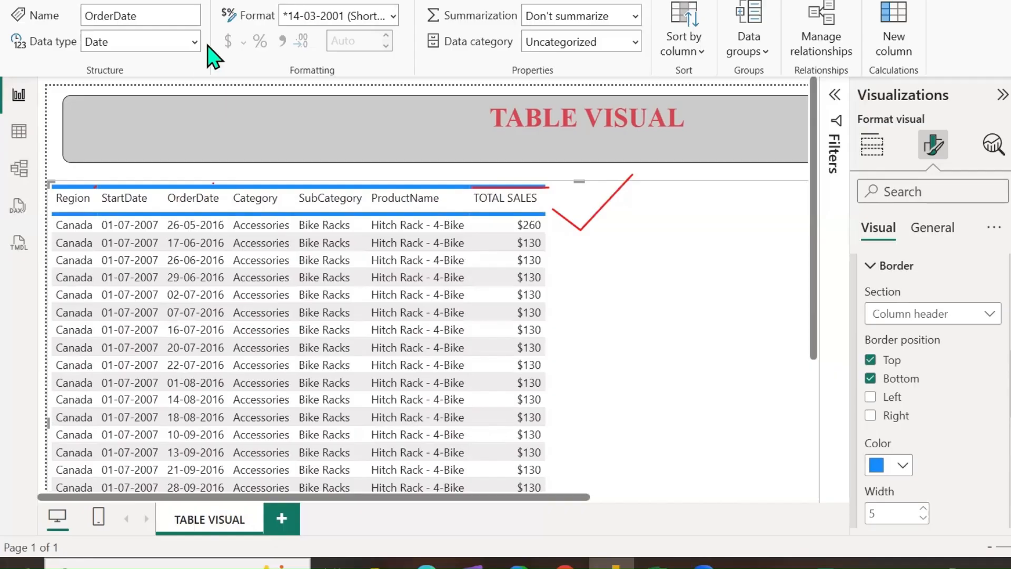
{"action": "mouse_move", "coordinate": [32, 212]}
{"action": "left_mouse_down"}
{"action": "mouse_move", "coordinate": [62, 173]}
{"action": "mouse_move", "coordinate": [34, 217]}
{"action": "left_mouse_up"}
{"action": "mouse_move", "coordinate": [539, 206]}
{"action": "left_mouse_down"}
{"action": "mouse_move", "coordinate": [572, 175]}
{"action": "mouse_move", "coordinate": [524, 208]}
{"action": "mouse_move", "coordinate": [534, 246]}
{"action": "left_mouse_up"}
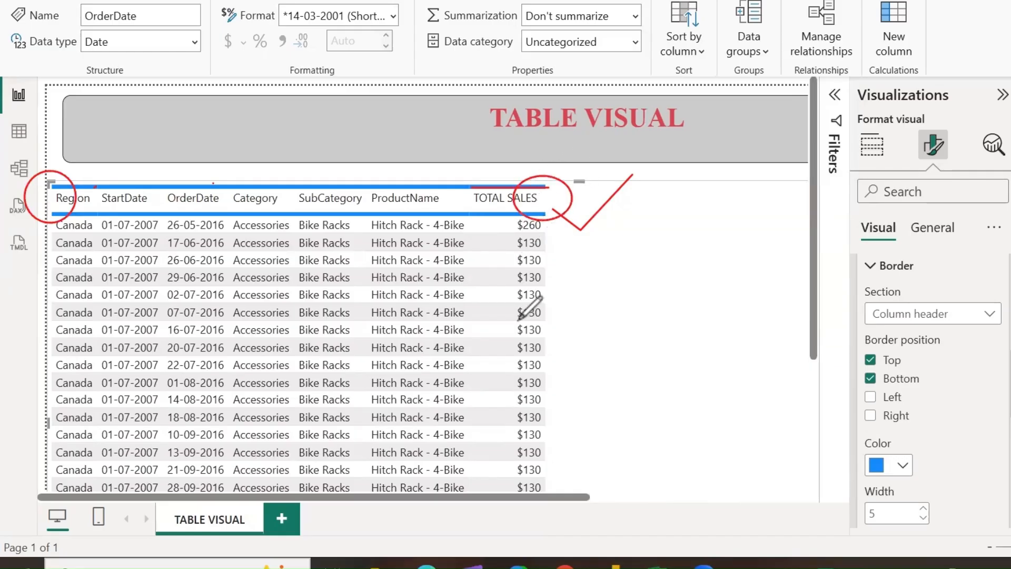
{"action": "left_click", "coordinate": [898, 405]}
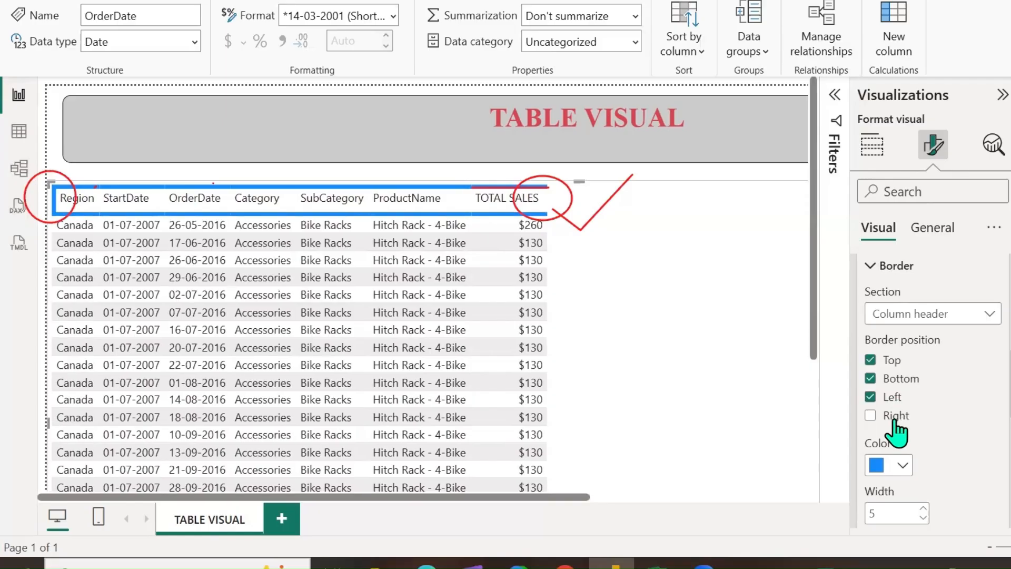
Step: Add a right border to the column header and border the Values section on all four sides with a width of 5
{"action": "left_click", "coordinate": [894, 419]}
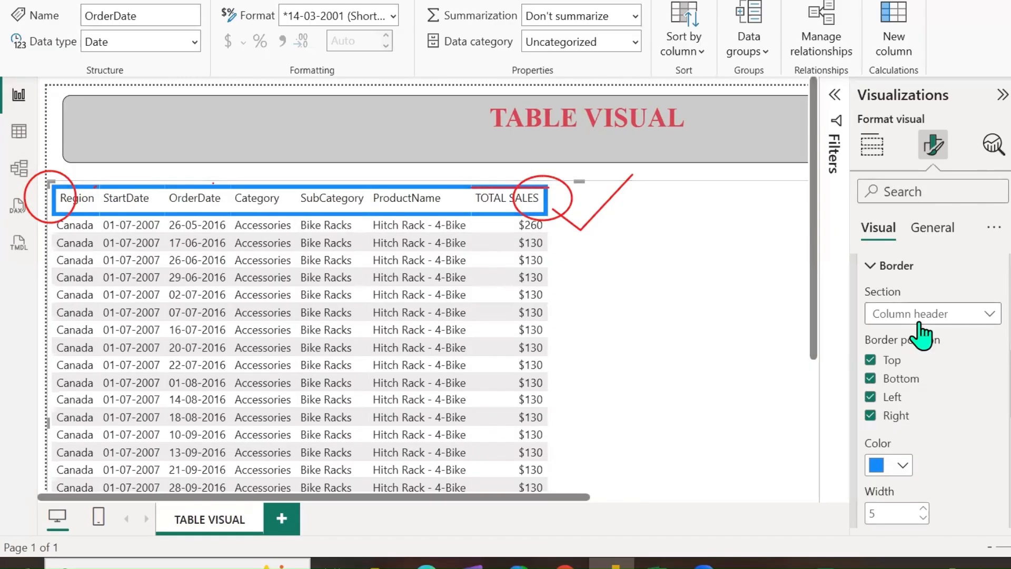
{"action": "left_click", "coordinate": [981, 315]}
{"action": "left_click", "coordinate": [919, 381]}
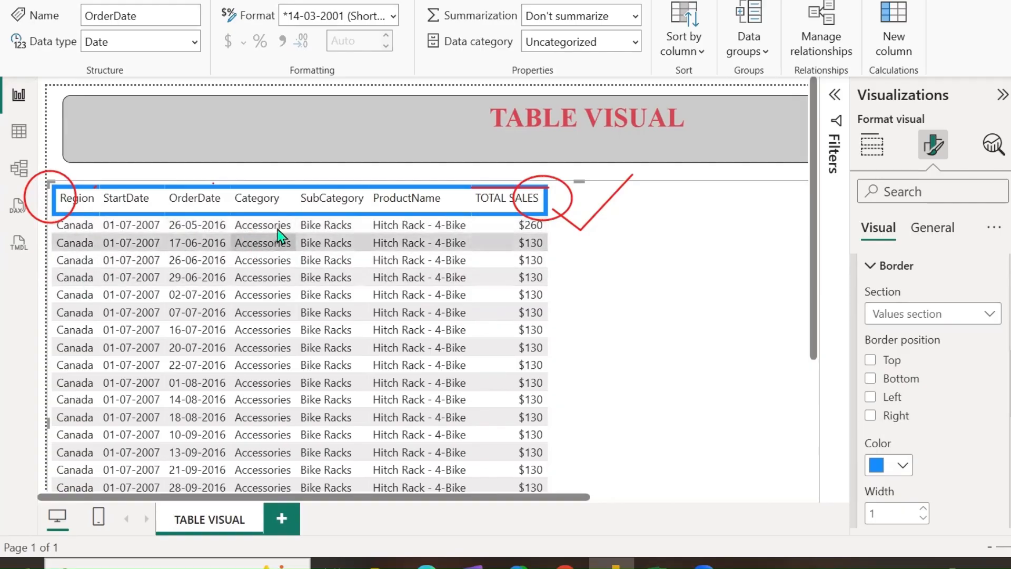
{"action": "left_click", "coordinate": [893, 363]}
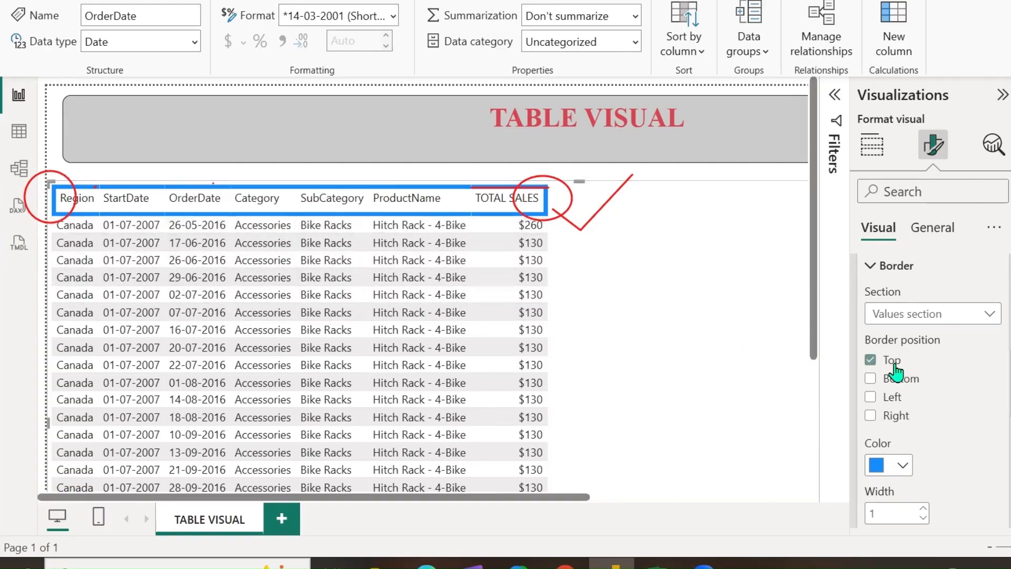
{"action": "left_click", "coordinate": [894, 400]}
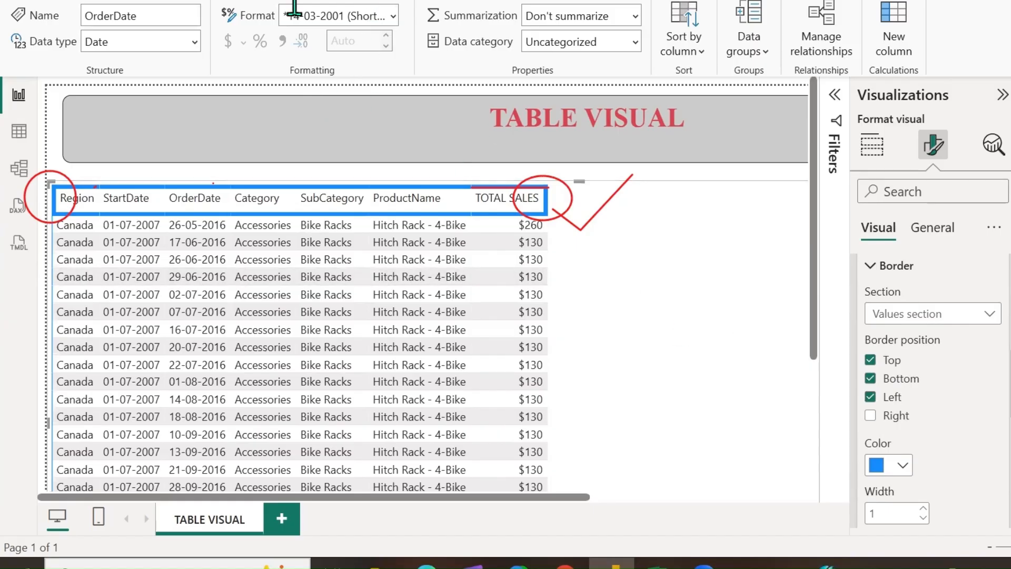
{"action": "mouse_move", "coordinate": [47, 250]}
{"action": "left_mouse_down"}
{"action": "mouse_move", "coordinate": [39, 399]}
{"action": "mouse_move", "coordinate": [47, 492]}
{"action": "left_mouse_up"}
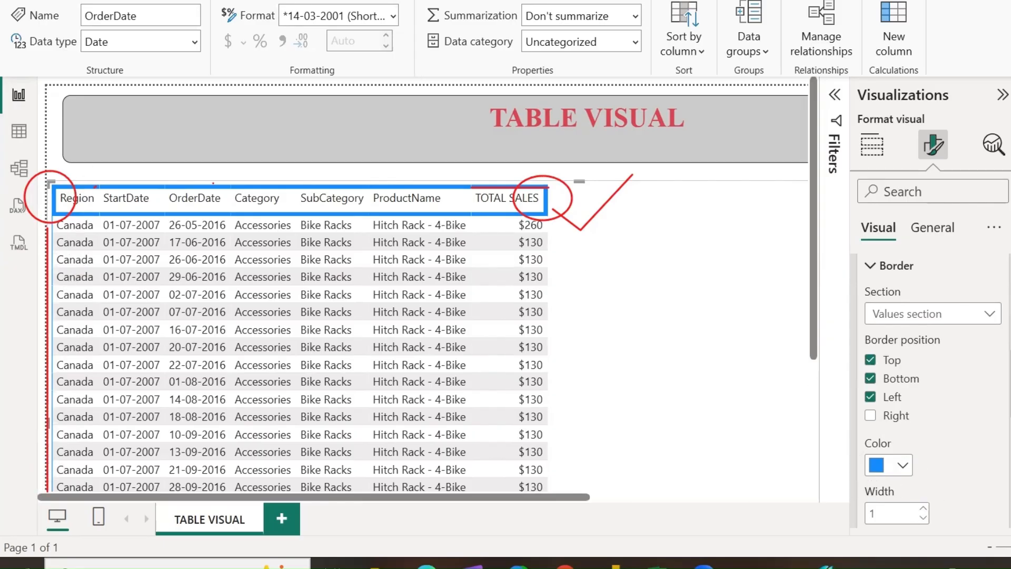
{"action": "left_click", "coordinate": [888, 511]}
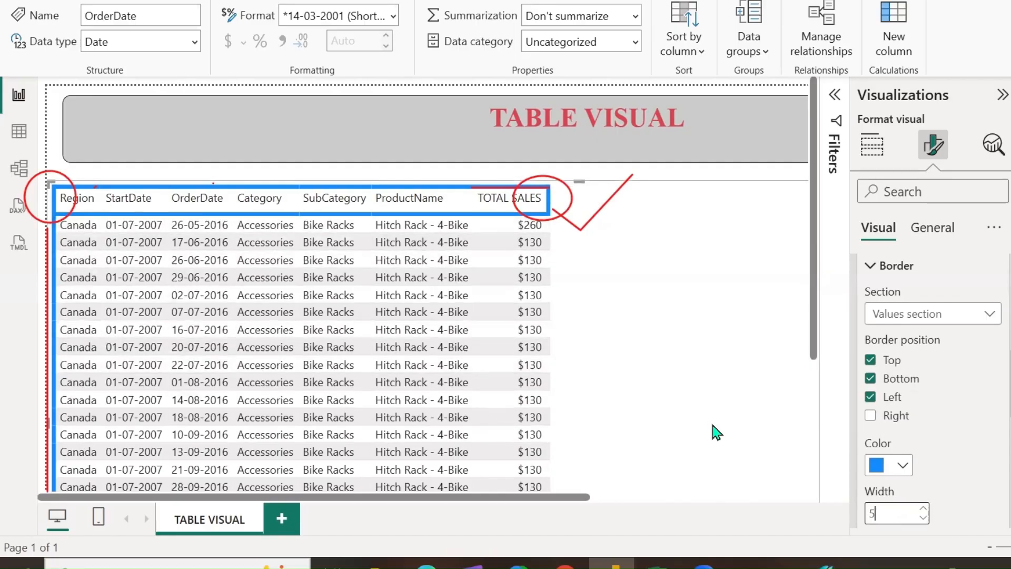
{"action": "left_click", "coordinate": [870, 416]}
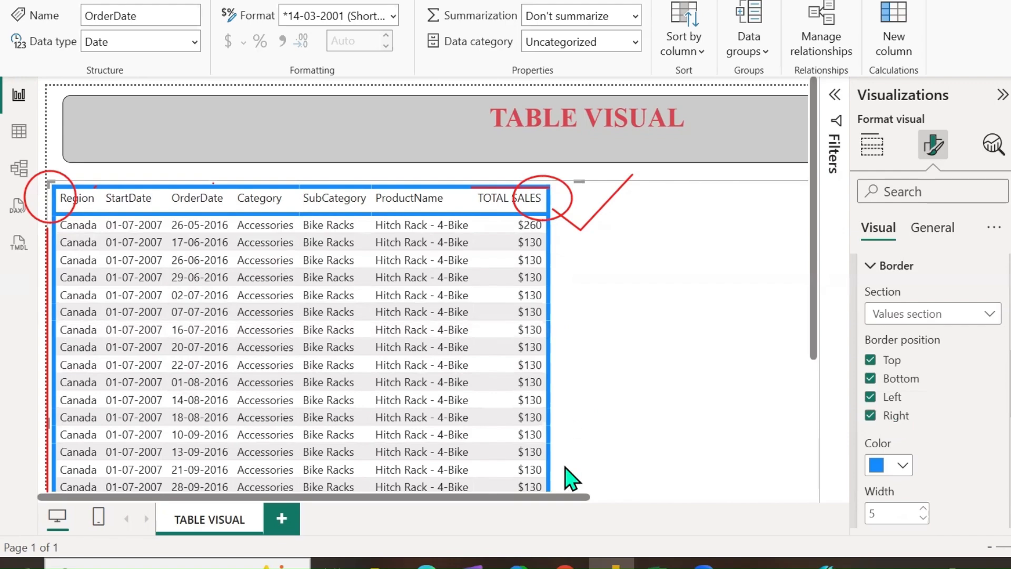
Step: Border the table's Totals section on the top, bottom, left and right with a width of 5
{"action": "left_click", "coordinate": [973, 316]}
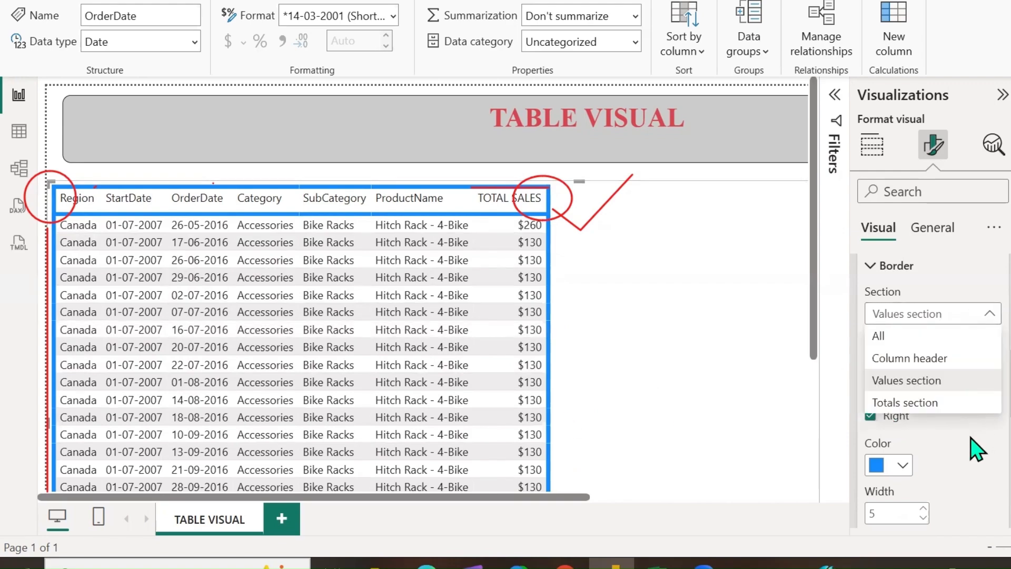
{"action": "left_click", "coordinate": [929, 402]}
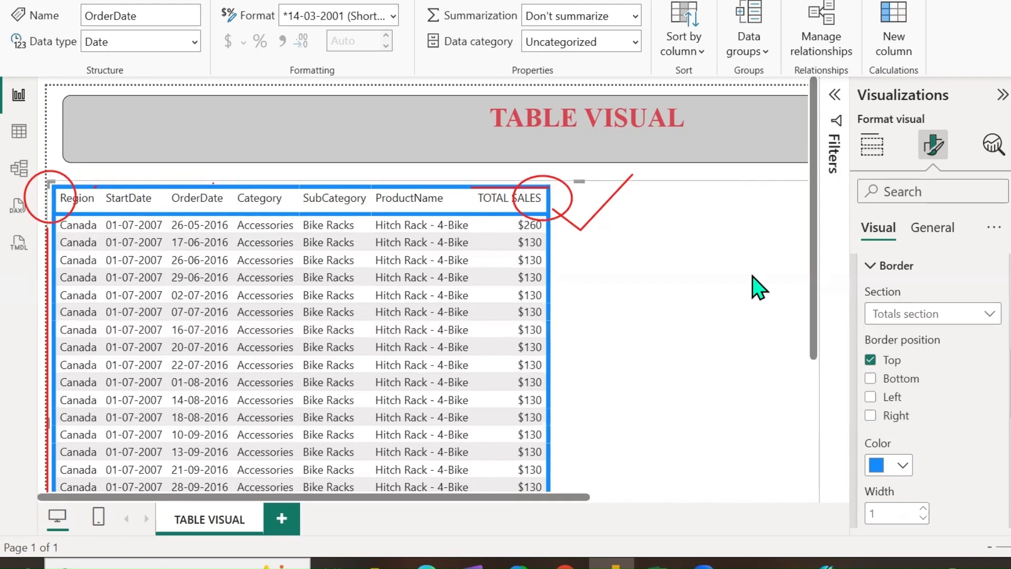
{"action": "left_click_drag", "start_coordinate": [813, 238], "coordinate": [813, 435]}
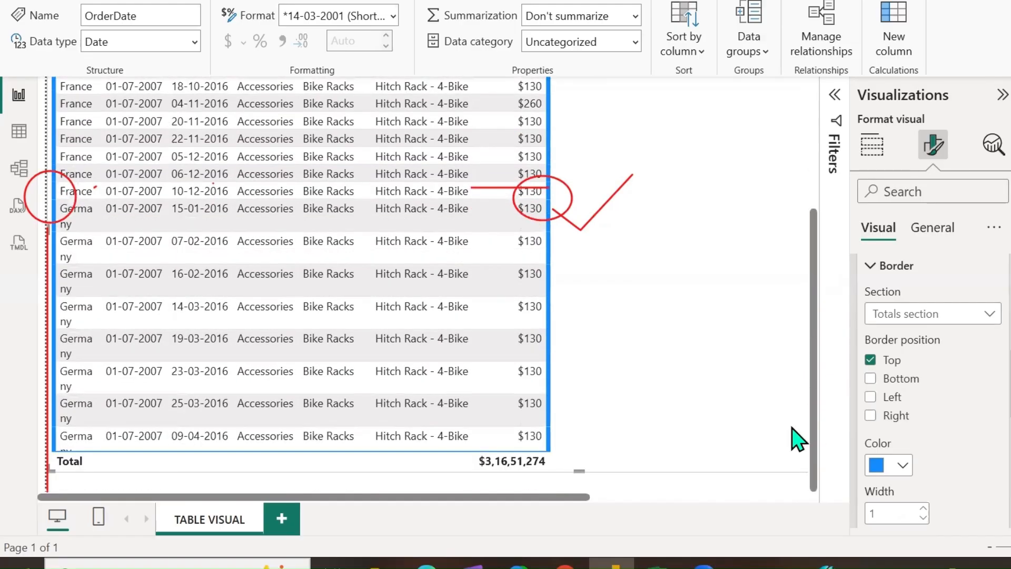
{"action": "mouse_move", "coordinate": [50, 463]}
{"action": "left_mouse_down"}
{"action": "mouse_move", "coordinate": [120, 463]}
{"action": "mouse_move", "coordinate": [58, 434]}
{"action": "mouse_move", "coordinate": [79, 427]}
{"action": "left_mouse_up"}
{"action": "mouse_move", "coordinate": [473, 440]}
{"action": "left_mouse_down"}
{"action": "mouse_move", "coordinate": [523, 482]}
{"action": "mouse_move", "coordinate": [458, 444]}
{"action": "mouse_move", "coordinate": [490, 513]}
{"action": "left_mouse_up"}
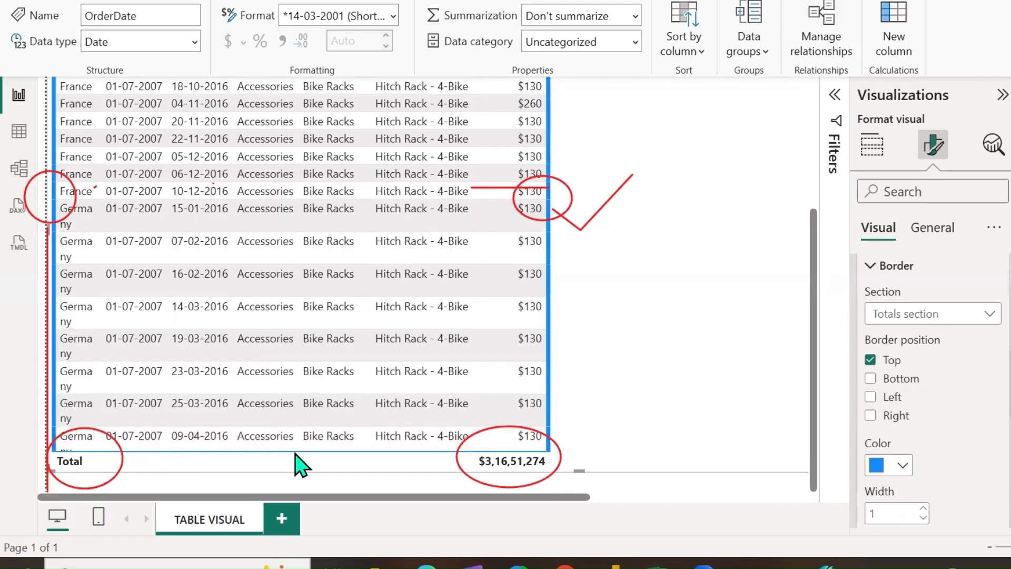
{"action": "double_click", "coordinate": [889, 510]}
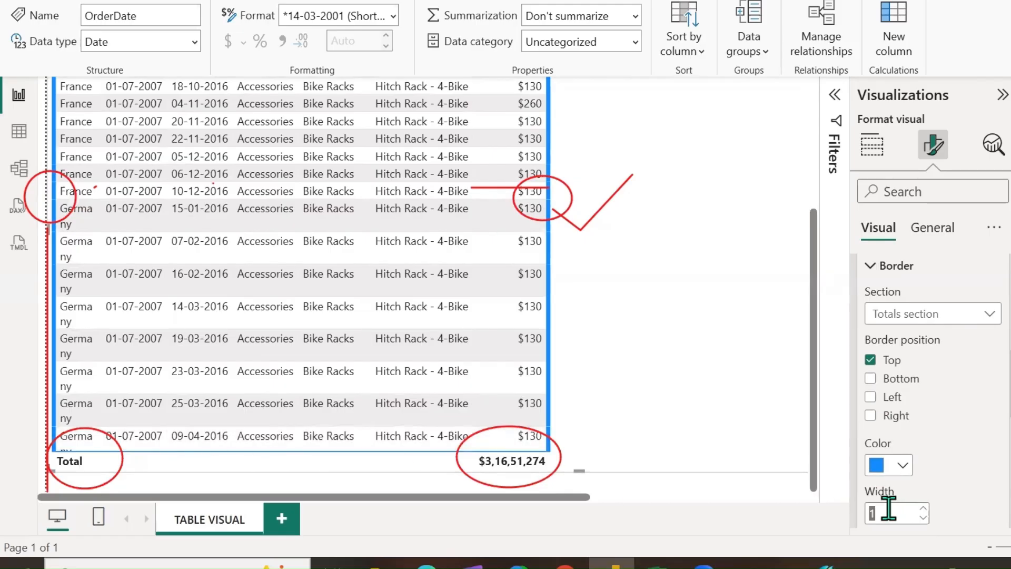
{"action": "left_click", "coordinate": [903, 465]}
{"action": "left_click", "coordinate": [903, 465]}
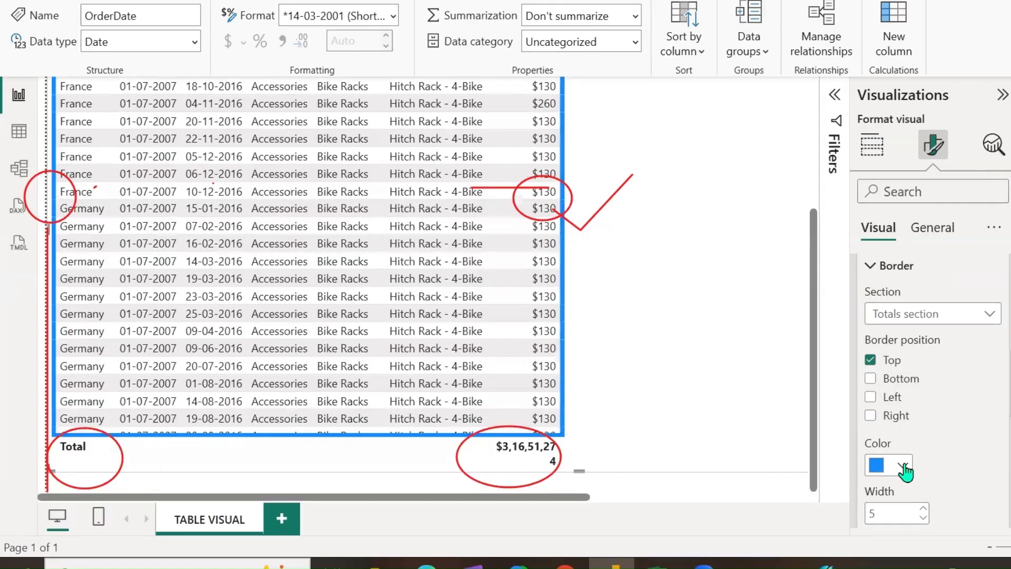
{"action": "left_click", "coordinate": [891, 398]}
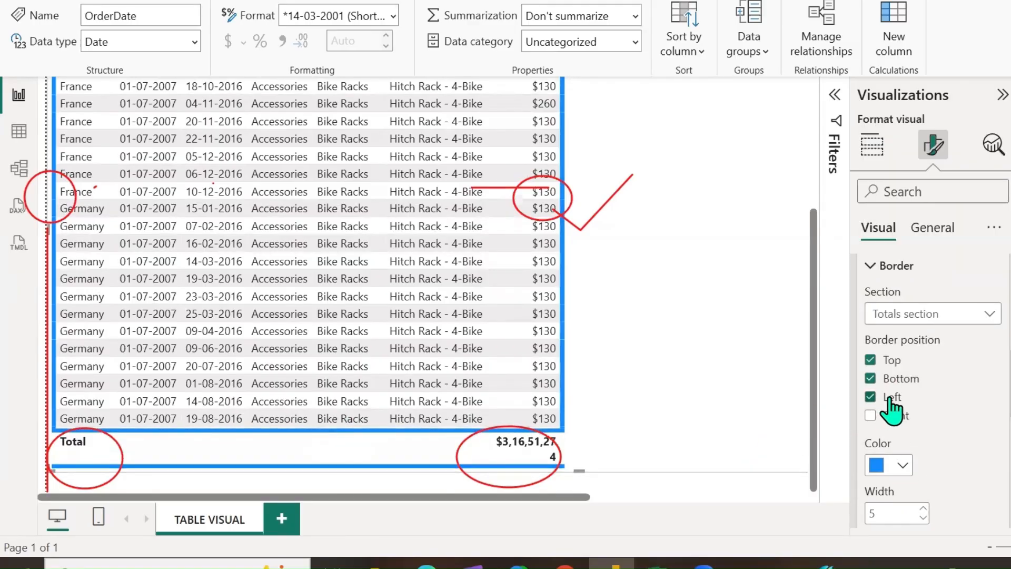
{"action": "left_click", "coordinate": [893, 415]}
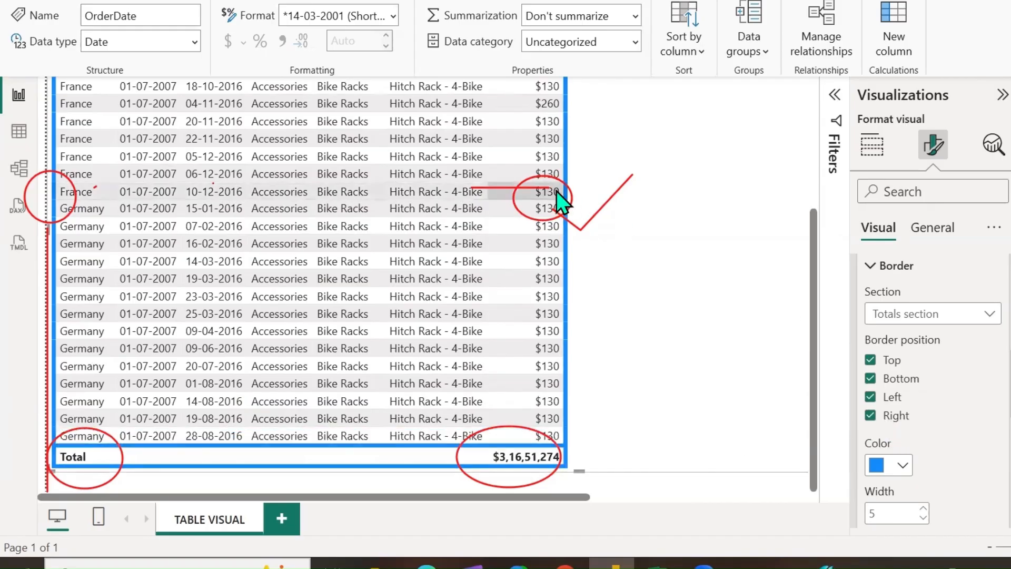
Step: Choose All as the border section and enable its top, bottom, left and right borders
{"action": "left_click", "coordinate": [987, 314]}
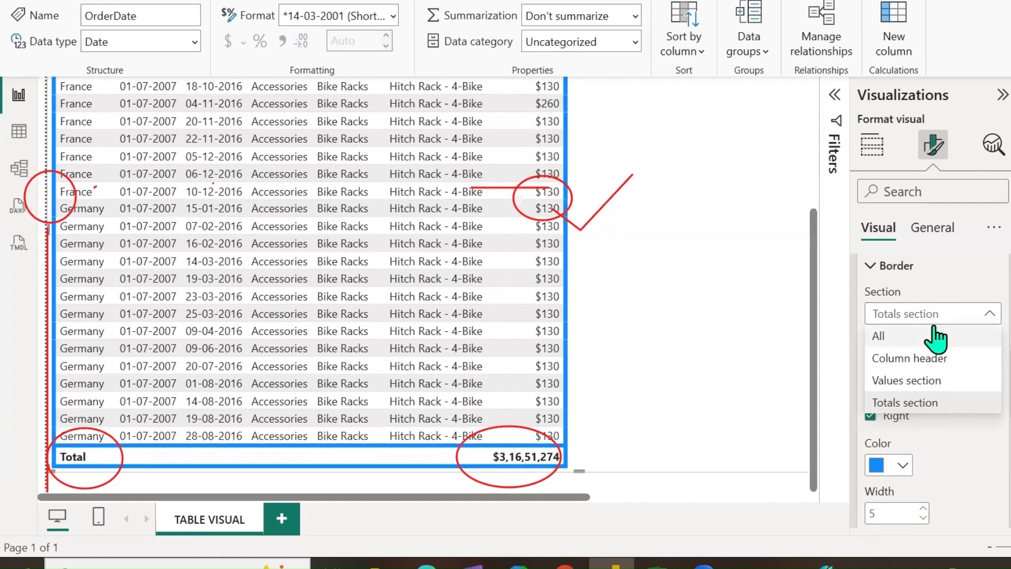
{"action": "left_click", "coordinate": [889, 361]}
{"action": "left_click", "coordinate": [893, 398]}
{"action": "left_click", "coordinate": [896, 416]}
{"action": "left_click", "coordinate": [895, 379]}
{"action": "left_click", "coordinate": [992, 323]}
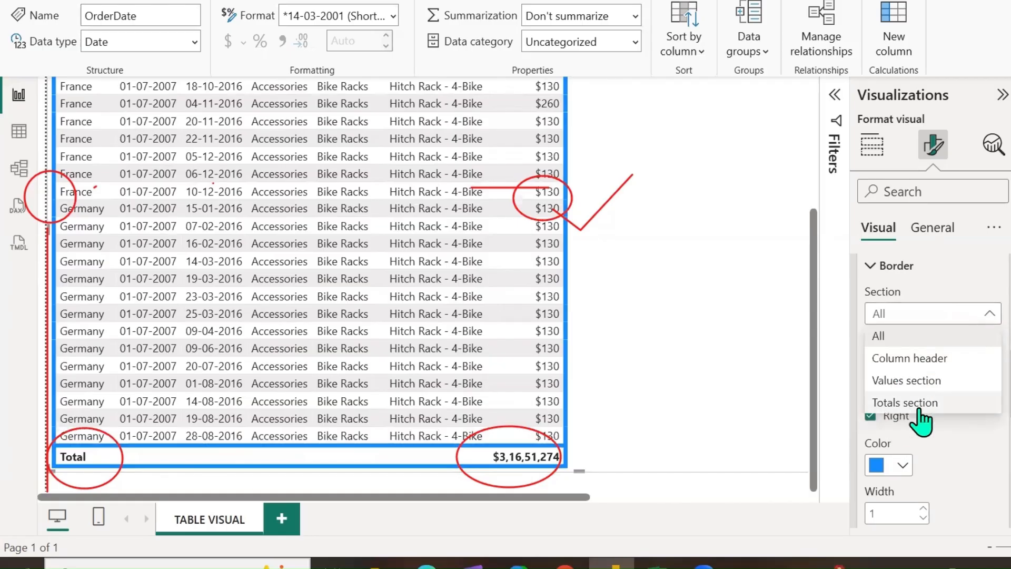
{"action": "left_click", "coordinate": [946, 452]}
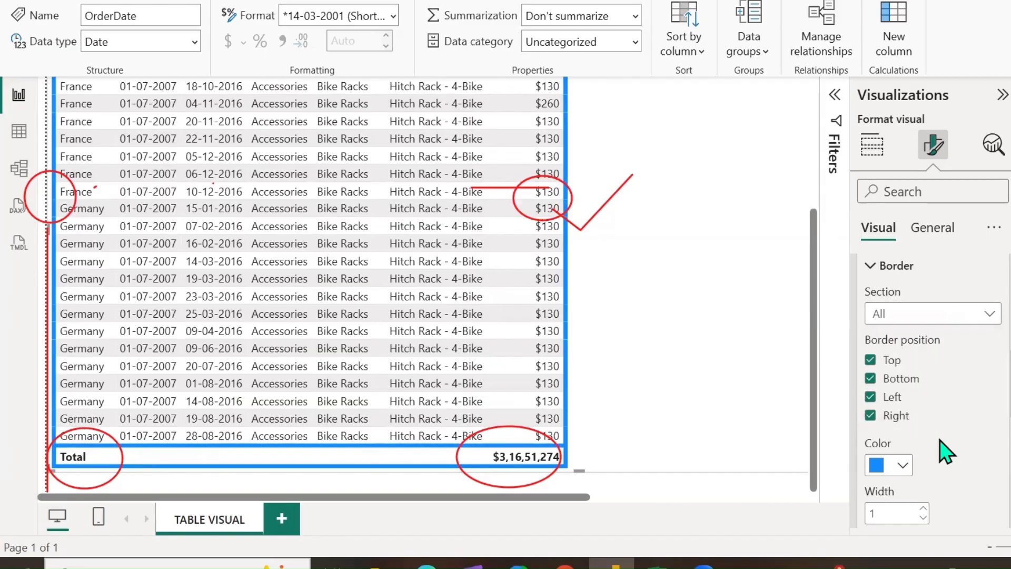
Step: Reset the table's grid settings to default and expand the grid's row padding and global font size options
{"action": "scroll", "coordinate": [938, 389], "scroll_direction": "down", "scroll_amount": 3}
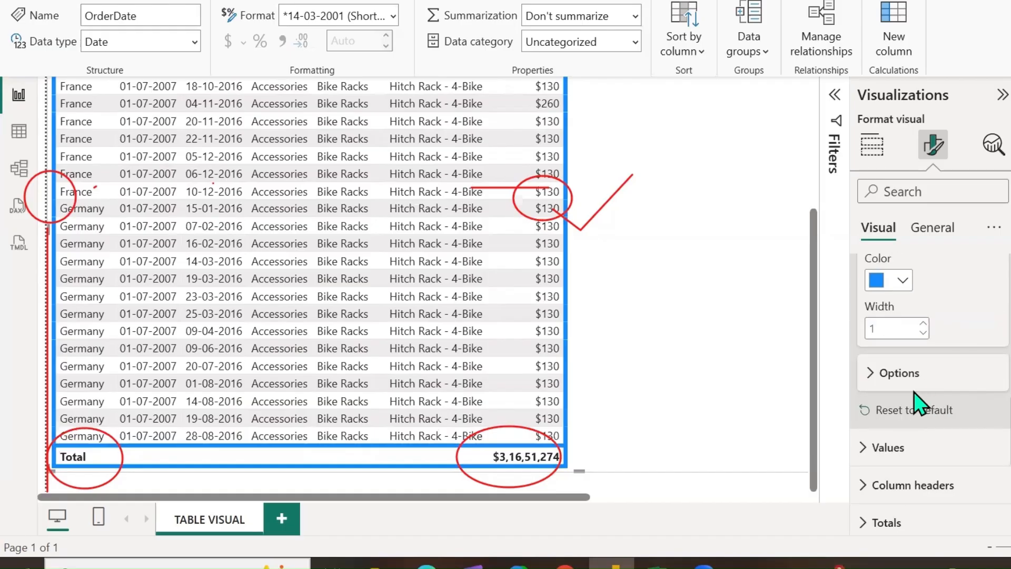
{"action": "left_click", "coordinate": [887, 421]}
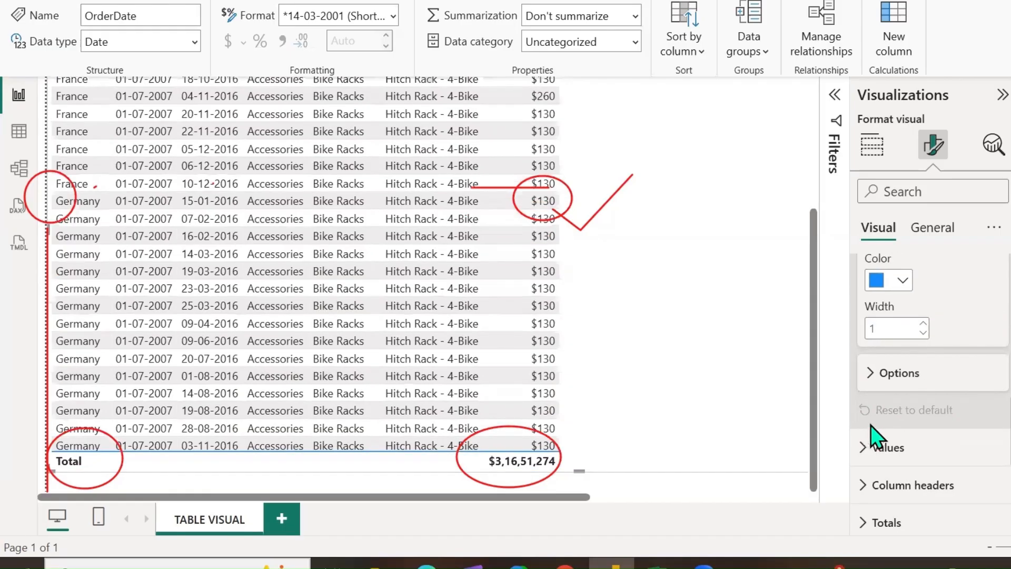
{"action": "left_click", "coordinate": [866, 374]}
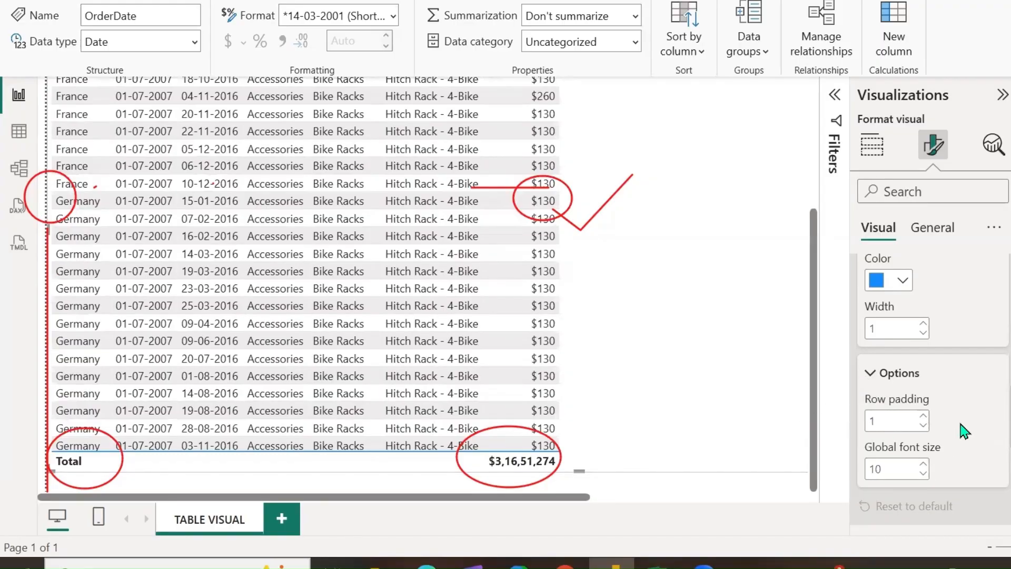
{"action": "scroll", "coordinate": [964, 431], "scroll_direction": "down", "scroll_amount": 2}
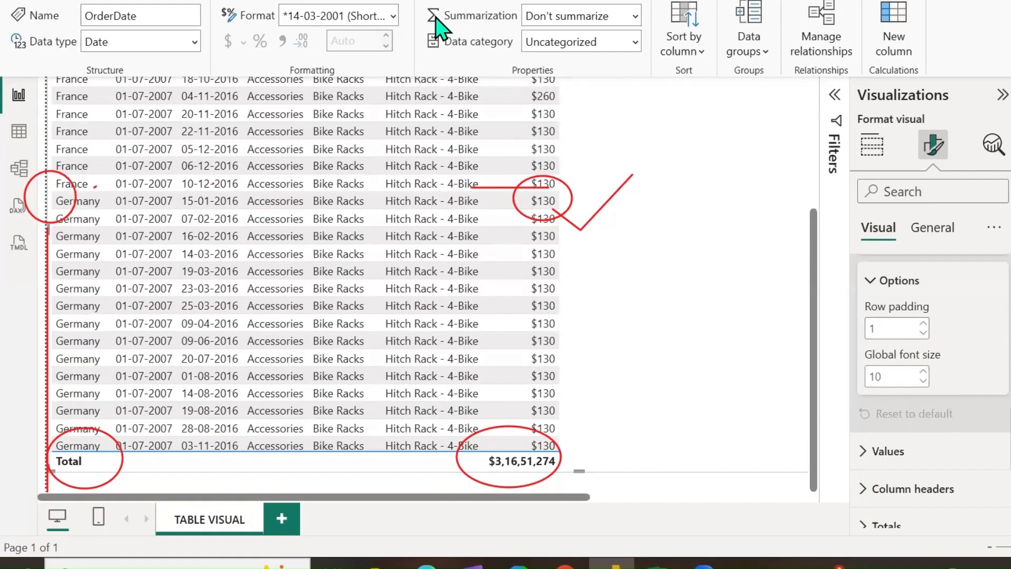
{"action": "left_click", "coordinate": [83, 125]}
{"action": "left_click_drag", "start_coordinate": [88, 427], "coordinate": [87, 499]}
{"action": "left_click_drag", "start_coordinate": [52, 155], "coordinate": [41, 242]}
{"action": "left_click_drag", "start_coordinate": [558, 196], "coordinate": [545, 123]}
{"action": "left_click", "coordinate": [507, 489]}
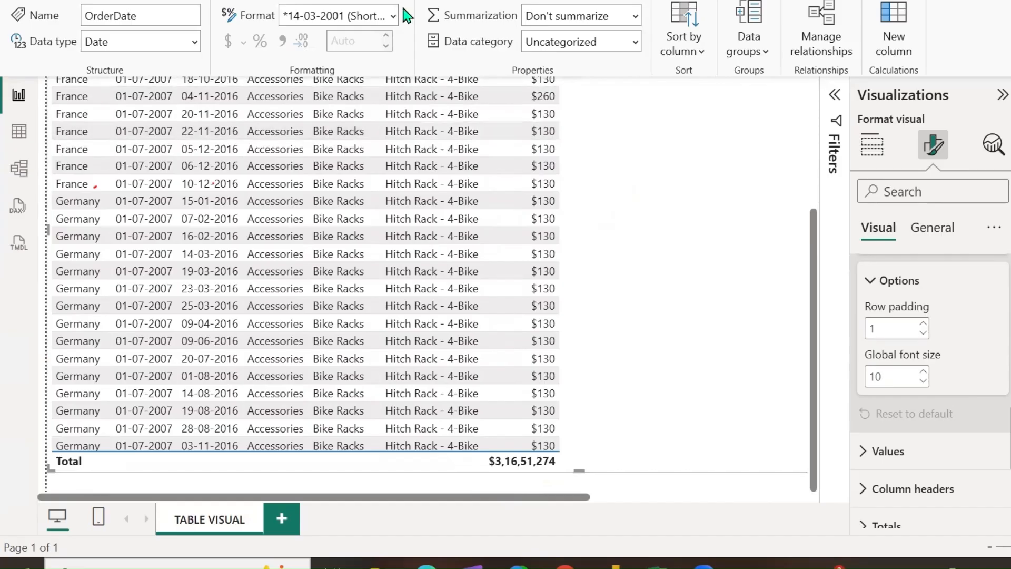
{"action": "left_click_drag", "start_coordinate": [574, 93], "coordinate": [620, 84]}
{"action": "left_click_drag", "start_coordinate": [569, 111], "coordinate": [630, 107]}
{"action": "left_click_drag", "start_coordinate": [562, 133], "coordinate": [662, 136]}
{"action": "mouse_move", "coordinate": [568, 150]}
{"action": "left_mouse_down"}
{"action": "mouse_move", "coordinate": [672, 142]}
{"action": "mouse_move", "coordinate": [632, 165]}
{"action": "left_mouse_up"}
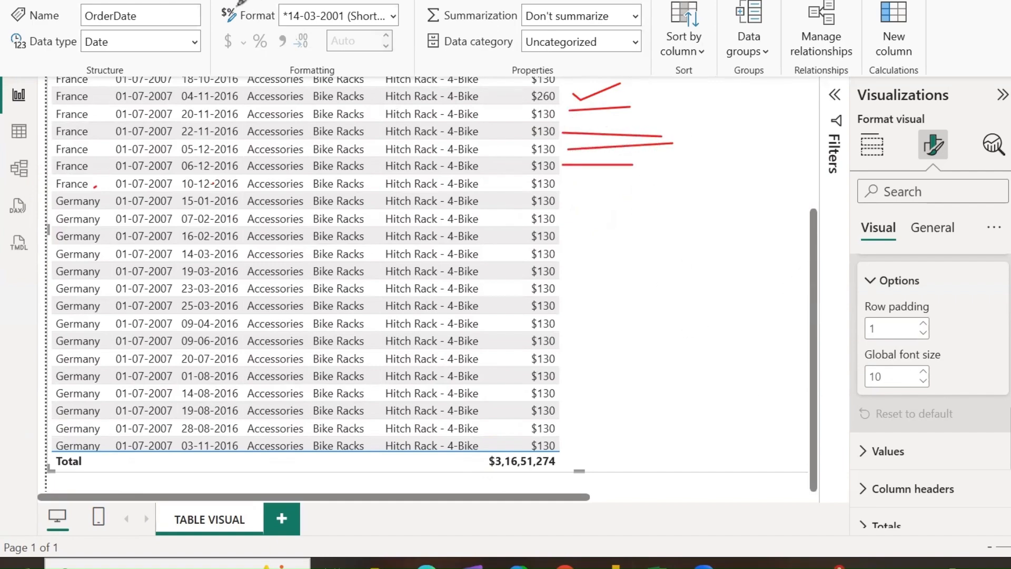
Step: Try a row padding of 6 on the table, and restore the grid settings to default
{"action": "left_click", "coordinate": [923, 326]}
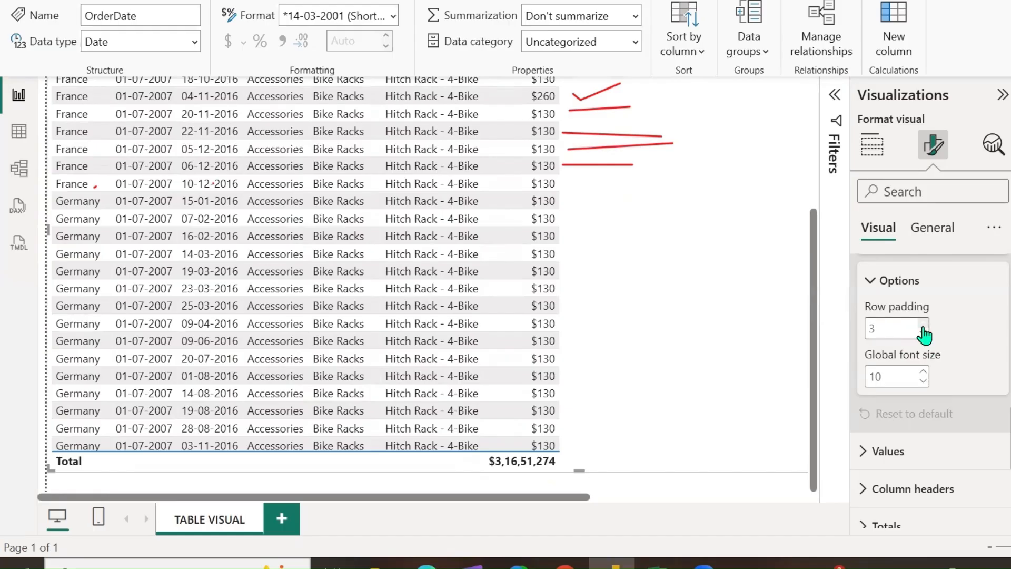
{"action": "left_click", "coordinate": [923, 325]}
{"action": "left_click", "coordinate": [923, 326]}
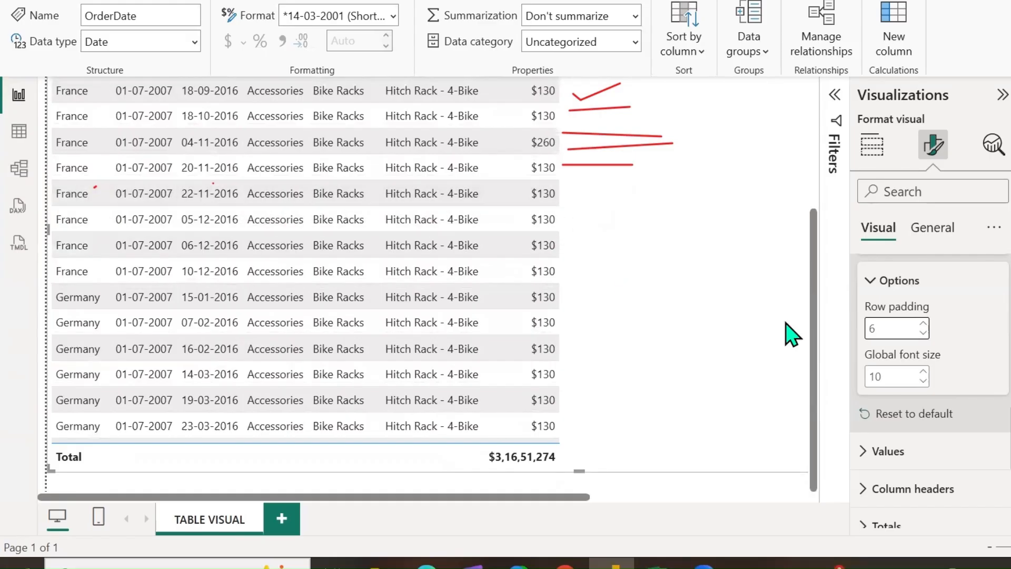
{"action": "left_click", "coordinate": [895, 416]}
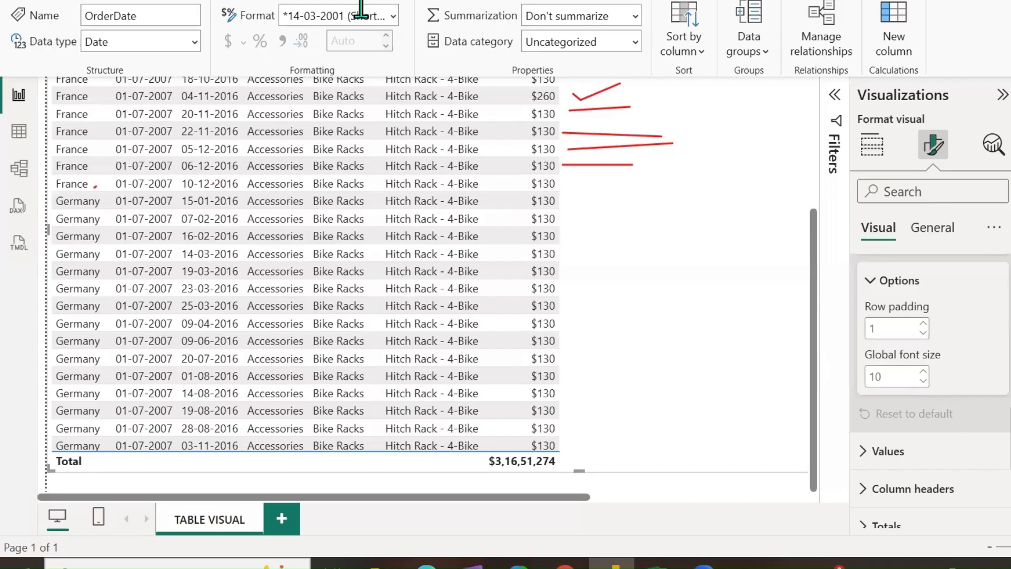
{"action": "left_click_drag", "start_coordinate": [589, 90], "coordinate": [591, 172]}
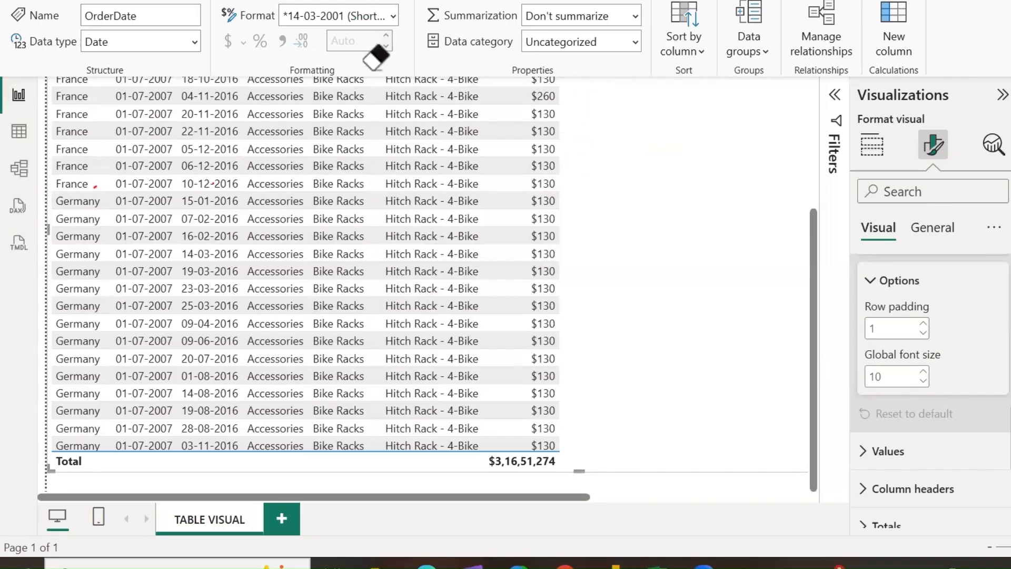
Step: Collapse the table's border, vertical gridlines and overall grid settings
{"action": "scroll", "coordinate": [919, 406], "scroll_direction": "up", "scroll_amount": 5}
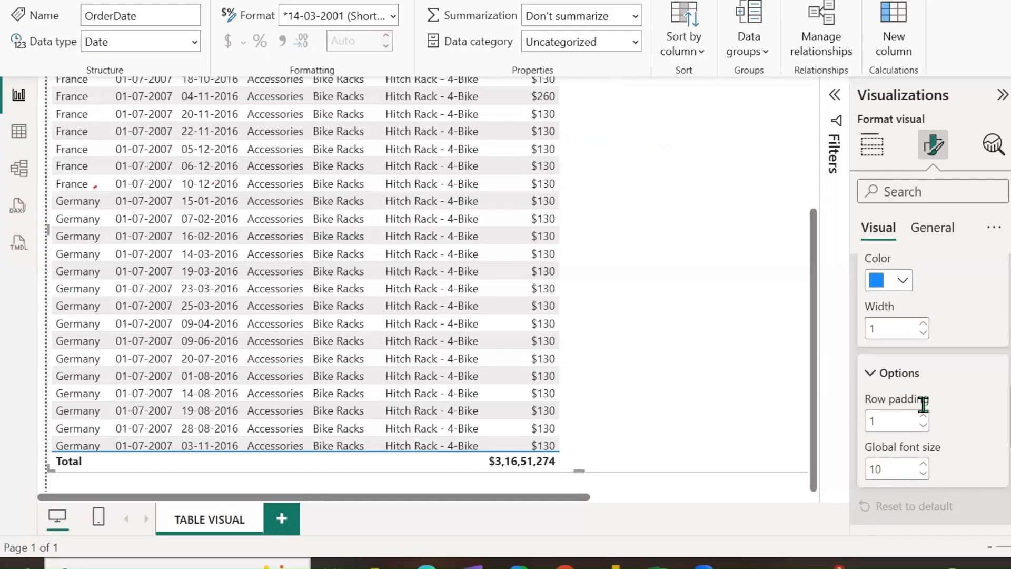
{"action": "scroll", "coordinate": [915, 405], "scroll_direction": "up", "scroll_amount": 2}
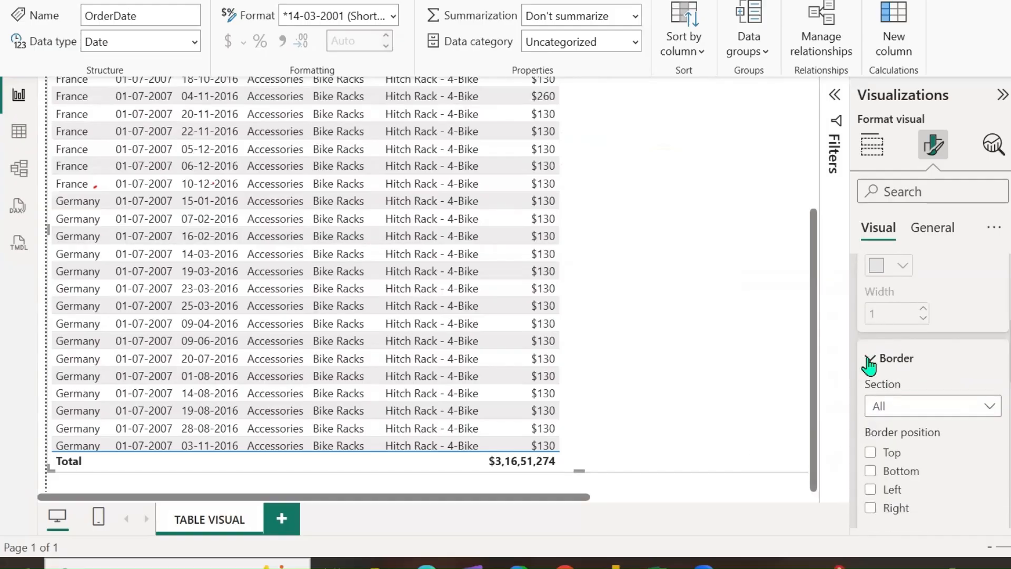
{"action": "left_click", "coordinate": [869, 362]}
{"action": "scroll", "coordinate": [958, 391], "scroll_direction": "up", "scroll_amount": 2}
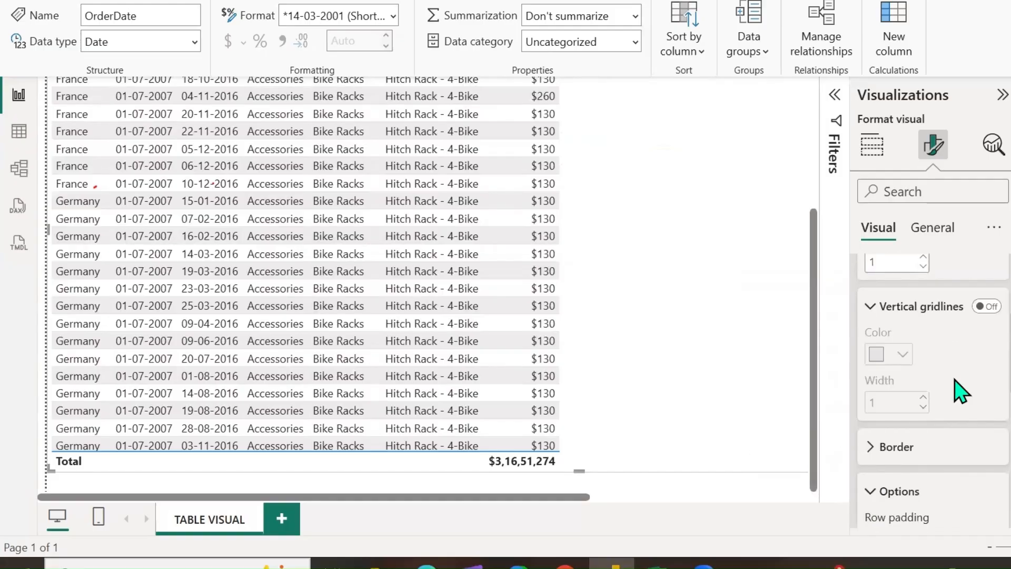
{"action": "left_click", "coordinate": [870, 316]}
{"action": "scroll", "coordinate": [895, 337], "scroll_direction": "up", "scroll_amount": 3}
{"action": "left_click", "coordinate": [865, 315]}
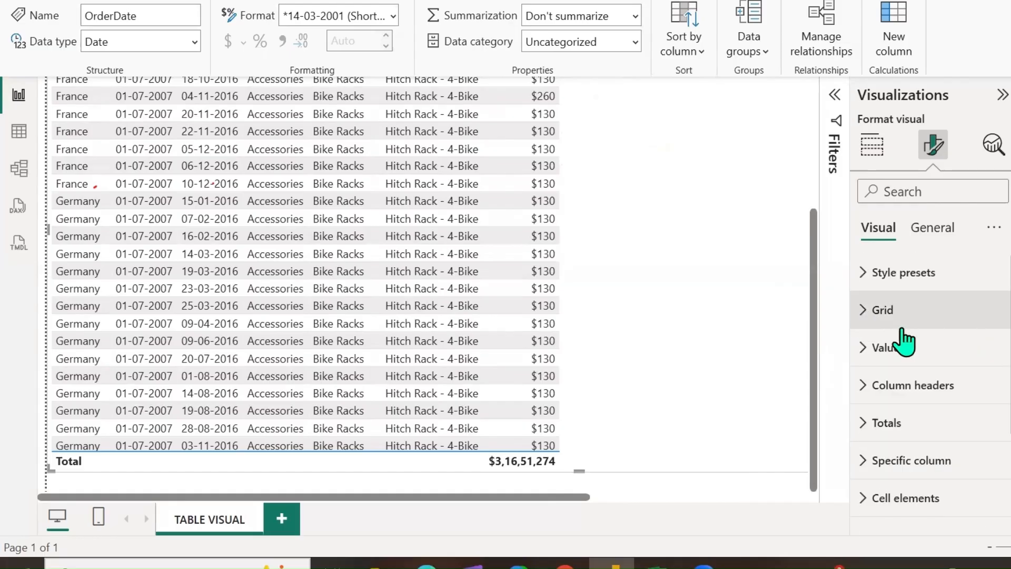
Step: Set the font of the table's values to Segoe UI Bold
{"action": "left_click", "coordinate": [866, 356]}
{"action": "scroll", "coordinate": [957, 347], "scroll_direction": "down", "scroll_amount": 2}
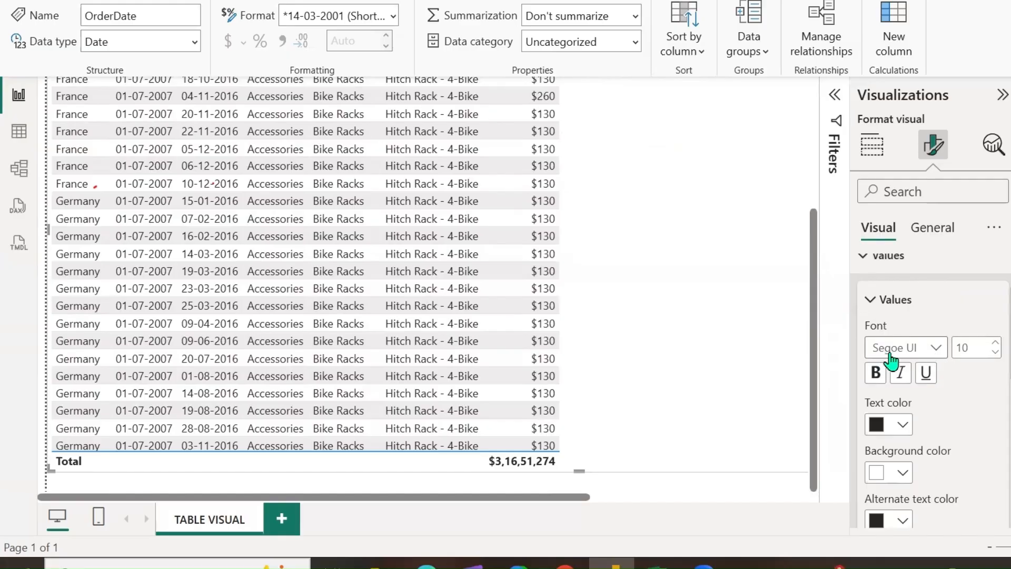
{"action": "left_click", "coordinate": [934, 349]}
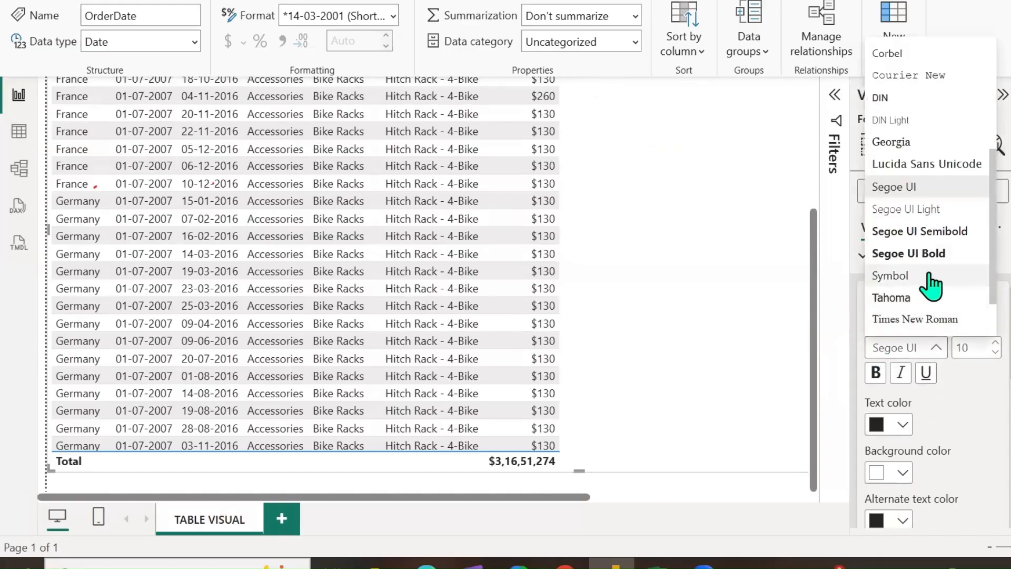
{"action": "left_click", "coordinate": [878, 255]}
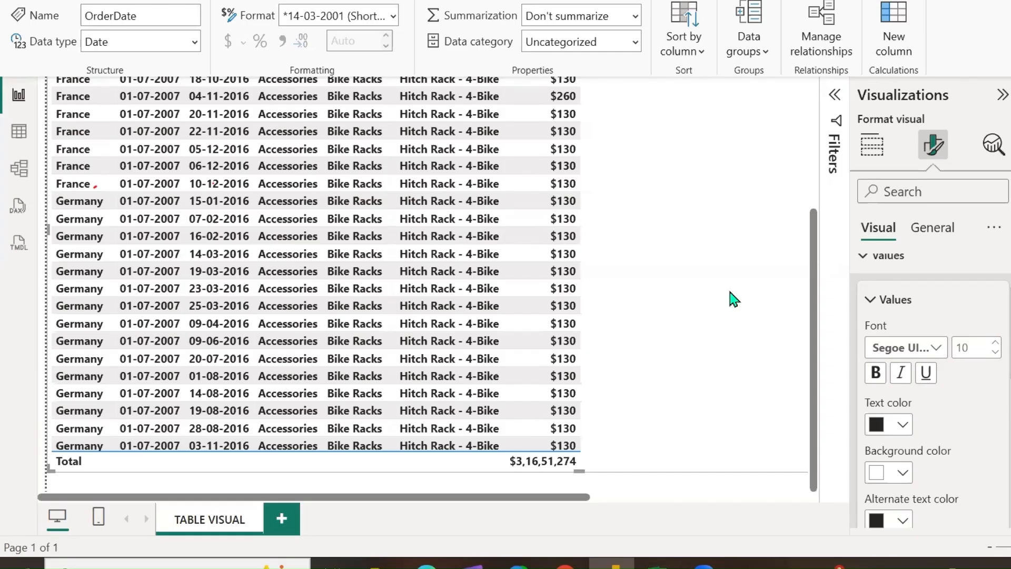
Step: Set the font of the table's values to Verdana with bold, italic and underline
{"action": "mouse_move", "coordinate": [813, 244]}
{"action": "left_mouse_down"}
{"action": "mouse_move", "coordinate": [813, 235]}
{"action": "mouse_move", "coordinate": [811, 252]}
{"action": "left_mouse_up"}
{"action": "left_click_drag", "start_coordinate": [817, 331], "coordinate": [814, 192]}
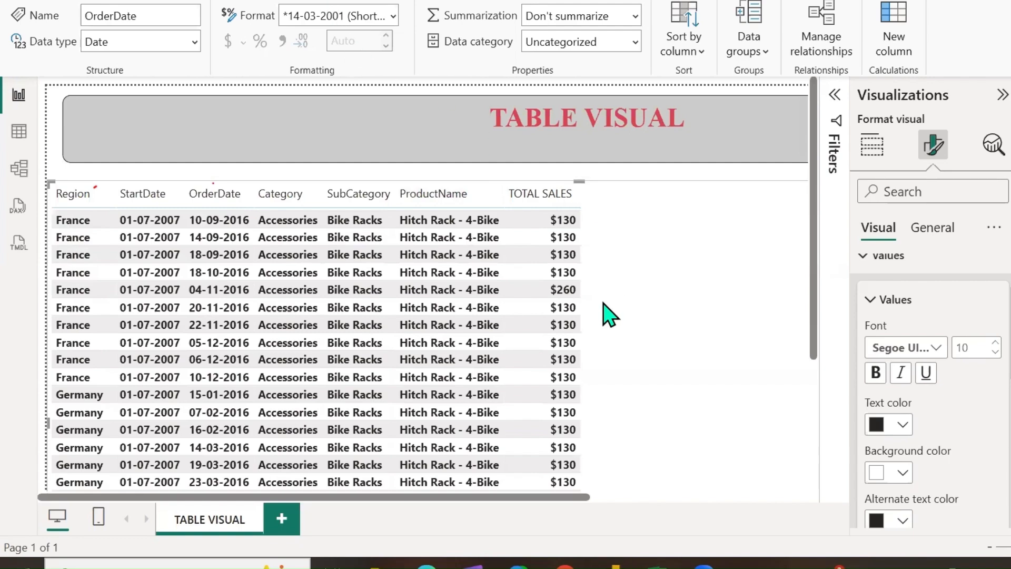
{"action": "left_click_drag", "start_coordinate": [599, 290], "coordinate": [724, 227]}
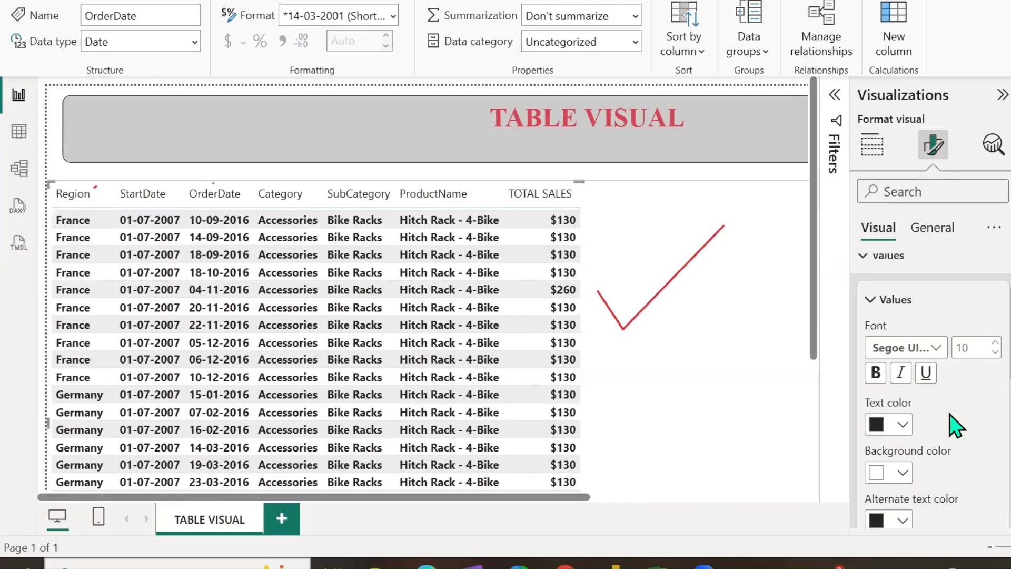
{"action": "left_click", "coordinate": [930, 347]}
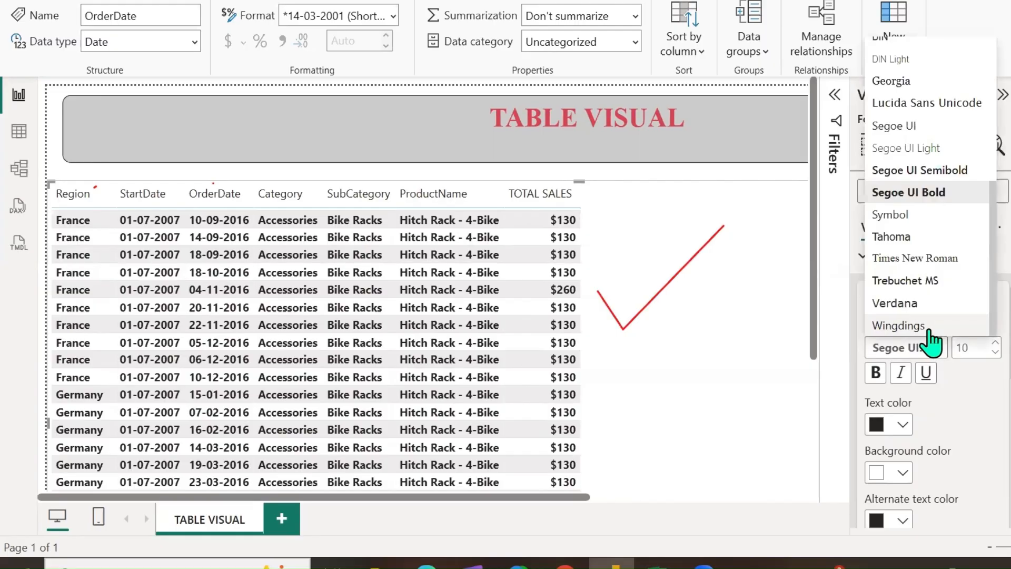
{"action": "left_click", "coordinate": [917, 305]}
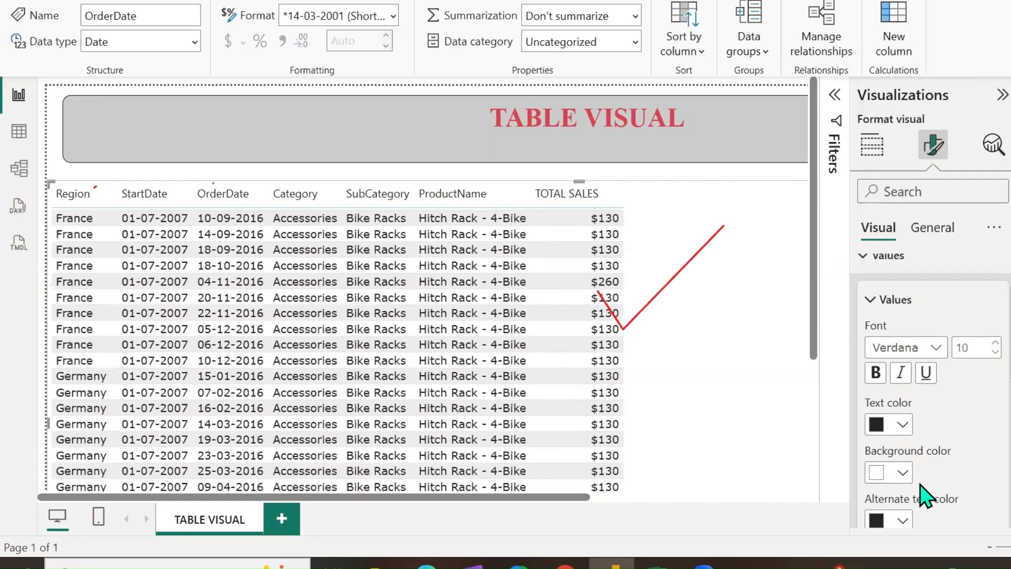
{"action": "left_click", "coordinate": [875, 373]}
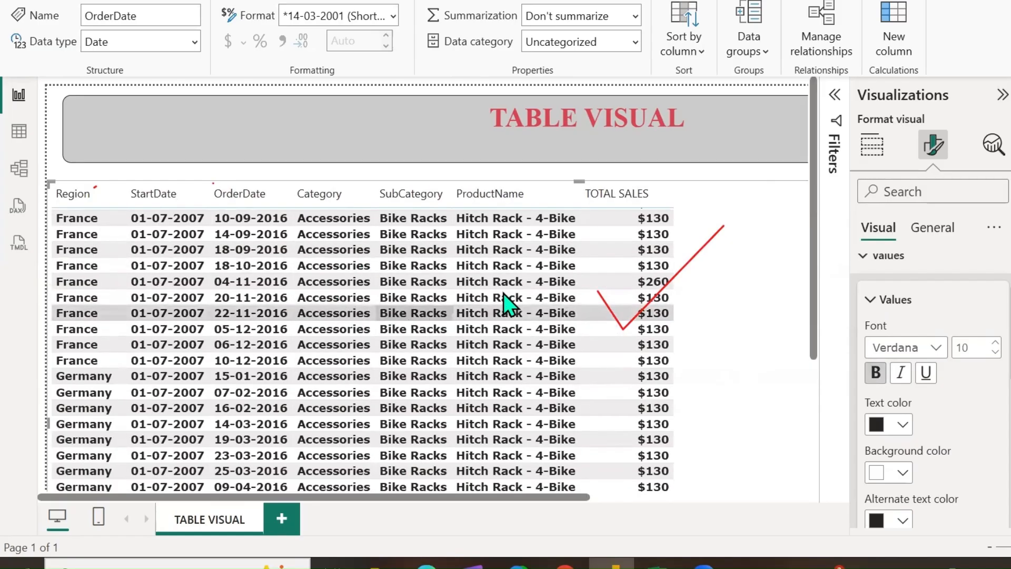
{"action": "left_click", "coordinate": [900, 373]}
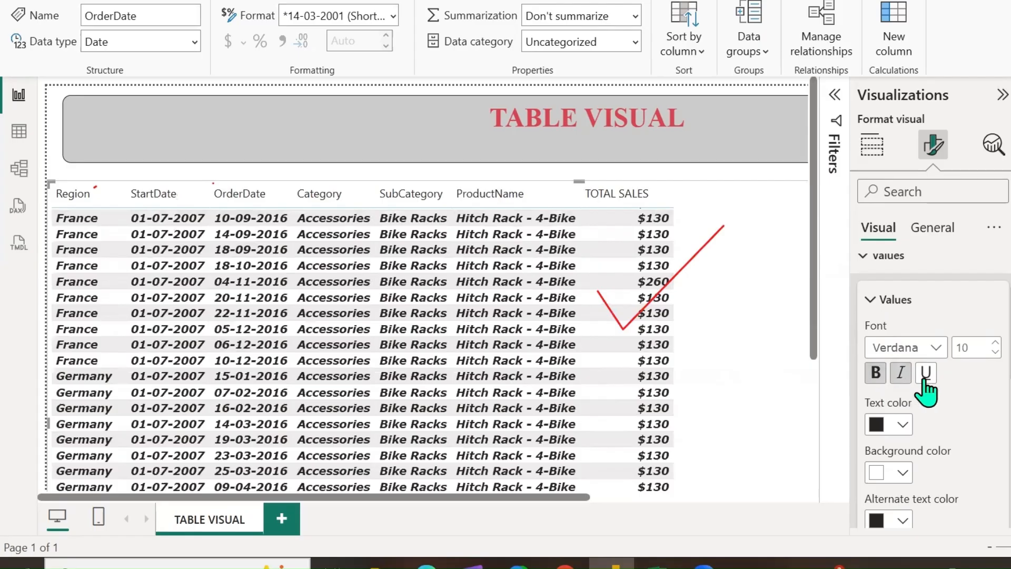
{"action": "left_click", "coordinate": [924, 378]}
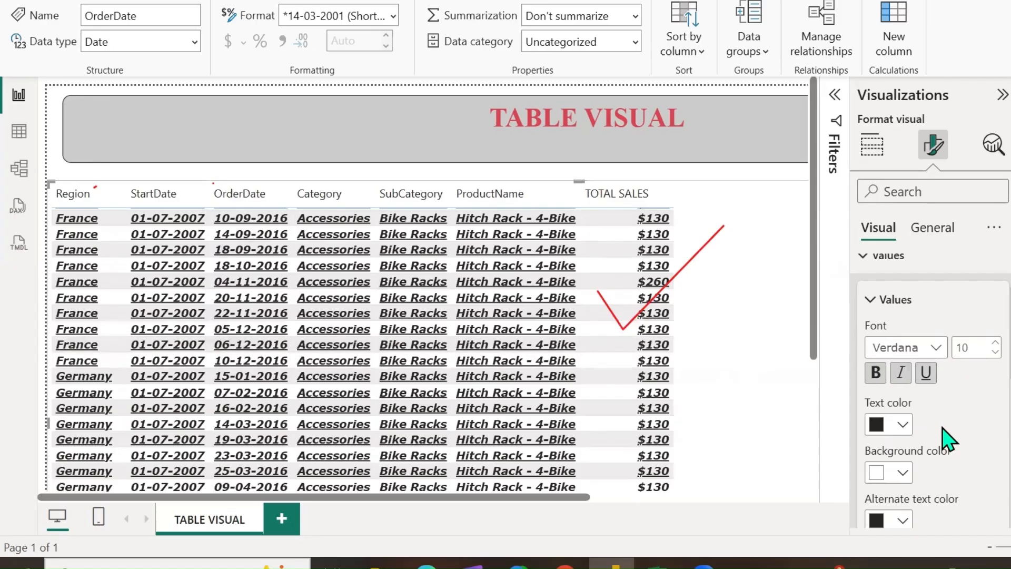
Step: Give the table's values a yellow text color and a light gray background color
{"action": "left_click", "coordinate": [902, 425]}
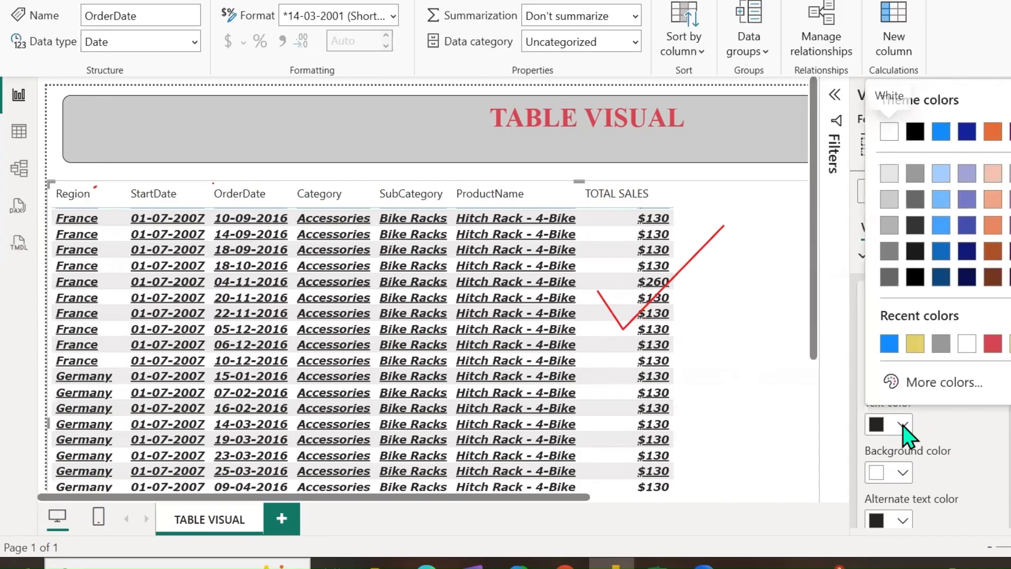
{"action": "left_click", "coordinate": [920, 346]}
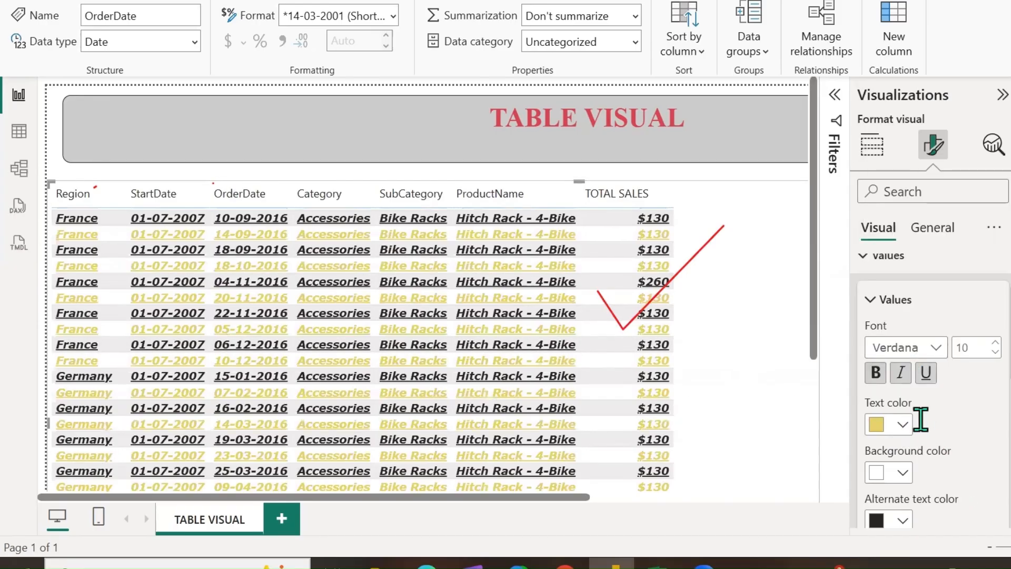
{"action": "scroll", "coordinate": [892, 424], "scroll_direction": "down", "scroll_amount": 2}
{"action": "left_click", "coordinate": [901, 382]}
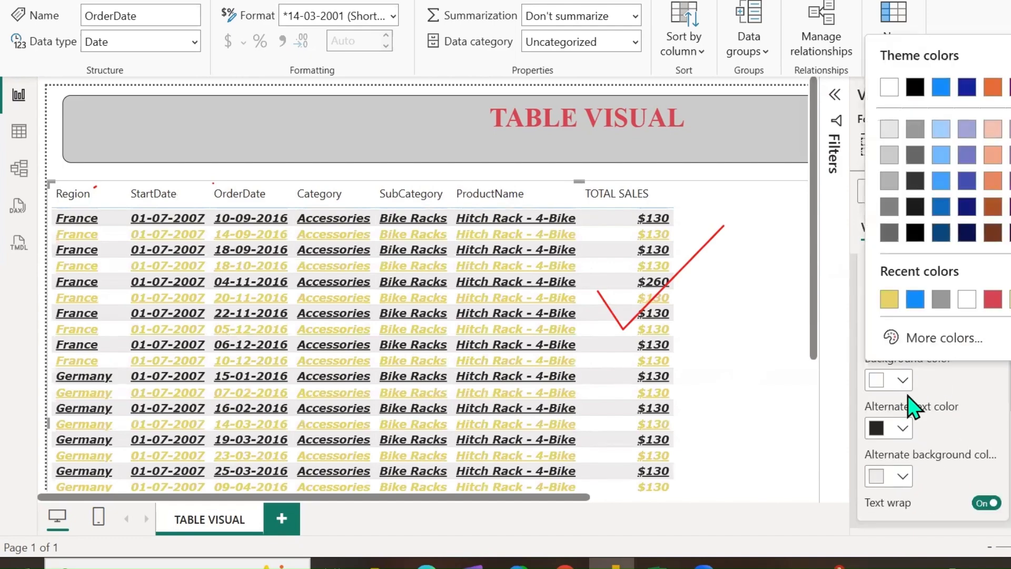
{"action": "left_click", "coordinate": [890, 131]}
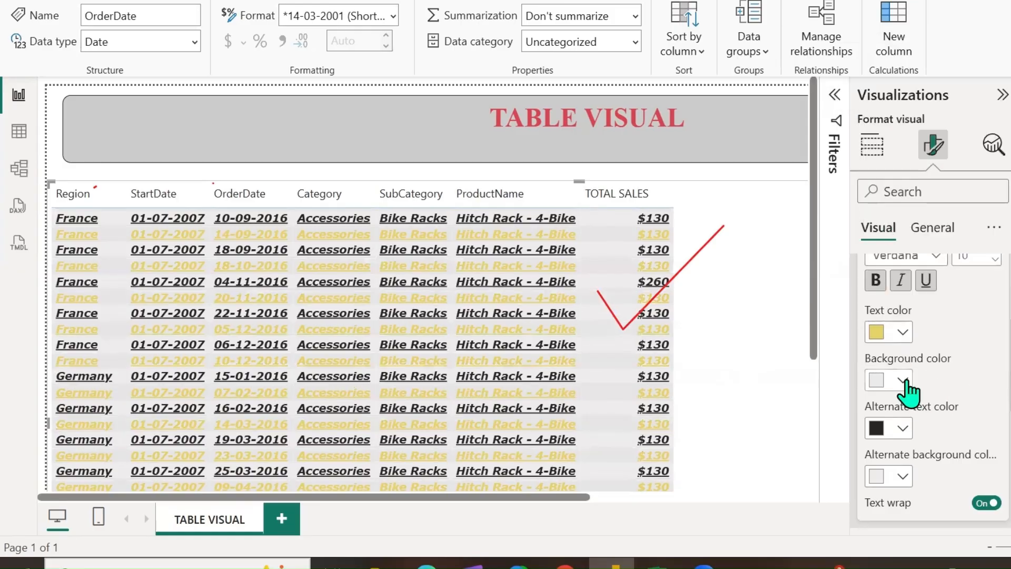
Step: Set the values' alternate text color to light orange and their alternate background color to a darker gray
{"action": "left_click", "coordinate": [905, 429]}
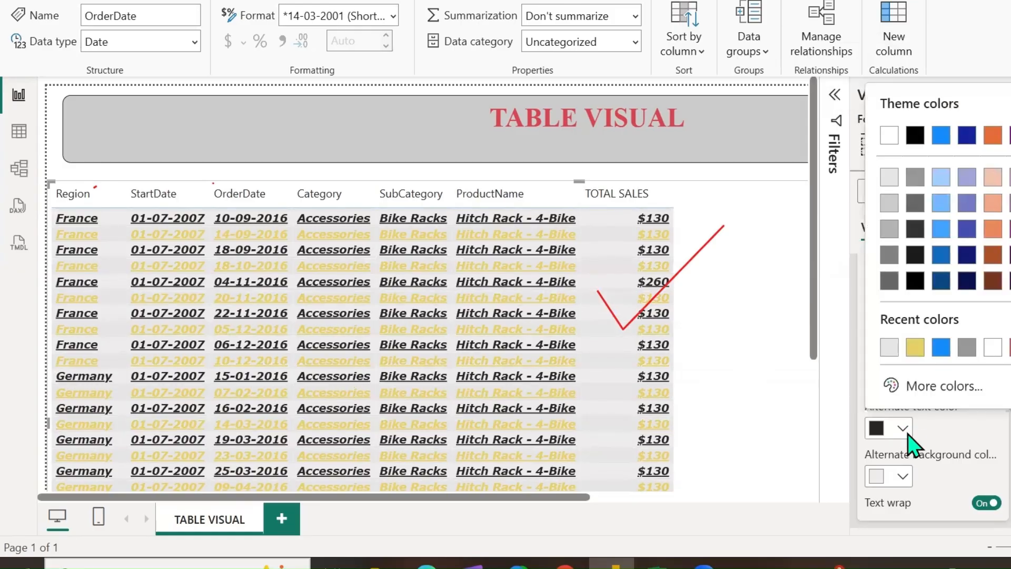
{"action": "left_click", "coordinate": [994, 179]}
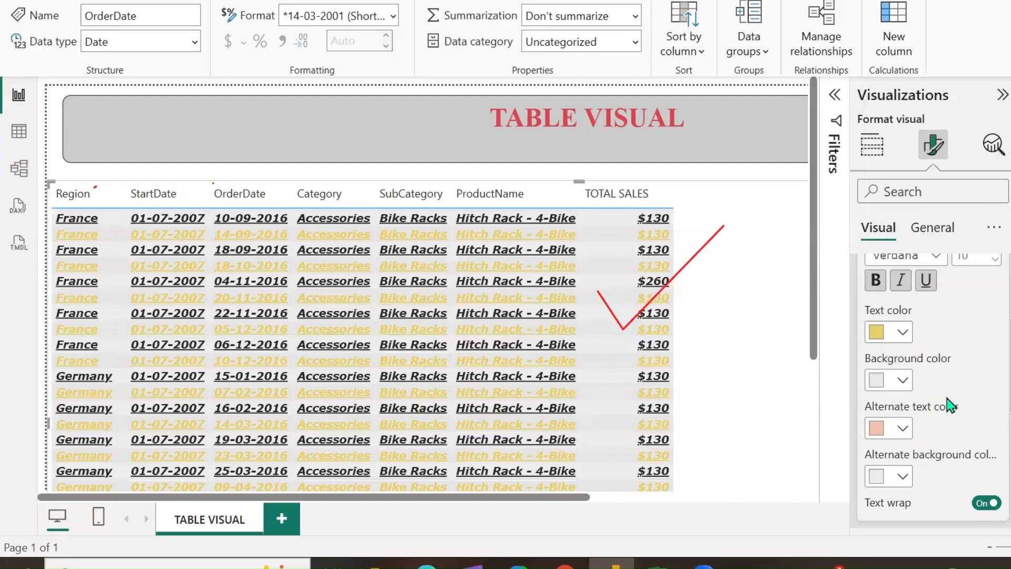
{"action": "left_click", "coordinate": [904, 477]}
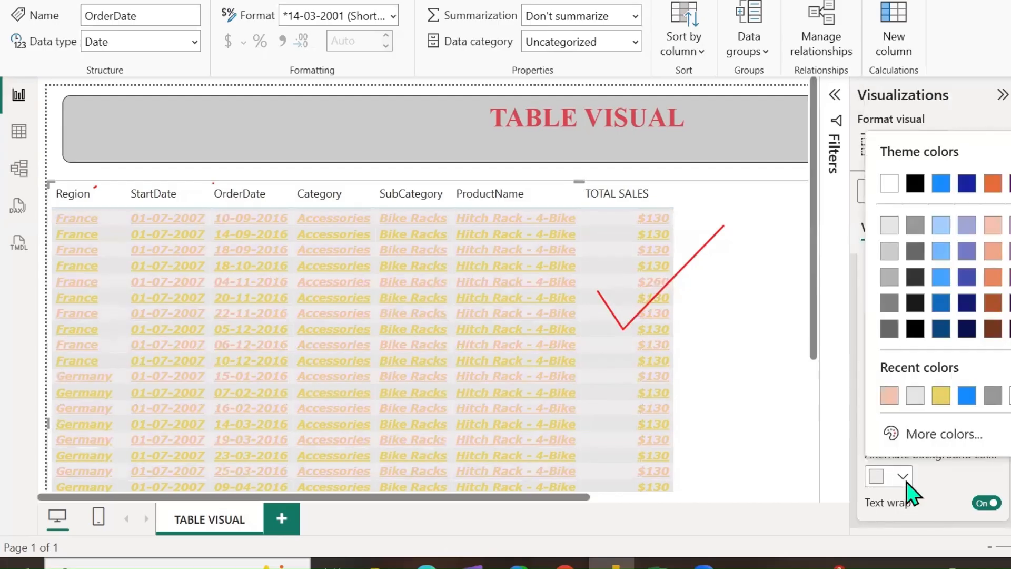
{"action": "left_click", "coordinate": [889, 256]}
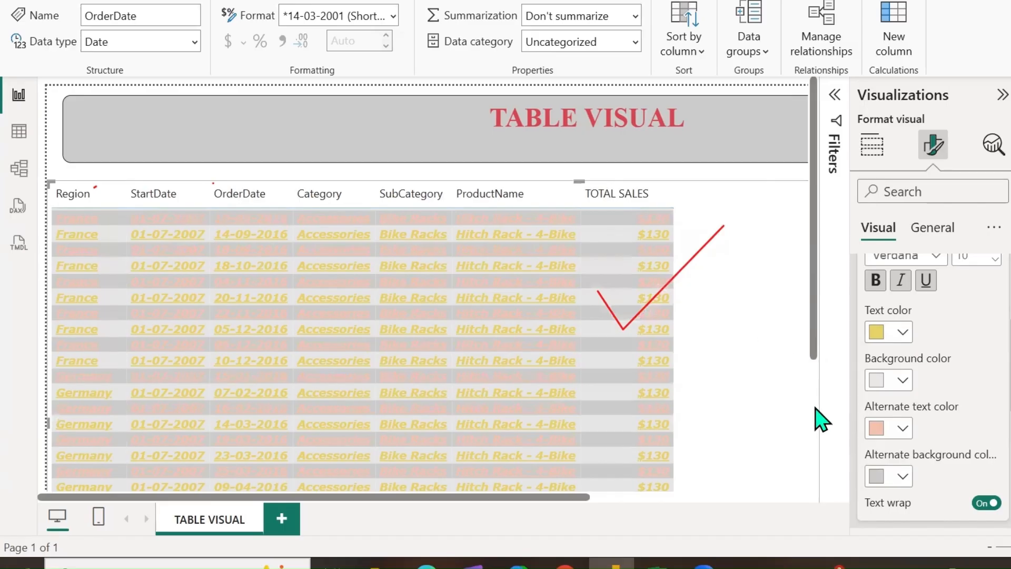
Step: Reset the formatting of the table's values to default
{"action": "scroll", "coordinate": [942, 433], "scroll_direction": "up", "scroll_amount": 2}
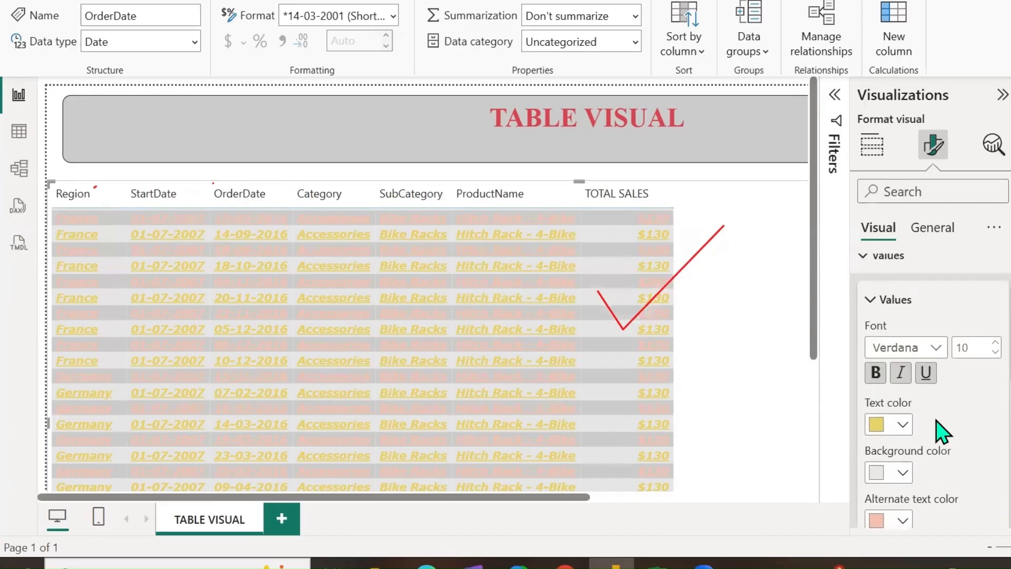
{"action": "scroll", "coordinate": [943, 432], "scroll_direction": "down", "scroll_amount": 3}
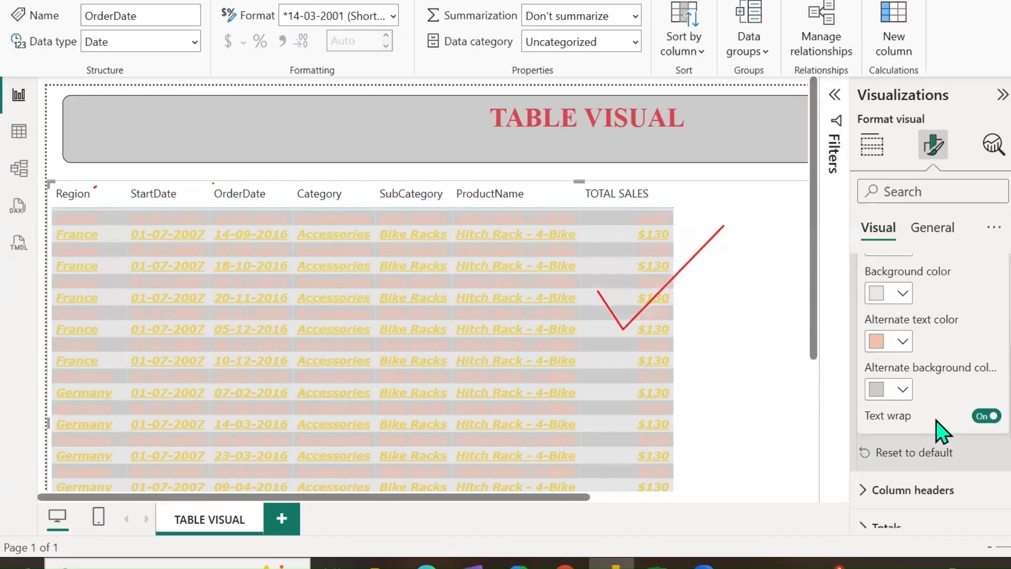
{"action": "left_click", "coordinate": [892, 452]}
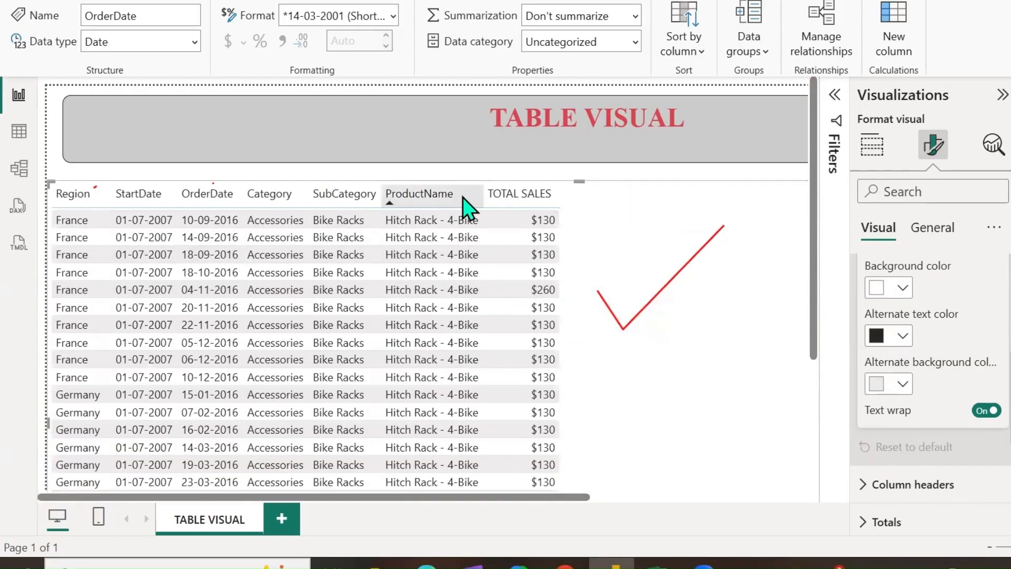
Step: Adjust the ProductName column's width, narrowing it until the product names wrap onto two lines
{"action": "mouse_move", "coordinate": [483, 194]}
{"action": "left_mouse_down"}
{"action": "mouse_move", "coordinate": [467, 196]}
{"action": "mouse_move", "coordinate": [493, 197]}
{"action": "left_mouse_up"}
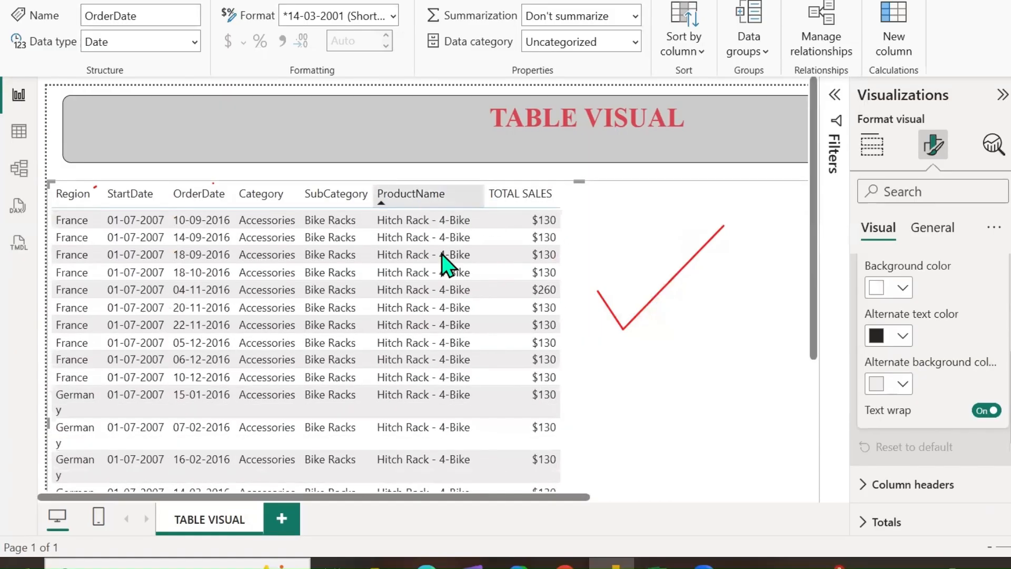
{"action": "scroll", "coordinate": [447, 264], "scroll_direction": "down", "scroll_amount": 10}
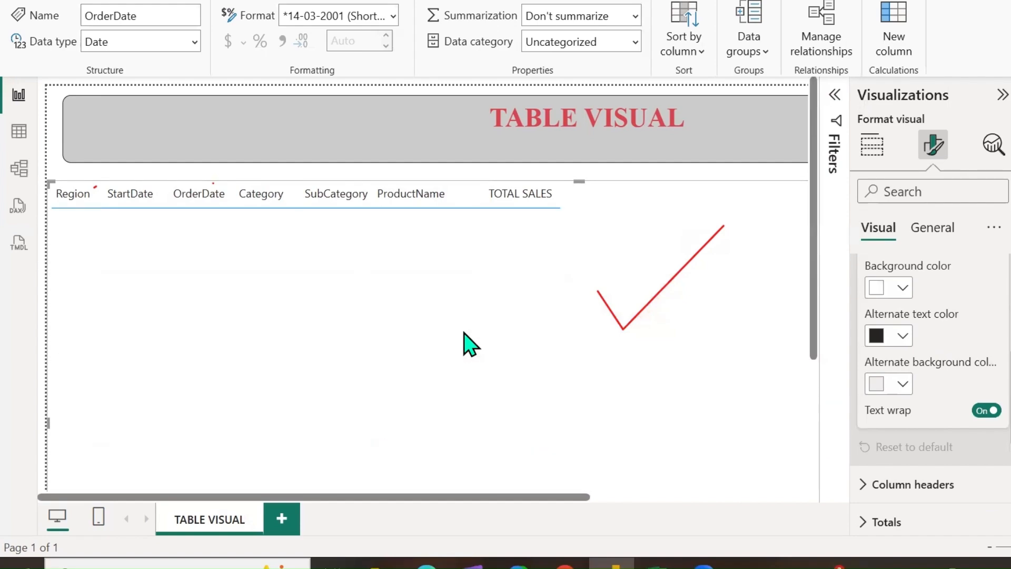
{"action": "scroll", "coordinate": [463, 337], "scroll_direction": "up", "scroll_amount": 15}
{"action": "scroll", "coordinate": [457, 269], "scroll_direction": "up", "scroll_amount": 2}
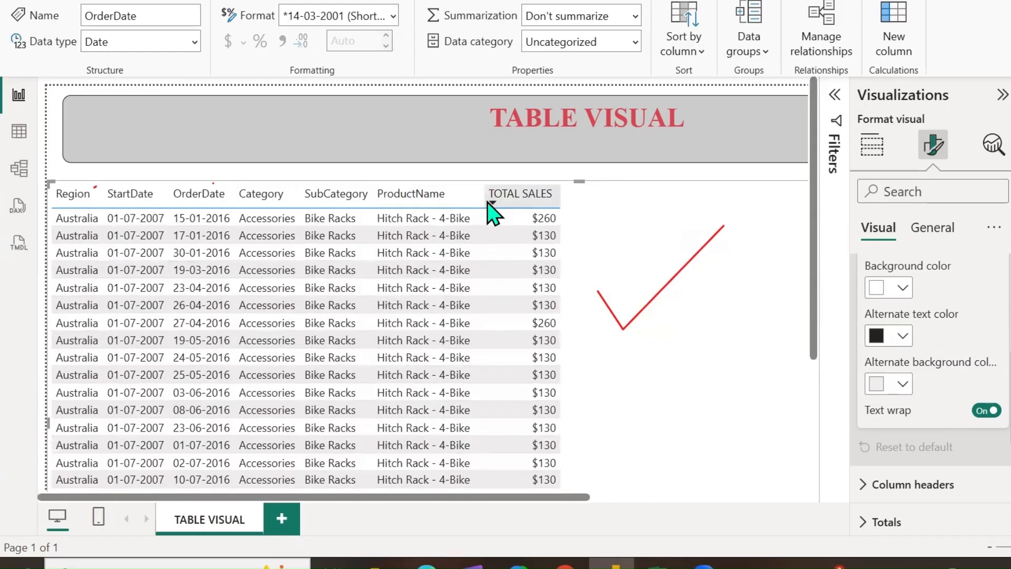
{"action": "left_click_drag", "start_coordinate": [481, 199], "coordinate": [473, 200]}
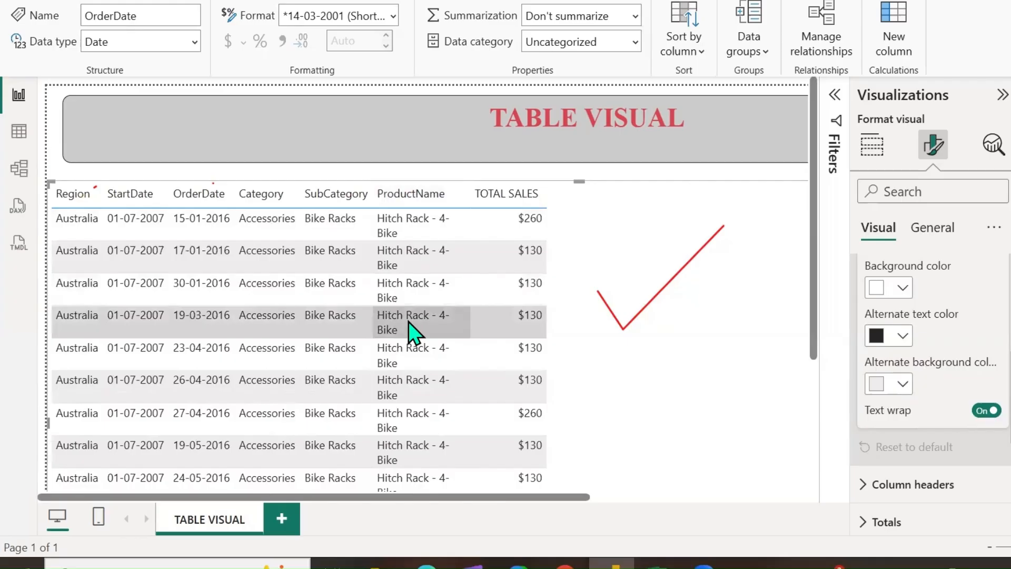
{"action": "scroll", "coordinate": [410, 329], "scroll_direction": "down", "scroll_amount": 10}
{"action": "scroll", "coordinate": [410, 330], "scroll_direction": "up", "scroll_amount": 5}
{"action": "scroll", "coordinate": [410, 329], "scroll_direction": "up", "scroll_amount": 5}
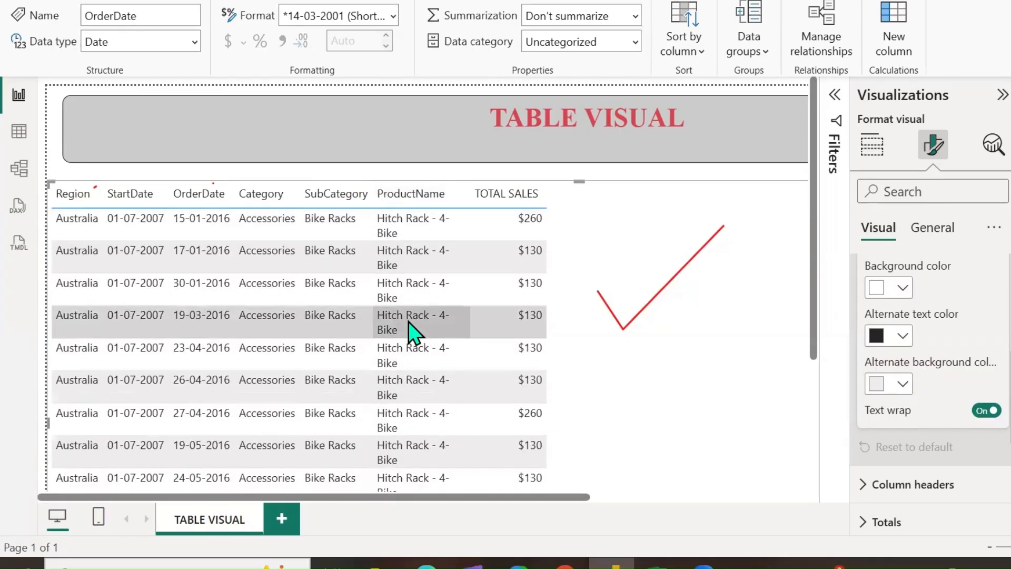
Step: Try turning text wrap off for the table's values, and restore the value settings to default
{"action": "left_click", "coordinate": [986, 411]}
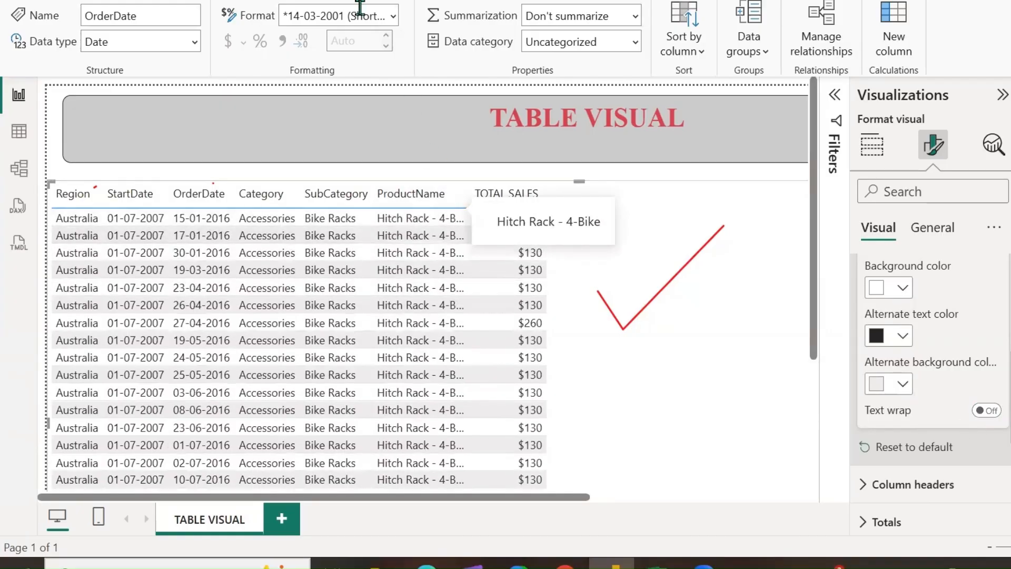
{"action": "mouse_move", "coordinate": [467, 221]}
{"action": "left_mouse_down"}
{"action": "mouse_move", "coordinate": [490, 234]}
{"action": "mouse_move", "coordinate": [610, 173]}
{"action": "left_mouse_up"}
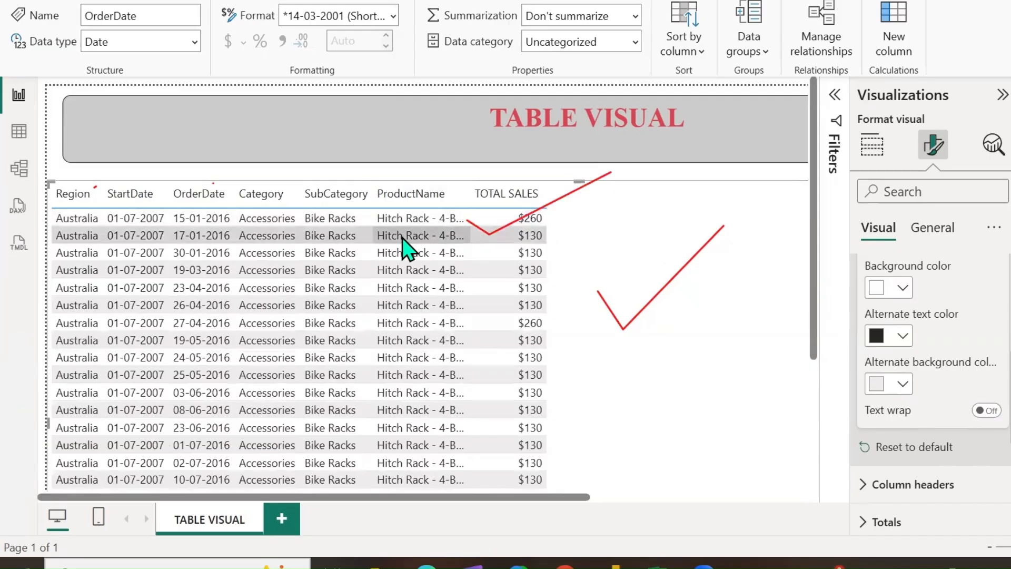
{"action": "left_click", "coordinate": [987, 410]}
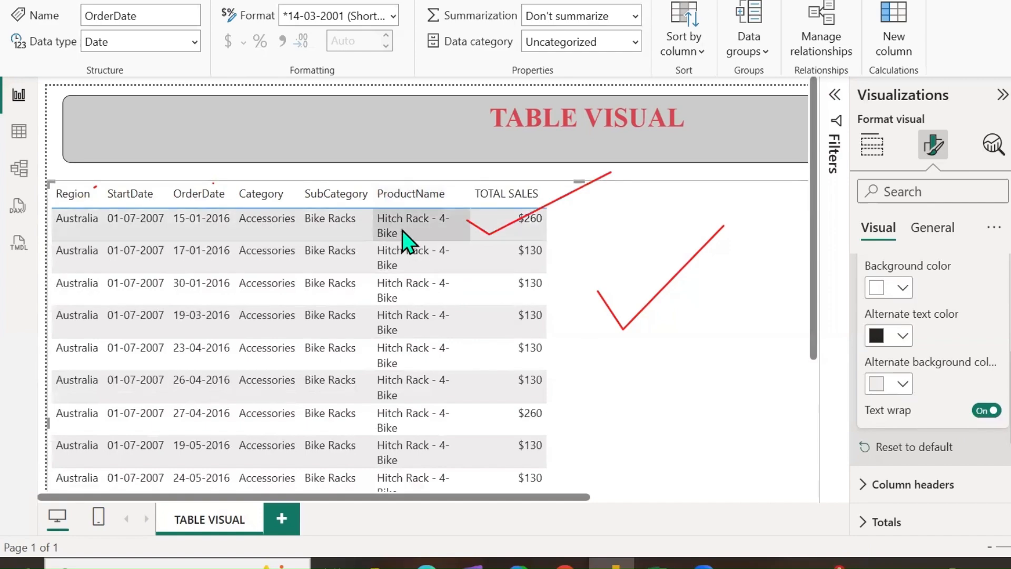
{"action": "left_click", "coordinate": [986, 411]}
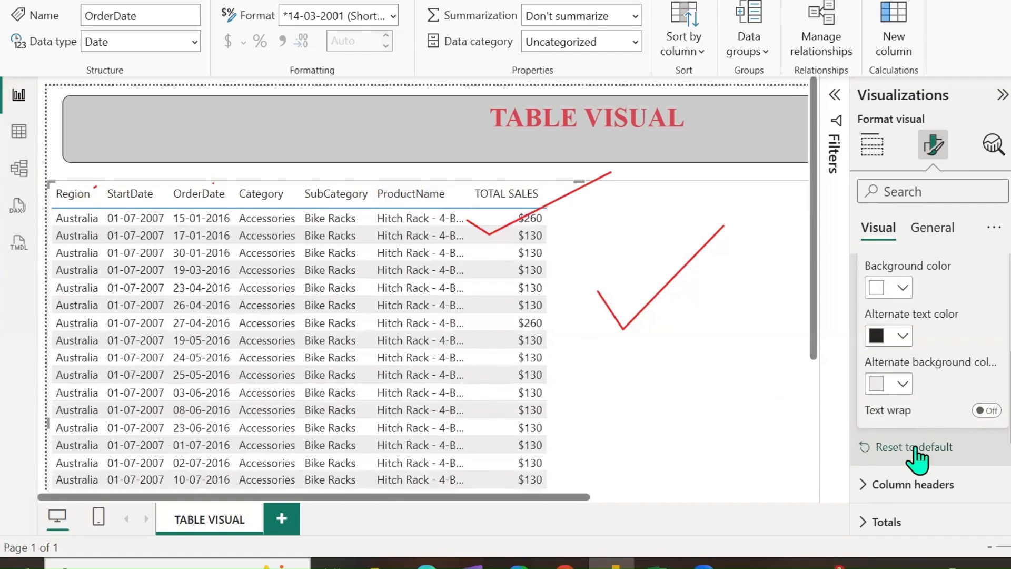
{"action": "left_click", "coordinate": [915, 448]}
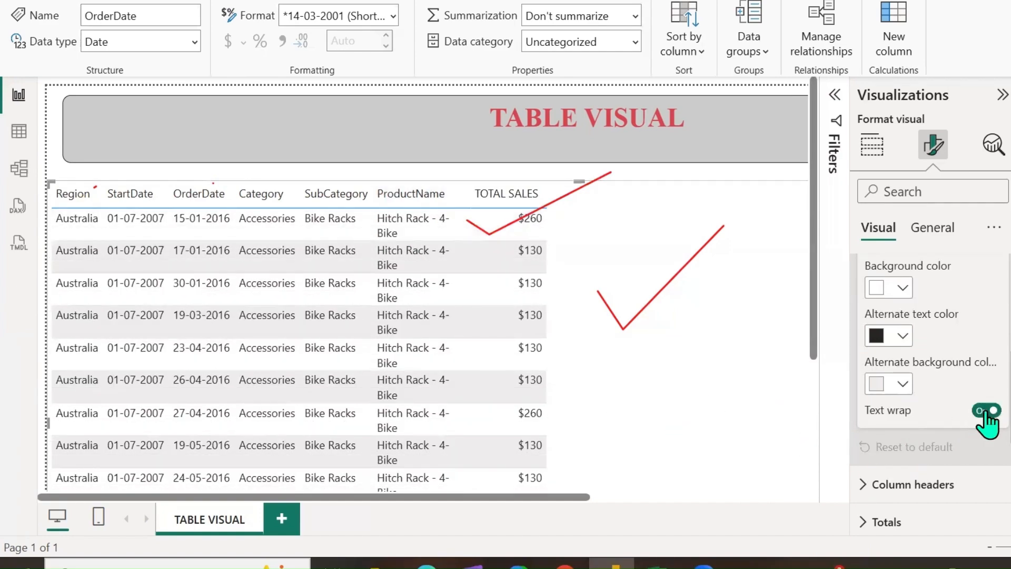
Step: Widen the ProductName column so the product names fit on one line, and collapse the values settings
{"action": "left_click_drag", "start_coordinate": [467, 199], "coordinate": [484, 198]}
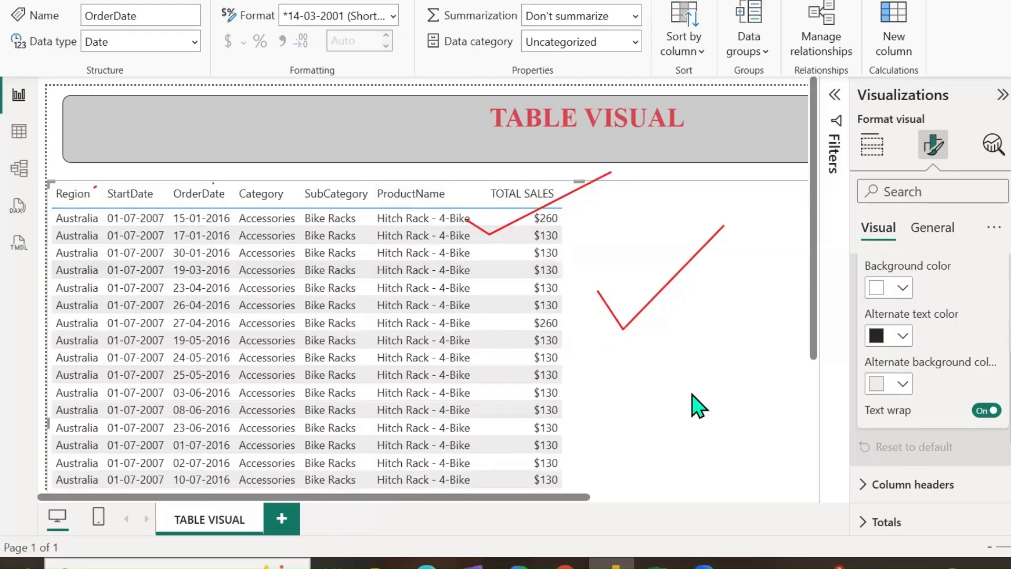
{"action": "scroll", "coordinate": [945, 451], "scroll_direction": "up", "scroll_amount": 5}
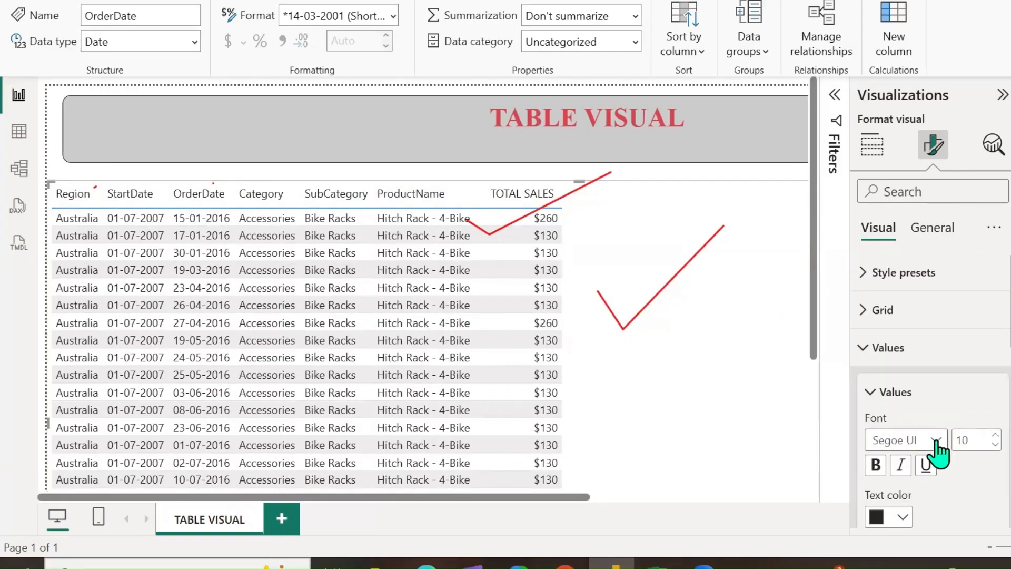
{"action": "left_click", "coordinate": [866, 349]}
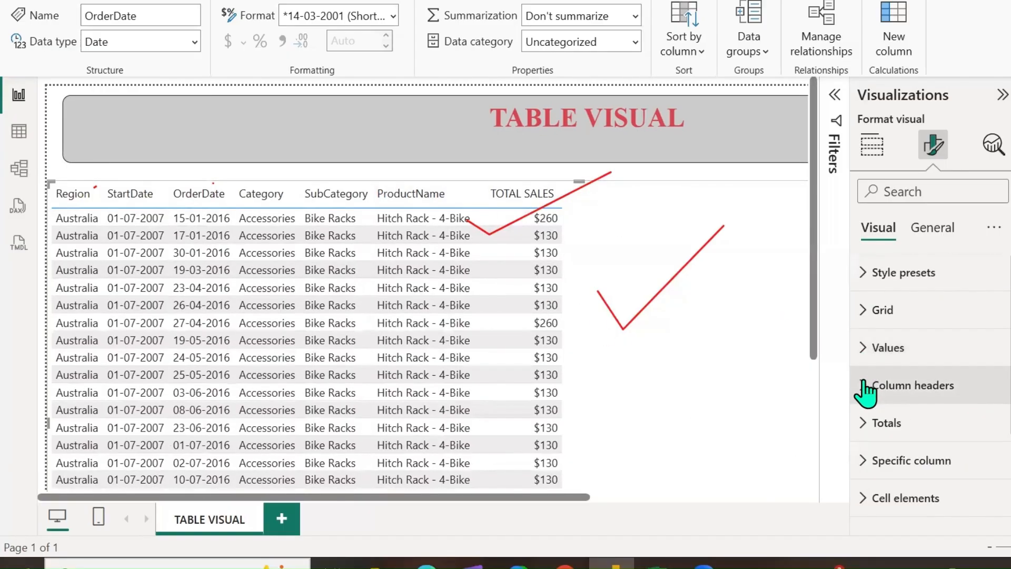
Step: Expand the table's column header settings down to the text color, background color, header alignment and text wrap options
{"action": "left_click", "coordinate": [865, 389]}
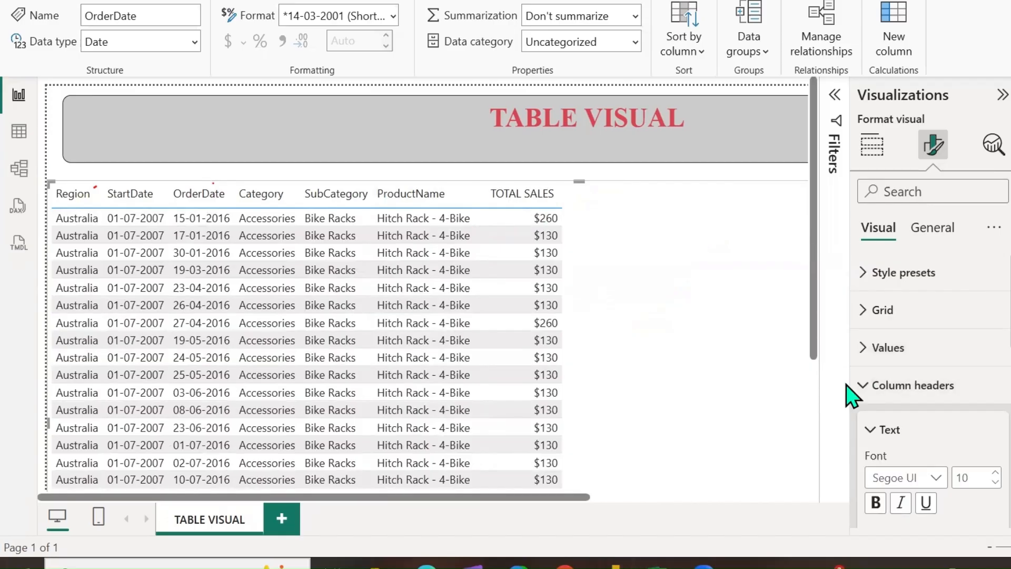
{"action": "scroll", "coordinate": [940, 424], "scroll_direction": "down", "scroll_amount": 2}
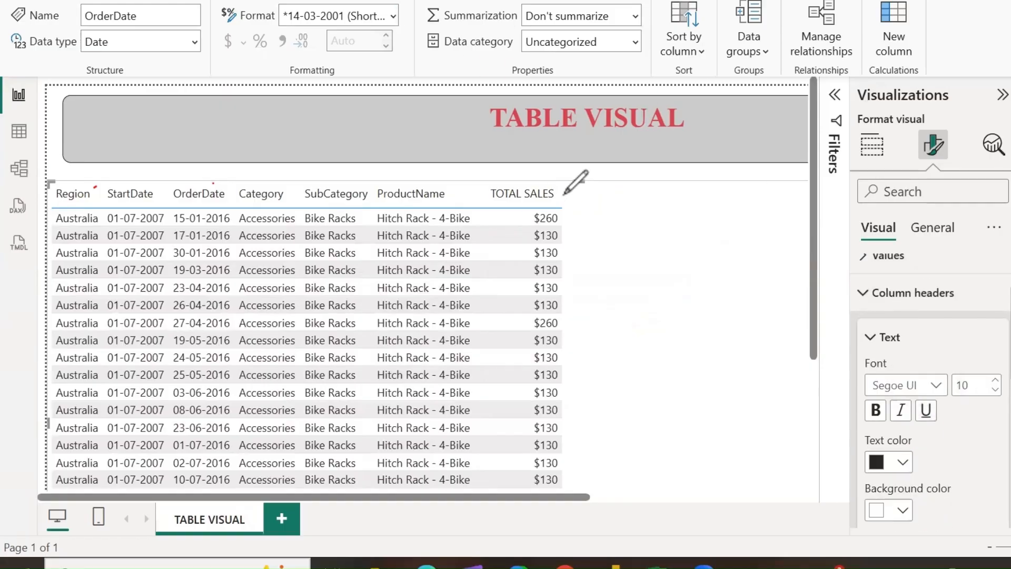
{"action": "left_click_drag", "start_coordinate": [563, 189], "coordinate": [647, 149]}
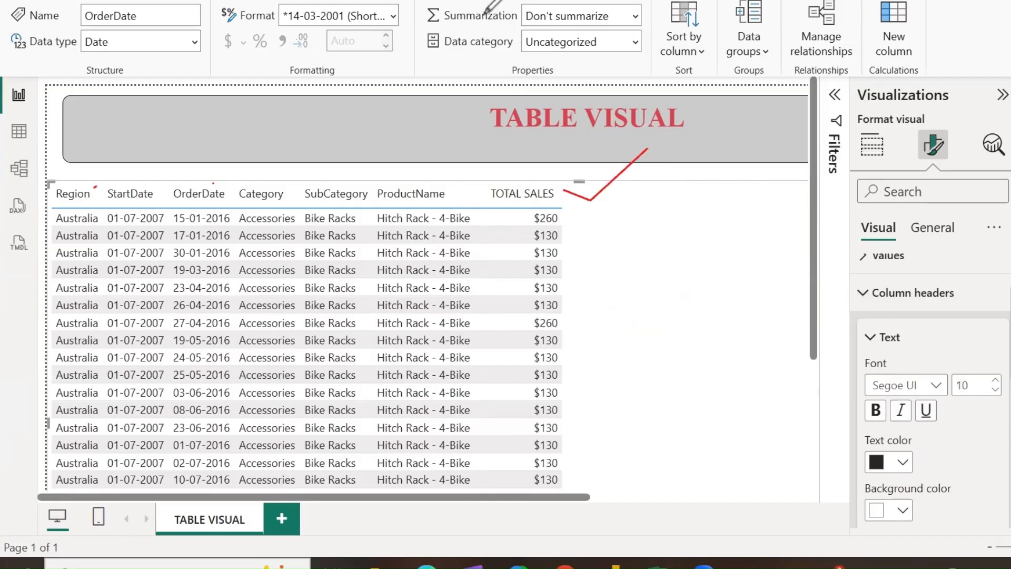
{"action": "scroll", "coordinate": [921, 363], "scroll_direction": "down", "scroll_amount": 2}
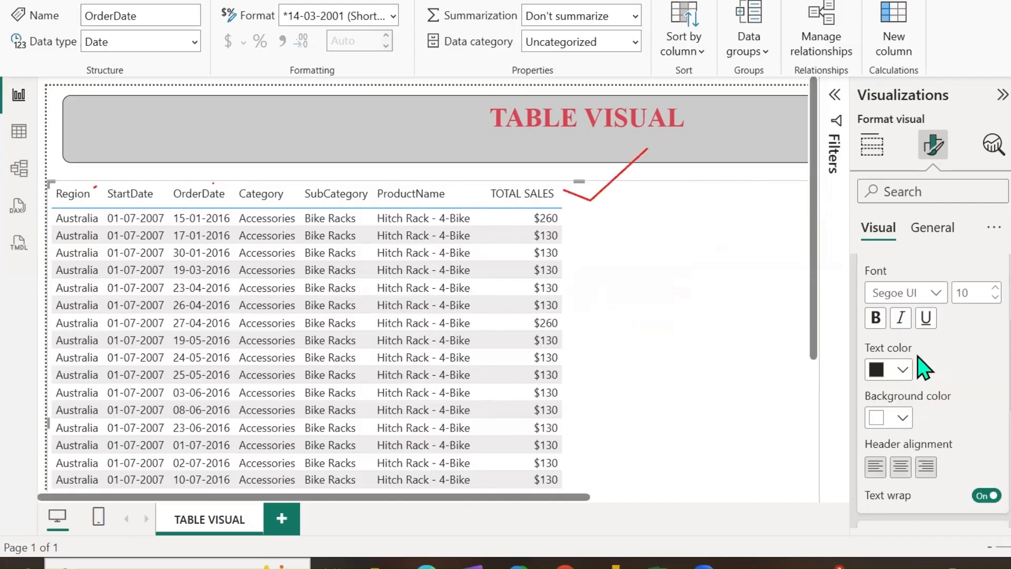
Step: Set the column headers' font to Times New Roman, size 14
{"action": "left_click", "coordinate": [936, 297]}
{"action": "left_click", "coordinate": [916, 264]}
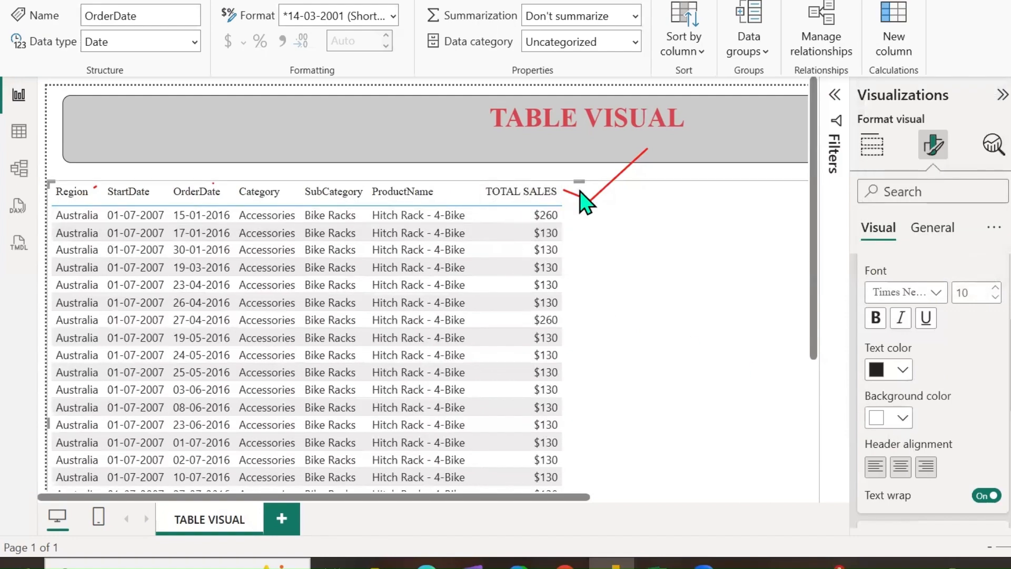
{"action": "double_click", "coordinate": [980, 291]}
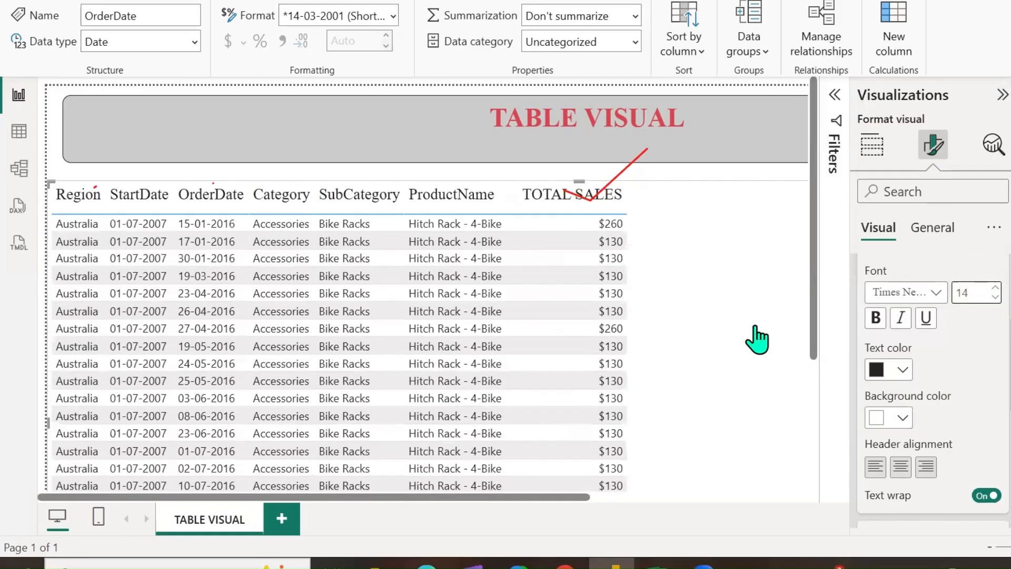
Step: Give the column headers a light pink text color and a light gray background color
{"action": "left_click", "coordinate": [902, 369]}
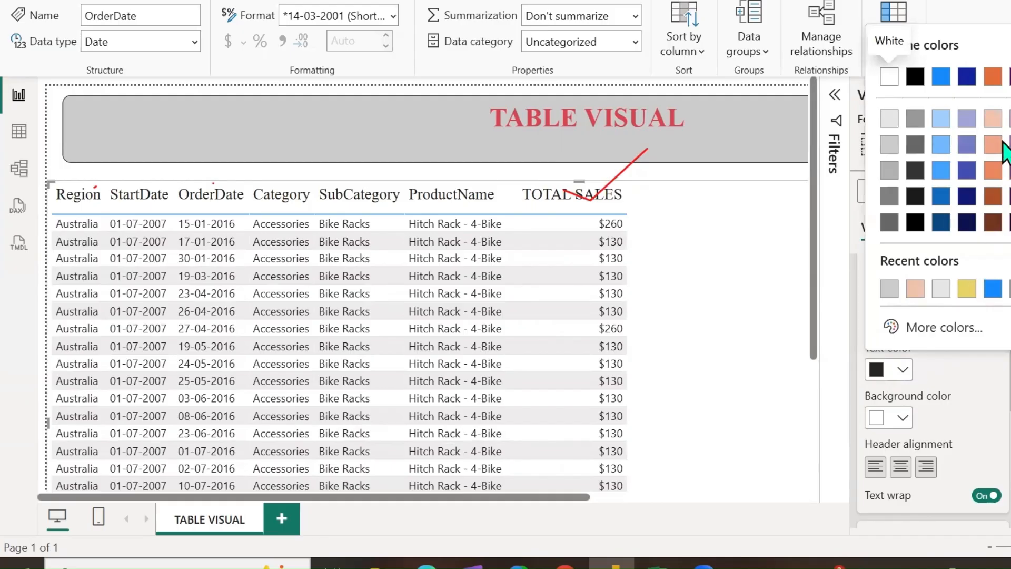
{"action": "left_click", "coordinate": [1010, 118]}
{"action": "left_click", "coordinate": [904, 418]}
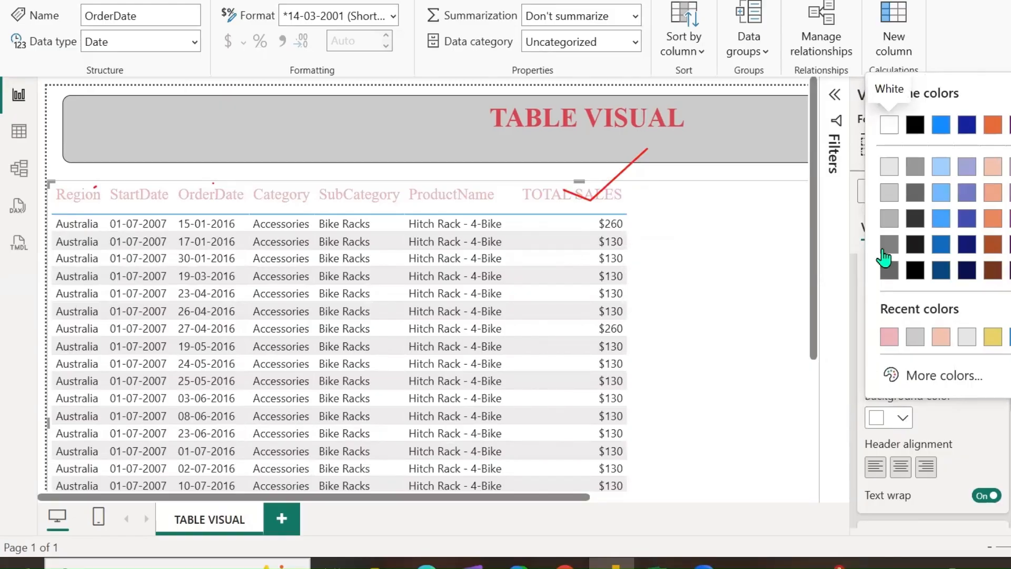
{"action": "left_click", "coordinate": [888, 168]}
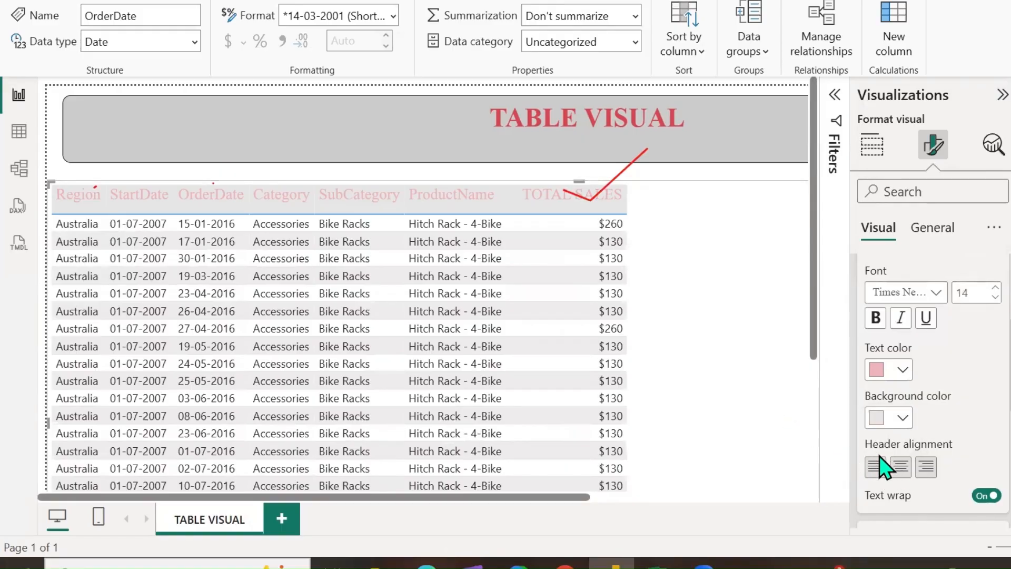
Step: Try center and right header alignment, and return the column headers to left alignment
{"action": "left_click", "coordinate": [898, 471]}
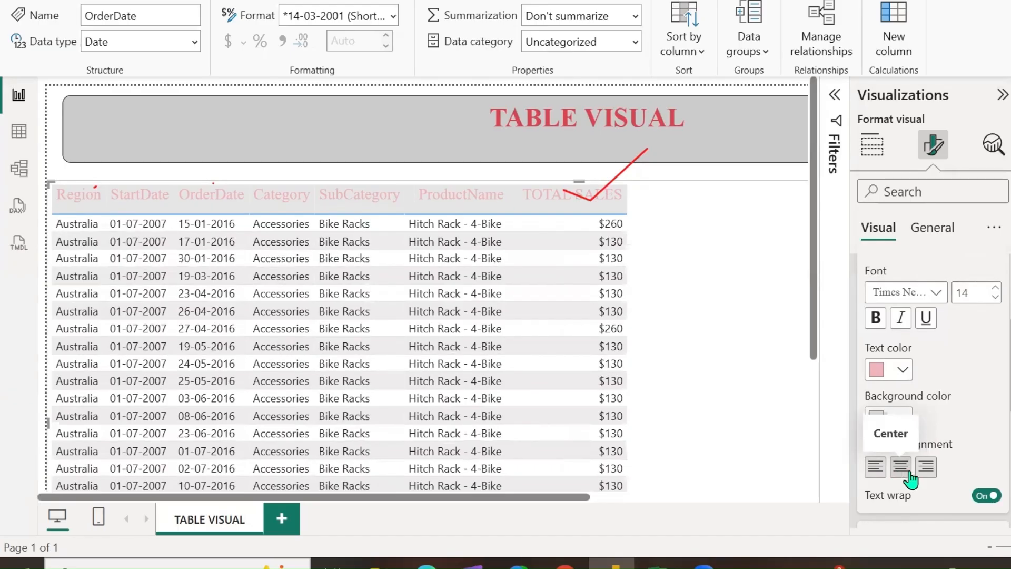
{"action": "left_click", "coordinate": [925, 468]}
{"action": "left_click", "coordinate": [883, 476]}
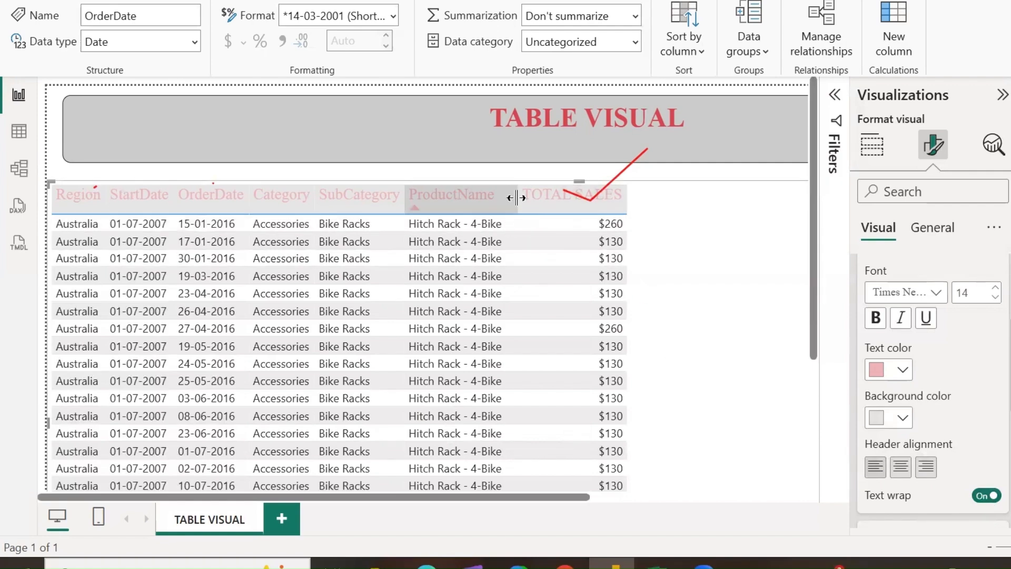
Step: Narrow the ProductName column until its header wraps, and try header text wrap off before turning it back on
{"action": "left_click_drag", "start_coordinate": [512, 198], "coordinate": [465, 197]}
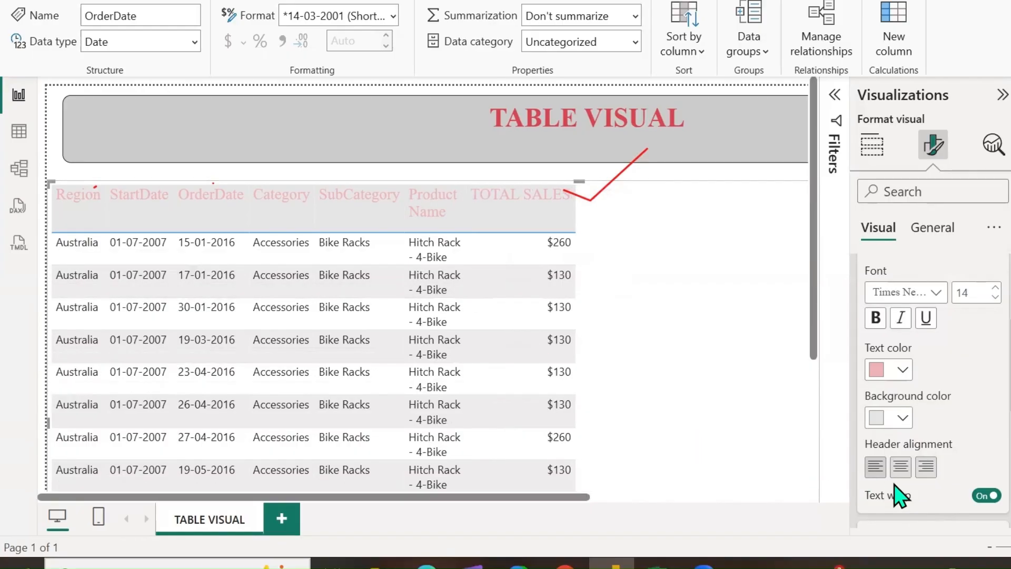
{"action": "left_click", "coordinate": [980, 499]}
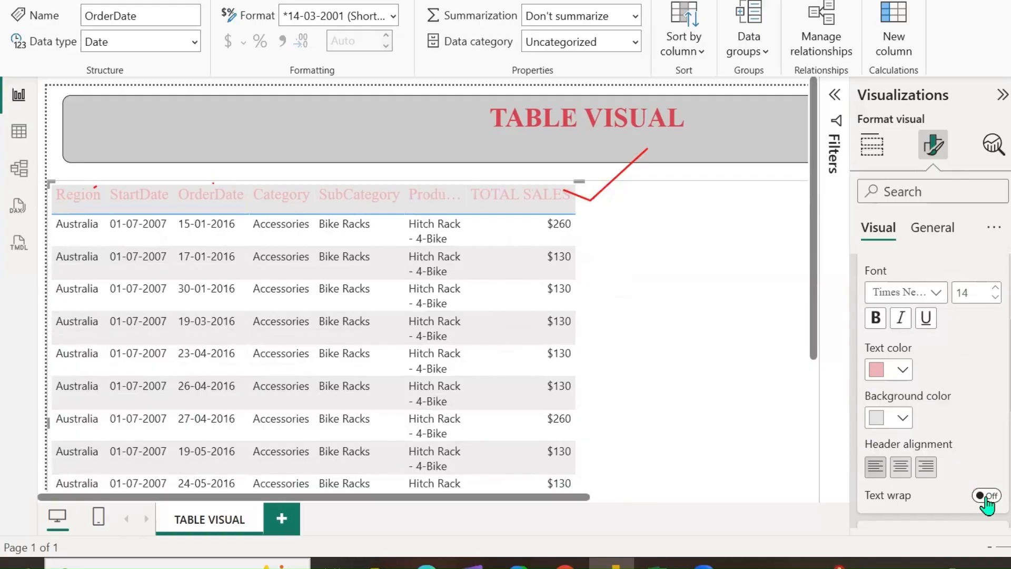
{"action": "left_click", "coordinate": [984, 498]}
Step: Expand the column header options to examine the auto-size width setting
{"action": "scroll", "coordinate": [926, 505], "scroll_direction": "down", "scroll_amount": 2}
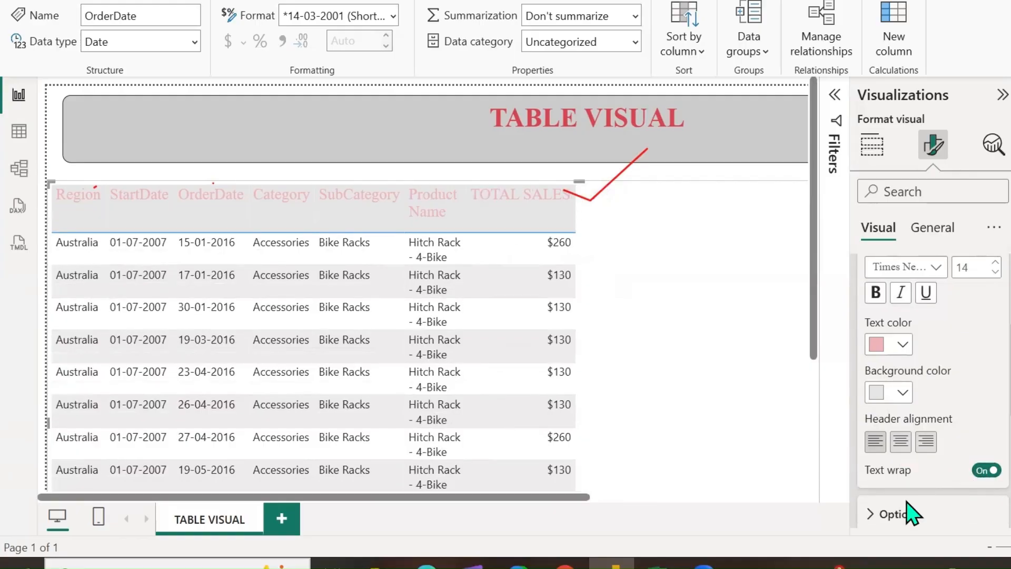
{"action": "left_click", "coordinate": [869, 452]}
{"action": "scroll", "coordinate": [922, 468], "scroll_direction": "down", "scroll_amount": 2}
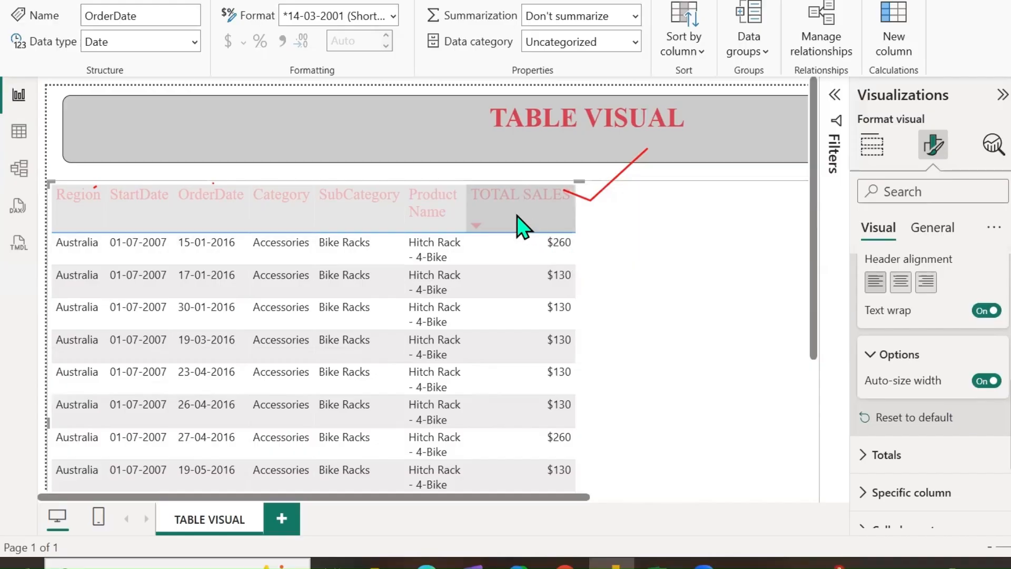
Step: Rename the ProductName field in the table to Product Name NEW
{"action": "left_click", "coordinate": [872, 144]}
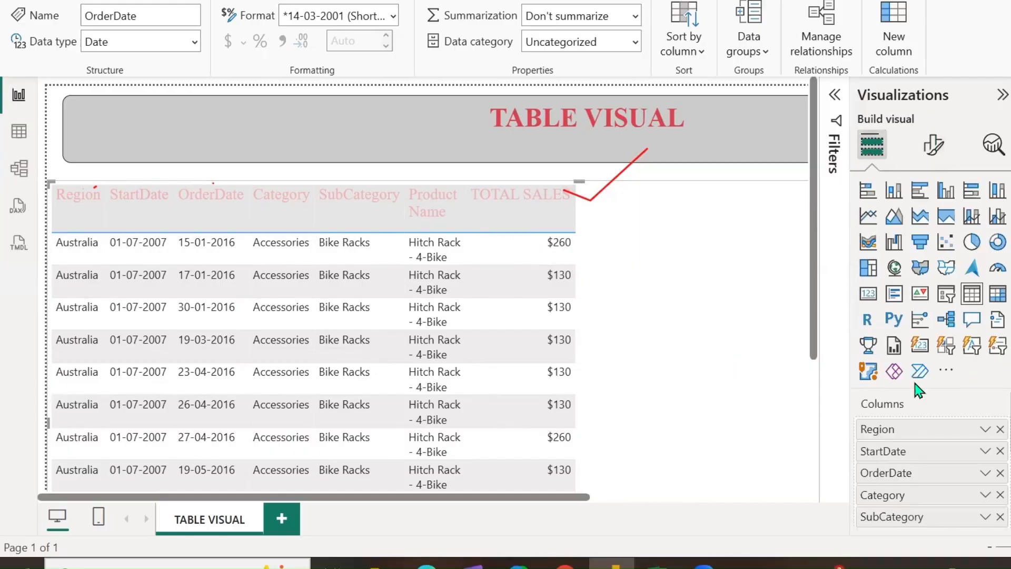
{"action": "scroll", "coordinate": [945, 424], "scroll_direction": "down", "scroll_amount": 2}
{"action": "double_click", "coordinate": [925, 444]}
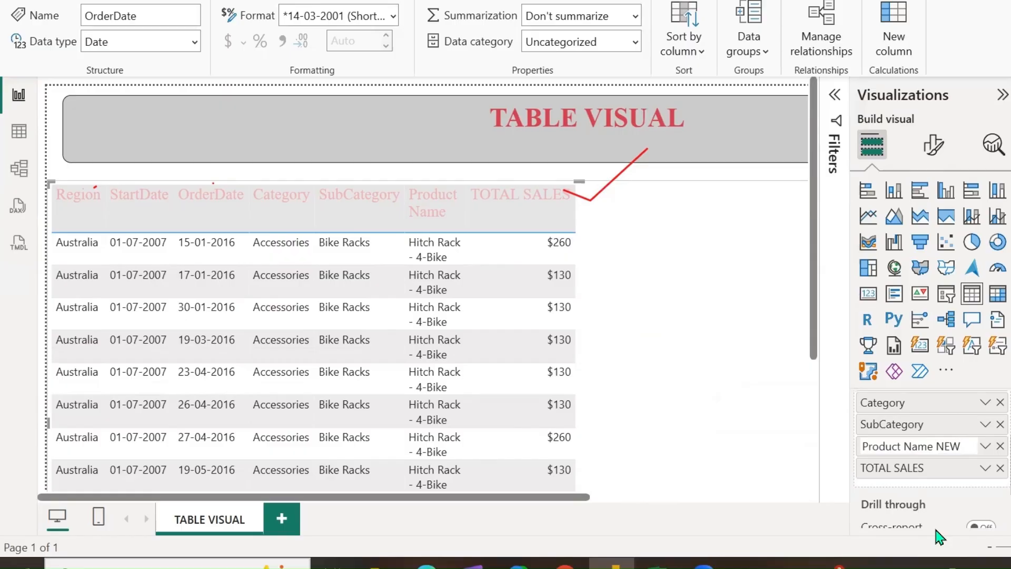
{"action": "key", "text": "Return"}
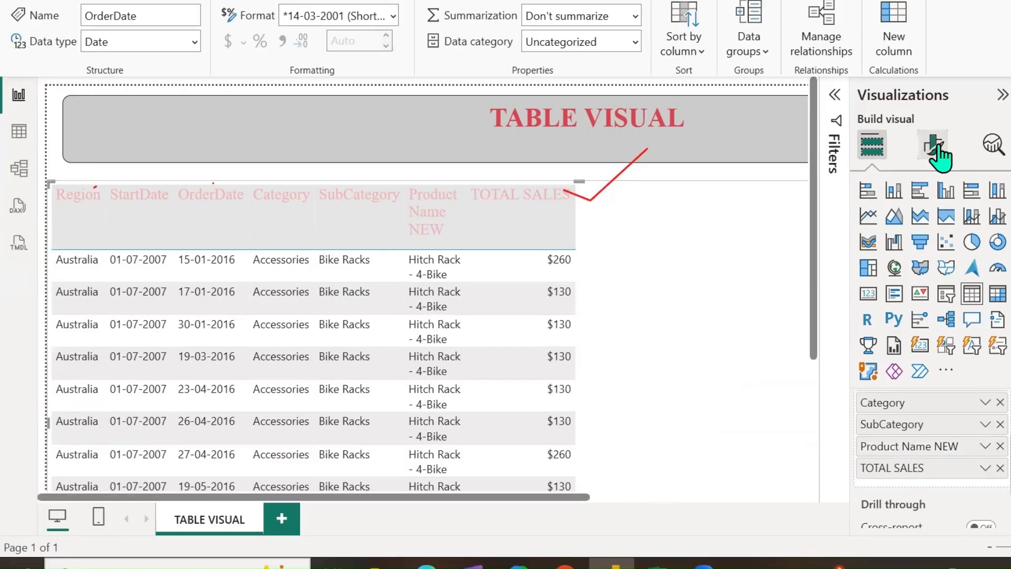
Step: Widen the Product Name NEW column to fit its header on one line, and rename the field Product Name NEW NN
{"action": "left_click_drag", "start_coordinate": [475, 215], "coordinate": [544, 228]}
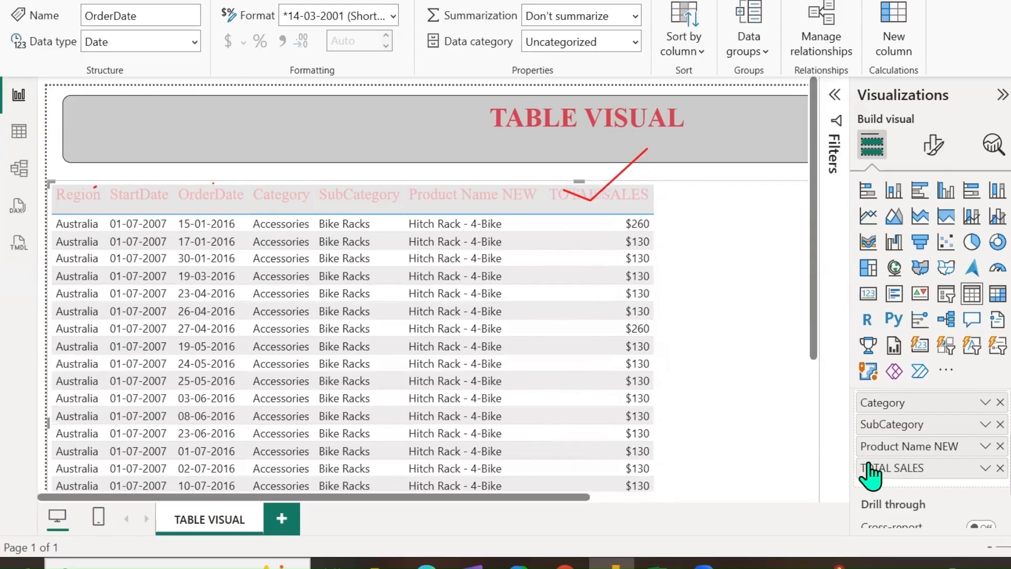
{"action": "double_click", "coordinate": [946, 448]}
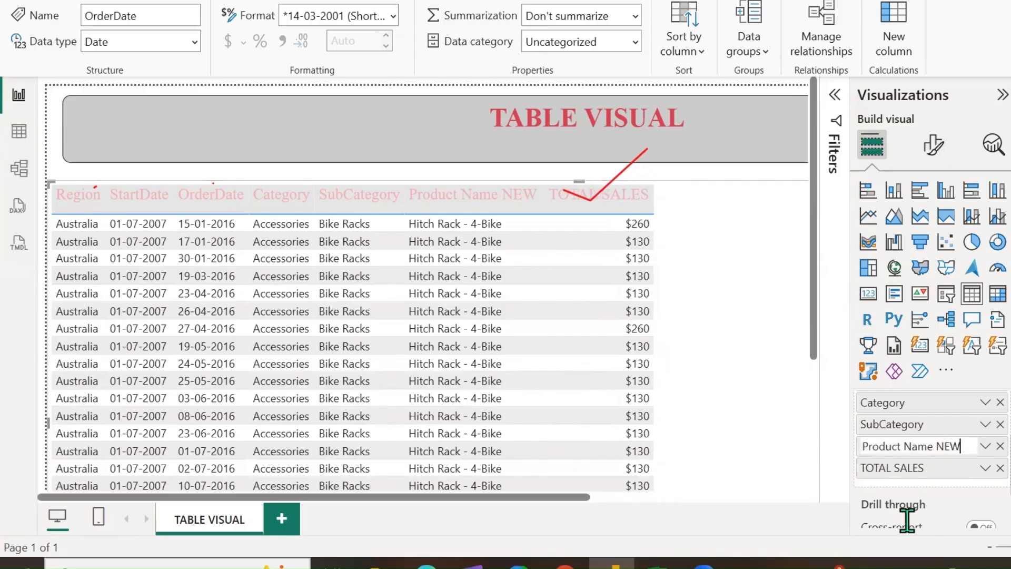
{"action": "key", "text": "Return"}
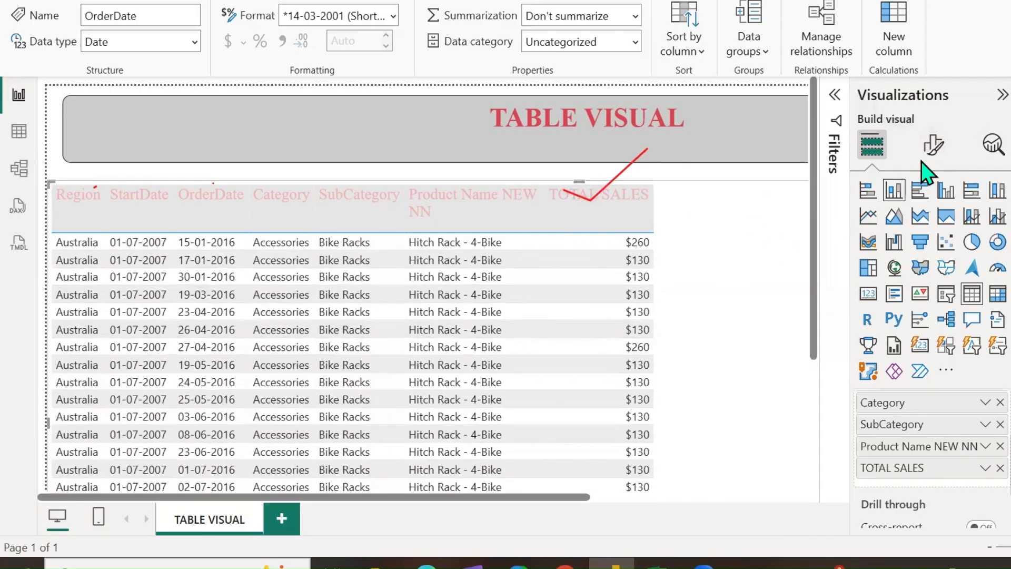
Step: Turn off auto-size width in the column header options
{"action": "left_click", "coordinate": [932, 146]}
{"action": "scroll", "coordinate": [932, 394], "scroll_direction": "down", "scroll_amount": 3}
{"action": "scroll", "coordinate": [866, 395], "scroll_direction": "up", "scroll_amount": 3}
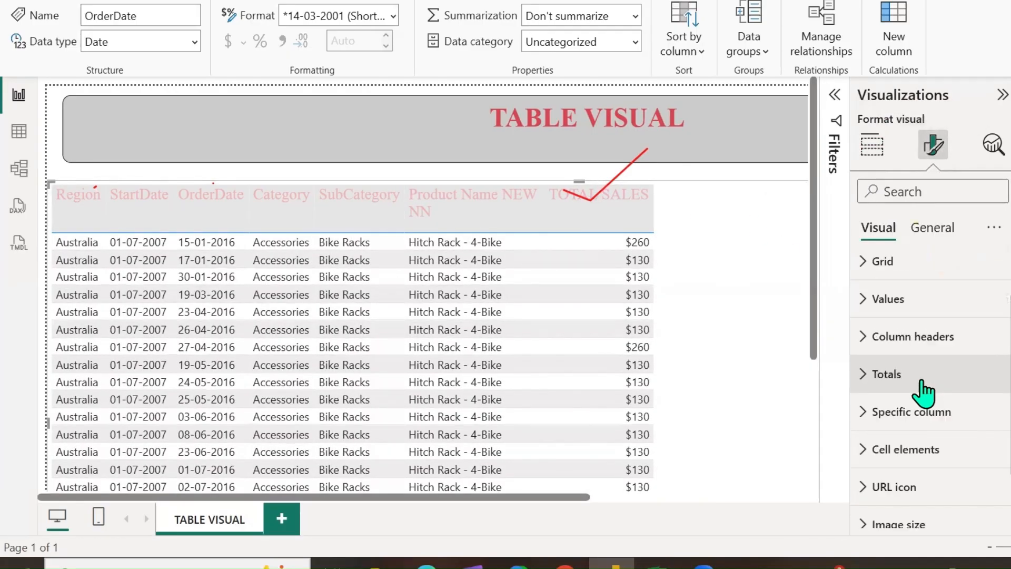
{"action": "left_click", "coordinate": [865, 392]}
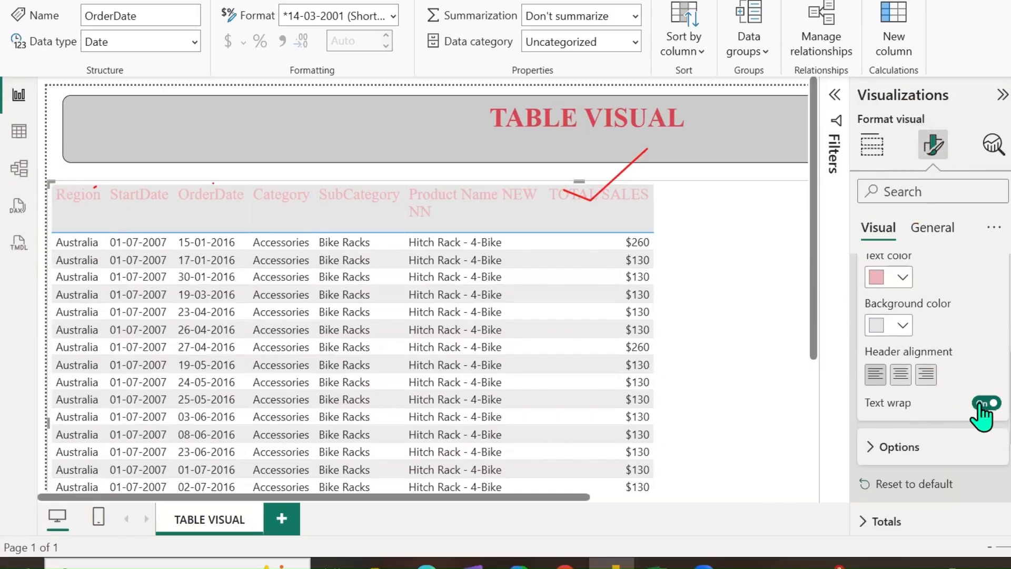
{"action": "scroll", "coordinate": [884, 416], "scroll_direction": "down", "scroll_amount": 3}
{"action": "scroll", "coordinate": [883, 337], "scroll_direction": "up", "scroll_amount": 2}
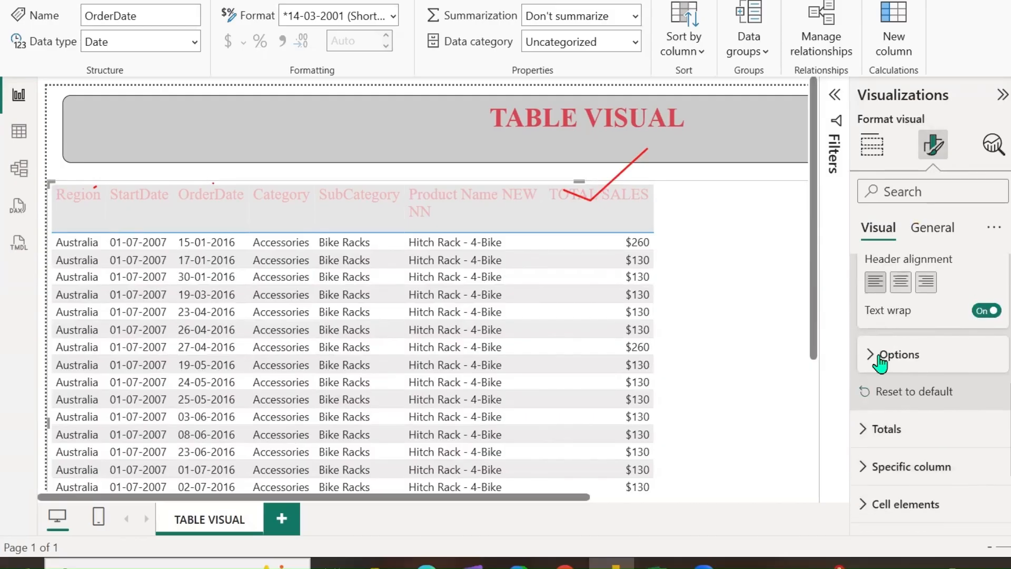
{"action": "left_click", "coordinate": [871, 355]}
{"action": "scroll", "coordinate": [958, 363], "scroll_direction": "down", "scroll_amount": 2}
{"action": "left_click", "coordinate": [984, 289]}
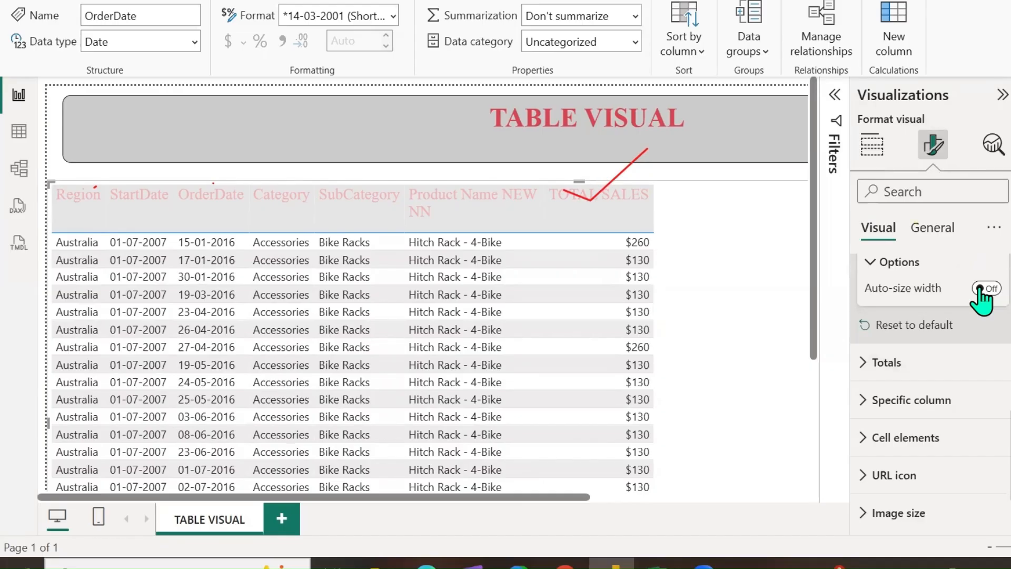
Step: Sort the table by TOTAL SALES in descending order, and widen the Product Name NEW NN column to fit its header on one line
{"action": "left_click", "coordinate": [545, 208]}
{"action": "left_click_drag", "start_coordinate": [544, 208], "coordinate": [577, 206]}
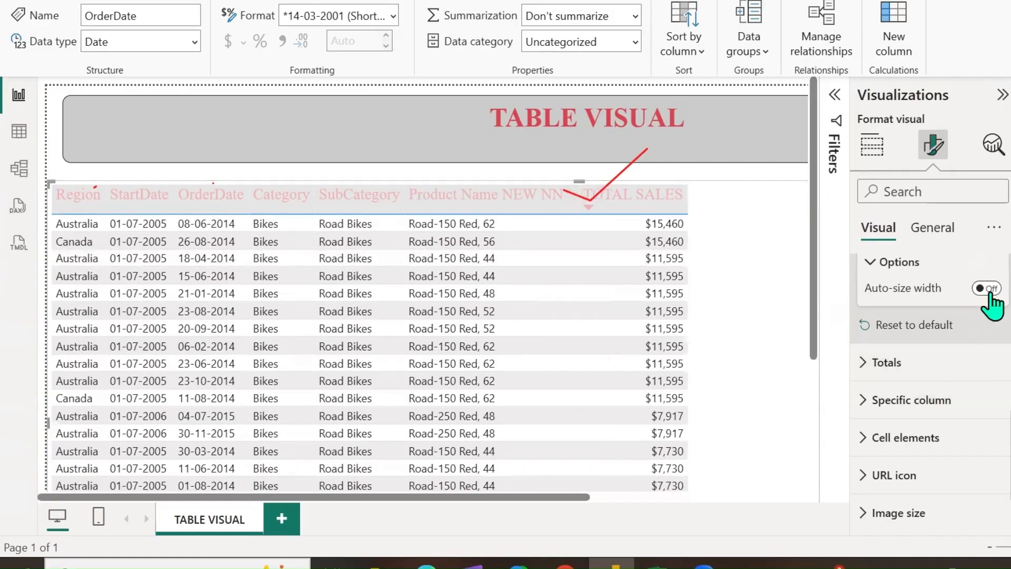
Step: Shorten the product name field's name in the table to Product Name NEW
{"action": "left_click", "coordinate": [872, 144]}
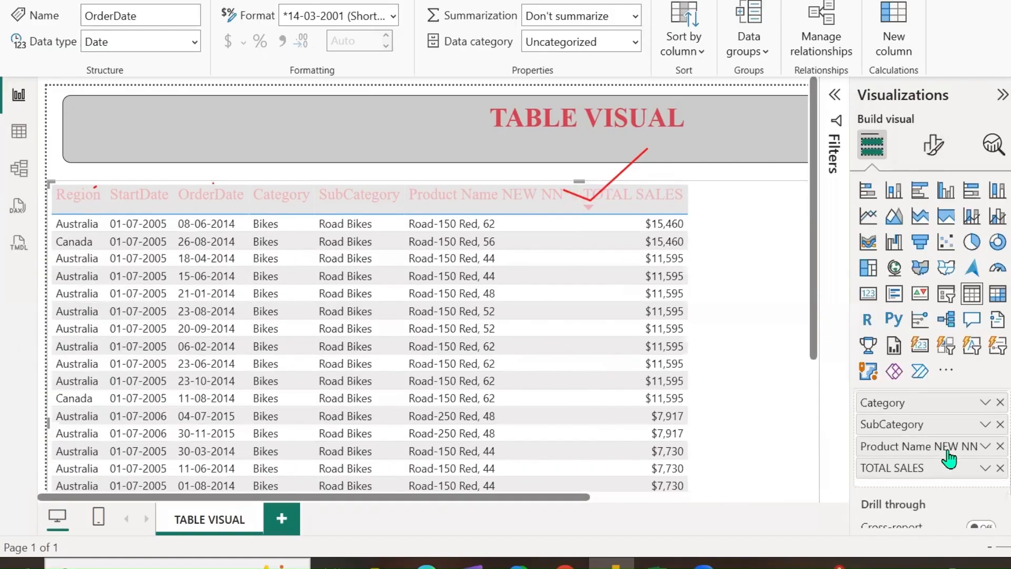
{"action": "double_click", "coordinate": [947, 453]}
{"action": "key", "text": "BackSpace"}
{"action": "key", "text": "BackSpace"}
{"action": "key", "text": "Return"}
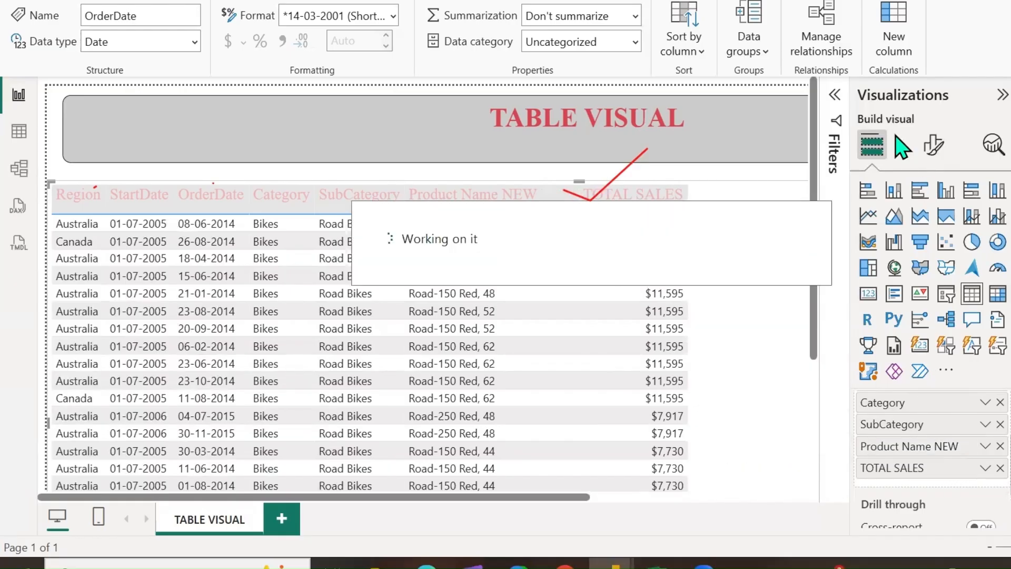
Step: Turn auto-size width back on in the column header options
{"action": "left_click", "coordinate": [933, 145]}
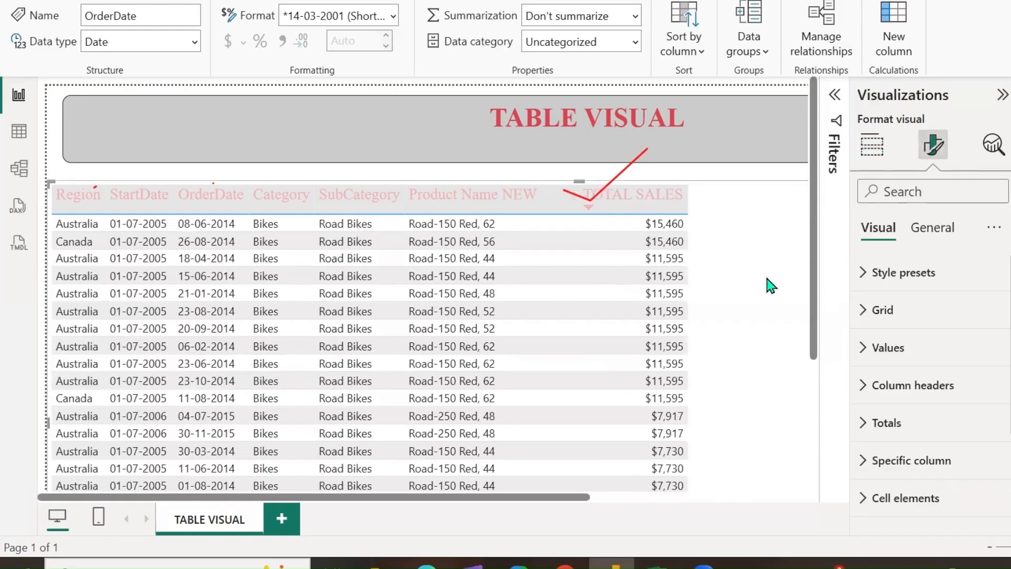
{"action": "left_click", "coordinate": [869, 386]}
{"action": "scroll", "coordinate": [942, 378], "scroll_direction": "down", "scroll_amount": 5}
{"action": "left_click", "coordinate": [877, 451]}
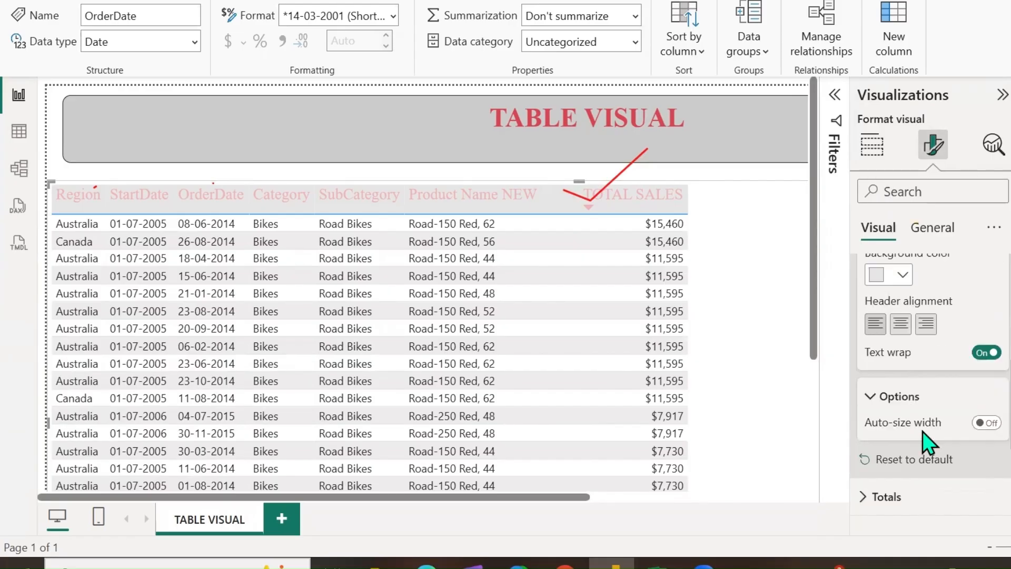
{"action": "scroll", "coordinate": [914, 434], "scroll_direction": "down", "scroll_amount": 1}
{"action": "left_click", "coordinate": [986, 380]}
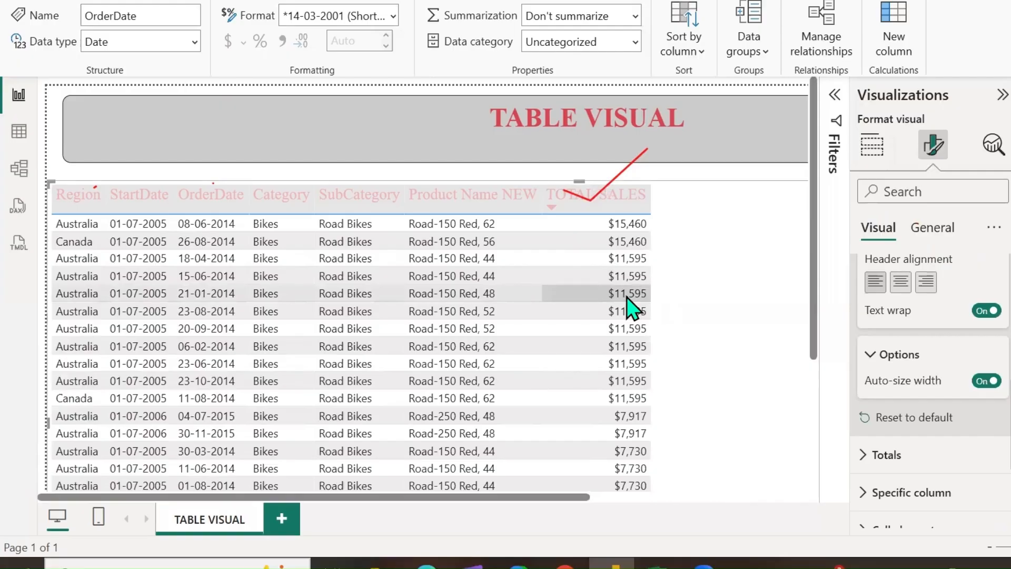
Step: Reset the column header settings to default and collapse them
{"action": "left_click", "coordinate": [901, 416]}
{"action": "scroll", "coordinate": [914, 412], "scroll_direction": "down", "scroll_amount": 2}
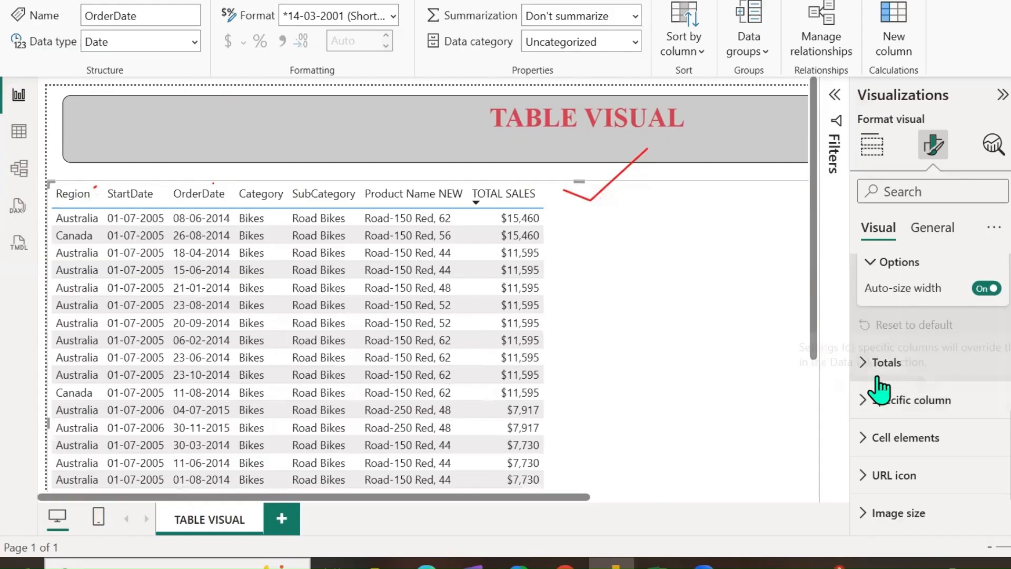
{"action": "scroll", "coordinate": [907, 345], "scroll_direction": "up", "scroll_amount": 5}
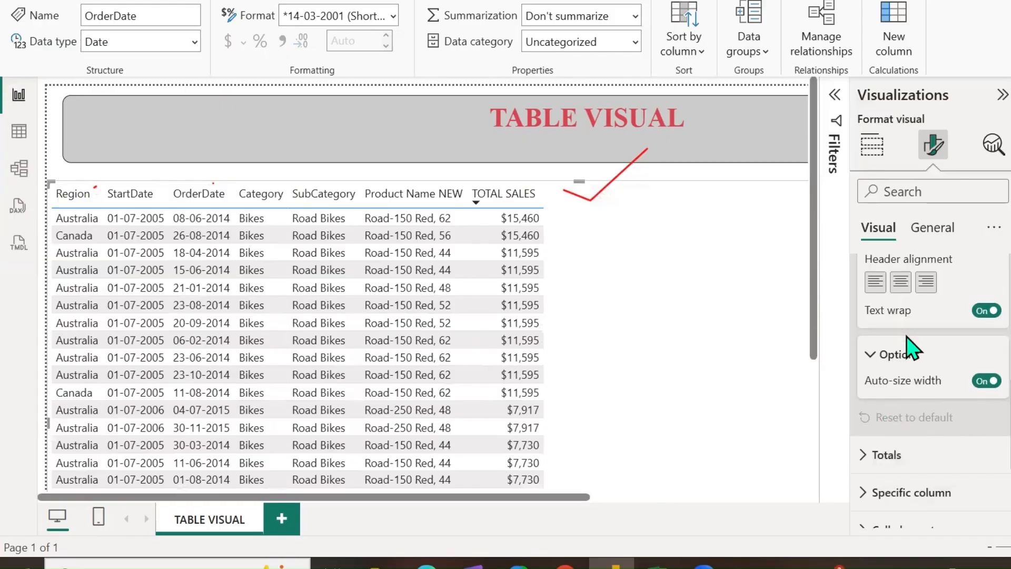
{"action": "left_click", "coordinate": [852, 292]}
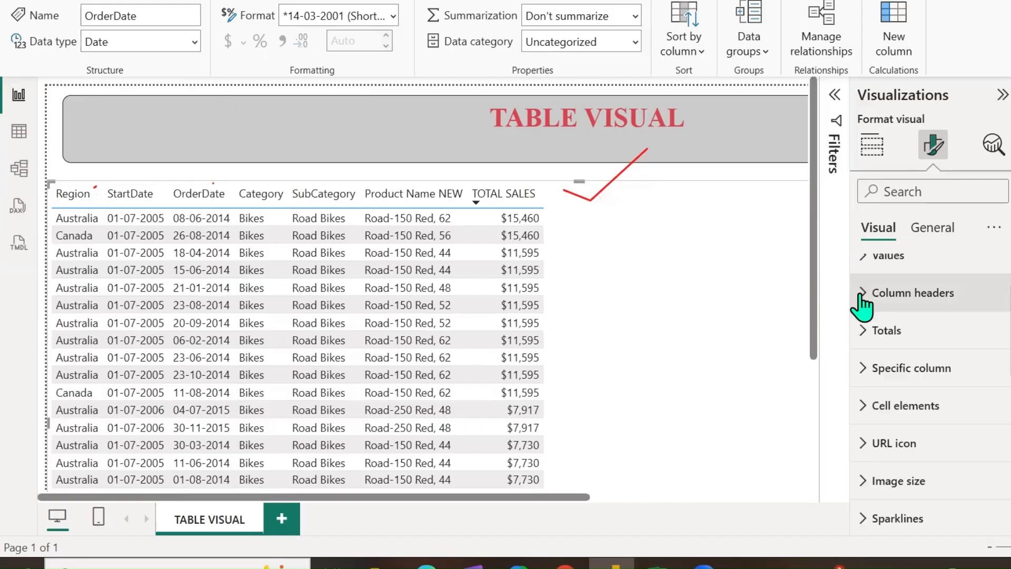
Step: Expand the table's totals settings and examine the total row at the end of the table
{"action": "left_click", "coordinate": [859, 332]}
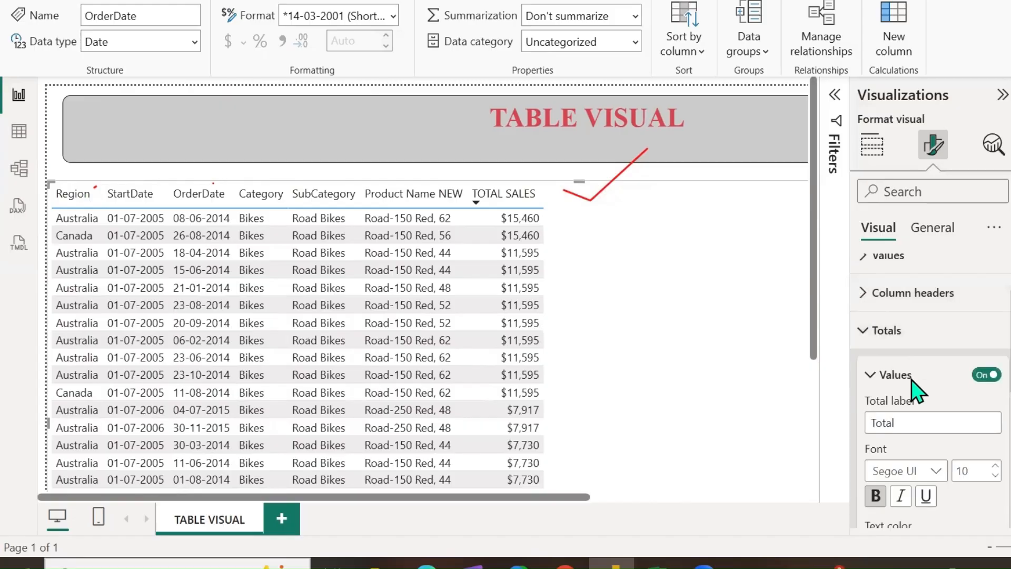
{"action": "scroll", "coordinate": [895, 337], "scroll_direction": "down", "scroll_amount": 2}
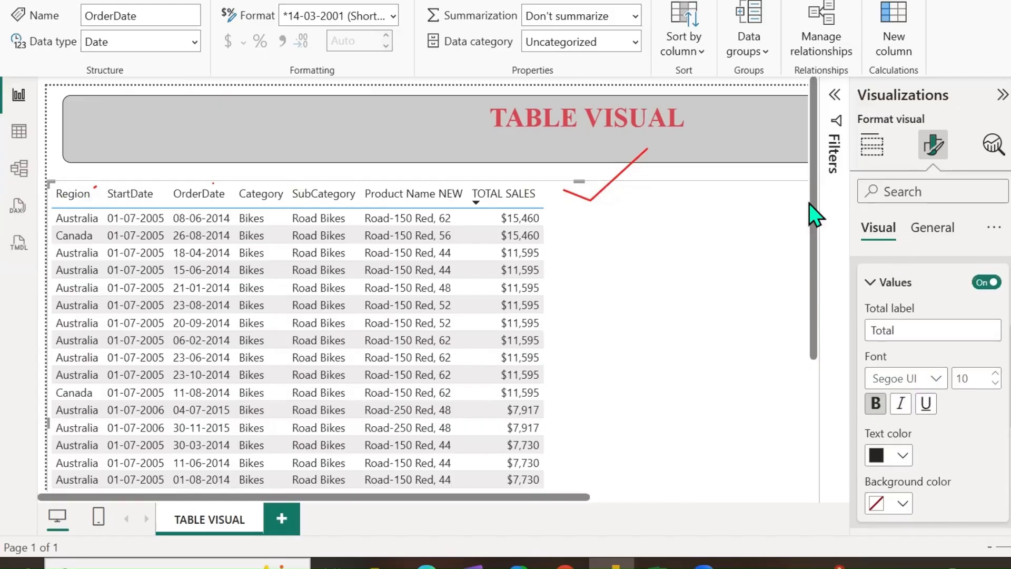
{"action": "left_click_drag", "start_coordinate": [814, 226], "coordinate": [811, 368]}
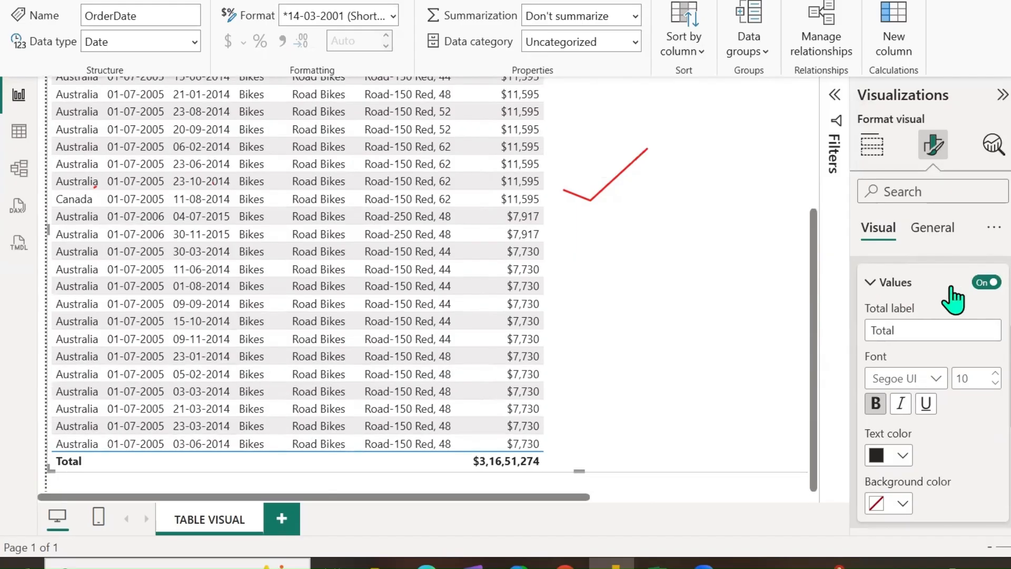
Step: Try turning the table's total values off, check the last rows, and turn the totals back on
{"action": "left_click", "coordinate": [983, 283]}
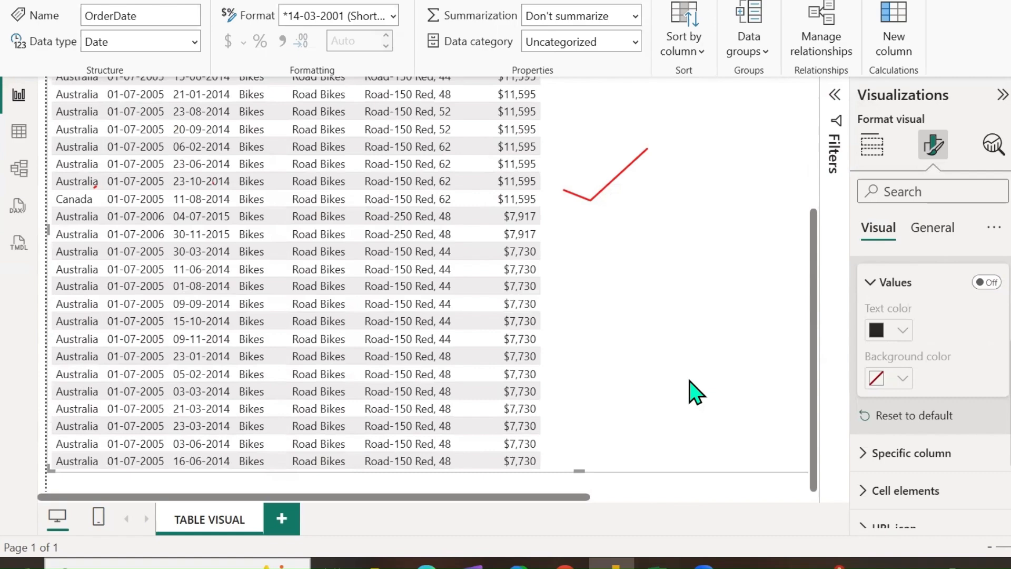
{"action": "scroll", "coordinate": [582, 420], "scroll_direction": "down", "scroll_amount": 15}
{"action": "scroll", "coordinate": [583, 421], "scroll_direction": "down", "scroll_amount": 5}
{"action": "left_click", "coordinate": [985, 284]}
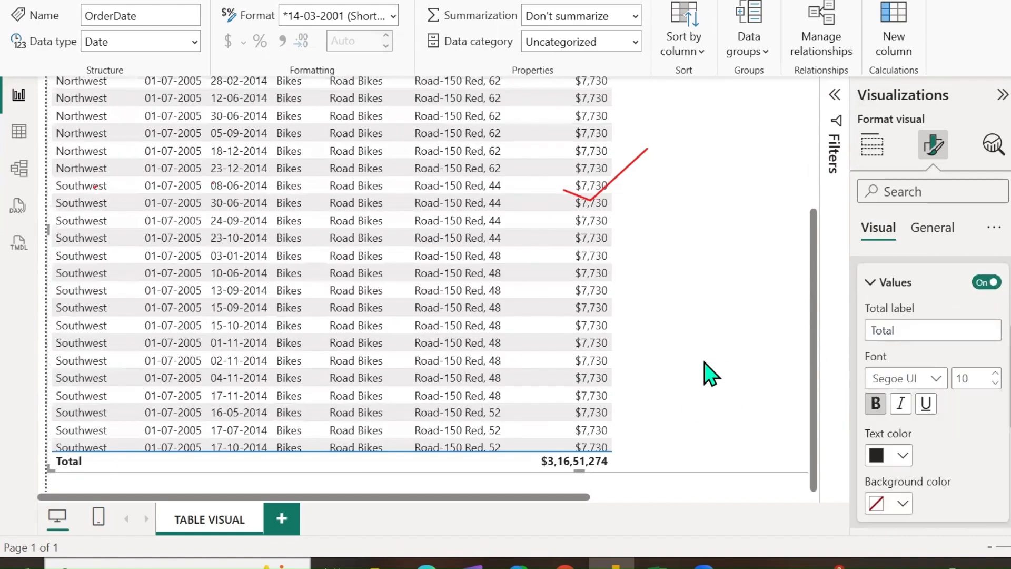
Step: Change the total row's label to TOTAL SALES and set its font to Times New Roman
{"action": "scroll", "coordinate": [714, 374], "scroll_direction": "down", "scroll_amount": 6}
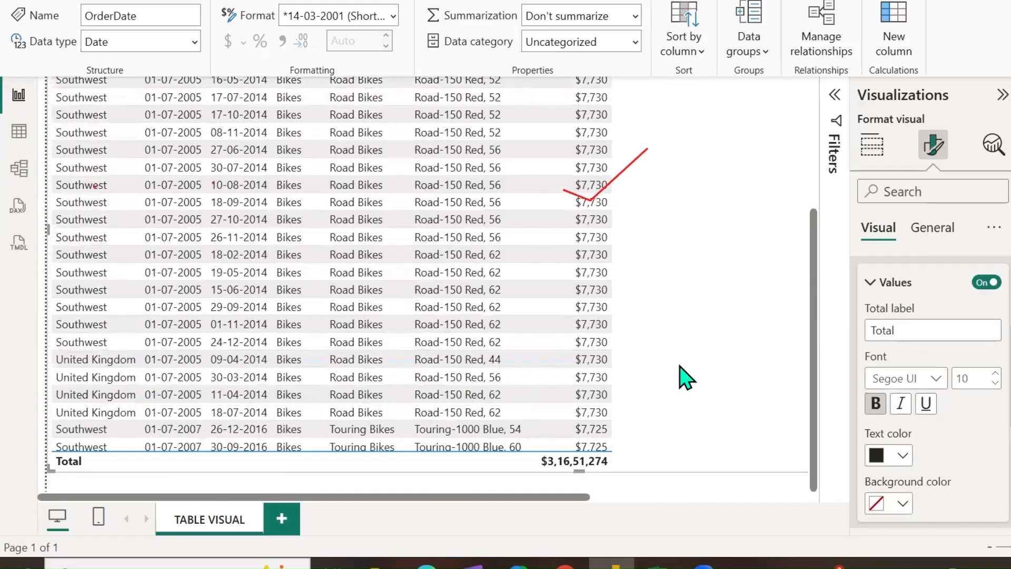
{"action": "scroll", "coordinate": [684, 376], "scroll_direction": "down", "scroll_amount": 10}
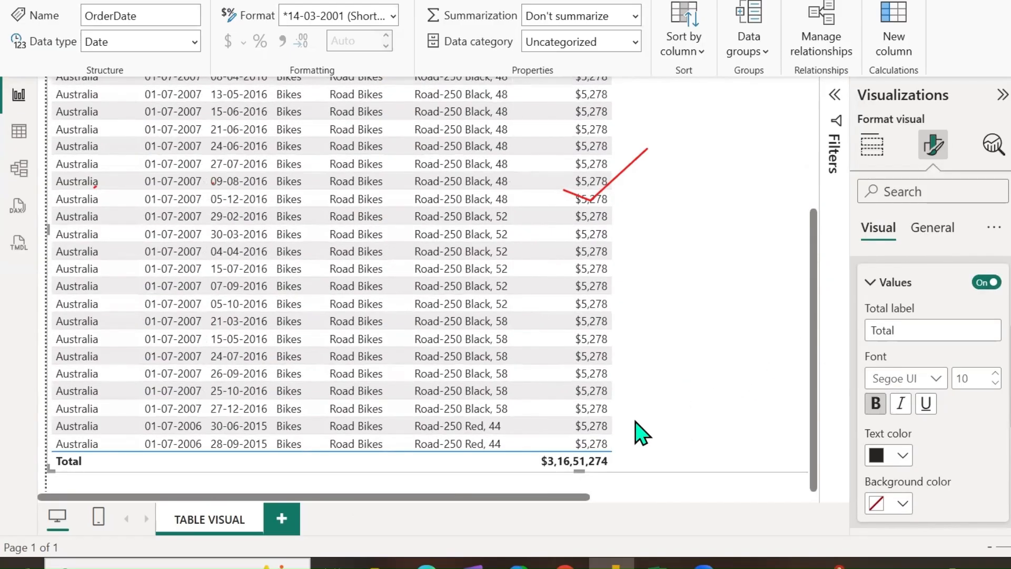
{"action": "left_click", "coordinate": [907, 331]}
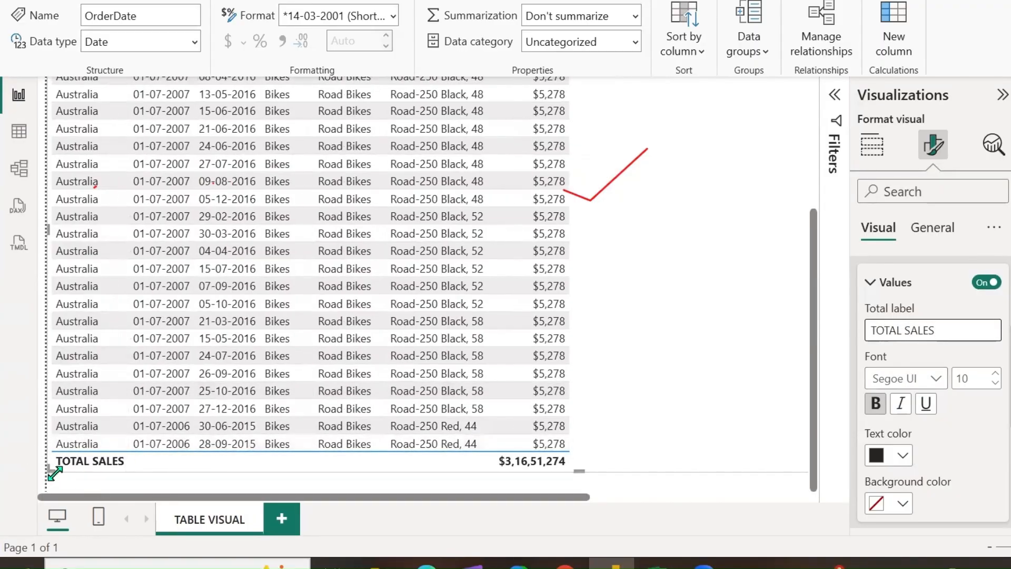
{"action": "left_click", "coordinate": [927, 378]}
{"action": "left_click", "coordinate": [927, 349]}
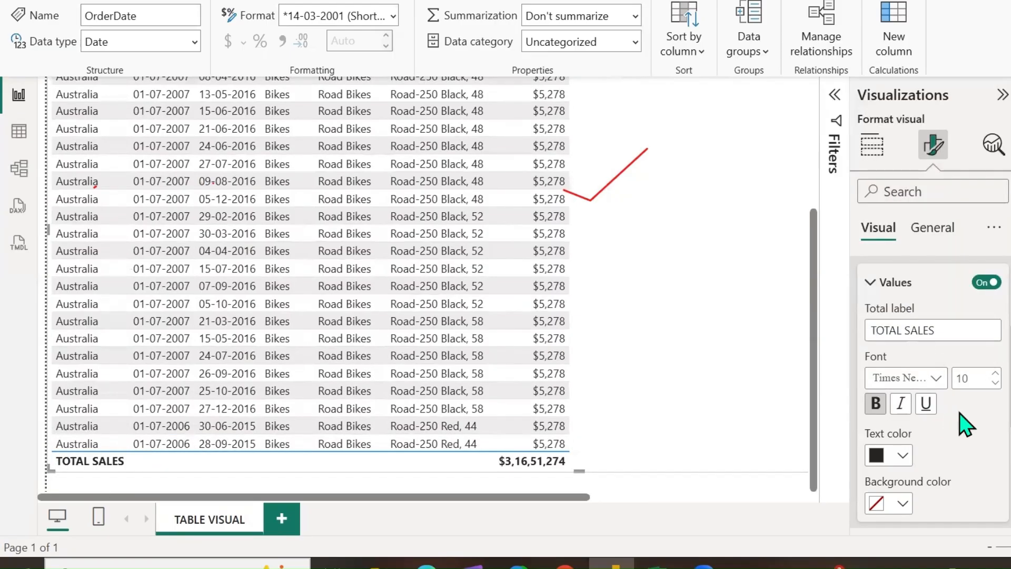
Step: Set the total row's font size to 15 and make its text italic and underlined
{"action": "left_click", "coordinate": [994, 374]}
{"action": "left_click", "coordinate": [994, 374]}
{"action": "scroll", "coordinate": [972, 424], "scroll_direction": "down", "scroll_amount": 2}
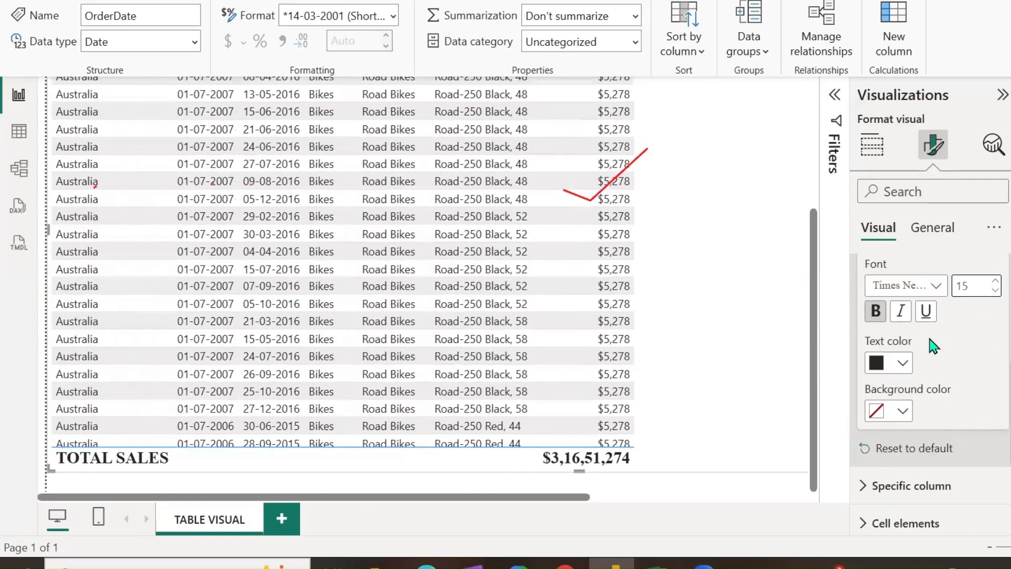
{"action": "left_click", "coordinate": [900, 312]}
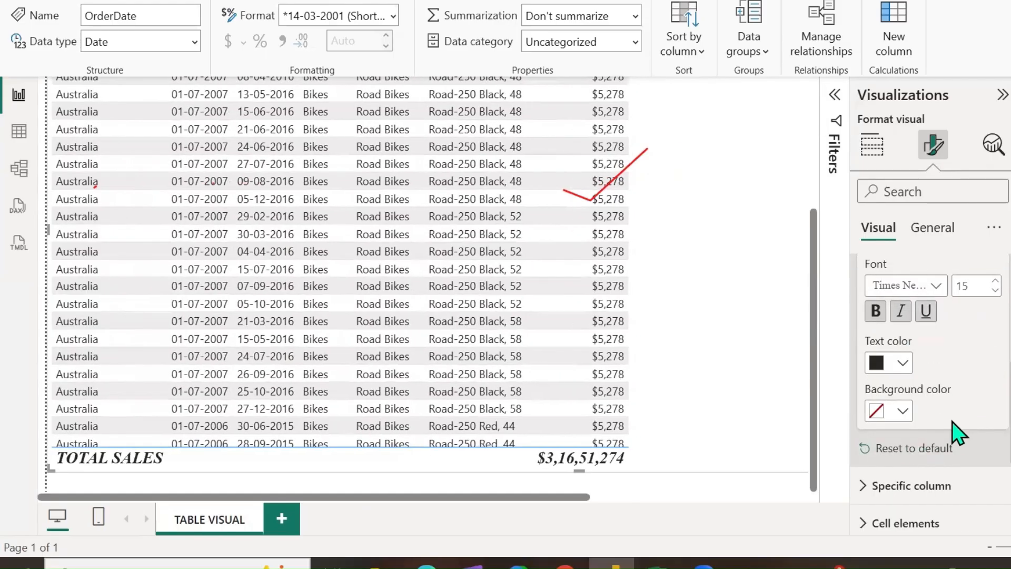
Step: Give the total row dark blue text and a light pink background
{"action": "left_click", "coordinate": [902, 364]}
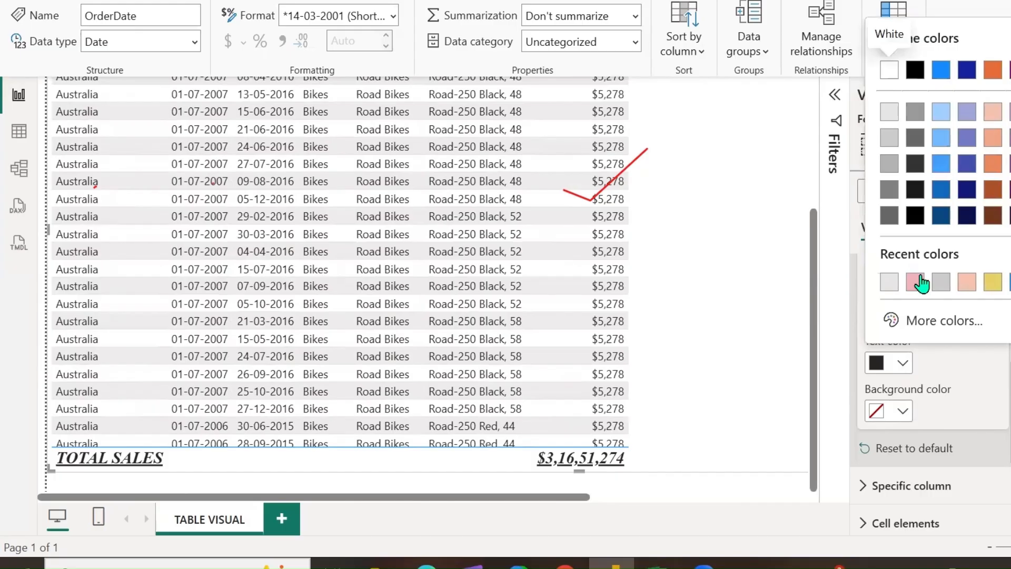
{"action": "left_click", "coordinate": [941, 214]}
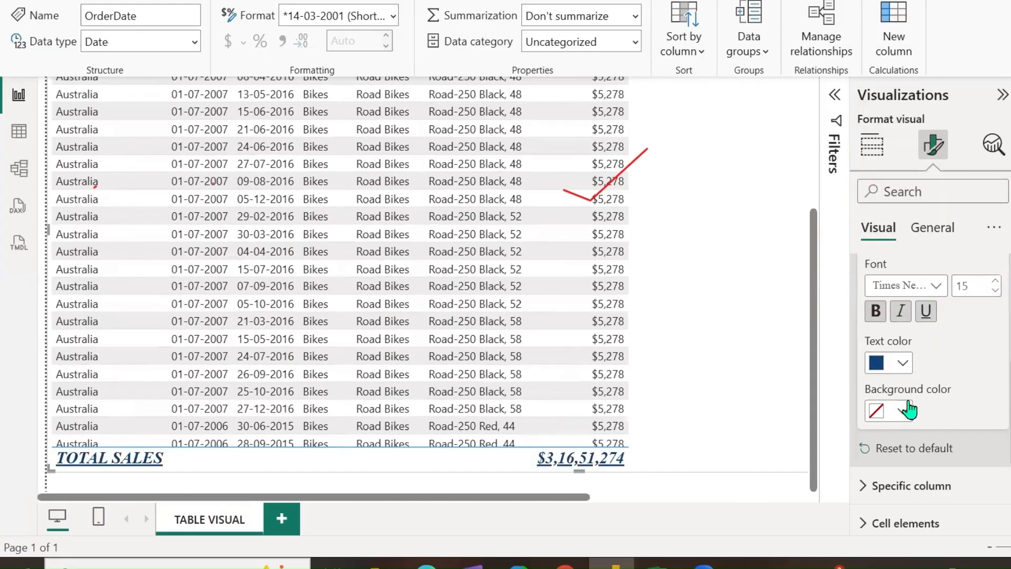
{"action": "left_click", "coordinate": [904, 413]}
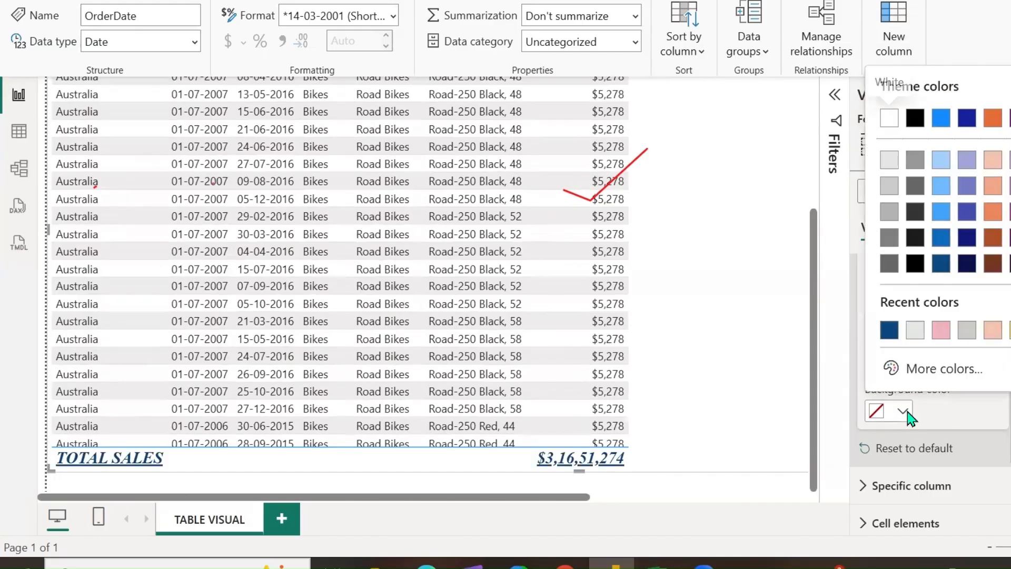
{"action": "left_click", "coordinate": [938, 337]}
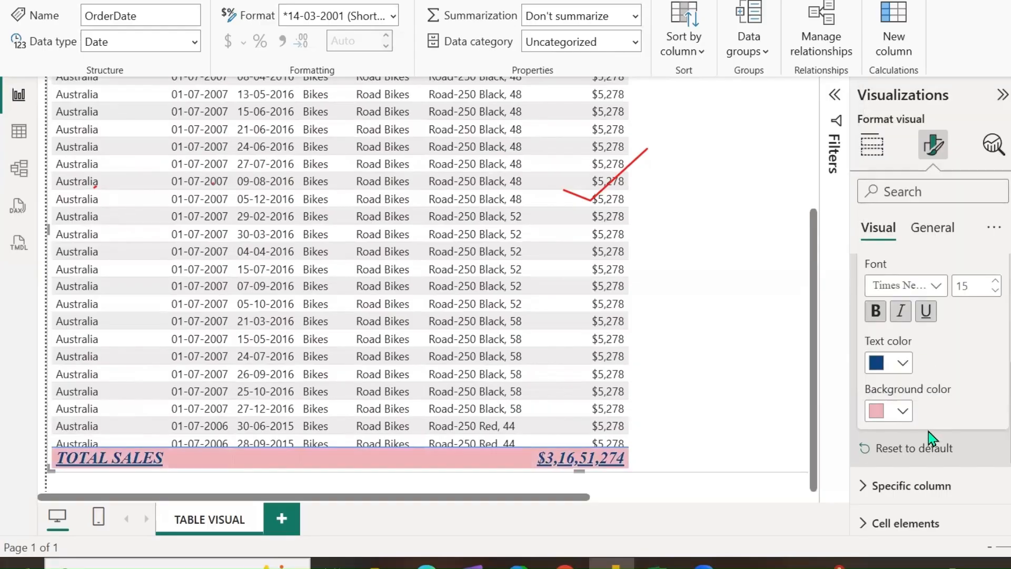
Step: Reset the table's totals settings to default and collapse them
{"action": "scroll", "coordinate": [928, 434], "scroll_direction": "down", "scroll_amount": 2}
{"action": "left_click", "coordinate": [910, 359]}
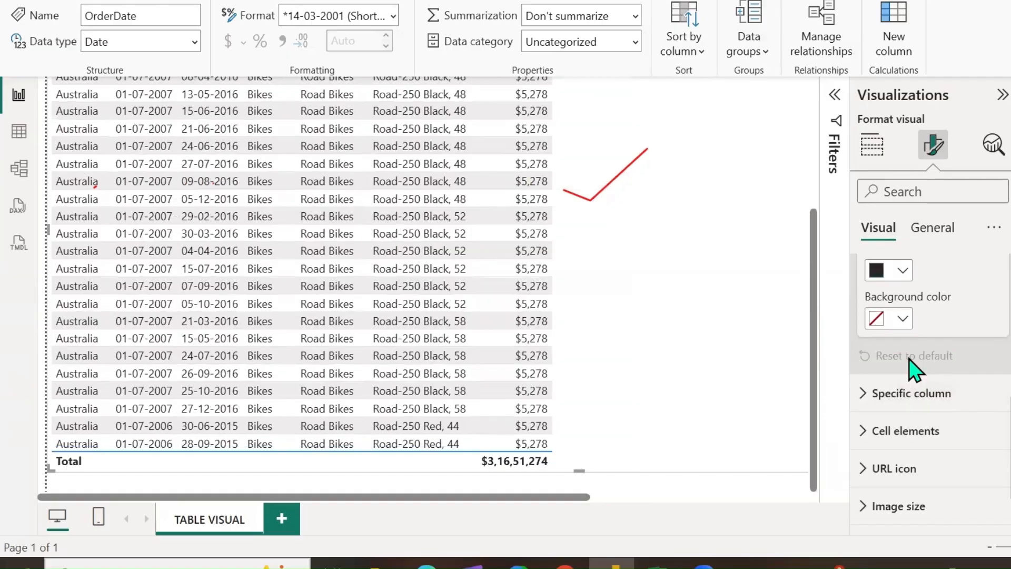
{"action": "scroll", "coordinate": [927, 342], "scroll_direction": "up", "scroll_amount": 3}
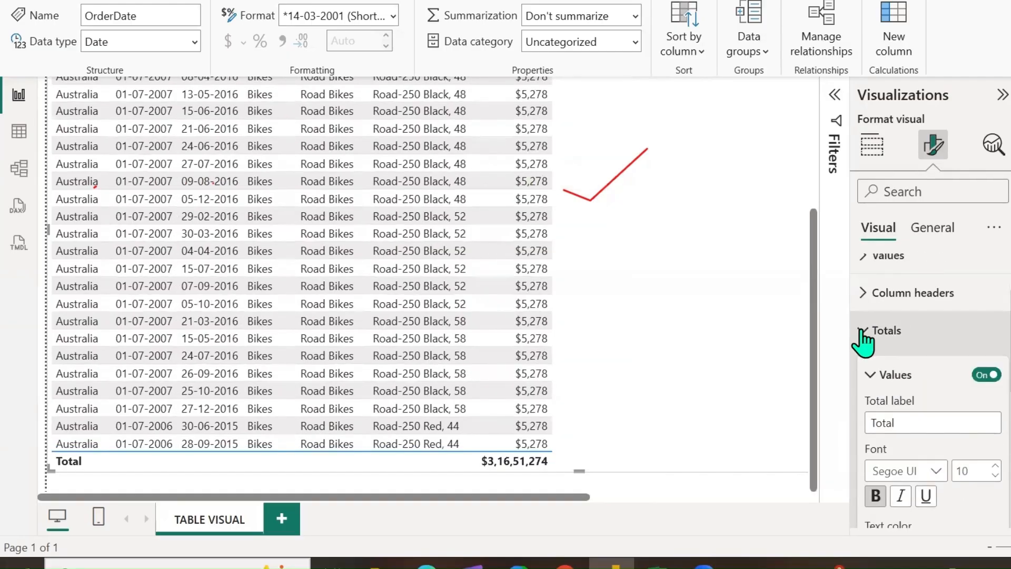
{"action": "left_click", "coordinate": [863, 342]}
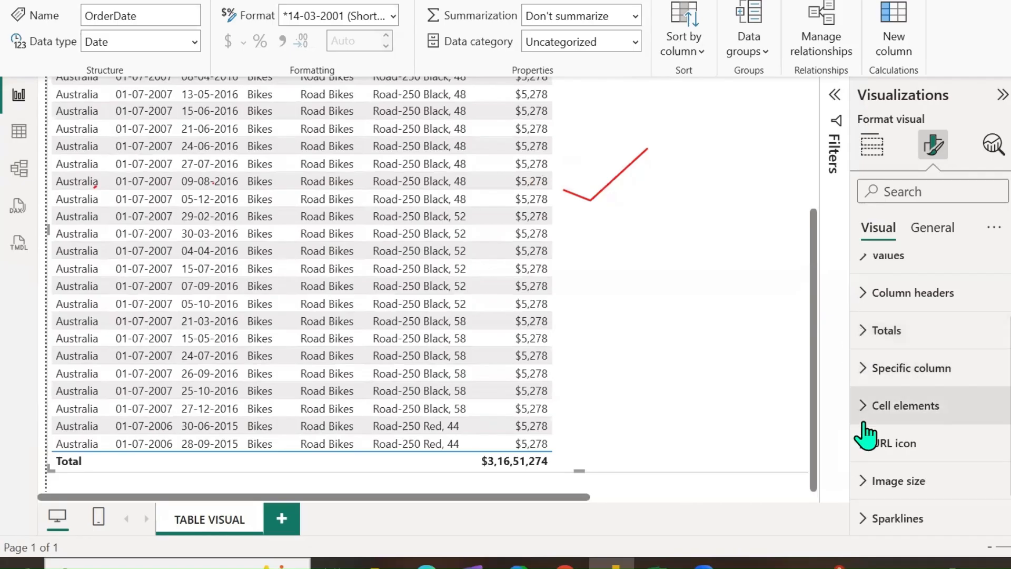
Step: Expand the specific column settings and examine the available series, the apply-to switches and the value options for Region
{"action": "left_click", "coordinate": [864, 369]}
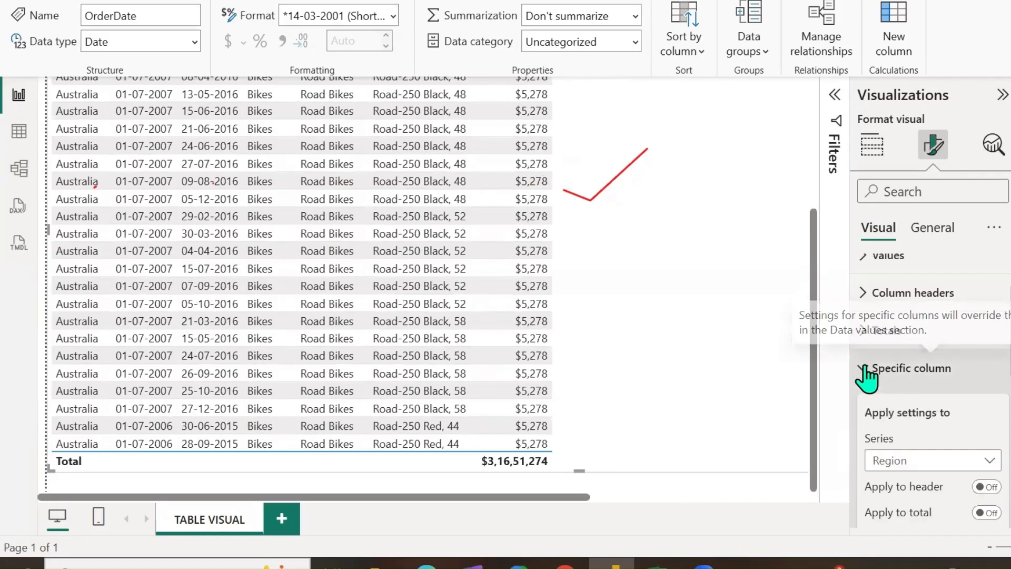
{"action": "scroll", "coordinate": [895, 382], "scroll_direction": "down", "scroll_amount": 3}
{"action": "scroll", "coordinate": [927, 413], "scroll_direction": "up", "scroll_amount": 2}
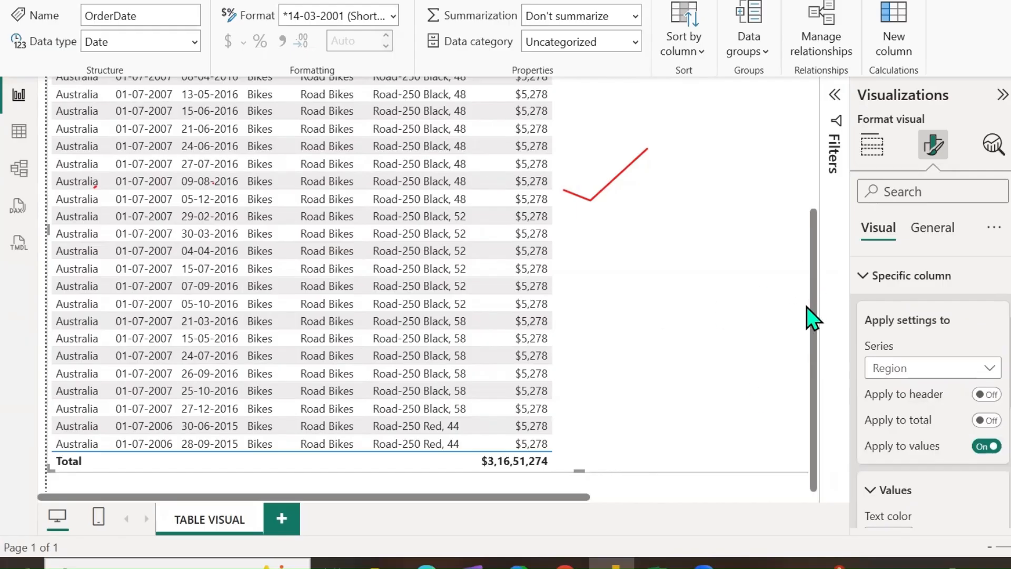
{"action": "left_click_drag", "start_coordinate": [818, 313], "coordinate": [817, 179]}
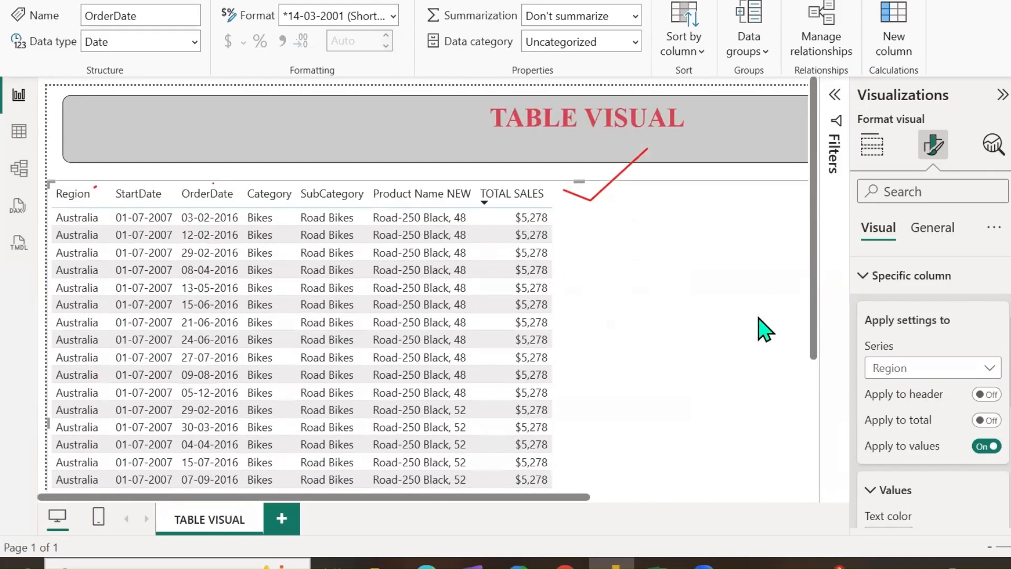
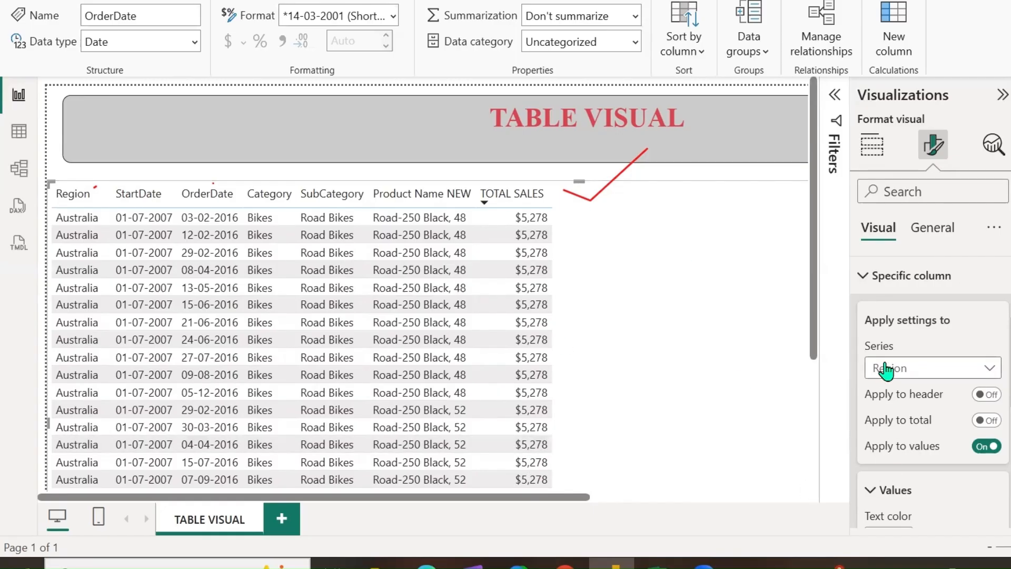
{"action": "left_click", "coordinate": [990, 369]}
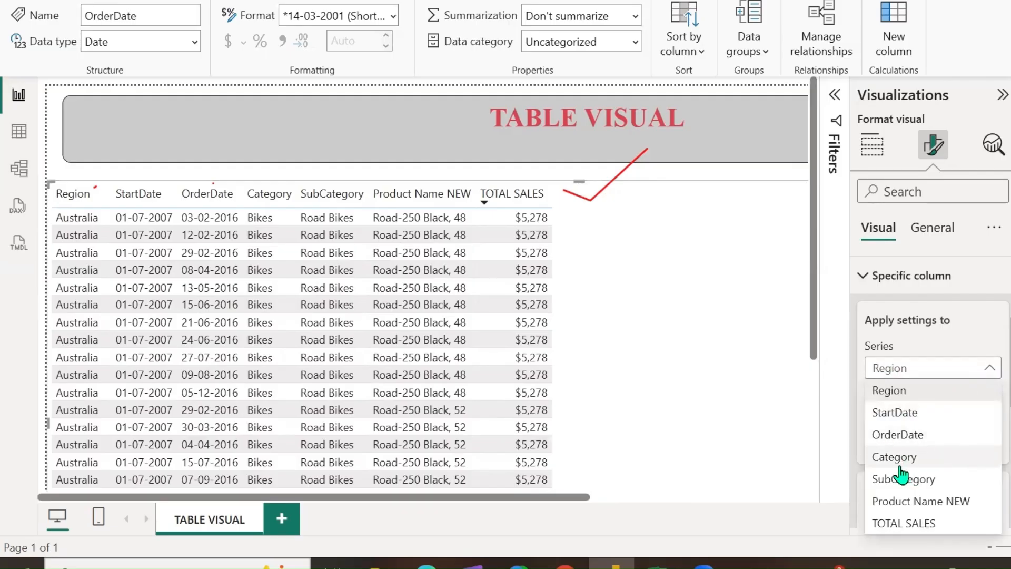
{"action": "left_click", "coordinate": [928, 341]}
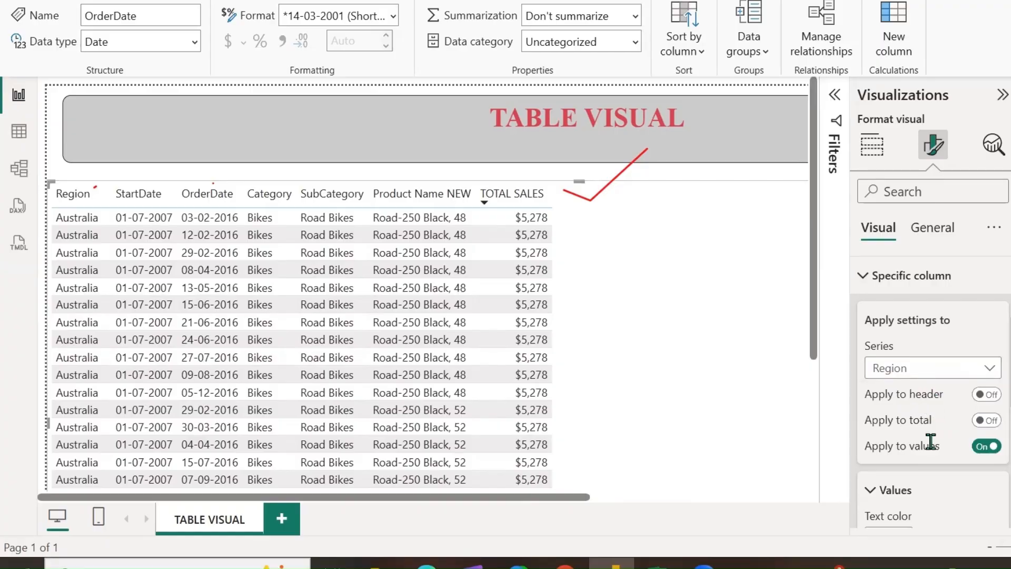
{"action": "scroll", "coordinate": [931, 441], "scroll_direction": "down", "scroll_amount": 2}
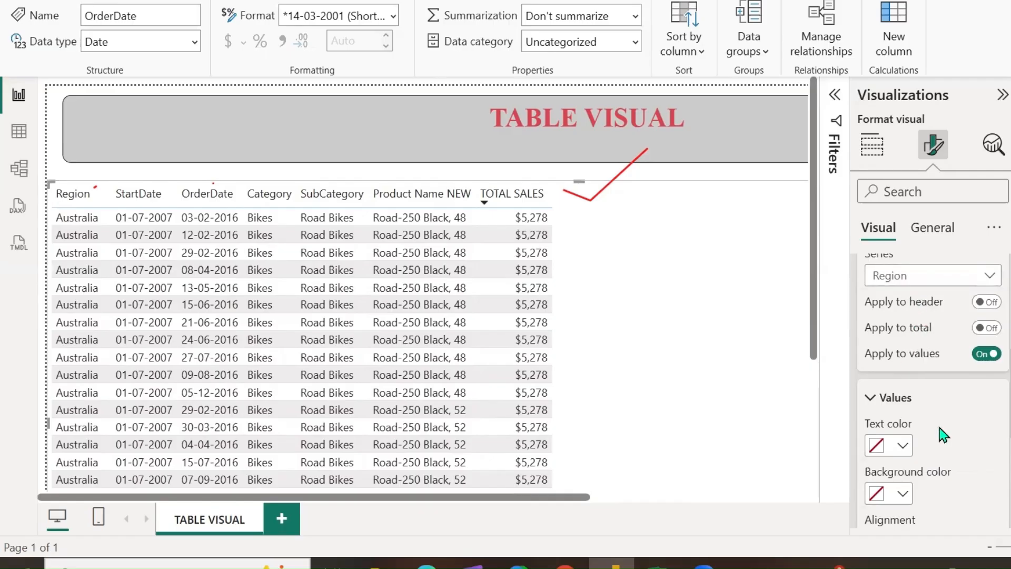
{"action": "scroll", "coordinate": [943, 431], "scroll_direction": "down", "scroll_amount": 2}
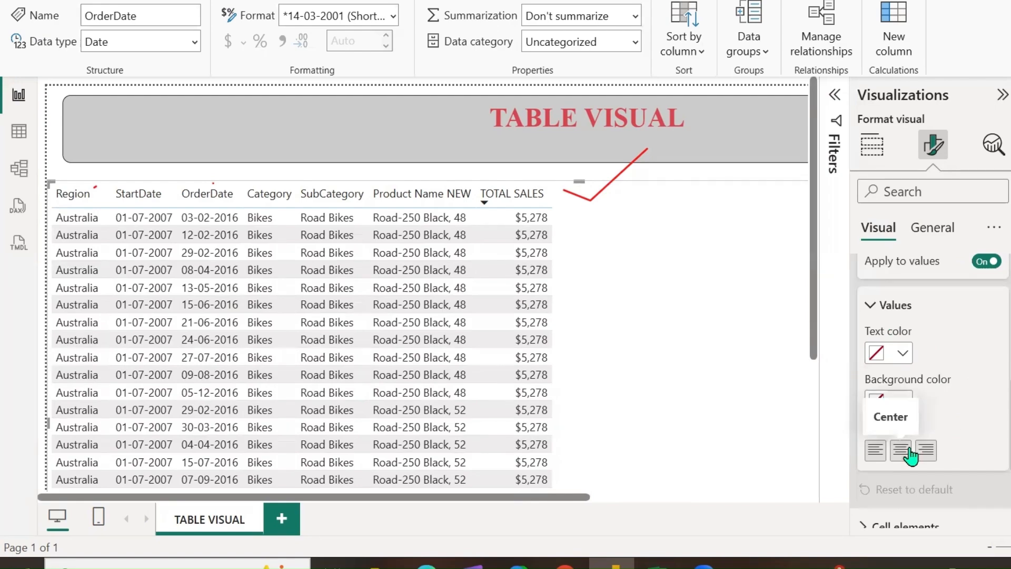
{"action": "scroll", "coordinate": [941, 406], "scroll_direction": "up", "scroll_amount": 2}
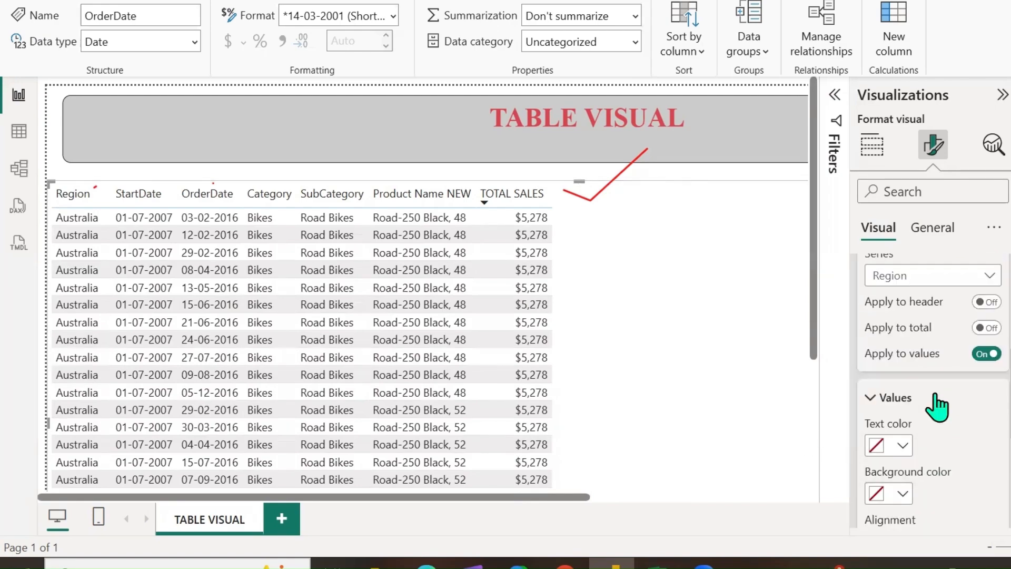
Step: Choose TOTAL SALES as the series for the specific column settings and set its values' text color to dark purple
{"action": "left_click", "coordinate": [988, 285]}
{"action": "left_click", "coordinate": [912, 431]}
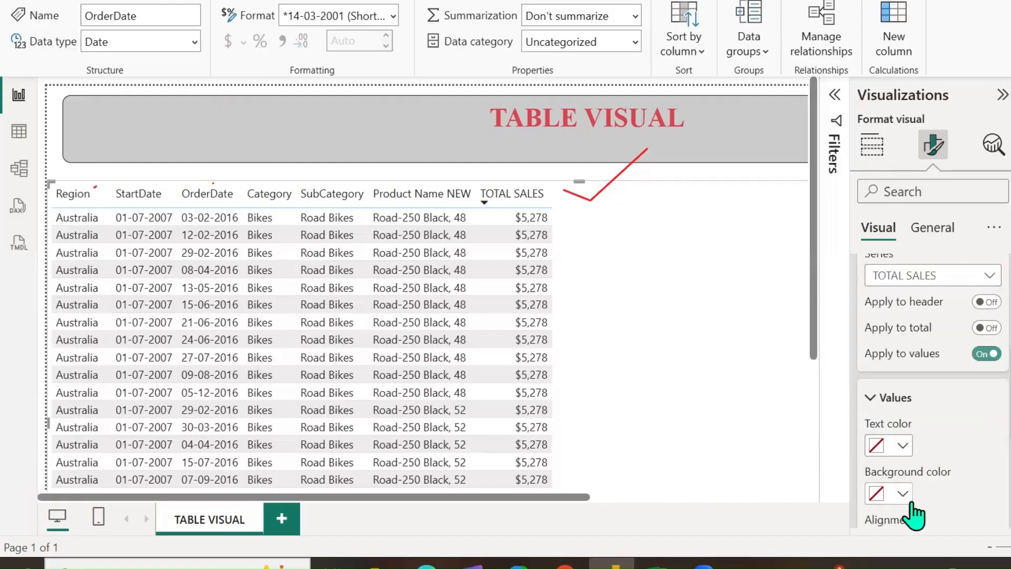
{"action": "scroll", "coordinate": [974, 458], "scroll_direction": "down", "scroll_amount": 2}
{"action": "left_click", "coordinate": [901, 355]}
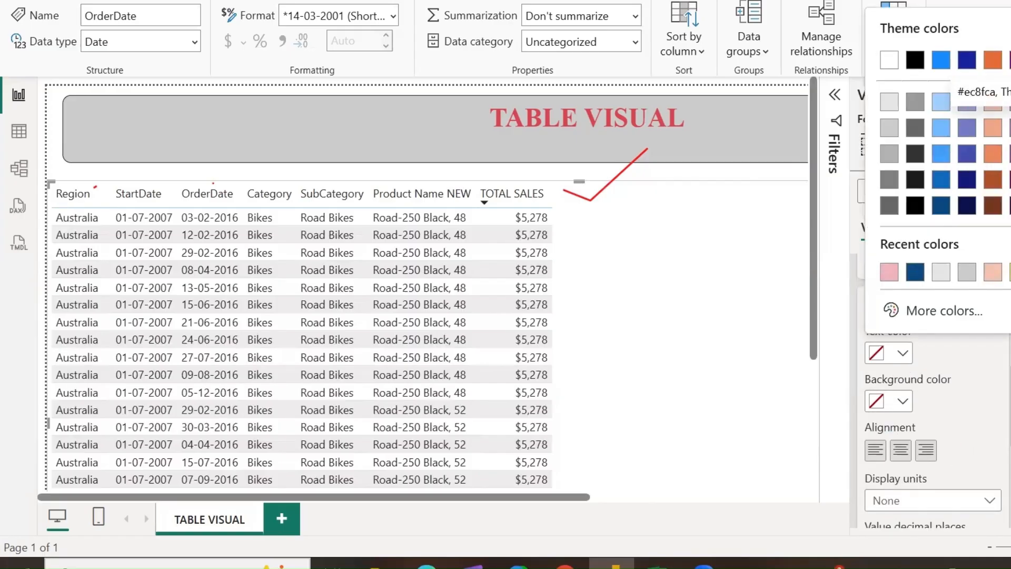
{"action": "left_click", "coordinate": [1010, 128]}
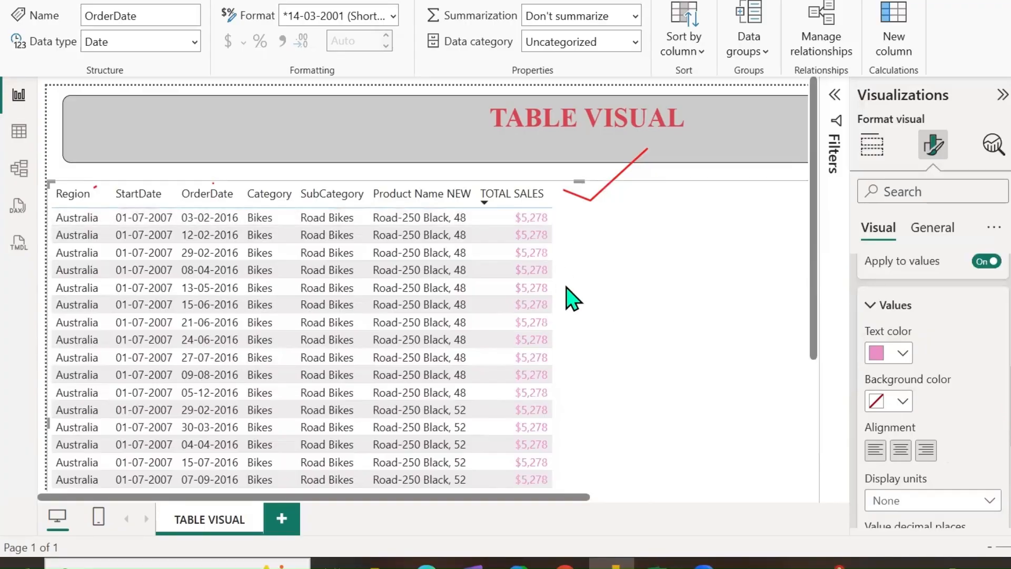
{"action": "left_click", "coordinate": [898, 355]}
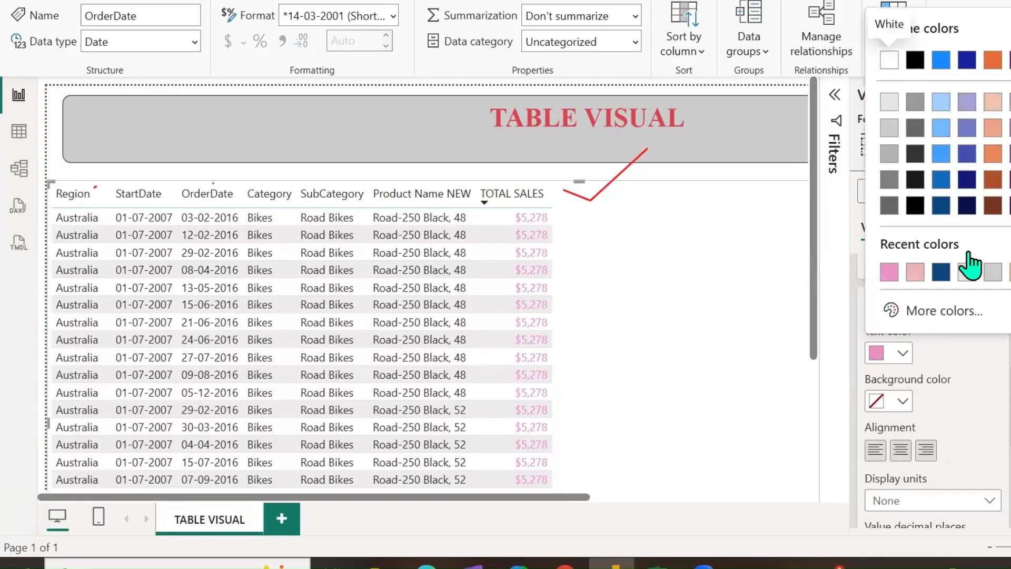
{"action": "left_click", "coordinate": [966, 173]}
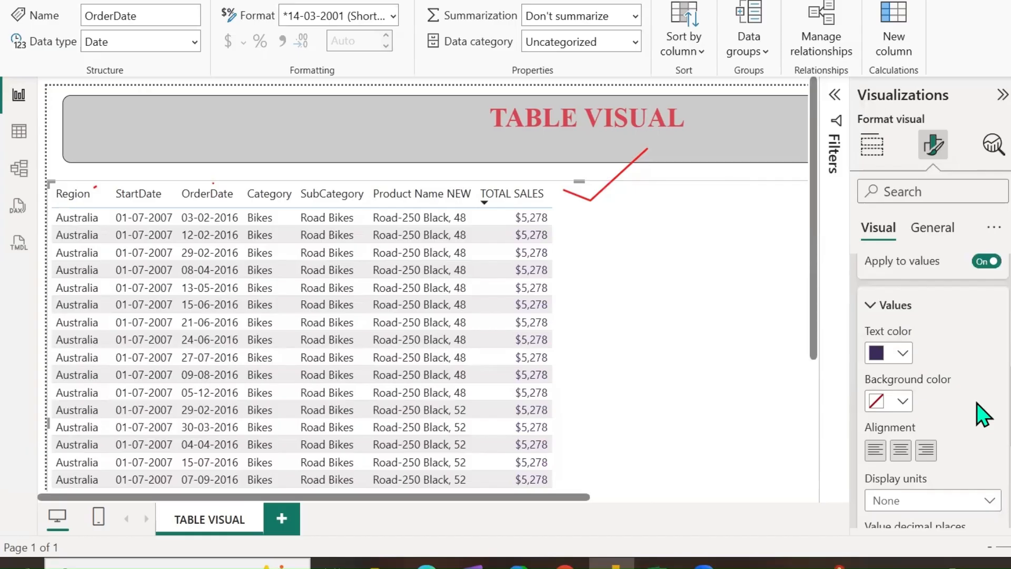
Step: Try a light gray background for the TOTAL SALES values and replace it with light pink
{"action": "left_click", "coordinate": [902, 408]}
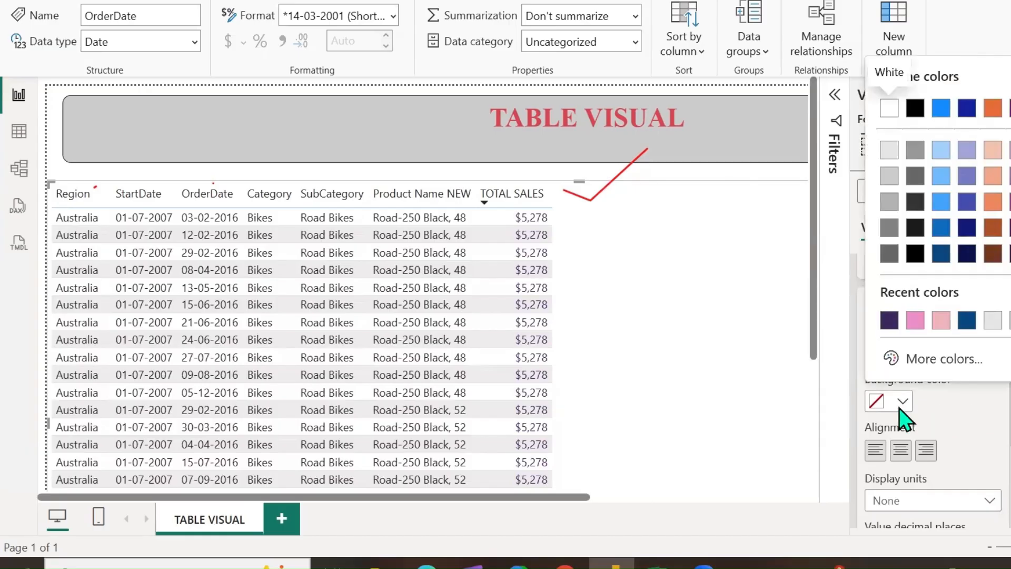
{"action": "left_click", "coordinate": [993, 322]}
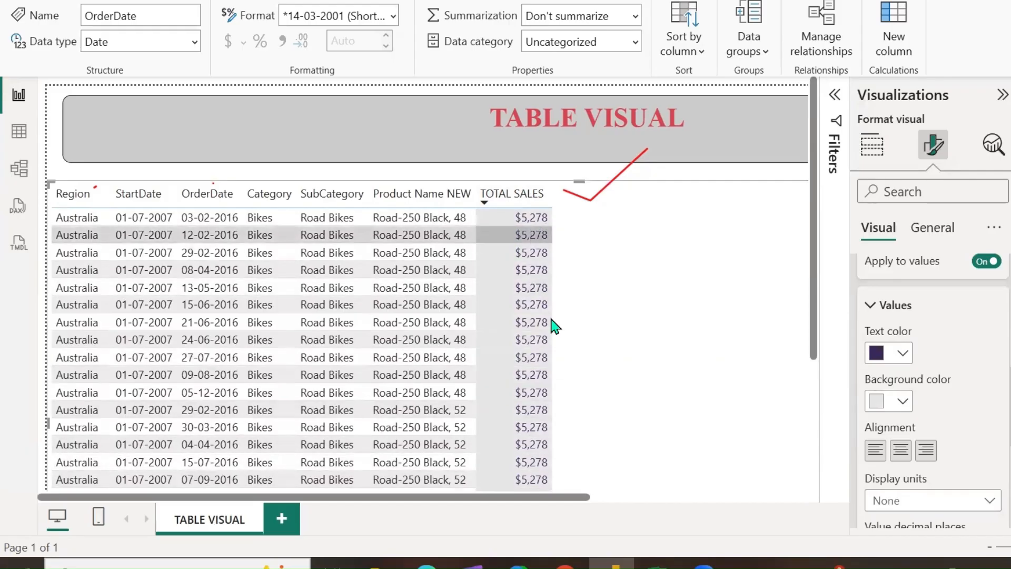
{"action": "left_click", "coordinate": [904, 403]}
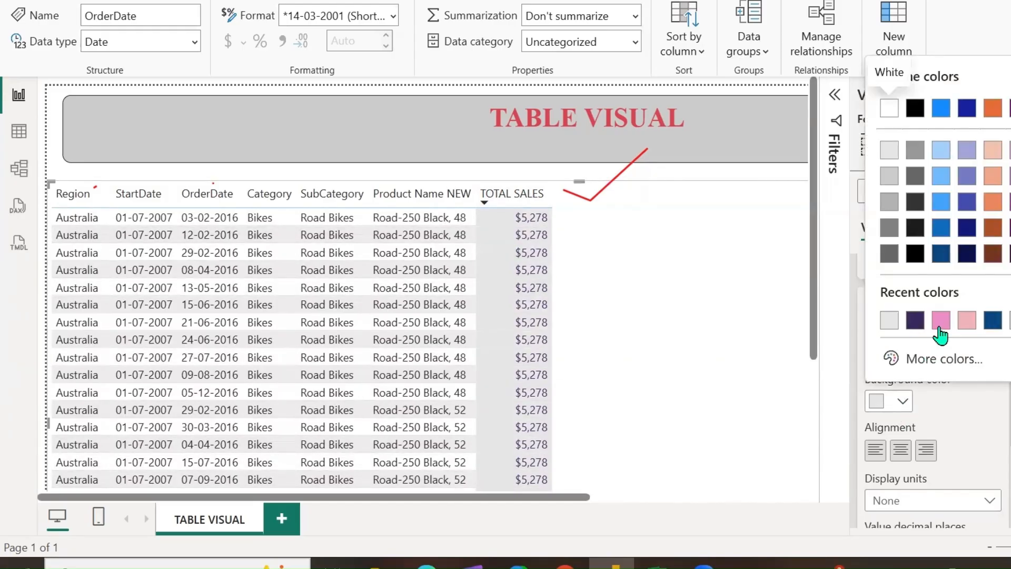
{"action": "left_click", "coordinate": [962, 321]}
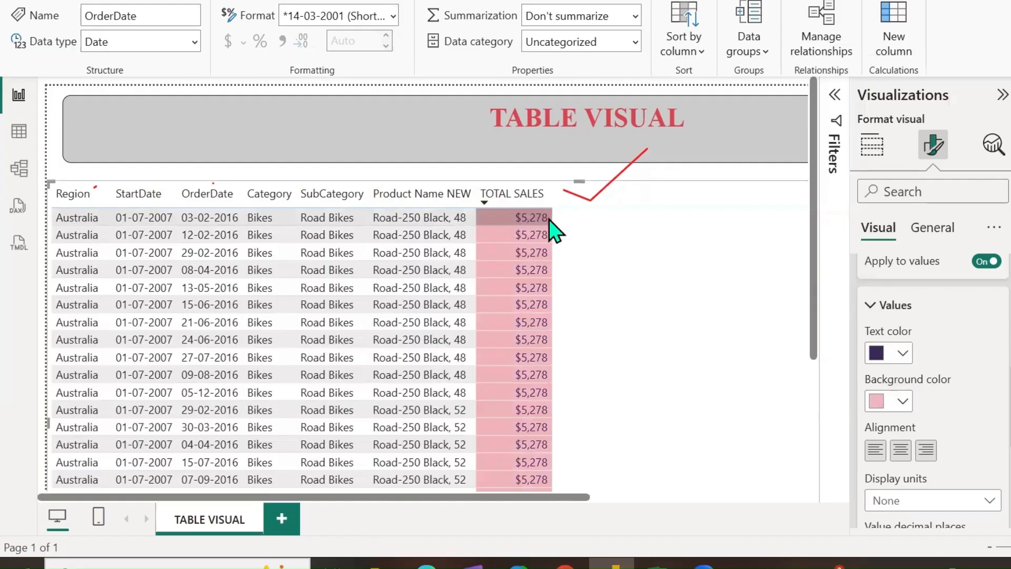
Step: Try left, center and right alignment on the TOTAL SALES values and settle on center
{"action": "left_click", "coordinate": [874, 452]}
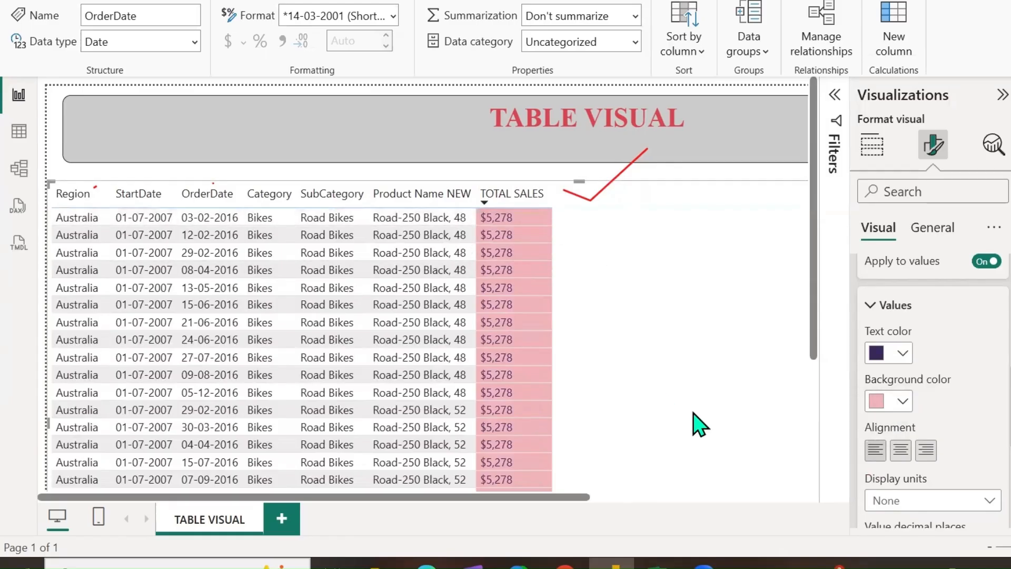
{"action": "left_click", "coordinate": [899, 452]}
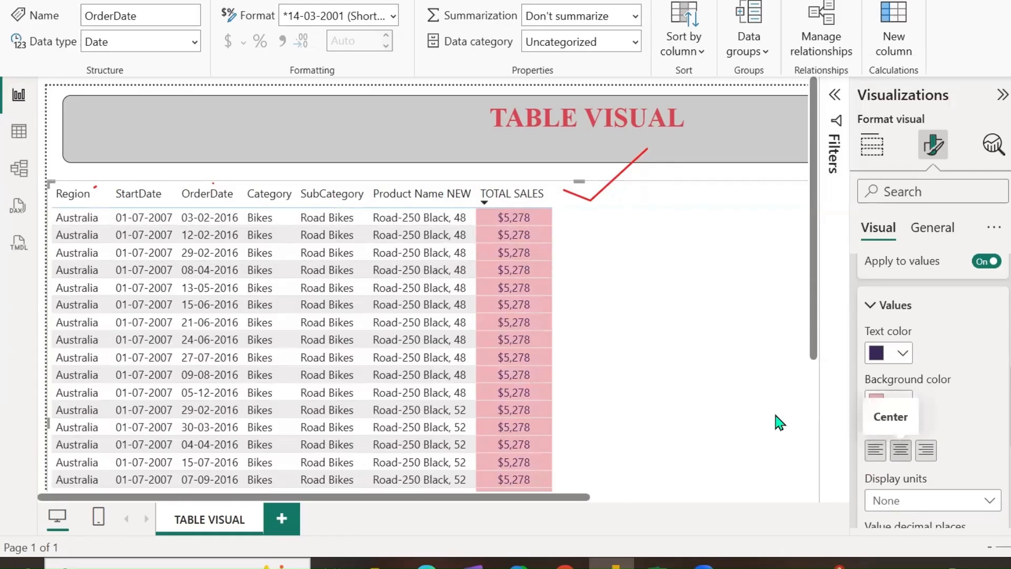
{"action": "left_click", "coordinate": [925, 450]}
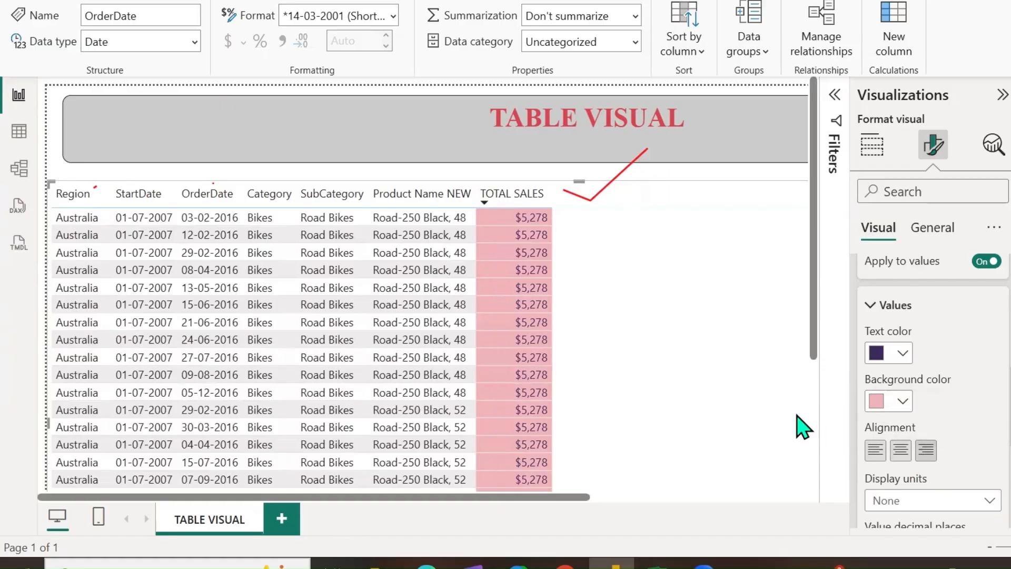
{"action": "left_click", "coordinate": [902, 452]}
{"action": "scroll", "coordinate": [952, 411], "scroll_direction": "up", "scroll_amount": 2}
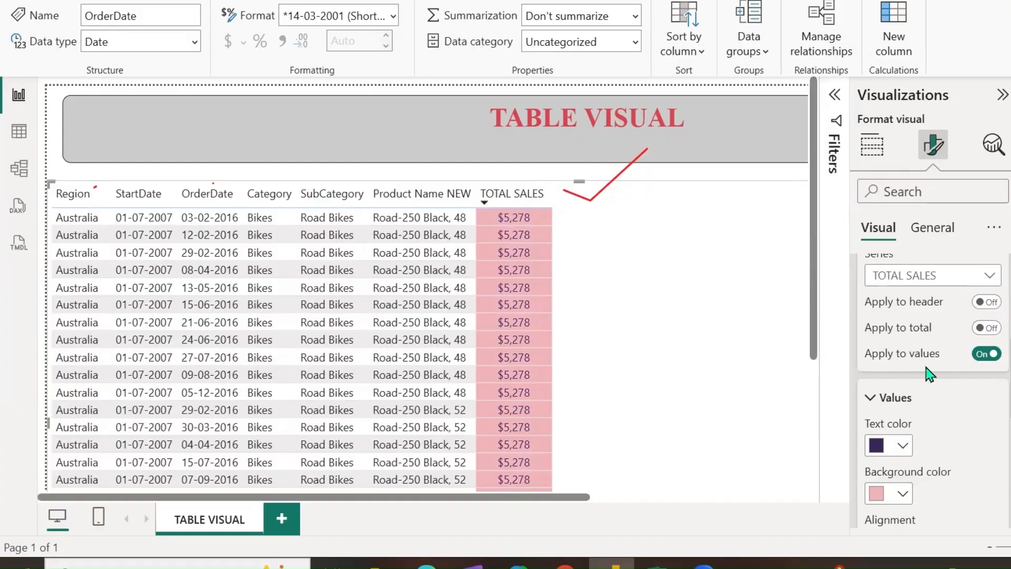
Step: Extend the TOTAL SALES column formatting to its total and its header, and check both ends of the table
{"action": "scroll", "coordinate": [702, 339], "scroll_direction": "down", "scroll_amount": 5}
{"action": "scroll", "coordinate": [819, 309], "scroll_direction": "down", "scroll_amount": 3}
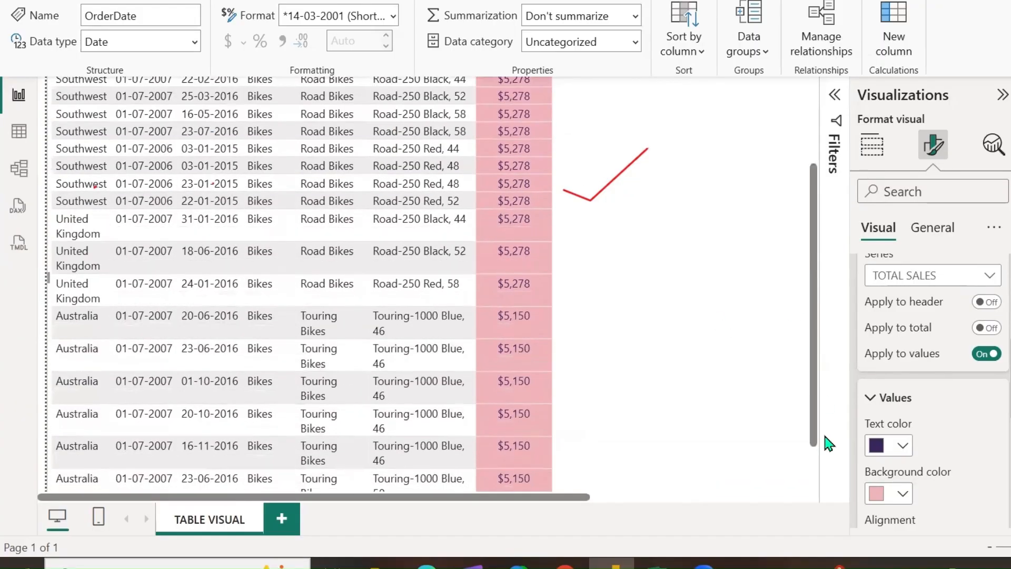
{"action": "scroll", "coordinate": [819, 461], "scroll_direction": "down", "scroll_amount": 2}
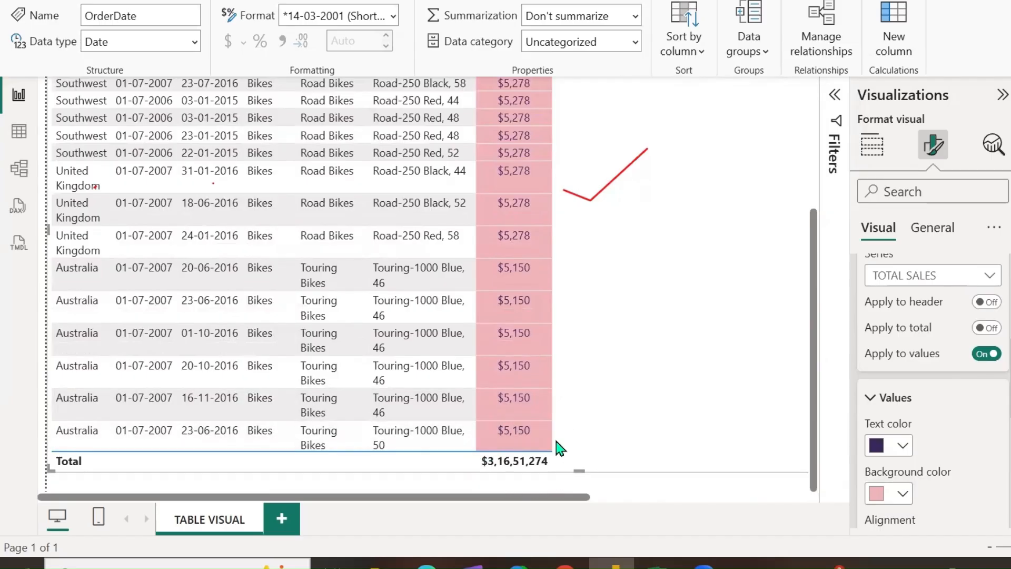
{"action": "left_click", "coordinate": [987, 327]}
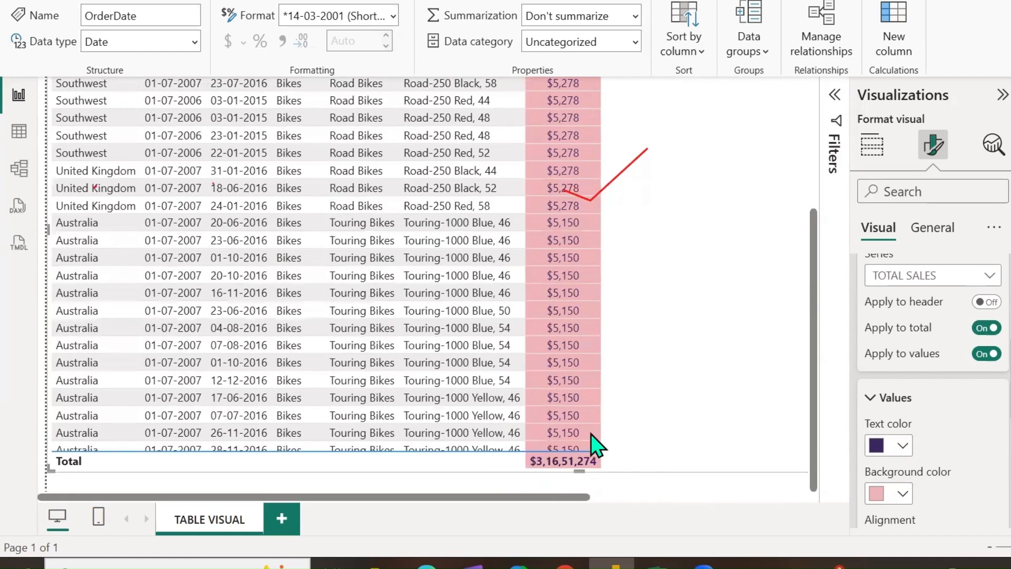
{"action": "left_click_drag", "start_coordinate": [819, 392], "coordinate": [828, 232]}
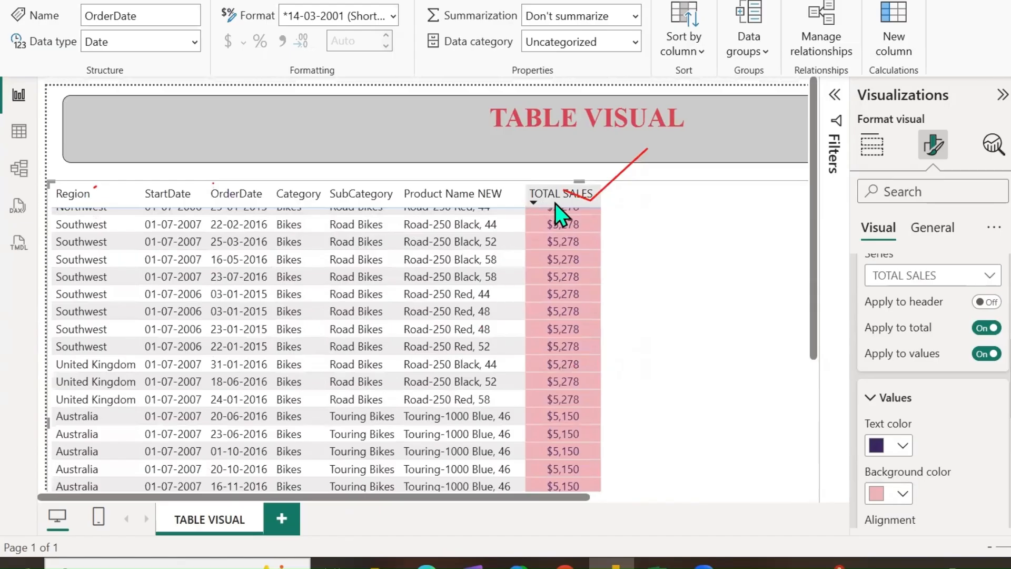
{"action": "left_click", "coordinate": [986, 301]}
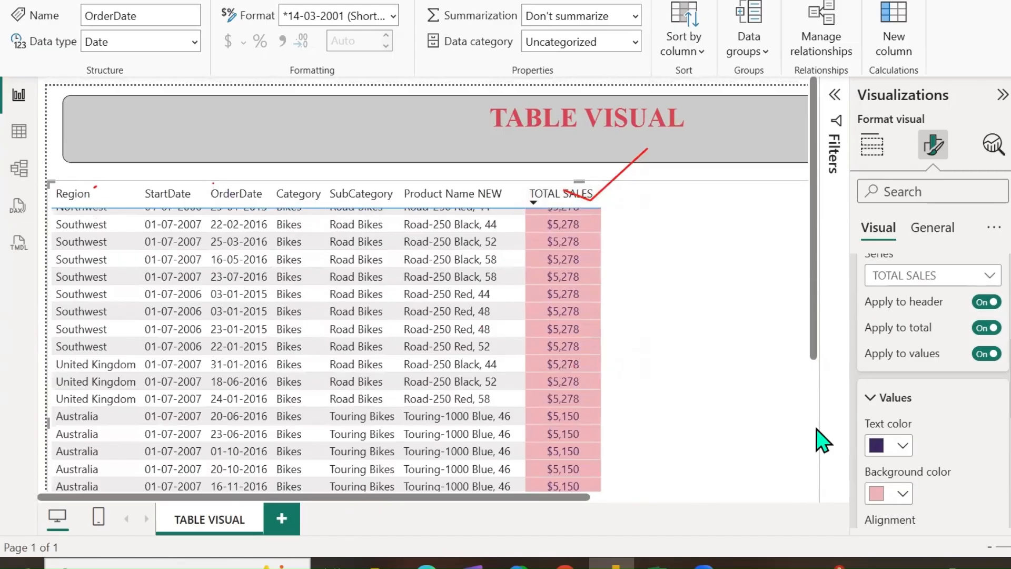
{"action": "left_click", "coordinate": [429, 12]}
{"action": "left_click_drag", "start_coordinate": [493, 140], "coordinate": [667, 248]}
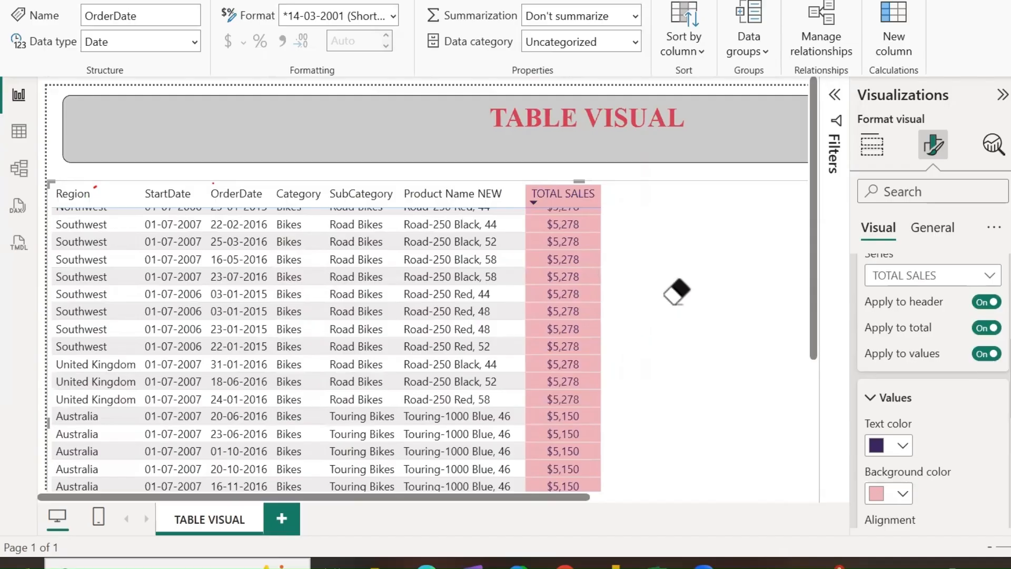
{"action": "scroll", "coordinate": [677, 262], "scroll_direction": "up", "scroll_amount": 10}
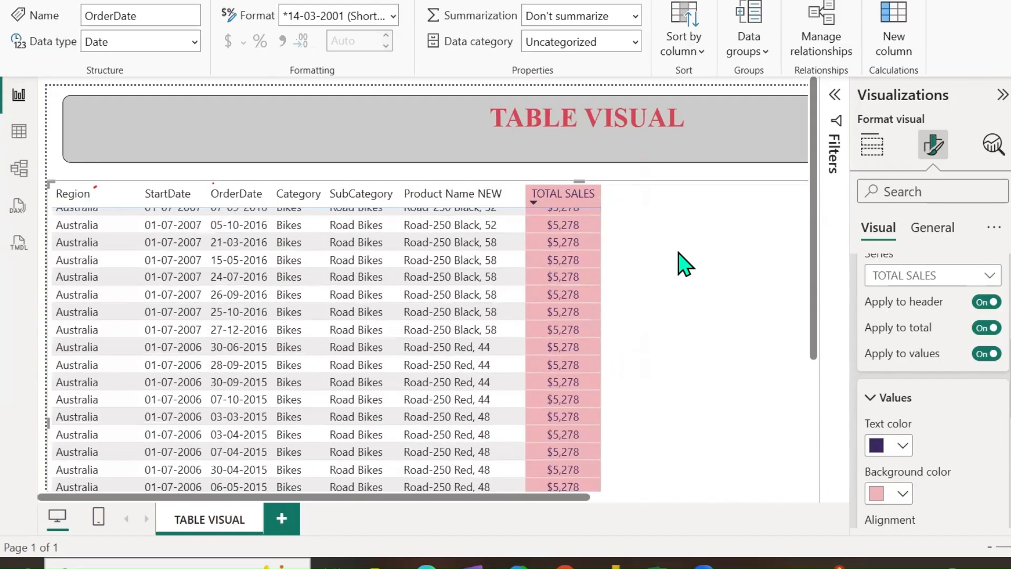
{"action": "scroll", "coordinate": [662, 263], "scroll_direction": "up", "scroll_amount": 10}
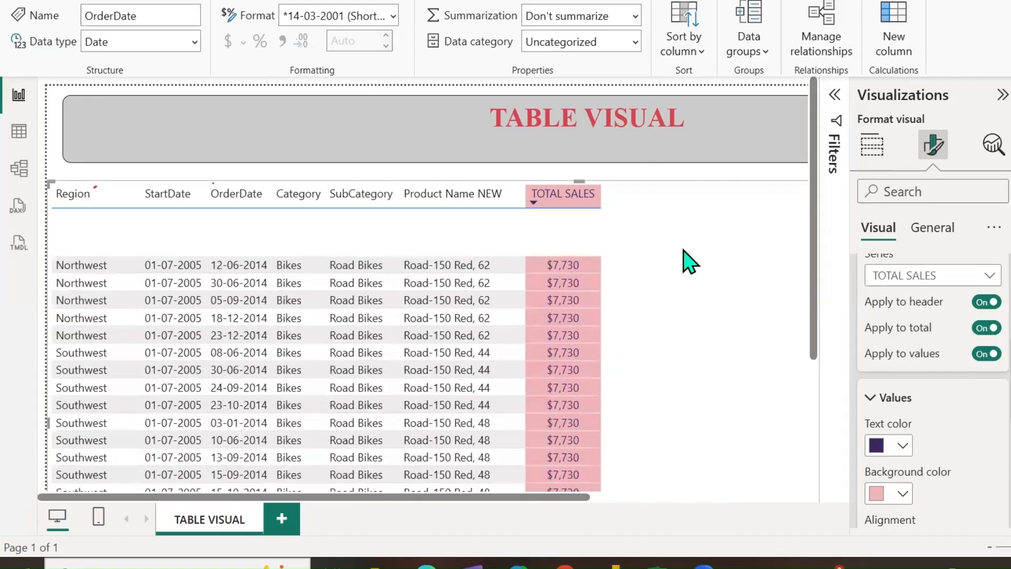
{"action": "scroll", "coordinate": [690, 262], "scroll_direction": "up", "scroll_amount": 5}
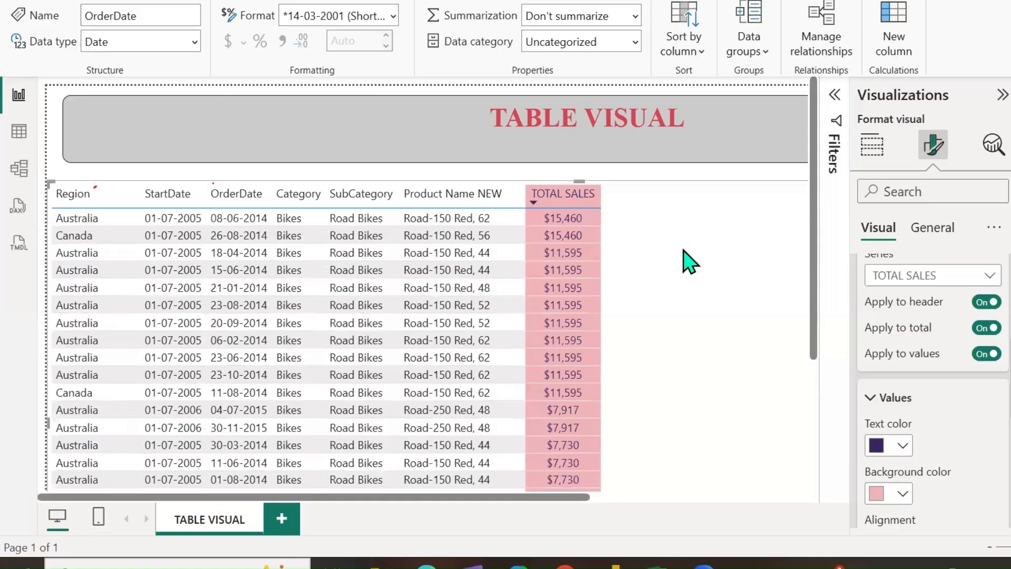
Step: Choose Region as the specific column series, center its values and give them a light pink background
{"action": "left_click", "coordinate": [985, 279]}
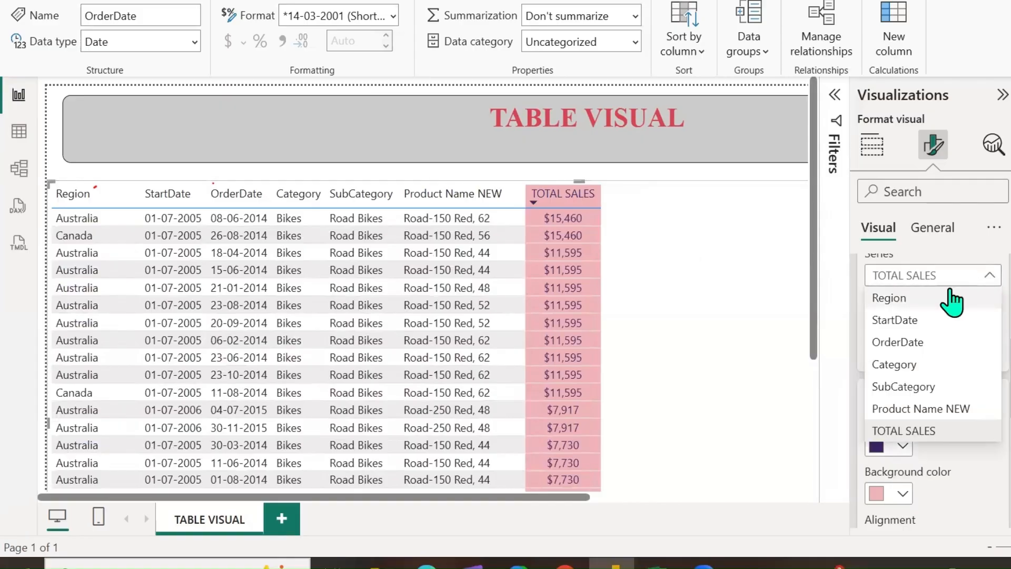
{"action": "left_click", "coordinate": [895, 298]}
{"action": "scroll", "coordinate": [921, 469], "scroll_direction": "down", "scroll_amount": 3}
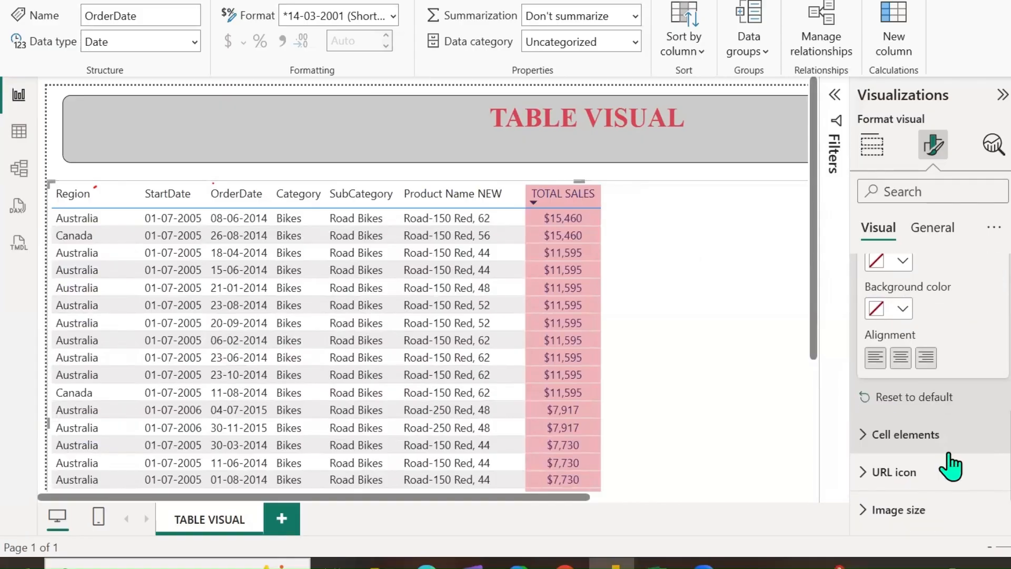
{"action": "left_click", "coordinate": [901, 363]}
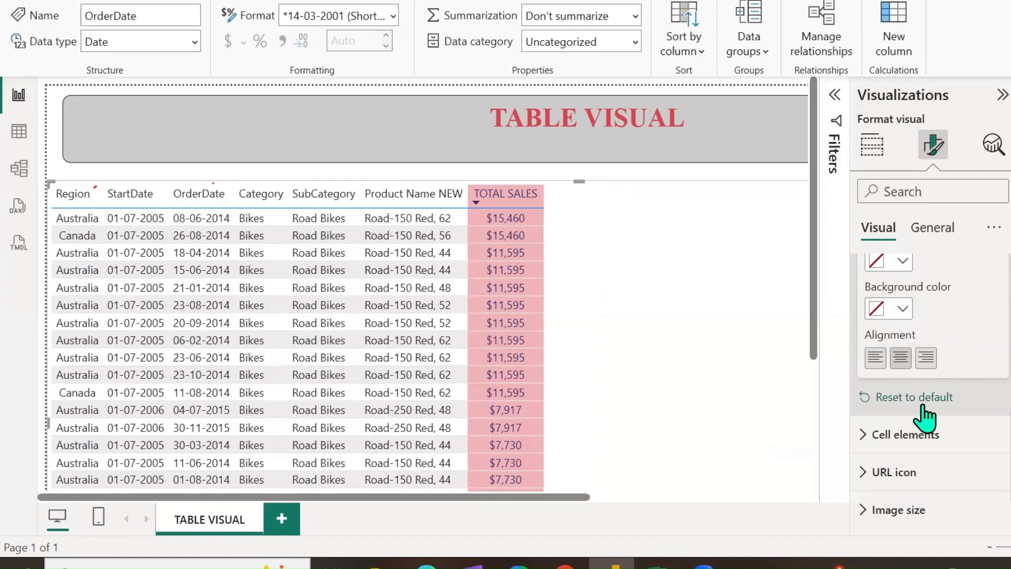
{"action": "scroll", "coordinate": [925, 417], "scroll_direction": "up", "scroll_amount": 2}
{"action": "left_click", "coordinate": [900, 406]}
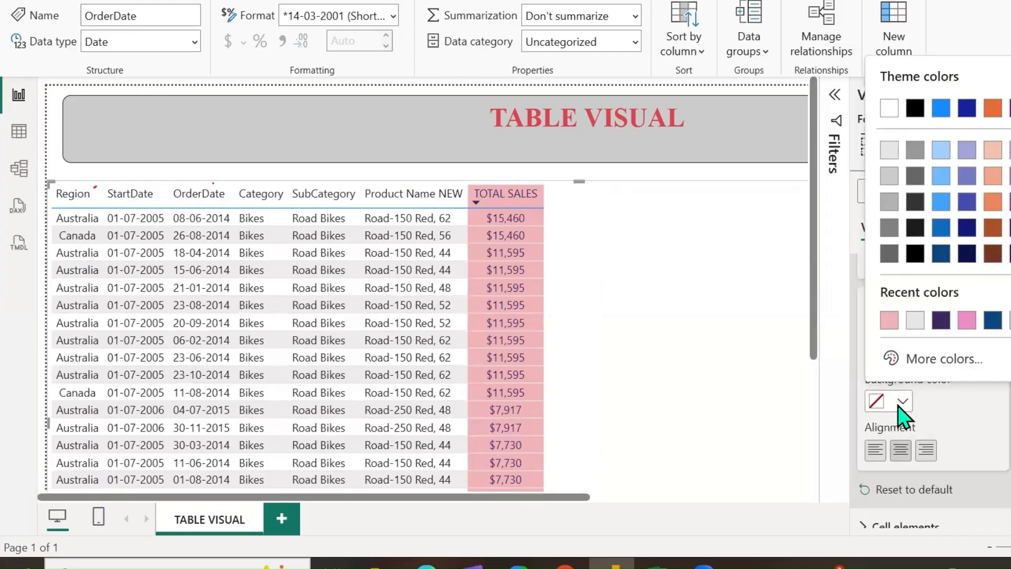
{"action": "left_click", "coordinate": [884, 325]}
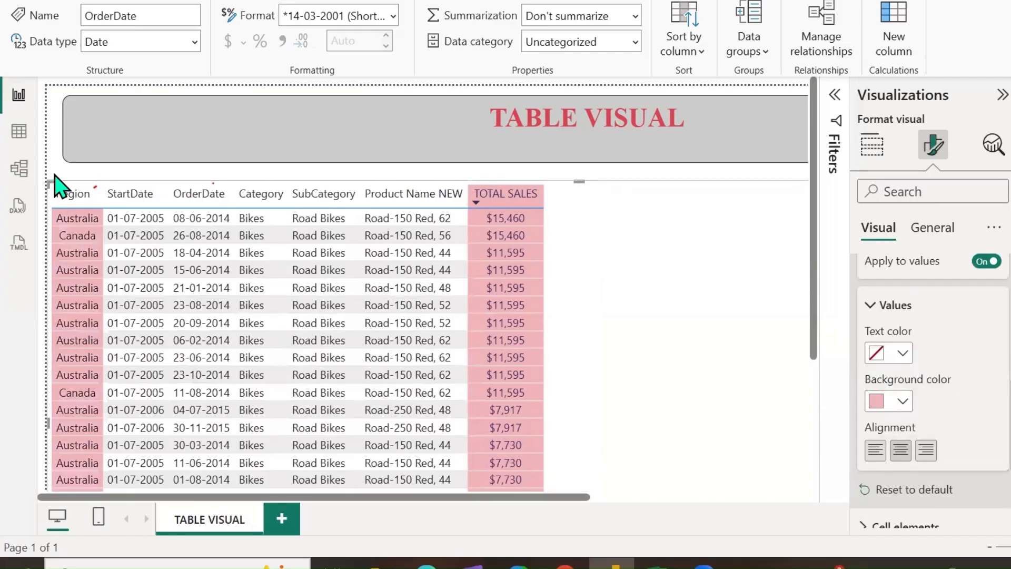
Step: Extend the Region column formatting to its header and total, and check the table's total row
{"action": "scroll", "coordinate": [953, 348], "scroll_direction": "up", "scroll_amount": 2}
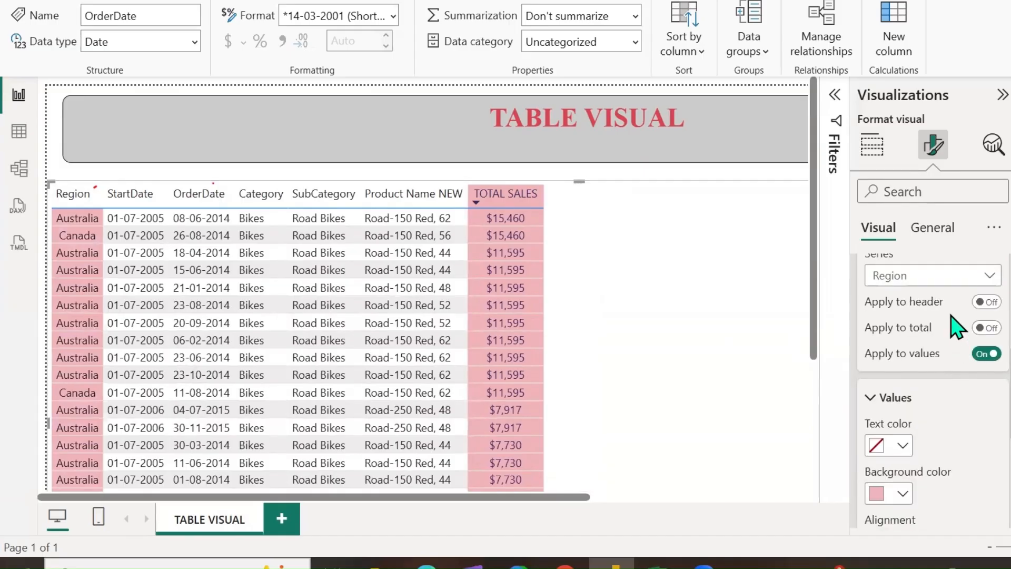
{"action": "left_click", "coordinate": [987, 303]}
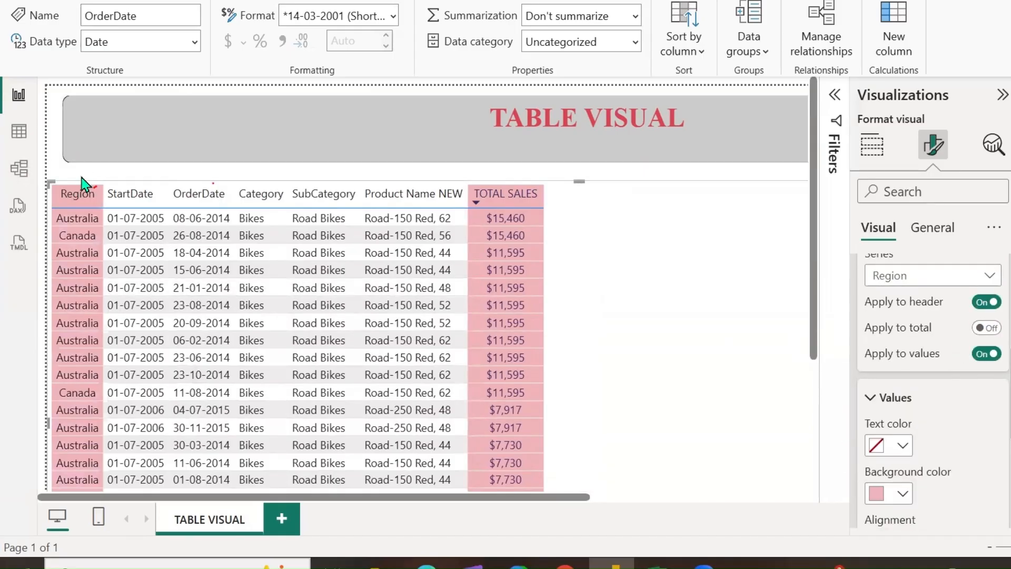
{"action": "left_click", "coordinate": [979, 328]}
{"action": "scroll", "coordinate": [748, 374], "scroll_direction": "down", "scroll_amount": 5}
{"action": "scroll", "coordinate": [759, 363], "scroll_direction": "down", "scroll_amount": 5}
{"action": "left_click_drag", "start_coordinate": [813, 315], "coordinate": [821, 497]}
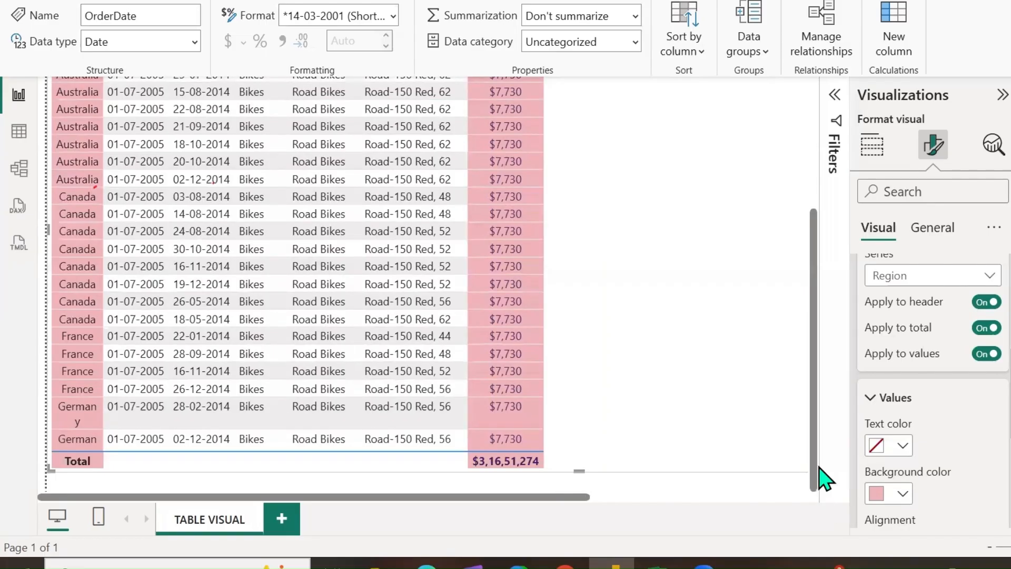
Step: Reset the specific column settings to default and collapse them
{"action": "scroll", "coordinate": [801, 241], "scroll_direction": "up", "scroll_amount": 5}
{"action": "scroll", "coordinate": [892, 337], "scroll_direction": "up", "scroll_amount": 2}
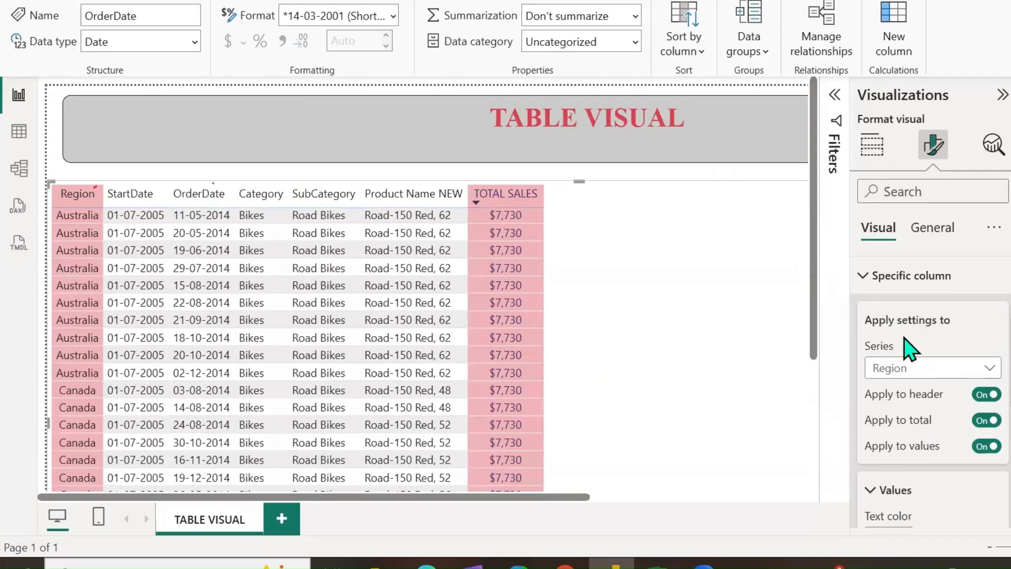
{"action": "scroll", "coordinate": [927, 322], "scroll_direction": "down", "scroll_amount": 3}
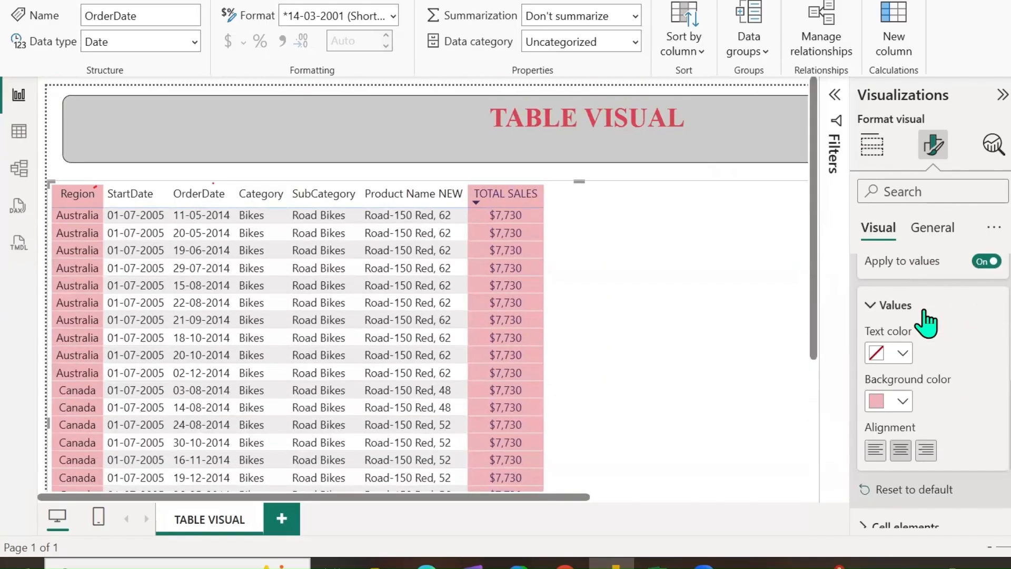
{"action": "scroll", "coordinate": [921, 358], "scroll_direction": "down", "scroll_amount": 2}
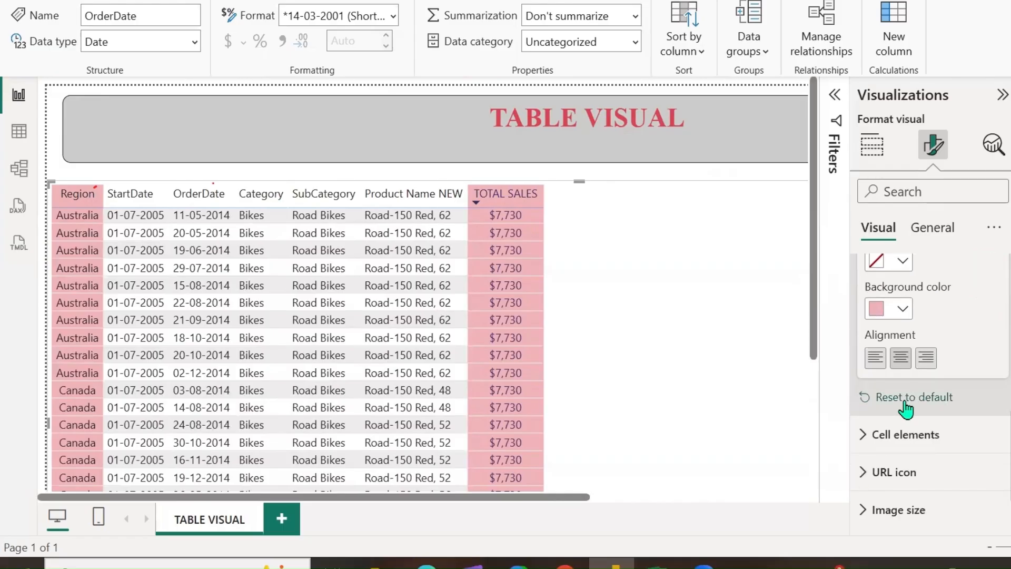
{"action": "left_click", "coordinate": [905, 403]}
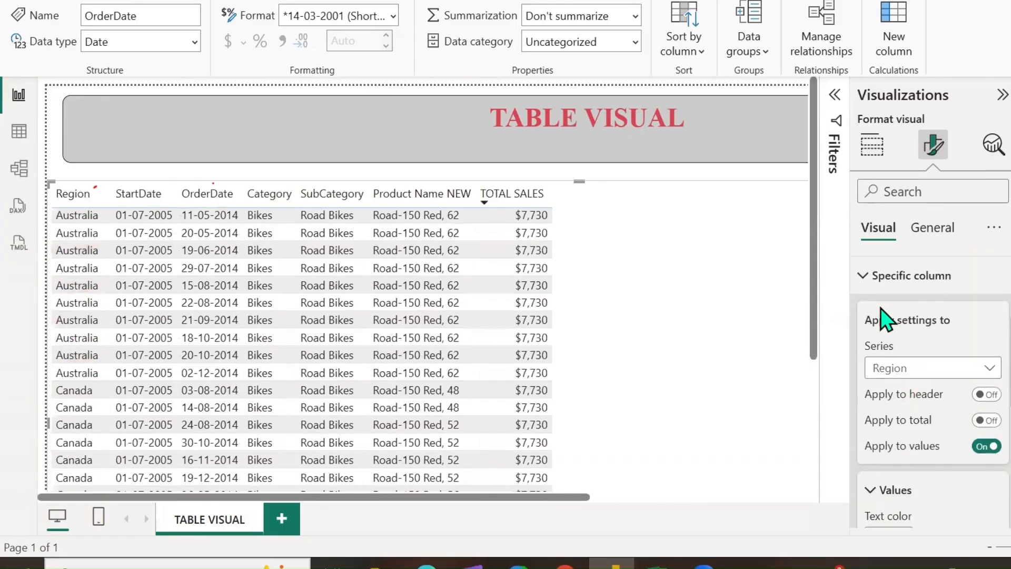
{"action": "left_click", "coordinate": [864, 278]}
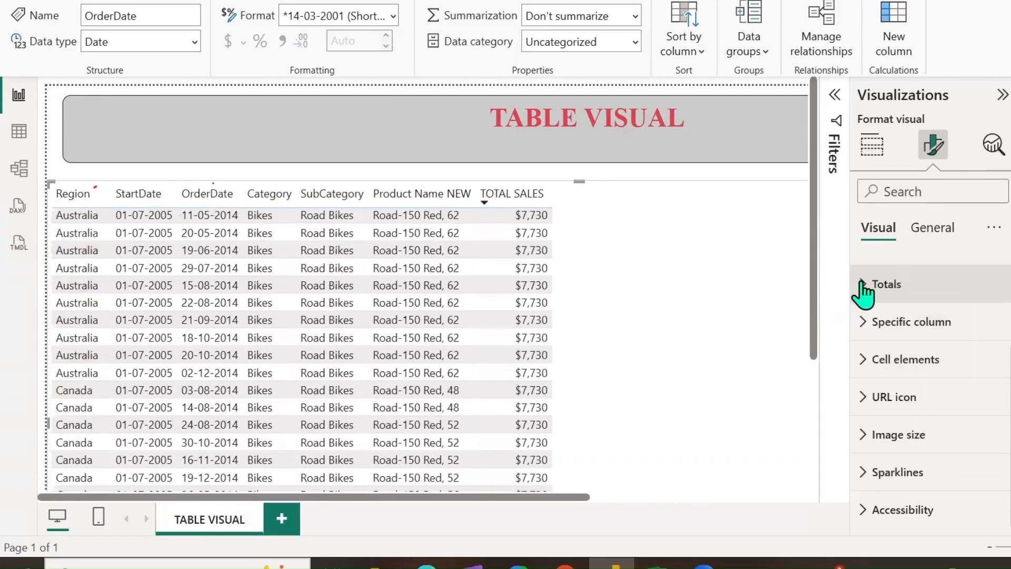
Step: Expand the cell elements settings and examine the background color, font color, icons and web URL options for Region
{"action": "left_click", "coordinate": [863, 359]}
{"action": "scroll", "coordinate": [937, 379], "scroll_direction": "down", "scroll_amount": 2}
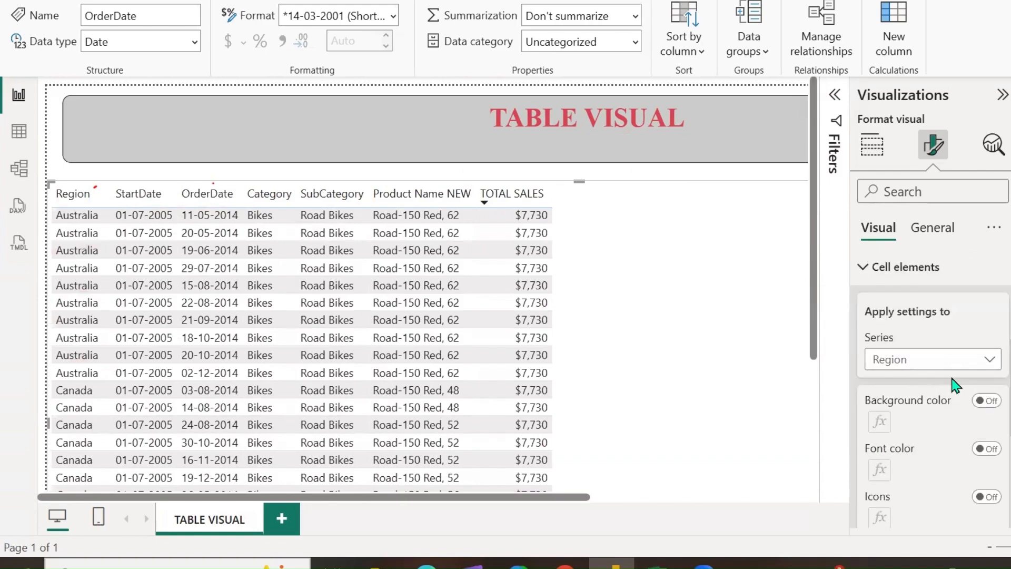
{"action": "scroll", "coordinate": [954, 388], "scroll_direction": "down", "scroll_amount": 1}
{"action": "scroll", "coordinate": [956, 388], "scroll_direction": "up", "scroll_amount": 1}
{"action": "scroll", "coordinate": [946, 399], "scroll_direction": "down", "scroll_amount": 3}
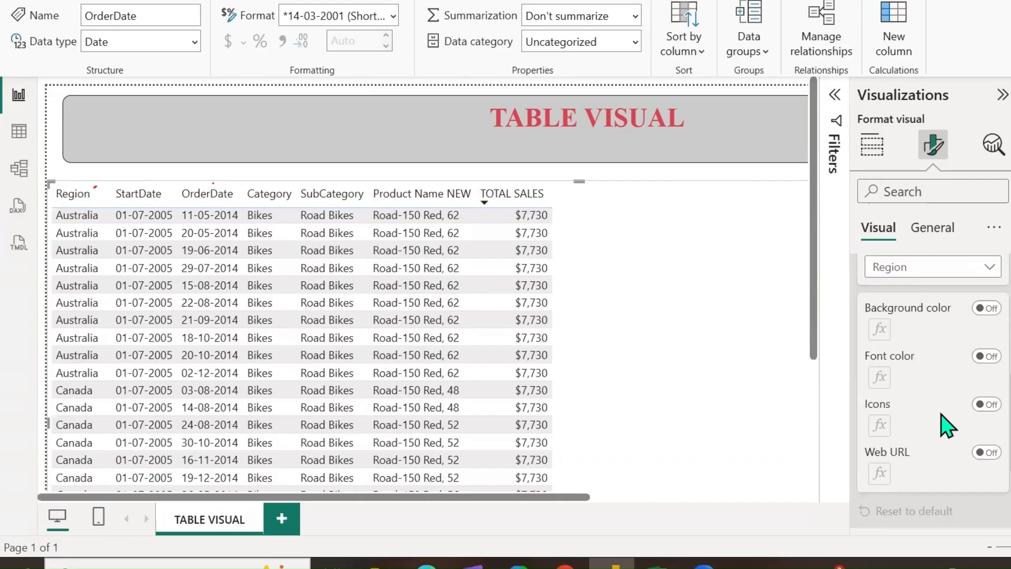
{"action": "scroll", "coordinate": [947, 425], "scroll_direction": "up", "scroll_amount": 3}
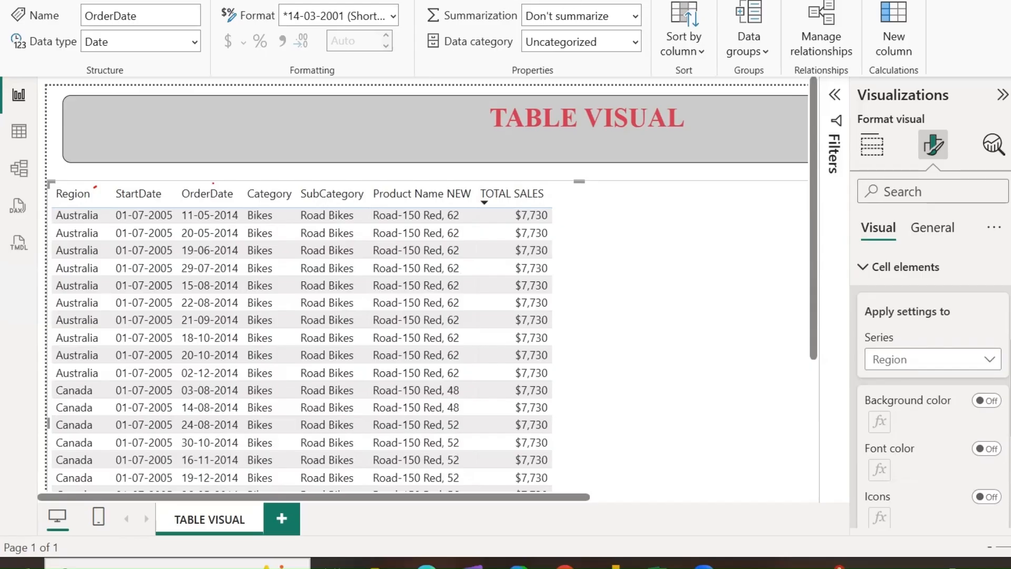
{"action": "key", "text": "ctrl+F1"}
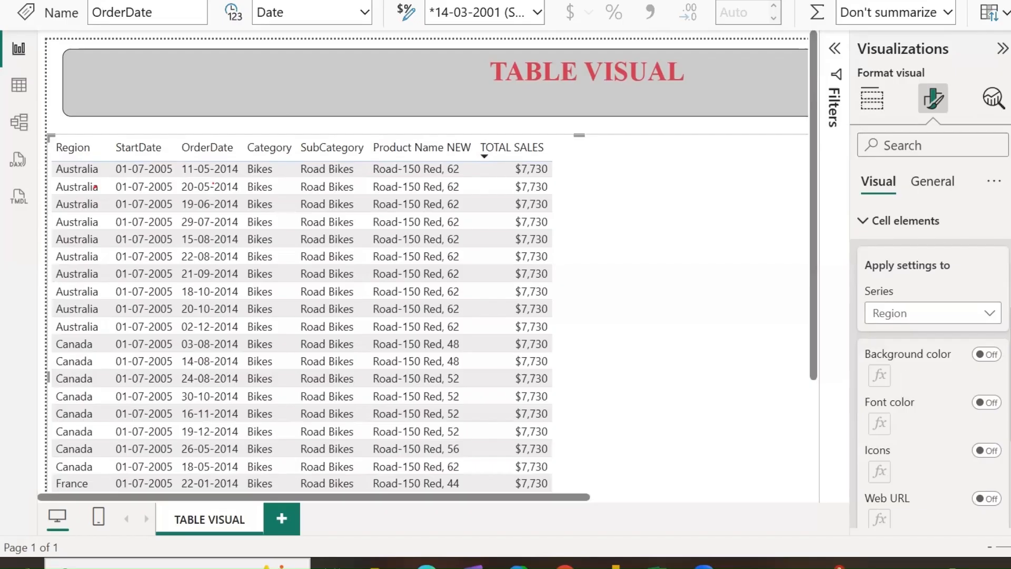
{"action": "scroll", "coordinate": [879, 375], "scroll_direction": "down", "scroll_amount": 2}
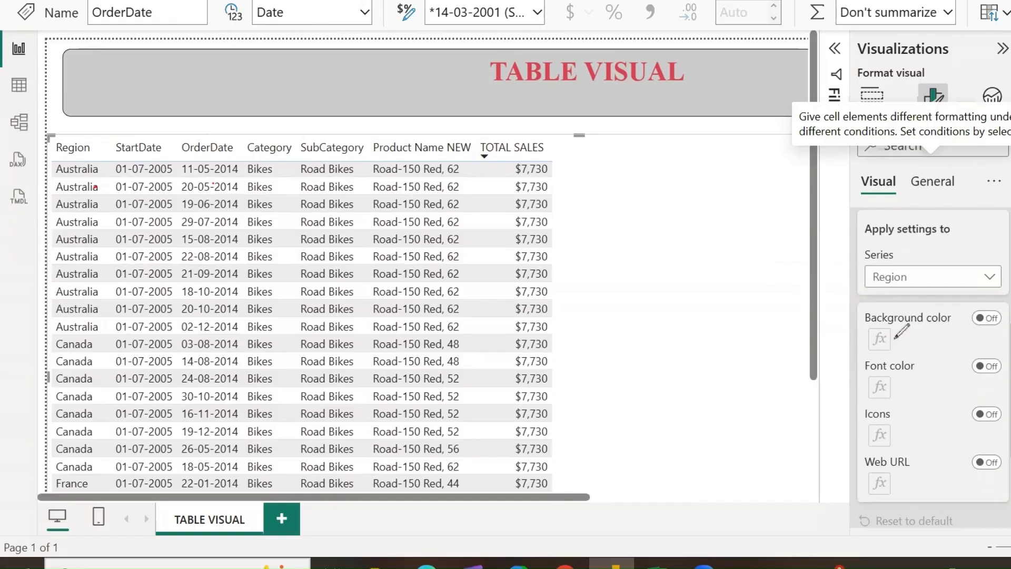
{"action": "left_click_drag", "start_coordinate": [893, 332], "coordinate": [927, 319]}
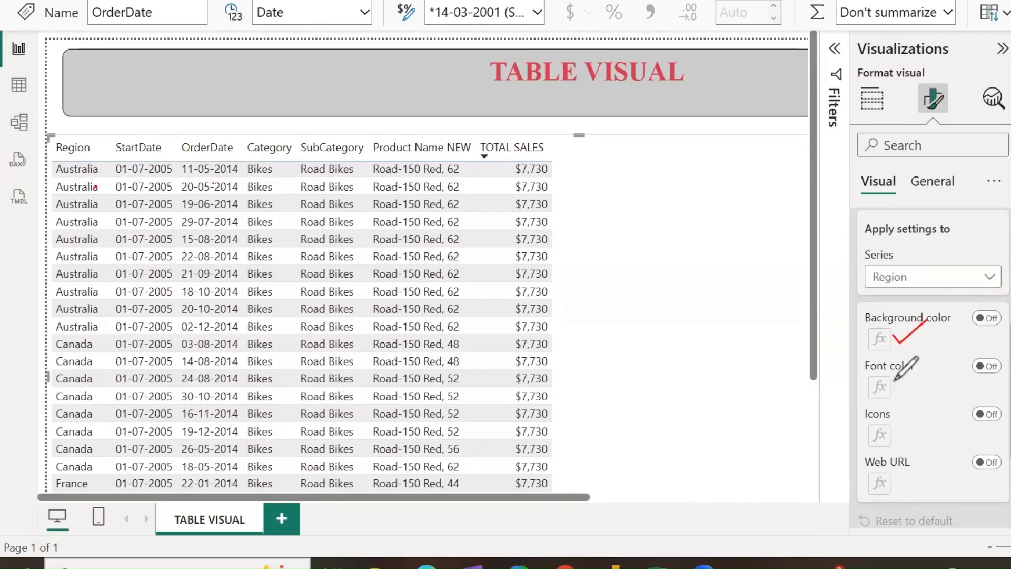
{"action": "left_click_drag", "start_coordinate": [897, 380], "coordinate": [925, 367]}
{"action": "left_click_drag", "start_coordinate": [894, 430], "coordinate": [925, 419]}
{"action": "mouse_move", "coordinate": [897, 481]}
{"action": "left_mouse_down"}
{"action": "mouse_move", "coordinate": [909, 495]}
{"action": "mouse_move", "coordinate": [936, 469]}
{"action": "left_mouse_up"}
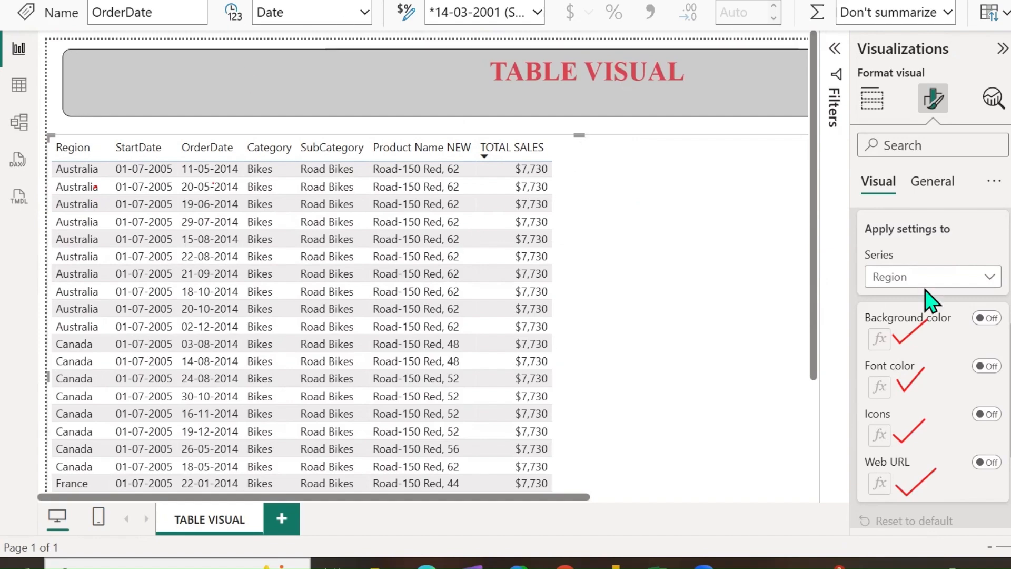
Step: Choose TOTAL SALES as the cell elements series, review its options and turn on the background color
{"action": "left_click", "coordinate": [964, 287]}
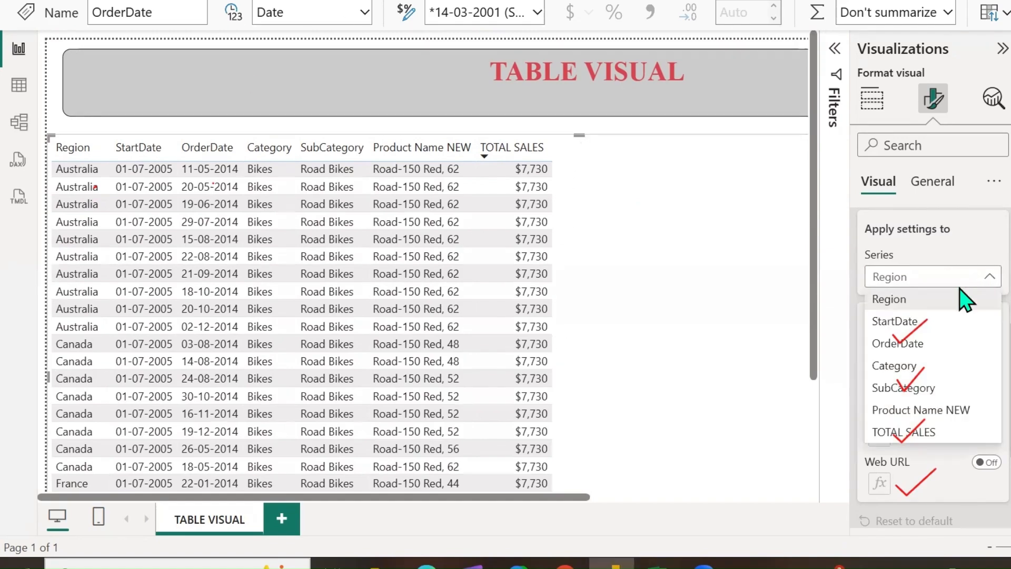
{"action": "left_click", "coordinate": [899, 432]}
{"action": "scroll", "coordinate": [906, 442], "scroll_direction": "down", "scroll_amount": 4}
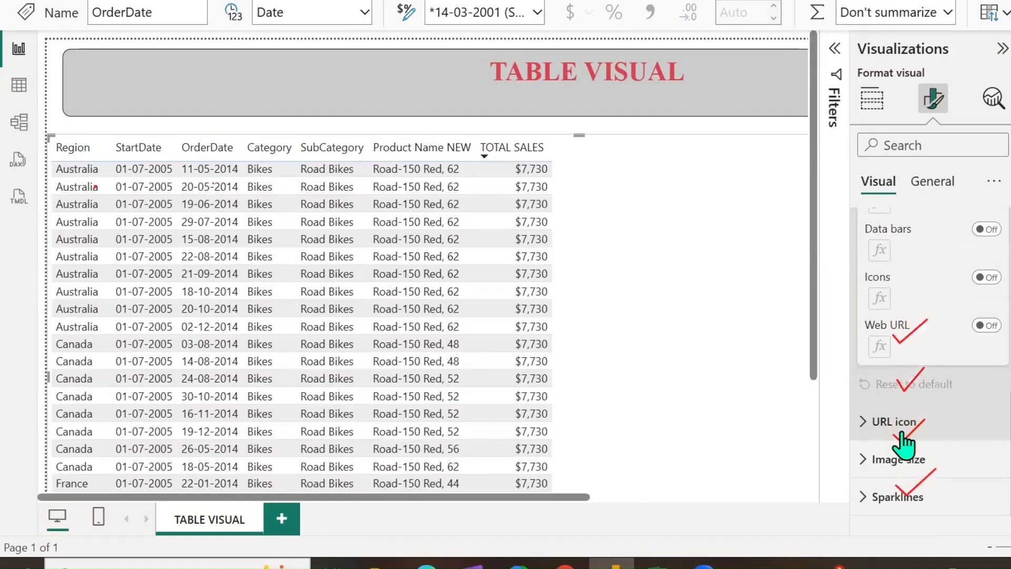
{"action": "scroll", "coordinate": [905, 442], "scroll_direction": "up", "scroll_amount": 2}
{"action": "scroll", "coordinate": [907, 443], "scroll_direction": "up", "scroll_amount": 2}
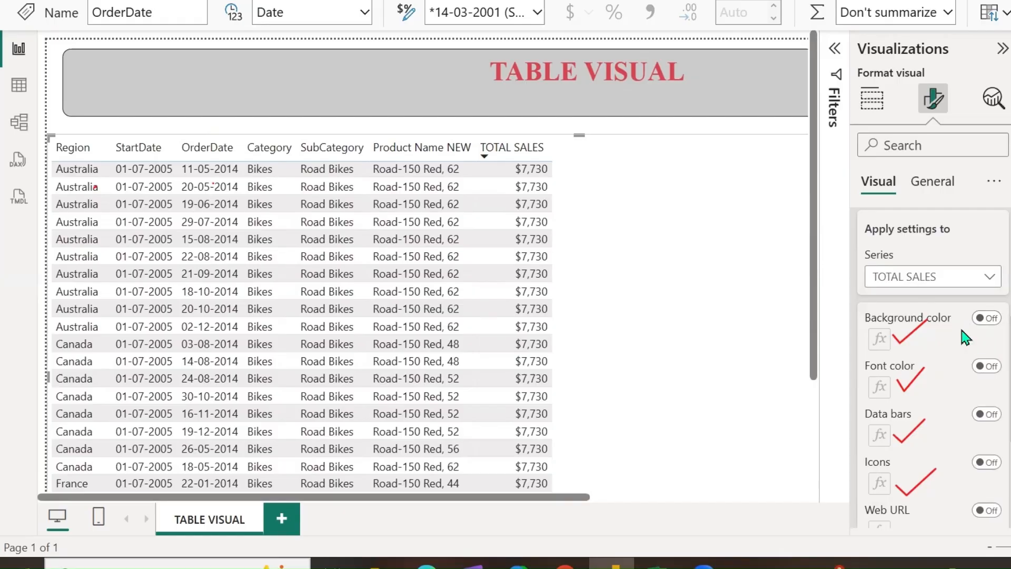
{"action": "left_click", "coordinate": [987, 318]}
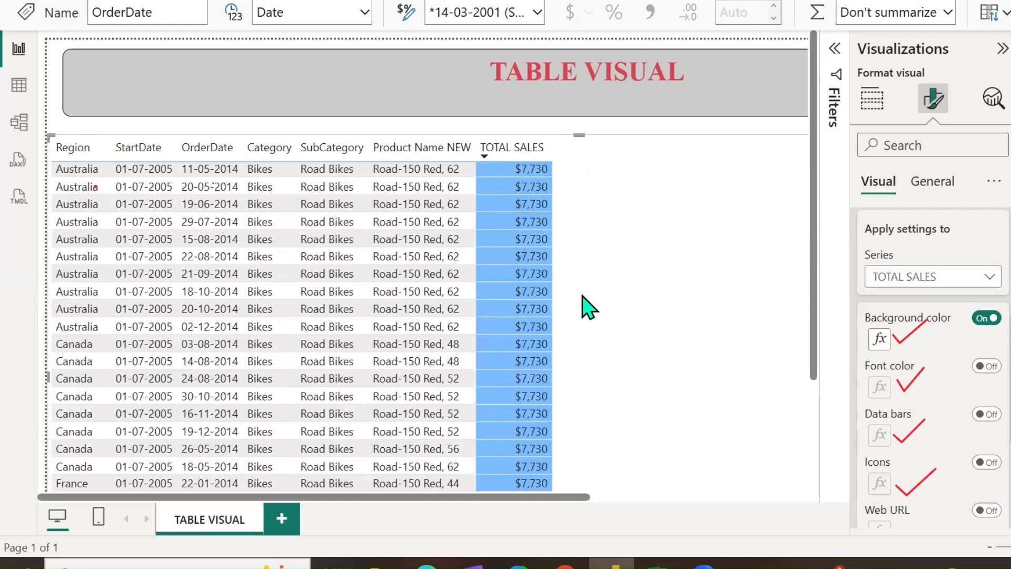
Step: Open the background color conditional formatting for TOTAL SALES and examine the format style, apply-to, base field, empty values and minimum options
{"action": "left_click", "coordinate": [879, 341]}
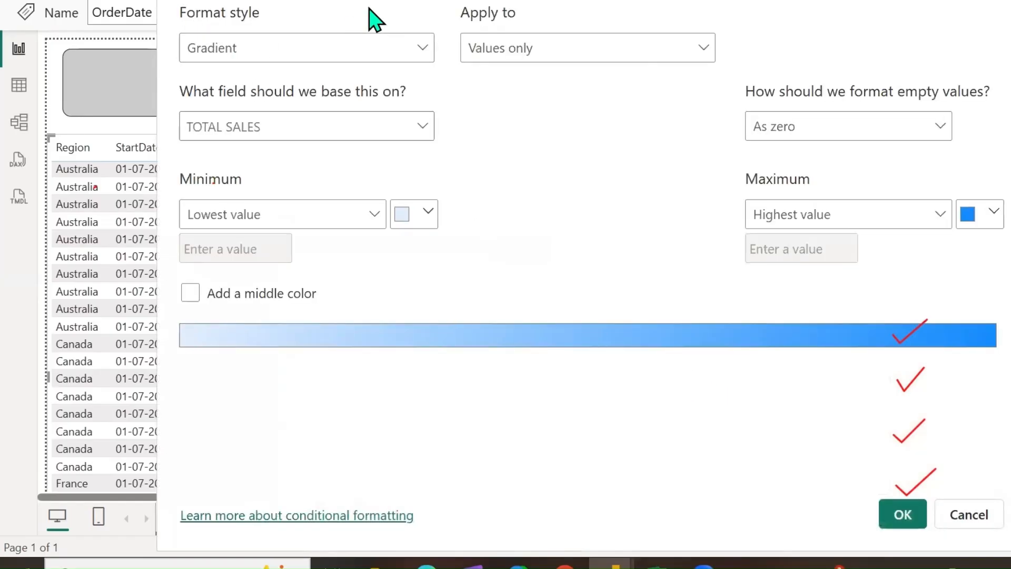
{"action": "mouse_move", "coordinate": [274, 10]}
{"action": "left_mouse_down"}
{"action": "mouse_move", "coordinate": [302, 20]}
{"action": "mouse_move", "coordinate": [337, 1]}
{"action": "left_mouse_up"}
{"action": "left_click_drag", "start_coordinate": [528, 16], "coordinate": [565, 1]}
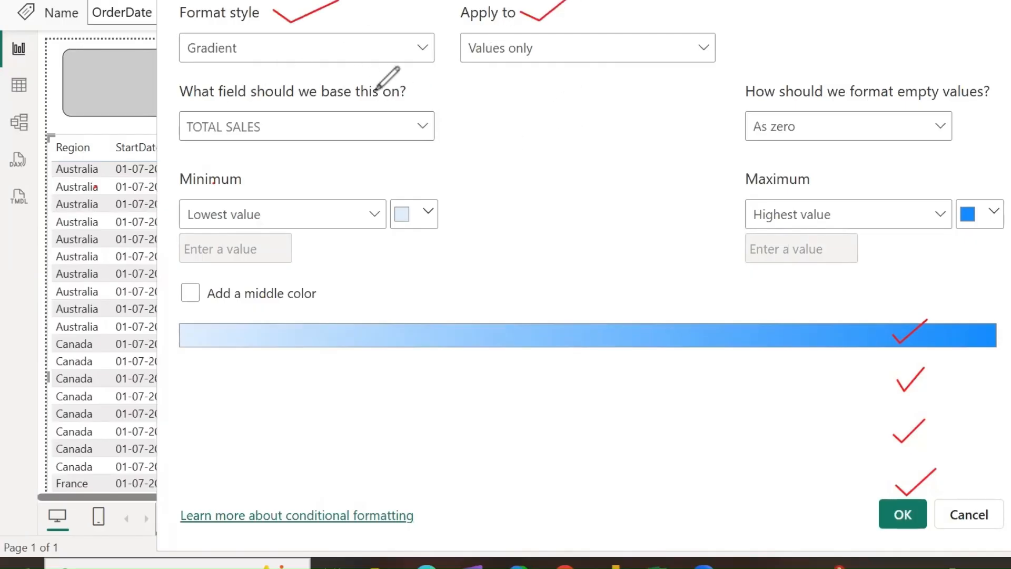
{"action": "left_click_drag", "start_coordinate": [420, 89], "coordinate": [461, 74]}
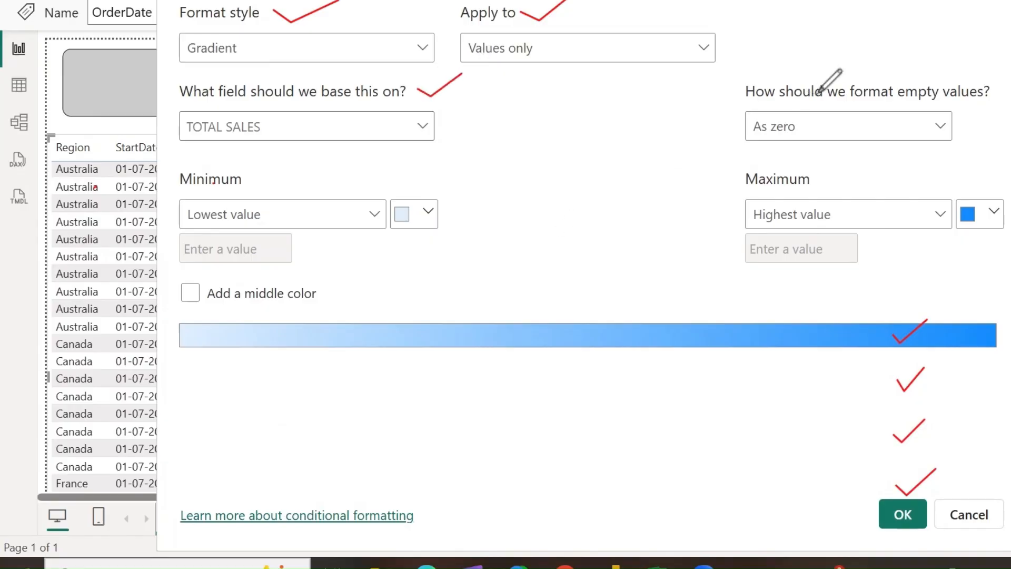
{"action": "left_click_drag", "start_coordinate": [913, 75], "coordinate": [964, 44]}
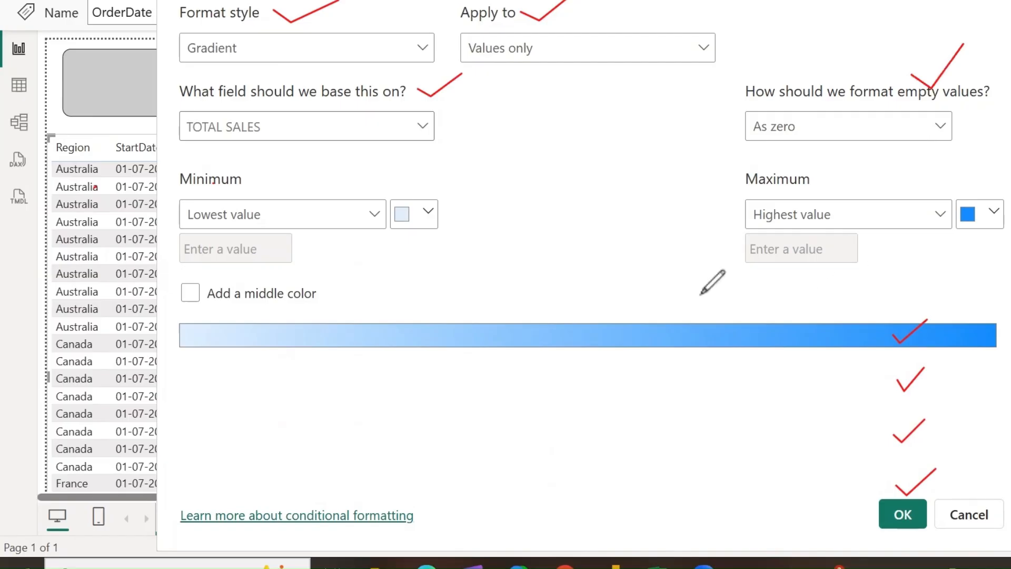
{"action": "mouse_move", "coordinate": [232, 203]}
{"action": "left_mouse_down"}
{"action": "mouse_move", "coordinate": [253, 165]}
{"action": "mouse_move", "coordinate": [200, 155]}
{"action": "mouse_move", "coordinate": [178, 189]}
{"action": "mouse_move", "coordinate": [214, 205]}
{"action": "left_mouse_up"}
{"action": "mouse_move", "coordinate": [448, 208]}
{"action": "left_mouse_down"}
{"action": "mouse_move", "coordinate": [460, 216]}
{"action": "mouse_move", "coordinate": [508, 168]}
{"action": "left_mouse_up"}
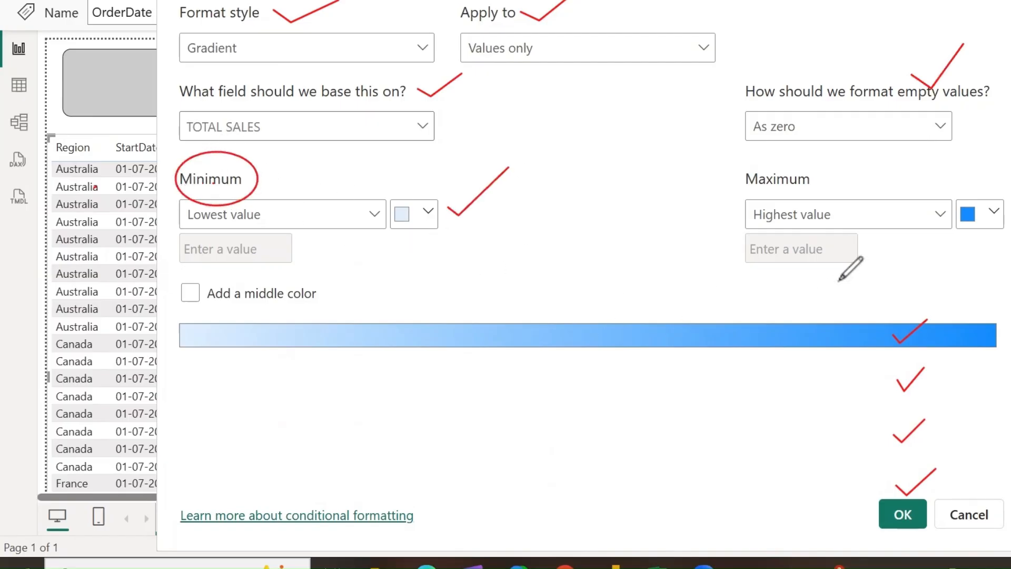
{"action": "mouse_move", "coordinate": [732, 185]}
{"action": "left_mouse_down"}
{"action": "mouse_move", "coordinate": [803, 197]}
{"action": "mouse_move", "coordinate": [727, 164]}
{"action": "mouse_move", "coordinate": [734, 194]}
{"action": "mouse_move", "coordinate": [758, 204]}
{"action": "left_mouse_up"}
{"action": "left_click_drag", "start_coordinate": [963, 186], "coordinate": [981, 188]}
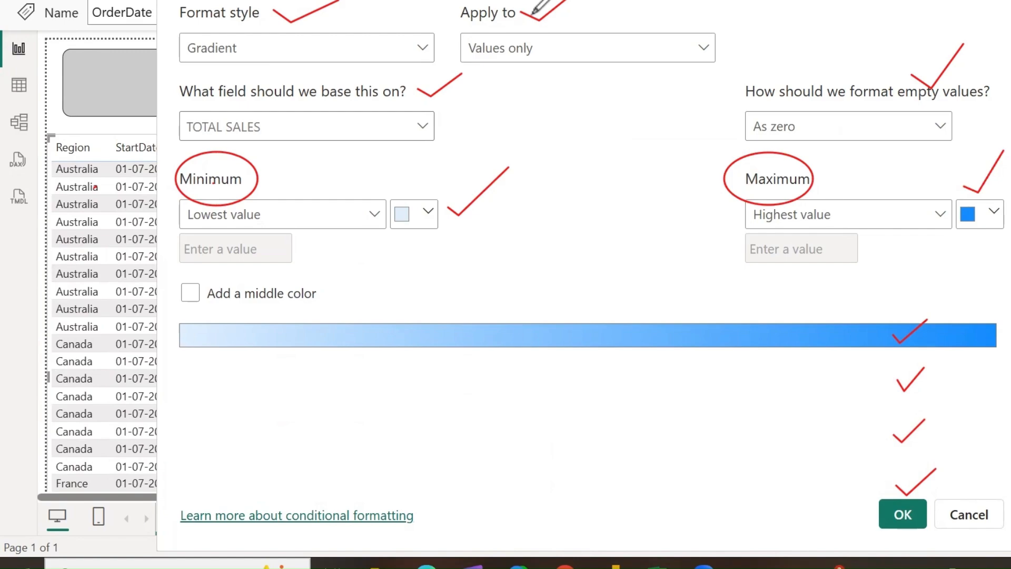
{"action": "mouse_move", "coordinate": [316, 12]}
{"action": "left_mouse_down"}
{"action": "mouse_move", "coordinate": [208, 206]}
{"action": "mouse_move", "coordinate": [324, 165]}
{"action": "mouse_move", "coordinate": [470, 183]}
{"action": "mouse_move", "coordinate": [510, 211]}
{"action": "mouse_move", "coordinate": [558, 37]}
{"action": "mouse_move", "coordinate": [804, 176]}
{"action": "mouse_move", "coordinate": [1000, 197]}
{"action": "mouse_move", "coordinate": [903, 497]}
{"action": "mouse_move", "coordinate": [901, 305]}
{"action": "left_mouse_up"}
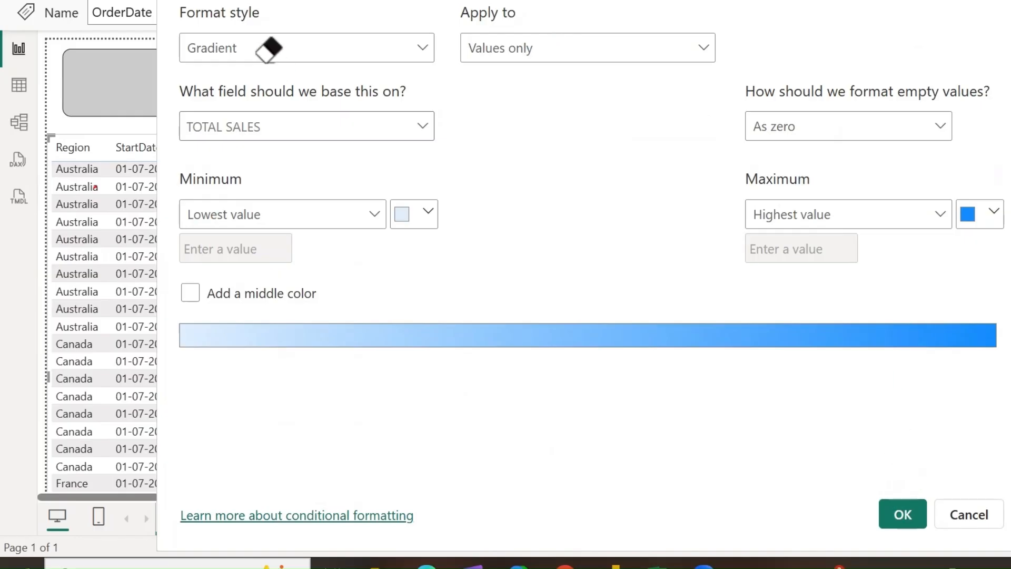
{"action": "key", "text": "Escape"}
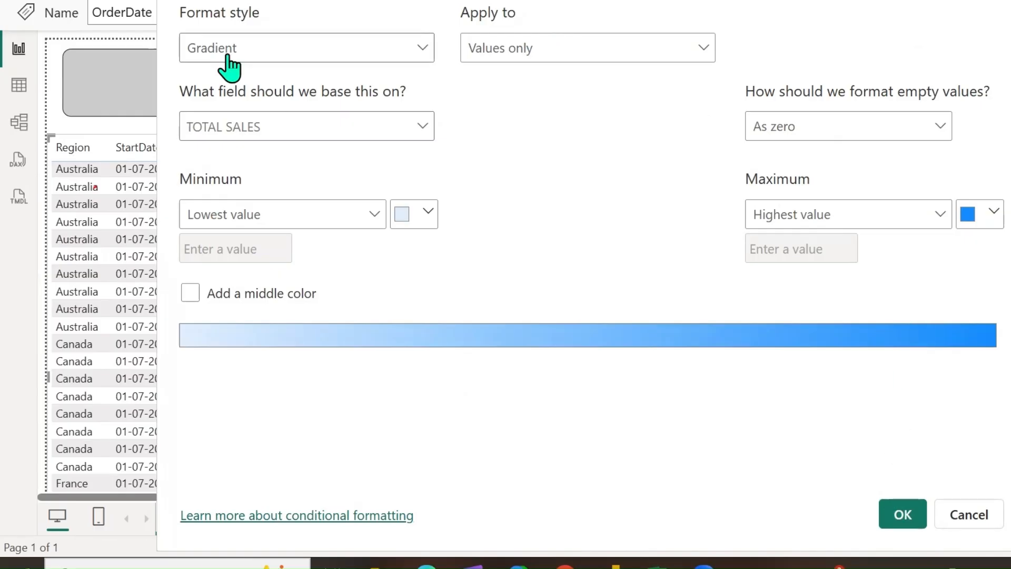
{"action": "left_click", "coordinate": [421, 53]}
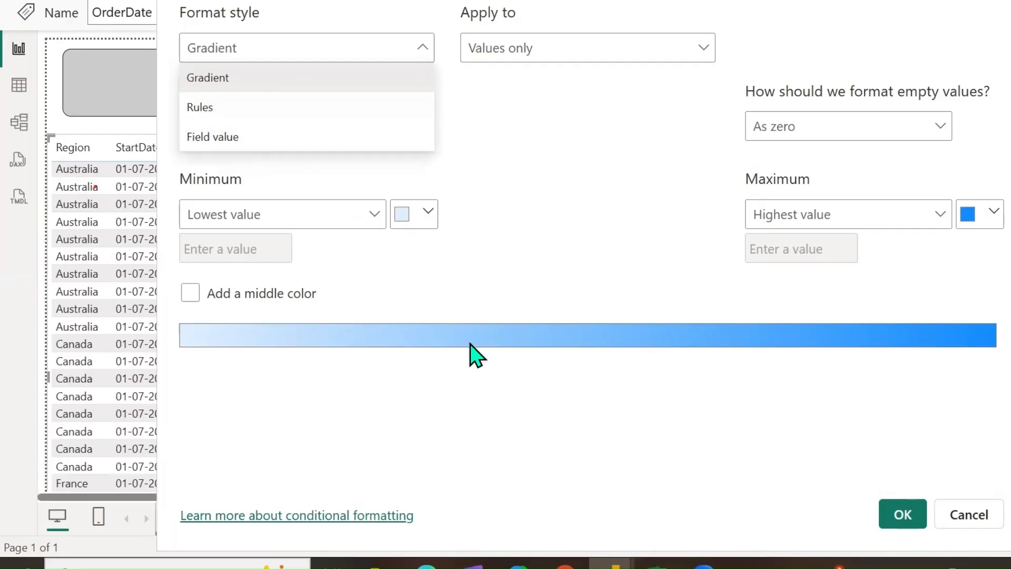
{"action": "left_click", "coordinate": [703, 48]}
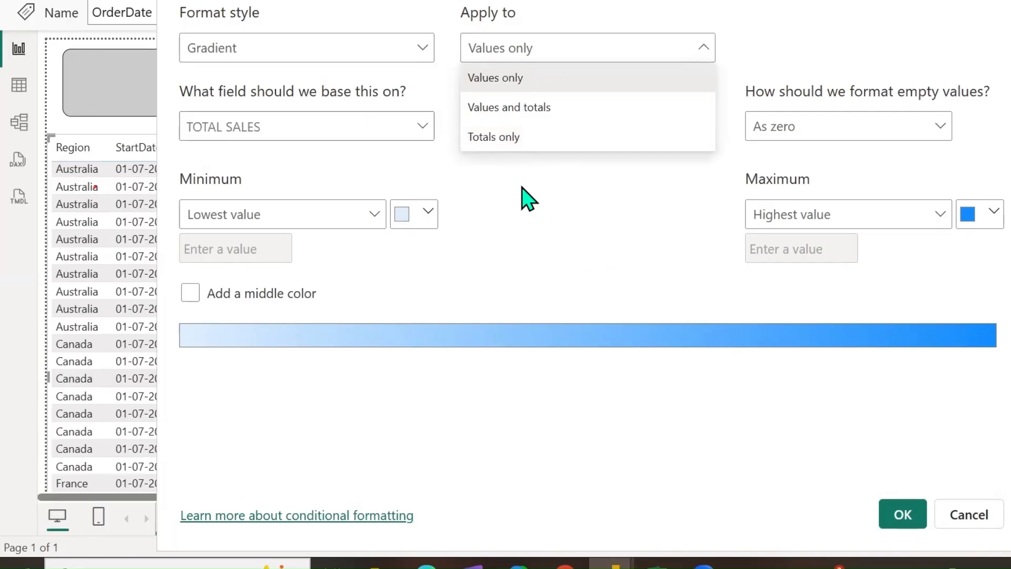
{"action": "left_click", "coordinate": [500, 236]}
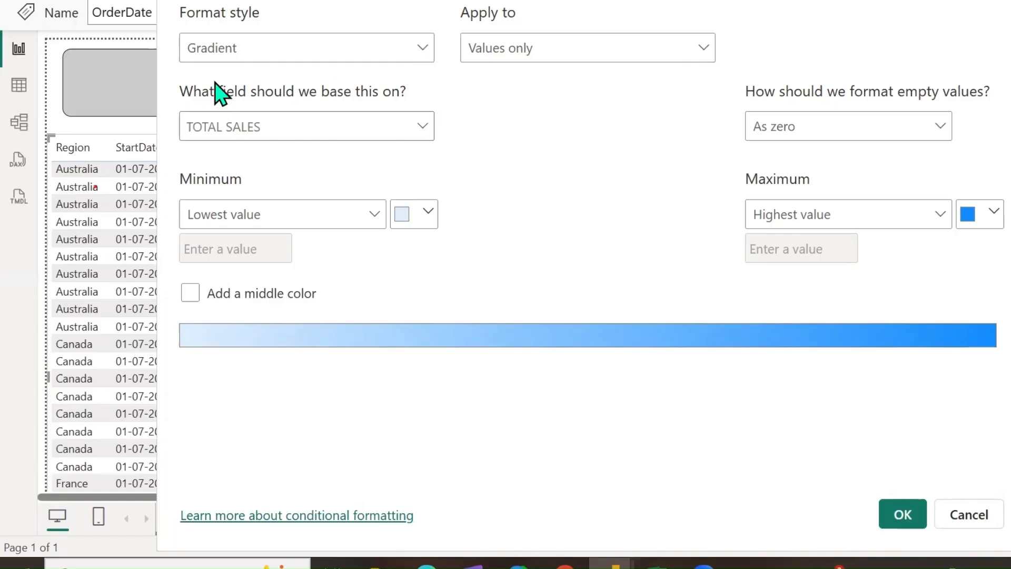
Step: Set the TOTAL SALES background gradient to light red for the lowest value and a custom green for the highest value, and apply it
{"action": "left_click", "coordinate": [428, 215]}
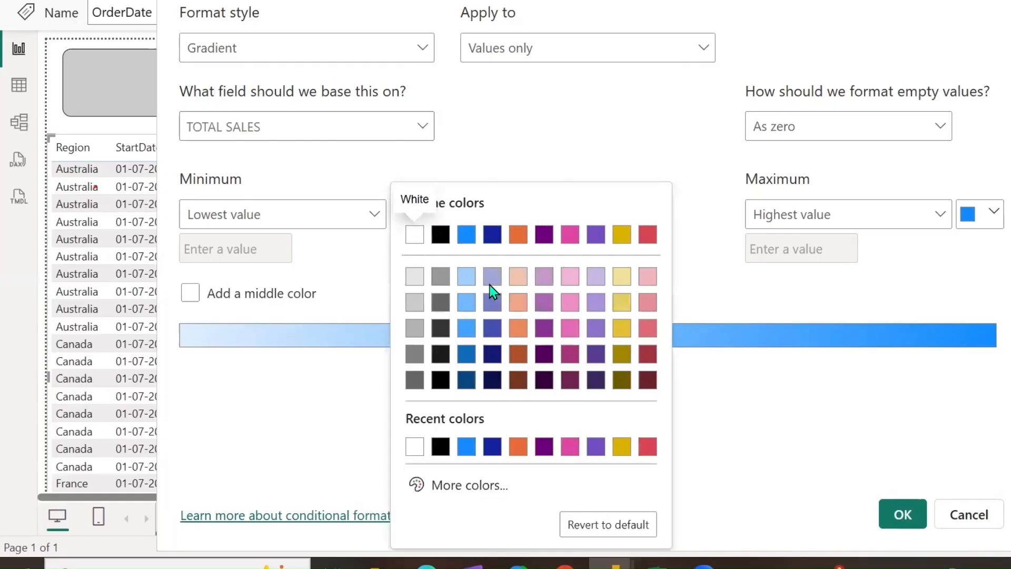
{"action": "left_click", "coordinate": [648, 276]}
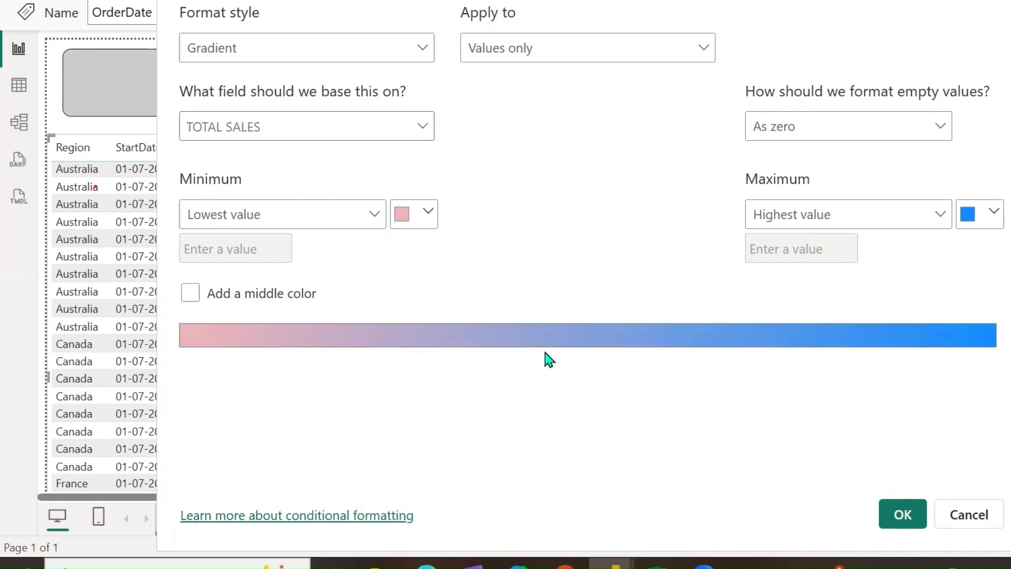
{"action": "left_click", "coordinate": [994, 213]}
{"action": "left_click", "coordinate": [784, 481]}
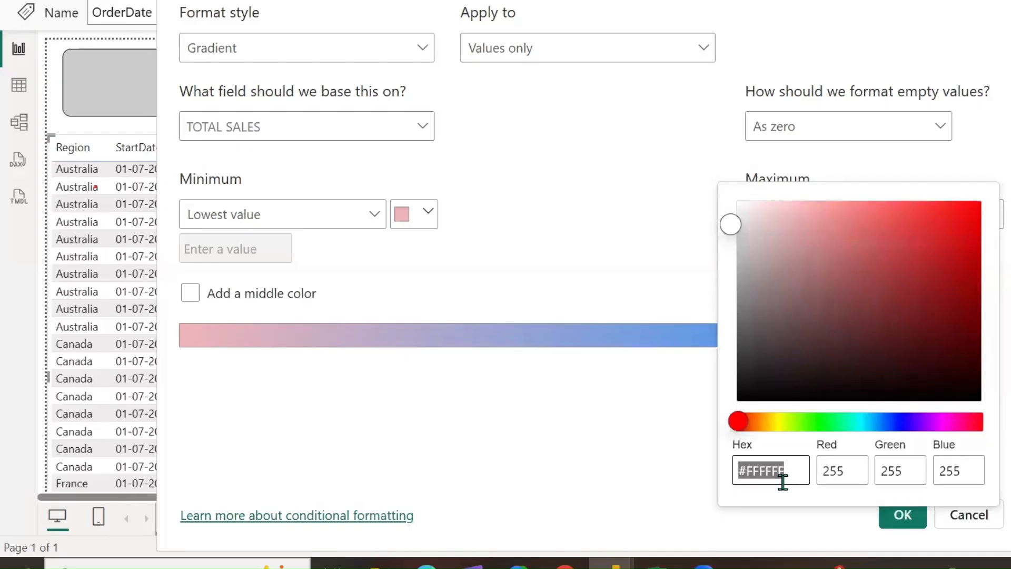
{"action": "left_click", "coordinate": [828, 427]}
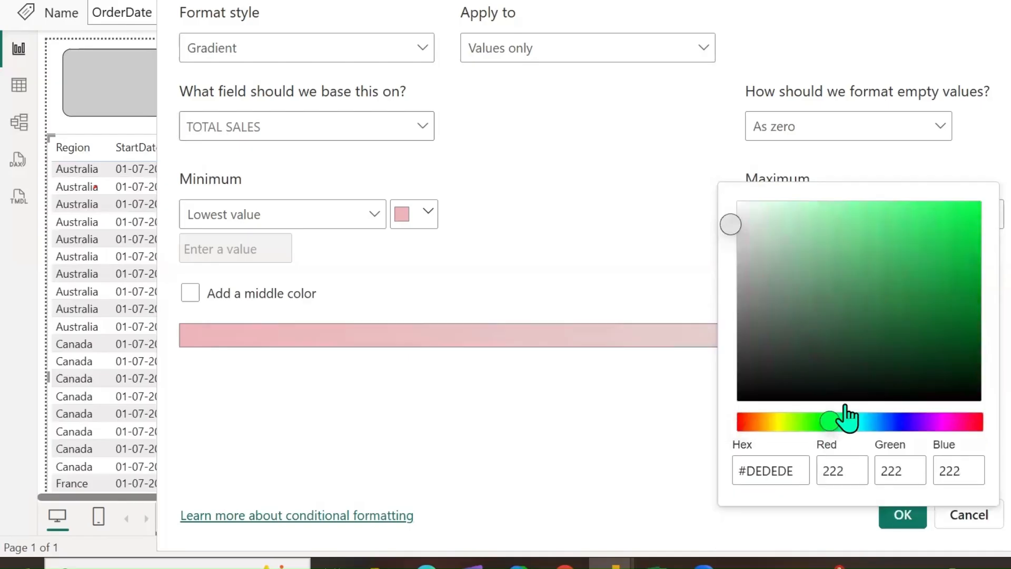
{"action": "left_click", "coordinate": [863, 222]}
{"action": "left_click", "coordinate": [629, 495]}
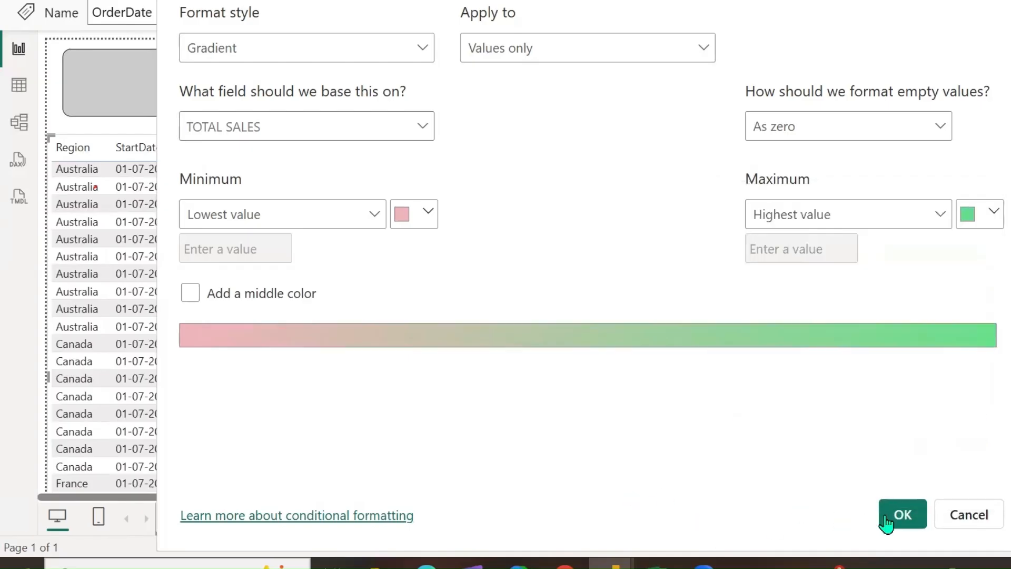
{"action": "left_click", "coordinate": [902, 515]}
Step: Examine the gradient shading of the TOTAL SALES values down the table
{"action": "scroll", "coordinate": [614, 228], "scroll_direction": "down", "scroll_amount": 15}
{"action": "scroll", "coordinate": [621, 229], "scroll_direction": "down", "scroll_amount": 15}
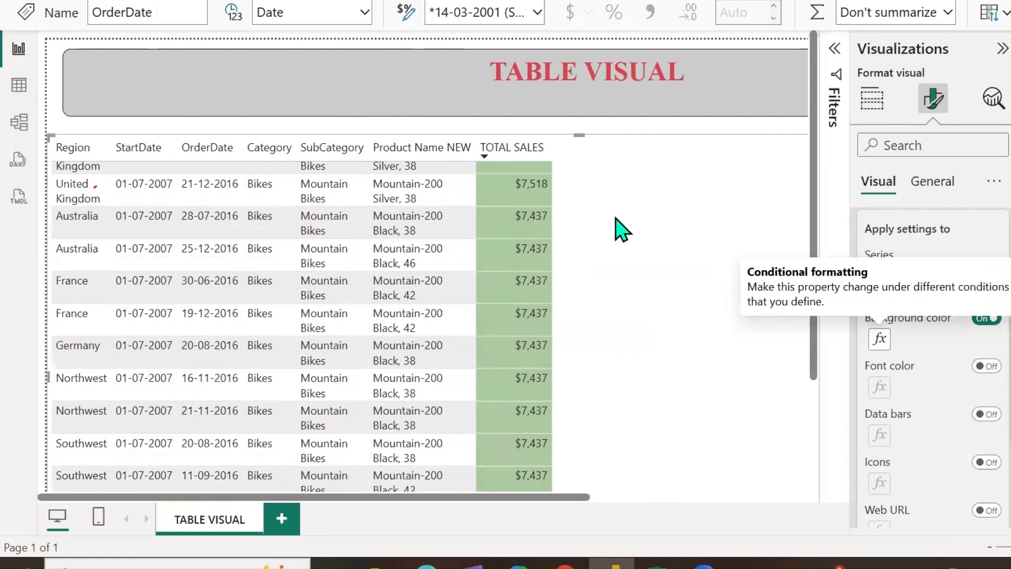
{"action": "scroll", "coordinate": [630, 230], "scroll_direction": "down", "scroll_amount": 5}
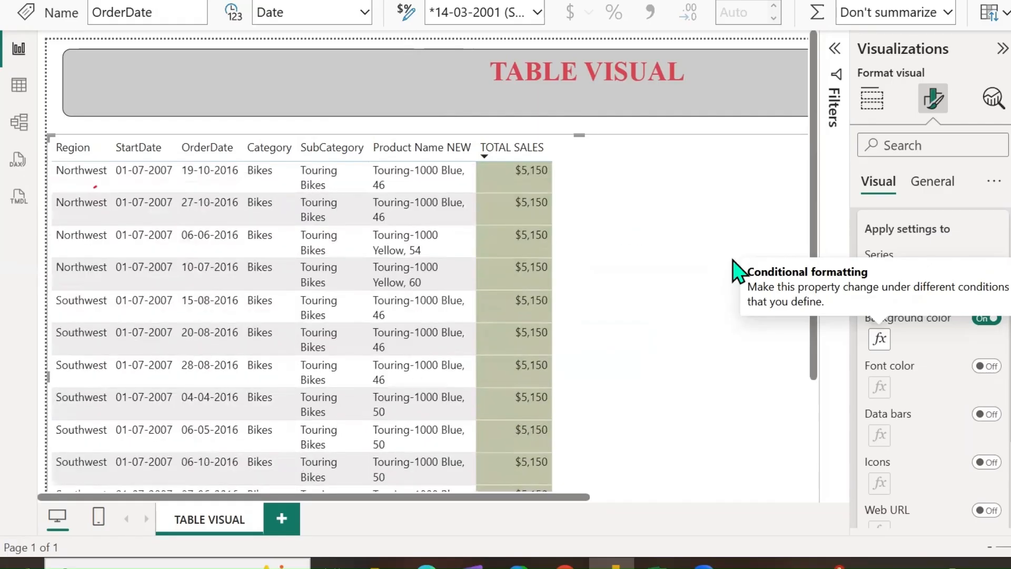
{"action": "left_click_drag", "start_coordinate": [817, 232], "coordinate": [819, 400]}
{"action": "scroll", "coordinate": [662, 388], "scroll_direction": "down", "scroll_amount": 15}
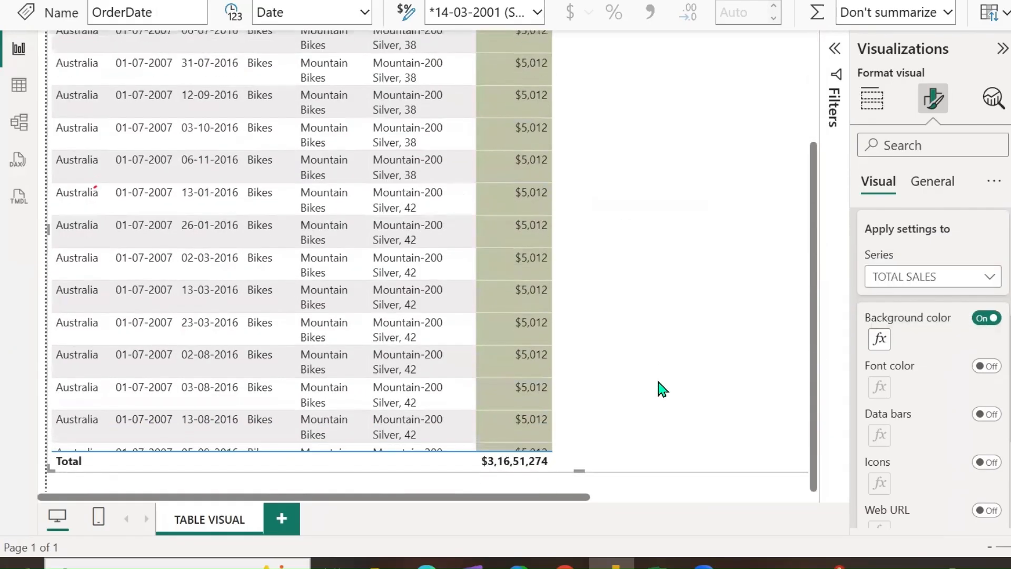
{"action": "scroll", "coordinate": [662, 388], "scroll_direction": "down", "scroll_amount": 15}
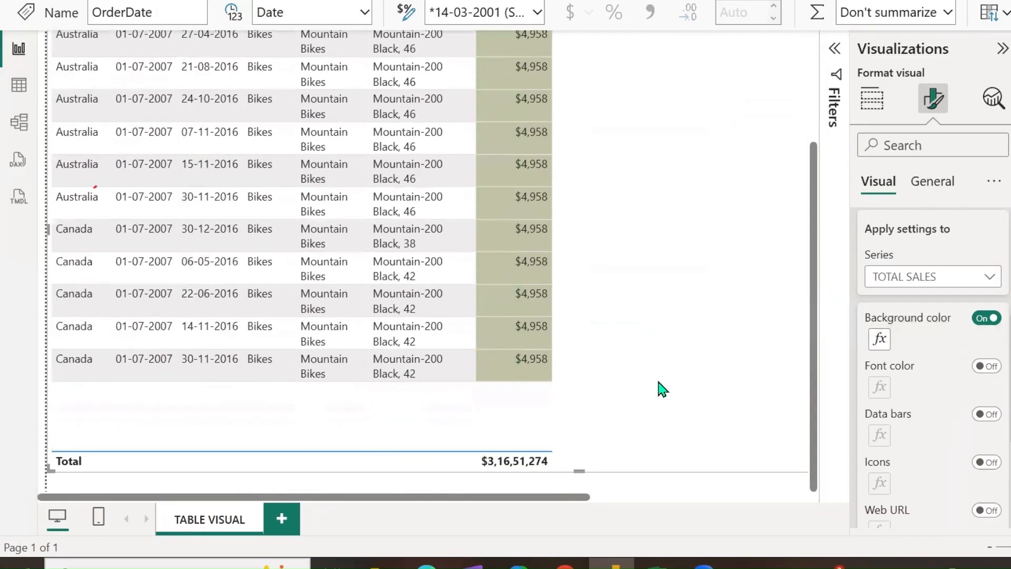
{"action": "scroll", "coordinate": [657, 353], "scroll_direction": "down", "scroll_amount": 15}
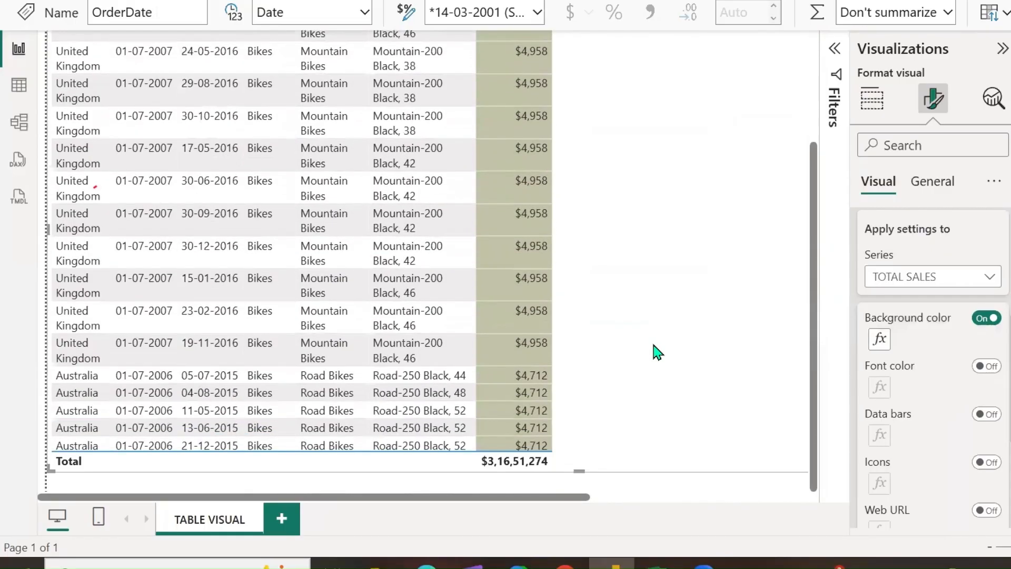
{"action": "scroll", "coordinate": [914, 395], "scroll_direction": "up", "scroll_amount": 5}
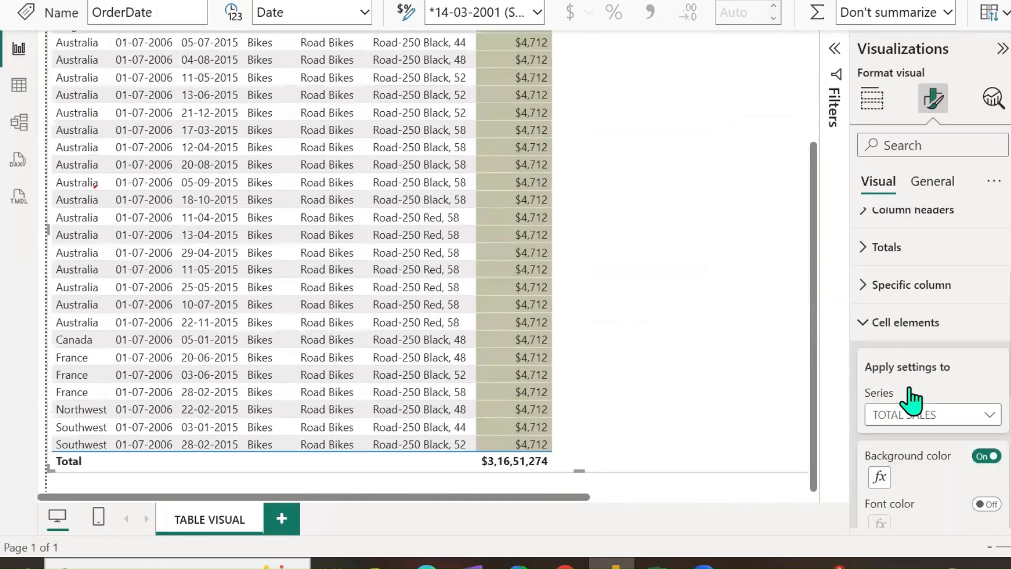
{"action": "left_click", "coordinate": [864, 330]}
{"action": "scroll", "coordinate": [915, 387], "scroll_direction": "down", "scroll_amount": 7}
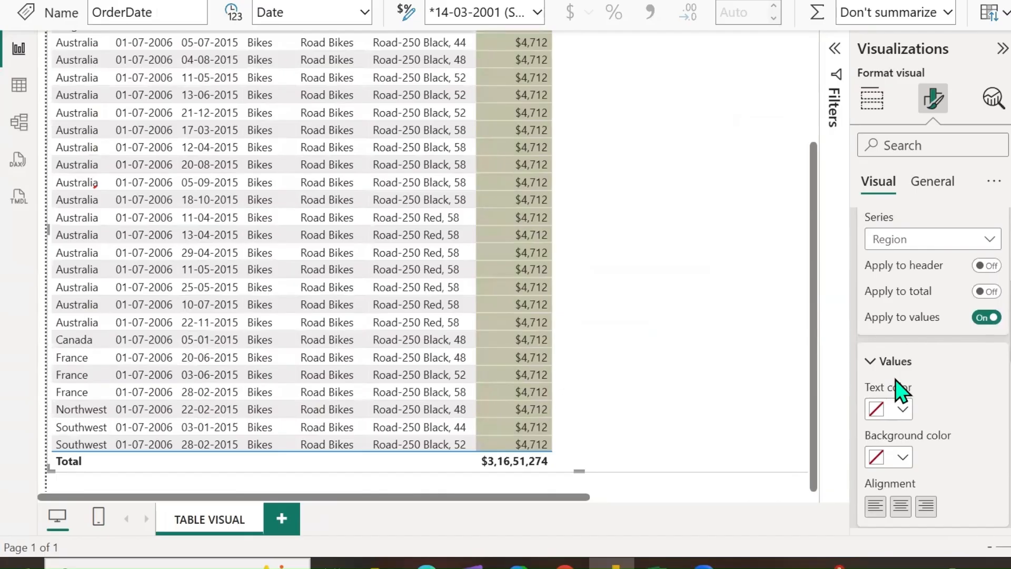
{"action": "scroll", "coordinate": [910, 378], "scroll_direction": "up", "scroll_amount": 7}
{"action": "scroll", "coordinate": [909, 378], "scroll_direction": "up", "scroll_amount": 3}
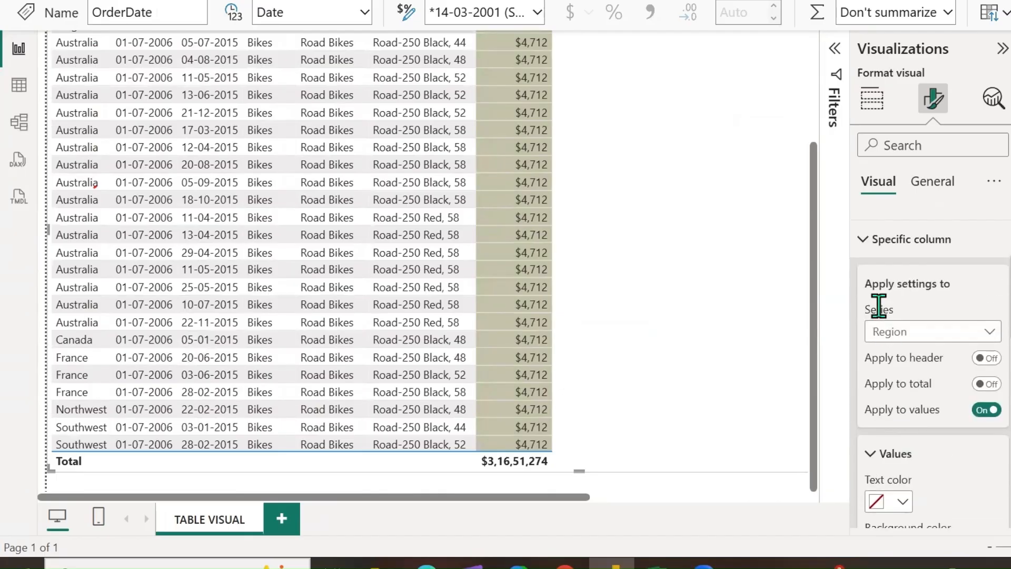
{"action": "left_click", "coordinate": [864, 253]}
{"action": "scroll", "coordinate": [874, 437], "scroll_direction": "down", "scroll_amount": 2}
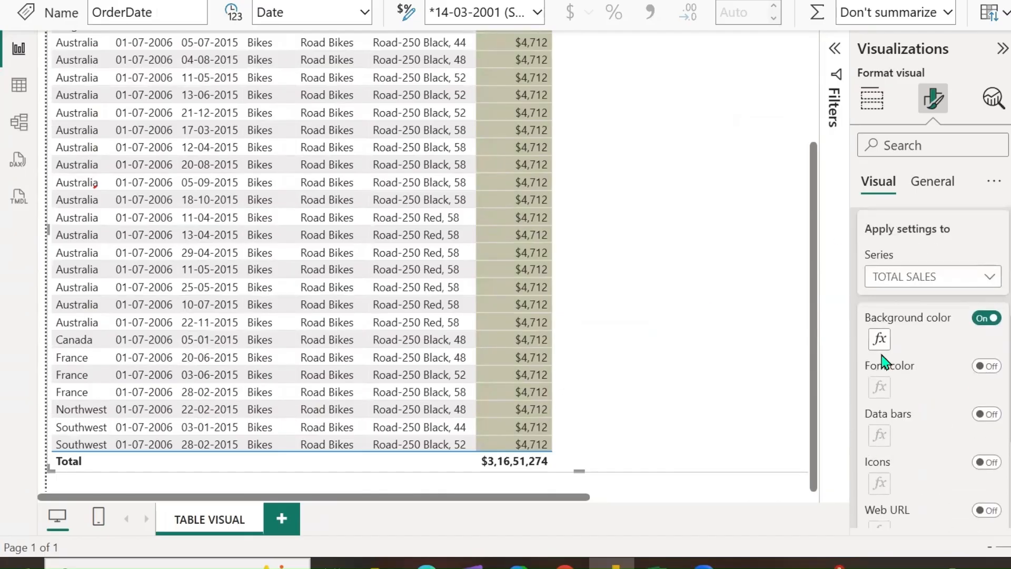
Step: Sort the table by TOTAL SALES in ascending order
{"action": "scroll", "coordinate": [721, 353], "scroll_direction": "down", "scroll_amount": 15}
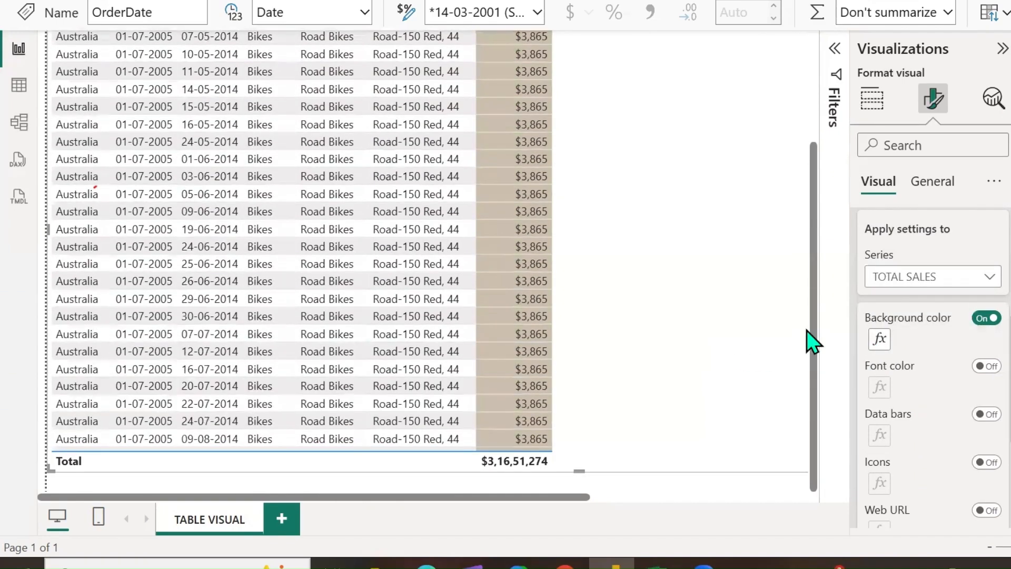
{"action": "left_click_drag", "start_coordinate": [817, 355], "coordinate": [804, 213]}
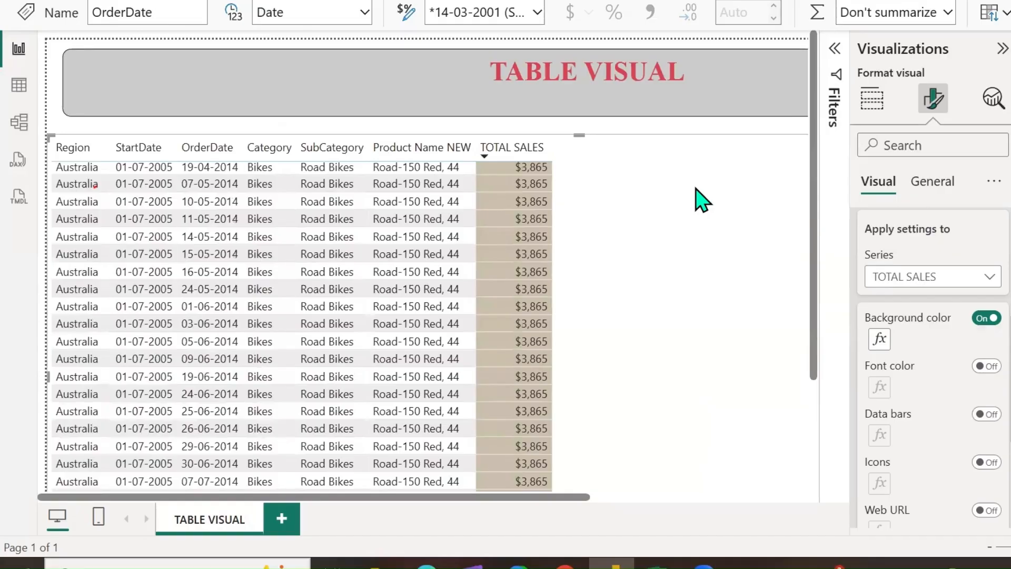
{"action": "left_click", "coordinate": [509, 148]}
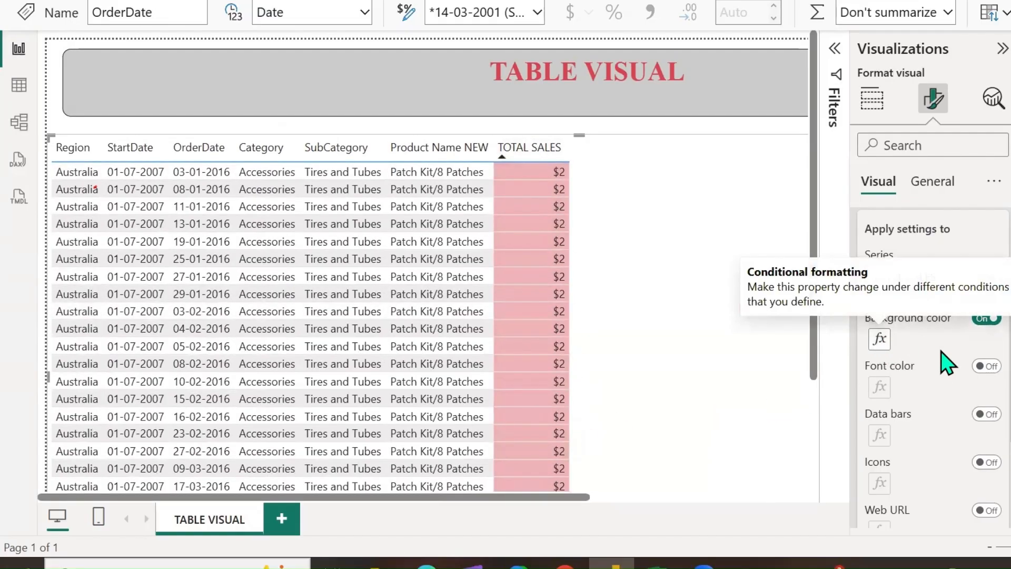
Step: Review the conditional formatting settings of the TOTAL SALES background color without changing them
{"action": "scroll", "coordinate": [942, 362], "scroll_direction": "up", "scroll_amount": 3}
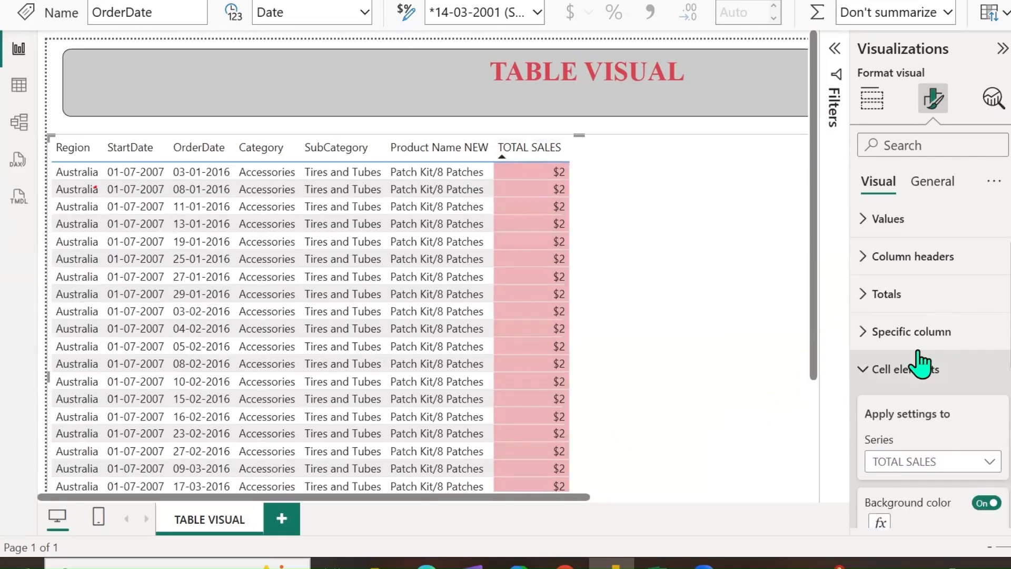
{"action": "left_click", "coordinate": [863, 340]}
{"action": "scroll", "coordinate": [946, 389], "scroll_direction": "down", "scroll_amount": 5}
{"action": "scroll", "coordinate": [942, 389], "scroll_direction": "up", "scroll_amount": 5}
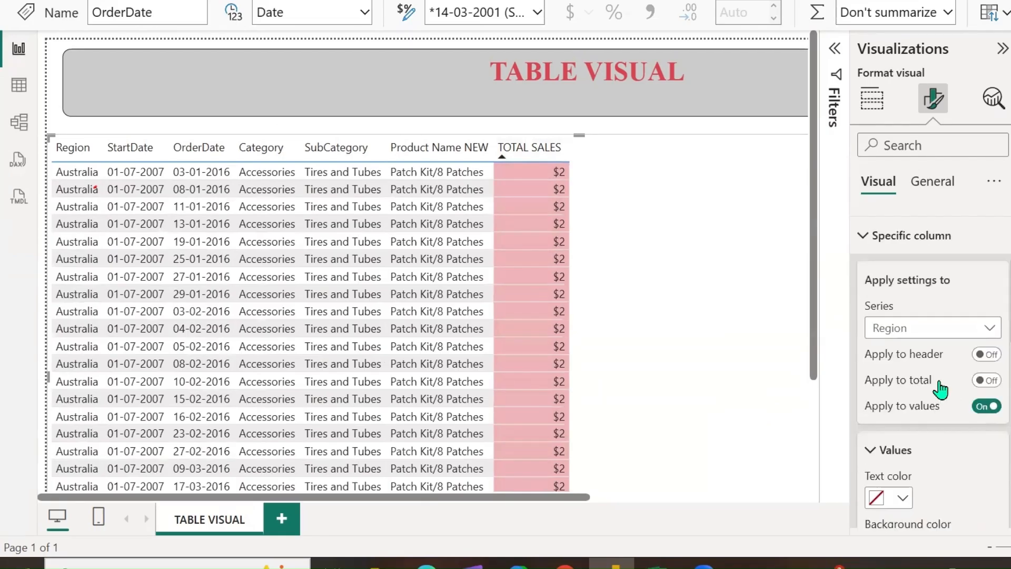
{"action": "left_click", "coordinate": [863, 331]}
{"action": "scroll", "coordinate": [864, 378], "scroll_direction": "down", "scroll_amount": 5}
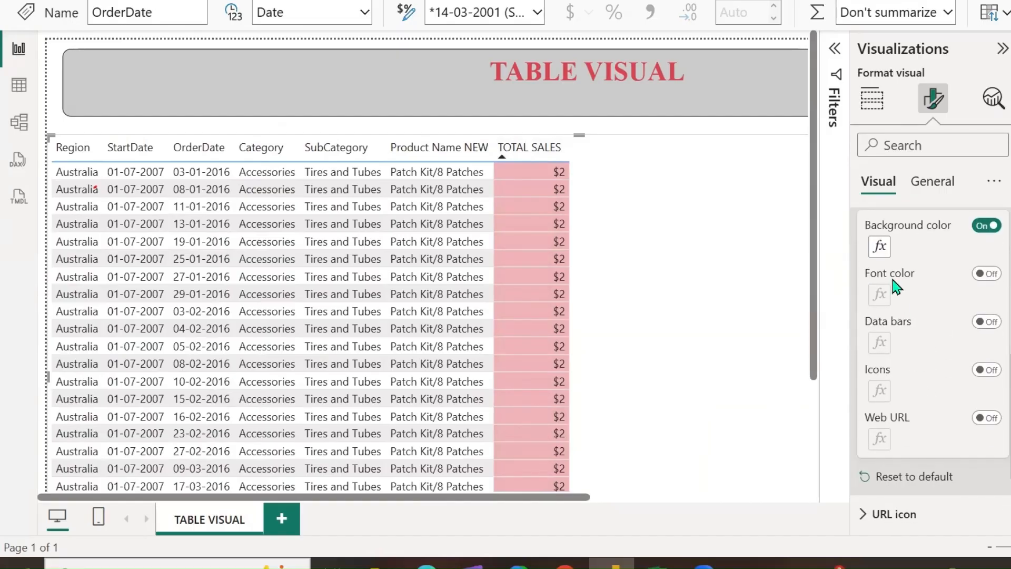
{"action": "left_click", "coordinate": [880, 246]}
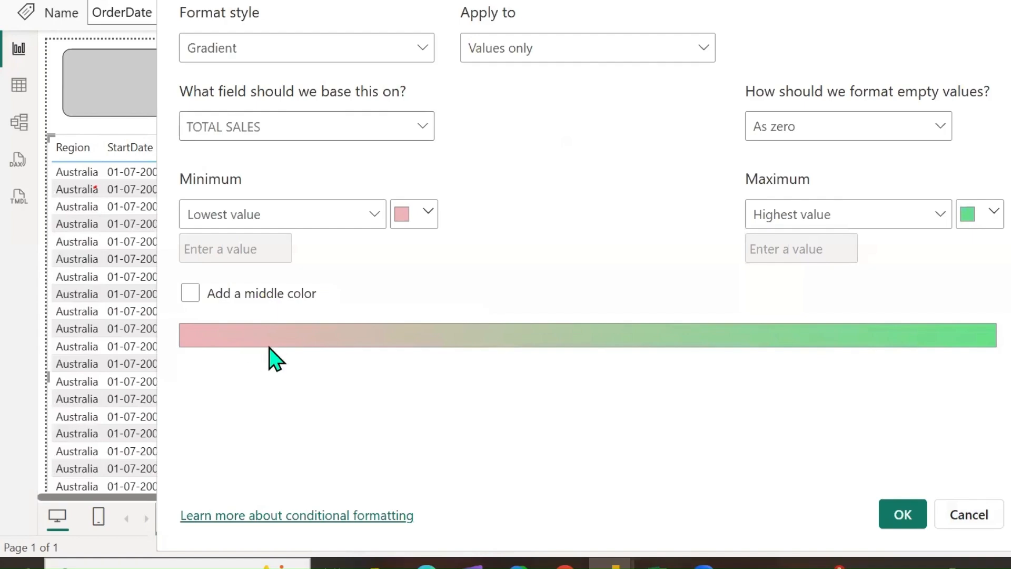
{"action": "left_click", "coordinate": [959, 518]}
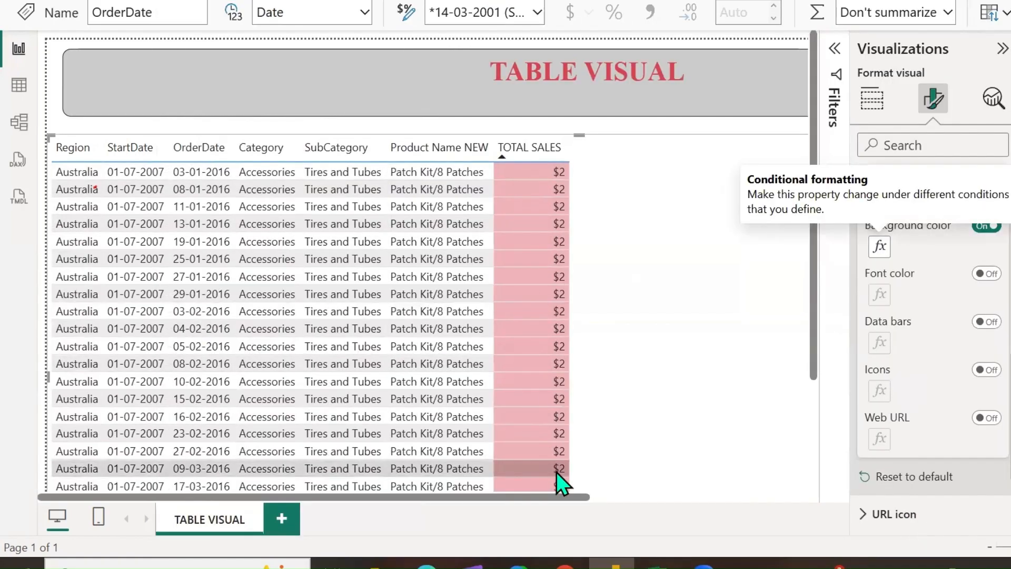
Step: Add a middle color to the TOTAL SALES background gradient, keeping the default yellow for the middle value, and apply it
{"action": "left_click", "coordinate": [879, 246]}
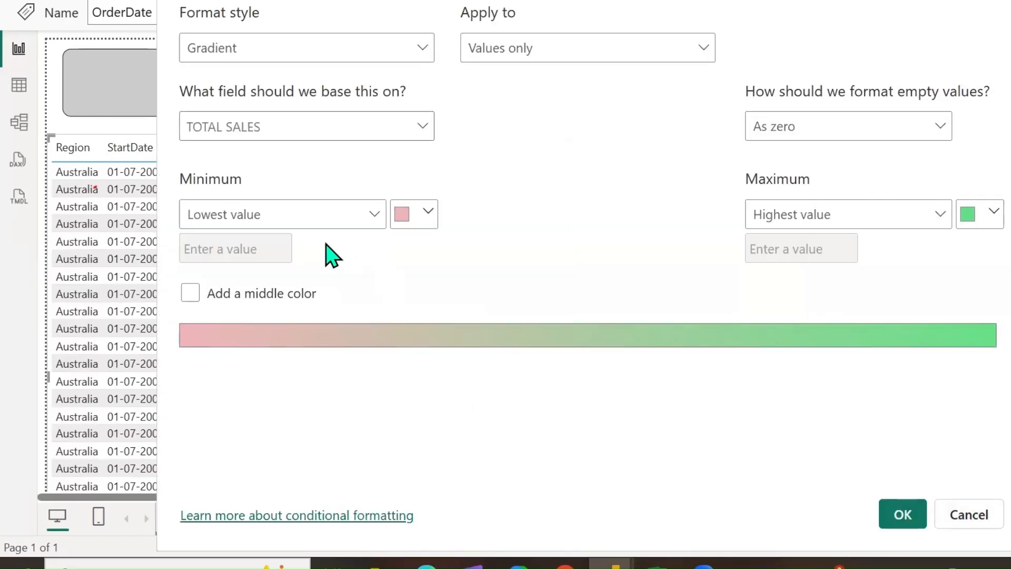
{"action": "left_click", "coordinate": [189, 292]}
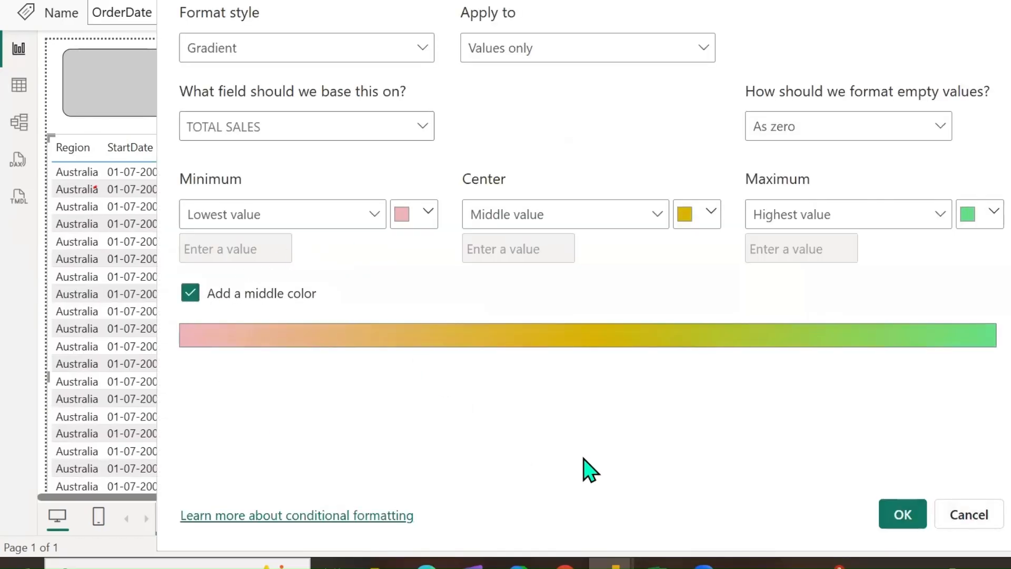
{"action": "left_click", "coordinate": [895, 516]}
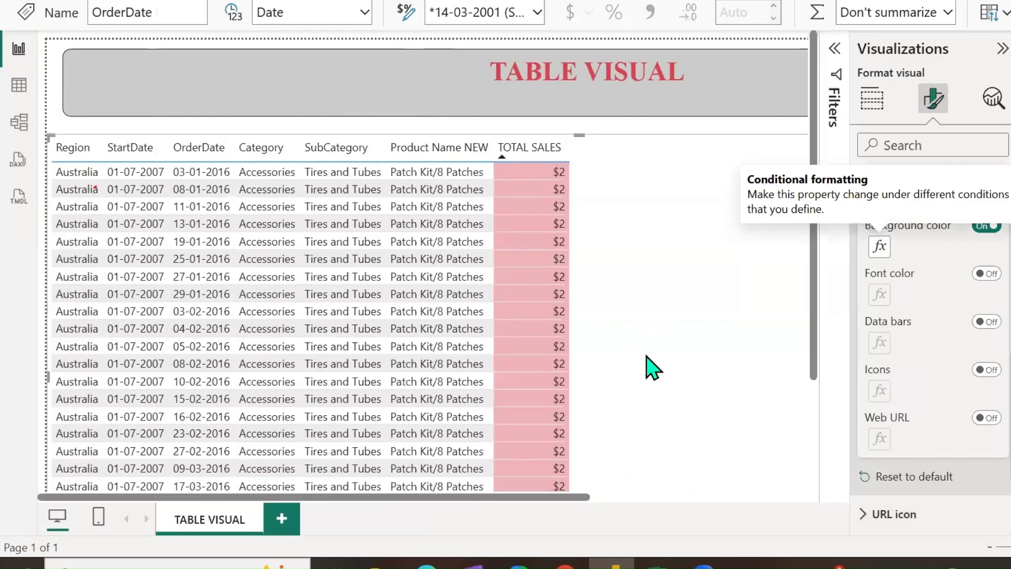
Step: Examine the three-color gradient on the TOTAL SALES values further down the table
{"action": "scroll", "coordinate": [652, 372], "scroll_direction": "down", "scroll_amount": 15}
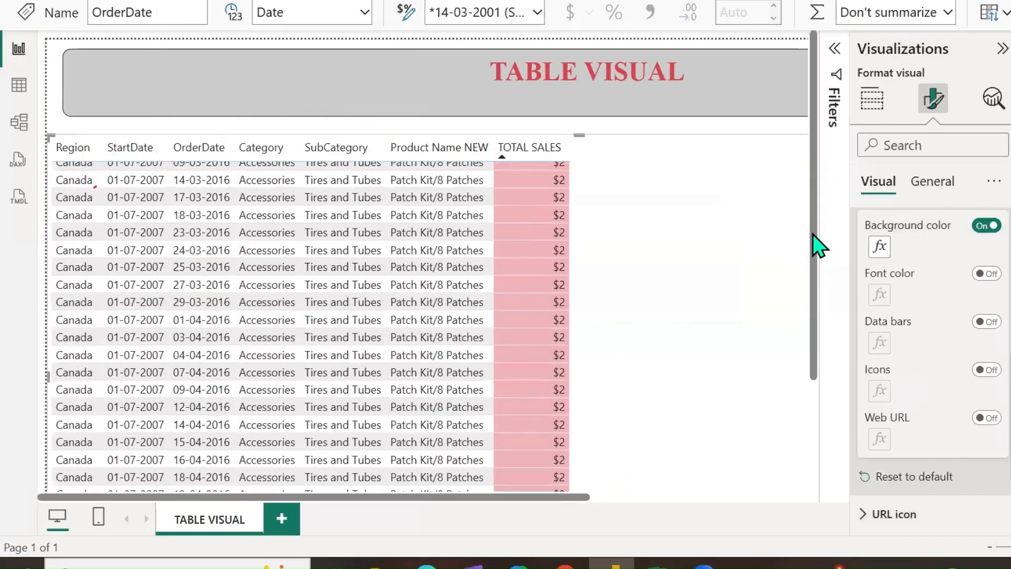
{"action": "left_click_drag", "start_coordinate": [817, 242], "coordinate": [817, 373]}
{"action": "scroll", "coordinate": [690, 371], "scroll_direction": "down", "scroll_amount": 9}
{"action": "scroll", "coordinate": [689, 374], "scroll_direction": "down", "scroll_amount": 15}
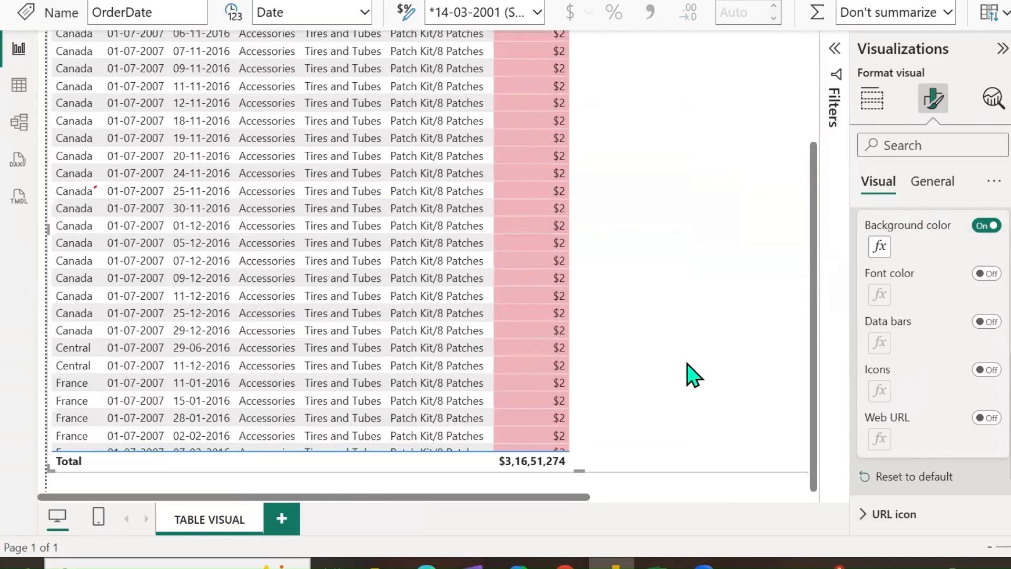
{"action": "scroll", "coordinate": [669, 375], "scroll_direction": "down", "scroll_amount": 15}
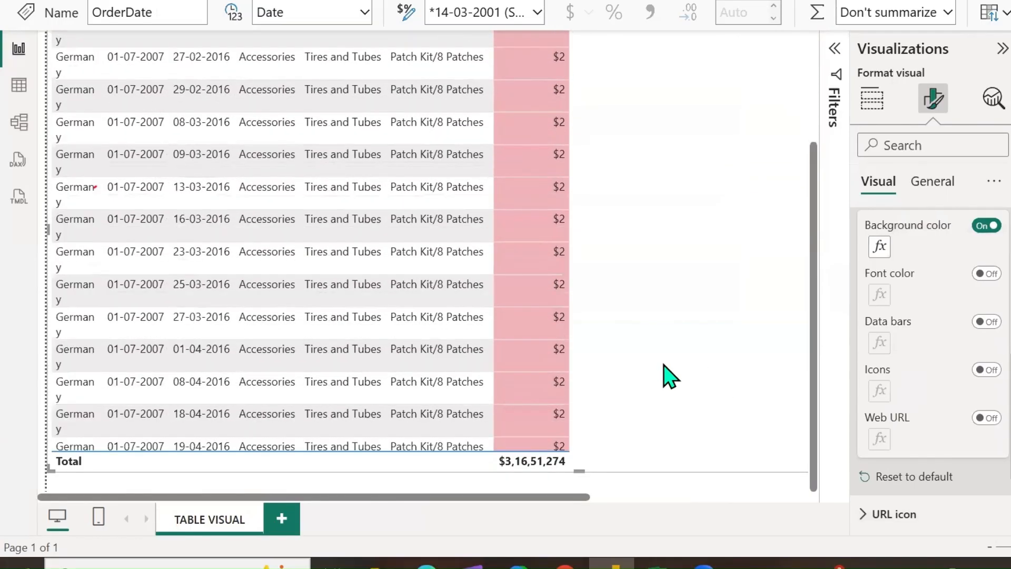
{"action": "scroll", "coordinate": [668, 375], "scroll_direction": "down", "scroll_amount": 15}
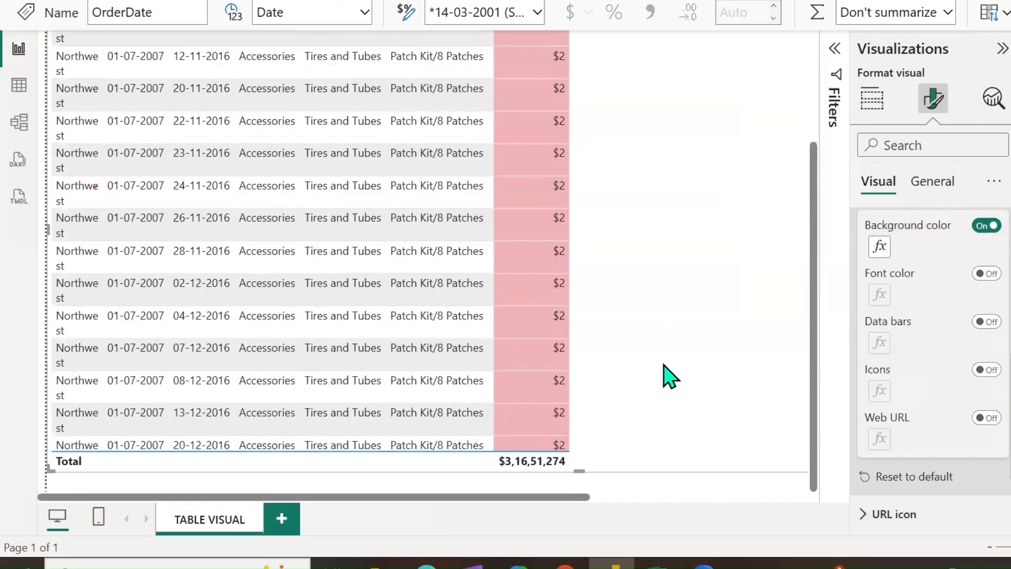
Step: Examine the gradient colors on the lowest TOTAL SALES rows and return to the start of the table
{"action": "scroll", "coordinate": [668, 375], "scroll_direction": "down", "scroll_amount": 15}
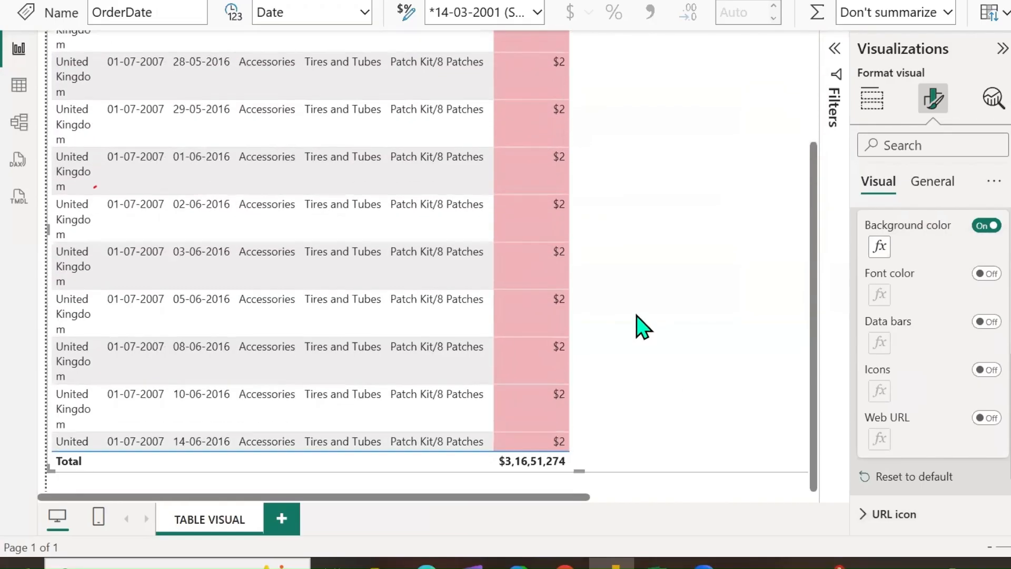
{"action": "scroll", "coordinate": [677, 364], "scroll_direction": "down", "scroll_amount": 15}
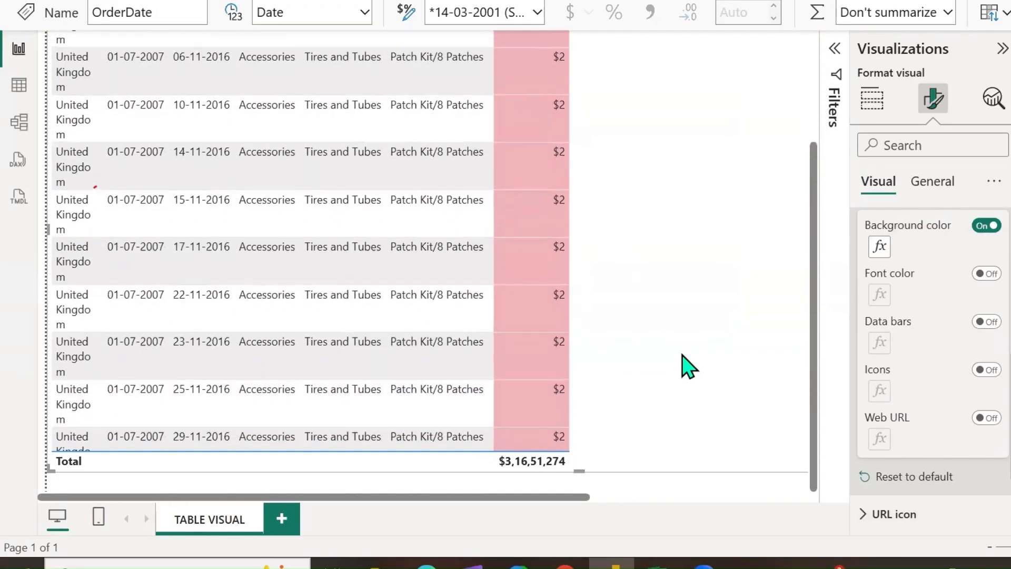
{"action": "left_click_drag", "start_coordinate": [813, 284], "coordinate": [818, 178]}
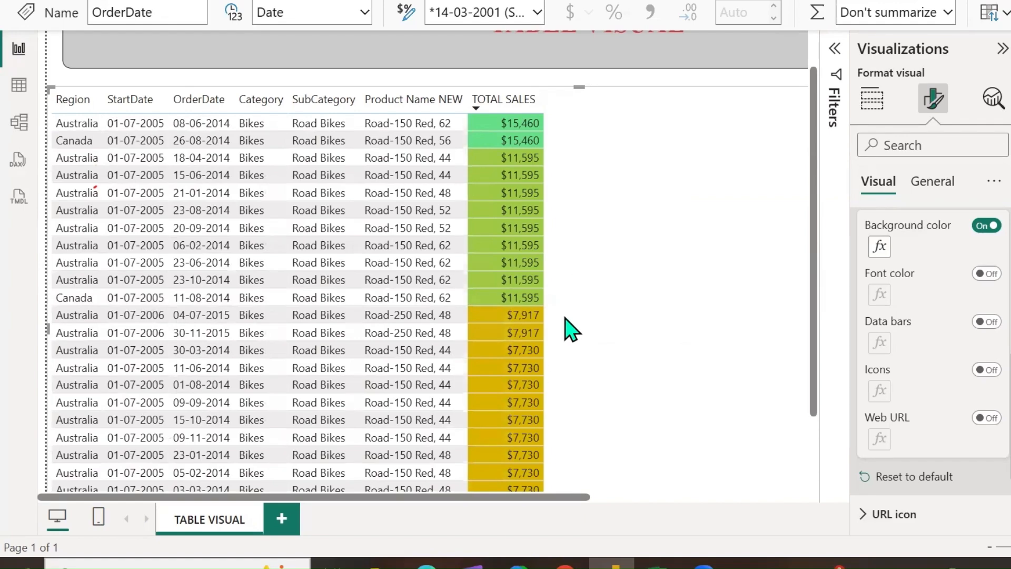
Step: Switch the format style of the TOTAL SALES background color from Gradient to Rules
{"action": "left_click", "coordinate": [878, 246]}
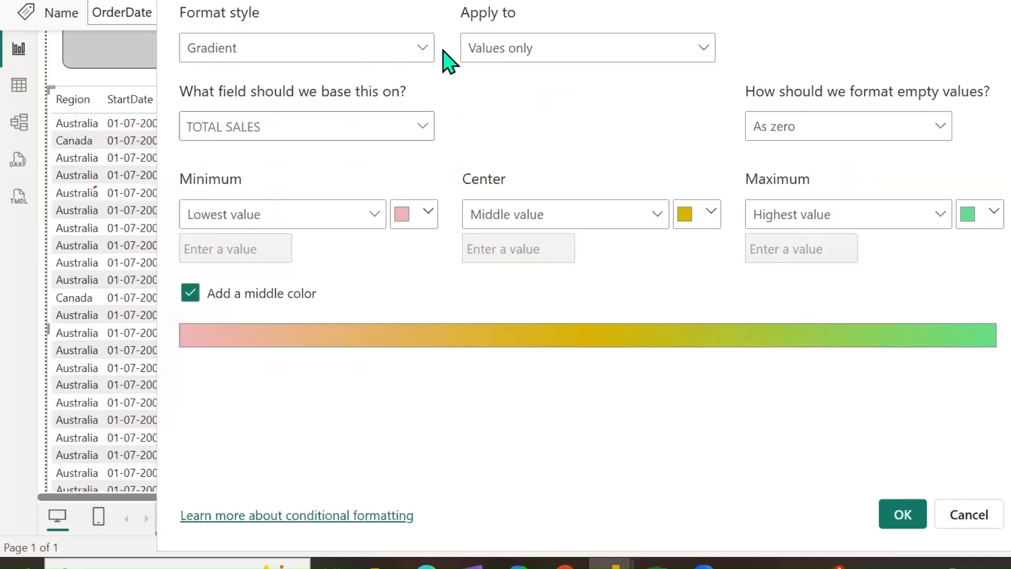
{"action": "left_click", "coordinate": [422, 48]}
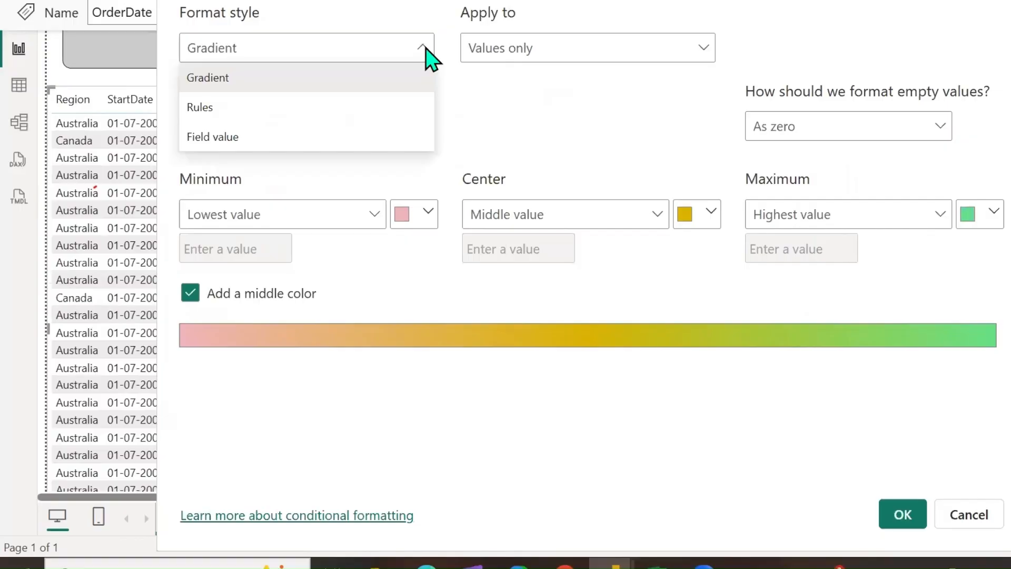
{"action": "left_click", "coordinate": [224, 108]}
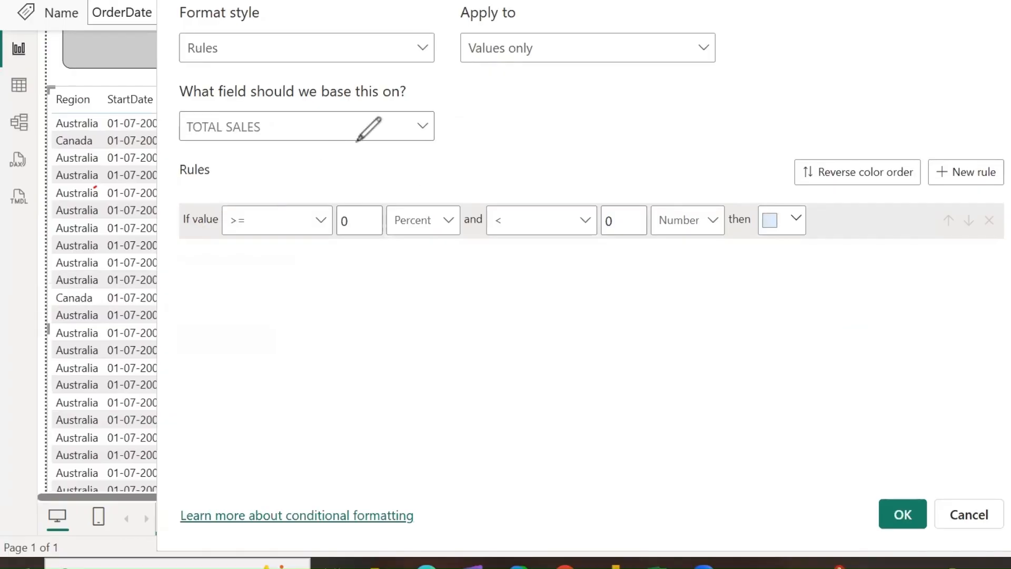
{"action": "mouse_move", "coordinate": [446, 112]}
{"action": "left_mouse_down"}
{"action": "mouse_move", "coordinate": [467, 116]}
{"action": "mouse_move", "coordinate": [499, 88]}
{"action": "left_mouse_up"}
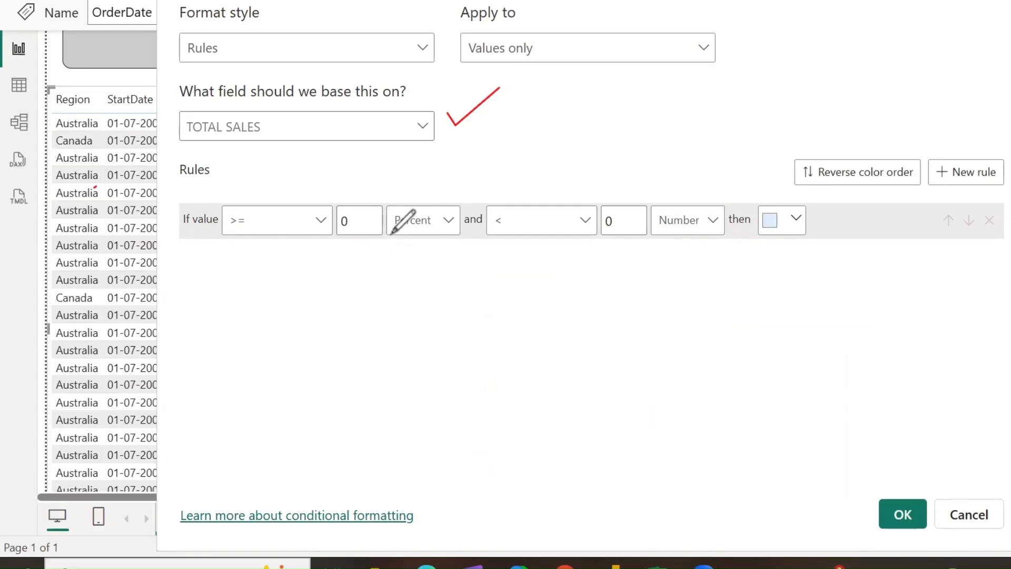
{"action": "mouse_move", "coordinate": [394, 244]}
{"action": "left_mouse_down"}
{"action": "mouse_move", "coordinate": [463, 208]}
{"action": "mouse_move", "coordinate": [386, 198]}
{"action": "mouse_move", "coordinate": [401, 240]}
{"action": "left_mouse_up"}
{"action": "mouse_move", "coordinate": [651, 237]}
{"action": "left_mouse_down"}
{"action": "mouse_move", "coordinate": [731, 209]}
{"action": "mouse_move", "coordinate": [650, 196]}
{"action": "mouse_move", "coordinate": [654, 237]}
{"action": "left_mouse_up"}
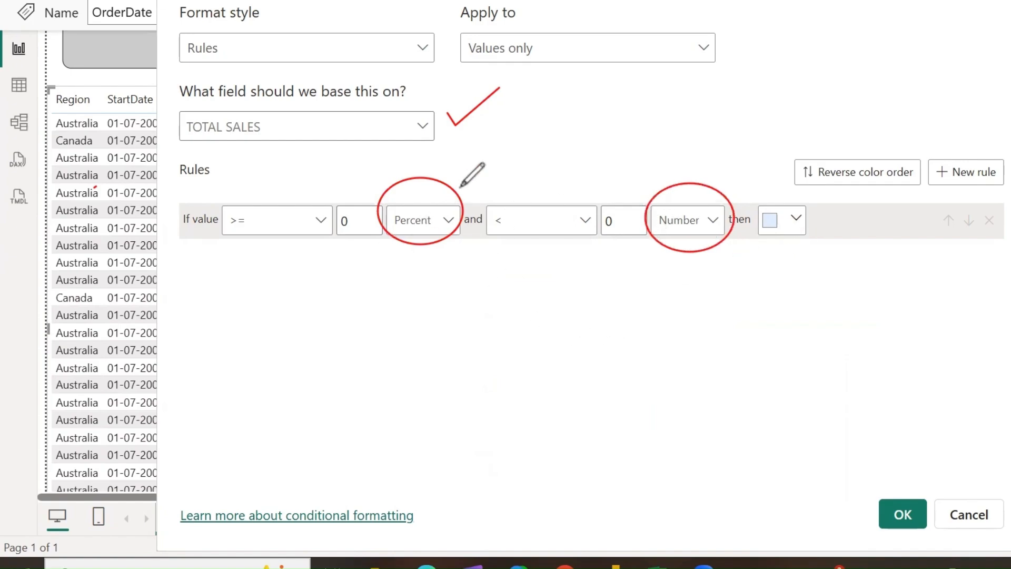
{"action": "left_click_drag", "start_coordinate": [460, 183], "coordinate": [538, 146]}
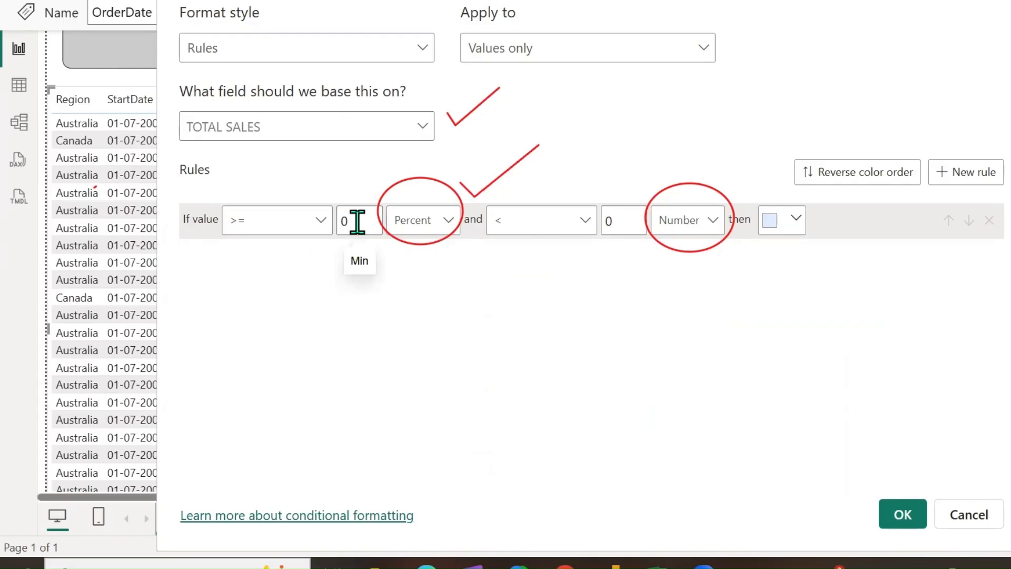
Step: Define the first rule to color values from 0 up to below 1000, both as Number, in the red theme color
{"action": "left_click", "coordinate": [432, 230]}
{"action": "left_click", "coordinate": [428, 253]}
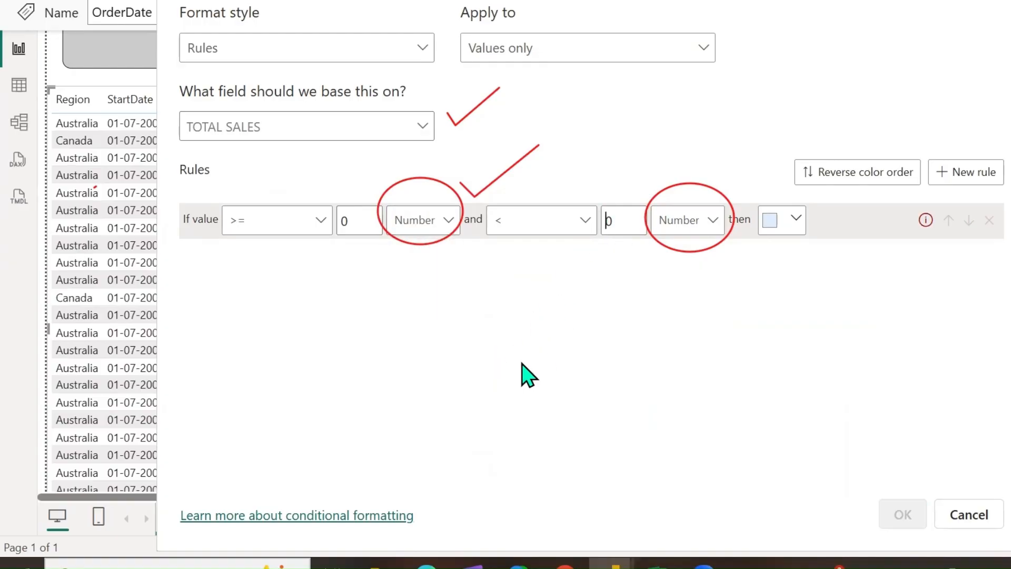
{"action": "type", "text": "10"}
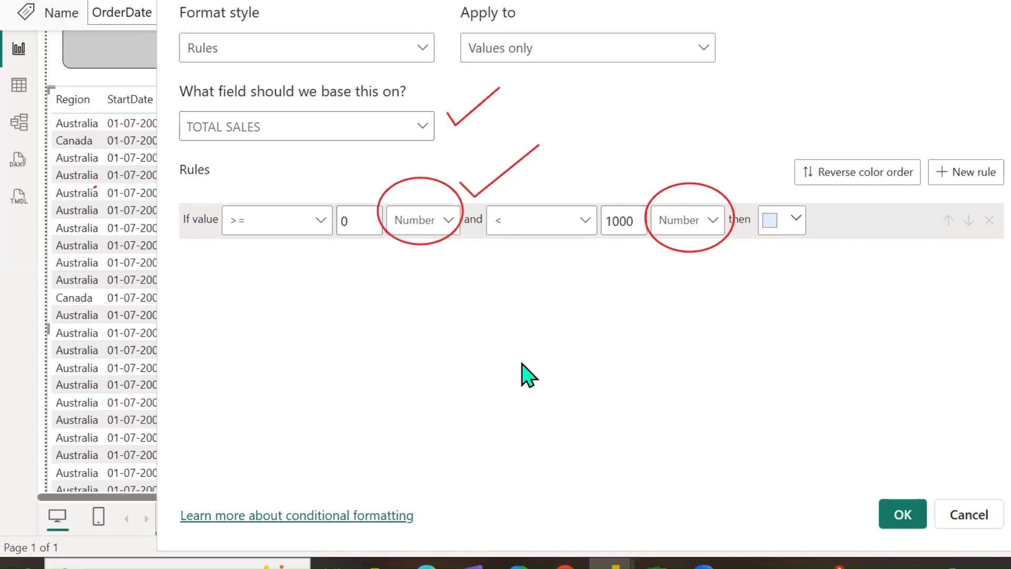
{"action": "type", "text": "0"}
{"action": "left_click", "coordinate": [794, 229]}
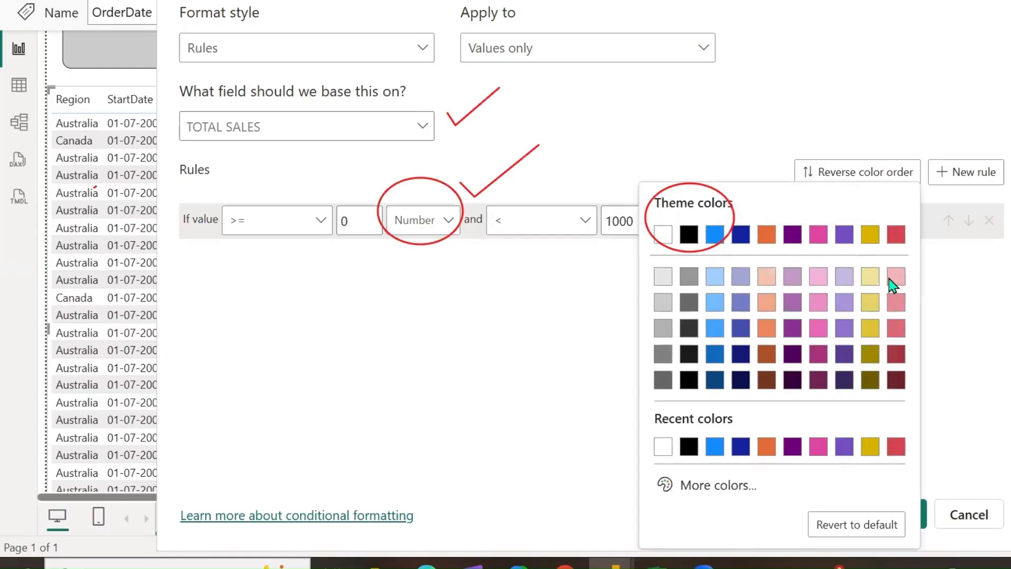
{"action": "left_click", "coordinate": [895, 235]}
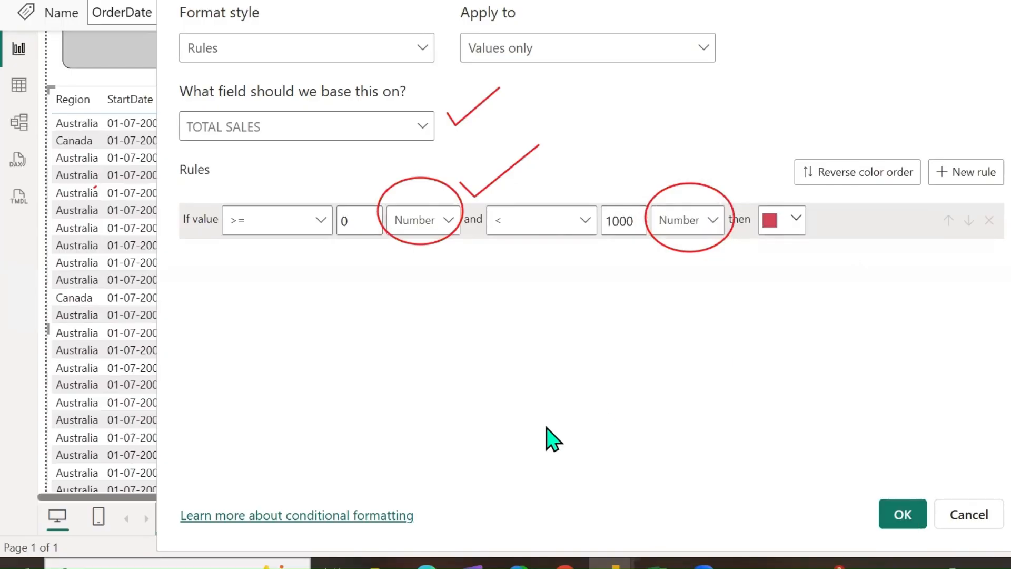
Step: Add a second rule for values greater than or equal to 1001 and less than 10000, both as Number
{"action": "left_click", "coordinate": [974, 173]}
{"action": "left_click", "coordinate": [345, 261]}
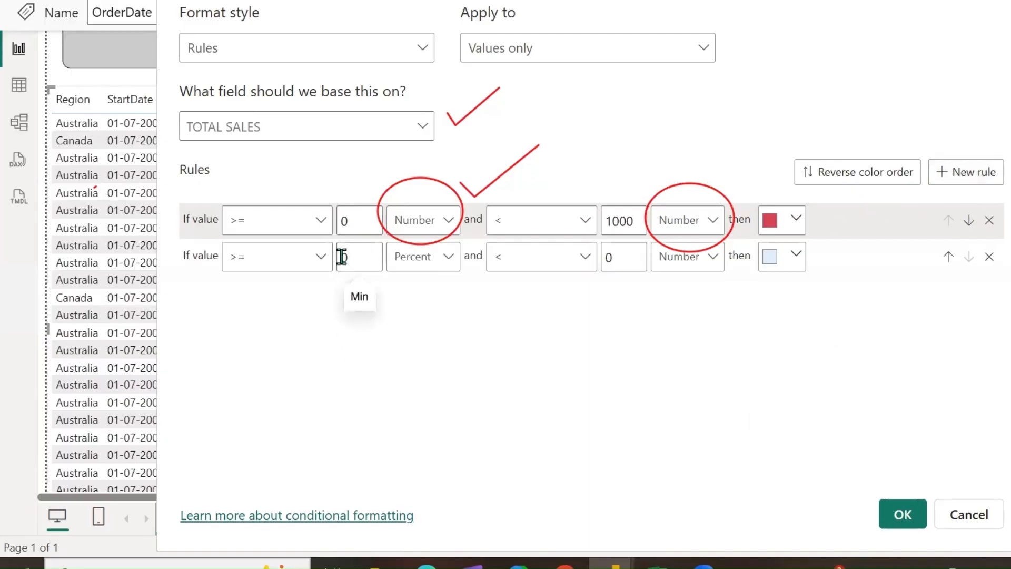
{"action": "type", "text": "11"}
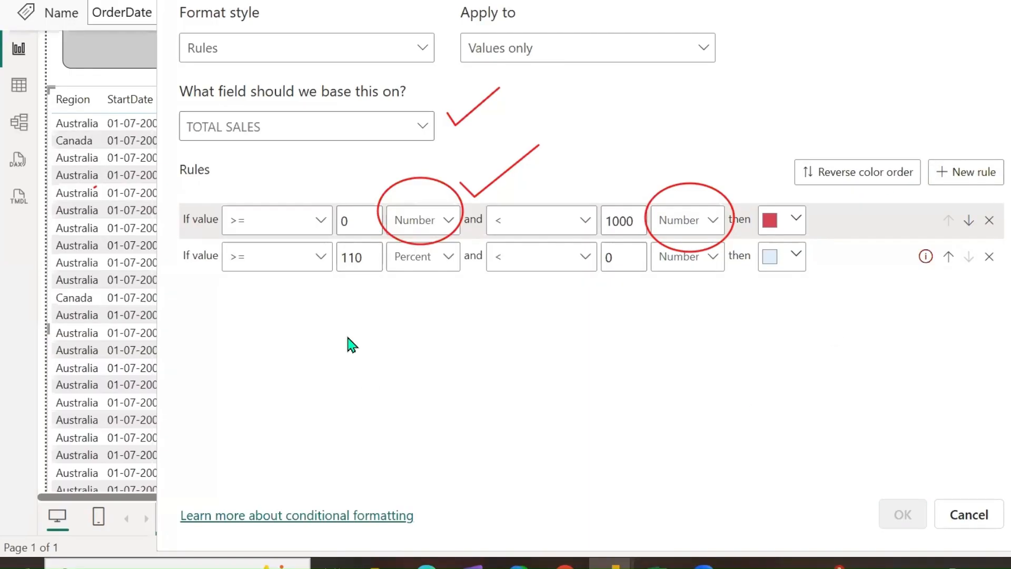
{"action": "key", "text": "BackSpace"}
{"action": "type", "text": "01"}
{"action": "left_click", "coordinate": [449, 258]}
{"action": "left_click", "coordinate": [413, 287]}
{"action": "type", "text": "0000"}
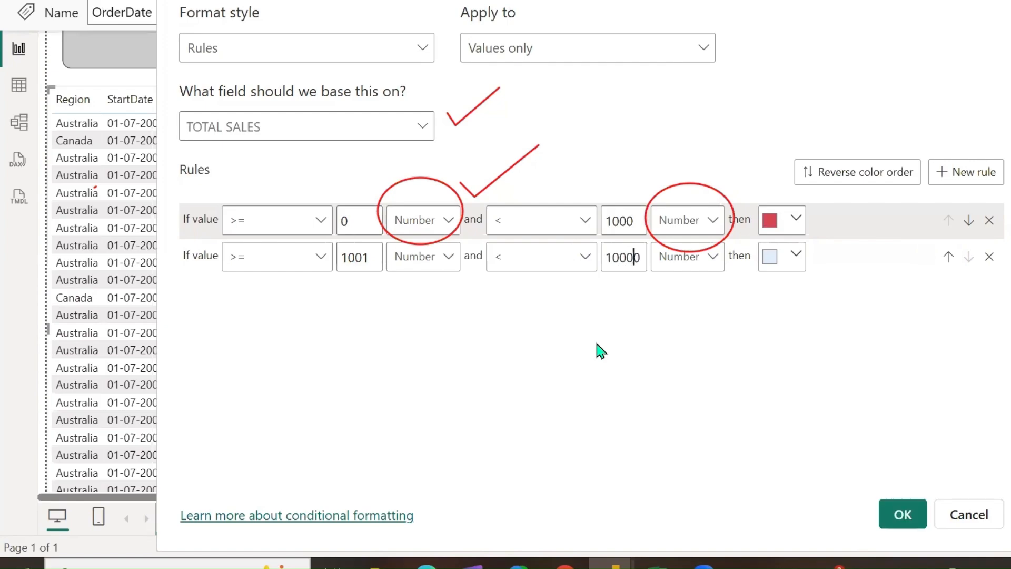
Step: Give the second rule a custom bright green color and apply the background color rules
{"action": "left_click", "coordinate": [790, 258]}
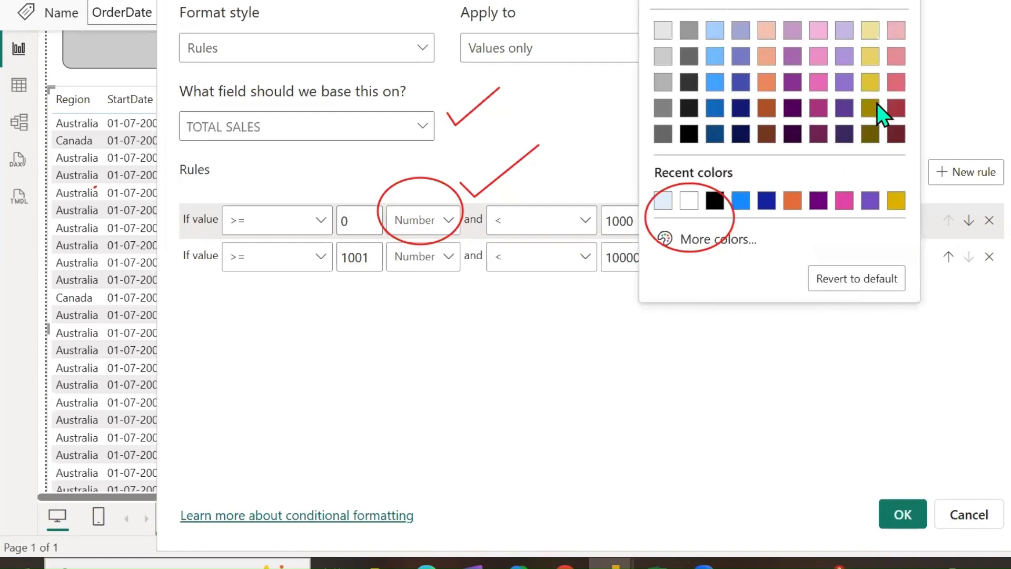
{"action": "left_click", "coordinate": [689, 242]}
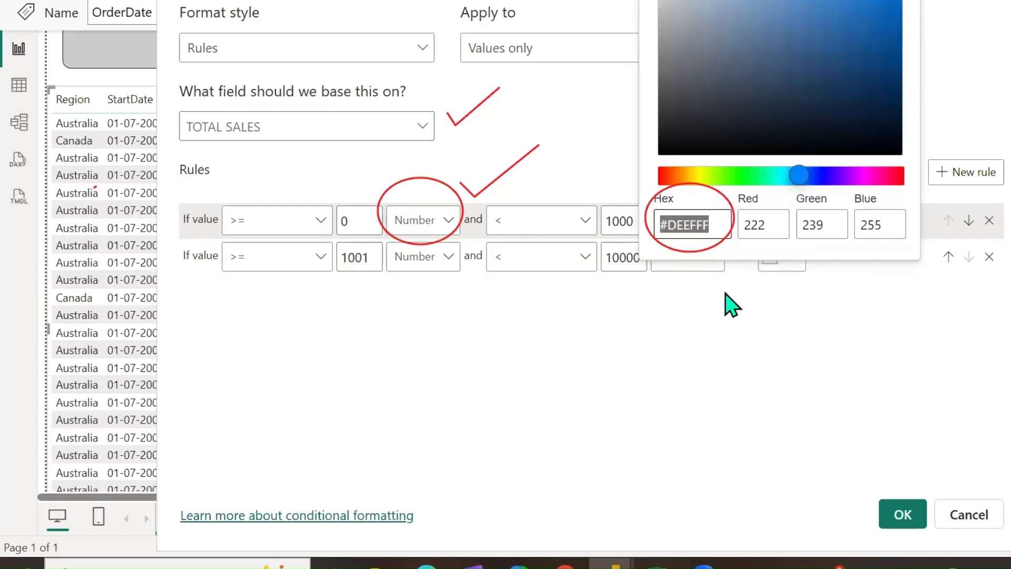
{"action": "left_click", "coordinate": [742, 175]}
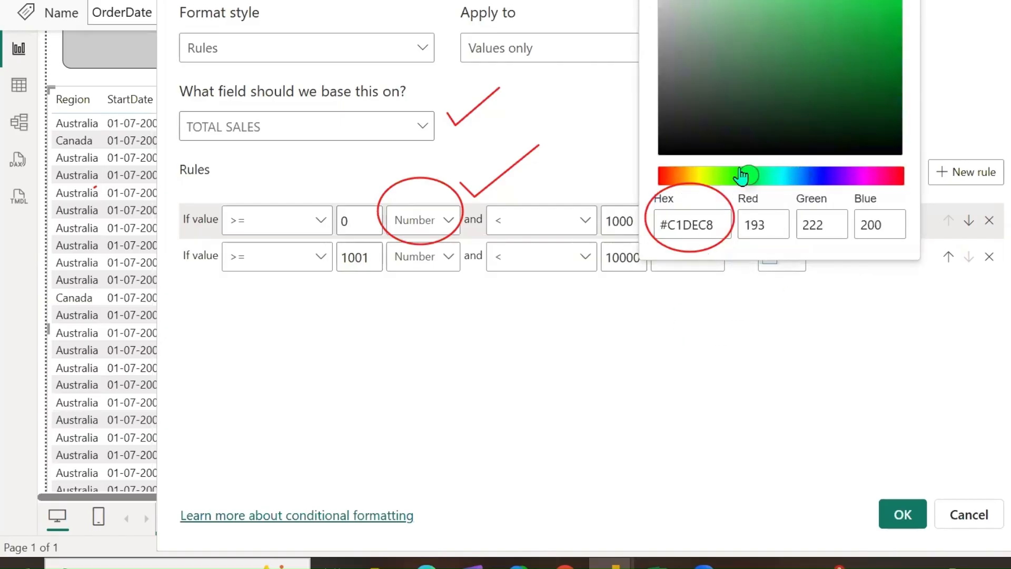
{"action": "left_click", "coordinate": [847, 29]}
{"action": "left_click", "coordinate": [798, 395]}
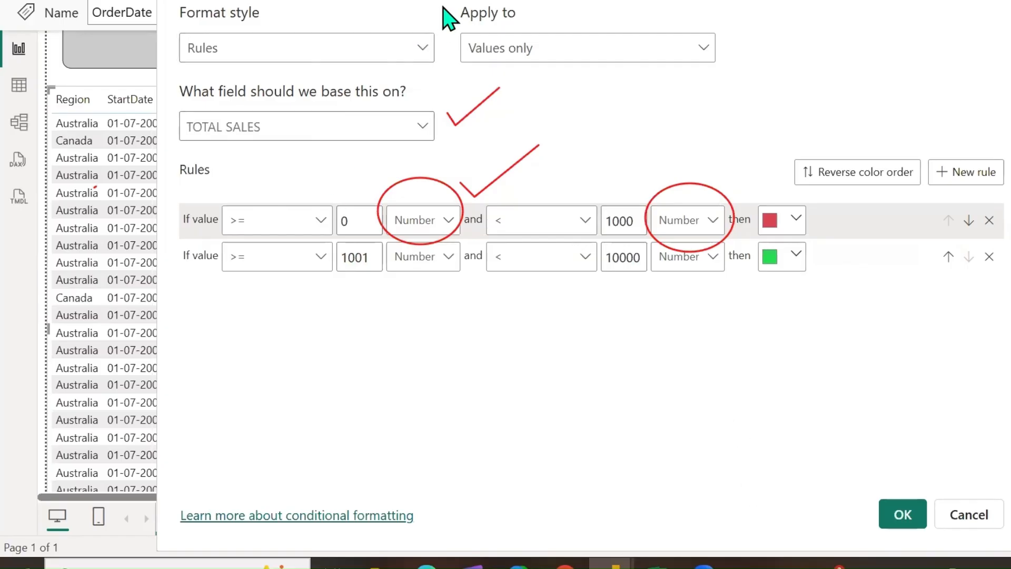
{"action": "mouse_move", "coordinate": [425, 254]}
{"action": "left_mouse_down"}
{"action": "mouse_move", "coordinate": [454, 178]}
{"action": "mouse_move", "coordinate": [778, 134]}
{"action": "left_mouse_up"}
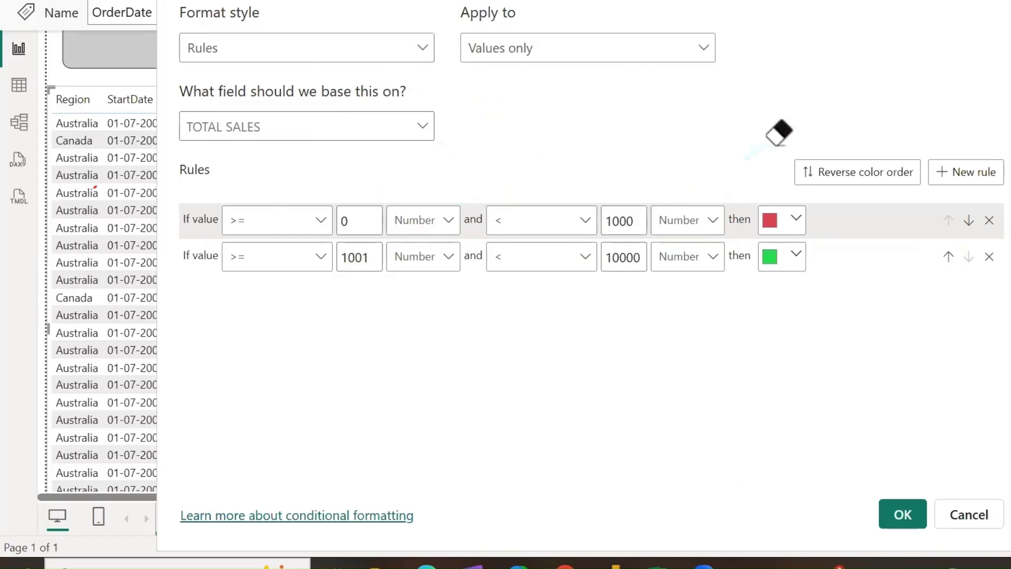
{"action": "left_click", "coordinate": [903, 522]}
Step: Examine how the rule-based background colors fall across the TOTAL SALES rows
{"action": "scroll", "coordinate": [635, 341], "scroll_direction": "down", "scroll_amount": 15}
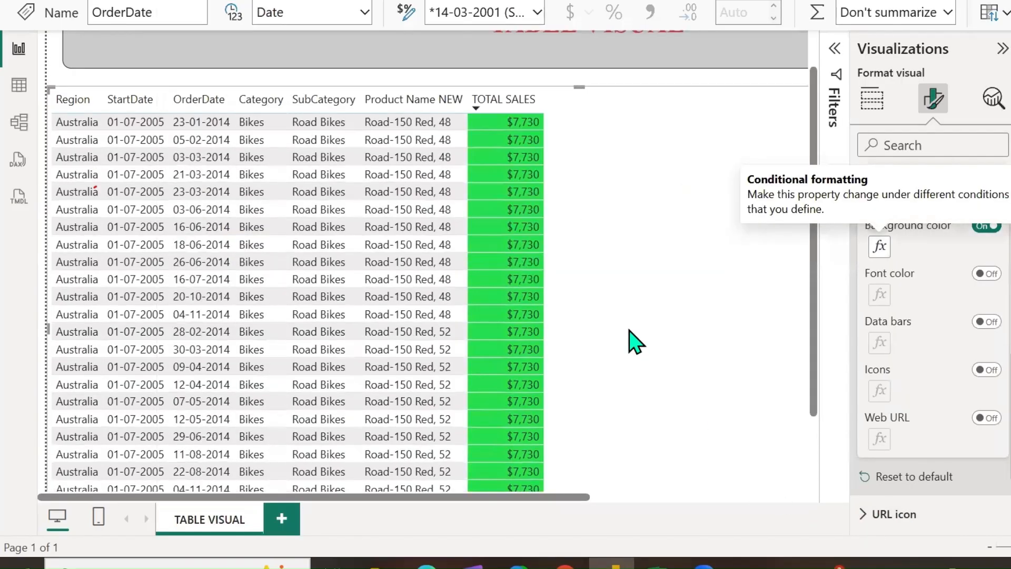
{"action": "scroll", "coordinate": [634, 342], "scroll_direction": "down", "scroll_amount": 15}
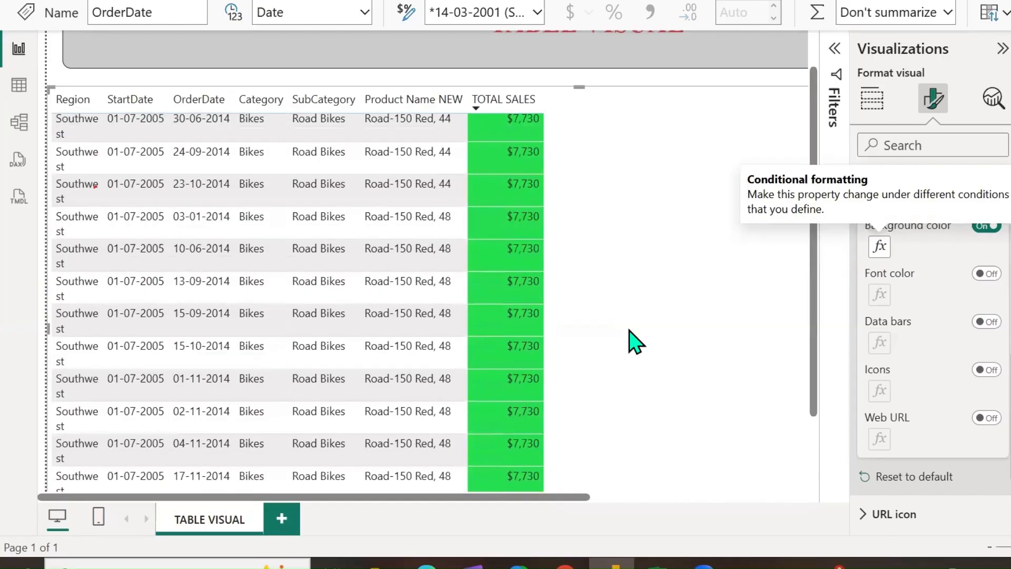
{"action": "scroll", "coordinate": [637, 340], "scroll_direction": "up", "scroll_amount": 5}
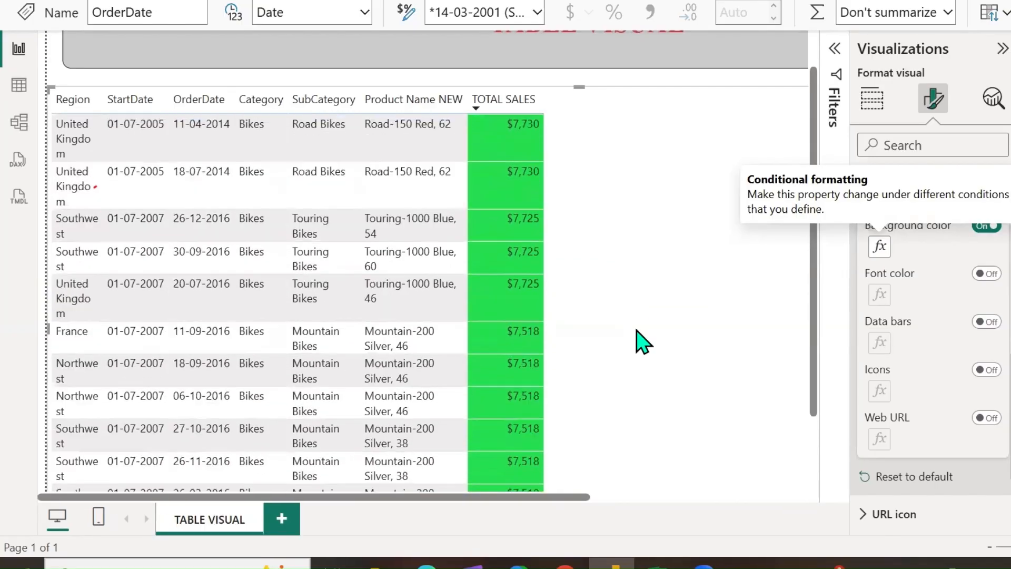
Step: Reopen the TOTAL SALES background color rules and add a third rule with its lower limit as Number
{"action": "left_click", "coordinate": [875, 252]}
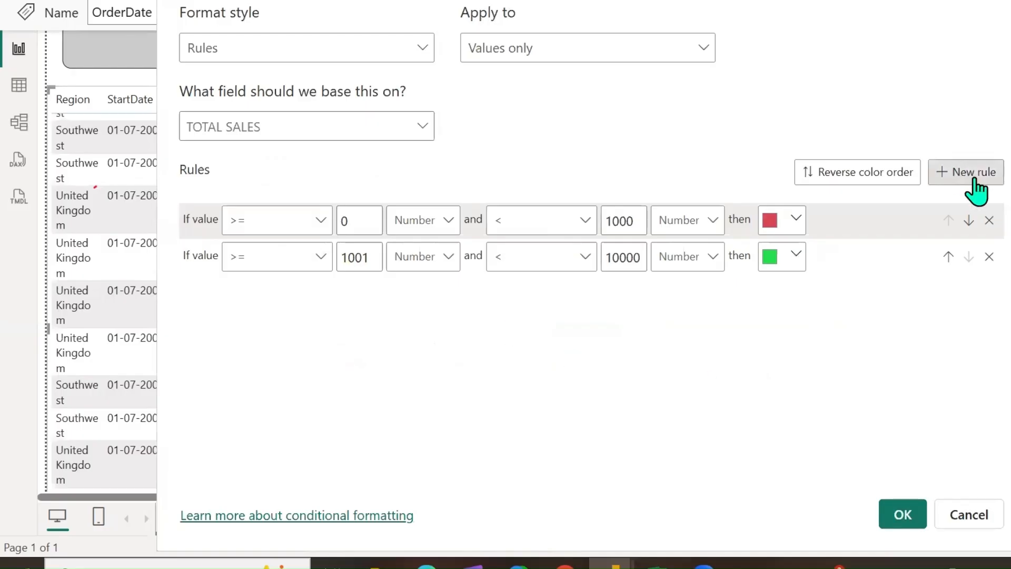
{"action": "left_click", "coordinate": [958, 174]}
{"action": "left_click", "coordinate": [320, 294]}
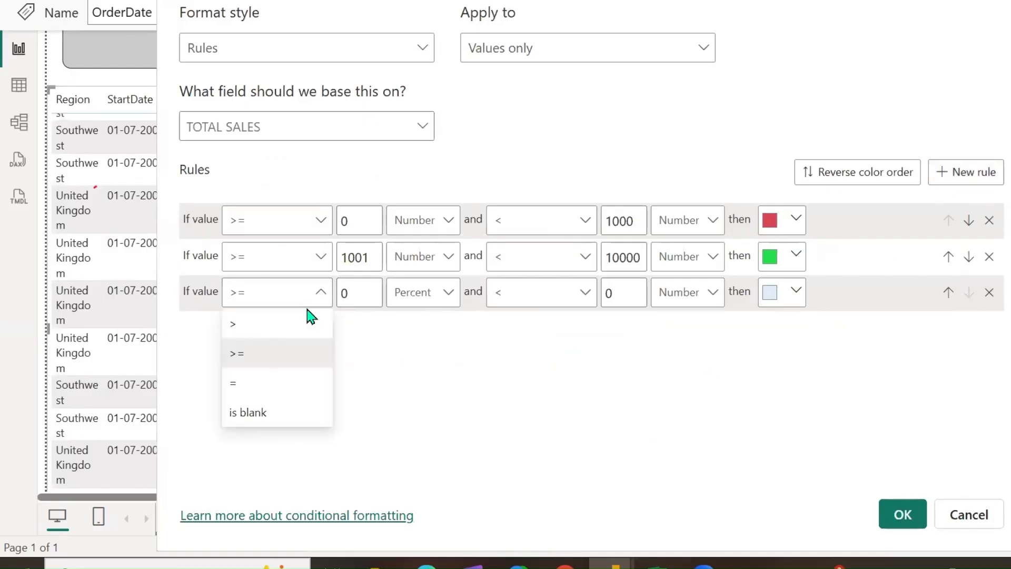
{"action": "left_click", "coordinate": [365, 296]}
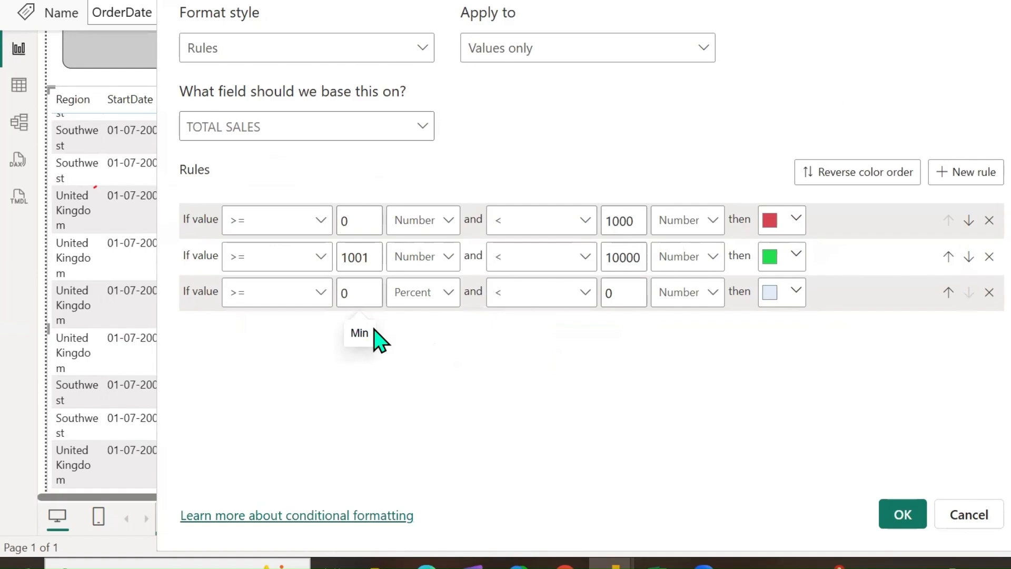
{"action": "left_click", "coordinate": [445, 295]}
{"action": "left_click", "coordinate": [421, 323]}
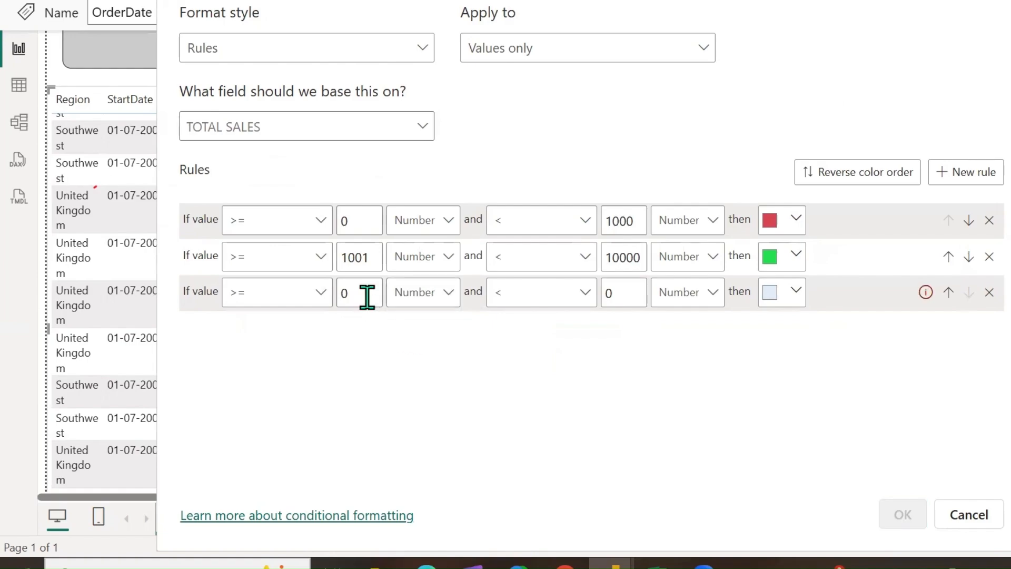
{"action": "left_click", "coordinate": [661, 342]}
Step: Set the third rule's comparison to = and clear its value
{"action": "left_click", "coordinate": [329, 295]}
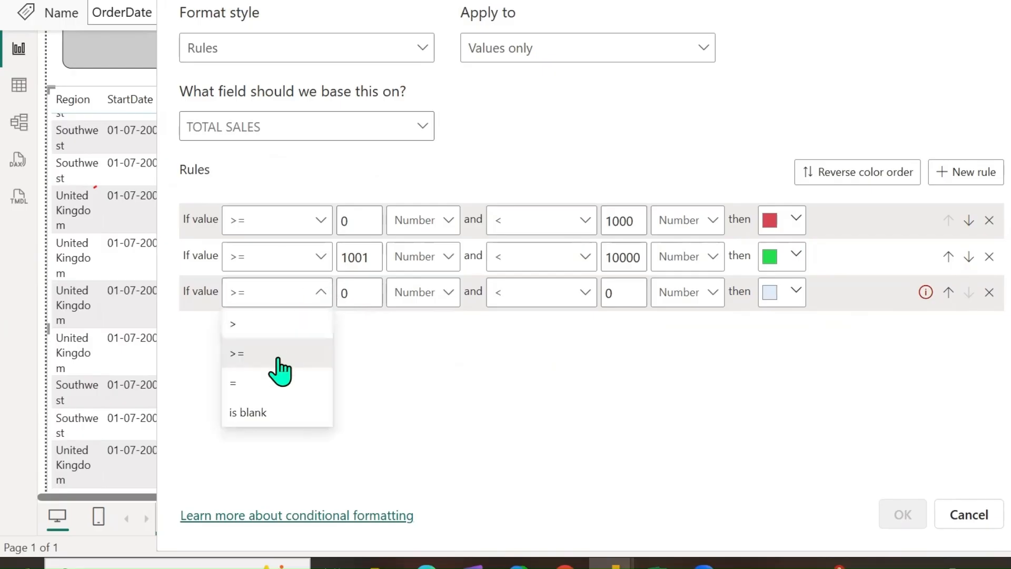
{"action": "left_click", "coordinate": [271, 386]}
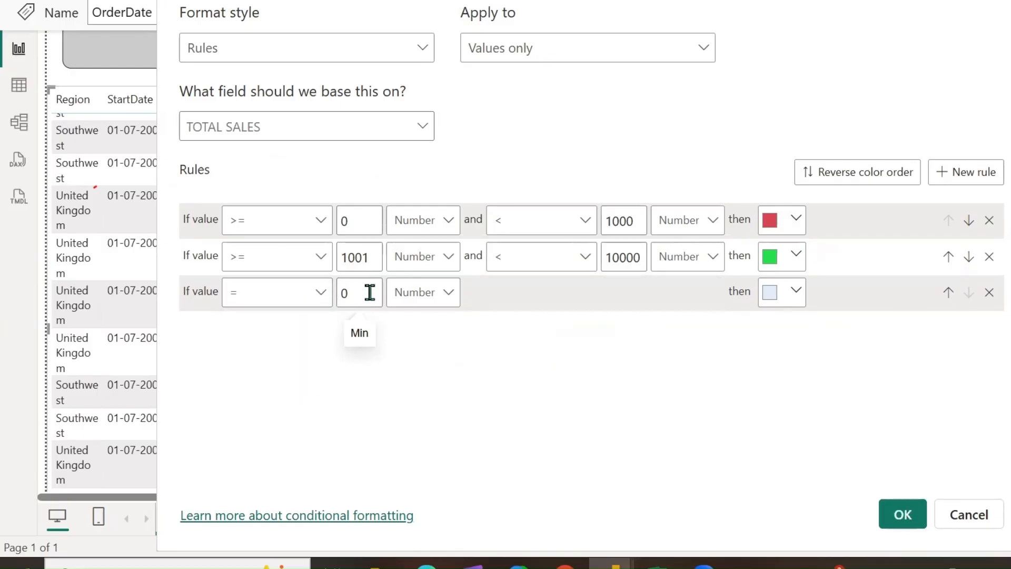
{"action": "left_click", "coordinate": [369, 302]}
{"action": "double_click", "coordinate": [368, 301]}
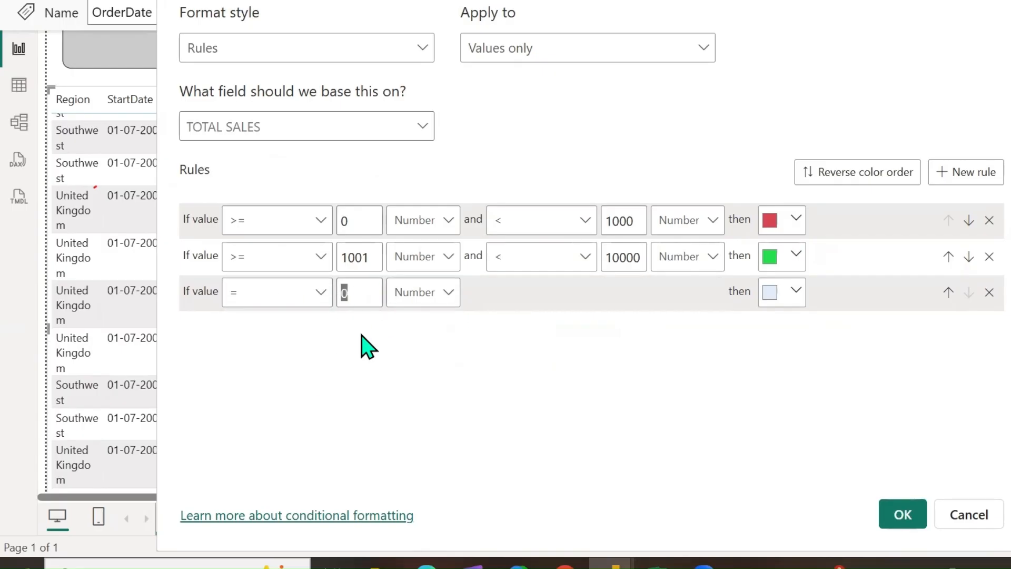
{"action": "key", "text": "BackSpace"}
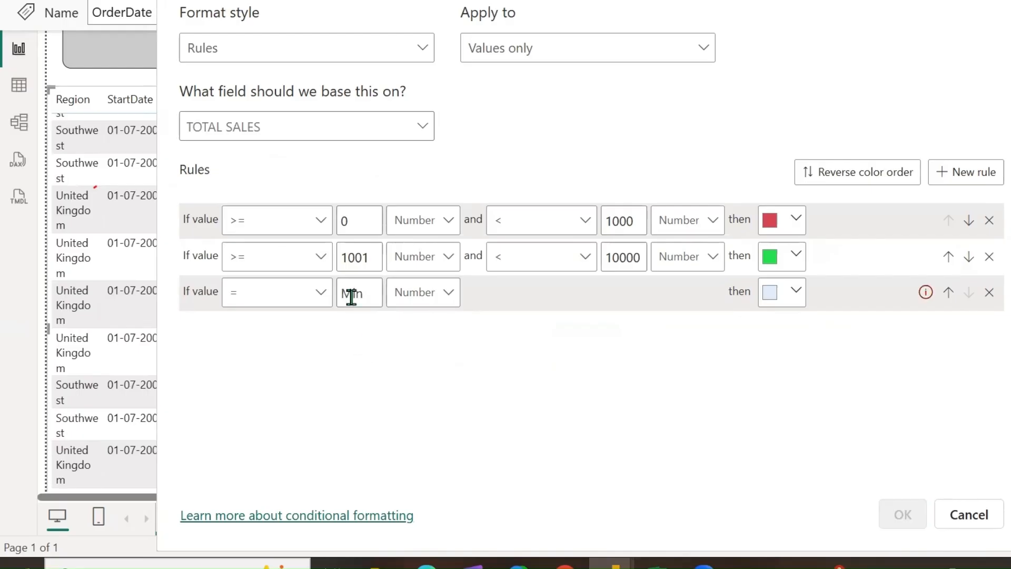
Step: Set the third background color rule to cover values > 10000 and < Max
{"action": "left_click", "coordinate": [327, 294]}
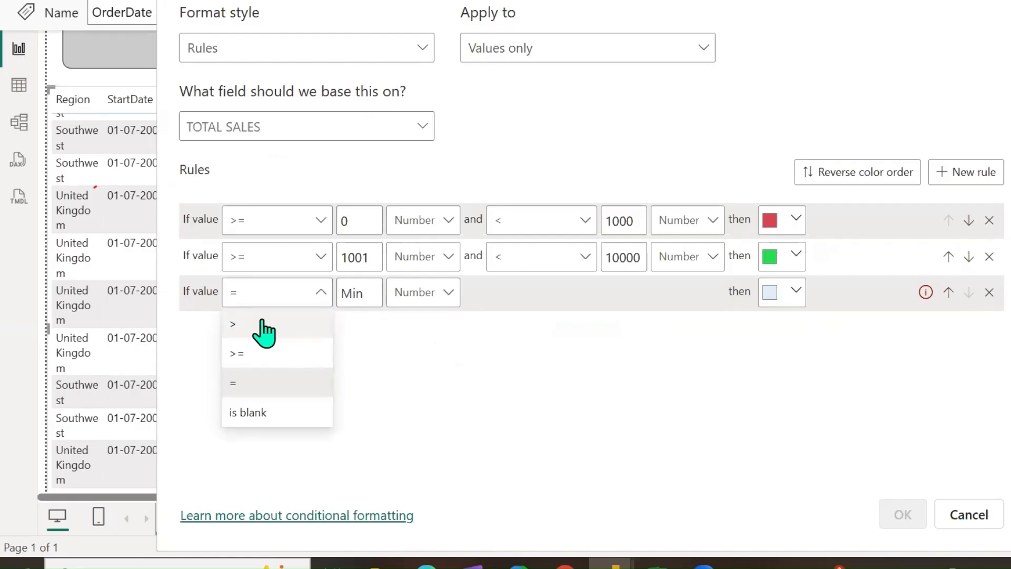
{"action": "left_click", "coordinate": [267, 331]}
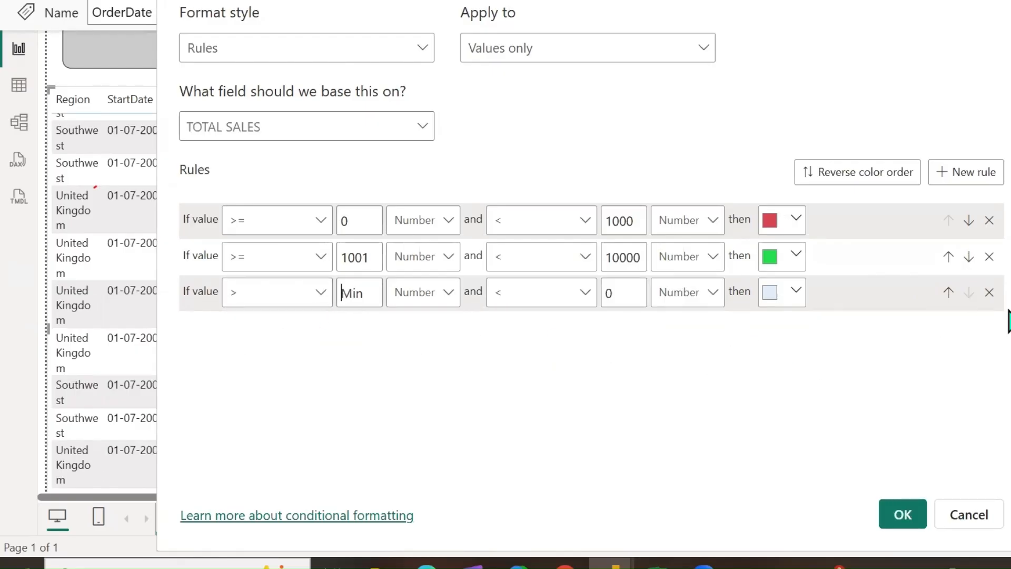
{"action": "left_click", "coordinate": [319, 294]}
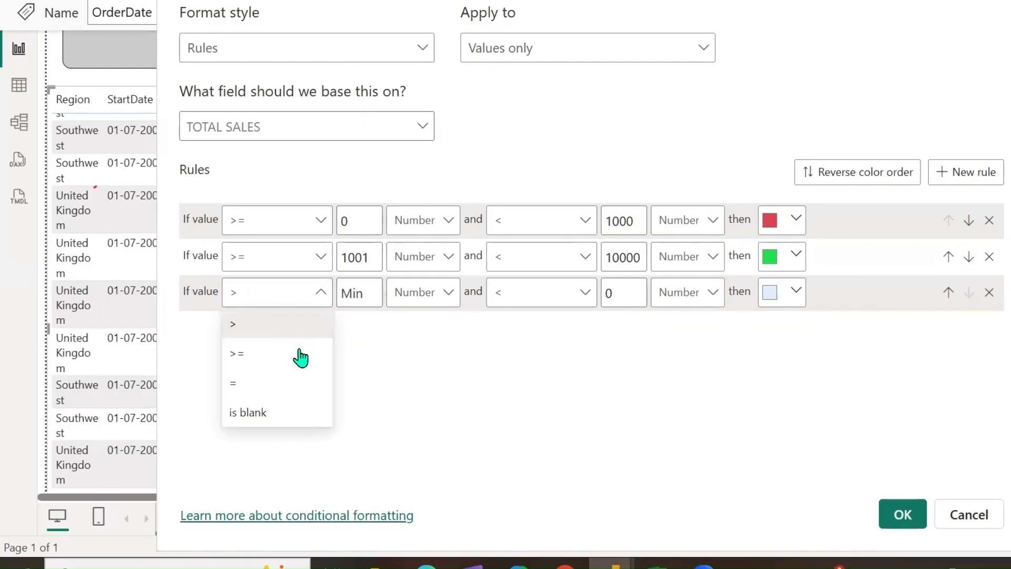
{"action": "left_click", "coordinate": [282, 413]}
{"action": "left_click", "coordinate": [315, 293]}
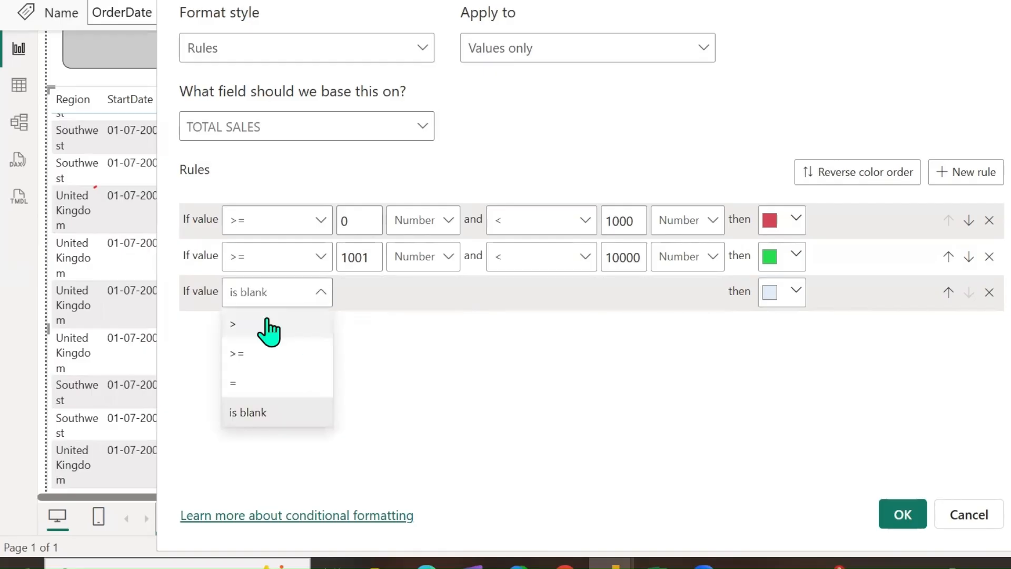
{"action": "left_click", "coordinate": [266, 325]}
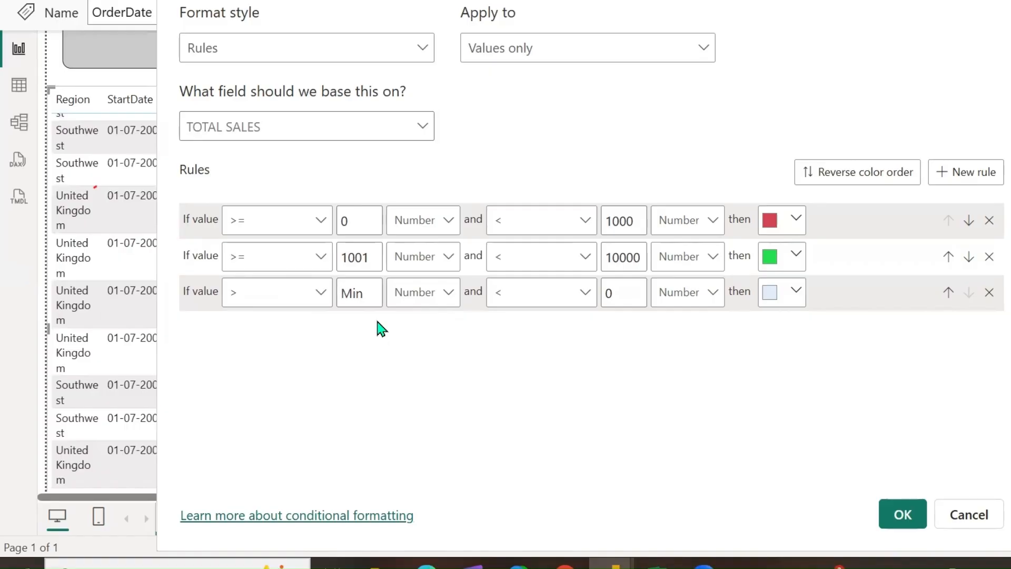
{"action": "type", "text": "111"}
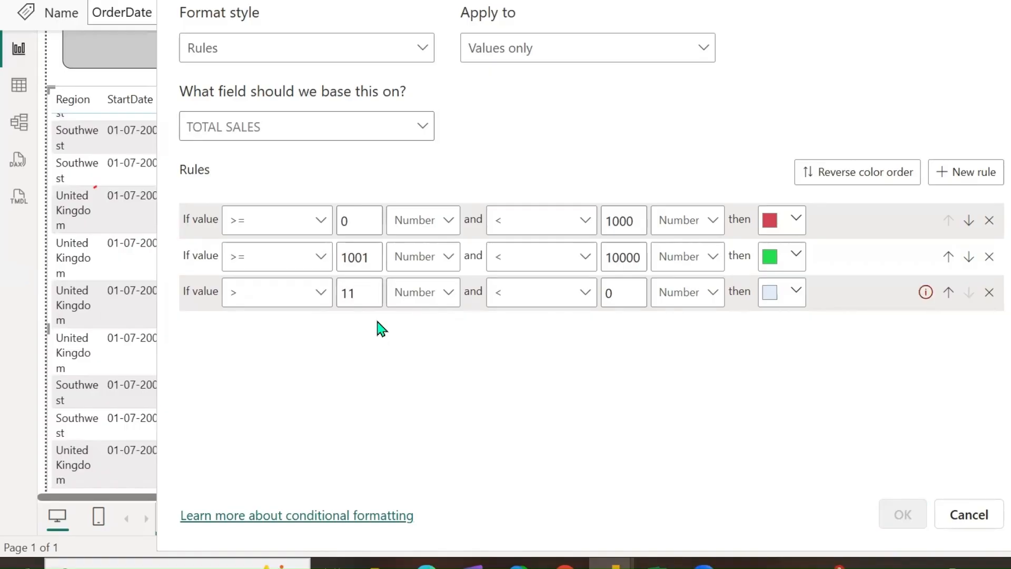
{"action": "key", "text": "BackSpace"}
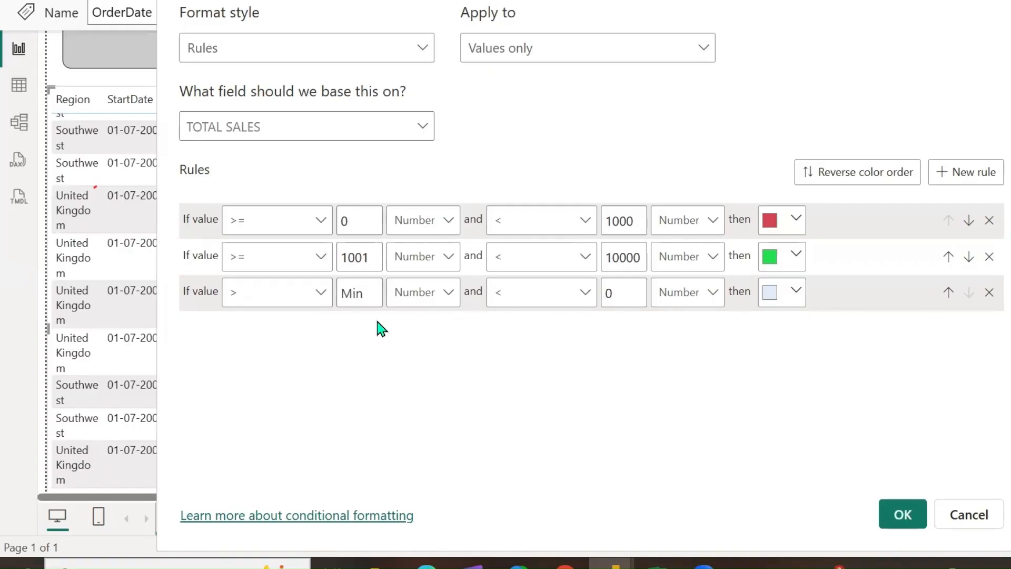
{"action": "type", "text": "10000"}
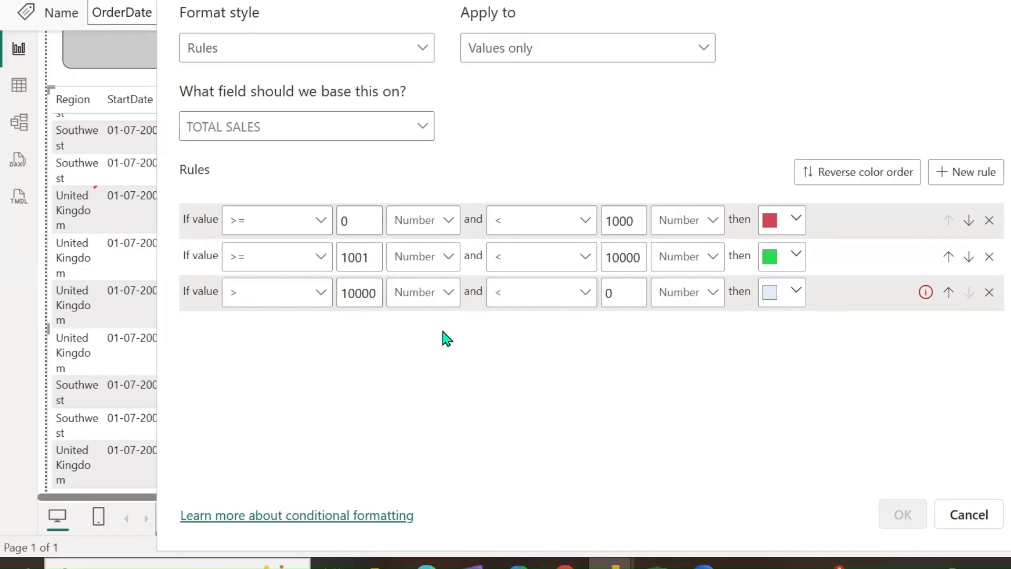
{"action": "left_click", "coordinate": [642, 304]}
{"action": "key", "text": "BackSpace"}
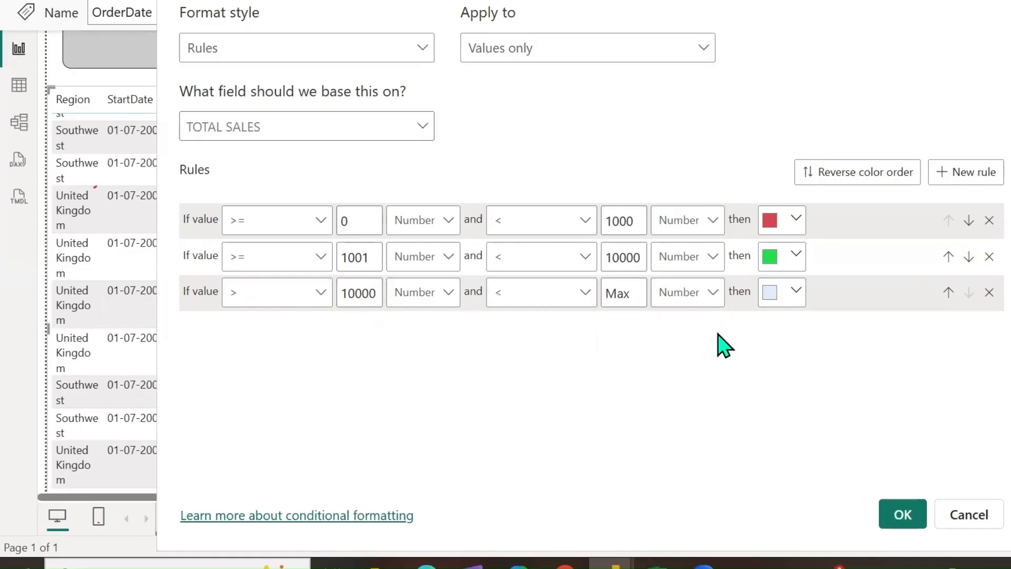
Step: Give the third rule a gold color and apply the background color rules to TOTAL SALES
{"action": "left_click", "coordinate": [796, 294]}
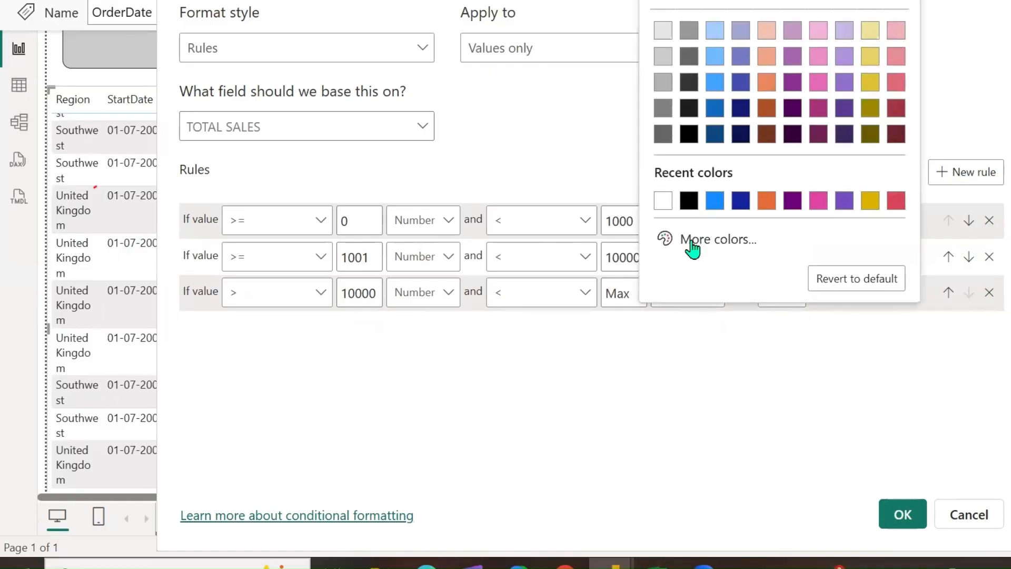
{"action": "left_click", "coordinate": [868, 82]}
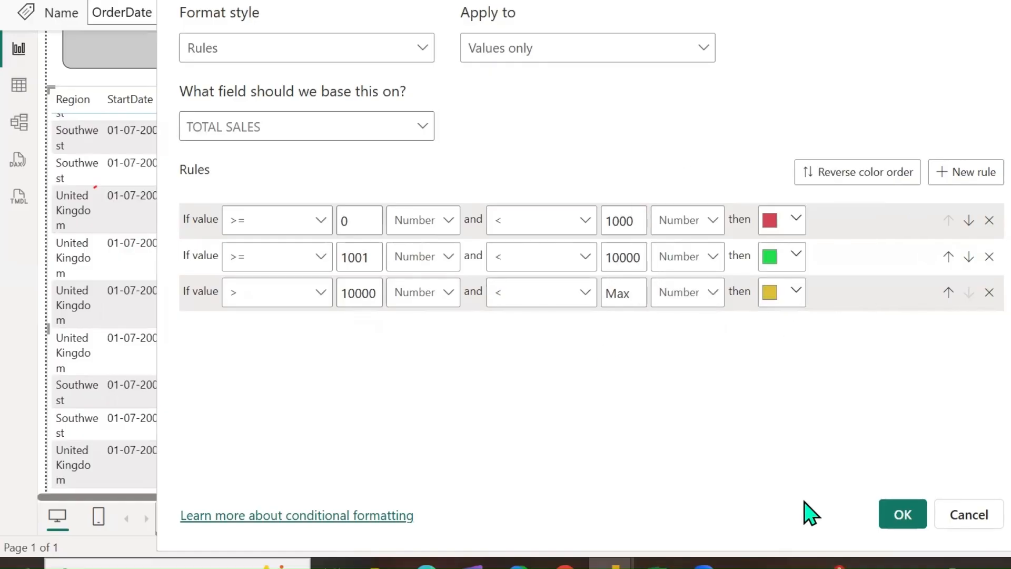
{"action": "left_click", "coordinate": [896, 514]}
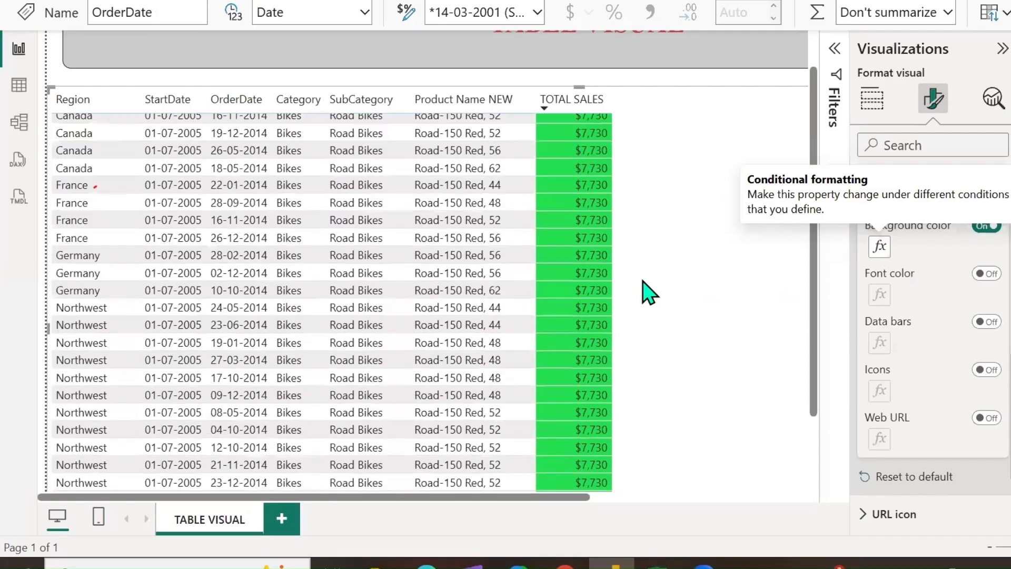
{"action": "scroll", "coordinate": [614, 205], "scroll_direction": "up", "scroll_amount": 2}
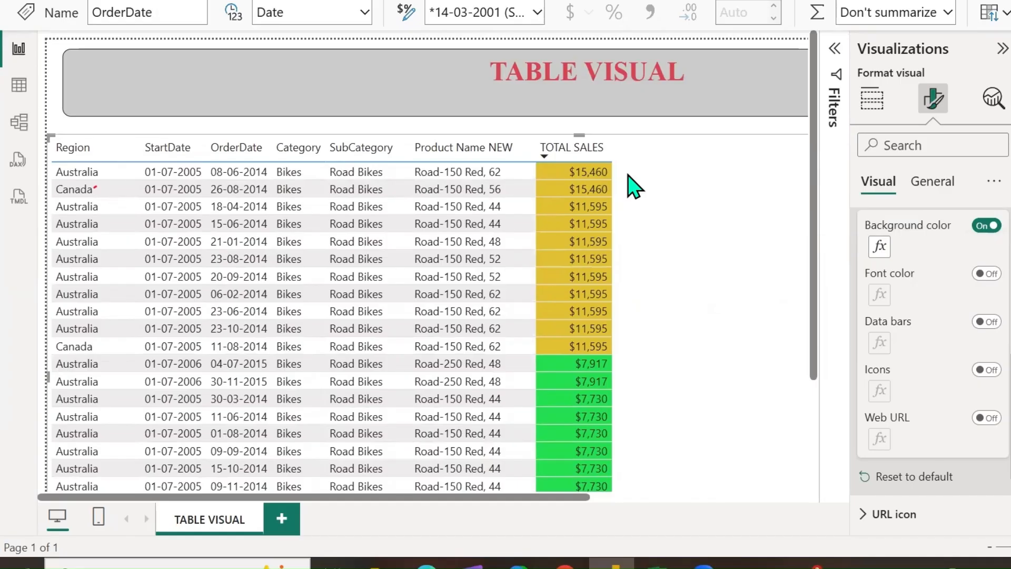
Step: Review the format style and base field choices in the TOTAL SALES background color formatting, closing it without changes
{"action": "left_click", "coordinate": [879, 246]}
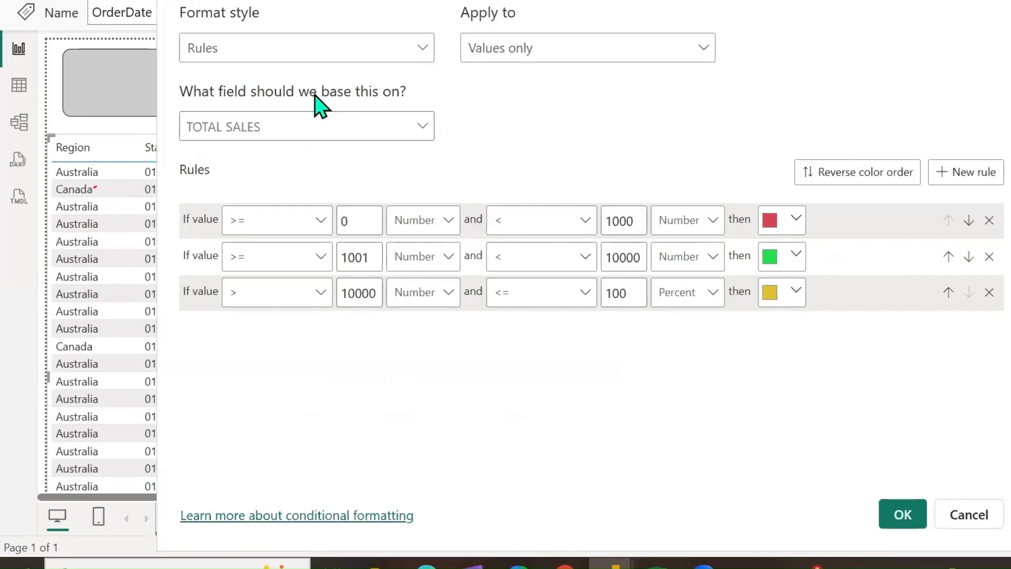
{"action": "left_click", "coordinate": [411, 53]}
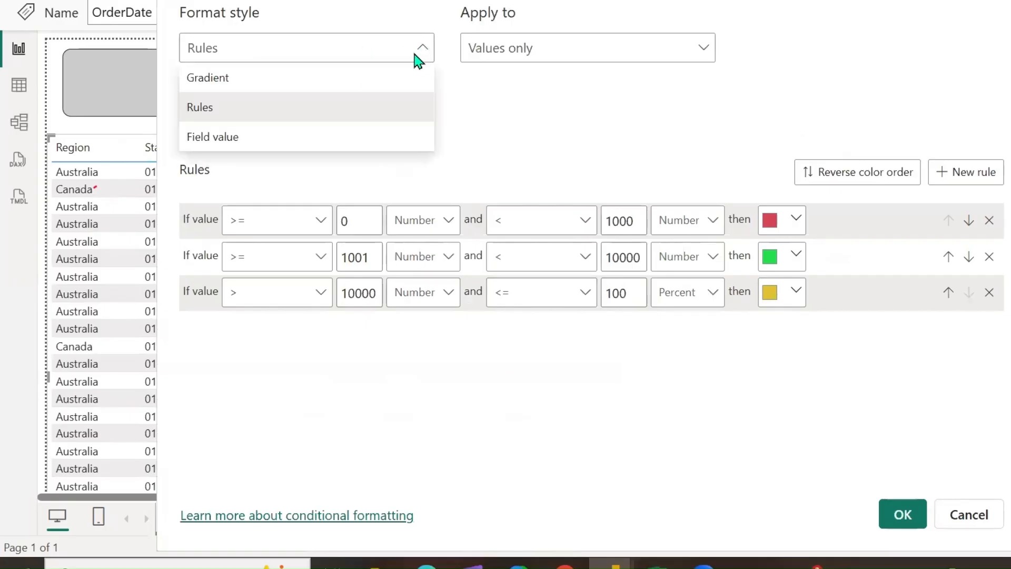
{"action": "left_click", "coordinate": [198, 112]}
{"action": "left_click", "coordinate": [422, 139]}
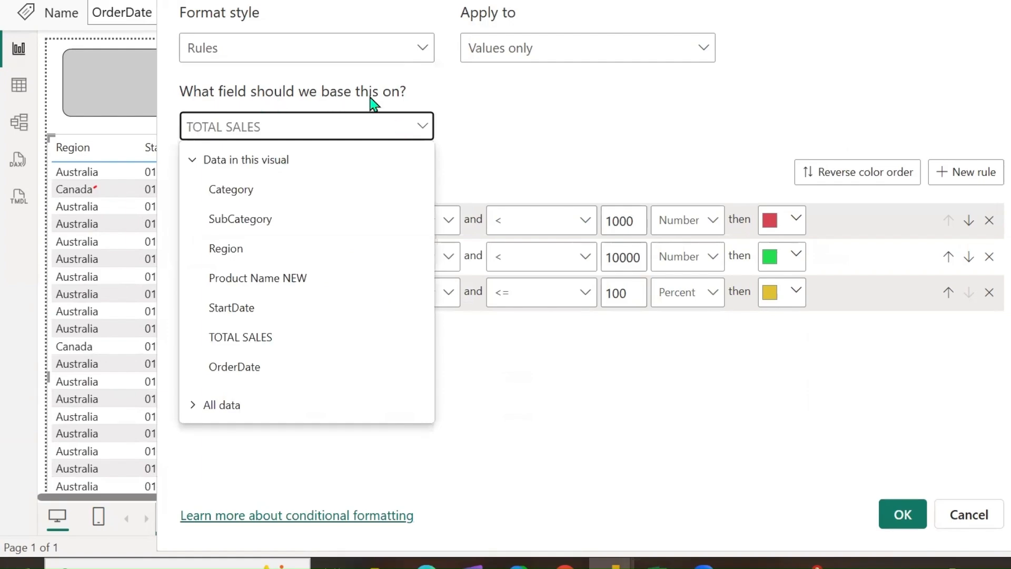
{"action": "left_click", "coordinate": [542, 128]}
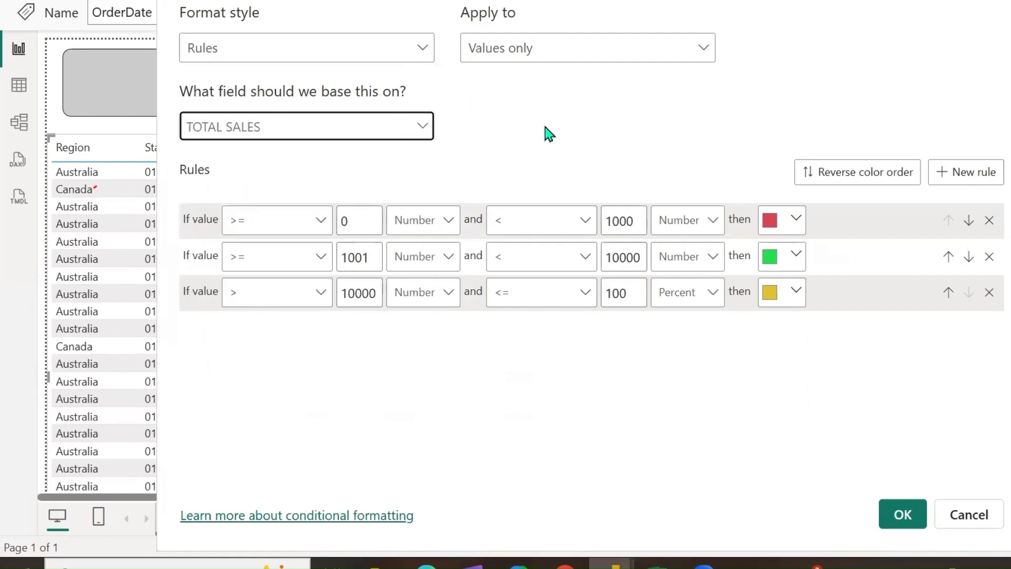
{"action": "left_click", "coordinate": [962, 521]}
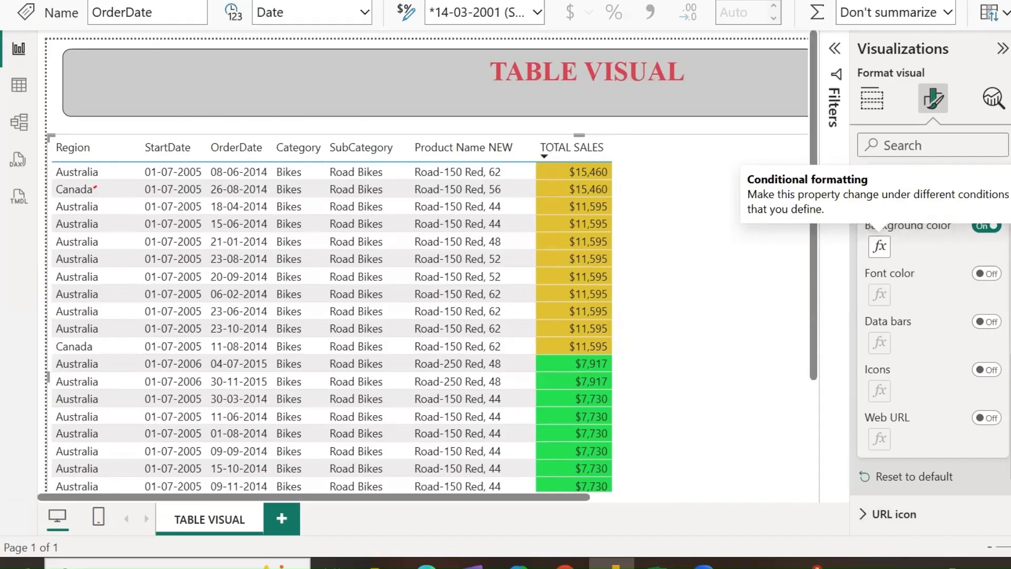
Step: Create a new measure in the Sales table and name it CONDITION
{"action": "right_click", "coordinate": [1009, 284]}
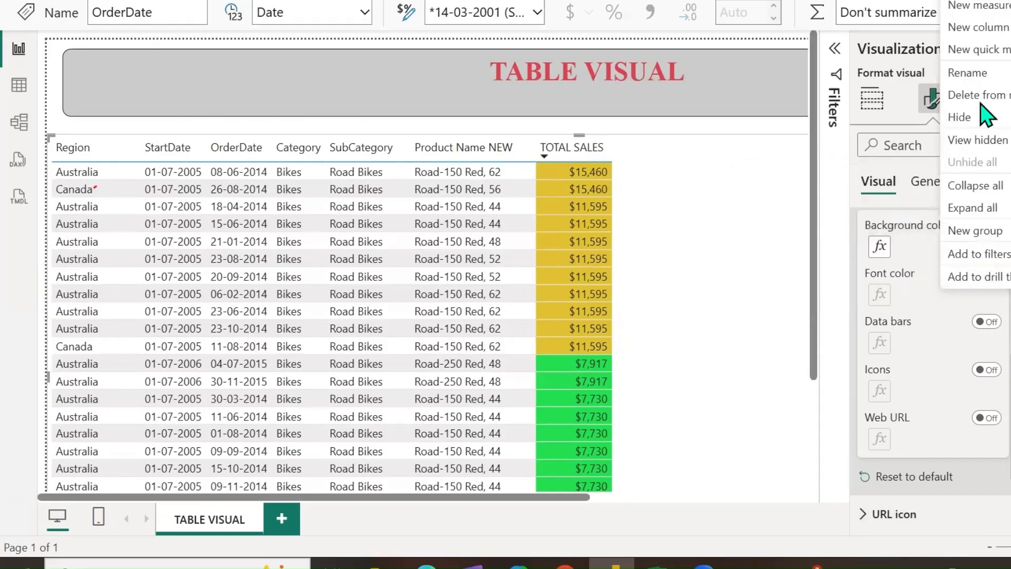
{"action": "left_click", "coordinate": [786, 286]}
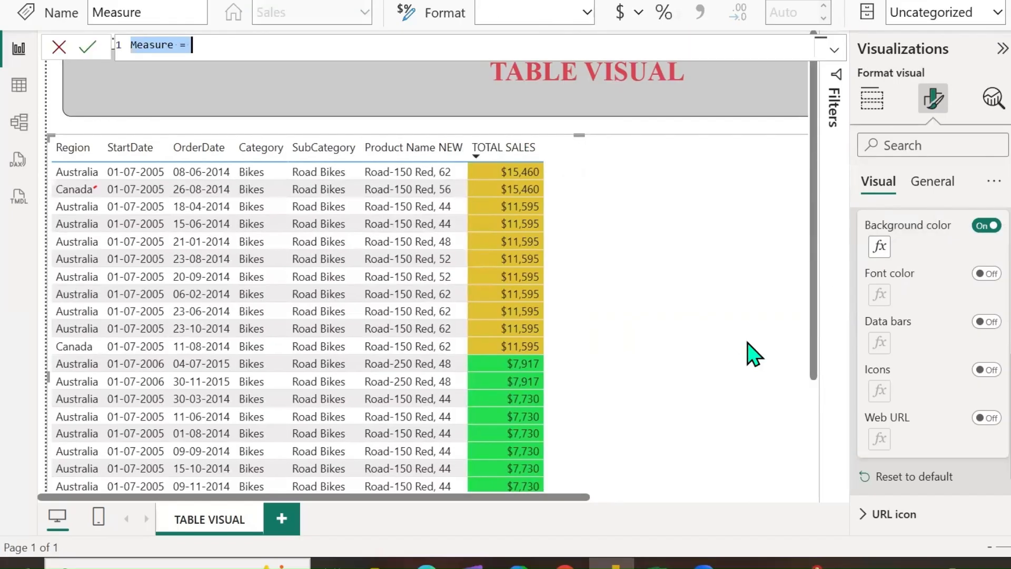
{"action": "type", "text": "CON"}
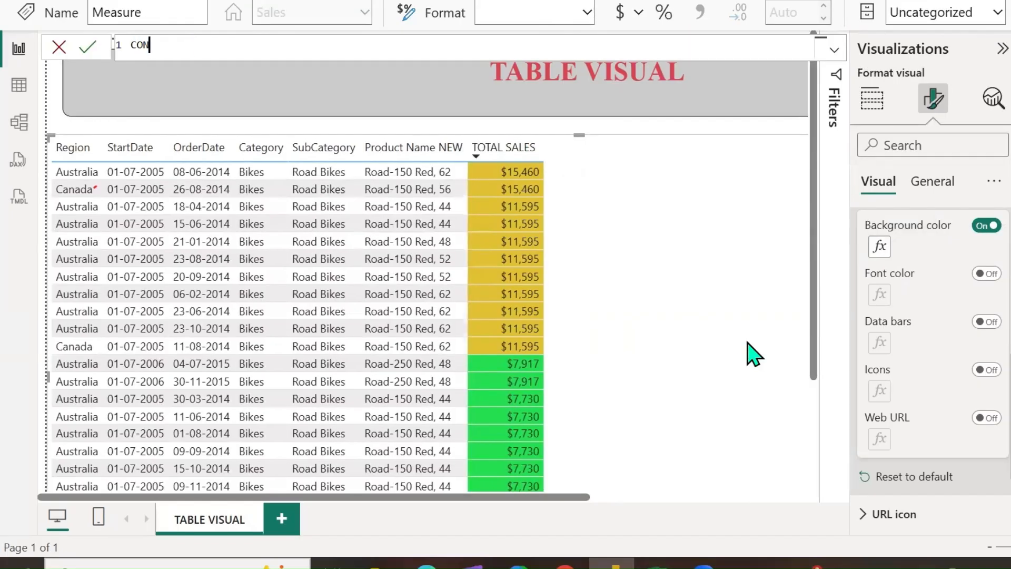
{"action": "type", "text": "DITION ="}
{"action": "key", "text": "shift+Return"}
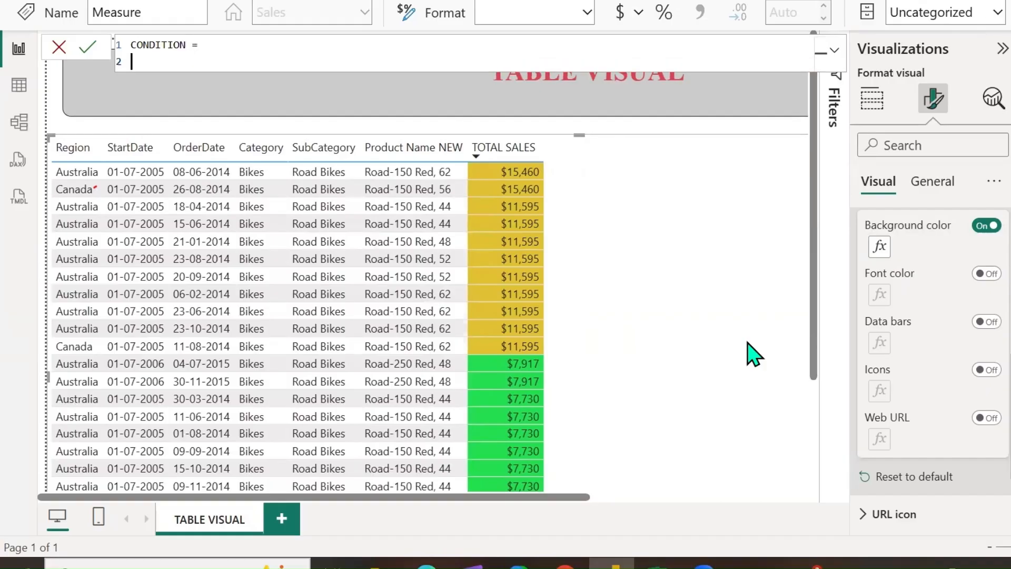
Step: Define the measure as IF([TOTAL SALES]<=10000, 1, 0) and rename it CONDITIONAL FORMATTING
{"action": "type", "text": "IF("}
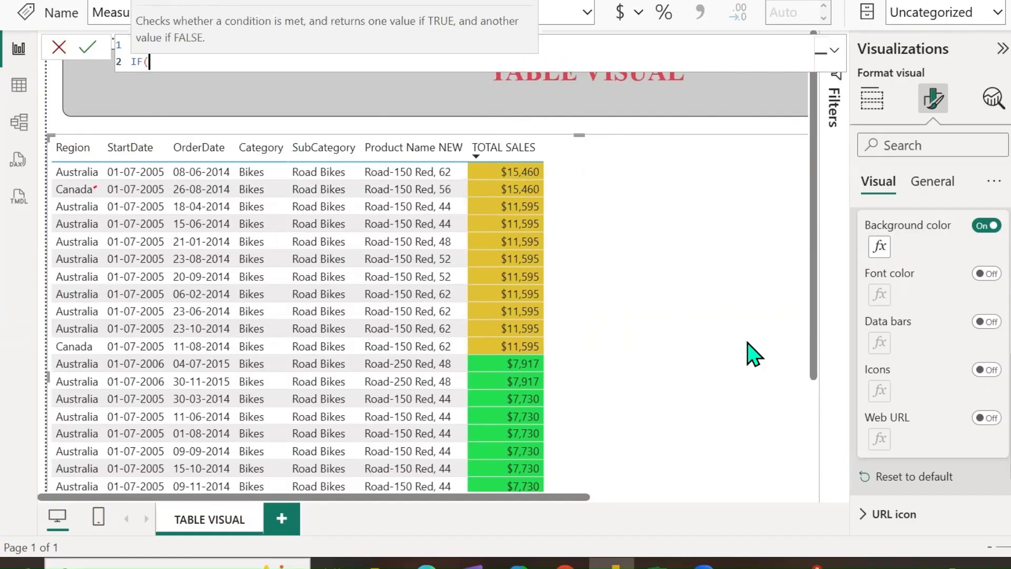
{"action": "type", "text": "[TOTAL SALES]"}
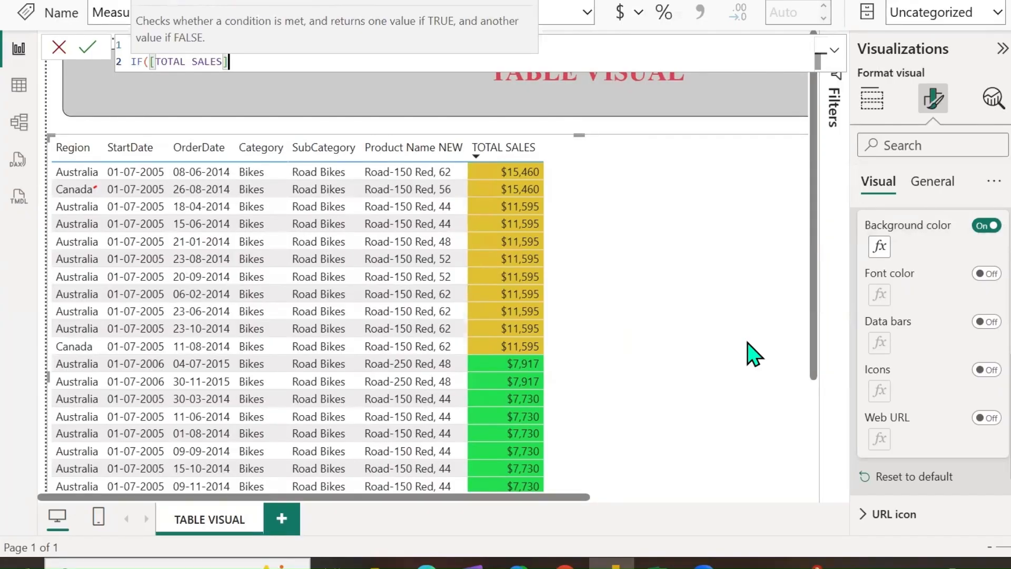
{"action": "type", "text": "<=10000, 1,"}
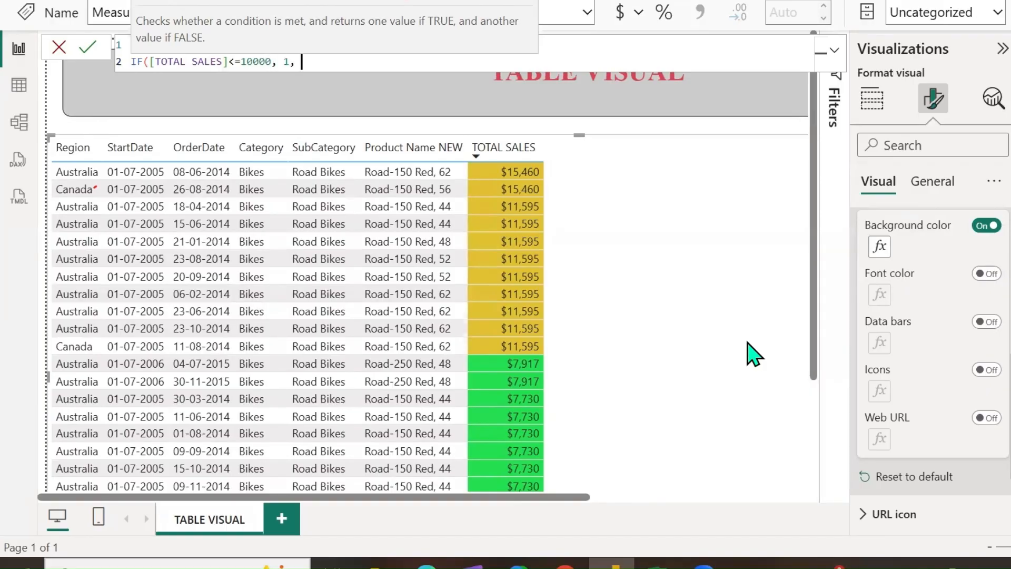
{"action": "type", "text": ")"}
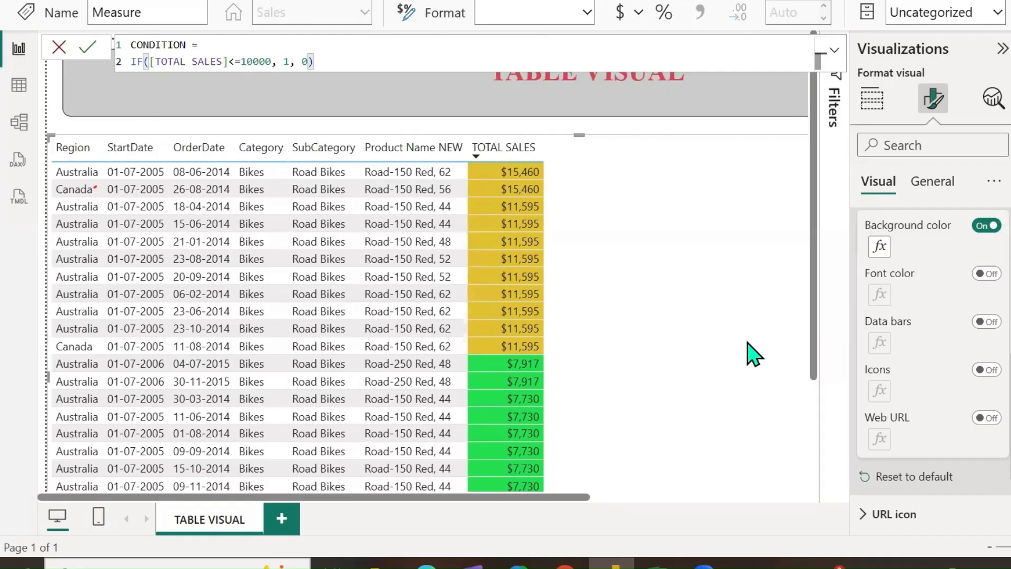
{"action": "key", "text": "Up"}
{"action": "type", "text": "AL"}
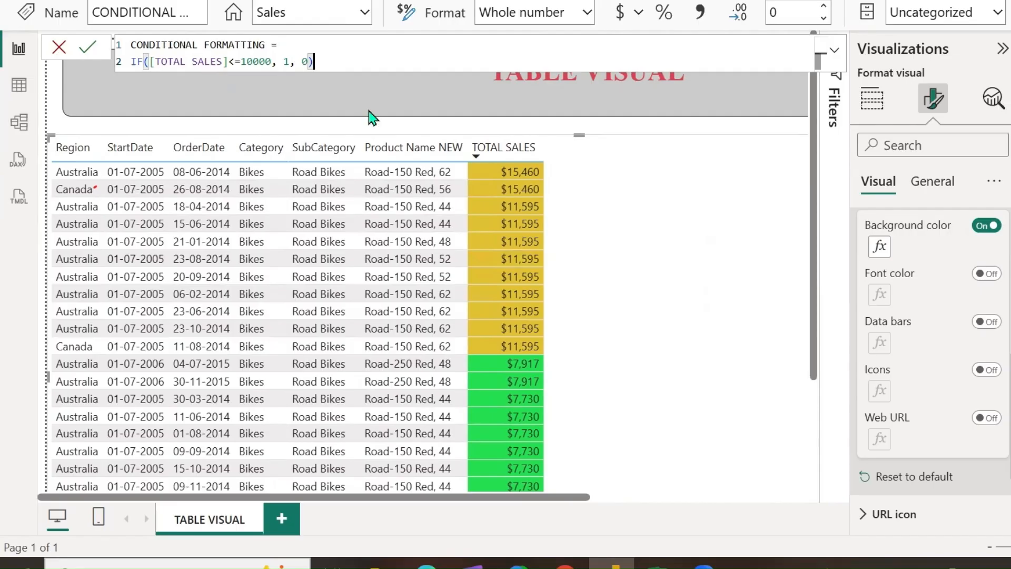
Step: Base the TOTAL SALES background color rules on the Sales table's CONDITIONAL FORMATTING measure, and delete the second and third rules
{"action": "left_click", "coordinate": [879, 246]}
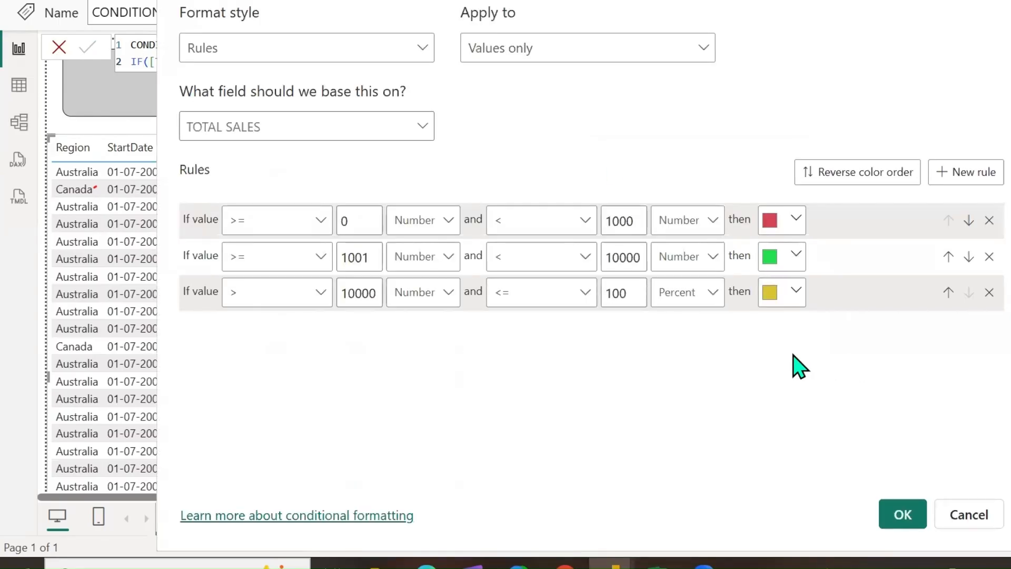
{"action": "left_click", "coordinate": [427, 136]}
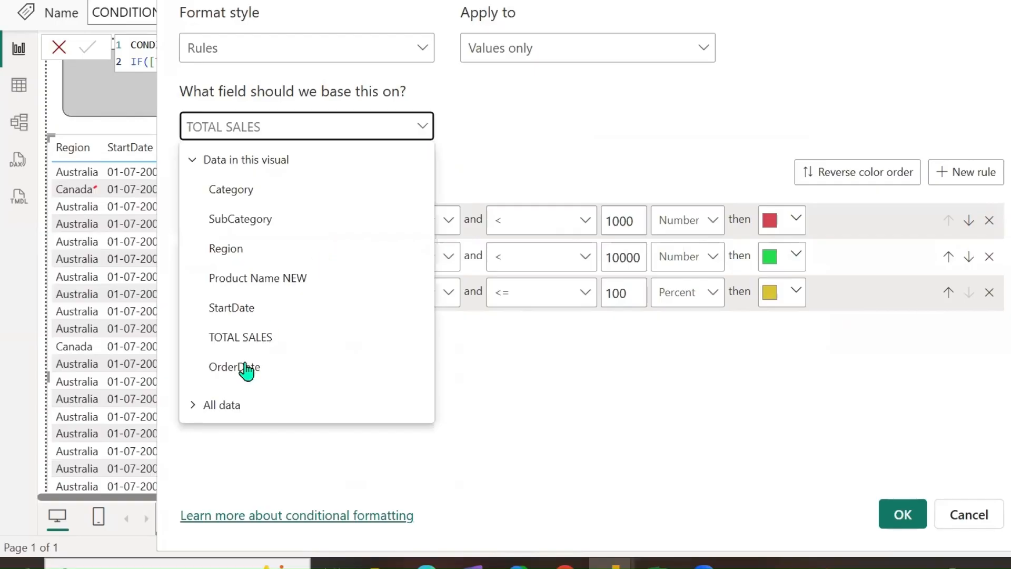
{"action": "left_click", "coordinate": [204, 405]}
{"action": "scroll", "coordinate": [337, 317], "scroll_direction": "down", "scroll_amount": 2}
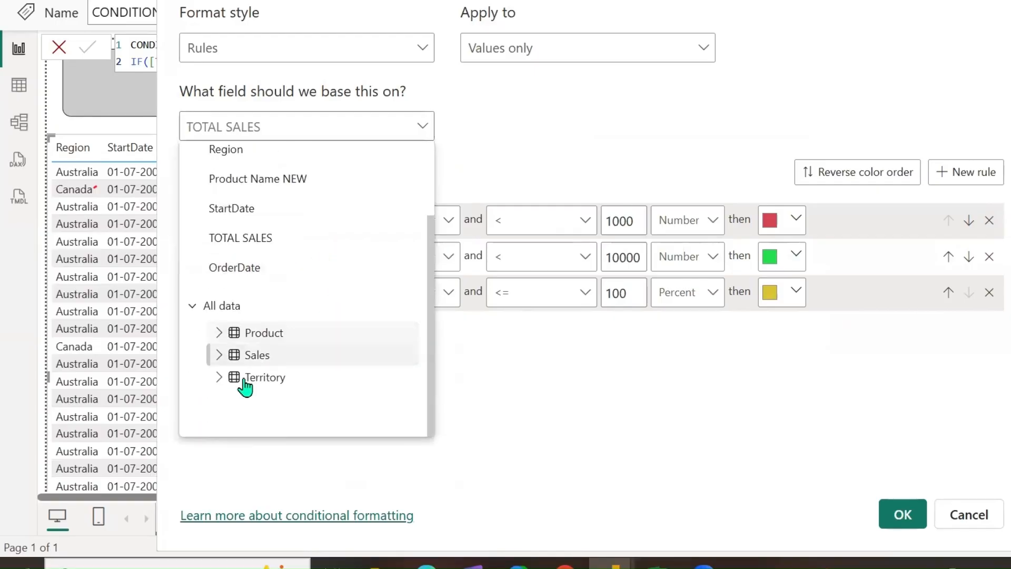
{"action": "left_click", "coordinate": [220, 355]}
{"action": "scroll", "coordinate": [323, 355], "scroll_direction": "down", "scroll_amount": 2}
{"action": "scroll", "coordinate": [316, 369], "scroll_direction": "up", "scroll_amount": 2}
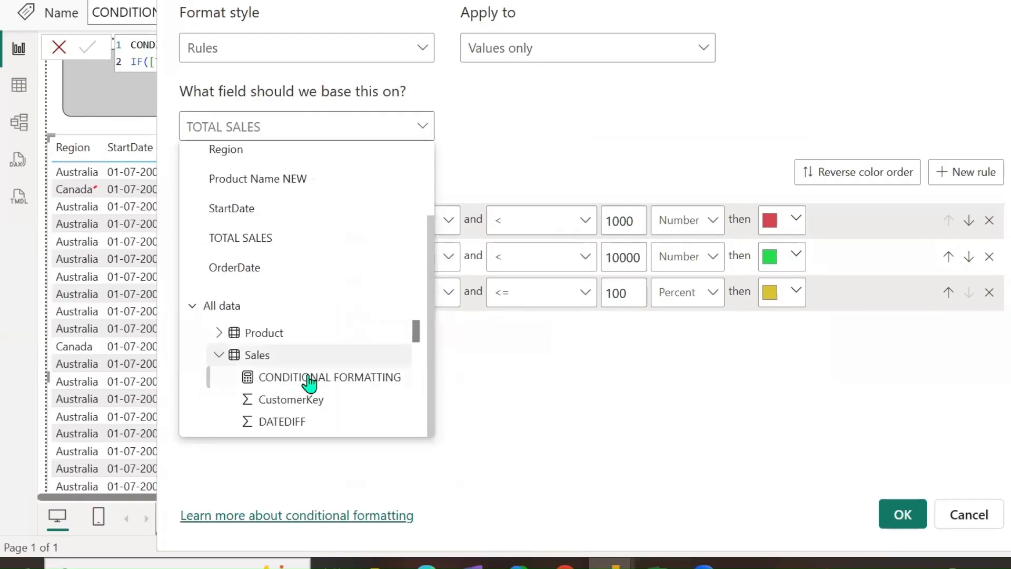
{"action": "left_click", "coordinate": [311, 377]}
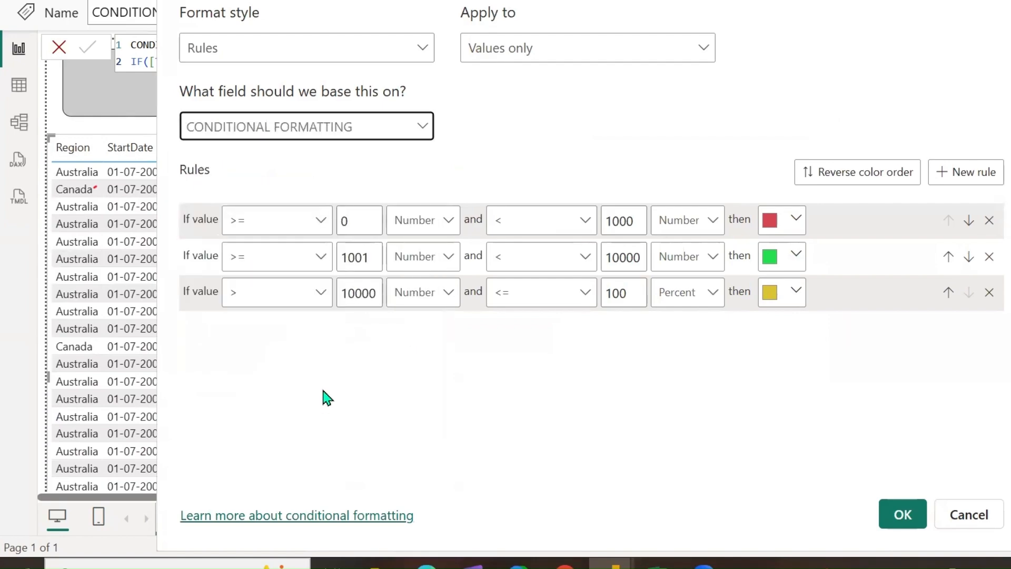
{"action": "left_click", "coordinate": [988, 293]}
{"action": "left_click", "coordinate": [988, 256]}
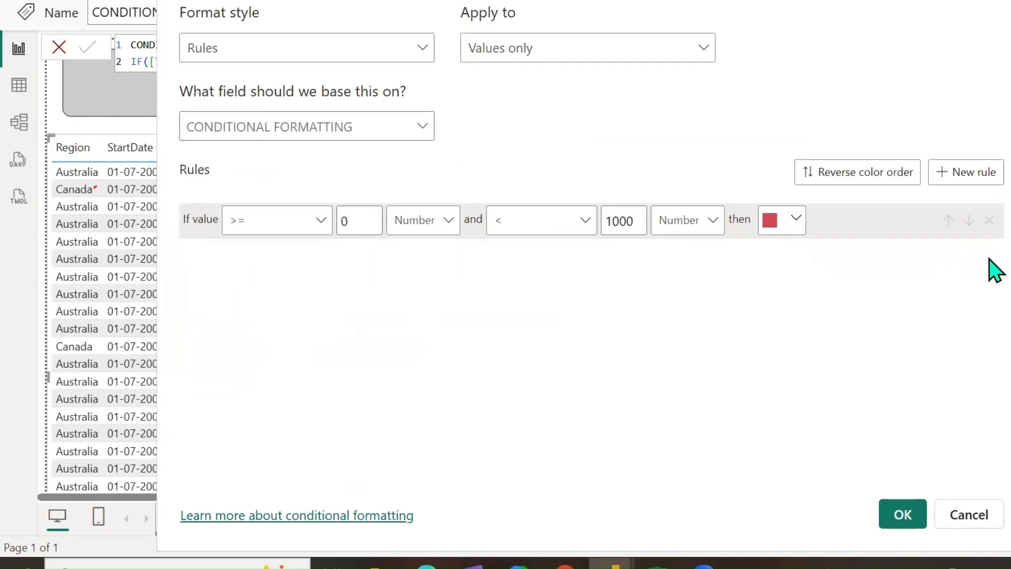
Step: Set the first TOTAL SALES background color rule to color values equal to 1 green
{"action": "left_click", "coordinate": [325, 221]}
{"action": "left_click", "coordinate": [249, 307]}
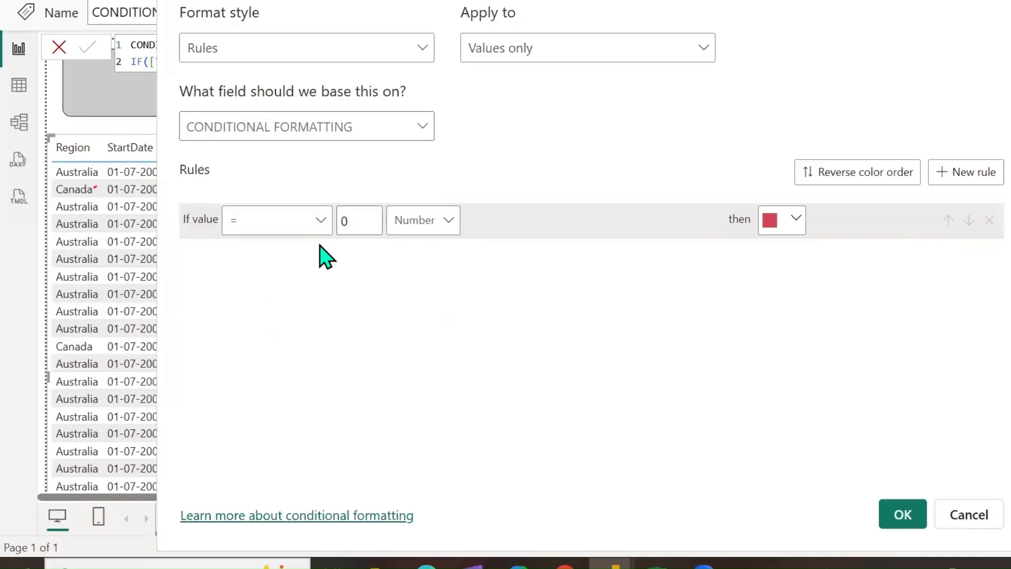
{"action": "left_click", "coordinate": [354, 227]}
{"action": "key", "text": "BackSpace"}
{"action": "type", "text": "1"}
{"action": "left_click", "coordinate": [795, 227]}
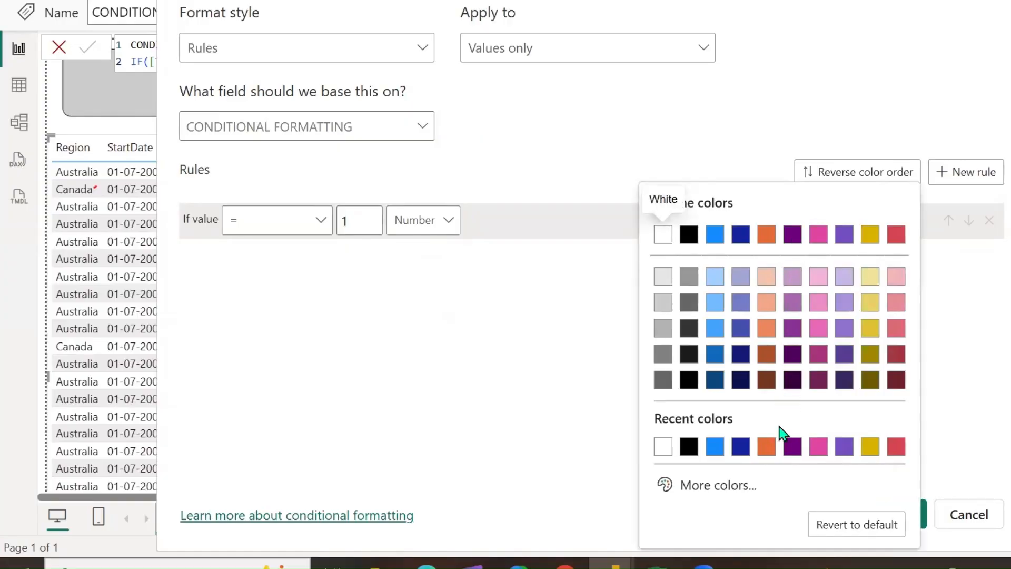
{"action": "left_click", "coordinate": [706, 487]}
{"action": "left_click", "coordinate": [750, 421]}
{"action": "left_click", "coordinate": [861, 223]}
{"action": "left_click", "coordinate": [553, 374]}
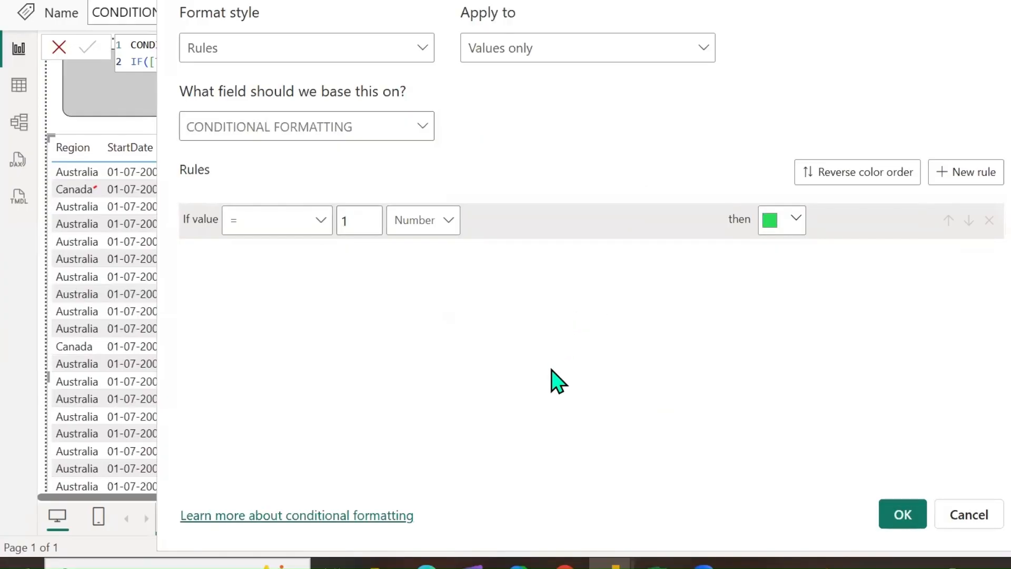
Step: Add a second rule coloring values equal to the number 0 red, and apply the background color rules
{"action": "left_click", "coordinate": [960, 176]}
{"action": "left_click", "coordinate": [320, 261]}
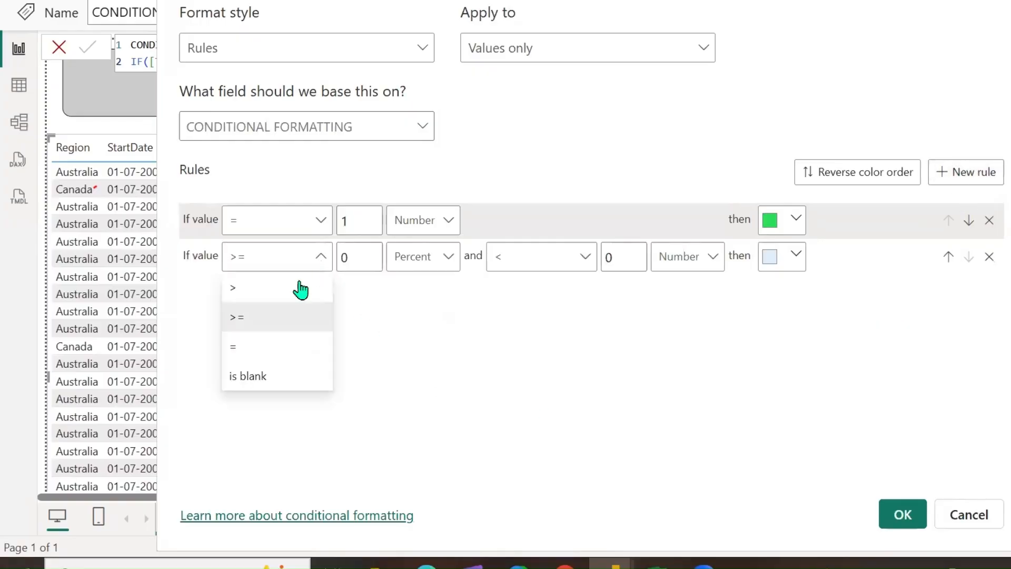
{"action": "left_click", "coordinate": [269, 347]}
{"action": "left_click", "coordinate": [435, 272]}
{"action": "left_click", "coordinate": [410, 288]}
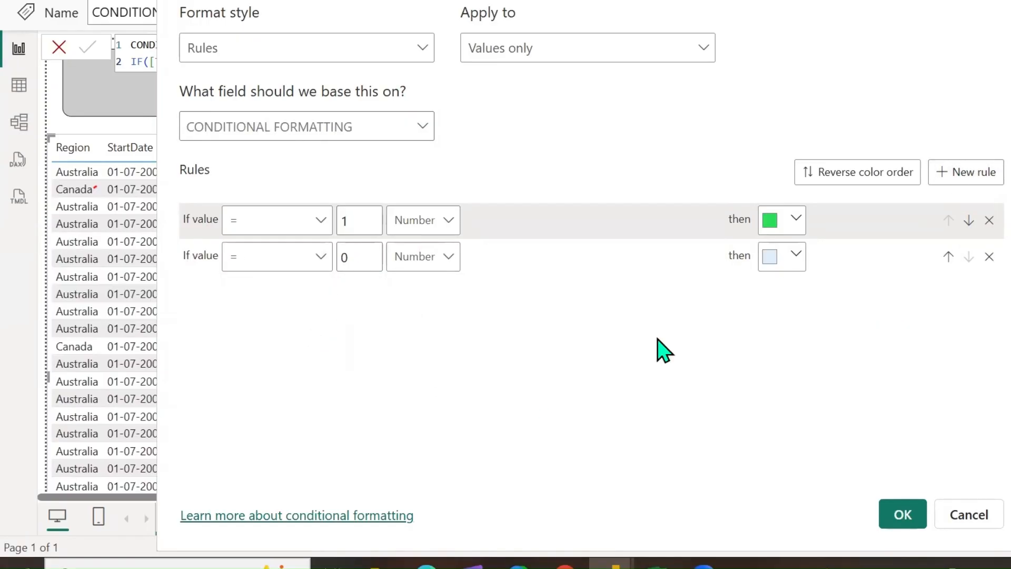
{"action": "left_click", "coordinate": [789, 257]}
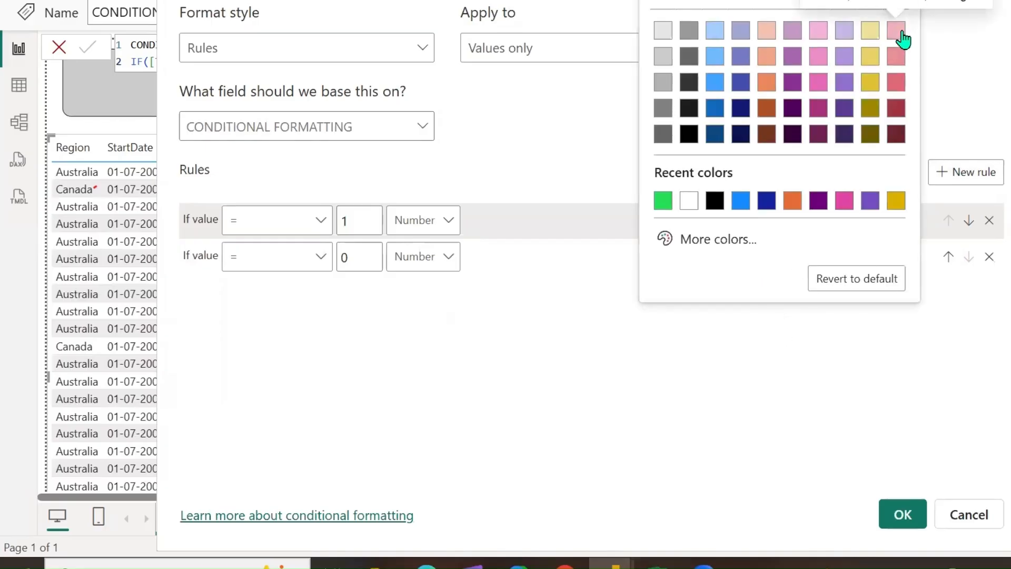
{"action": "left_click", "coordinate": [897, 31]}
{"action": "left_click", "coordinate": [790, 257]}
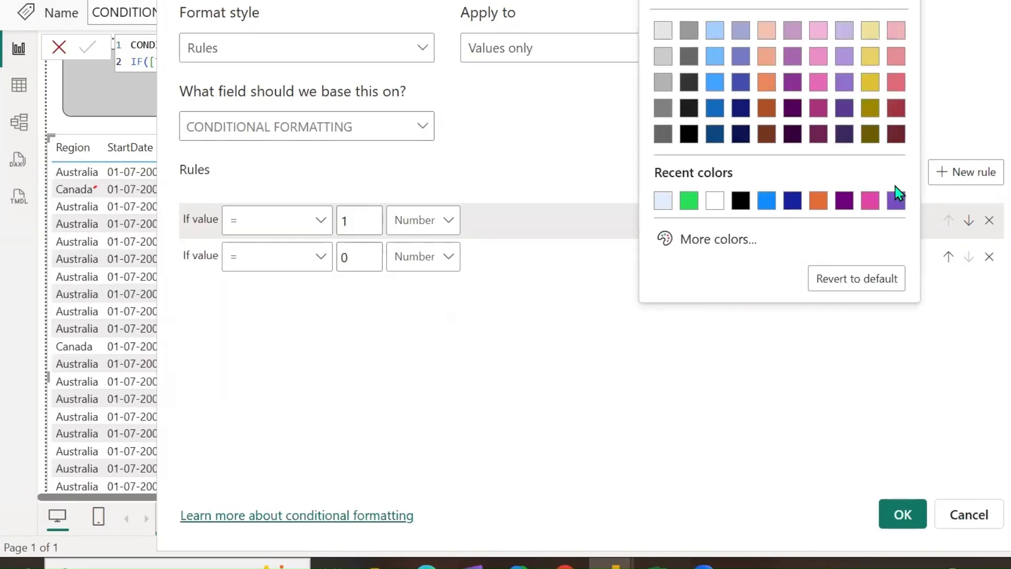
{"action": "left_click", "coordinate": [902, 6]}
{"action": "left_click", "coordinate": [902, 514]}
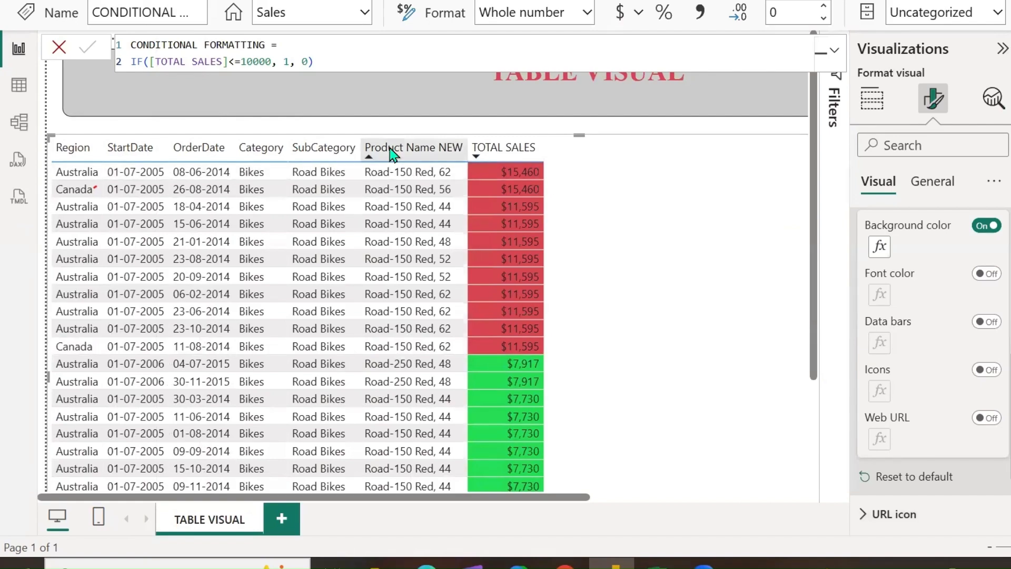
Step: Change the CONDITIONAL FORMATTING measure's comparison to [TOTAL SALES]>=10000 and commit the formula
{"action": "left_click", "coordinate": [234, 61]}
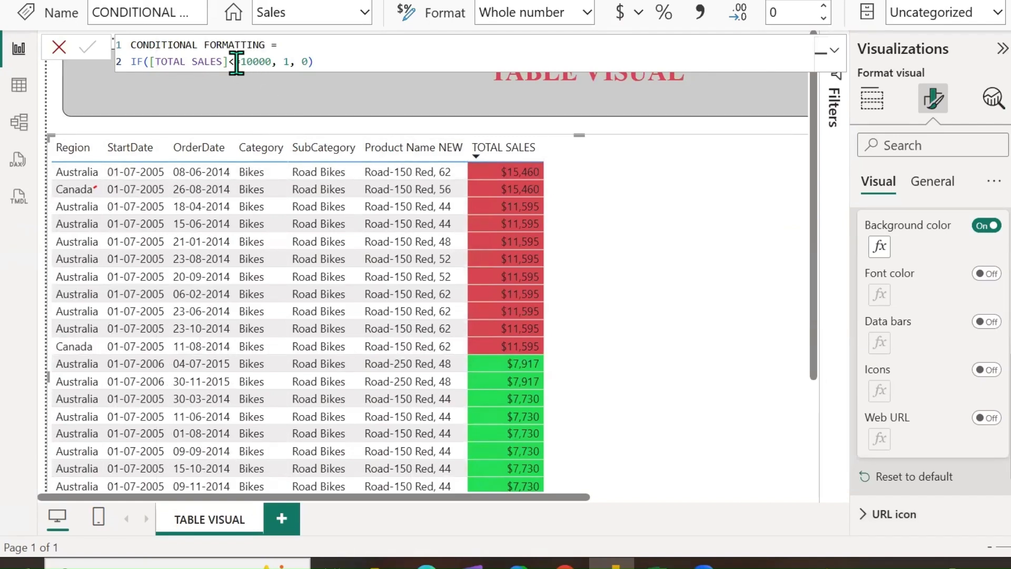
{"action": "key", "text": "BackSpace"}
{"action": "type", "text": ">"}
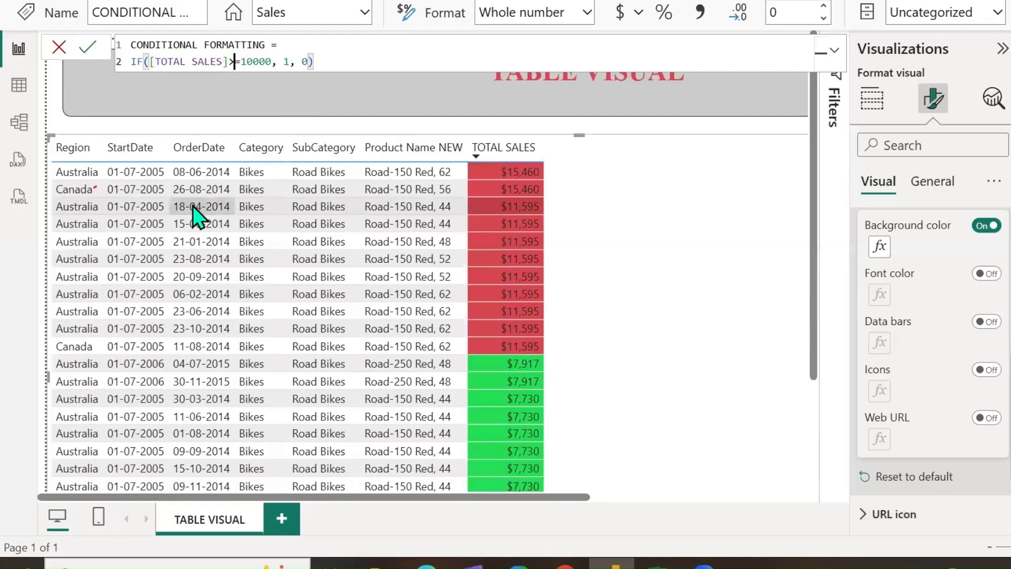
{"action": "key", "text": "Return"}
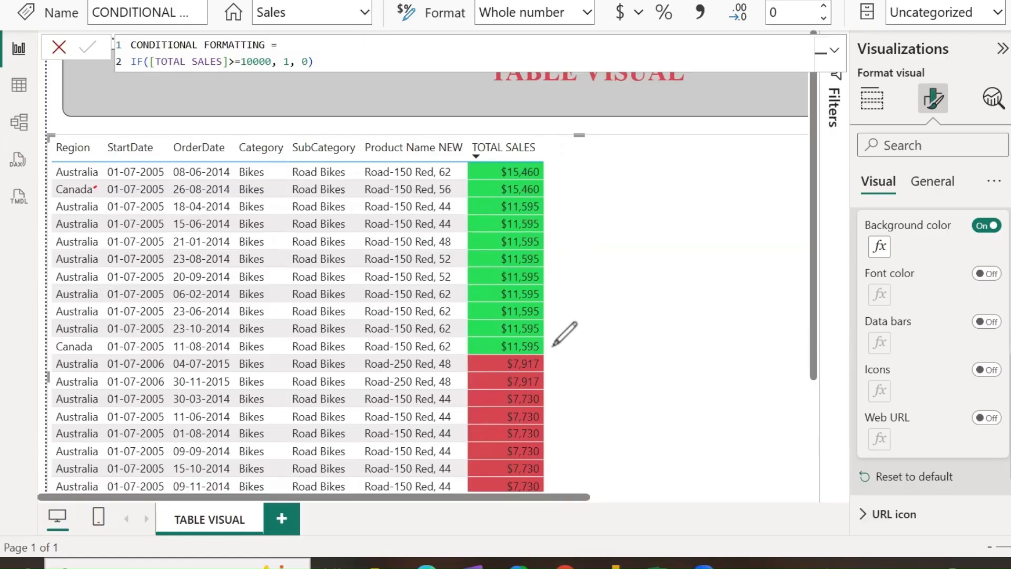
{"action": "left_click_drag", "start_coordinate": [550, 345], "coordinate": [551, 167]}
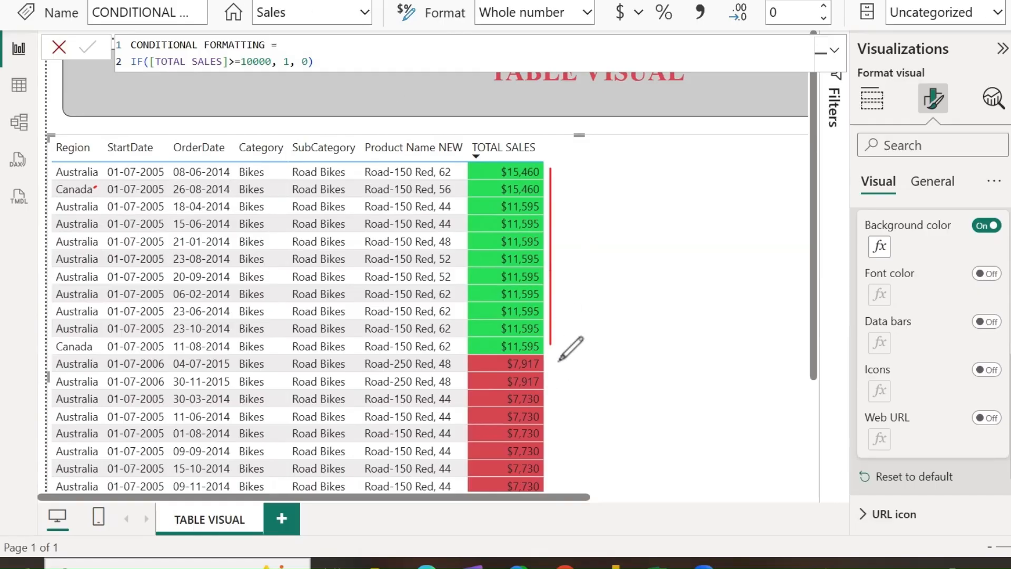
{"action": "left_click_drag", "start_coordinate": [552, 357], "coordinate": [562, 487]}
{"action": "mouse_move", "coordinate": [553, 359]}
{"action": "left_mouse_down"}
{"action": "mouse_move", "coordinate": [572, 387]}
{"action": "mouse_move", "coordinate": [628, 333]}
{"action": "left_mouse_up"}
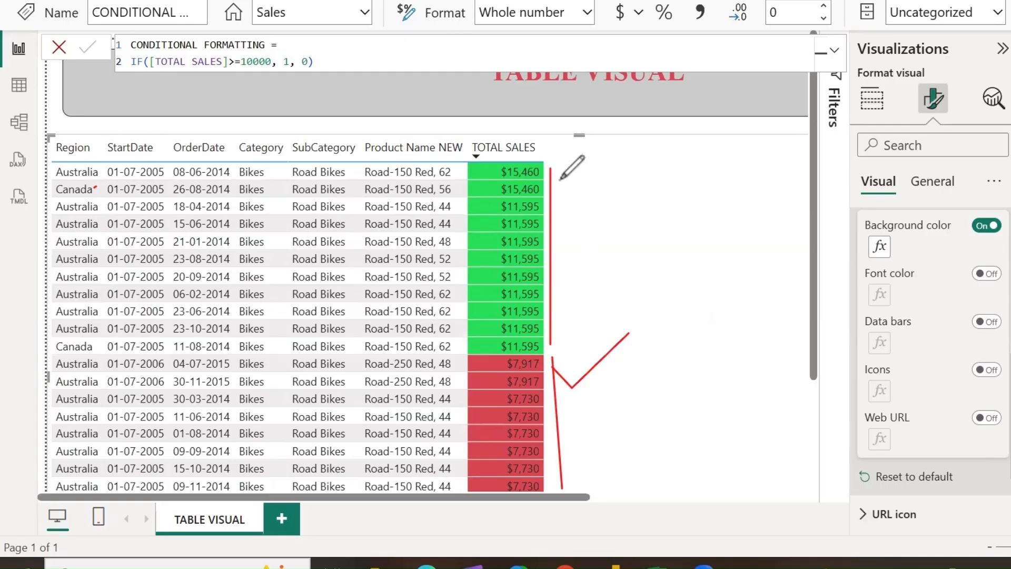
{"action": "left_click_drag", "start_coordinate": [559, 179], "coordinate": [655, 147]}
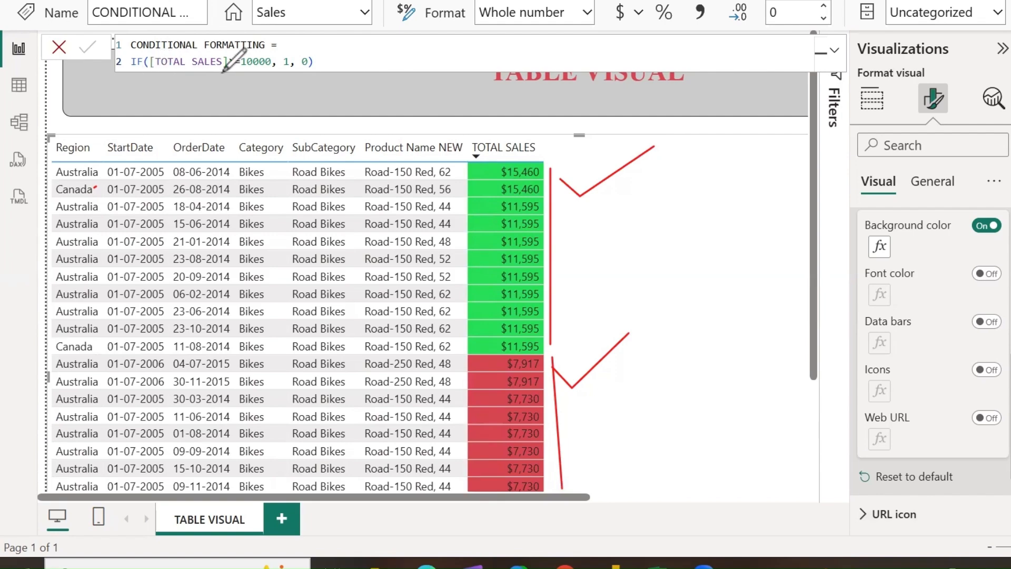
{"action": "mouse_move", "coordinate": [123, 85]}
{"action": "left_mouse_down"}
{"action": "mouse_move", "coordinate": [125, 30]}
{"action": "mouse_move", "coordinate": [322, 31]}
{"action": "mouse_move", "coordinate": [322, 90]}
{"action": "mouse_move", "coordinate": [124, 85]}
{"action": "left_mouse_up"}
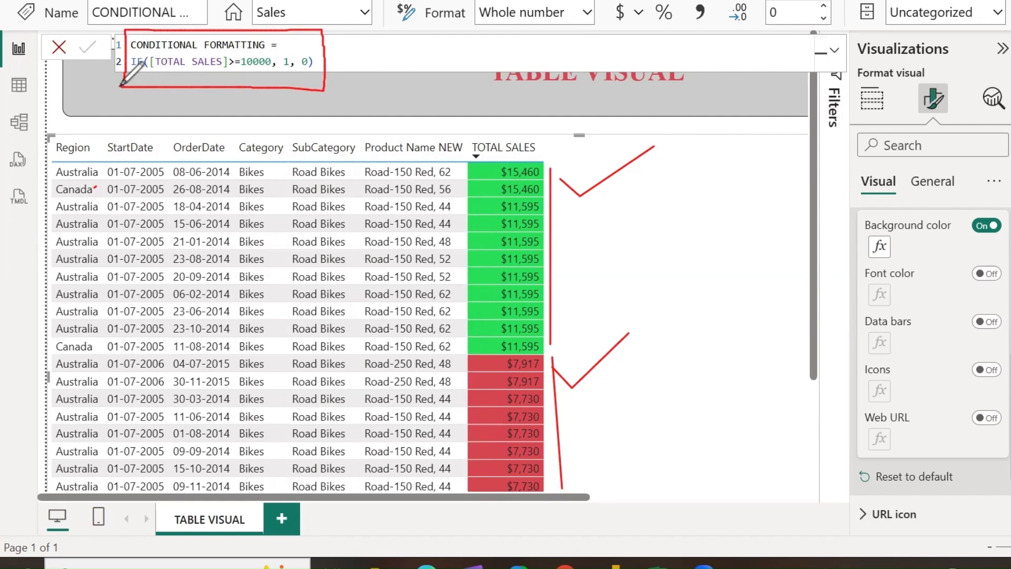
{"action": "mouse_move", "coordinate": [327, 45]}
{"action": "left_mouse_down"}
{"action": "mouse_move", "coordinate": [347, 62]}
{"action": "mouse_move", "coordinate": [389, 21]}
{"action": "left_mouse_up"}
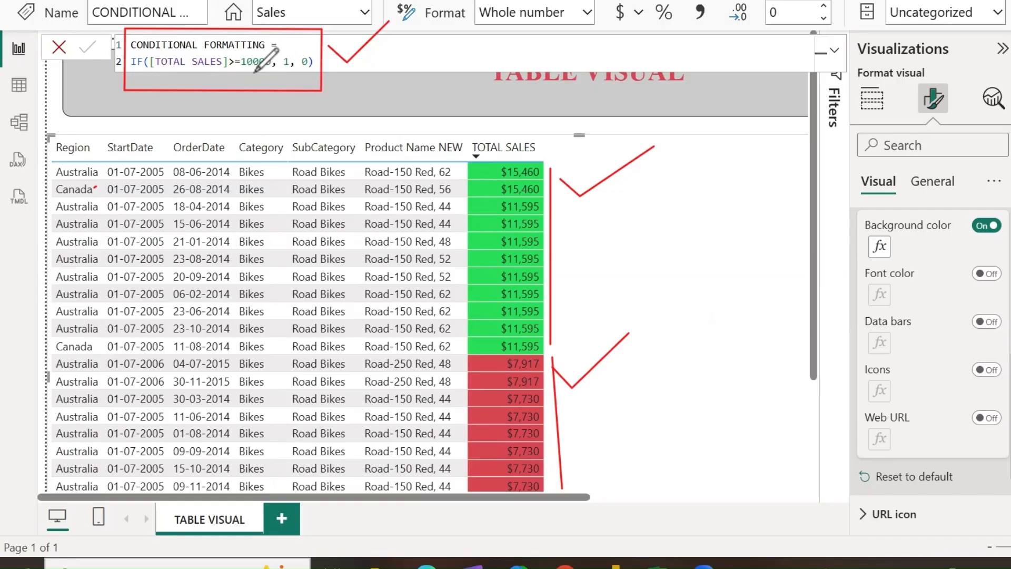
{"action": "left_click_drag", "start_coordinate": [239, 74], "coordinate": [256, 73]}
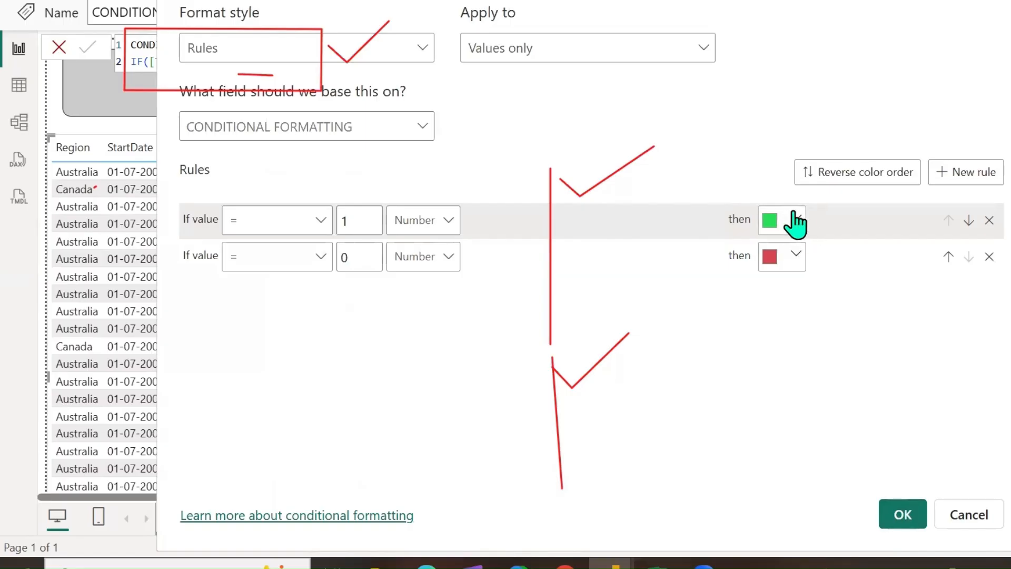
Step: Review the two TOTAL SALES background color rules and close the settings without changes
{"action": "key", "text": "ctrl+shift+5"}
{"action": "mouse_move", "coordinate": [342, 32]}
{"action": "left_mouse_down"}
{"action": "mouse_move", "coordinate": [560, 387]}
{"action": "mouse_move", "coordinate": [403, 112]}
{"action": "left_mouse_up"}
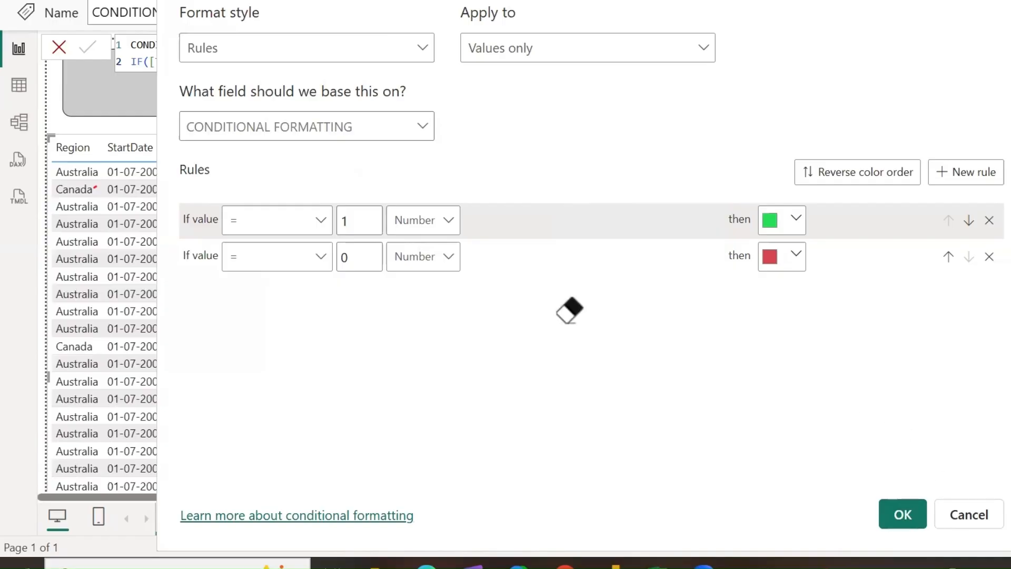
{"action": "left_click", "coordinate": [940, 514]}
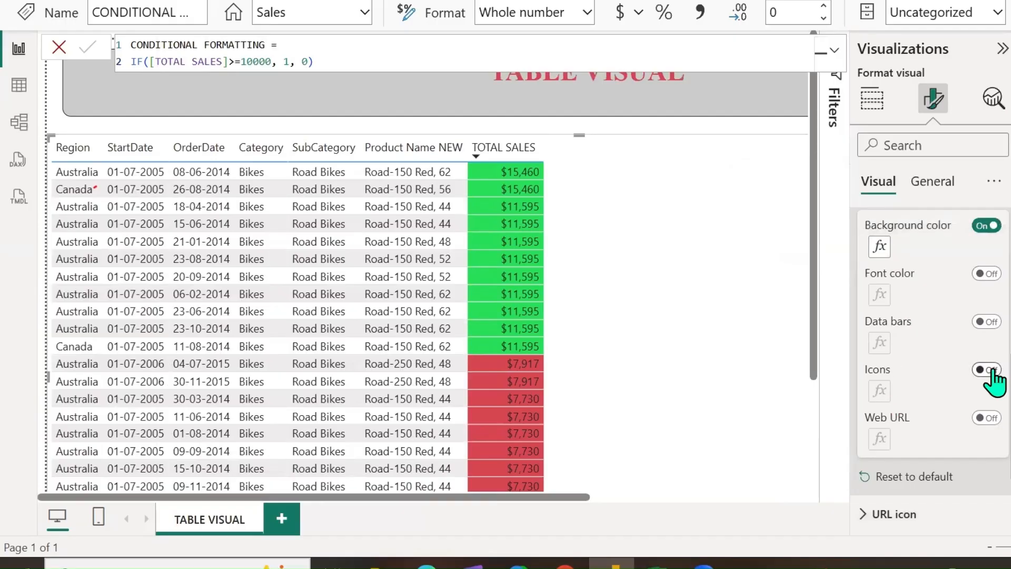
Step: Turn off the background color for TOTAL SALES and preview the default icons formatting, switching the icons off again
{"action": "left_click", "coordinate": [986, 225]}
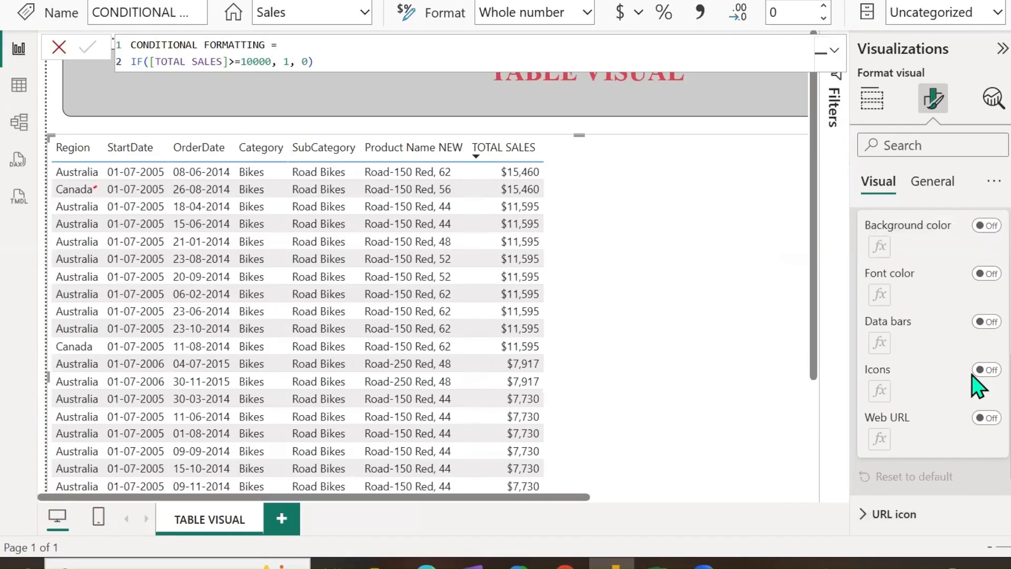
{"action": "left_click", "coordinate": [990, 372]}
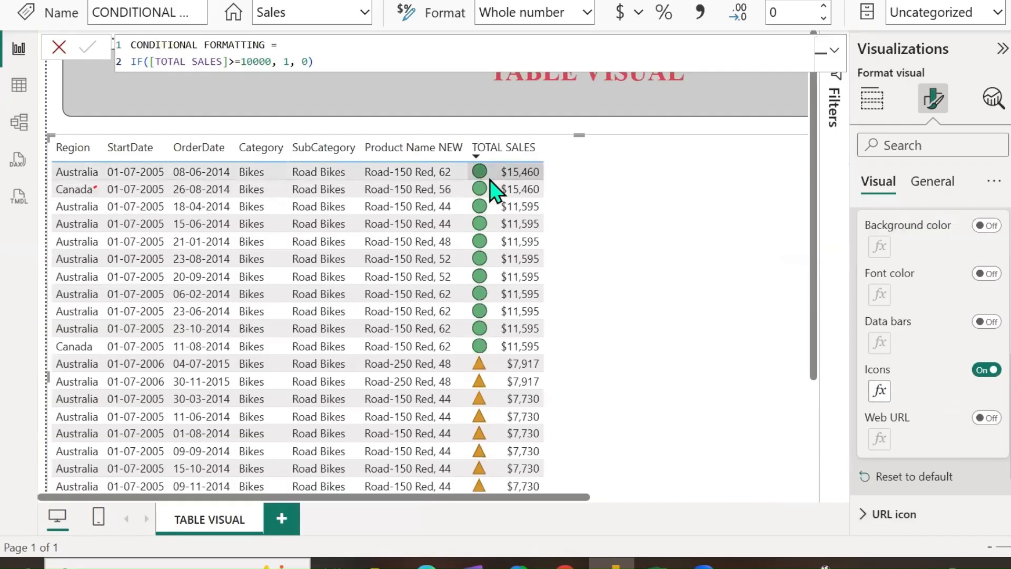
{"action": "scroll", "coordinate": [600, 375], "scroll_direction": "down", "scroll_amount": 10}
{"action": "scroll", "coordinate": [600, 374], "scroll_direction": "up", "scroll_amount": 10}
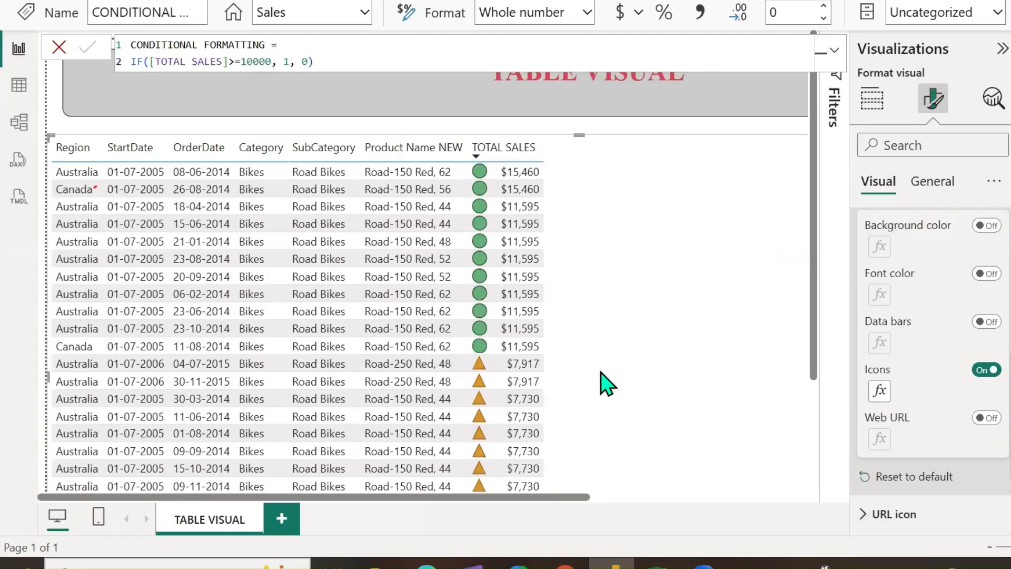
{"action": "left_click", "coordinate": [987, 371]}
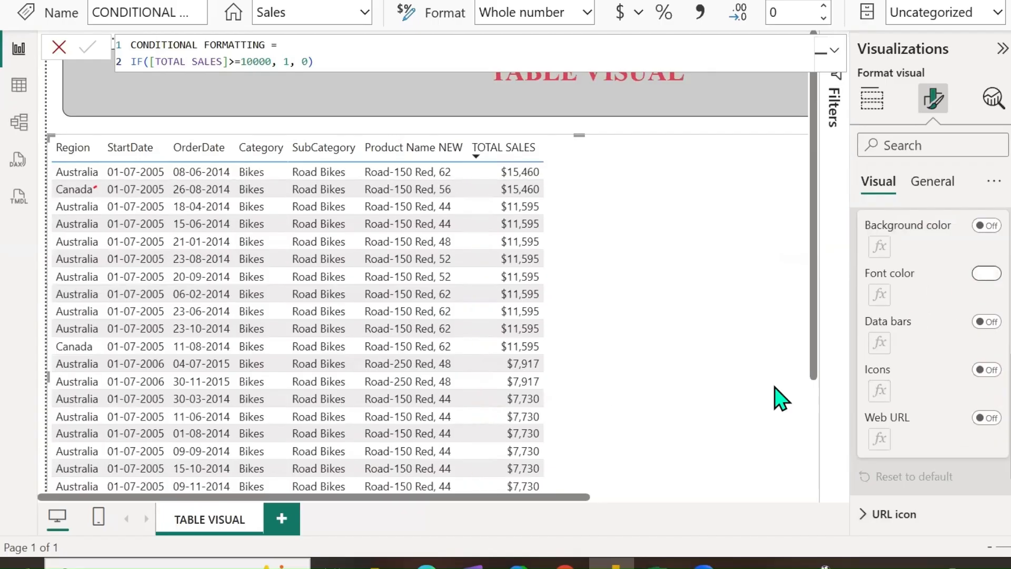
Step: Turn on font color for TOTAL SALES and explore the Field value style's base field choices, closing the settings without changes
{"action": "left_click", "coordinate": [986, 274]}
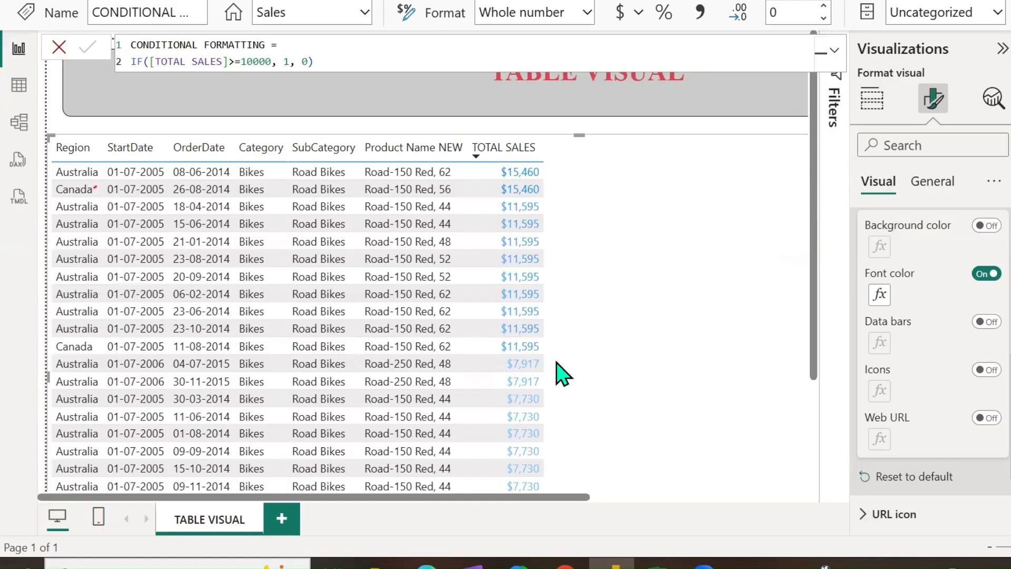
{"action": "left_click", "coordinate": [878, 294]}
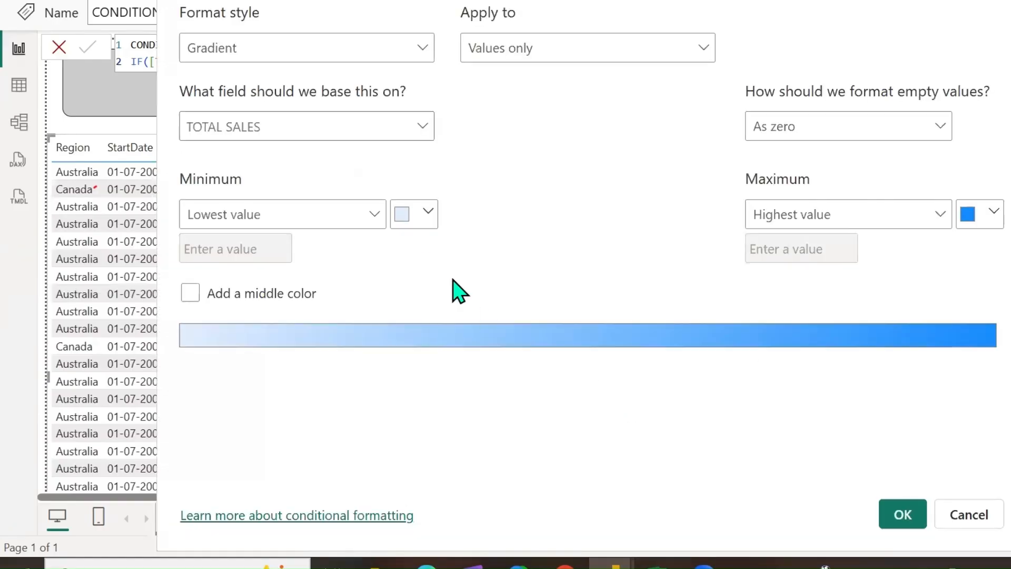
{"action": "left_click", "coordinate": [416, 55]}
{"action": "left_click", "coordinate": [256, 136]}
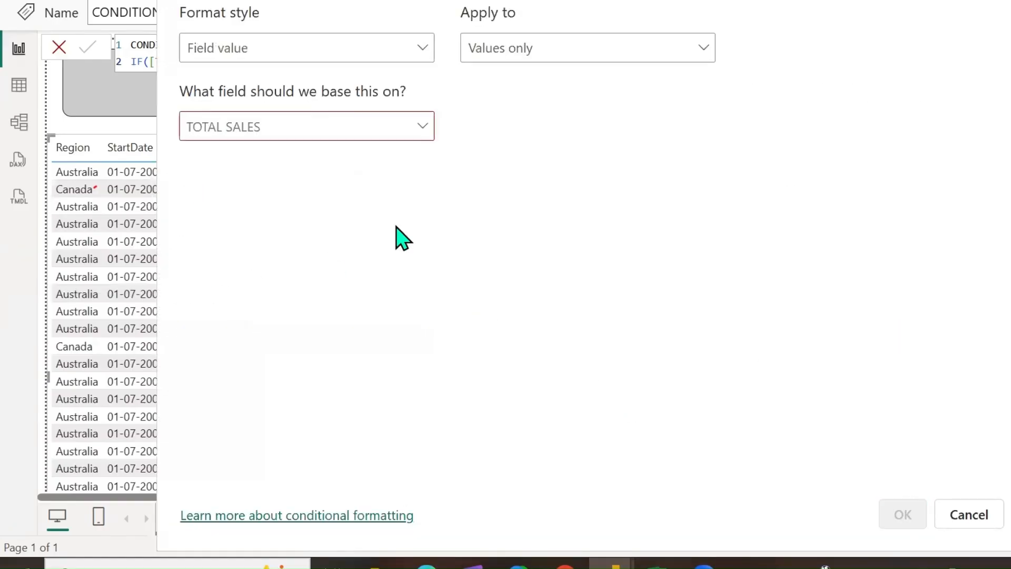
{"action": "left_click", "coordinate": [417, 126]}
{"action": "left_click", "coordinate": [197, 404]}
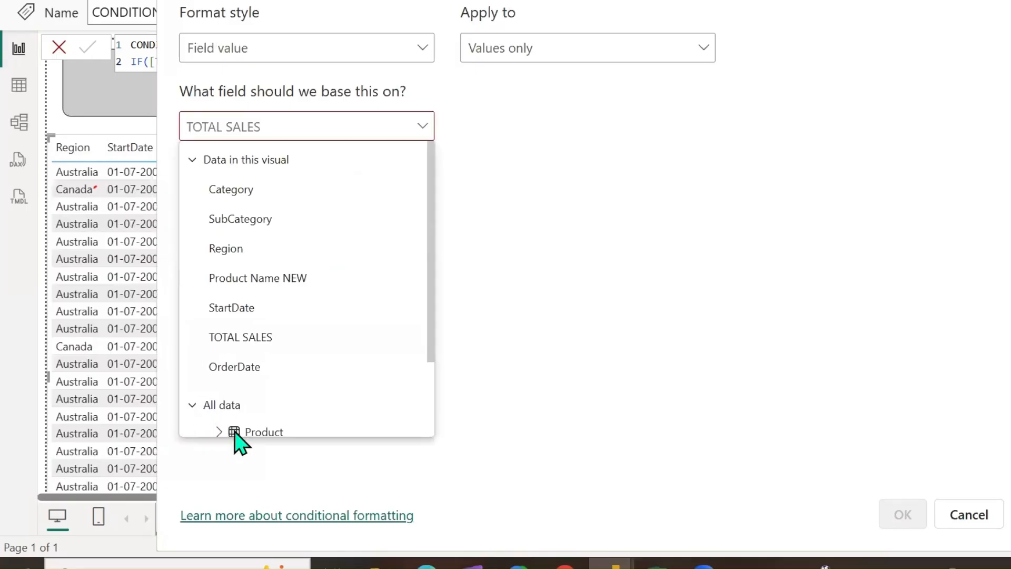
{"action": "scroll", "coordinate": [285, 395], "scroll_direction": "down", "scroll_amount": 2}
{"action": "left_click", "coordinate": [219, 354]}
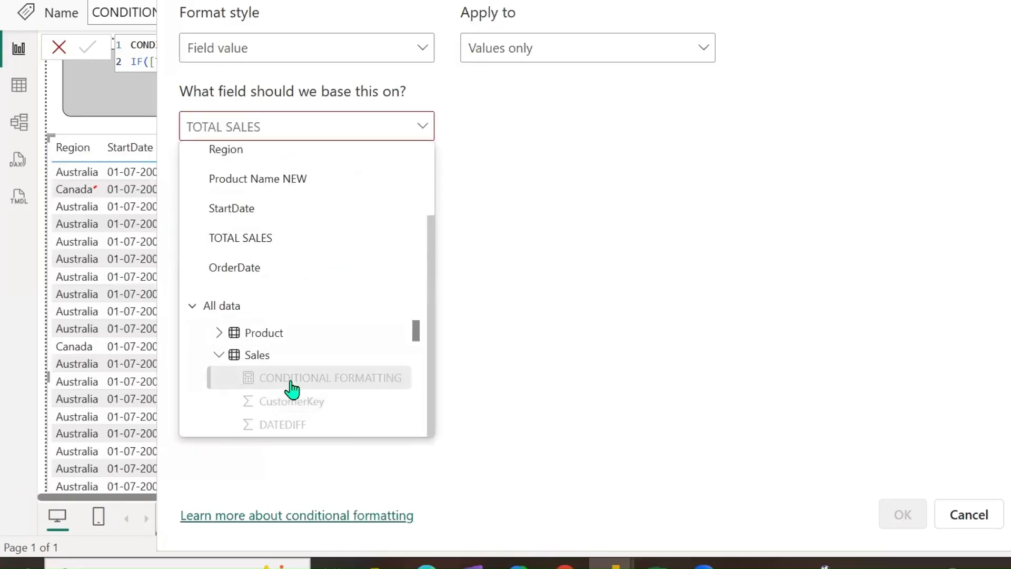
{"action": "left_click", "coordinate": [551, 209]}
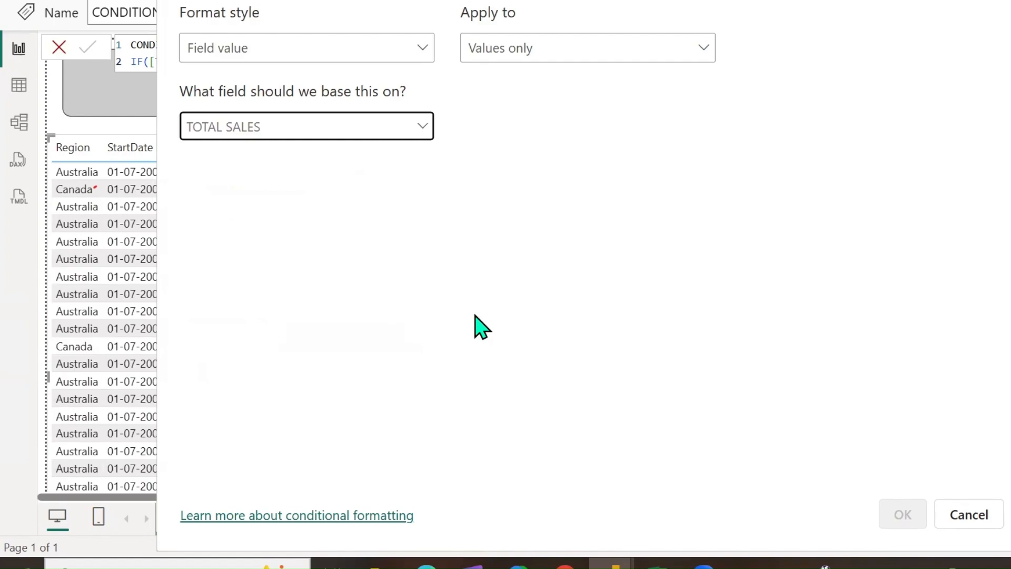
{"action": "left_click", "coordinate": [410, 49]}
{"action": "left_click", "coordinate": [258, 79]}
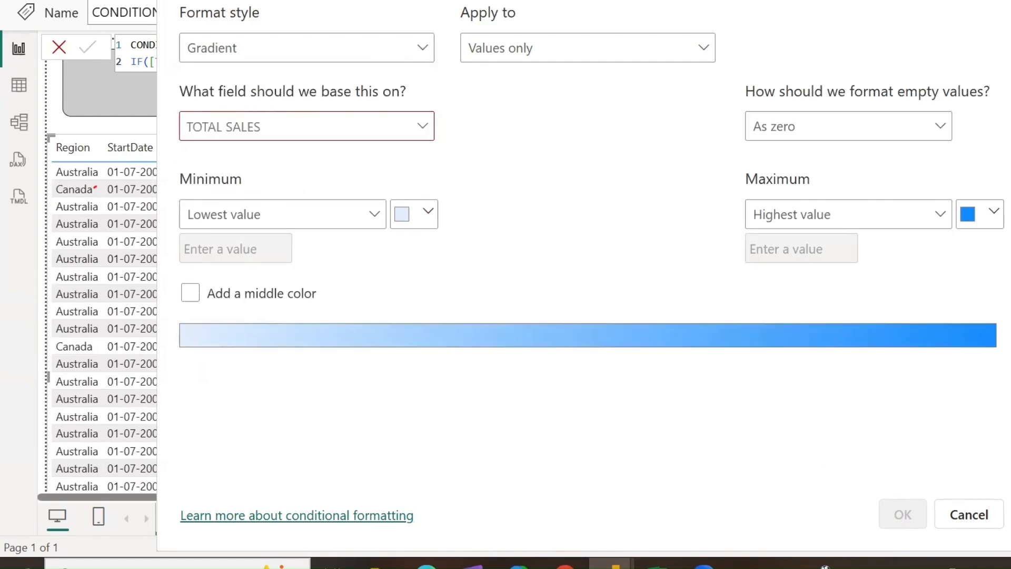
{"action": "left_click", "coordinate": [987, 2]}
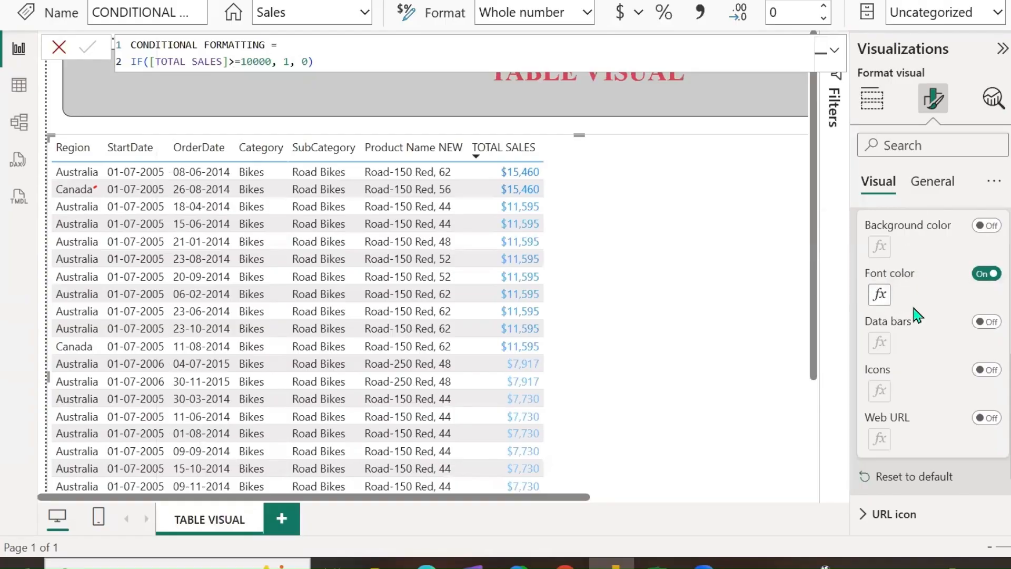
Step: Turn on data bars for TOTAL SALES and turn off its font color formatting
{"action": "left_click", "coordinate": [986, 321]}
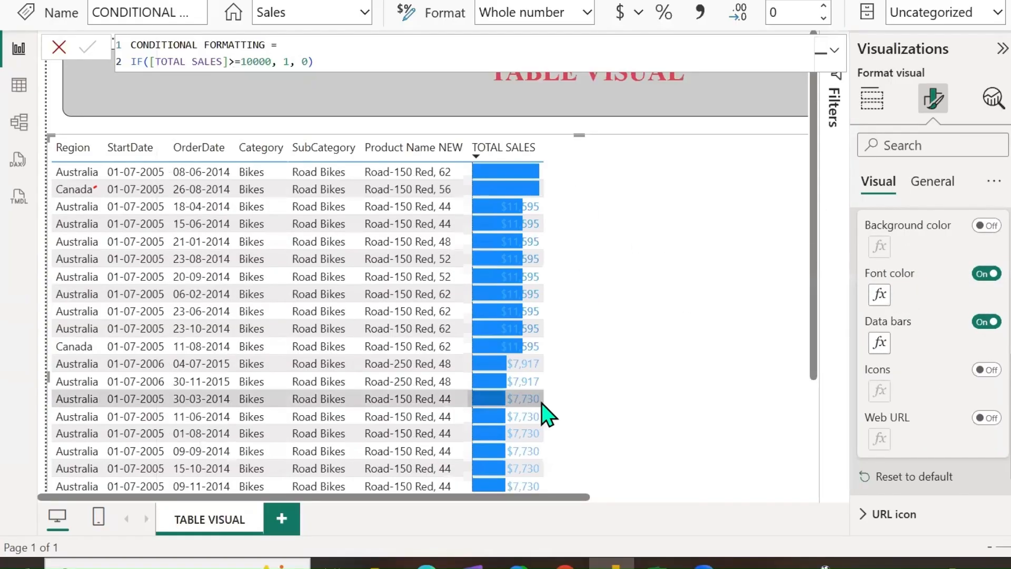
{"action": "scroll", "coordinate": [542, 413], "scroll_direction": "down", "scroll_amount": 8}
{"action": "scroll", "coordinate": [588, 401], "scroll_direction": "down", "scroll_amount": 5}
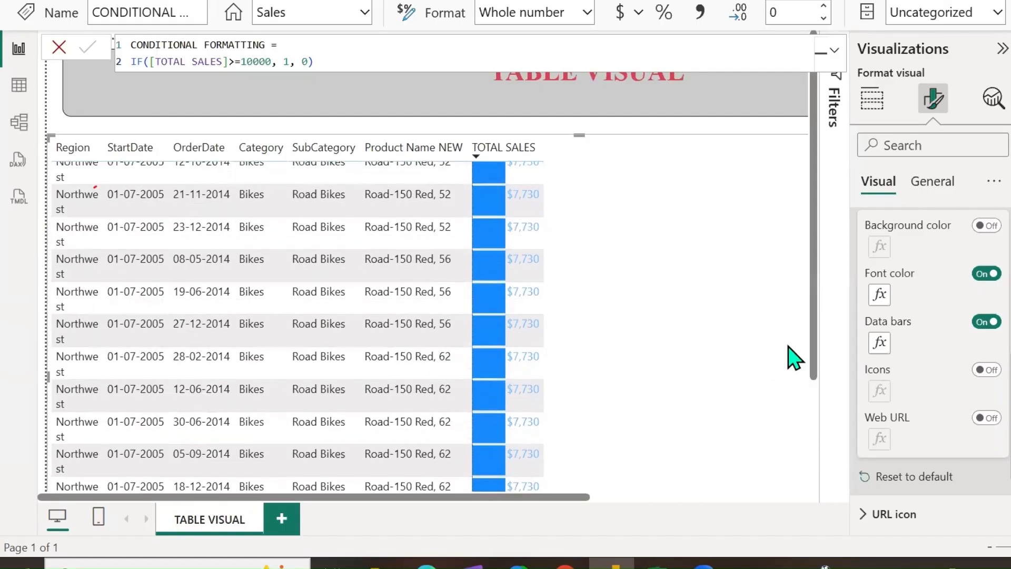
{"action": "left_click", "coordinate": [987, 274]}
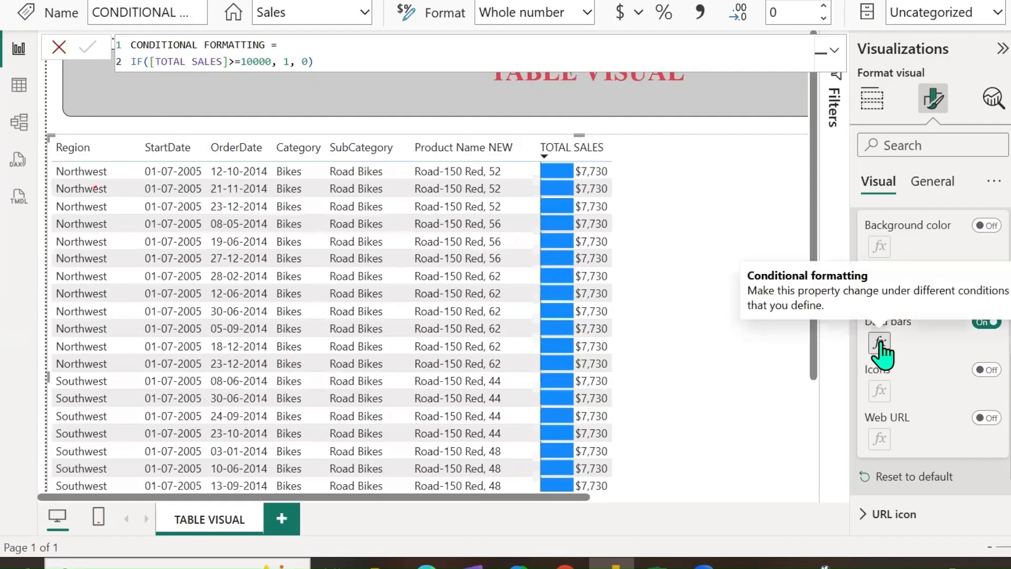
Step: Review the TOTAL SALES data bars' format style and bar color choices without changing them, and turn the data bars off
{"action": "left_click", "coordinate": [879, 345]}
{"action": "left_click", "coordinate": [424, 47]}
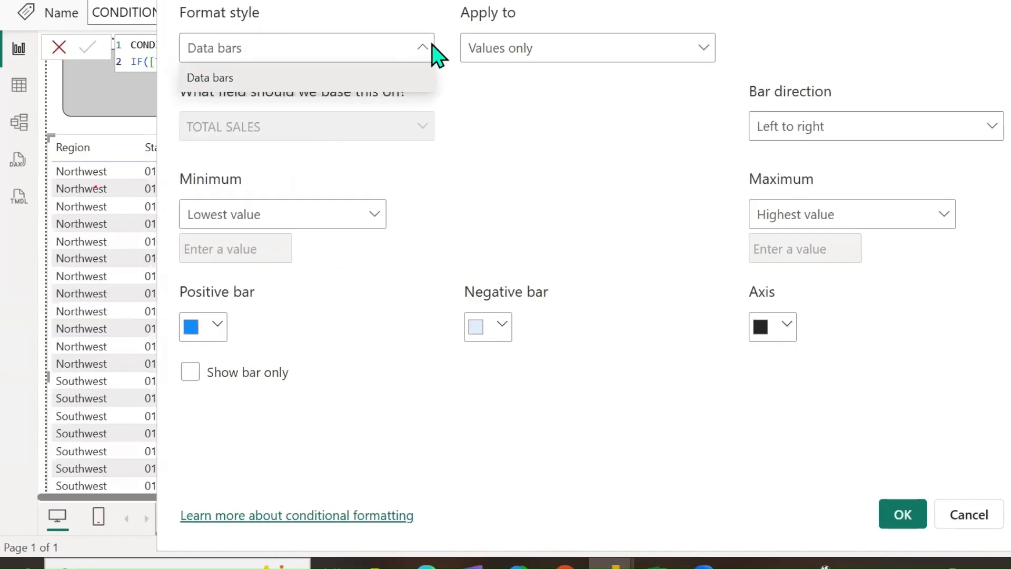
{"action": "left_click", "coordinate": [485, 376]}
{"action": "left_click", "coordinate": [216, 326]}
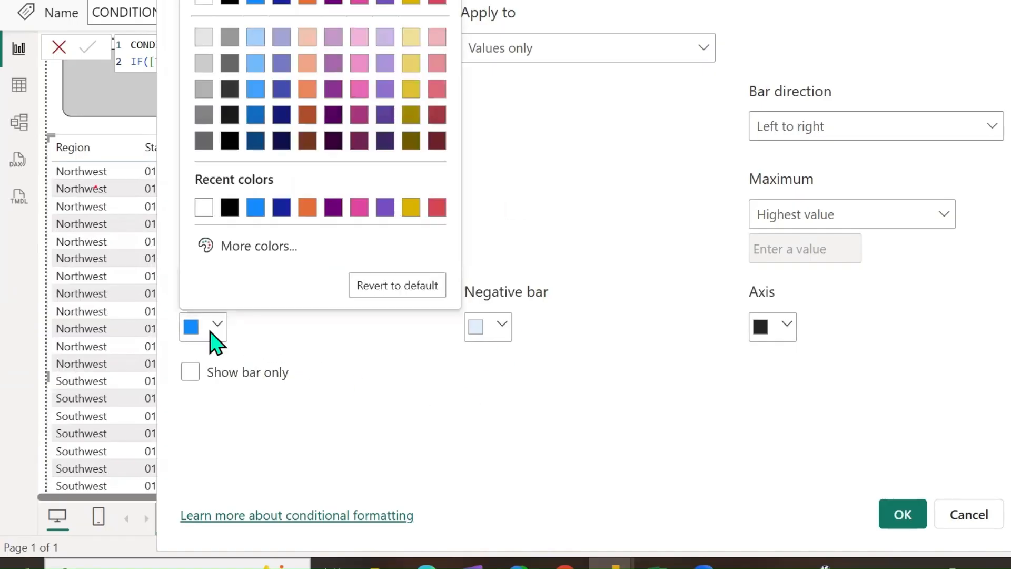
{"action": "left_click", "coordinate": [309, 350]}
{"action": "left_click", "coordinate": [489, 337]}
{"action": "left_click", "coordinate": [751, 361]}
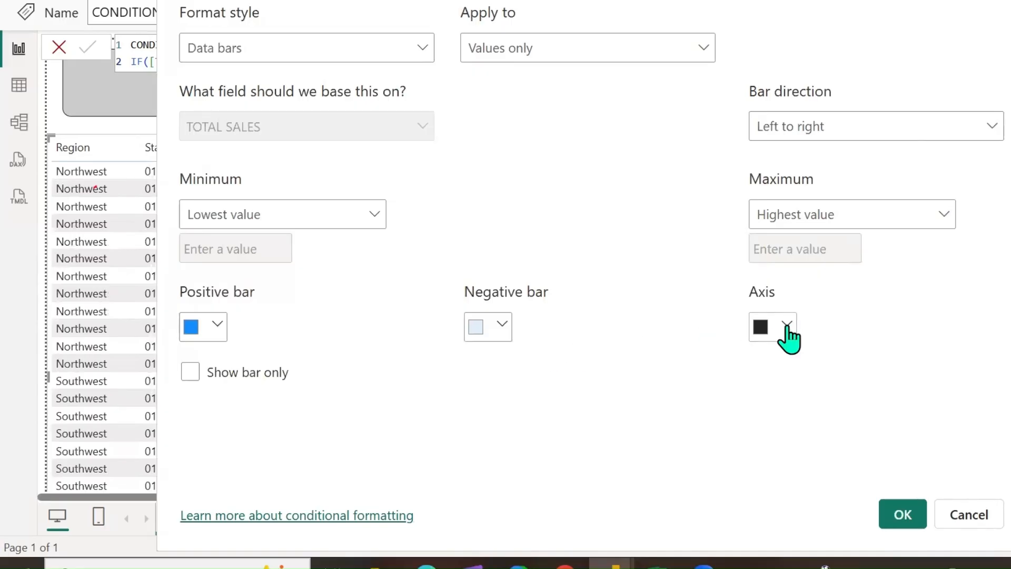
{"action": "left_click", "coordinate": [982, 516]}
{"action": "left_click", "coordinate": [980, 323]}
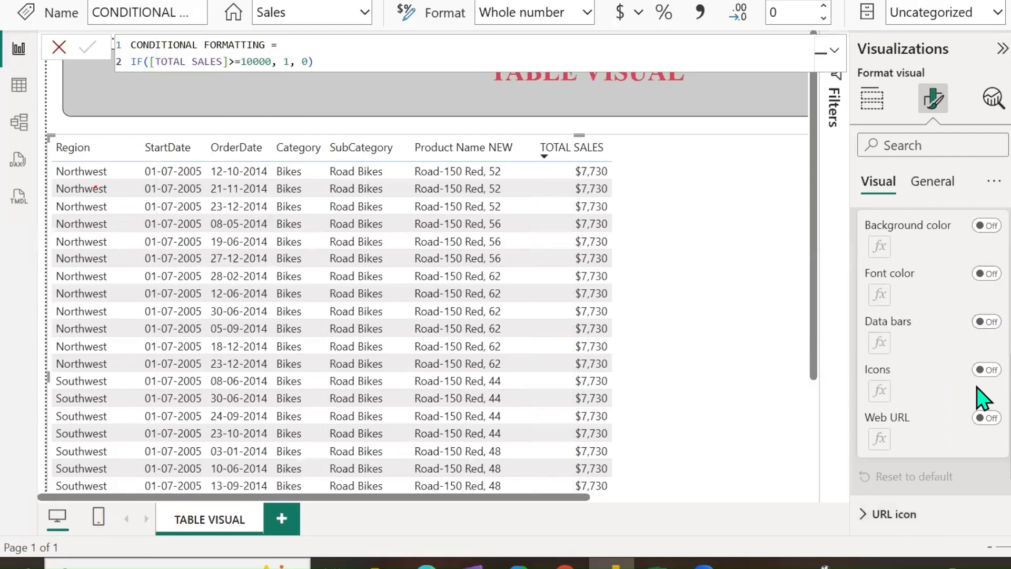
Step: Turn on icons for TOTAL SALES, review the format style choices and three percent-based rules, and accept the default rules
{"action": "left_click", "coordinate": [986, 370]}
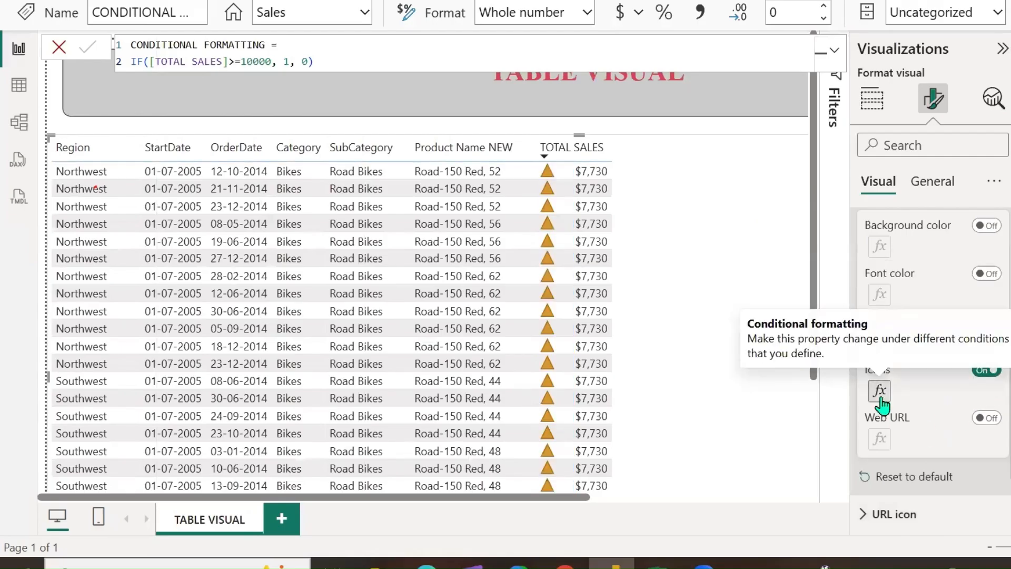
{"action": "left_click", "coordinate": [877, 391]}
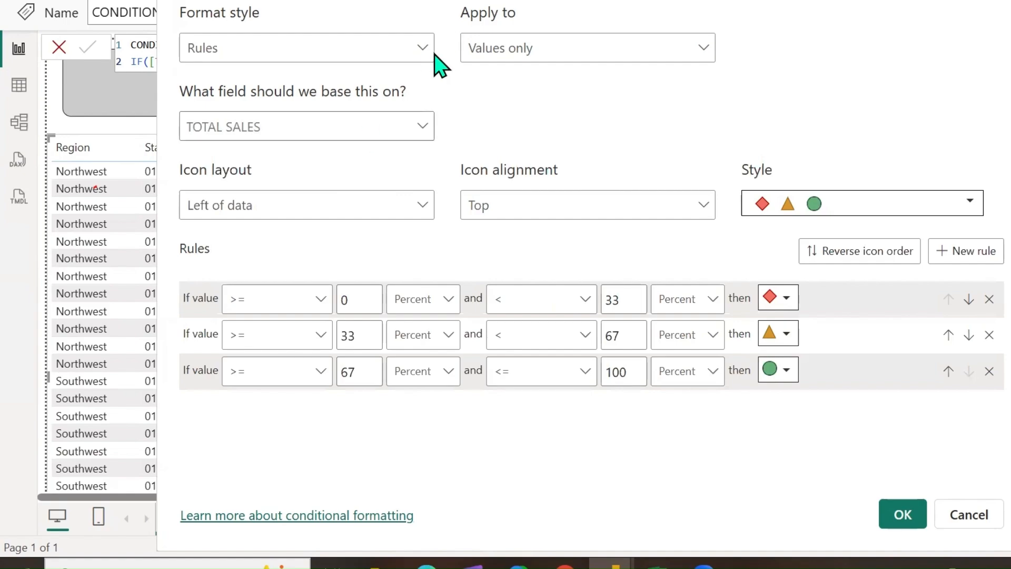
{"action": "left_click", "coordinate": [423, 50]}
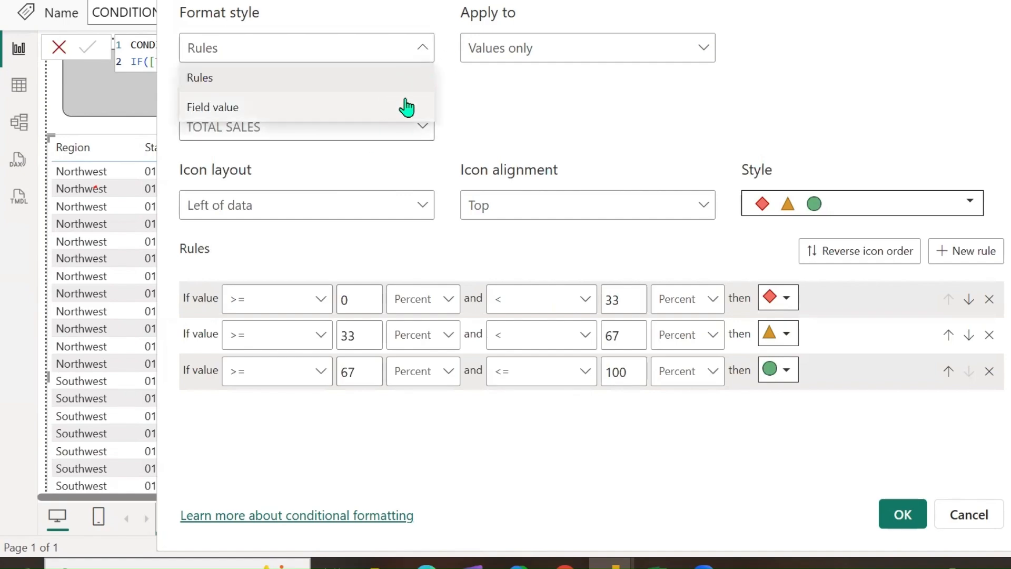
{"action": "left_click", "coordinate": [514, 115]}
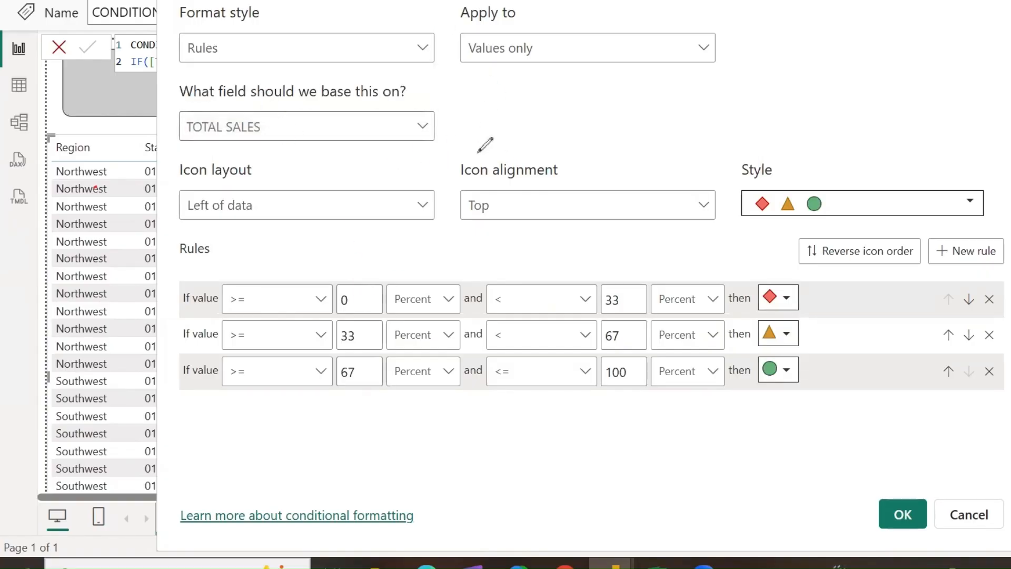
{"action": "left_click_drag", "start_coordinate": [333, 318], "coordinate": [463, 317]}
{"action": "left_click_drag", "start_coordinate": [590, 318], "coordinate": [647, 315]}
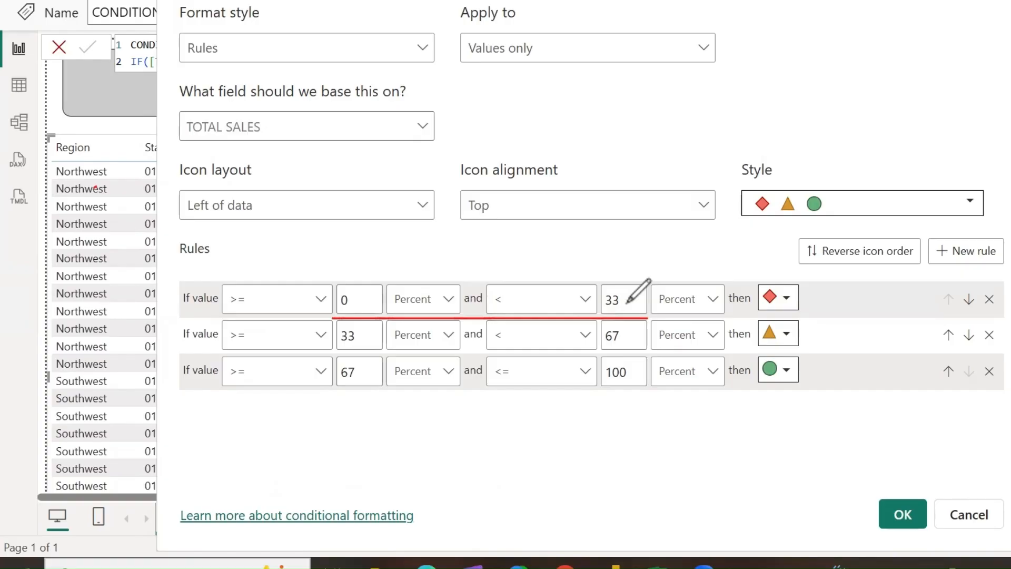
{"action": "mouse_move", "coordinate": [334, 316]}
{"action": "left_mouse_down"}
{"action": "mouse_move", "coordinate": [333, 266]}
{"action": "mouse_move", "coordinate": [445, 264]}
{"action": "mouse_move", "coordinate": [651, 271]}
{"action": "mouse_move", "coordinate": [653, 315]}
{"action": "left_mouse_up"}
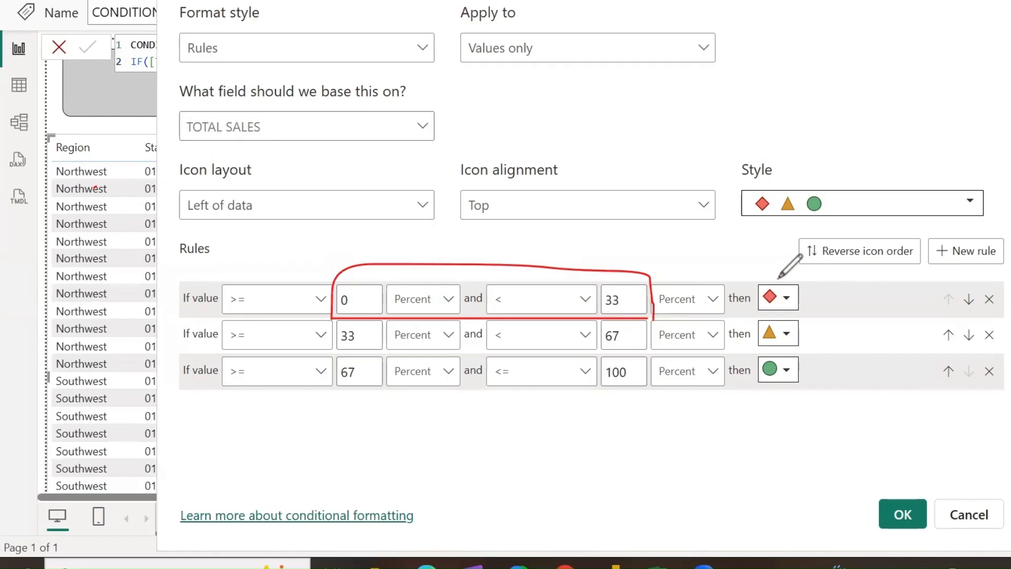
{"action": "left_click_drag", "start_coordinate": [784, 285], "coordinate": [811, 266]}
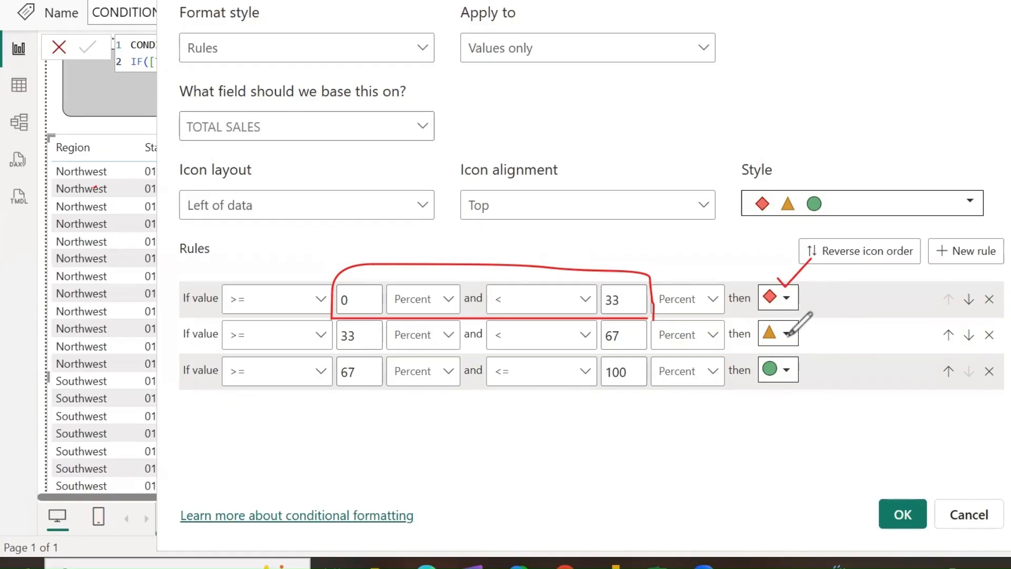
{"action": "left_click_drag", "start_coordinate": [834, 322], "coordinate": [875, 298]}
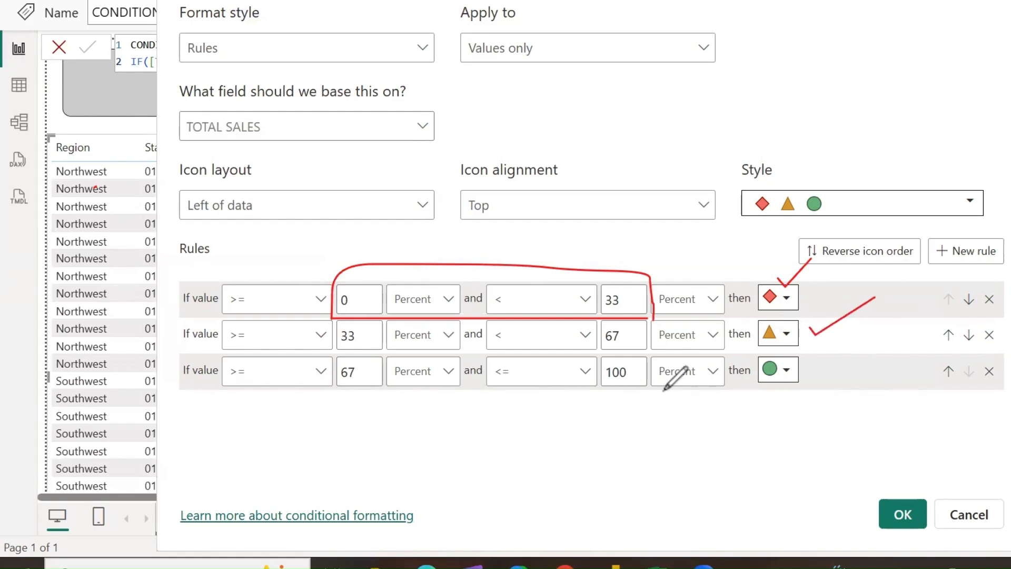
{"action": "mouse_move", "coordinate": [809, 364]}
{"action": "left_mouse_down"}
{"action": "mouse_move", "coordinate": [818, 376]}
{"action": "mouse_move", "coordinate": [862, 344]}
{"action": "left_mouse_up"}
{"action": "left_click", "coordinate": [901, 519]}
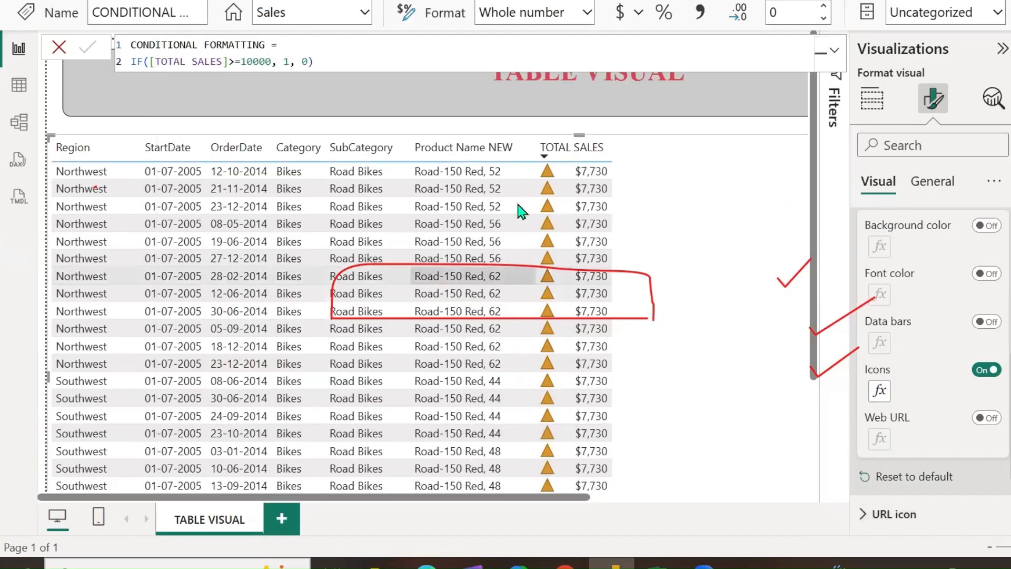
Step: Set the TOTAL SALES icon layout to Icon only and check the icons down the table
{"action": "left_click", "coordinate": [877, 392]}
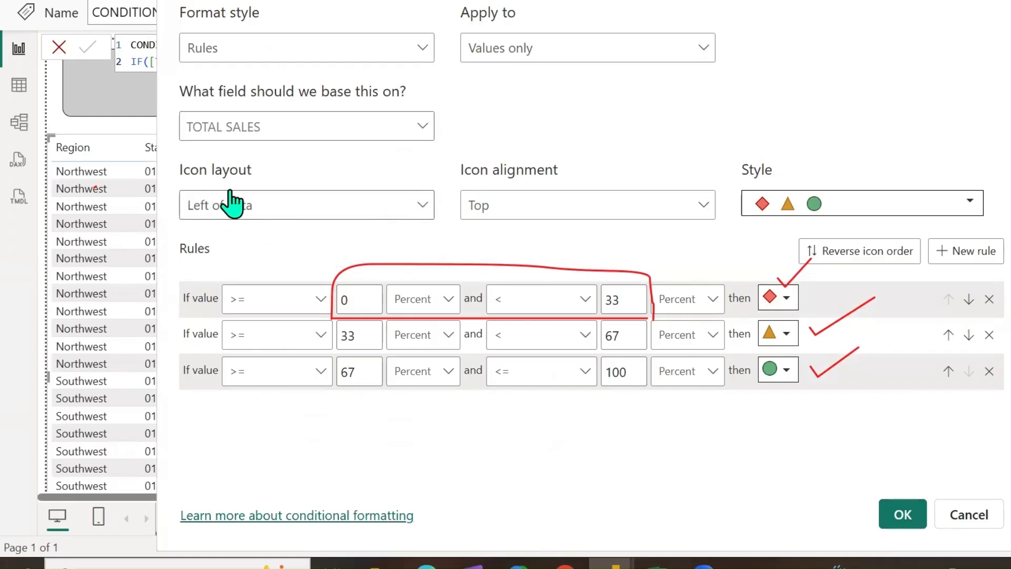
{"action": "left_click", "coordinate": [423, 208]}
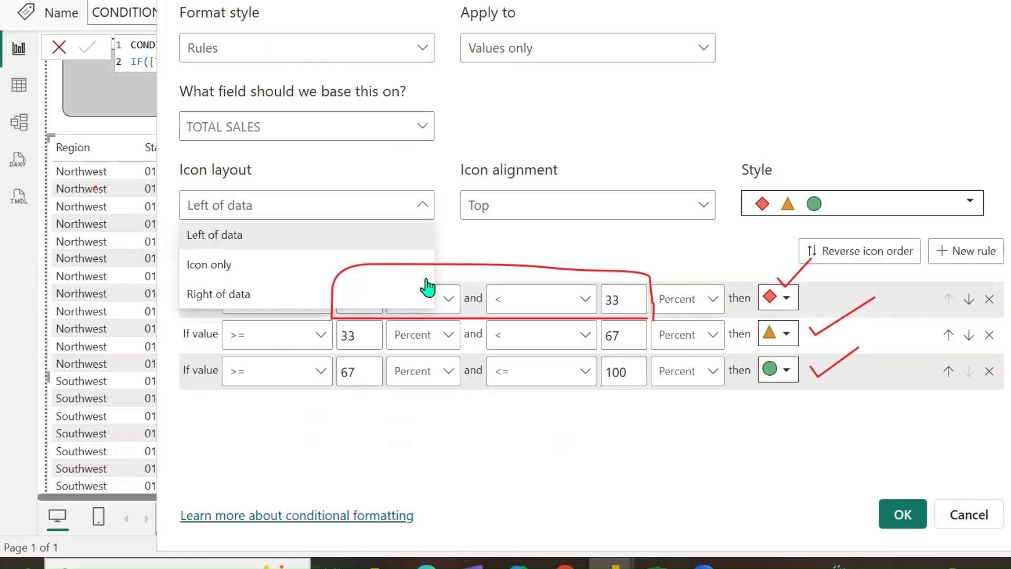
{"action": "left_click", "coordinate": [227, 264]}
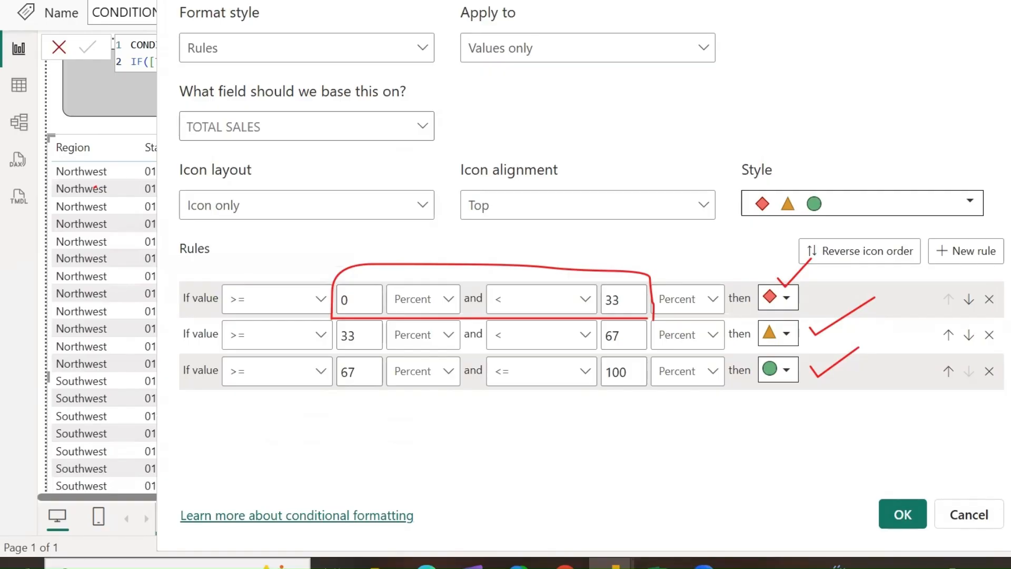
{"action": "left_click_drag", "start_coordinate": [312, 171], "coordinate": [282, 215]}
{"action": "left_click", "coordinate": [854, 556]}
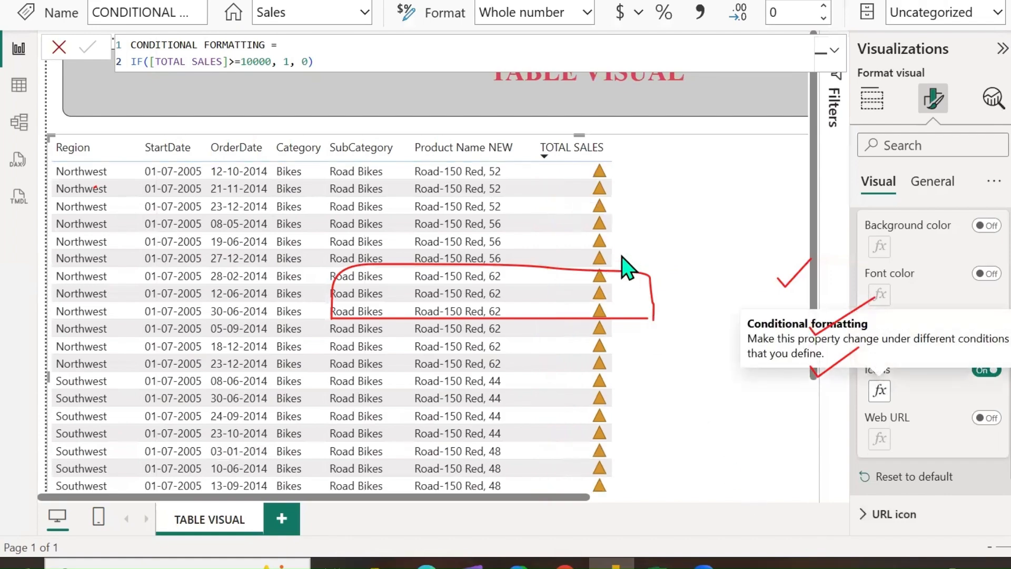
{"action": "scroll", "coordinate": [635, 462], "scroll_direction": "up", "scroll_amount": 10}
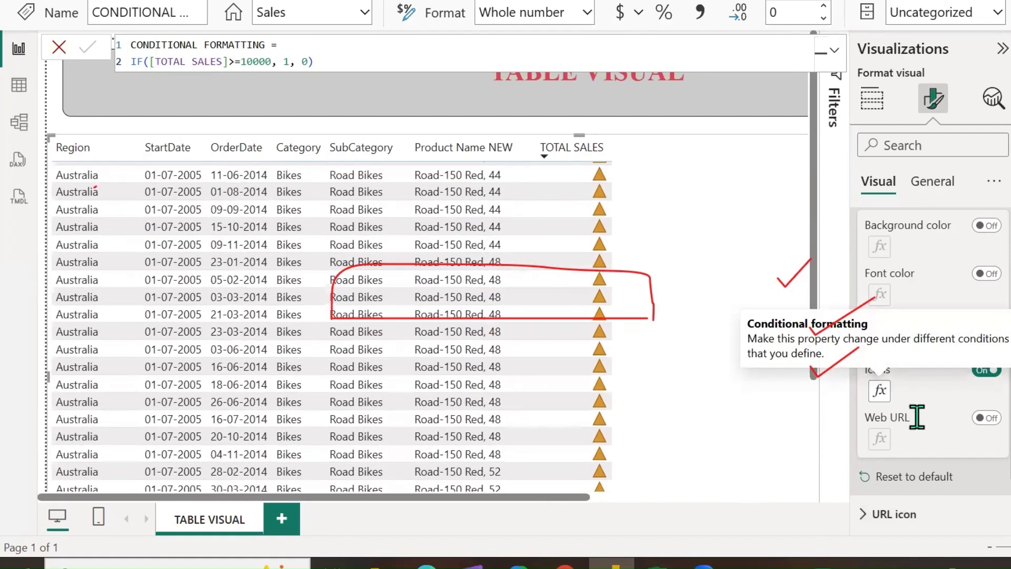
Step: Change the TOTAL SALES icon layout to Right of data and apply it
{"action": "left_click", "coordinate": [878, 398]}
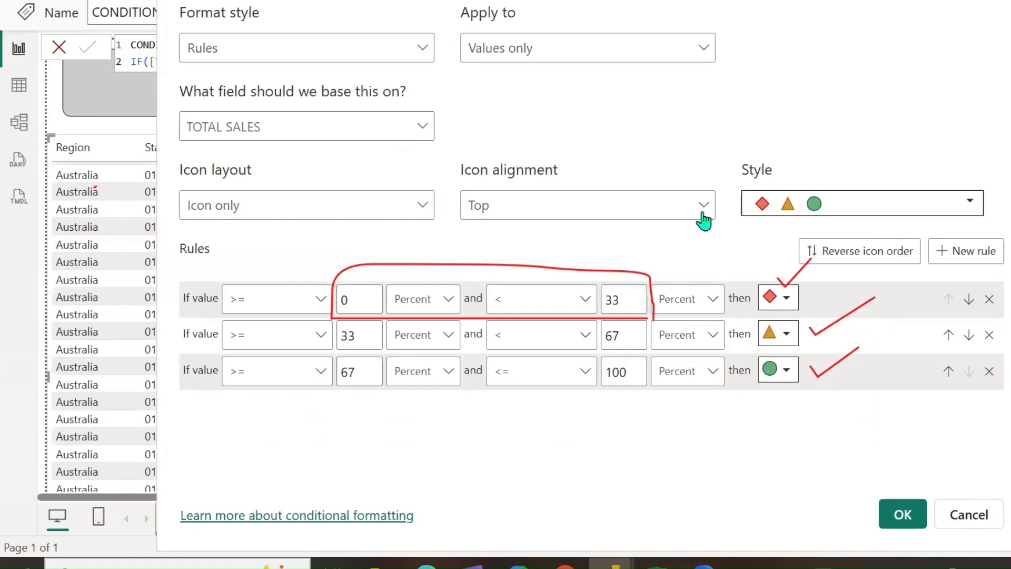
{"action": "left_click", "coordinate": [423, 205]}
{"action": "left_click", "coordinate": [252, 298]}
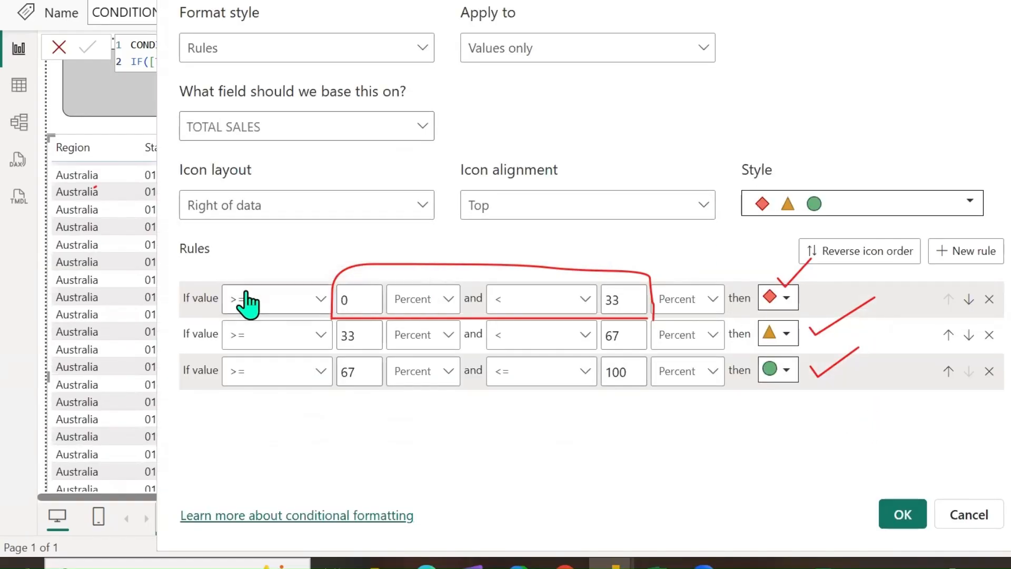
{"action": "left_click", "coordinate": [878, 521]}
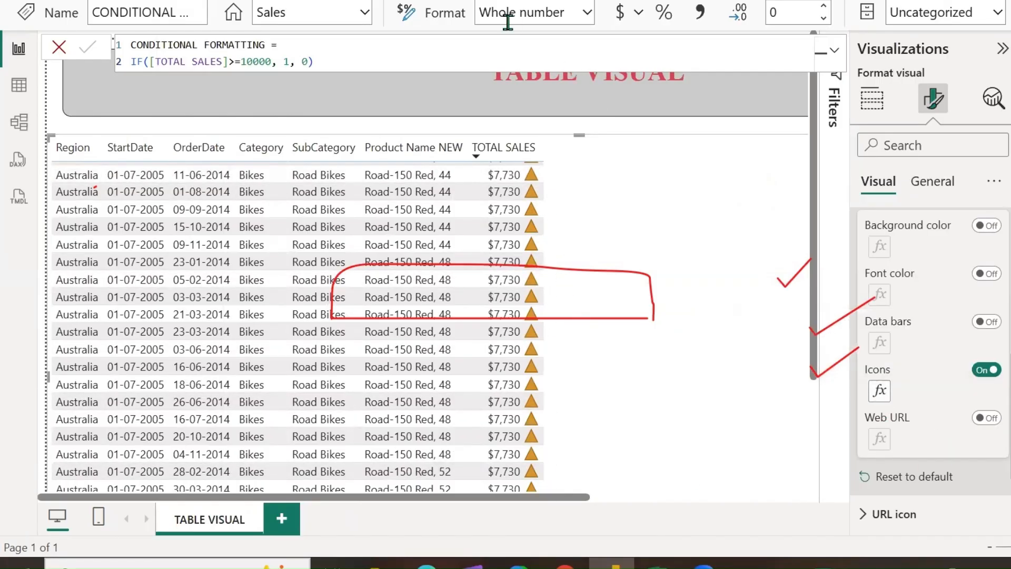
{"action": "mouse_move", "coordinate": [653, 290]}
{"action": "left_mouse_down"}
{"action": "mouse_move", "coordinate": [826, 292]}
{"action": "mouse_move", "coordinate": [867, 365]}
{"action": "left_mouse_up"}
{"action": "left_click", "coordinate": [294, 1]}
Step: Set the TOTAL SALES icon layout to Icon only with Middle icon alignment and apply the settings
{"action": "left_click", "coordinate": [879, 391]}
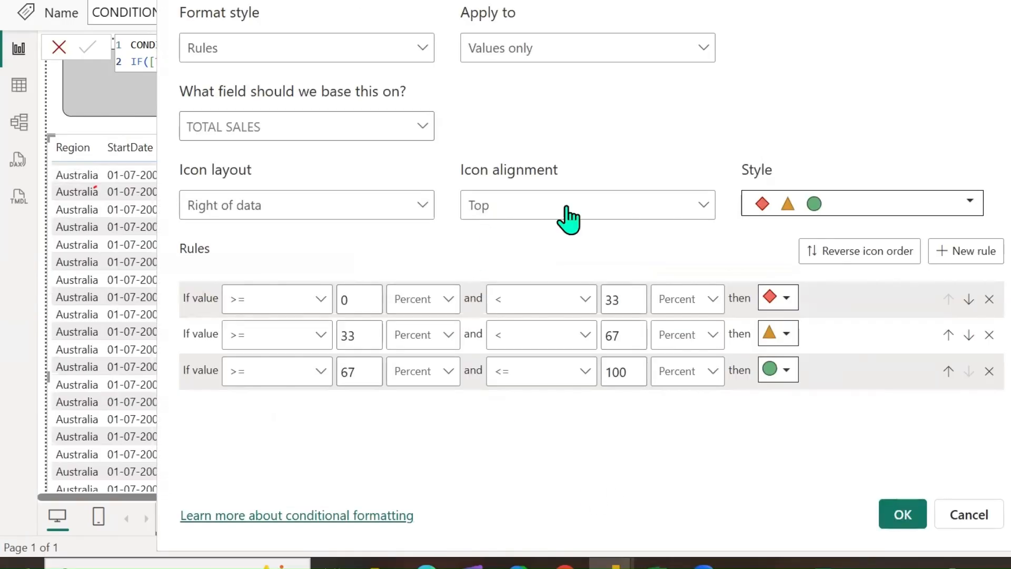
{"action": "left_click", "coordinate": [694, 211]}
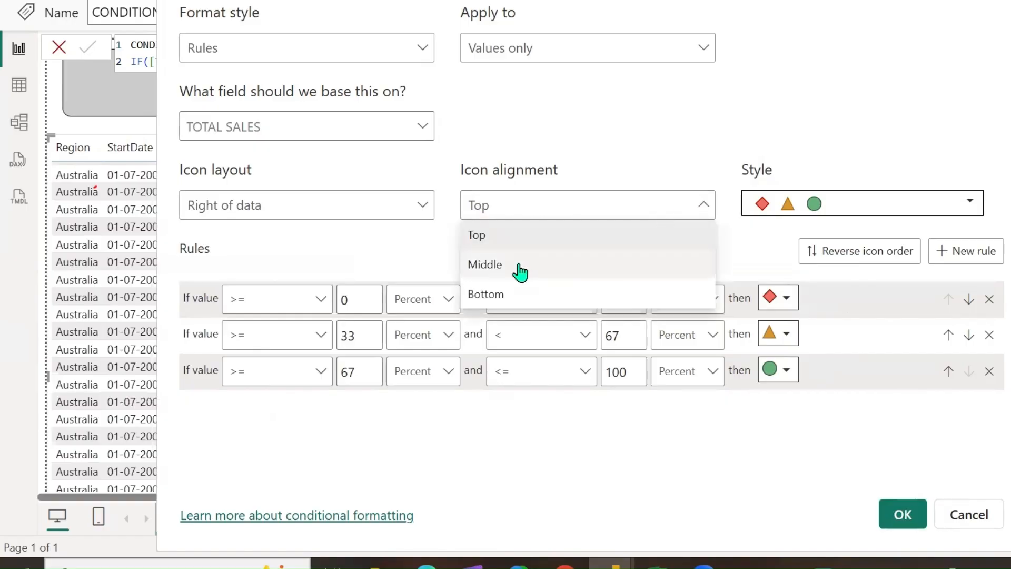
{"action": "left_click", "coordinate": [433, 210]}
{"action": "left_click", "coordinate": [431, 209]}
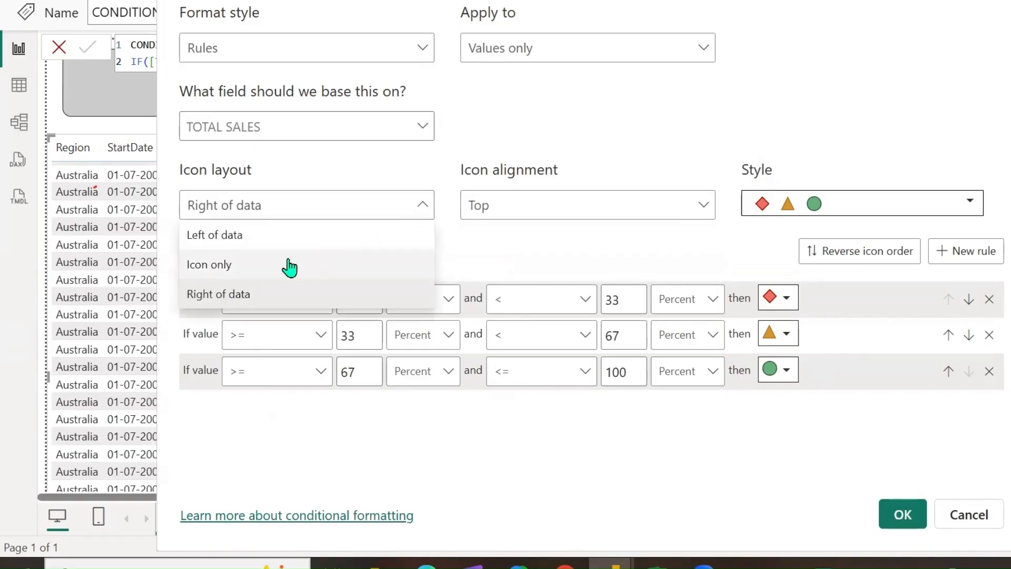
{"action": "left_click", "coordinate": [289, 265]}
{"action": "left_click", "coordinate": [691, 206]}
{"action": "left_click", "coordinate": [503, 280]}
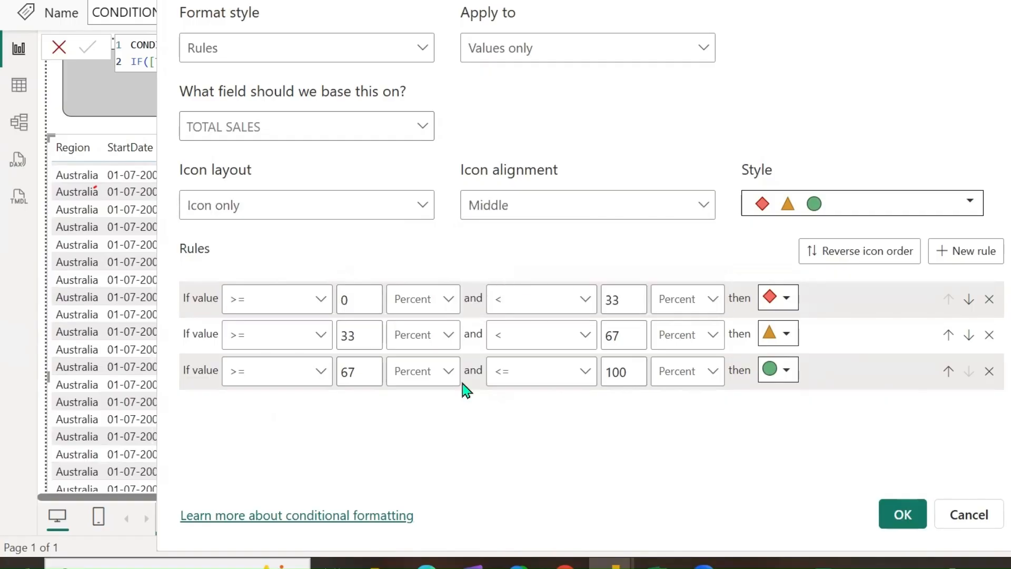
{"action": "left_click", "coordinate": [901, 515]}
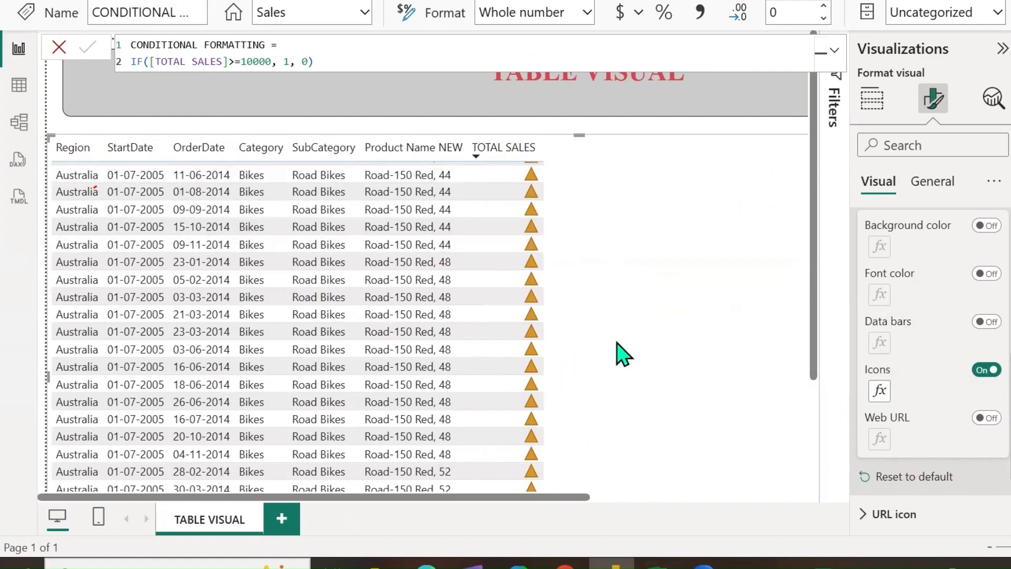
Step: Center the TOTAL SALES values through the specific column formatting, trying left alignment for comparison
{"action": "scroll", "coordinate": [921, 461], "scroll_direction": "up", "scroll_amount": 3}
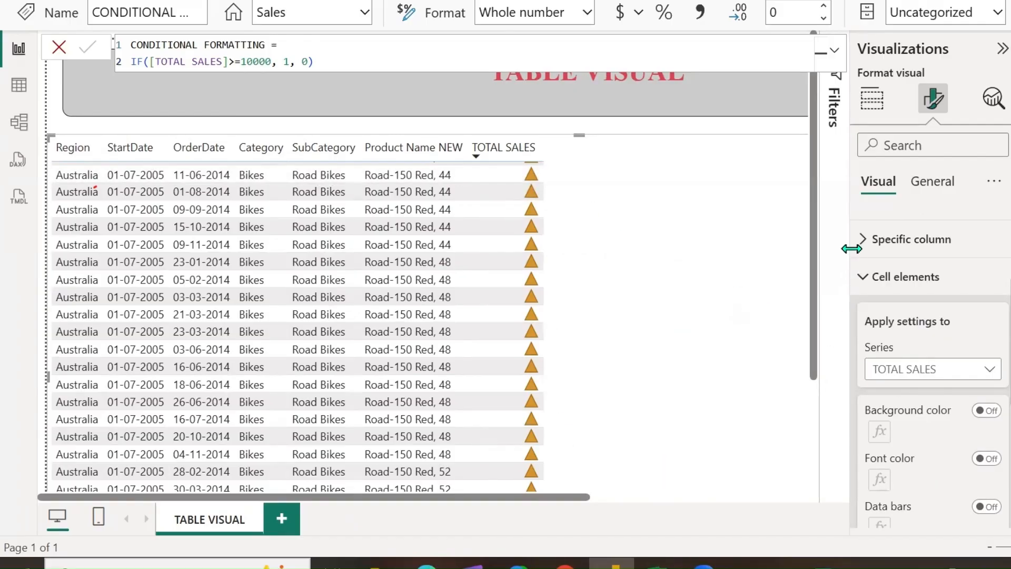
{"action": "left_click", "coordinate": [868, 241]}
{"action": "left_click", "coordinate": [990, 333]}
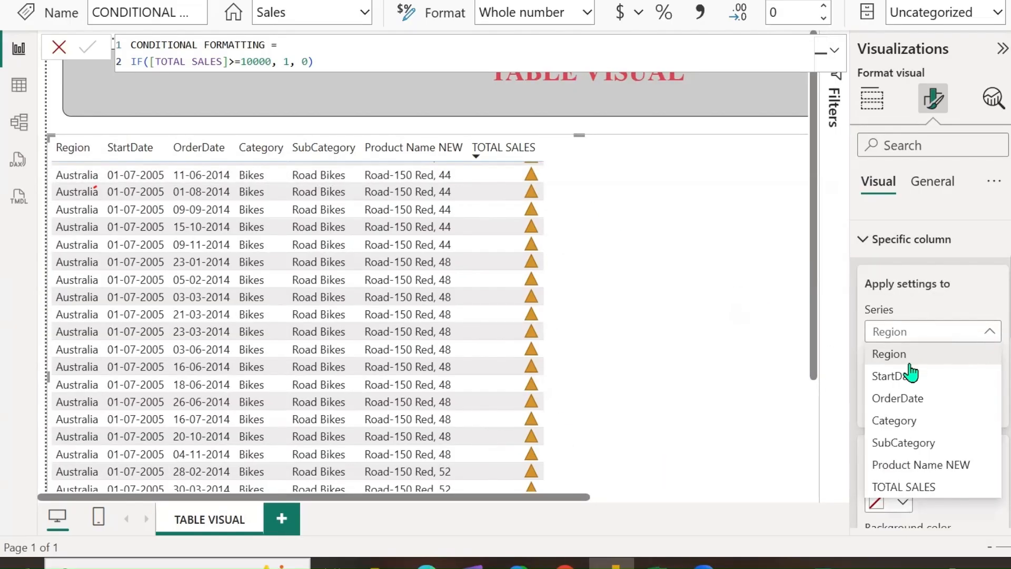
{"action": "left_click", "coordinate": [903, 488]}
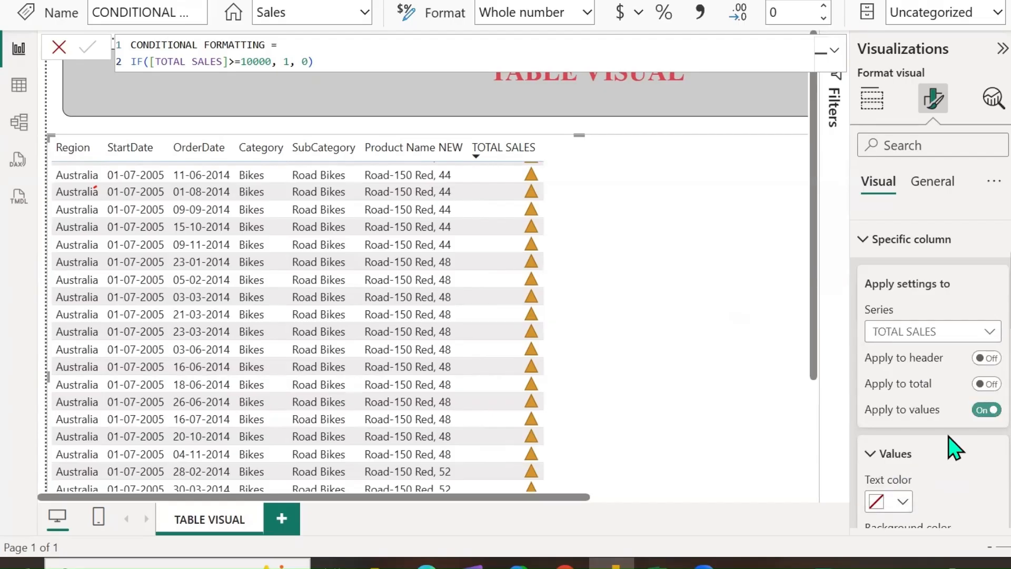
{"action": "scroll", "coordinate": [948, 453], "scroll_direction": "down", "scroll_amount": 3}
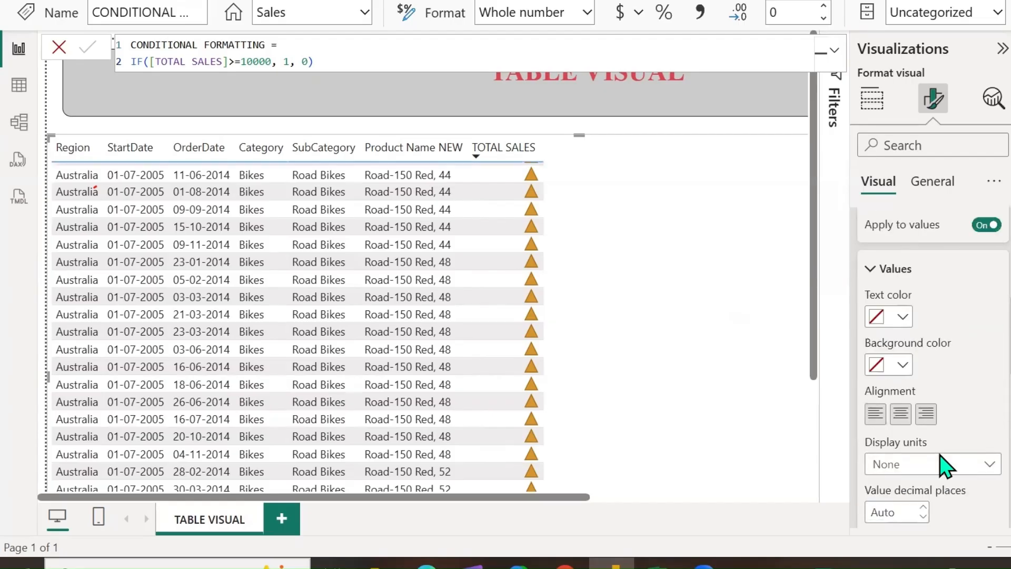
{"action": "left_click", "coordinate": [901, 416]}
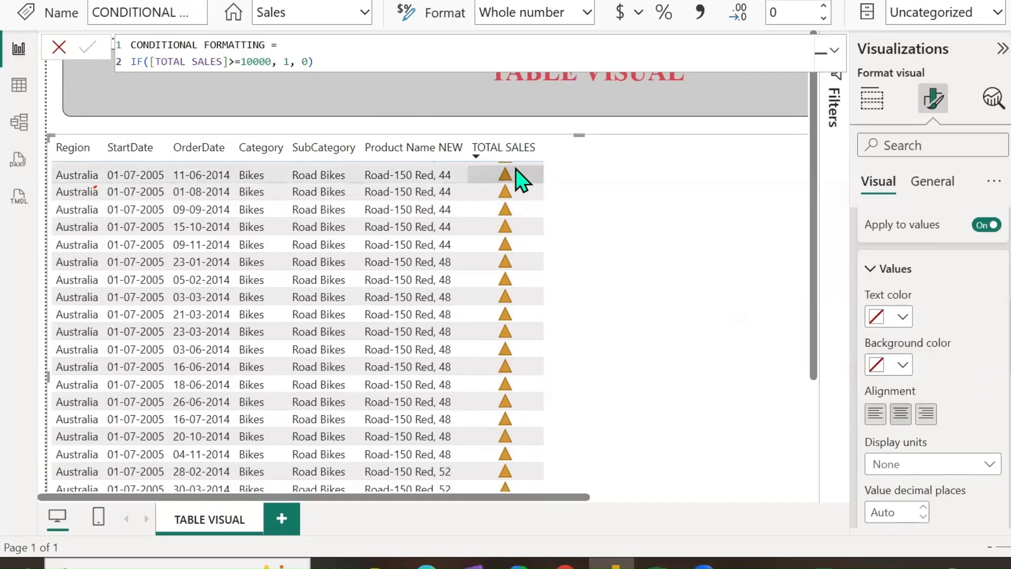
{"action": "left_click", "coordinate": [875, 416]}
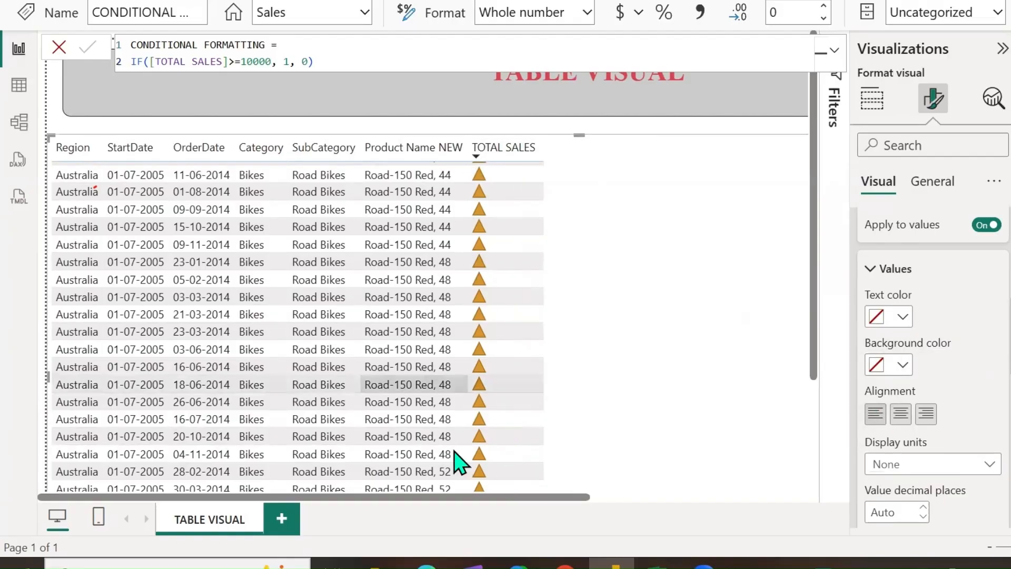
{"action": "left_click", "coordinate": [900, 413]}
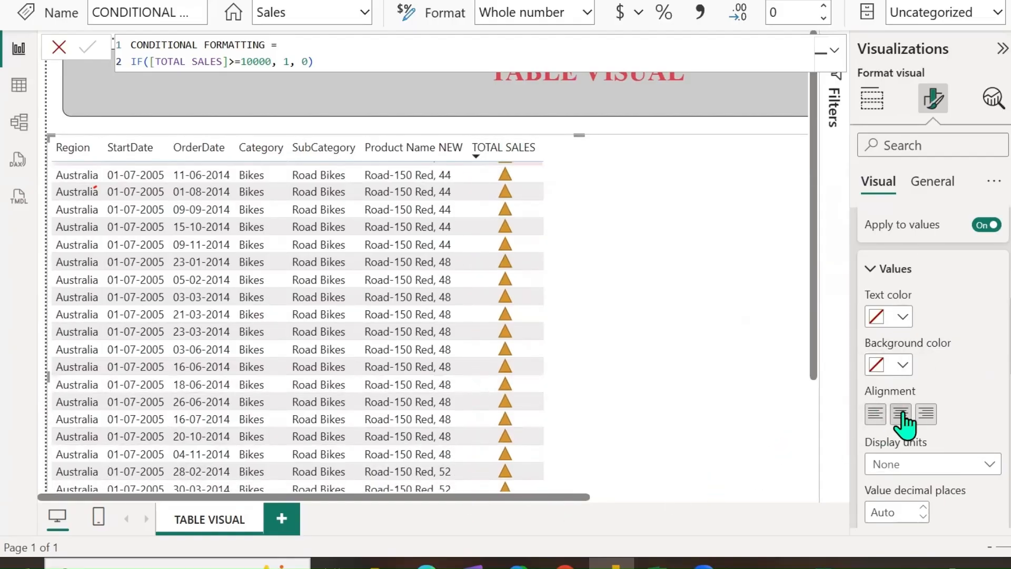
Step: Open the conditional formatting for the TOTAL SALES icons and try Bottom icon alignment
{"action": "scroll", "coordinate": [965, 449], "scroll_direction": "down", "scroll_amount": 5}
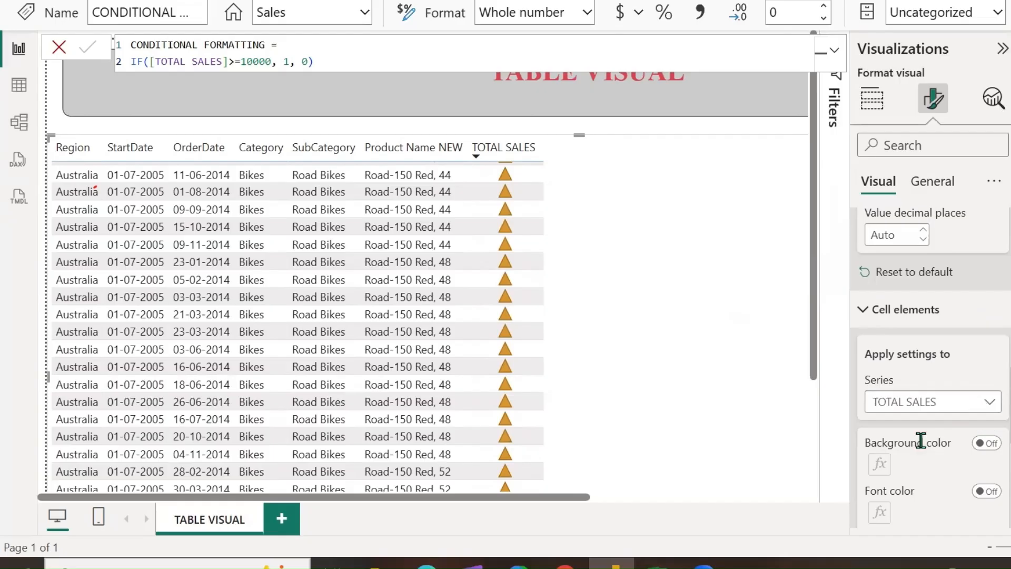
{"action": "scroll", "coordinate": [934, 440], "scroll_direction": "down", "scroll_amount": 3}
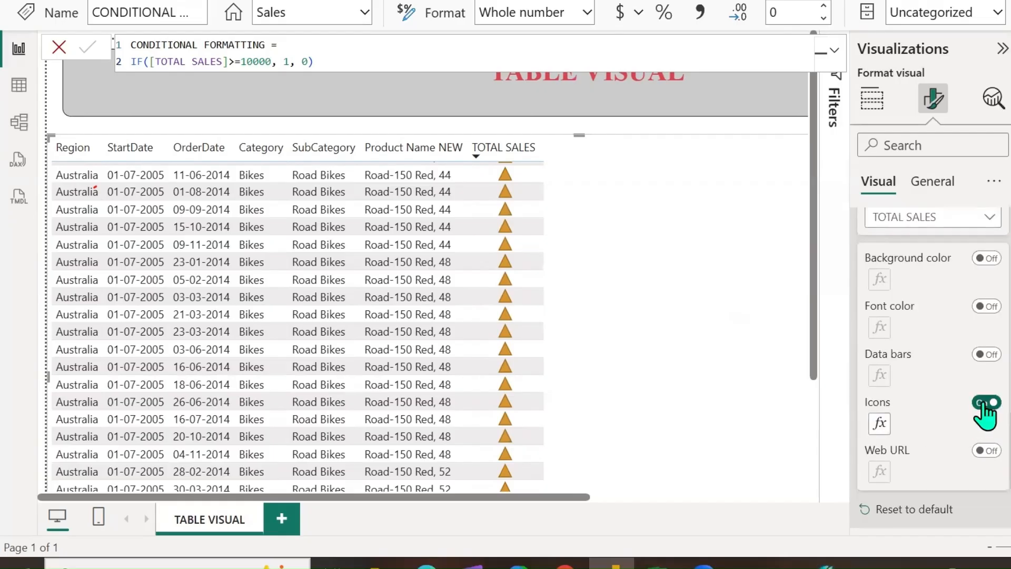
{"action": "left_click", "coordinate": [878, 428]}
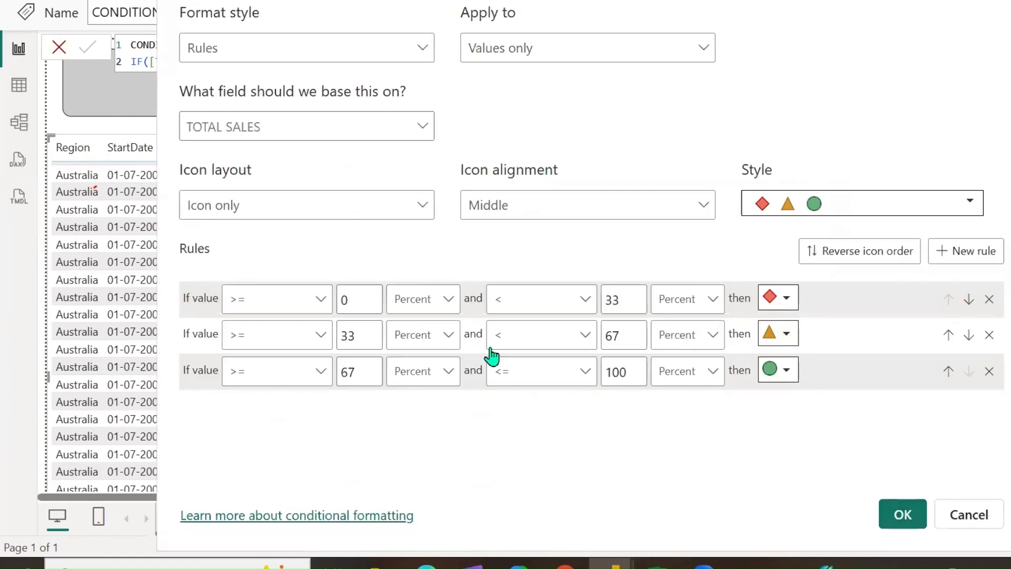
{"action": "left_click", "coordinate": [537, 209]}
{"action": "left_click", "coordinate": [506, 294]}
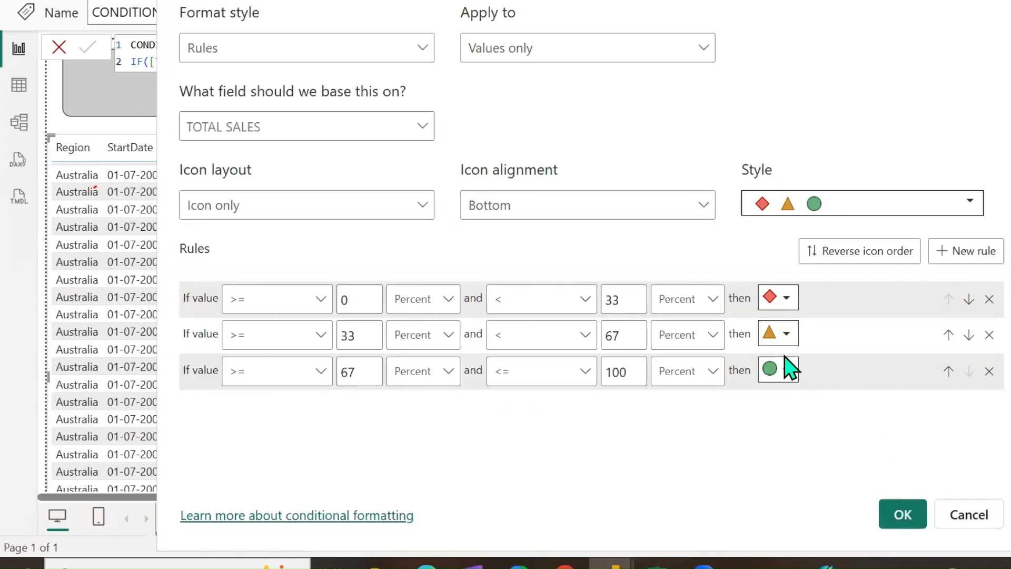
Step: Try the Field value format style for the TOTAL SALES icons and browse the Sales table for a base field
{"action": "left_click", "coordinate": [420, 48]}
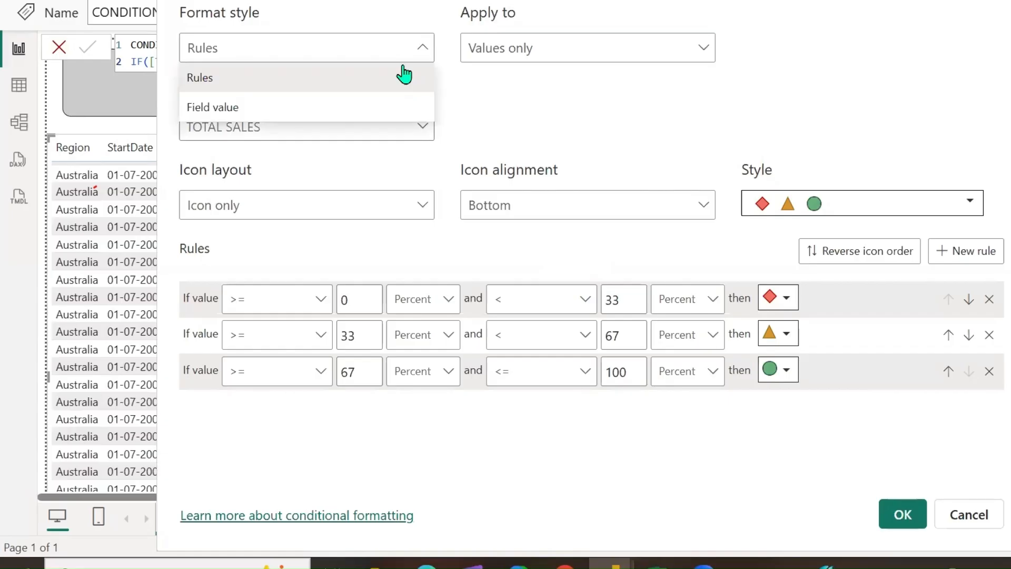
{"action": "left_click", "coordinate": [217, 108]}
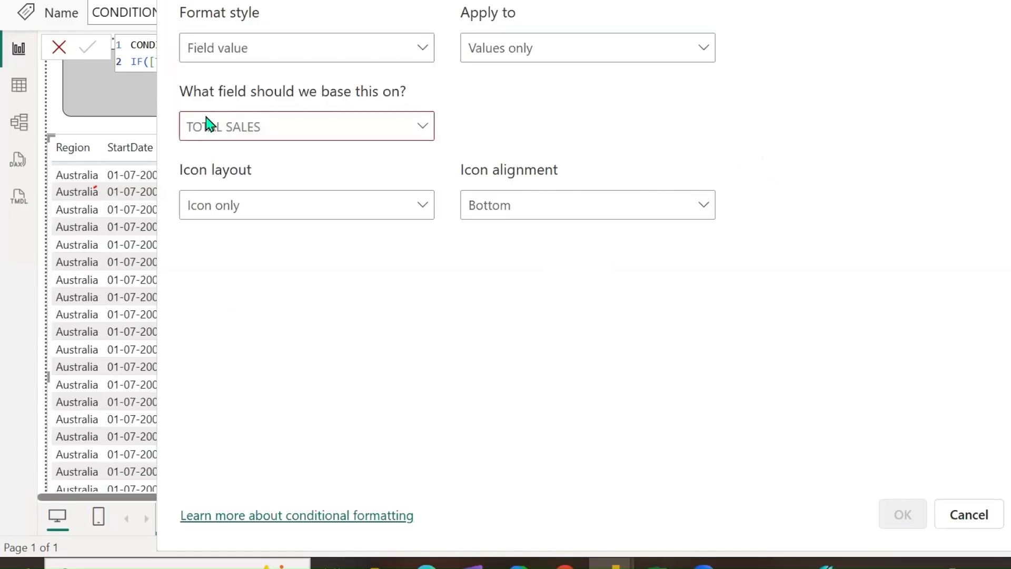
{"action": "left_click", "coordinate": [421, 218]}
{"action": "left_click", "coordinate": [428, 132]}
{"action": "left_click", "coordinate": [428, 132]}
{"action": "left_click", "coordinate": [196, 408]}
{"action": "scroll", "coordinate": [339, 362], "scroll_direction": "down", "scroll_amount": 3}
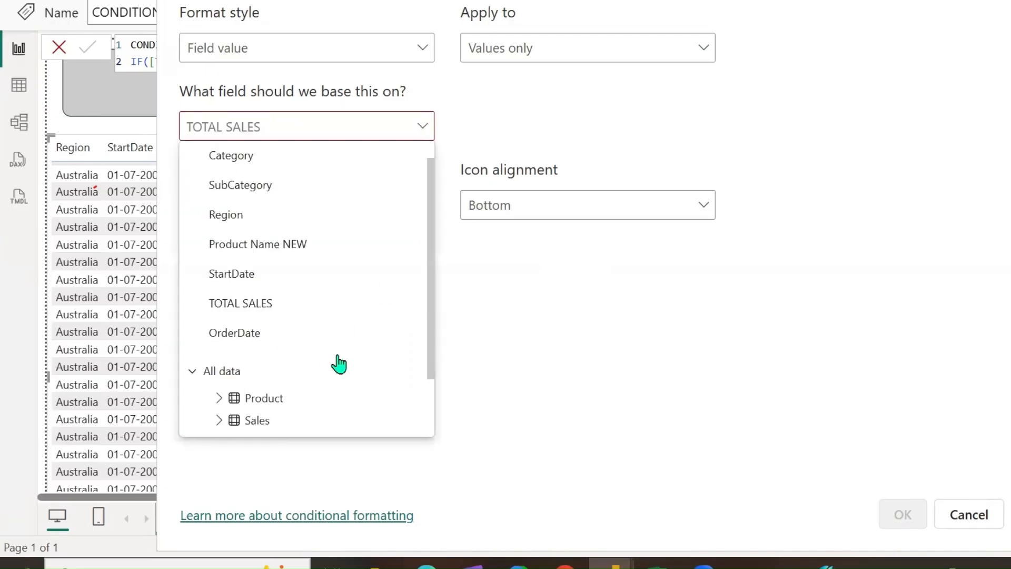
{"action": "left_click", "coordinate": [219, 355]}
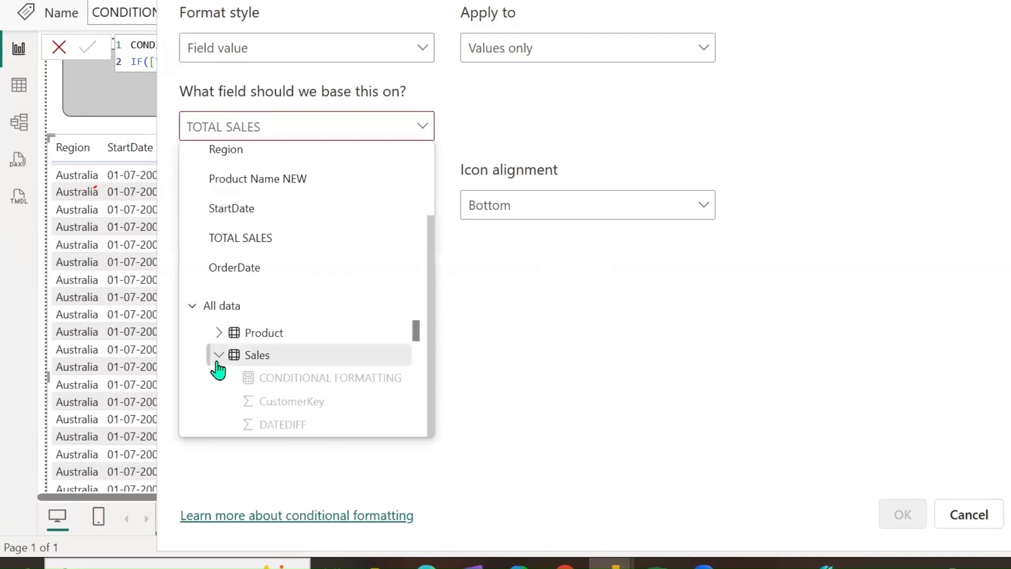
{"action": "left_click", "coordinate": [706, 388]}
{"action": "left_click", "coordinate": [423, 132]}
{"action": "scroll", "coordinate": [305, 311], "scroll_direction": "down", "scroll_amount": 3}
{"action": "left_click", "coordinate": [549, 72]}
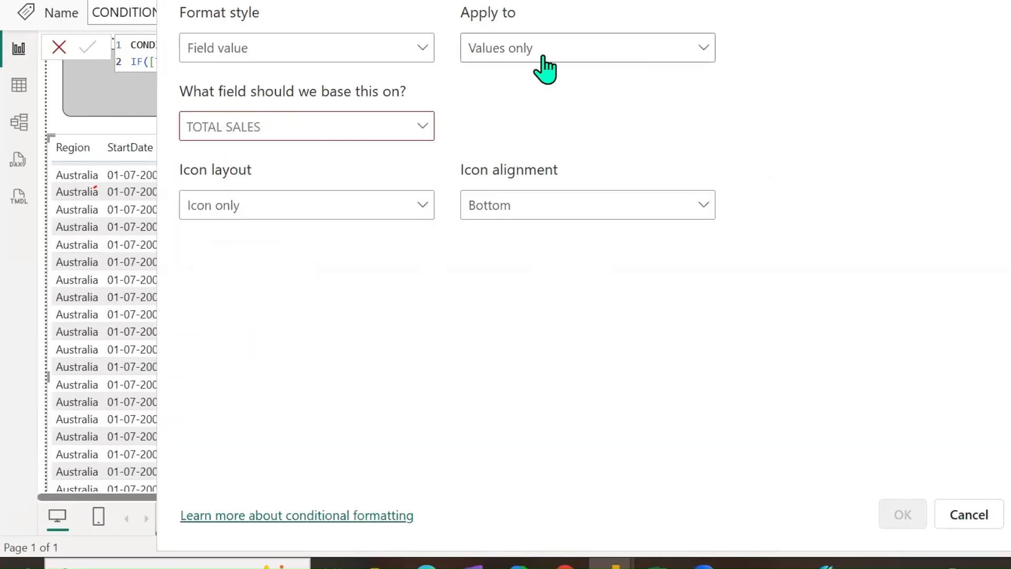
Step: Look through the Apply to and icon alignment options, and cancel the icon formatting changes
{"action": "left_click", "coordinate": [542, 53]}
{"action": "left_click", "coordinate": [527, 105]}
{"action": "left_click", "coordinate": [498, 208]}
{"action": "left_click", "coordinate": [497, 234]}
{"action": "left_click", "coordinate": [969, 514]}
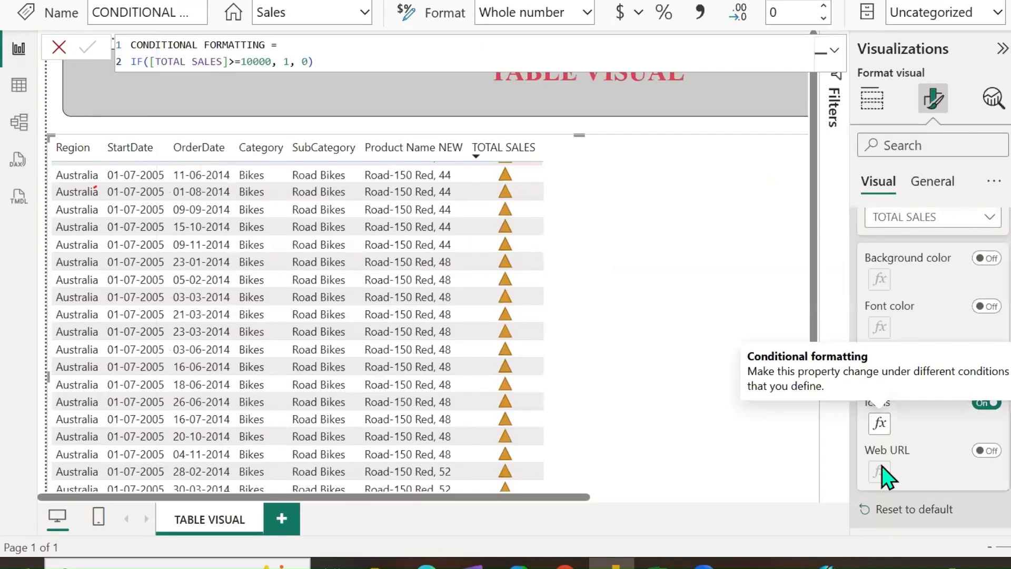
Step: Turn off the icons for TOTAL SALES and collapse the Cell elements and Specific column settings
{"action": "left_click", "coordinate": [982, 402]}
{"action": "scroll", "coordinate": [959, 413], "scroll_direction": "up", "scroll_amount": 4}
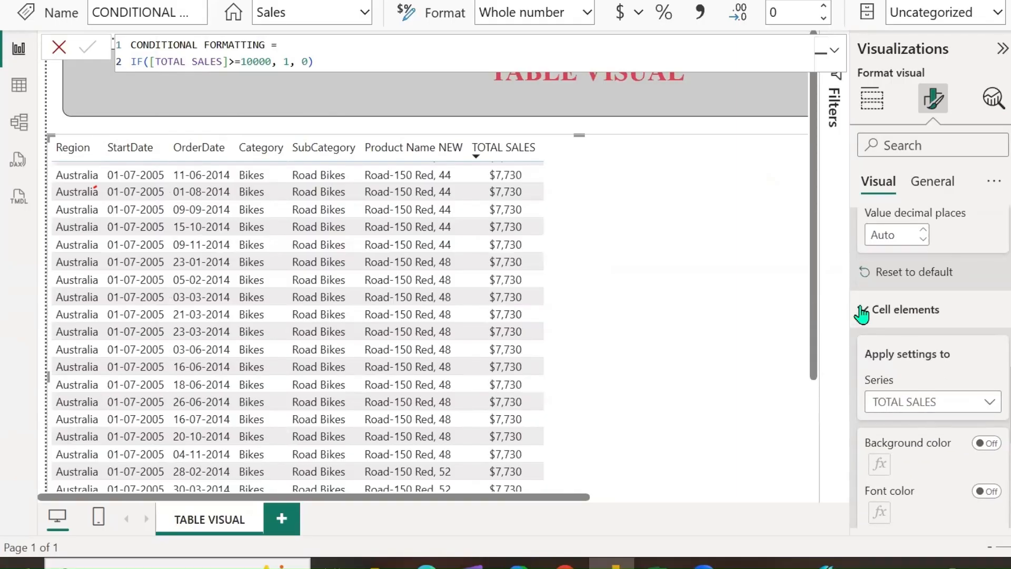
{"action": "left_click", "coordinate": [862, 312]}
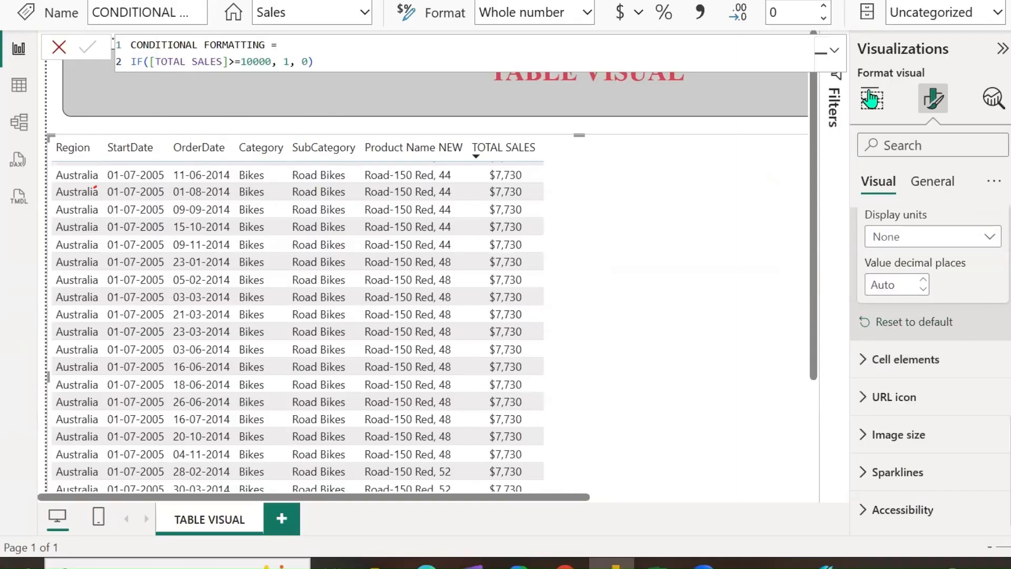
{"action": "scroll", "coordinate": [897, 271], "scroll_direction": "up", "scroll_amount": 6}
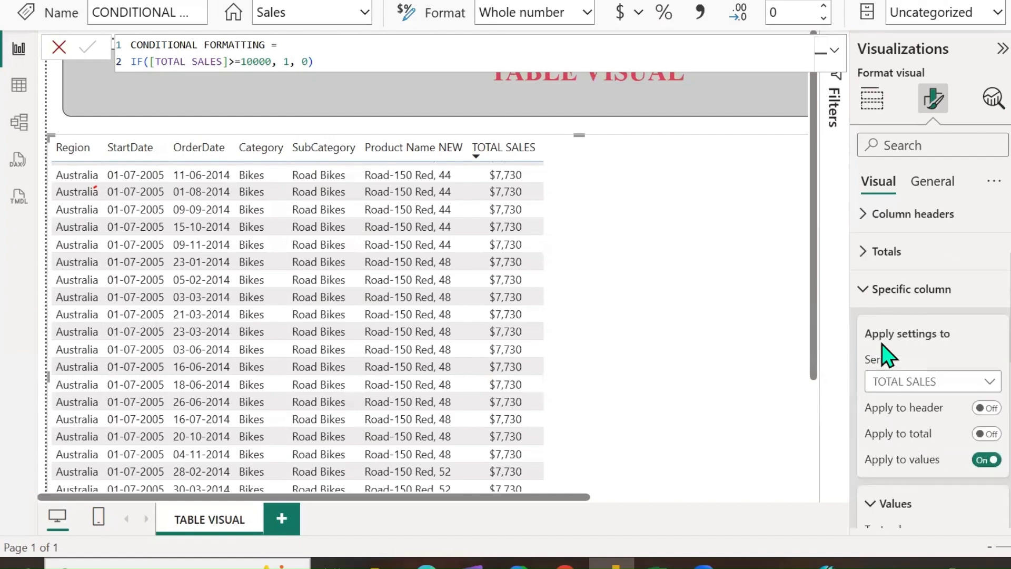
{"action": "left_click", "coordinate": [866, 292]}
Step: Try moving TOTAL SALES above Product Name NEW in the table's column list, and restore the original column order
{"action": "left_click", "coordinate": [870, 99]}
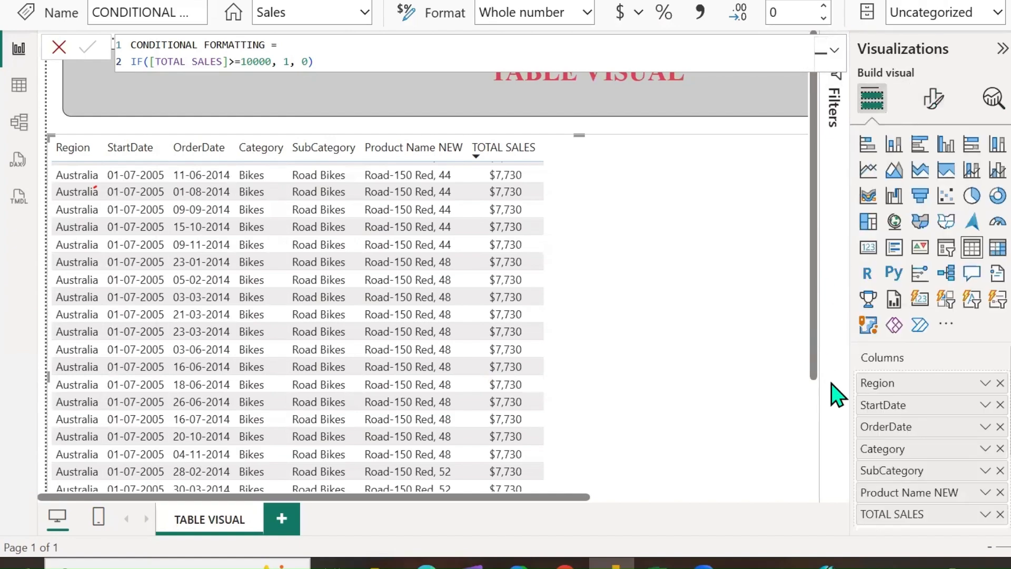
{"action": "scroll", "coordinate": [923, 421], "scroll_direction": "down", "scroll_amount": 2}
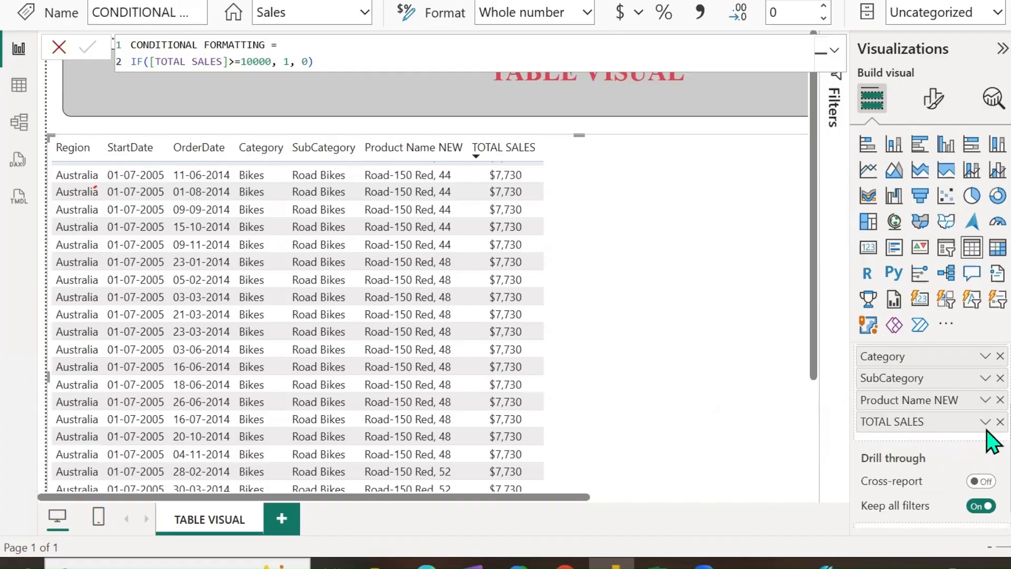
{"action": "key", "text": "ctrl+shift+3"}
{"action": "mouse_move", "coordinate": [975, 427]}
{"action": "left_mouse_down"}
{"action": "mouse_move", "coordinate": [990, 436]}
{"action": "mouse_move", "coordinate": [974, 427]}
{"action": "mouse_move", "coordinate": [982, 408]}
{"action": "left_mouse_up"}
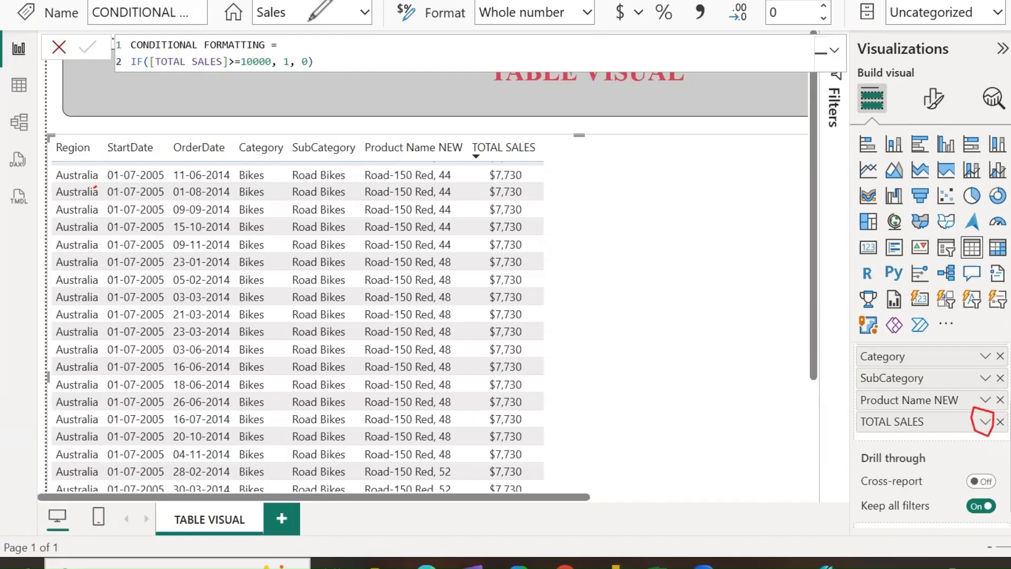
{"action": "left_click", "coordinate": [984, 421]}
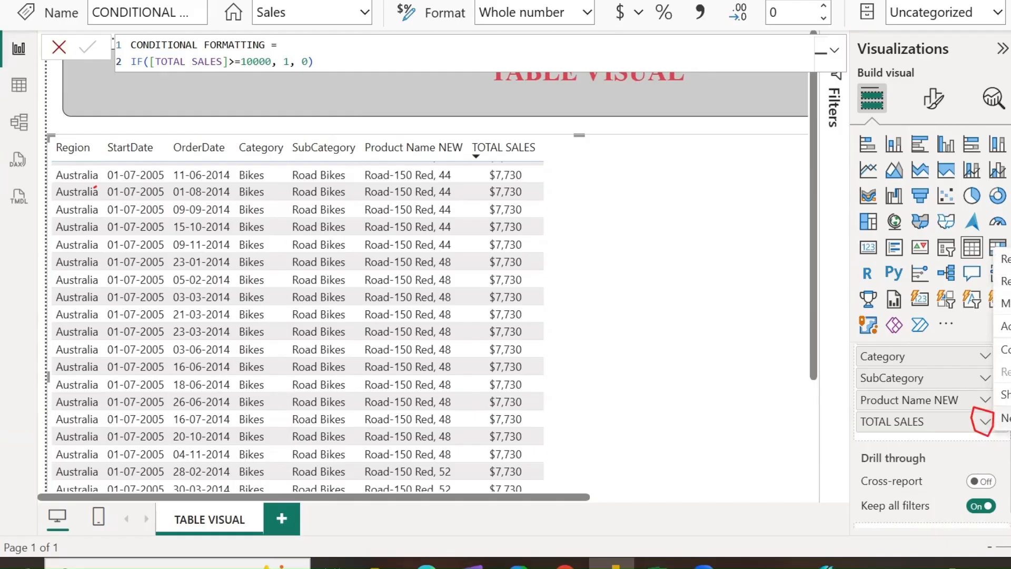
{"action": "mouse_move", "coordinate": [1003, 303]}
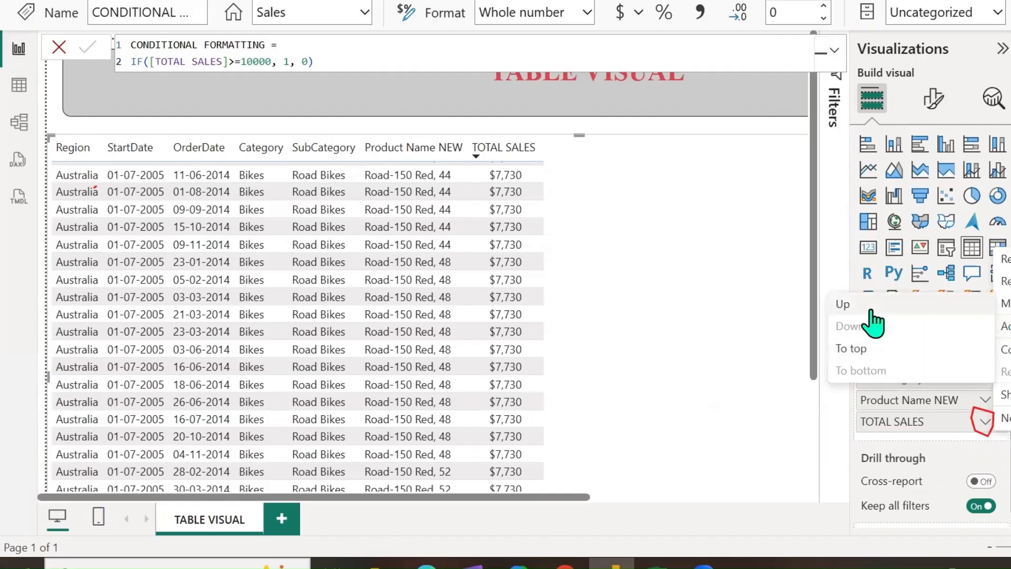
{"action": "left_click", "coordinate": [850, 350]}
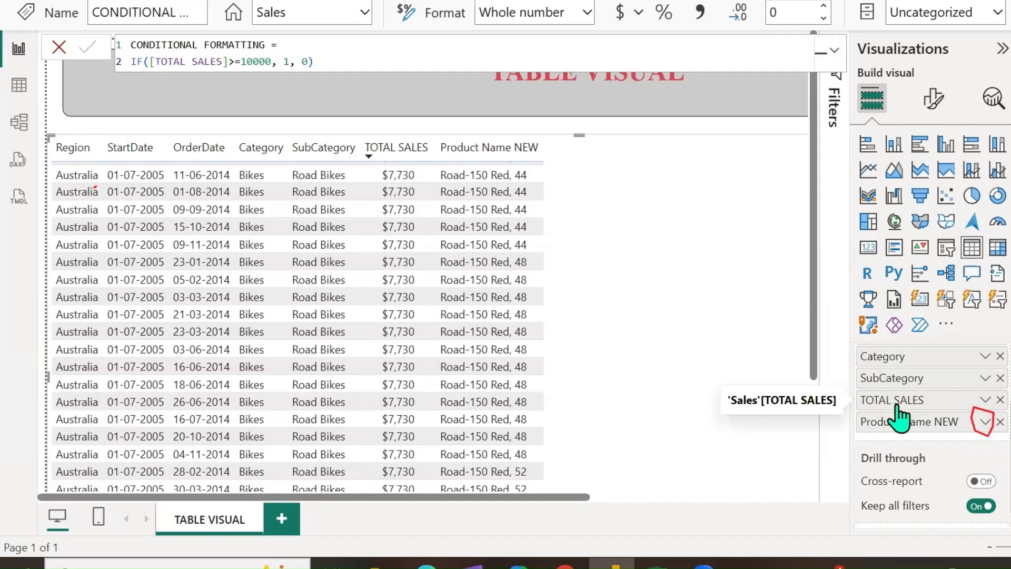
{"action": "left_click", "coordinate": [985, 422]}
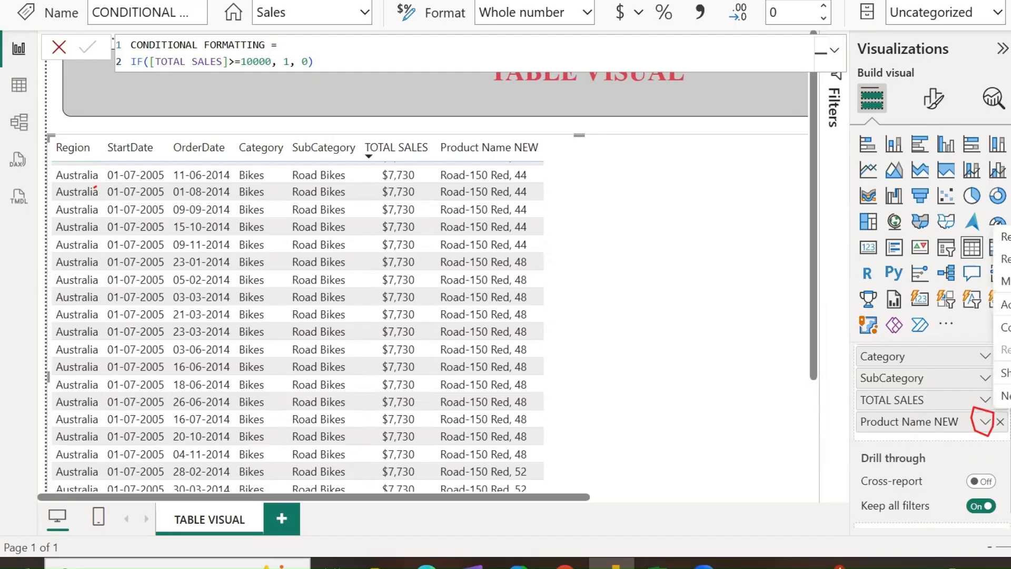
{"action": "mouse_move", "coordinate": [1005, 281]}
{"action": "left_click", "coordinate": [858, 348]}
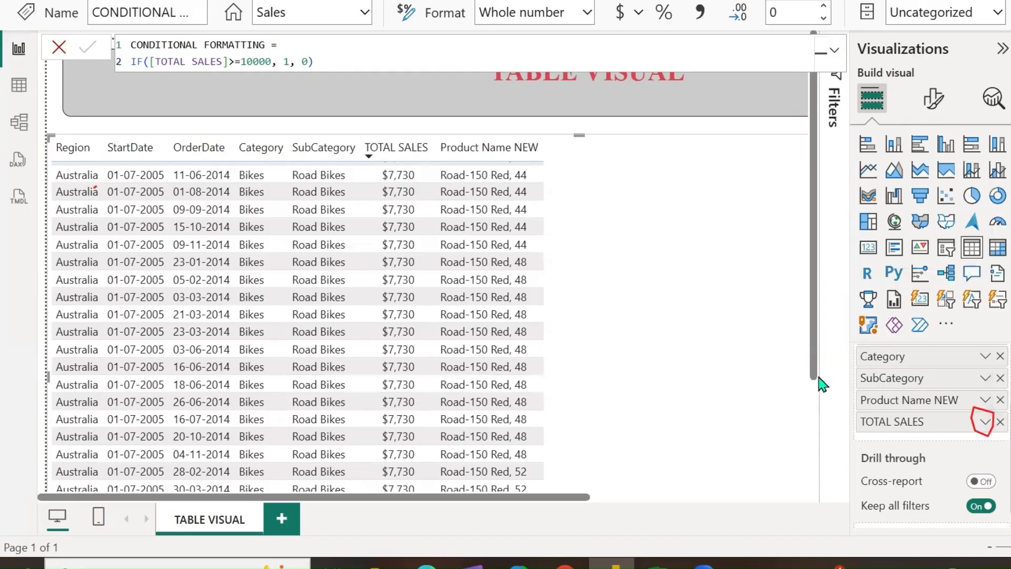
Step: Open background color conditional formatting from the TOTAL SALES field options and cancel it
{"action": "left_click", "coordinate": [985, 422]}
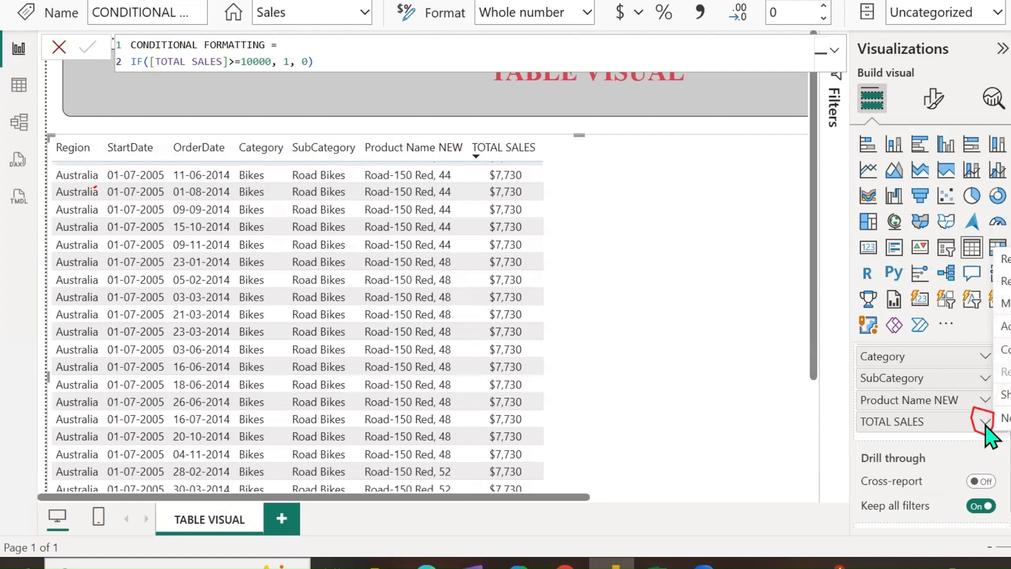
{"action": "mouse_move", "coordinate": [1005, 349]}
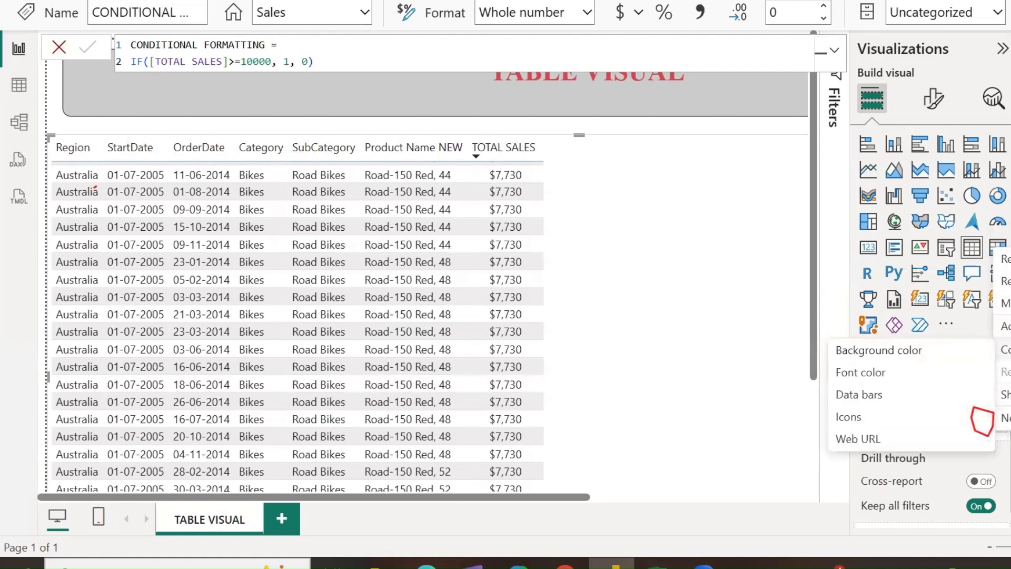
{"action": "left_click", "coordinate": [871, 358]}
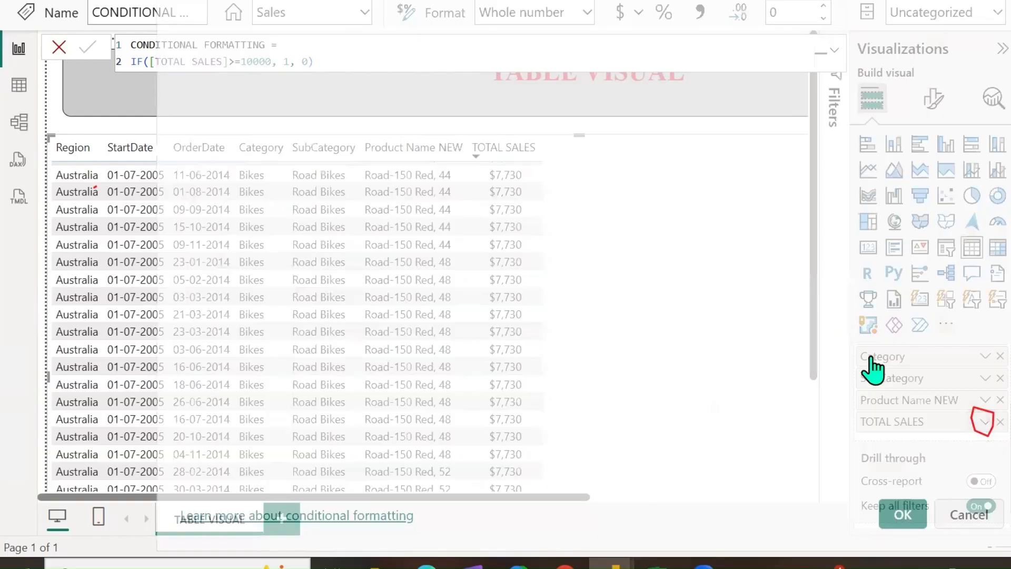
{"action": "left_click", "coordinate": [967, 514]}
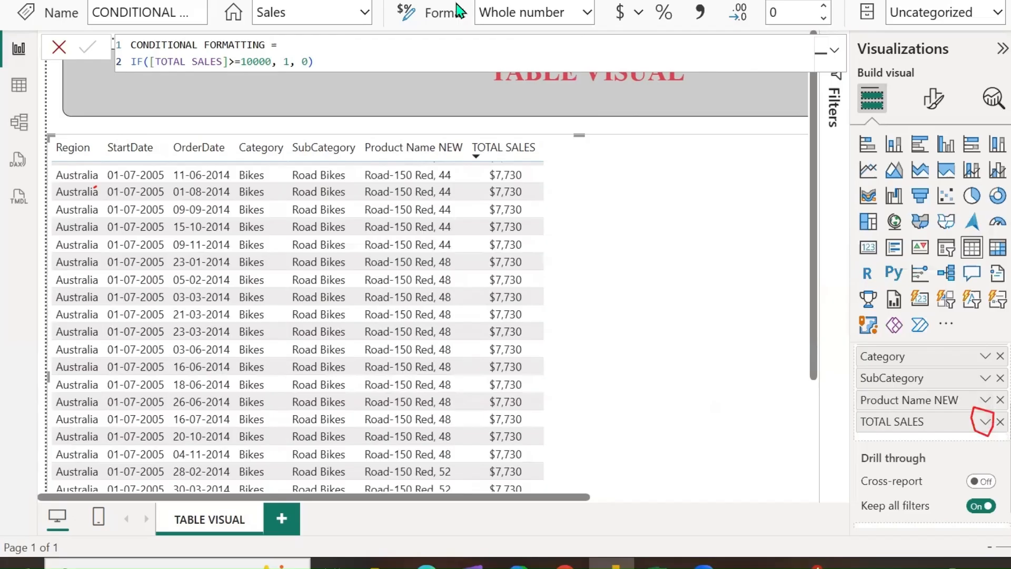
{"action": "left_click", "coordinate": [987, 434]}
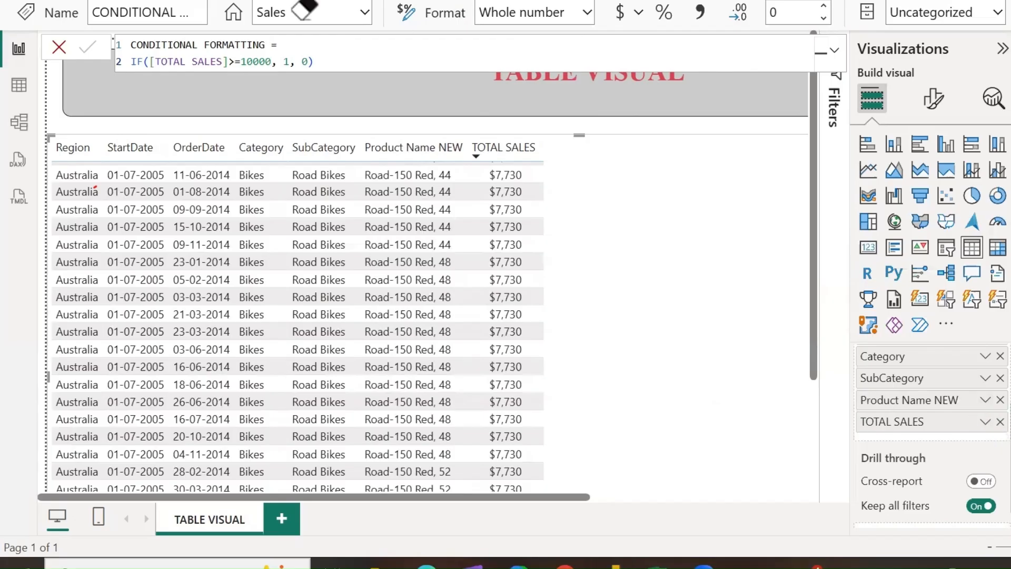
Step: Try turning on the URL icon for values in the table's format settings, and reset it to default
{"action": "left_click", "coordinate": [933, 100]}
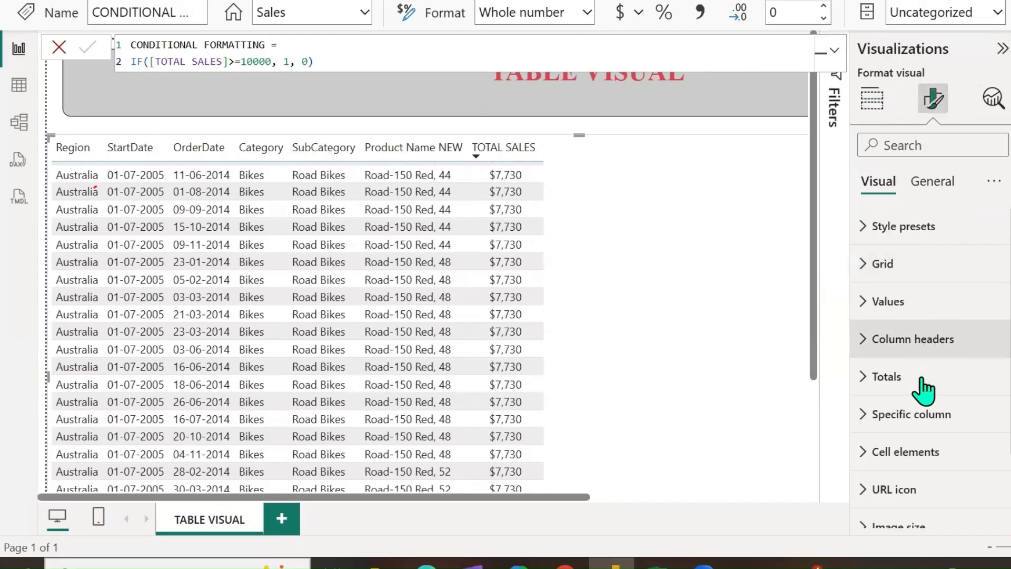
{"action": "scroll", "coordinate": [922, 400], "scroll_direction": "down", "scroll_amount": 2}
{"action": "left_click", "coordinate": [869, 397]}
{"action": "scroll", "coordinate": [927, 438], "scroll_direction": "down", "scroll_amount": 2}
{"action": "left_click", "coordinate": [988, 361]}
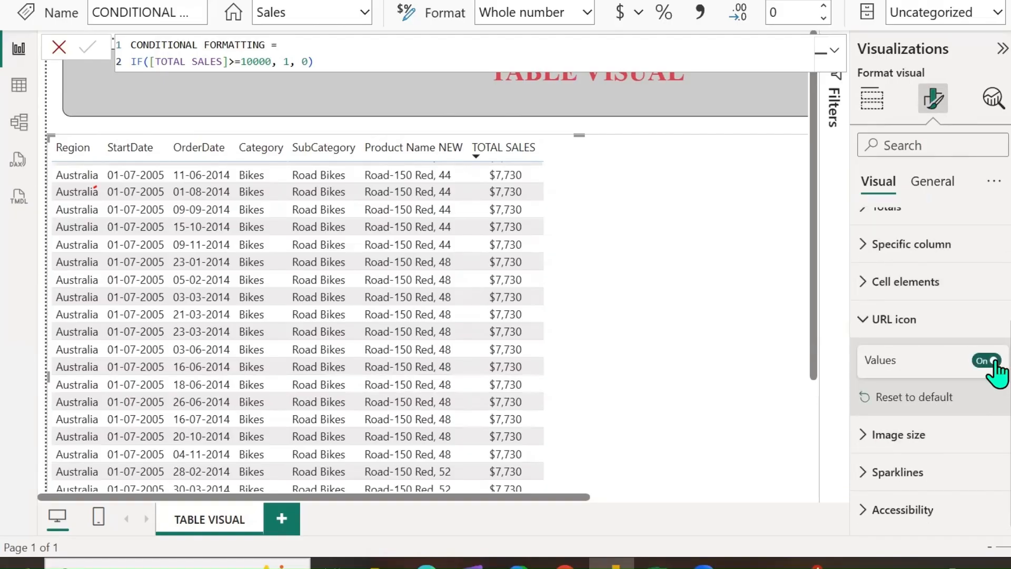
{"action": "left_click", "coordinate": [898, 374]}
{"action": "left_click", "coordinate": [866, 323]}
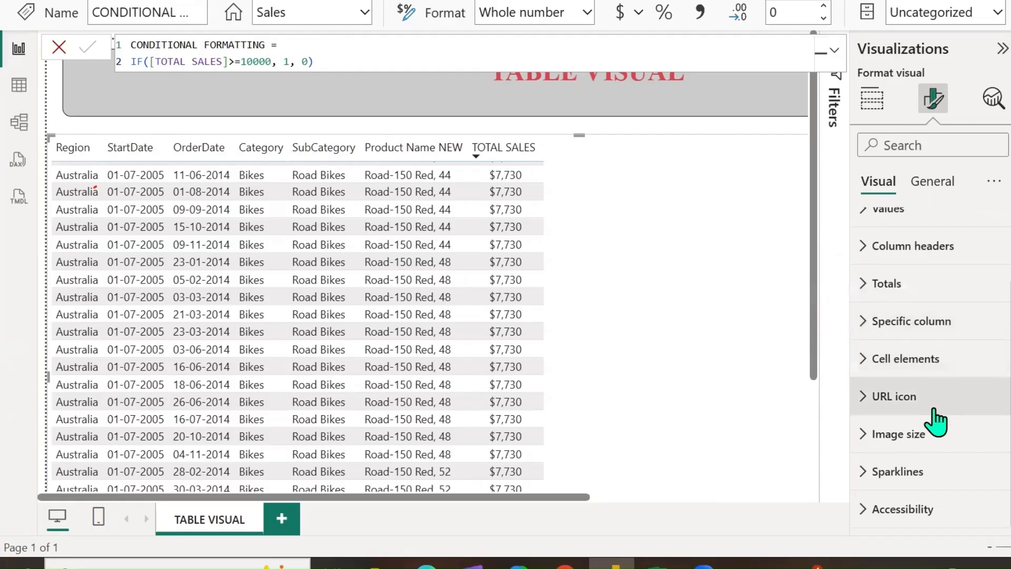
Step: Try an image size of 79 px height and 80 px width, and reset the image size to default
{"action": "left_click", "coordinate": [871, 435]}
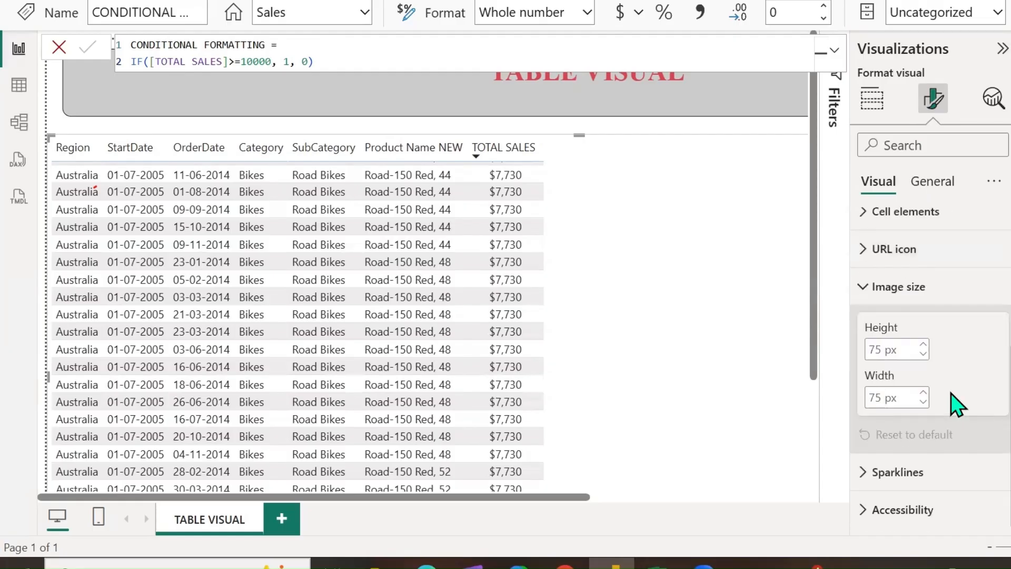
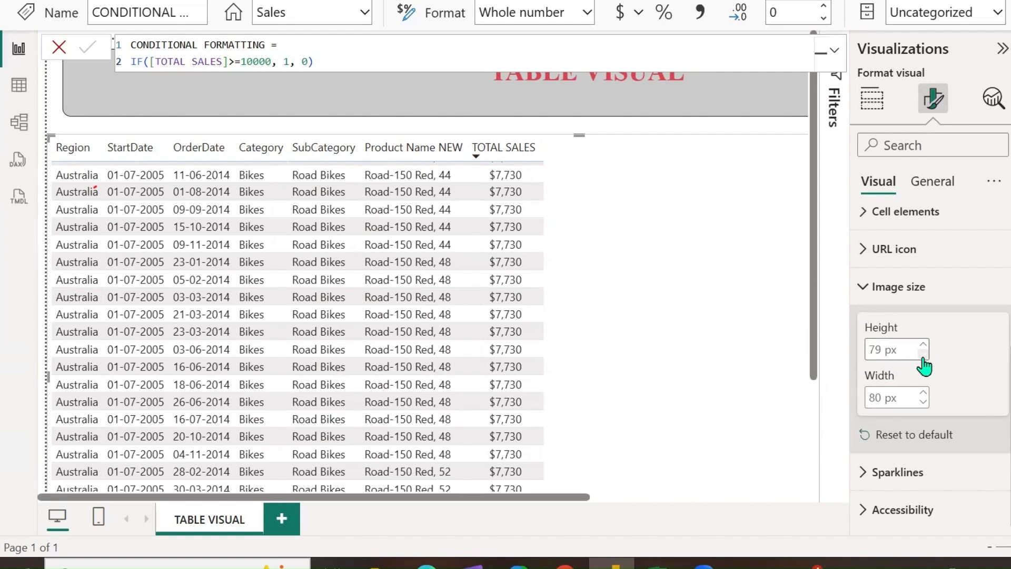
{"action": "left_click", "coordinate": [902, 434]}
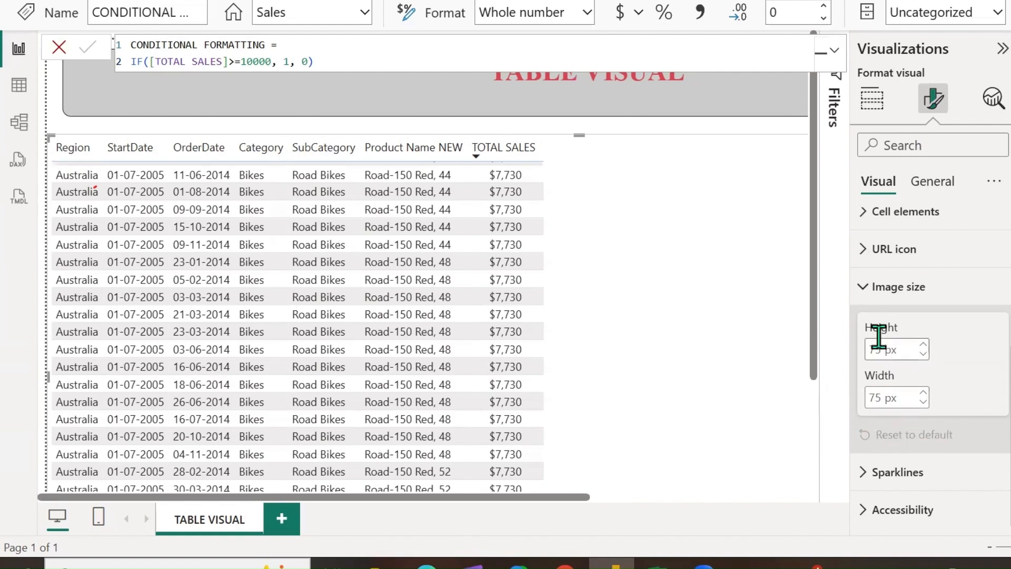
{"action": "left_click", "coordinate": [861, 301]}
Step: Examine the Sparklines settings and the cell element options available for the TOTAL SALES column
{"action": "left_click", "coordinate": [864, 474]}
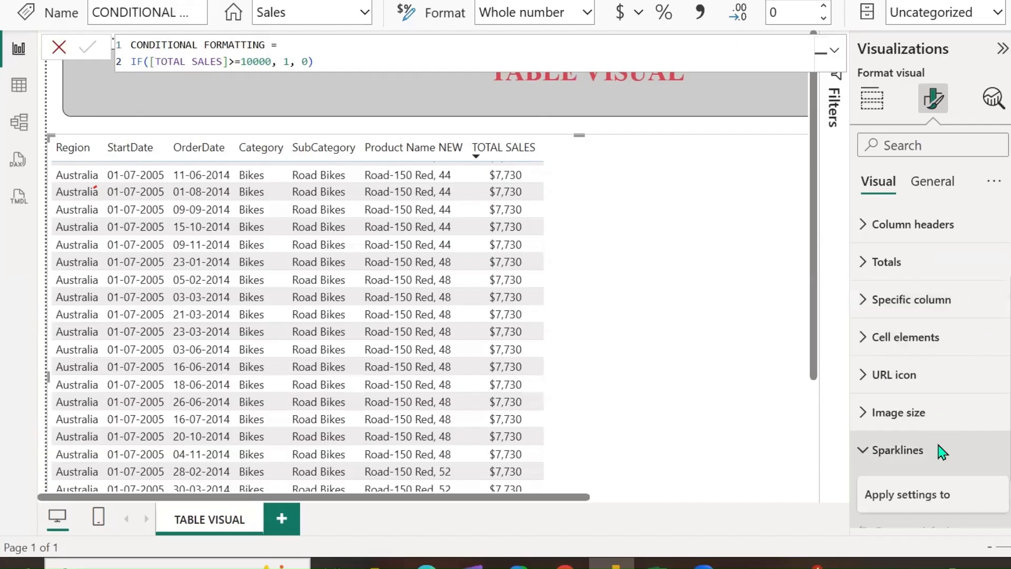
{"action": "left_click", "coordinate": [863, 247]}
{"action": "left_click", "coordinate": [863, 248]}
{"action": "left_click", "coordinate": [865, 280]}
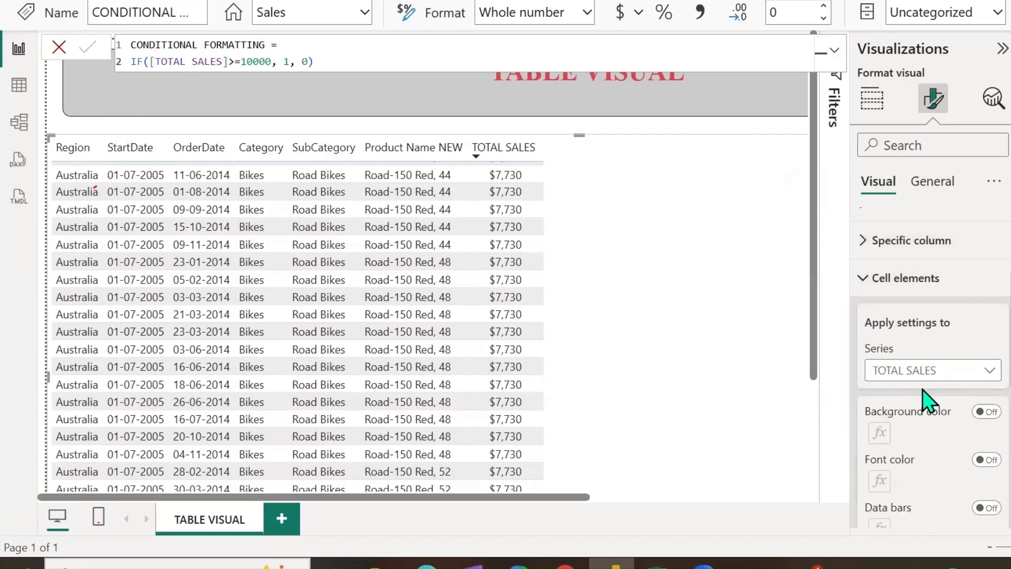
{"action": "scroll", "coordinate": [925, 393], "scroll_direction": "down", "scroll_amount": 5}
{"action": "scroll", "coordinate": [925, 337], "scroll_direction": "up", "scroll_amount": 2}
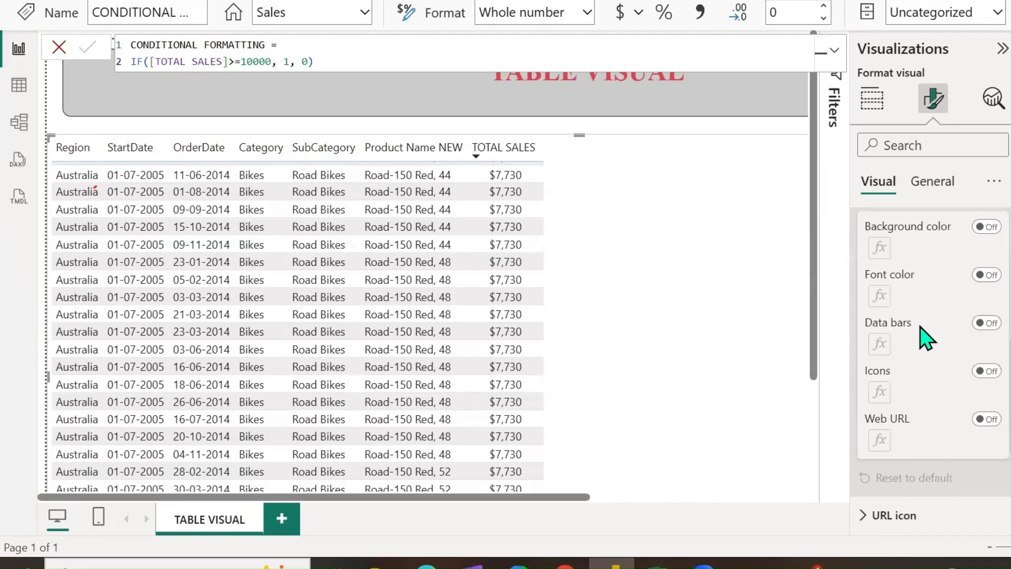
Step: Collapse the Cell elements and Sparklines settings of the table visual
{"action": "scroll", "coordinate": [895, 316], "scroll_direction": "up", "scroll_amount": 2}
{"action": "scroll", "coordinate": [867, 282], "scroll_direction": "up", "scroll_amount": 2}
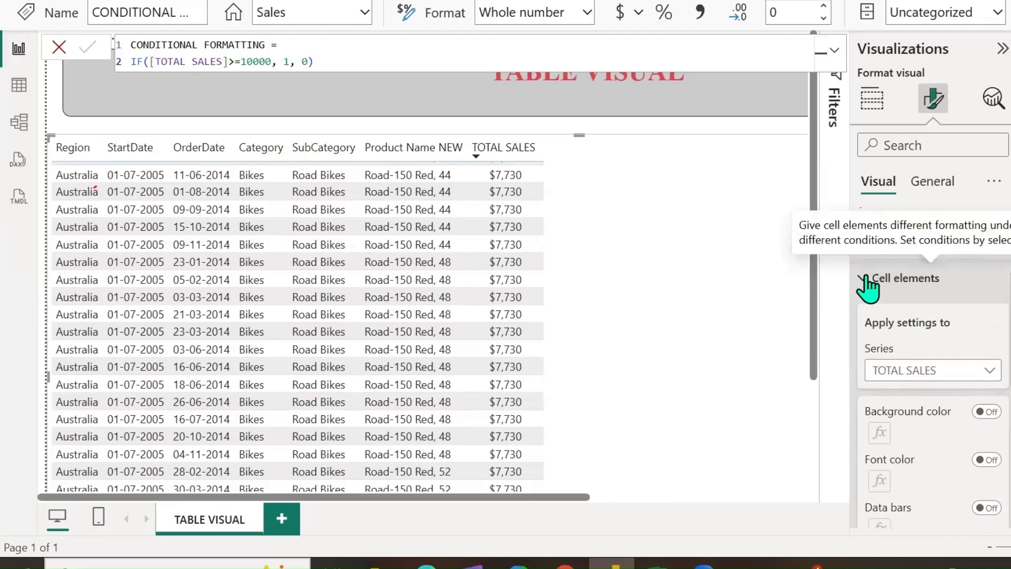
{"action": "left_click", "coordinate": [866, 284]}
{"action": "left_click", "coordinate": [864, 317]}
{"action": "left_click", "coordinate": [866, 318]}
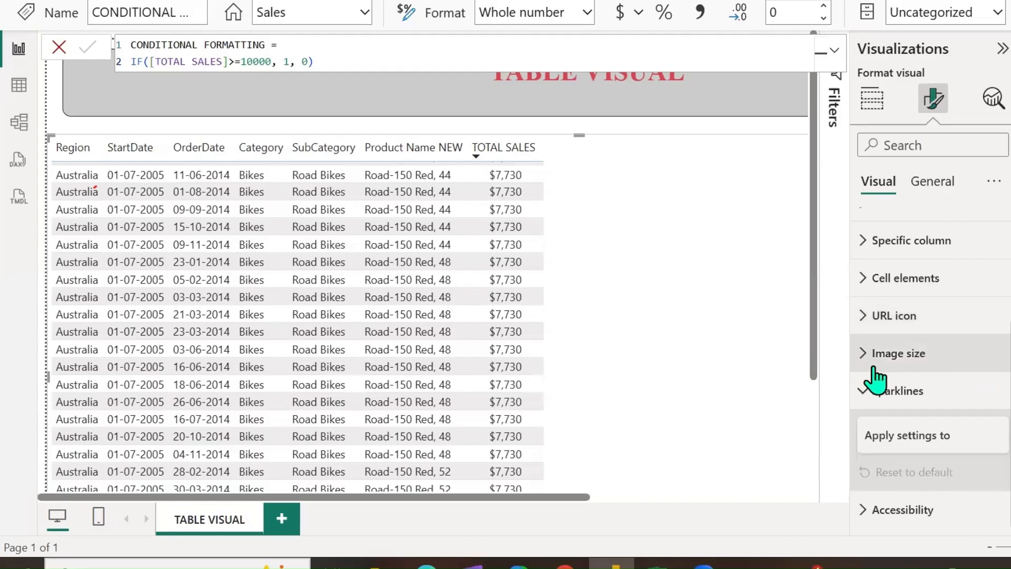
{"action": "left_click", "coordinate": [864, 392]}
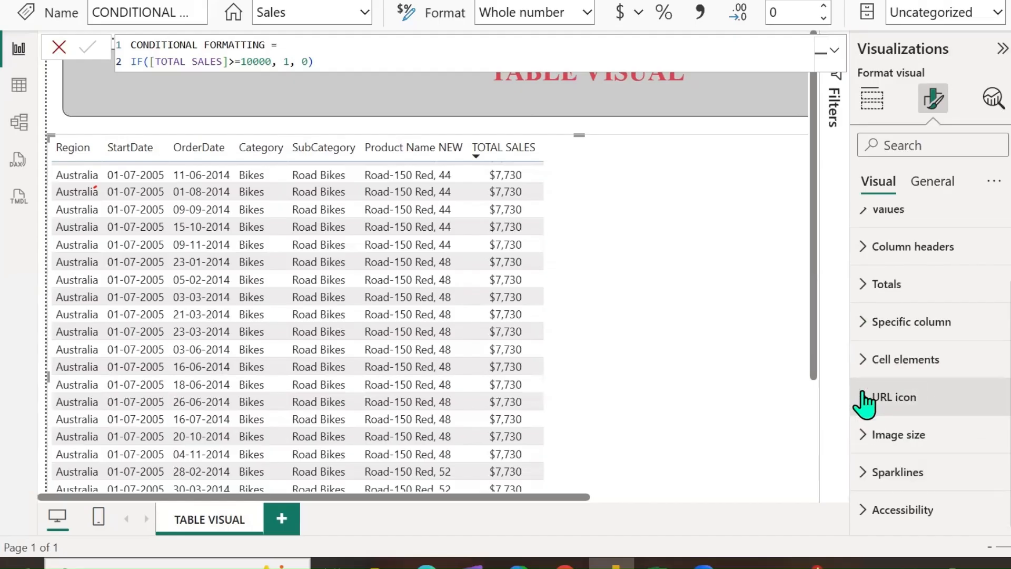
Step: Try Product Name NEW as the accessibility row name, reset it to default, and collapse the Accessibility settings
{"action": "left_click", "coordinate": [862, 510]}
{"action": "scroll", "coordinate": [963, 404], "scroll_direction": "down", "scroll_amount": 3}
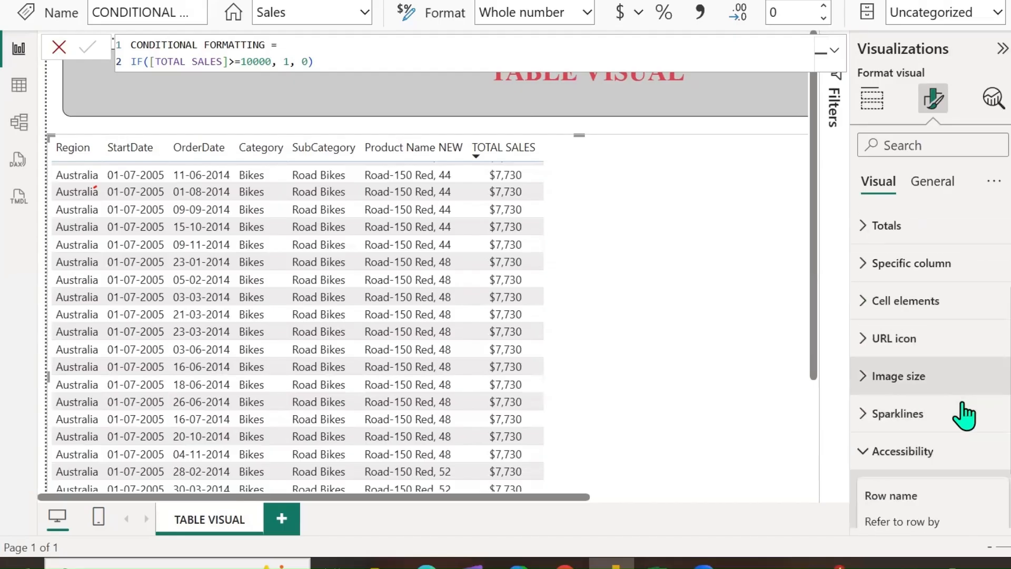
{"action": "left_click", "coordinate": [988, 472]}
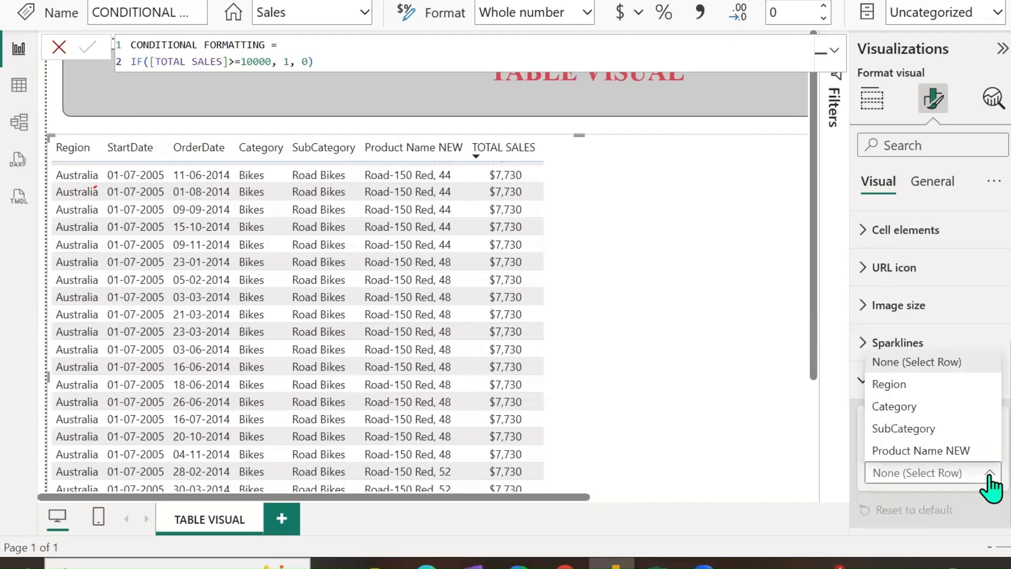
{"action": "left_click", "coordinate": [941, 449]}
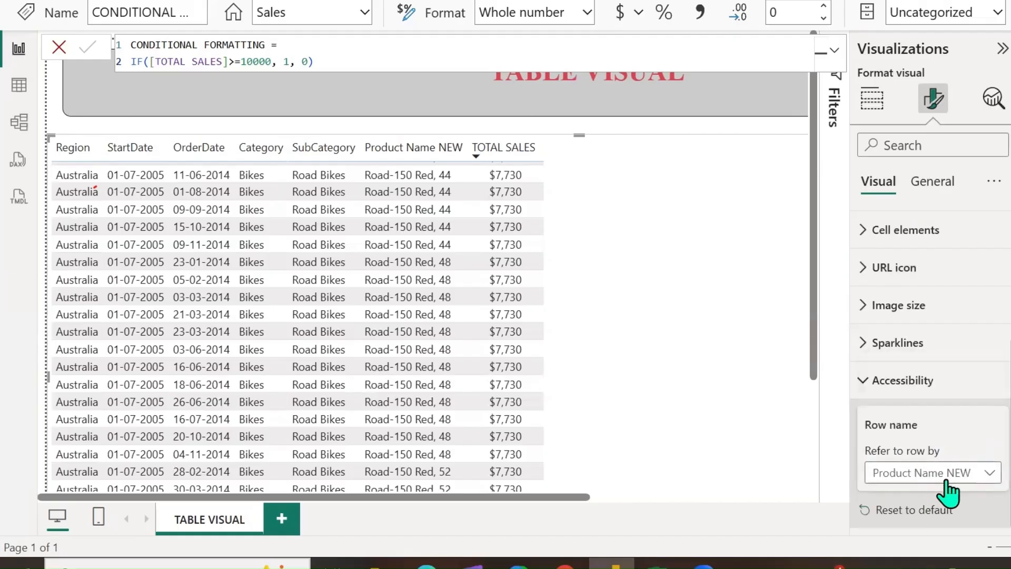
{"action": "left_click", "coordinate": [978, 480]}
{"action": "left_click", "coordinate": [914, 516]}
{"action": "left_click", "coordinate": [902, 510]}
{"action": "left_click", "coordinate": [863, 380]}
{"action": "scroll", "coordinate": [929, 428], "scroll_direction": "up", "scroll_amount": 2}
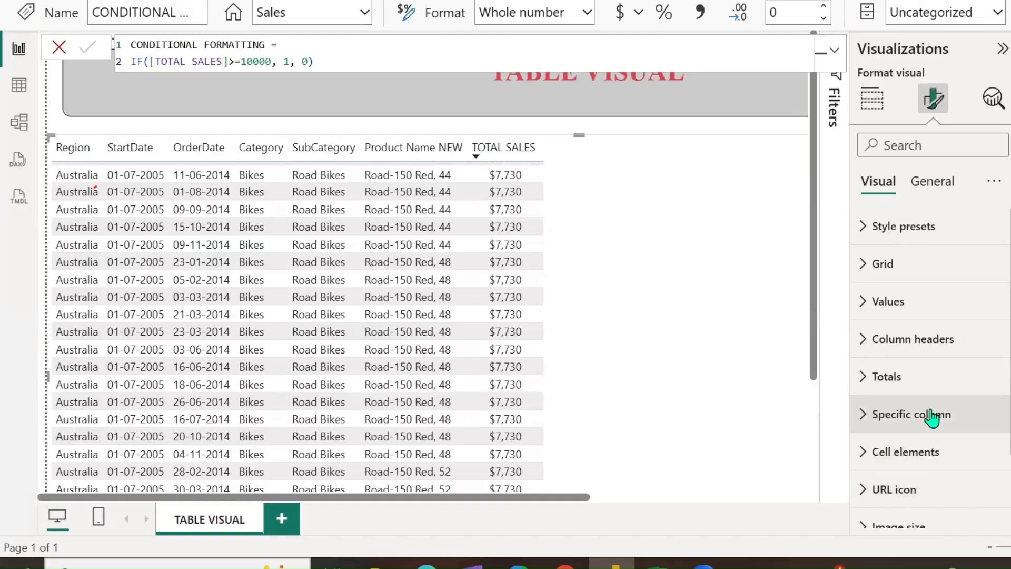
Step: Examine the Size and Position properties in the table's general format settings, marking the headings and the height and width values
{"action": "left_click", "coordinate": [935, 187]}
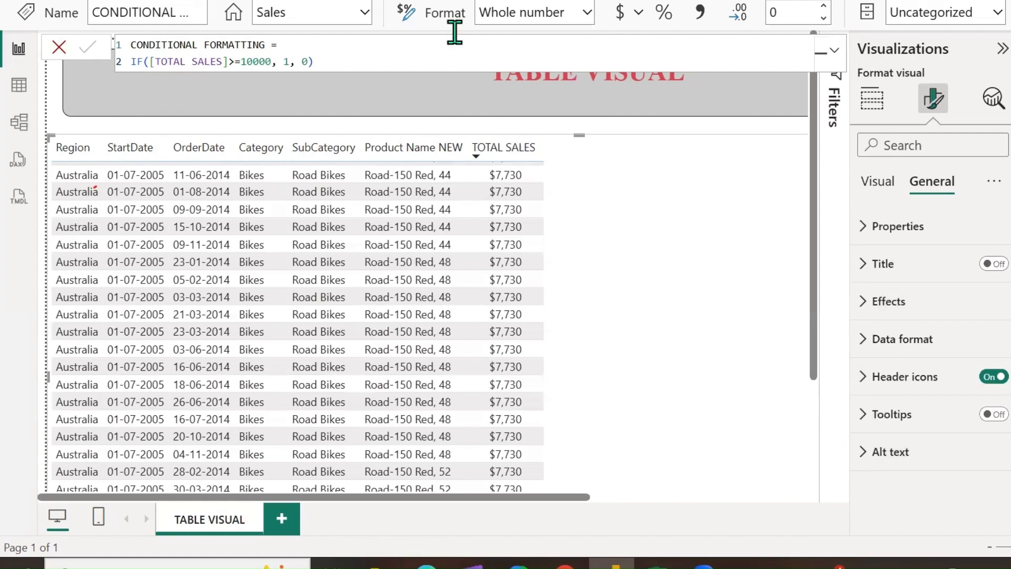
{"action": "left_click", "coordinate": [861, 226]}
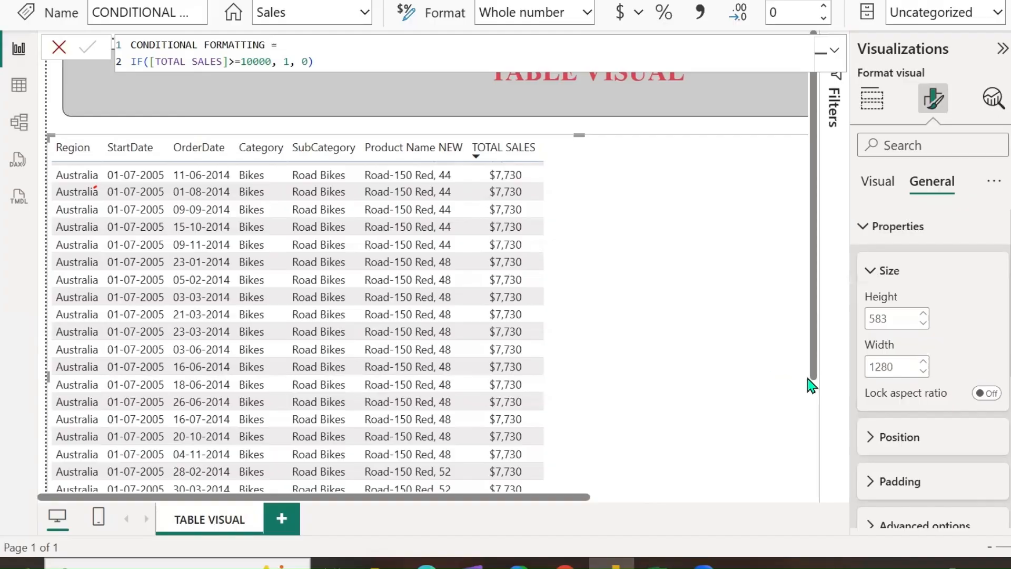
{"action": "left_click", "coordinate": [895, 437]}
{"action": "scroll", "coordinate": [926, 424], "scroll_direction": "down", "scroll_amount": 2}
{"action": "scroll", "coordinate": [924, 424], "scroll_direction": "up", "scroll_amount": 2}
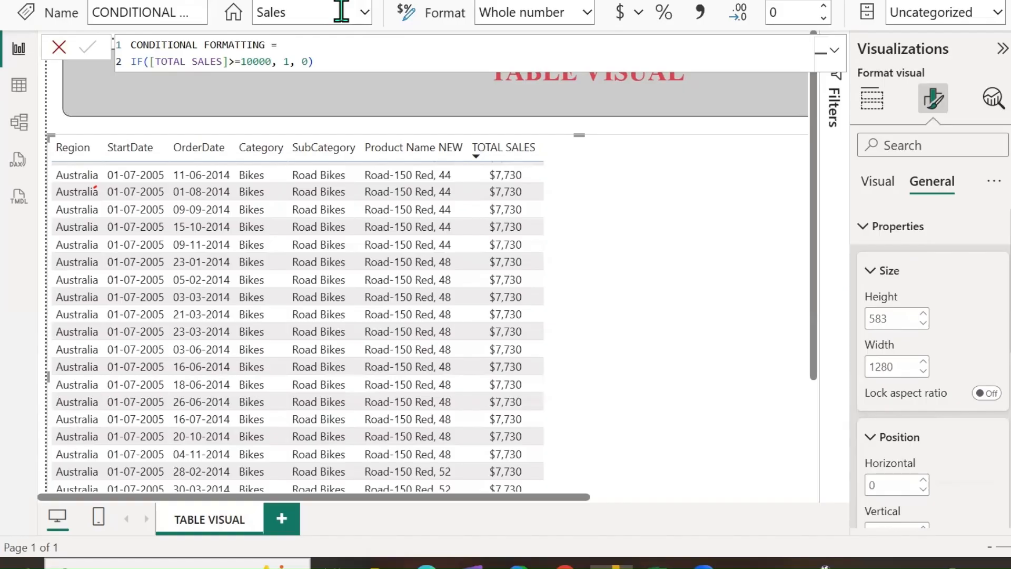
{"action": "left_click_drag", "start_coordinate": [913, 265], "coordinate": [962, 247]}
{"action": "mouse_move", "coordinate": [928, 433]}
{"action": "left_mouse_down"}
{"action": "mouse_move", "coordinate": [947, 441]}
{"action": "mouse_move", "coordinate": [997, 416]}
{"action": "left_mouse_up"}
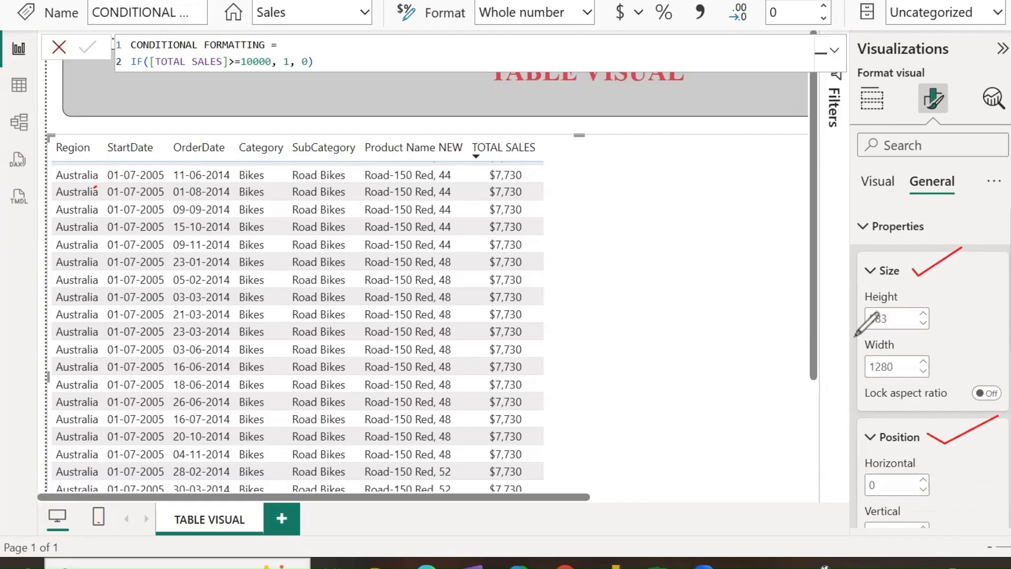
{"action": "mouse_move", "coordinate": [861, 327]}
{"action": "left_mouse_down"}
{"action": "mouse_move", "coordinate": [911, 343]}
{"action": "mouse_move", "coordinate": [934, 282]}
{"action": "mouse_move", "coordinate": [859, 296]}
{"action": "mouse_move", "coordinate": [864, 321]}
{"action": "left_mouse_up"}
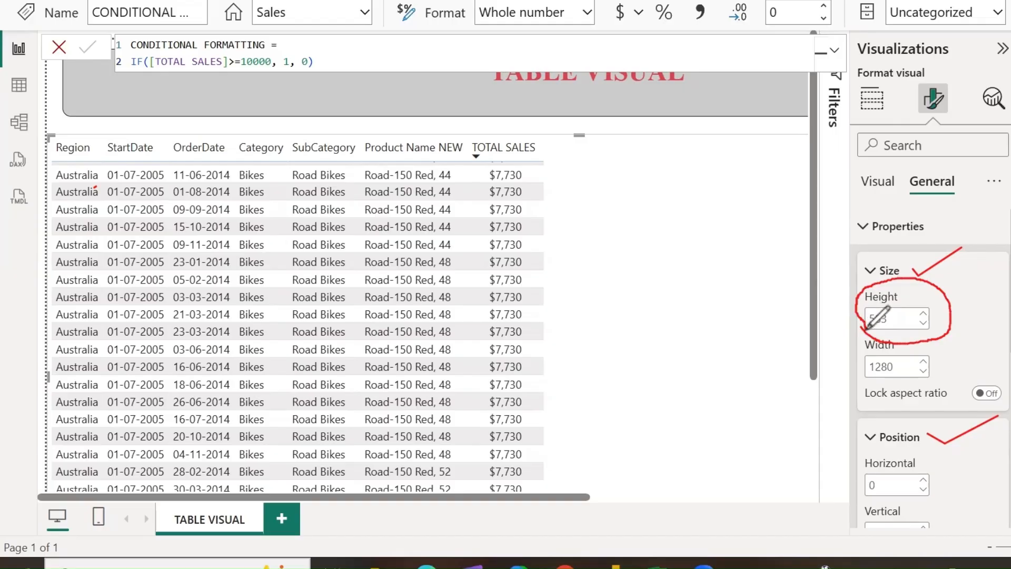
{"action": "mouse_move", "coordinate": [861, 389]}
{"action": "left_mouse_down"}
{"action": "mouse_move", "coordinate": [881, 404]}
{"action": "mouse_move", "coordinate": [940, 337]}
{"action": "mouse_move", "coordinate": [843, 354]}
{"action": "mouse_move", "coordinate": [874, 403]}
{"action": "left_mouse_up"}
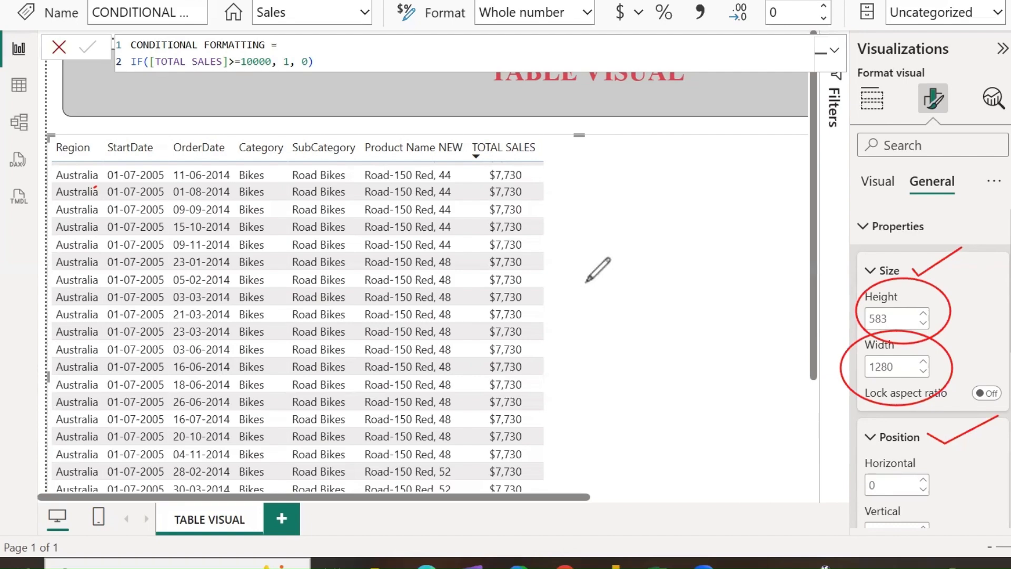
Step: Try a table height of 593 and then 573, and a width of 1216 before restoring the width to 1280
{"action": "left_click", "coordinate": [923, 314]}
{"action": "left_click", "coordinate": [922, 314]}
{"action": "left_click", "coordinate": [922, 314]}
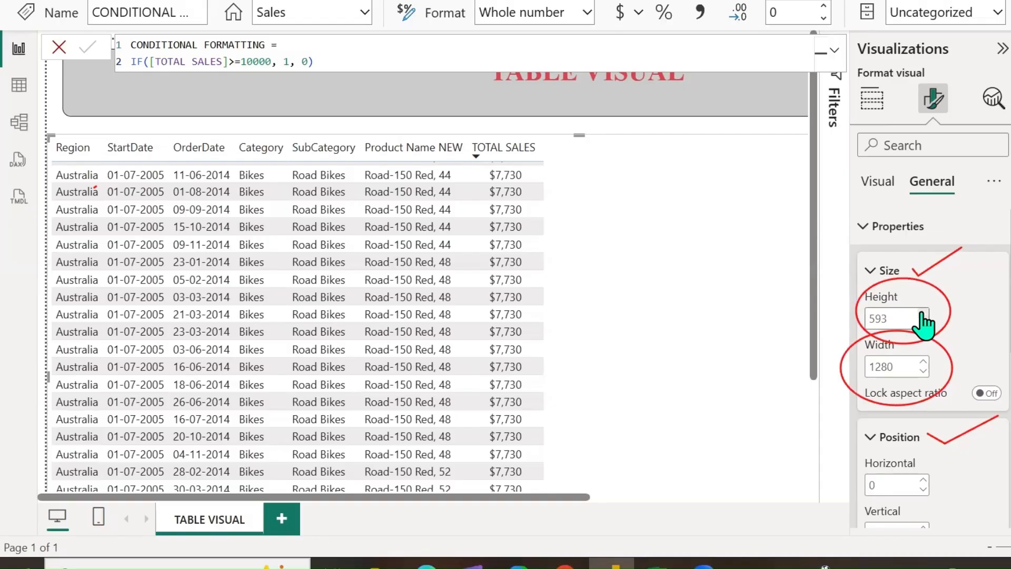
{"action": "left_click", "coordinate": [923, 314]}
{"action": "left_click_drag", "start_coordinate": [575, 136], "coordinate": [571, 158]}
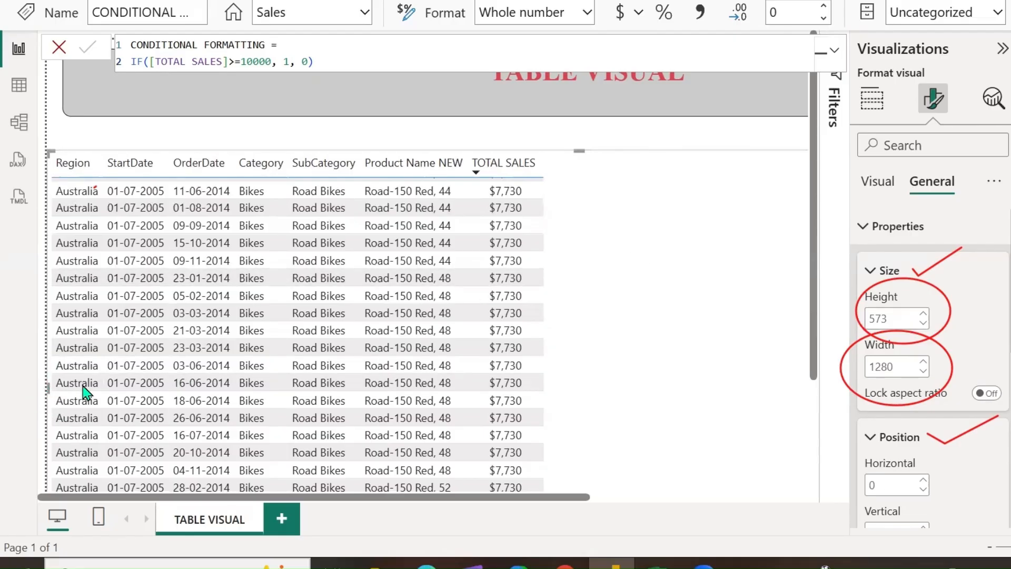
{"action": "left_click_drag", "start_coordinate": [48, 388], "coordinate": [100, 388]}
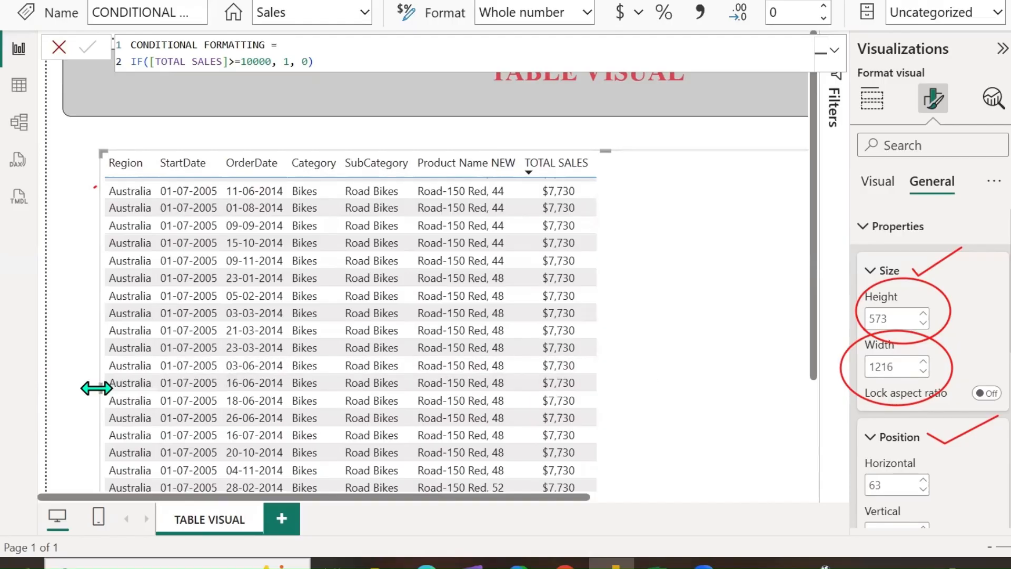
{"action": "left_click_drag", "start_coordinate": [99, 388], "coordinate": [7, 400]}
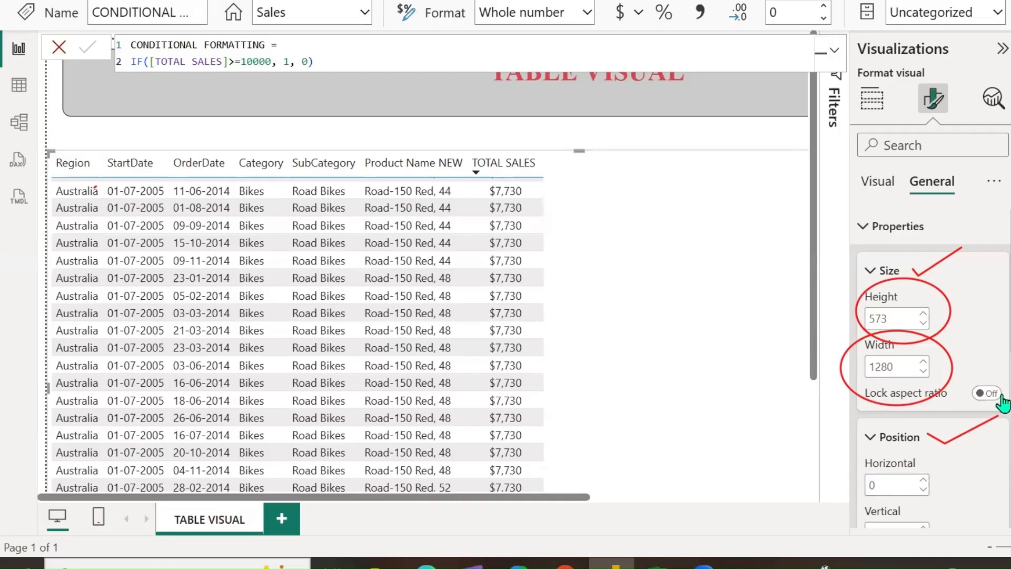
Step: Turn the table's aspect ratio lock on and back off, and erase the red marks around the size settings
{"action": "left_click", "coordinate": [984, 393]}
{"action": "left_click", "coordinate": [984, 394]}
{"action": "key", "text": "ctrl+shift+5"}
{"action": "left_click_drag", "start_coordinate": [920, 240], "coordinate": [919, 498]}
{"action": "left_click_drag", "start_coordinate": [969, 396], "coordinate": [1002, 510]}
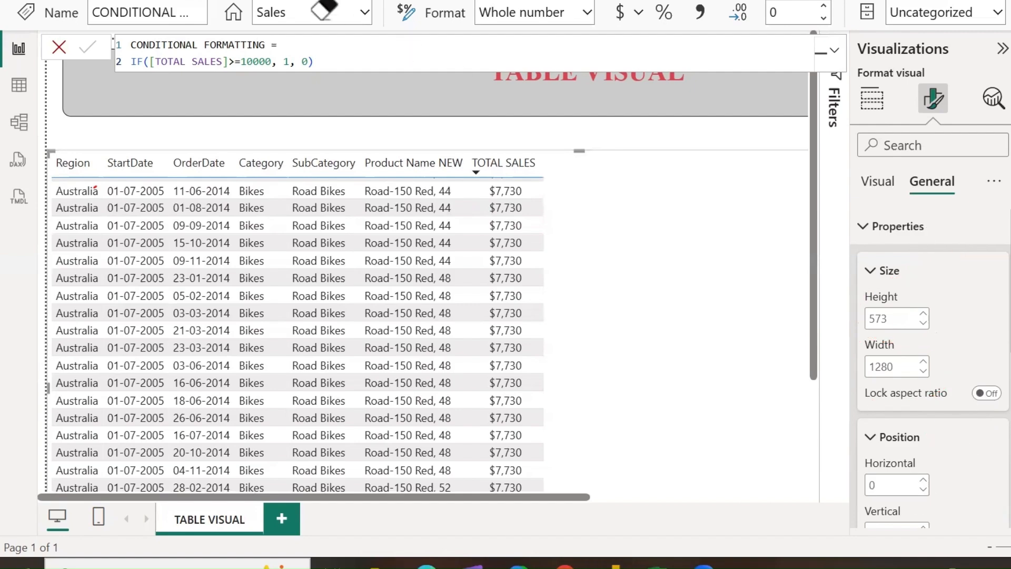
Step: Try to set the table's horizontal position to 5
{"action": "scroll", "coordinate": [961, 375], "scroll_direction": "down", "scroll_amount": 4}
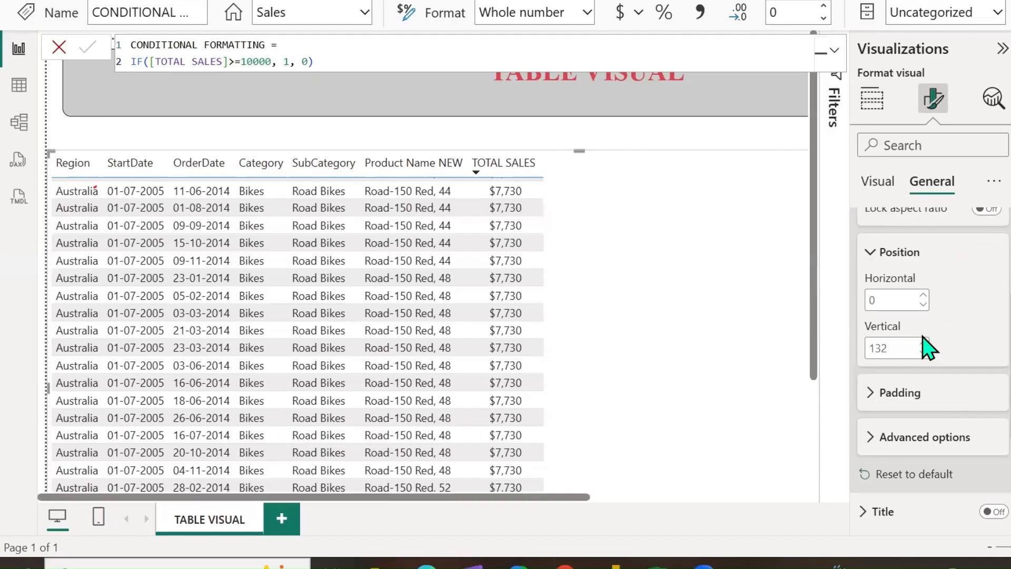
{"action": "double_click", "coordinate": [897, 296]}
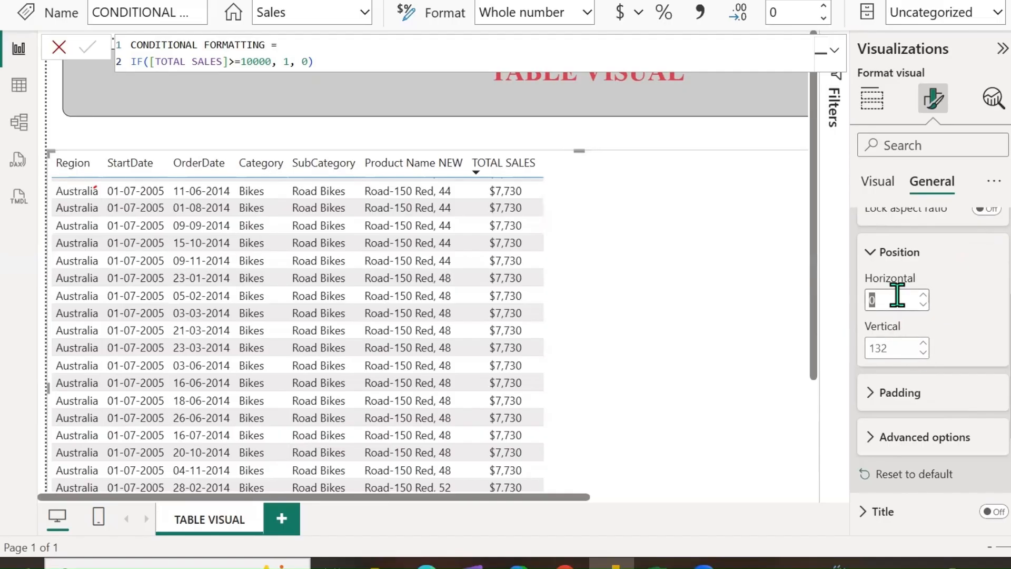
{"action": "type", "text": "5"}
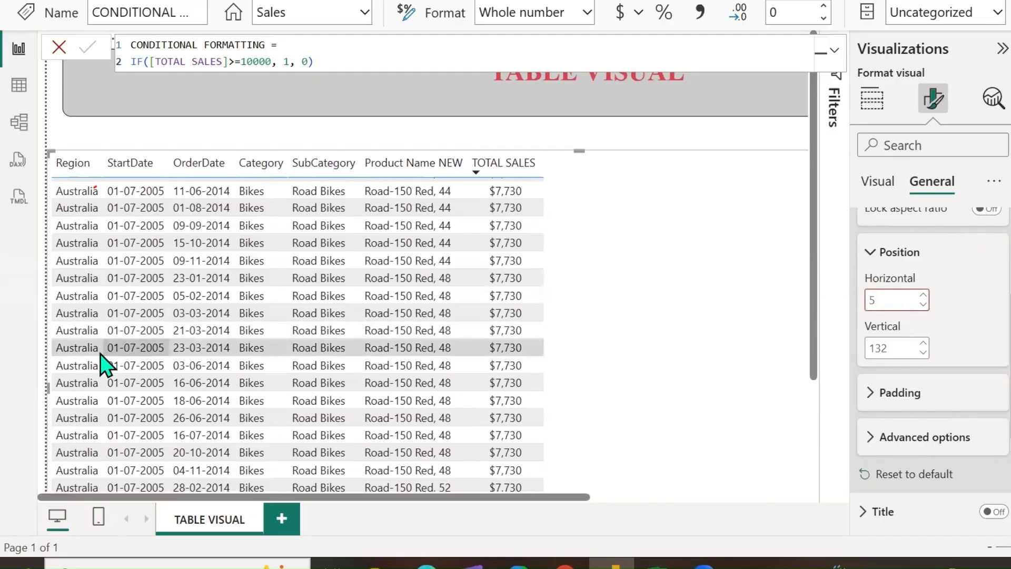
{"action": "left_click_drag", "start_coordinate": [525, 497], "coordinate": [852, 503]}
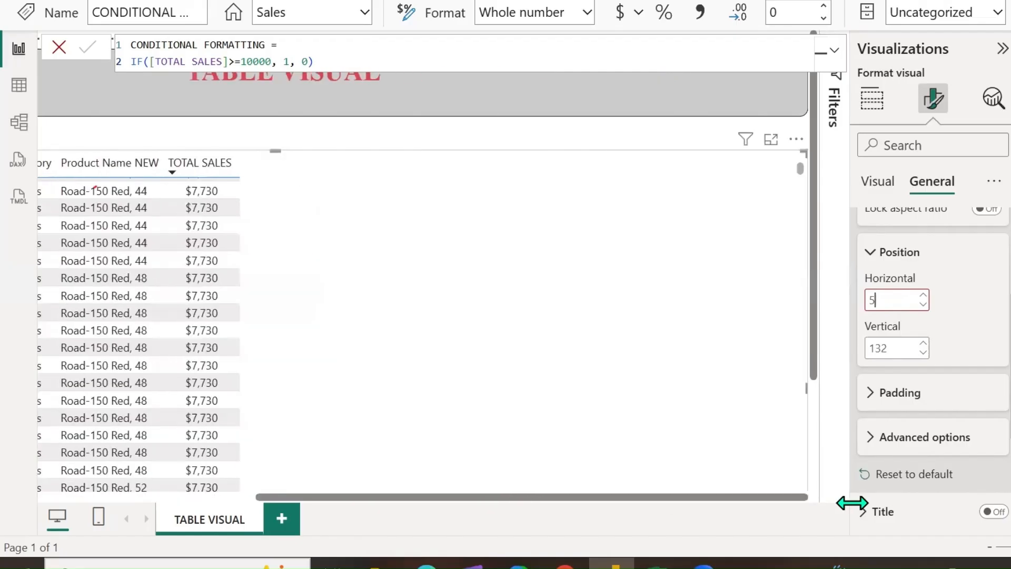
{"action": "left_click", "coordinate": [989, 546]}
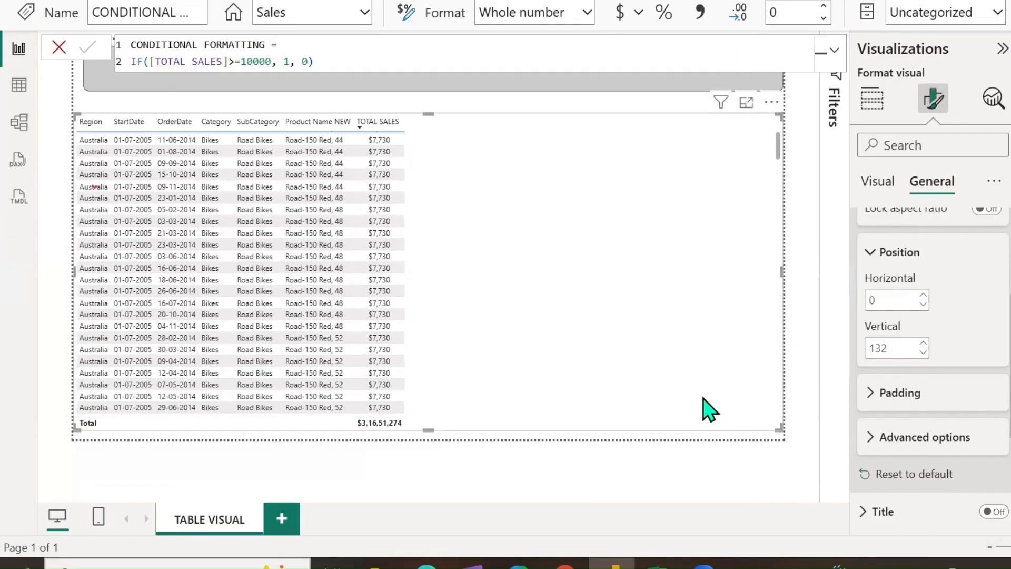
{"action": "left_click", "coordinate": [898, 300]}
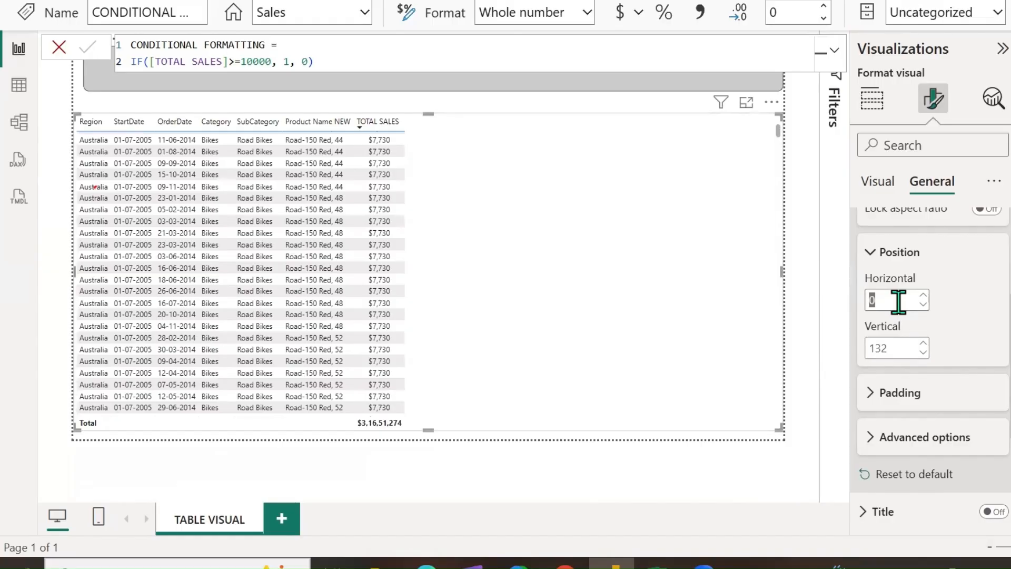
{"action": "type", "text": "5"}
{"action": "left_click", "coordinate": [923, 305]}
Step: Stretch the table down to the page's lower border and up to vertical position 108, and undo a trial narrowing from its left edge
{"action": "mouse_move", "coordinate": [428, 430]}
{"action": "left_mouse_down"}
{"action": "mouse_move", "coordinate": [442, 348]}
{"action": "mouse_move", "coordinate": [431, 462]}
{"action": "mouse_move", "coordinate": [431, 438]}
{"action": "left_mouse_up"}
{"action": "mouse_move", "coordinate": [425, 113]}
{"action": "left_mouse_down"}
{"action": "mouse_move", "coordinate": [425, 151]}
{"action": "mouse_move", "coordinate": [435, 118]}
{"action": "left_mouse_up"}
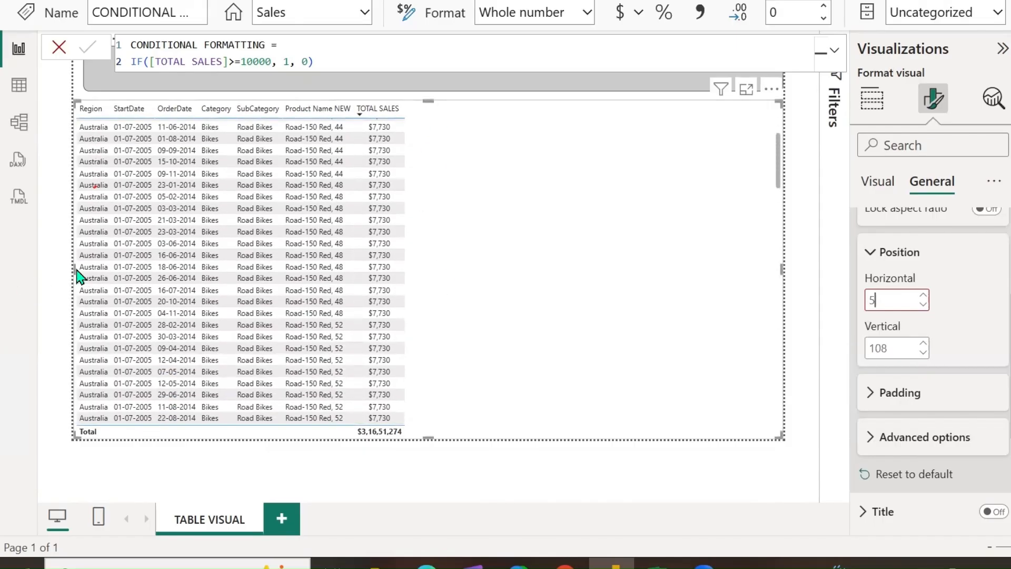
{"action": "left_click_drag", "start_coordinate": [75, 267], "coordinate": [102, 266]}
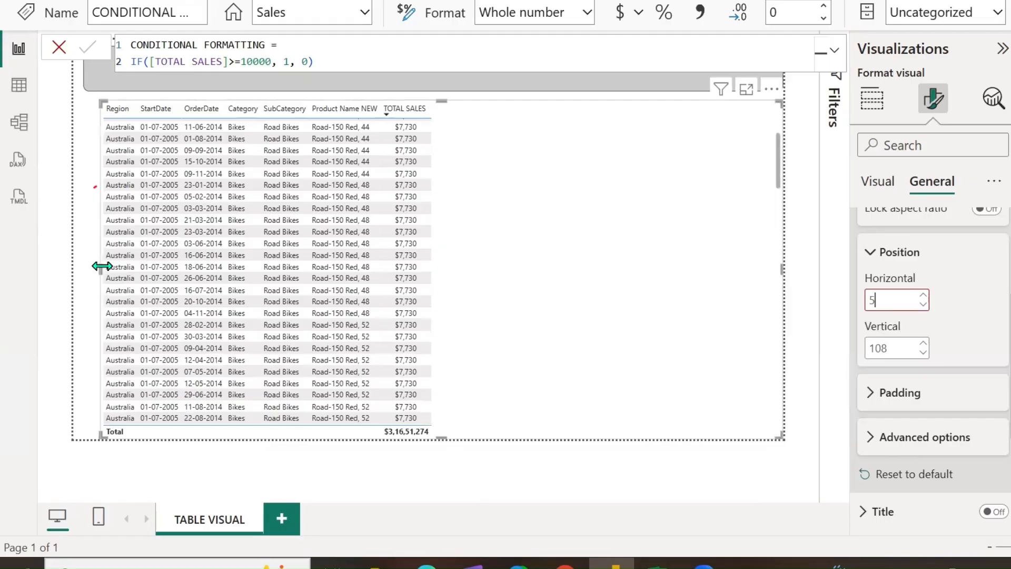
{"action": "key", "text": "ctrl+z"}
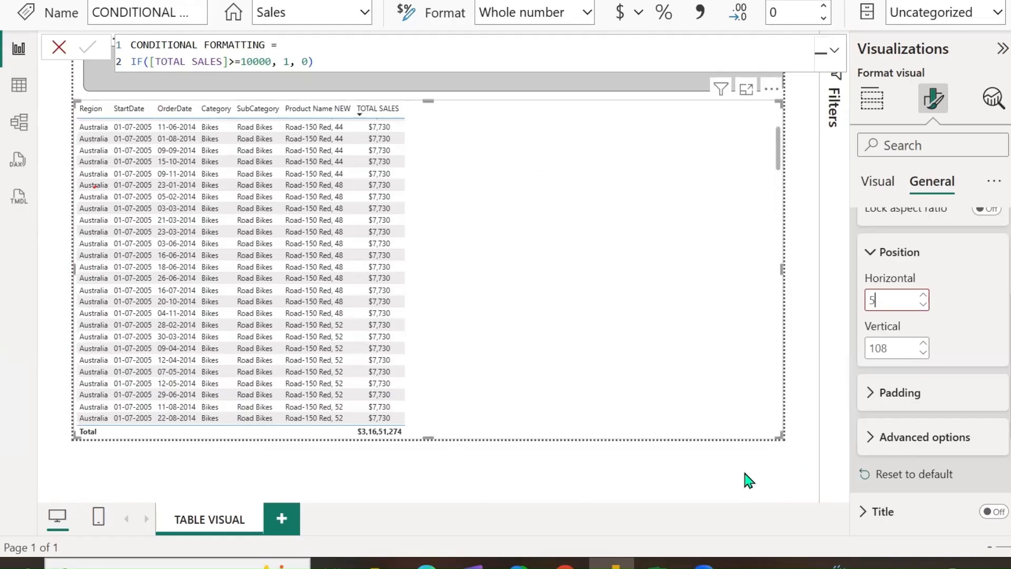
{"action": "left_click", "coordinate": [745, 473]}
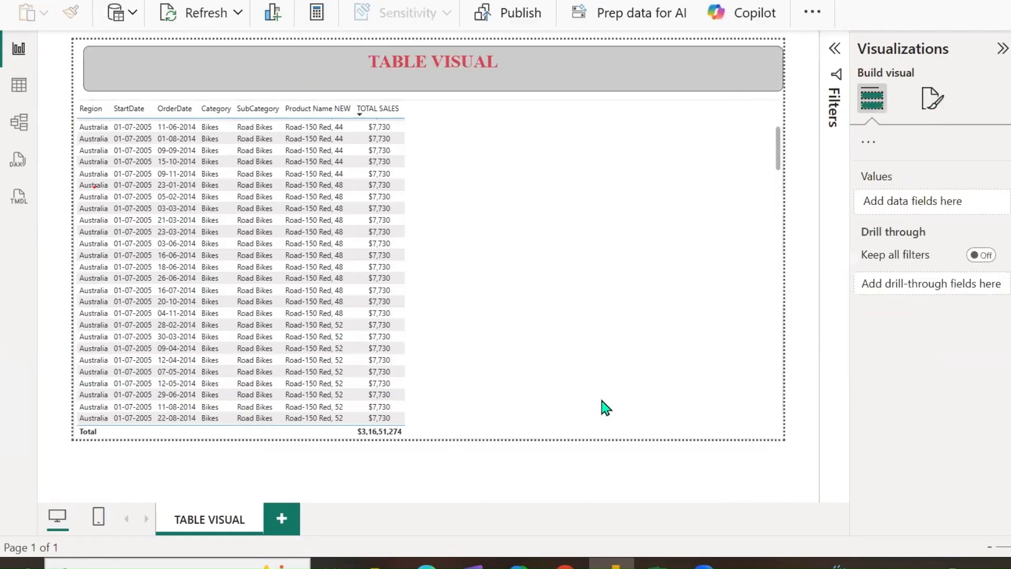
Step: Extend the TABLE VISUAL text box's left edge to horizontal position 0, giving a width of 1280 and a height of 80
{"action": "left_click", "coordinate": [84, 88]}
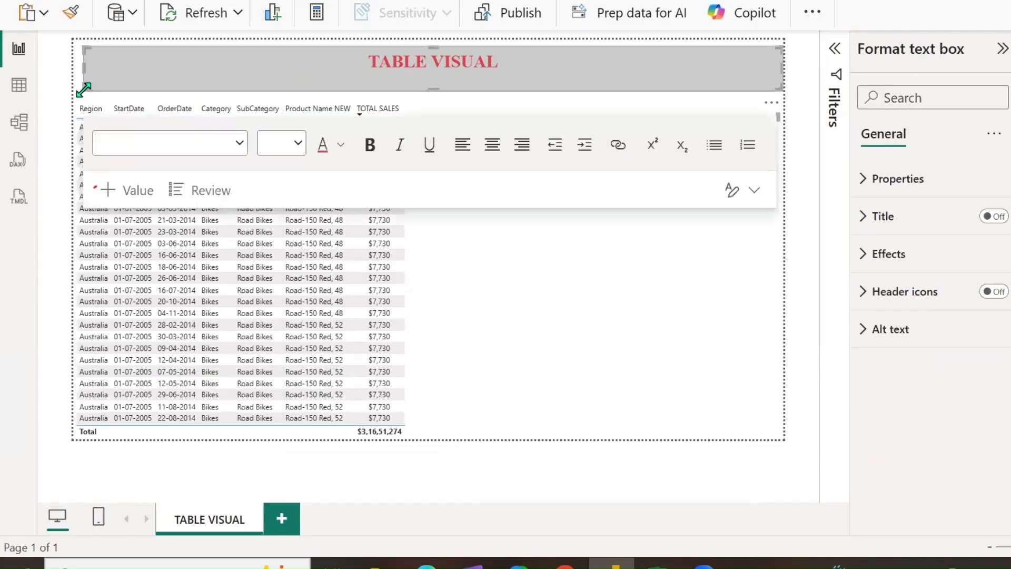
{"action": "left_click", "coordinate": [864, 179]}
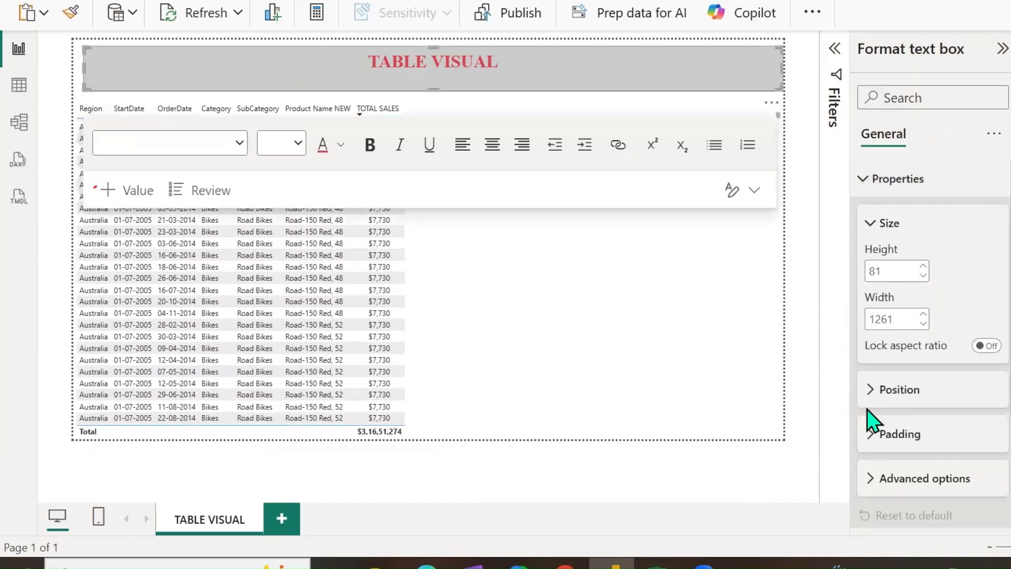
{"action": "left_click", "coordinate": [868, 389]}
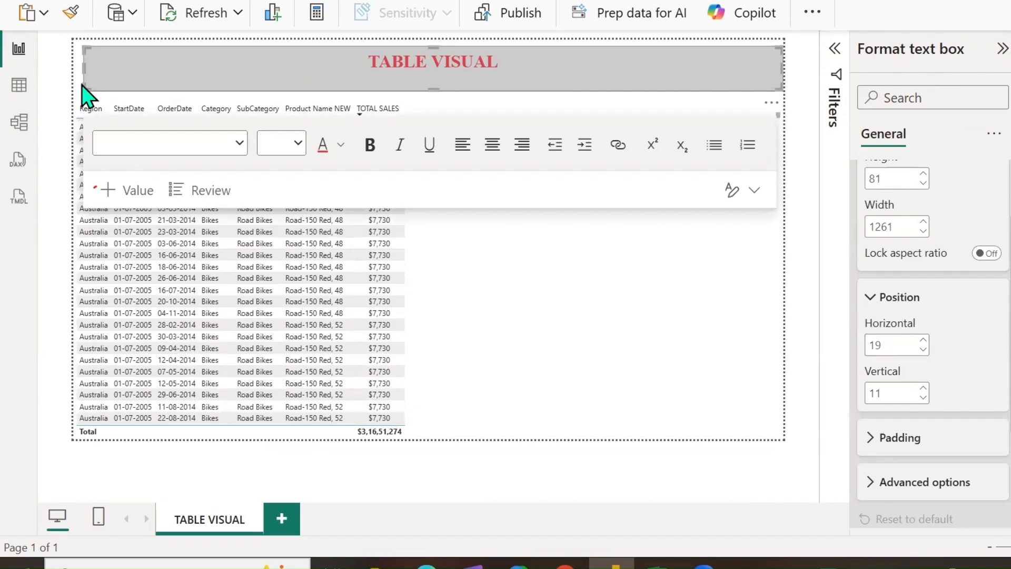
{"action": "left_click_drag", "start_coordinate": [83, 88], "coordinate": [126, 69]}
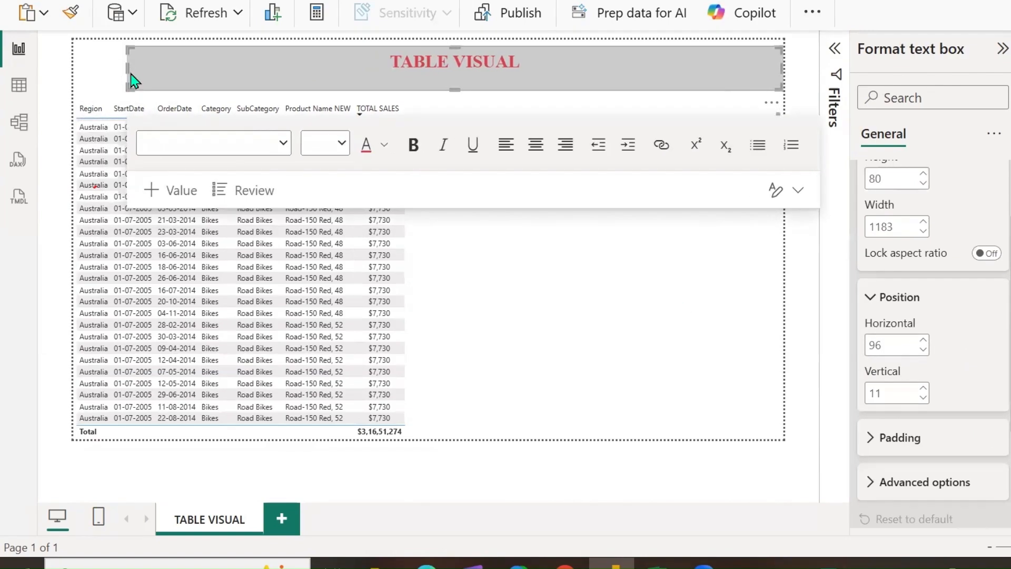
{"action": "left_click_drag", "start_coordinate": [128, 71], "coordinate": [74, 74]}
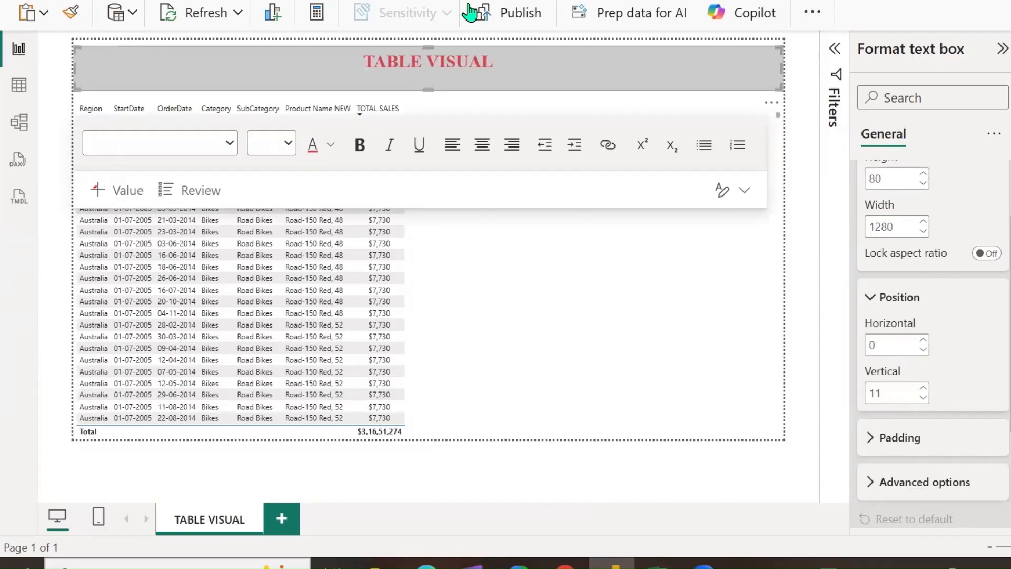
Step: Draw a vertical red line beside the page's left border and try to set the TABLE VISUAL text box's horizontal position to 5
{"action": "left_click_drag", "start_coordinate": [52, 46], "coordinate": [45, 444]}
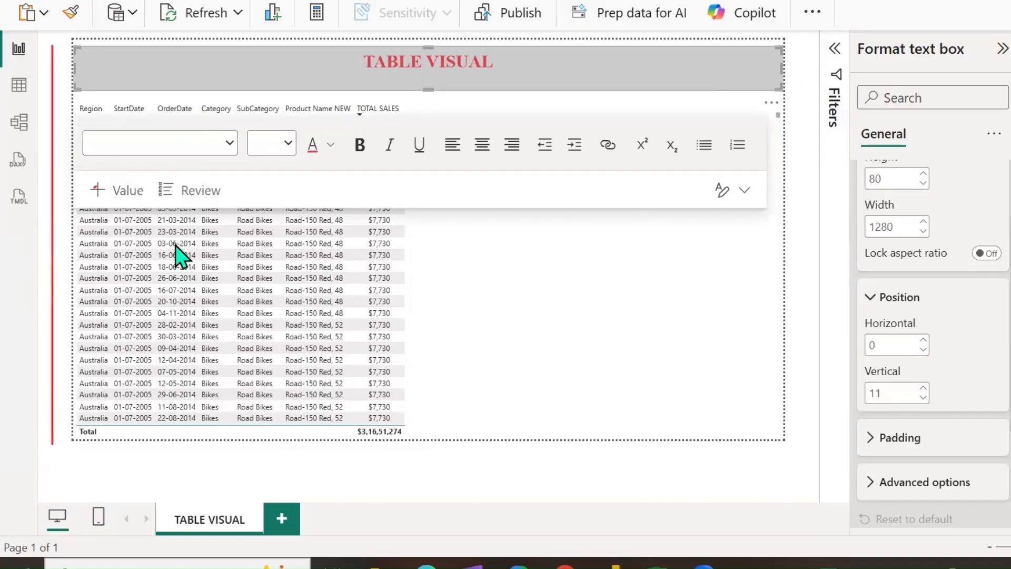
{"action": "double_click", "coordinate": [878, 344]}
{"action": "type", "text": "5"}
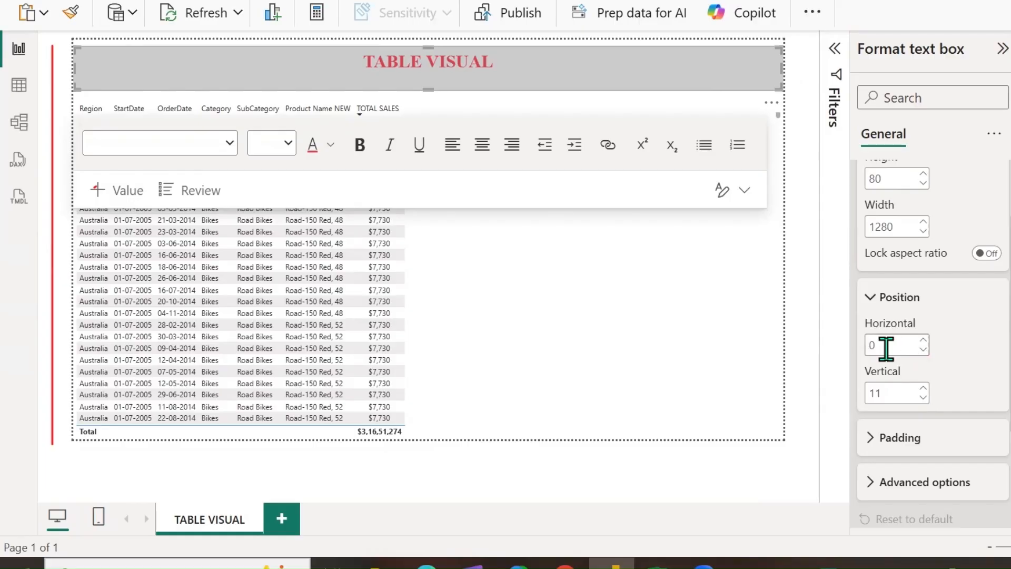
{"action": "type", "text": "1"}
{"action": "left_click", "coordinate": [77, 82]}
{"action": "left_click", "coordinate": [70, 108]}
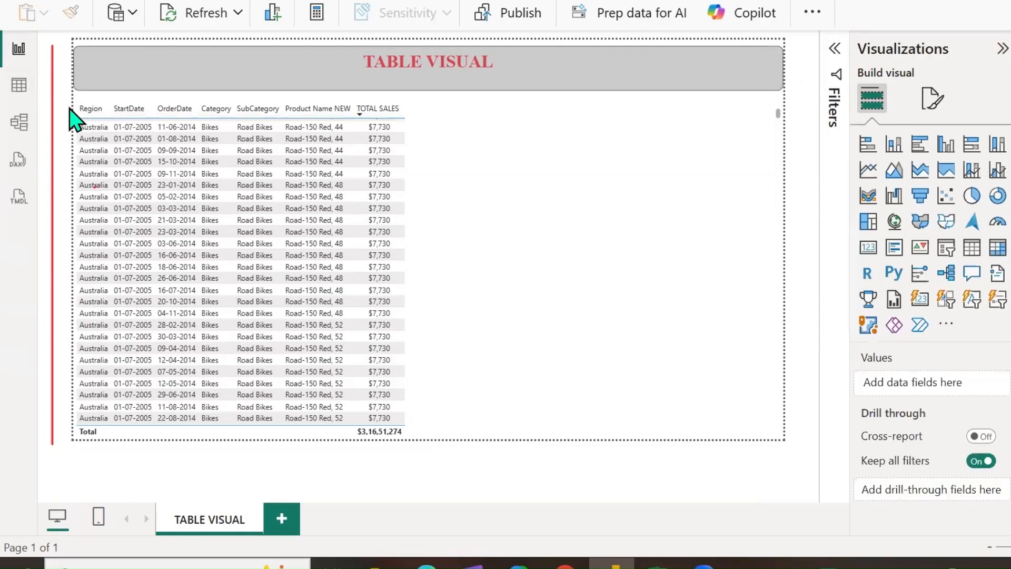
Step: Set the TABLE VISUAL text box's vertical position to 0 in its position properties
{"action": "left_click", "coordinate": [78, 84]}
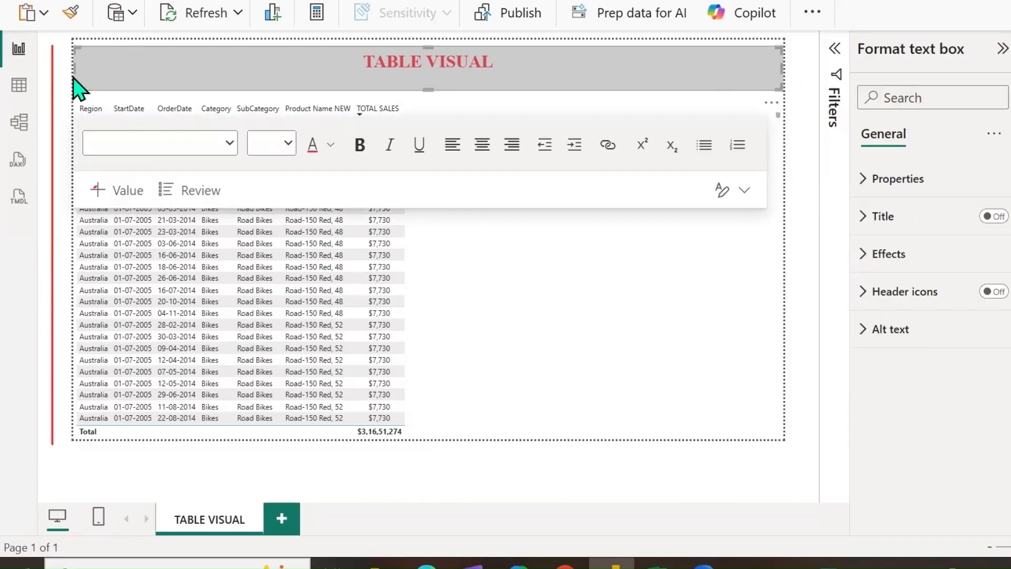
{"action": "left_click", "coordinate": [866, 180]}
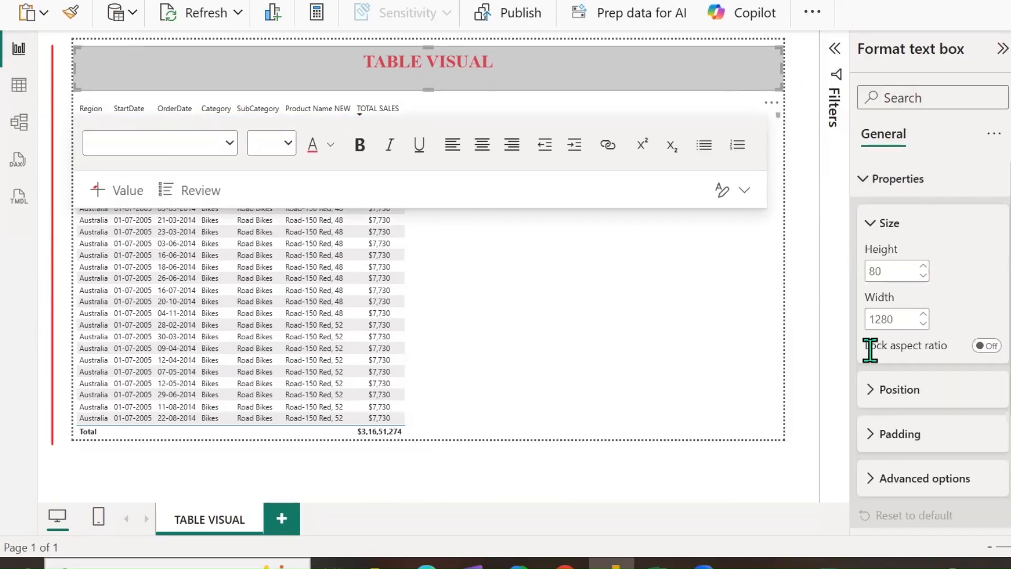
{"action": "left_click", "coordinate": [869, 392]}
{"action": "scroll", "coordinate": [958, 368], "scroll_direction": "down", "scroll_amount": 3}
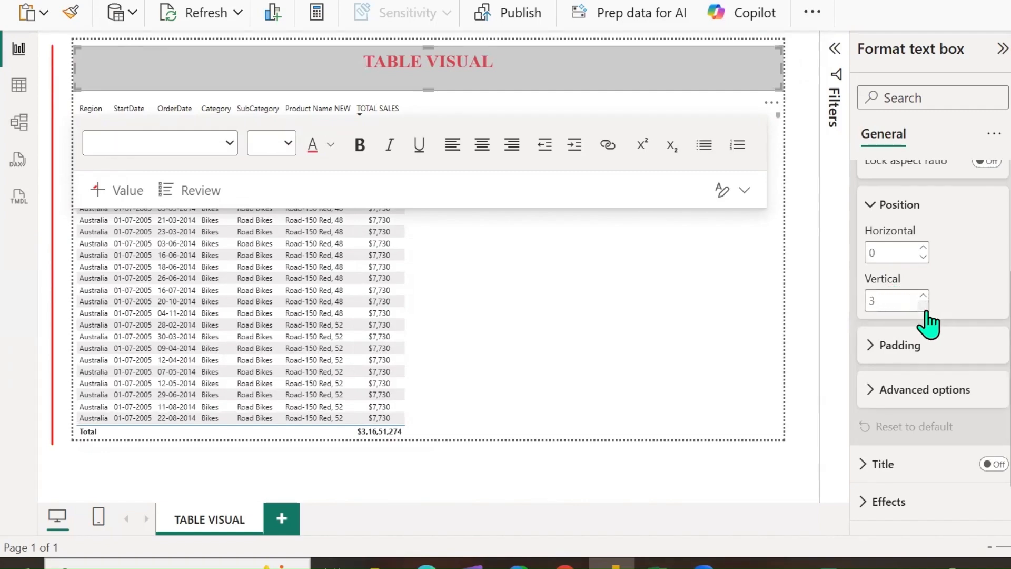
{"action": "left_click", "coordinate": [924, 307]}
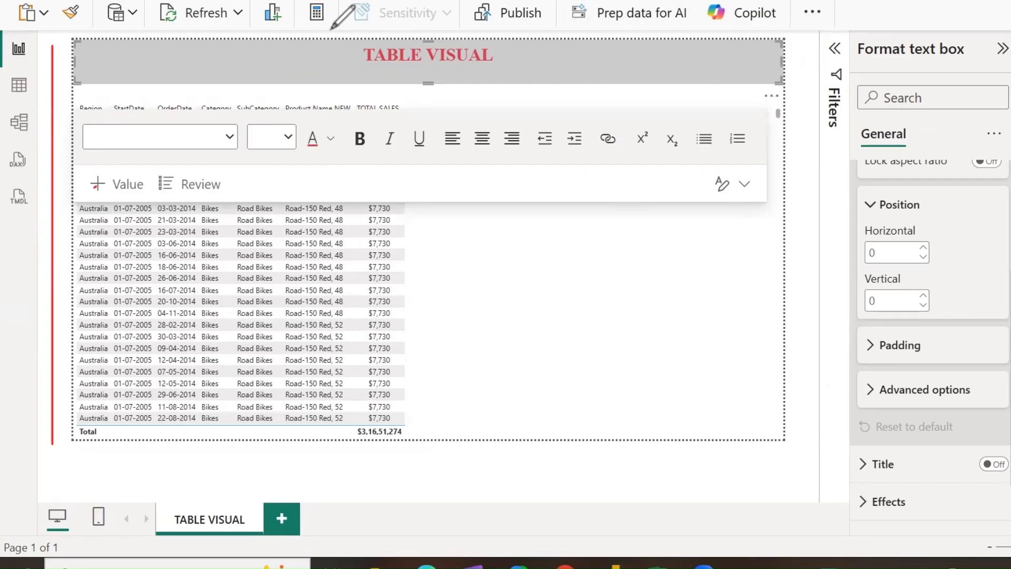
Step: Draw red marks above the page and an H beside its left border, and erase all red marks
{"action": "left_click_drag", "start_coordinate": [330, 33], "coordinate": [320, 17]}
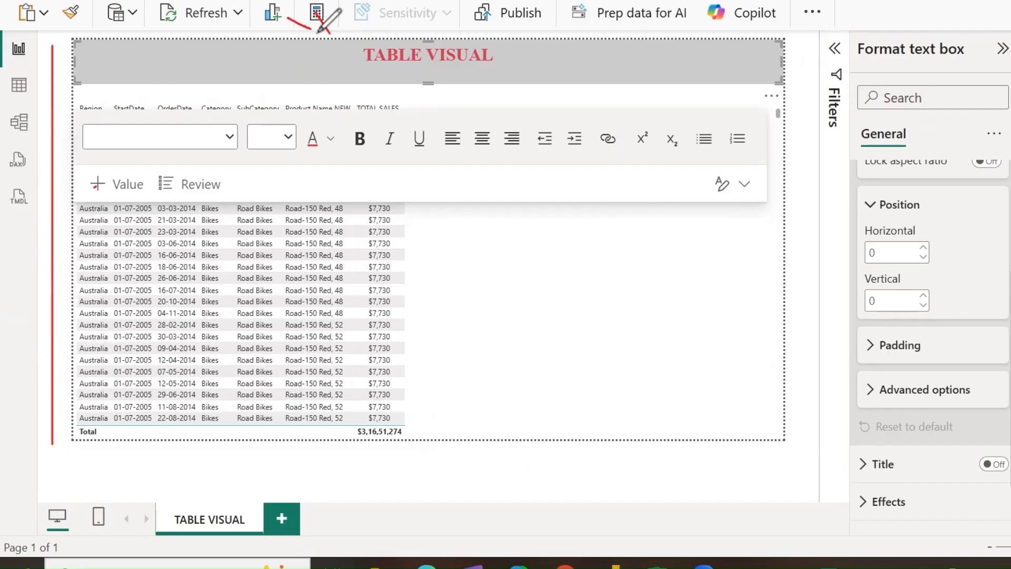
{"action": "left_click_drag", "start_coordinate": [149, 5], "coordinate": [154, 15]}
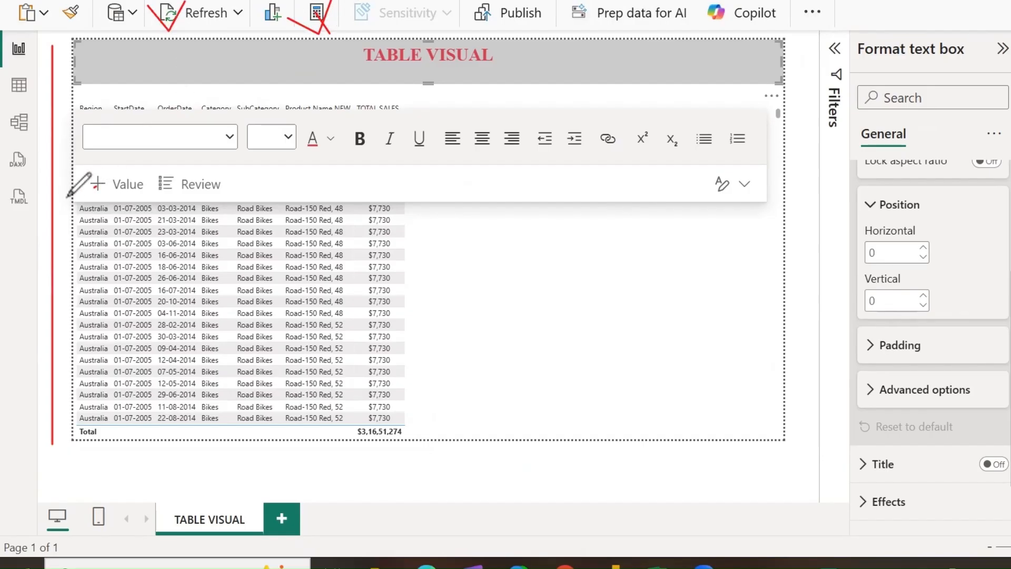
{"action": "left_click_drag", "start_coordinate": [47, 201], "coordinate": [73, 232]}
{"action": "left_click_drag", "start_coordinate": [63, 169], "coordinate": [83, 200]}
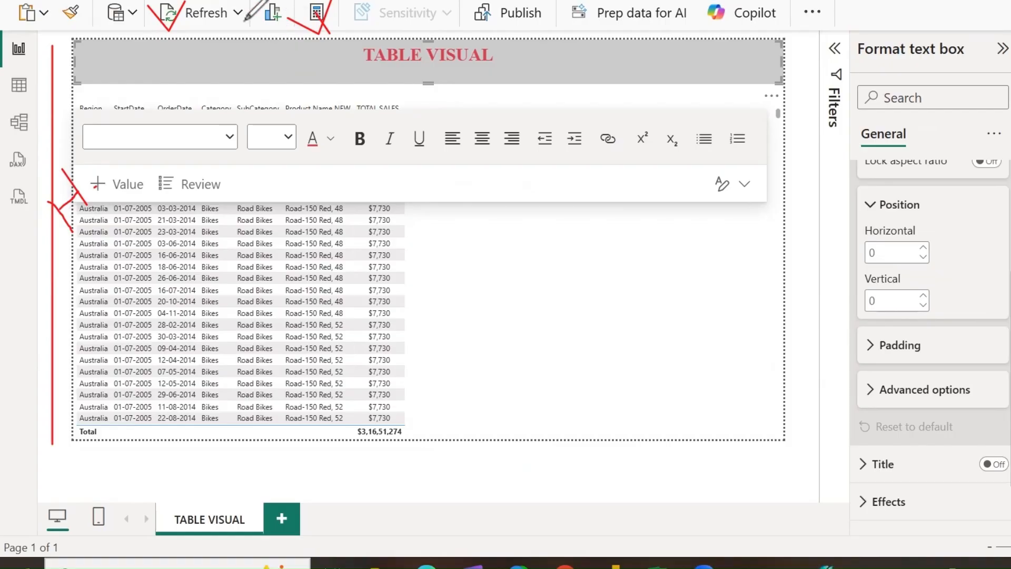
{"action": "left_click", "coordinate": [681, 276]}
{"action": "mouse_move", "coordinate": [266, 13]}
{"action": "left_mouse_down"}
{"action": "mouse_move", "coordinate": [336, 22]}
{"action": "mouse_move", "coordinate": [95, 32]}
{"action": "mouse_move", "coordinate": [45, 188]}
{"action": "mouse_move", "coordinate": [62, 215]}
{"action": "left_mouse_up"}
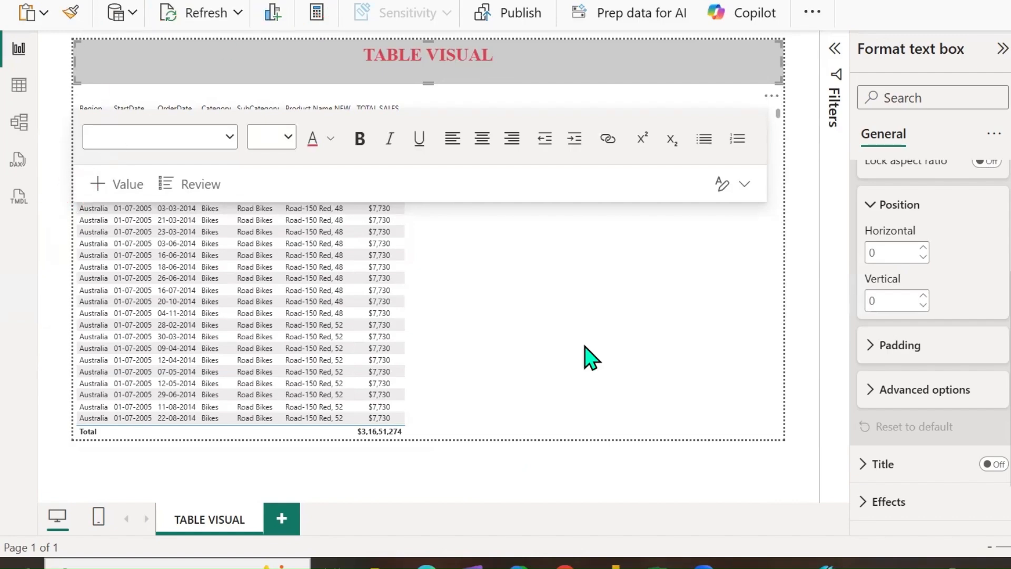
Step: Draw a red H beside the title text box and try to set the box's horizontal position to 5
{"action": "left_click", "coordinate": [880, 252]}
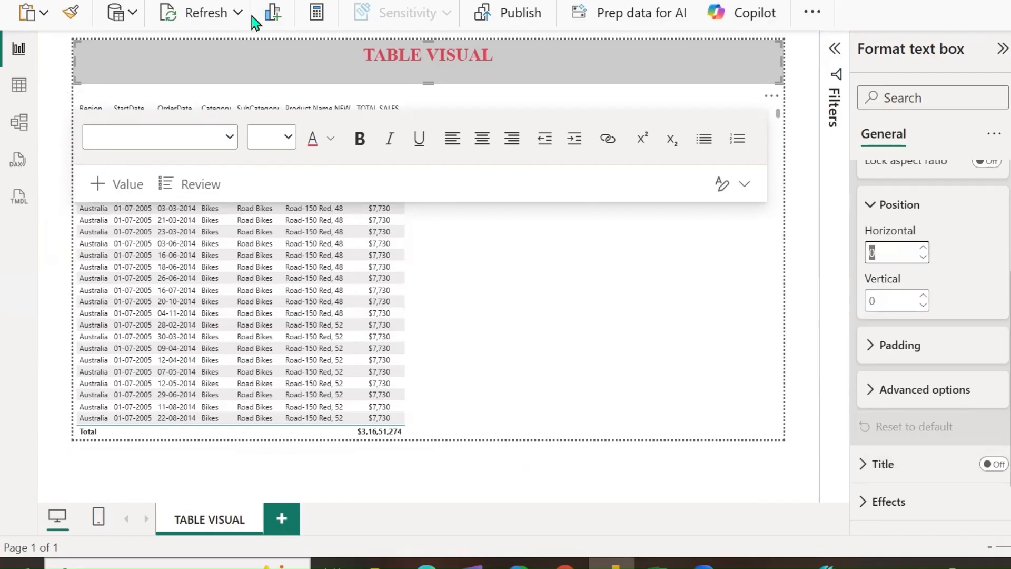
{"action": "mouse_move", "coordinate": [34, 63]}
{"action": "left_mouse_down"}
{"action": "mouse_move", "coordinate": [55, 103]}
{"action": "mouse_move", "coordinate": [67, 83]}
{"action": "left_mouse_up"}
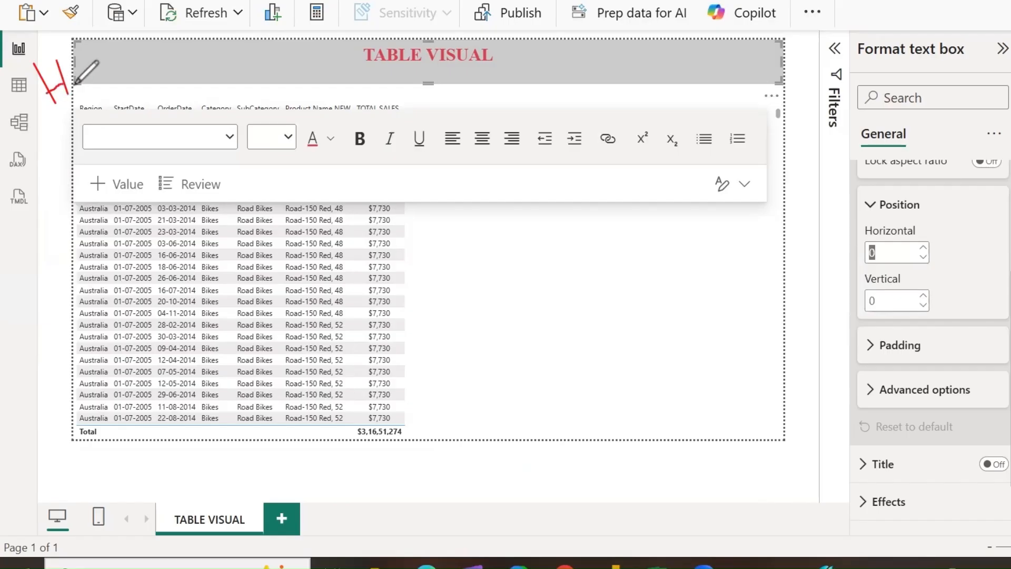
{"action": "left_click", "coordinate": [875, 253]}
{"action": "type", "text": "5"}
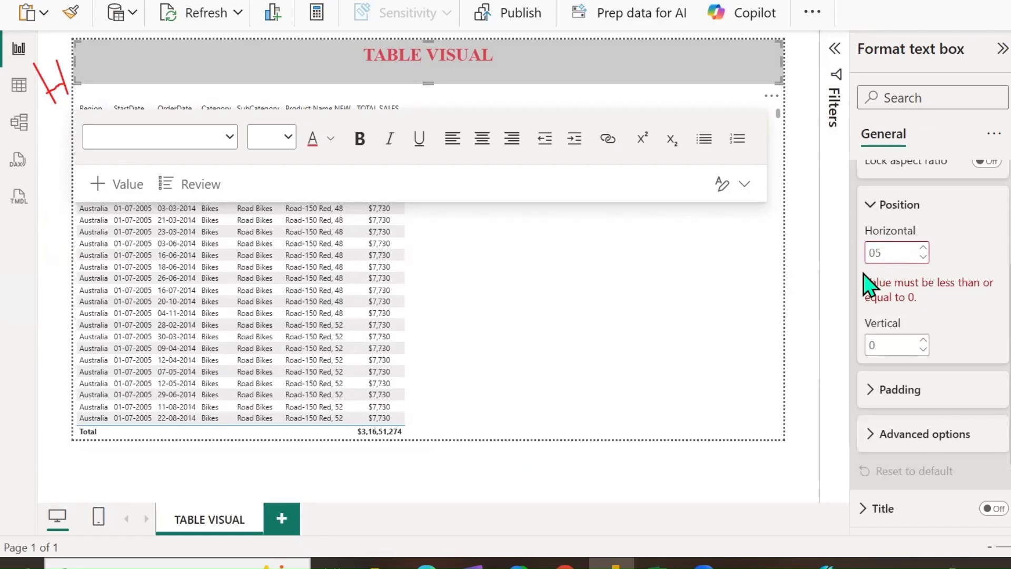
{"action": "type", "text": "5"}
Step: Narrow the TABLE VISUAL text box and set both its vertical and horizontal positions to 10
{"action": "left_click_drag", "start_coordinate": [72, 63], "coordinate": [91, 66]}
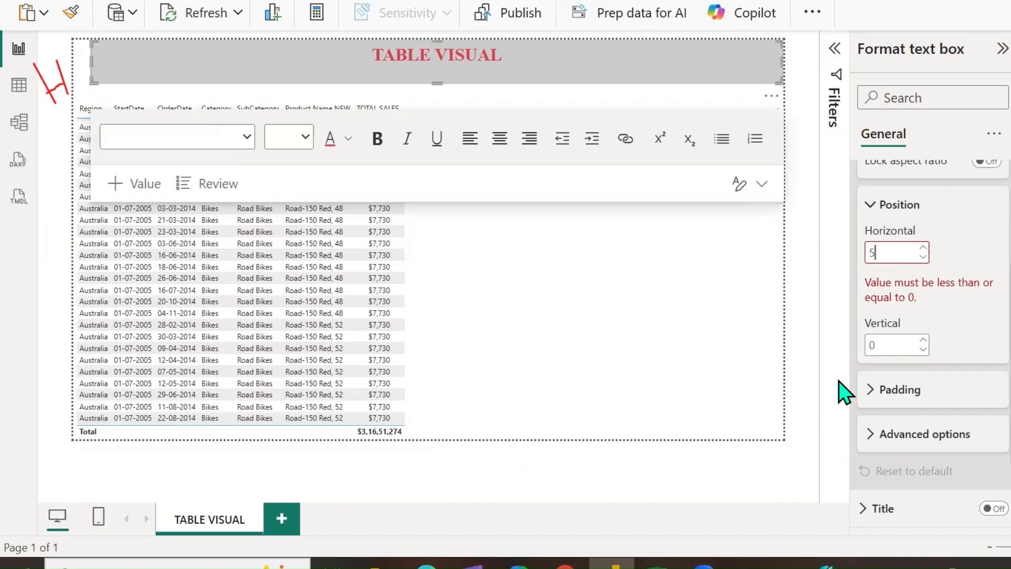
{"action": "left_click", "coordinate": [878, 356]}
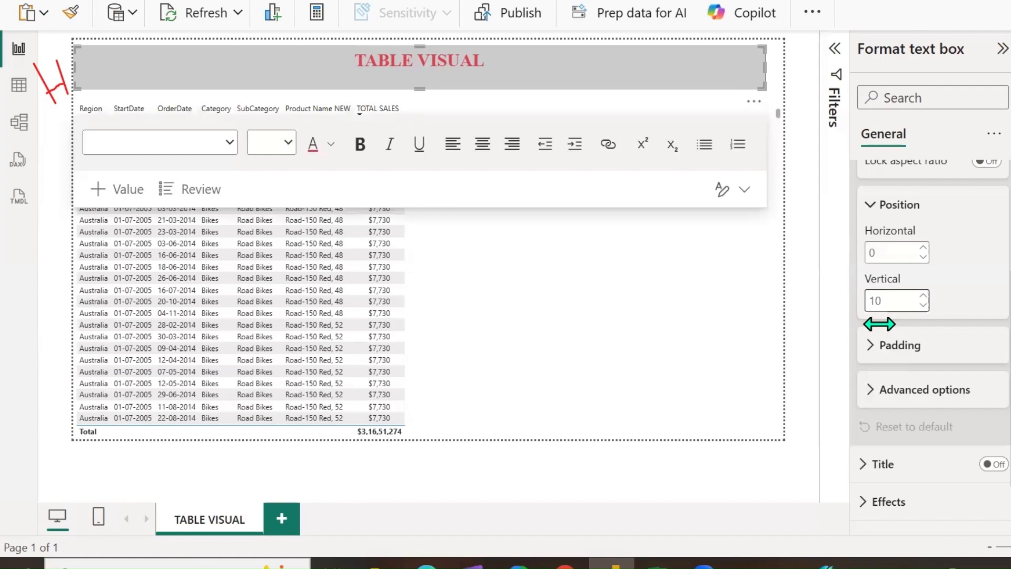
{"action": "left_click_drag", "start_coordinate": [896, 254], "coordinate": [864, 254]}
{"action": "type", "text": "10"}
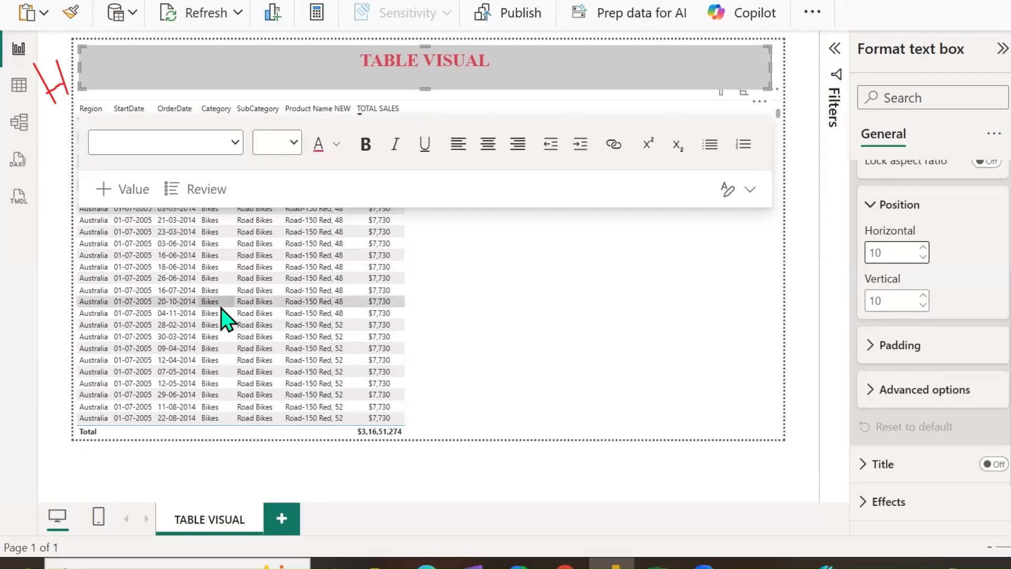
Step: Set the table visual's top padding to 15 px, marking its upper edge with a red line
{"action": "left_click", "coordinate": [872, 349]}
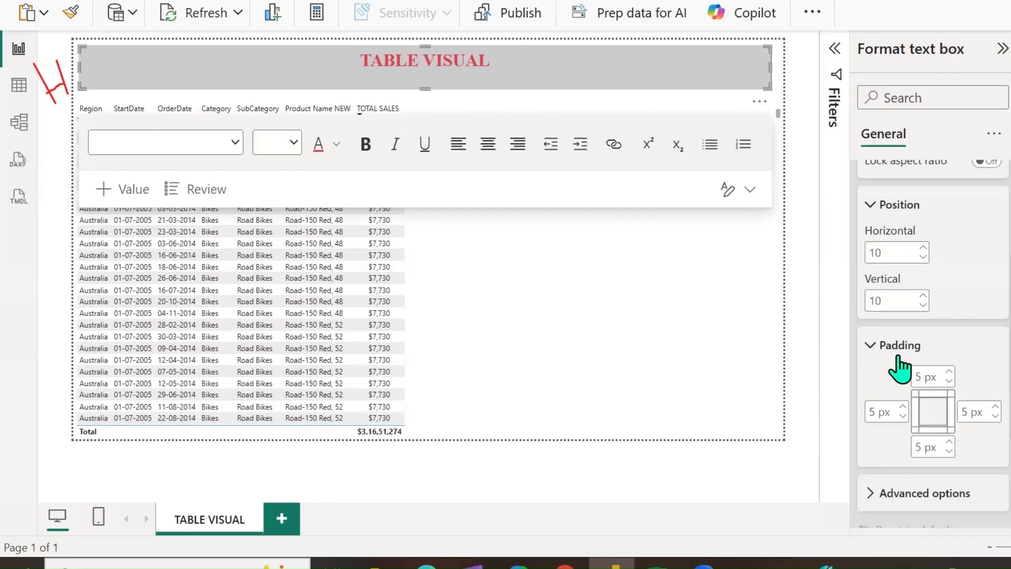
{"action": "scroll", "coordinate": [937, 358], "scroll_direction": "down", "scroll_amount": 3}
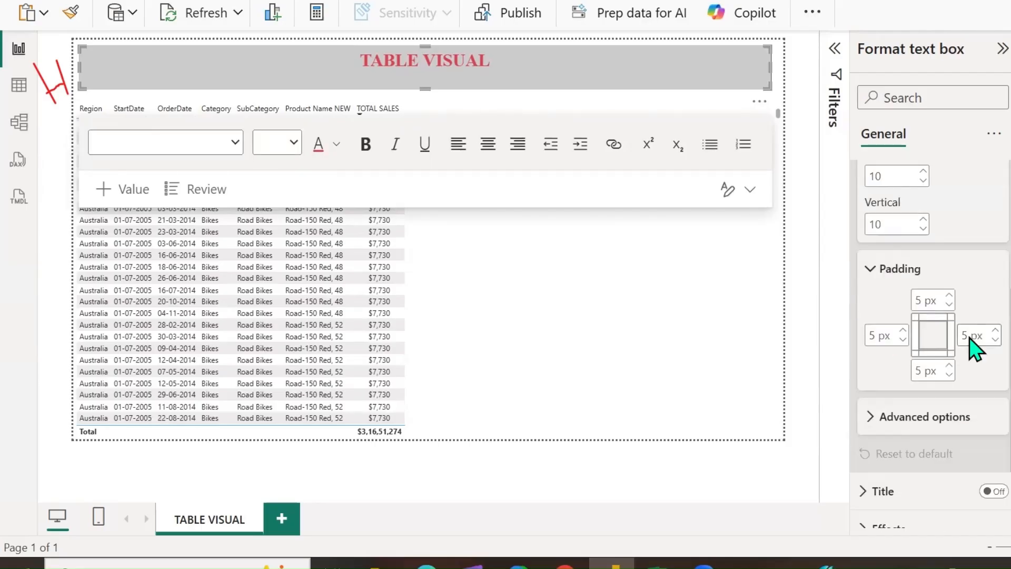
{"action": "left_click", "coordinate": [639, 332]}
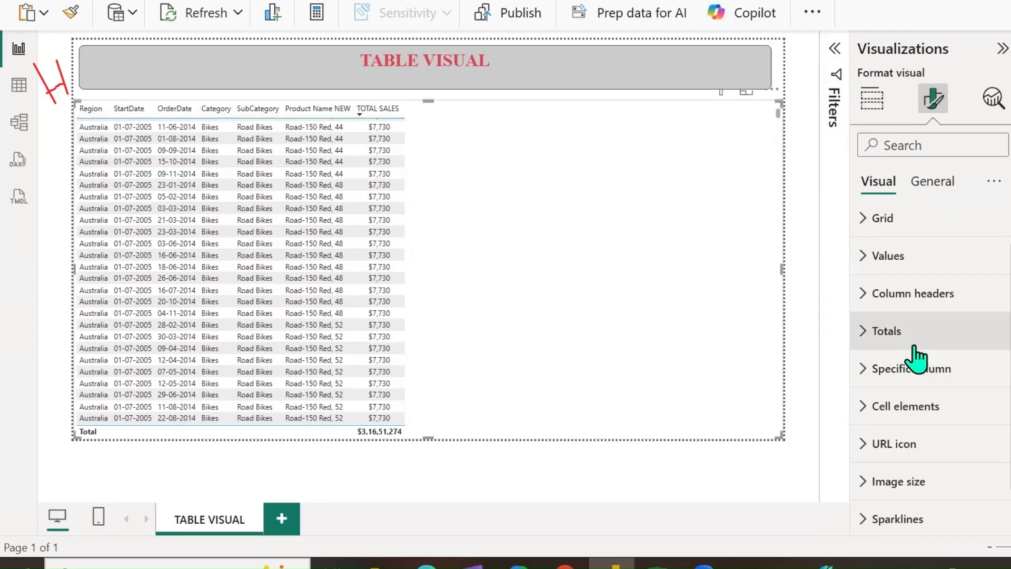
{"action": "scroll", "coordinate": [861, 316], "scroll_direction": "down", "scroll_amount": 1}
{"action": "left_click", "coordinate": [928, 181]}
{"action": "scroll", "coordinate": [925, 375], "scroll_direction": "down", "scroll_amount": 3}
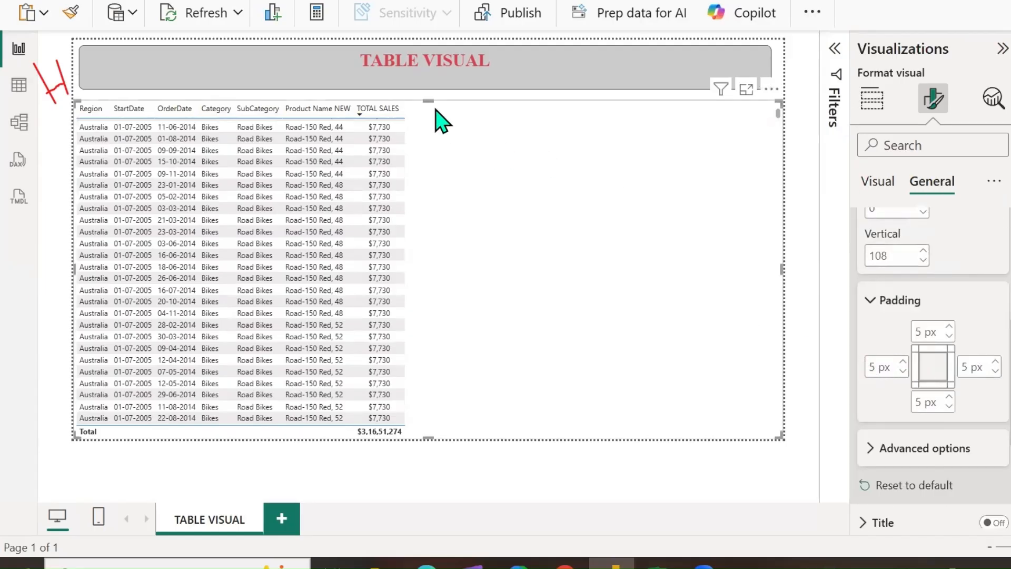
{"action": "left_click", "coordinate": [925, 333]}
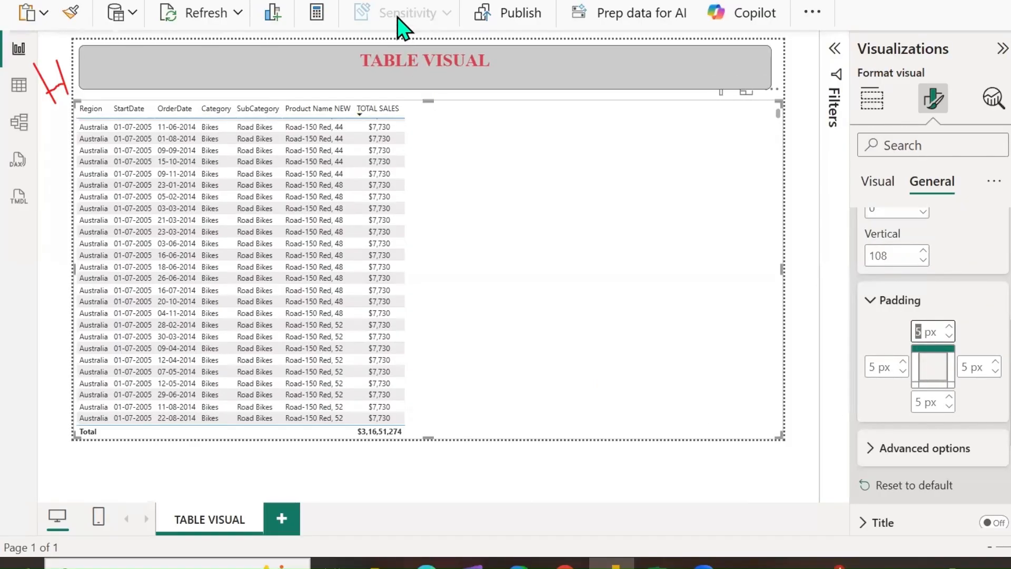
{"action": "left_click_drag", "start_coordinate": [444, 104], "coordinate": [692, 104]}
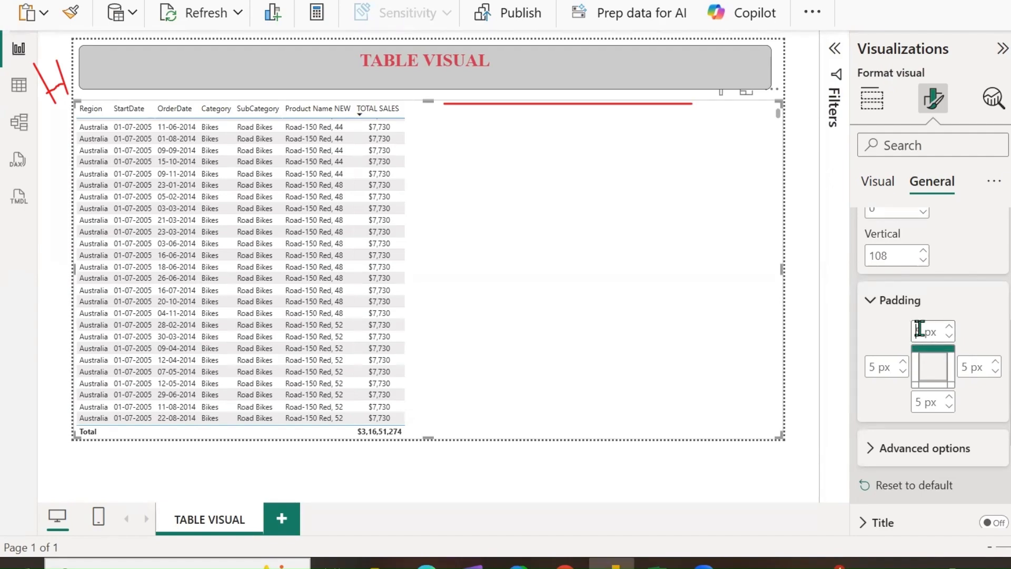
{"action": "left_click", "coordinate": [919, 331]}
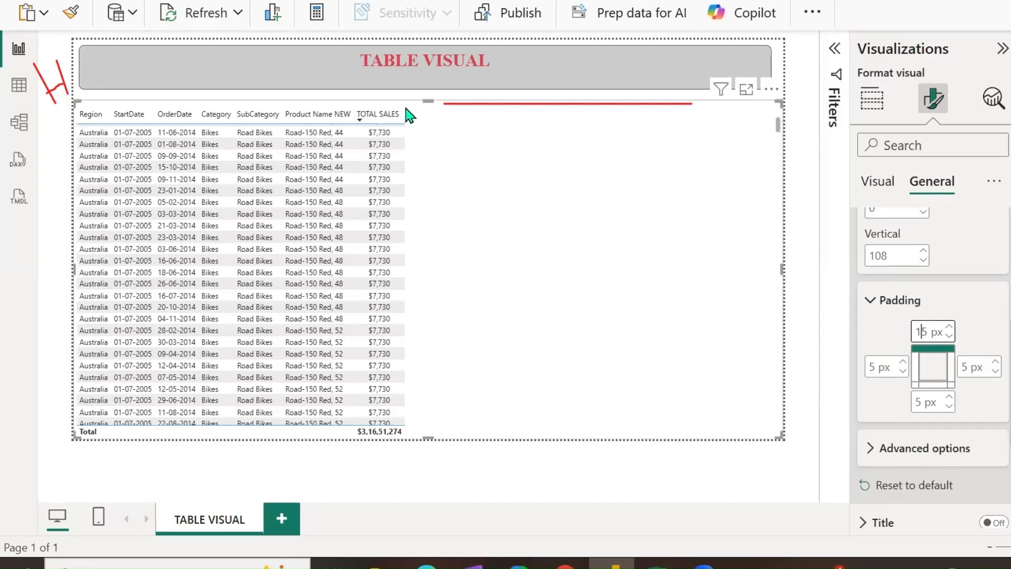
Step: Set the table visual's left, bottom and right padding to 15 px each
{"action": "left_click", "coordinate": [872, 368]}
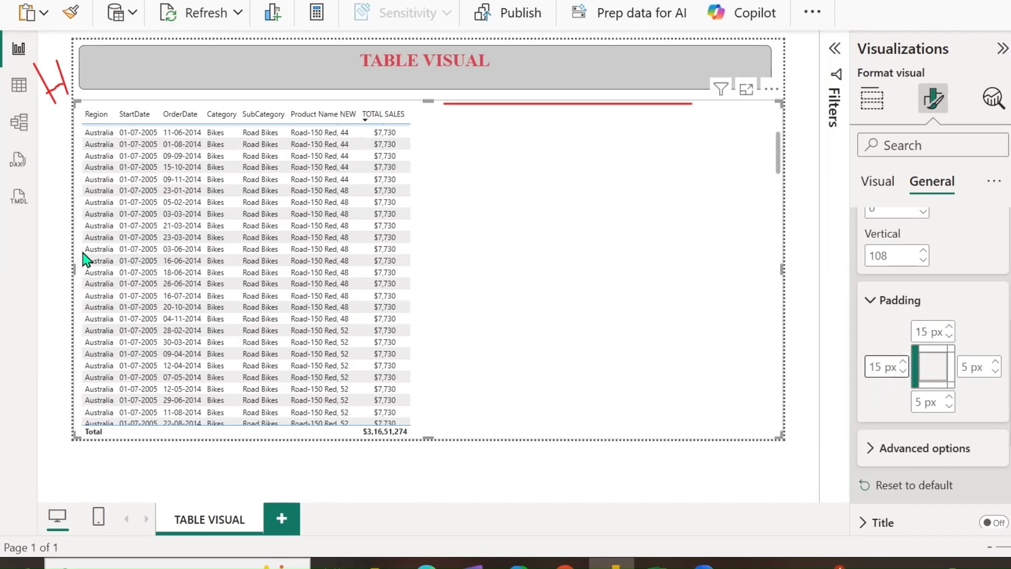
{"action": "left_click", "coordinate": [920, 403]}
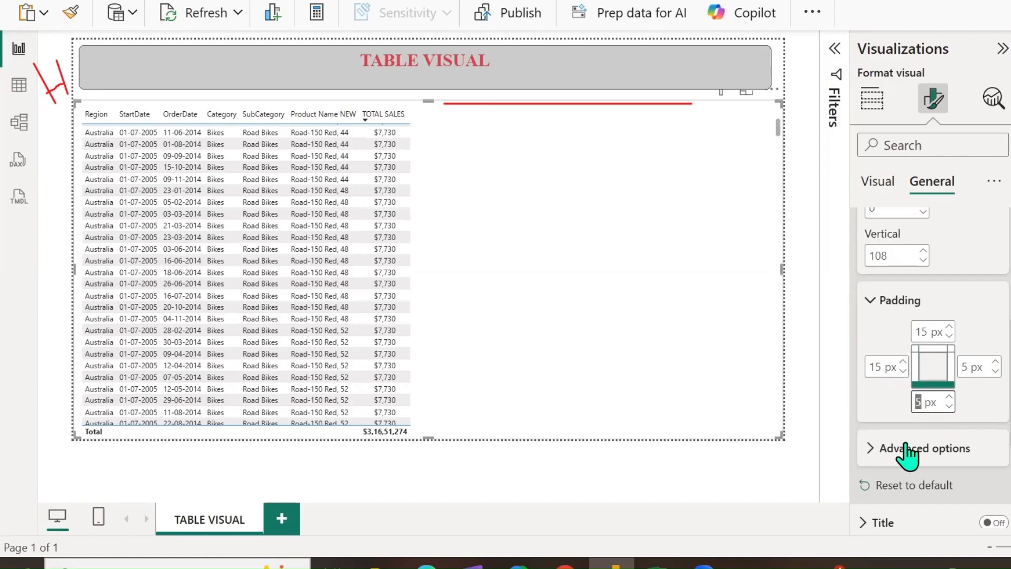
{"action": "type", "text": "15"}
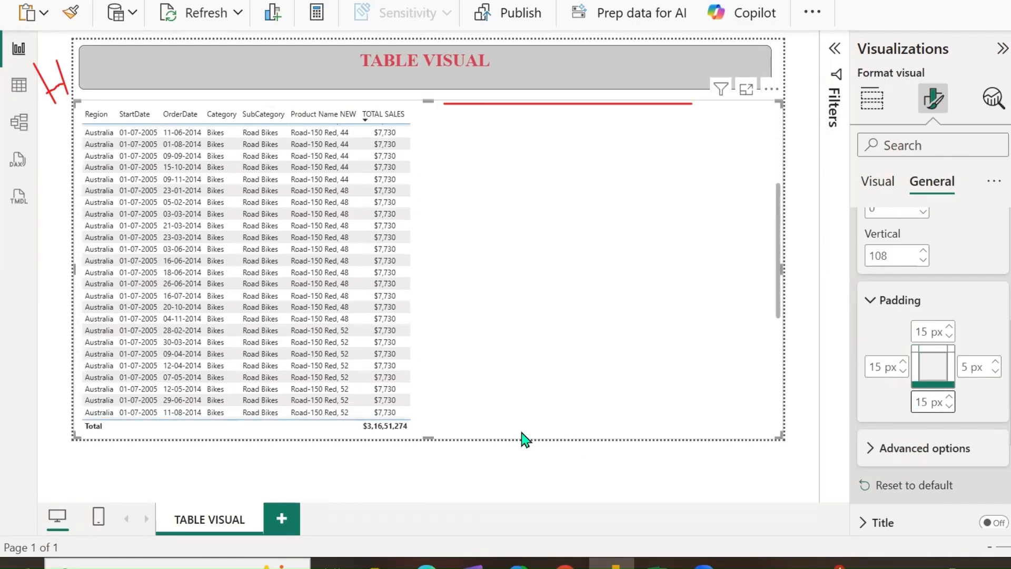
{"action": "left_click", "coordinate": [962, 367]}
{"action": "type", "text": "15"}
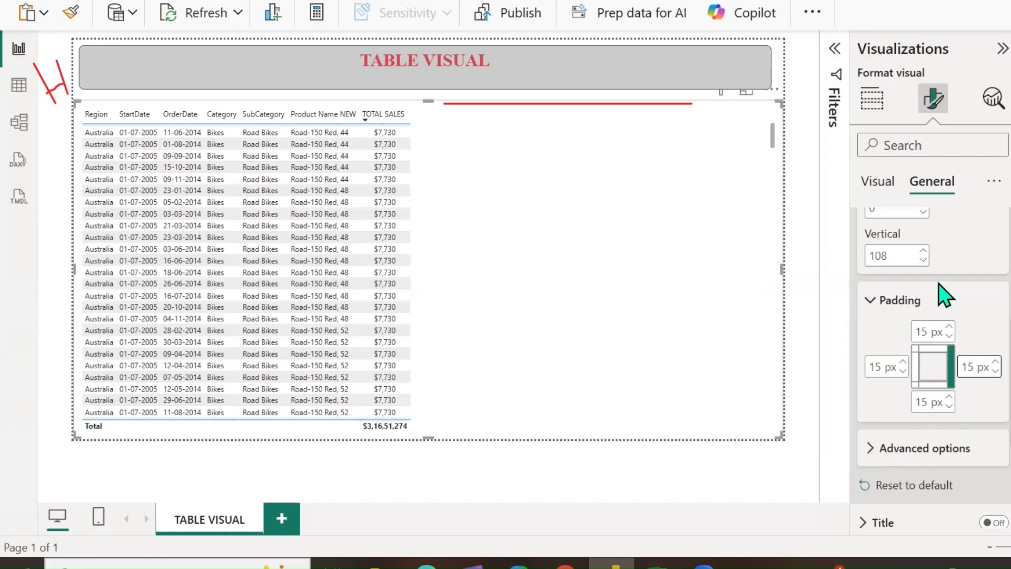
Step: Turn the table's Maintain layer order option on and back off in its advanced options
{"action": "left_click", "coordinate": [877, 300]}
{"action": "left_click", "coordinate": [868, 347]}
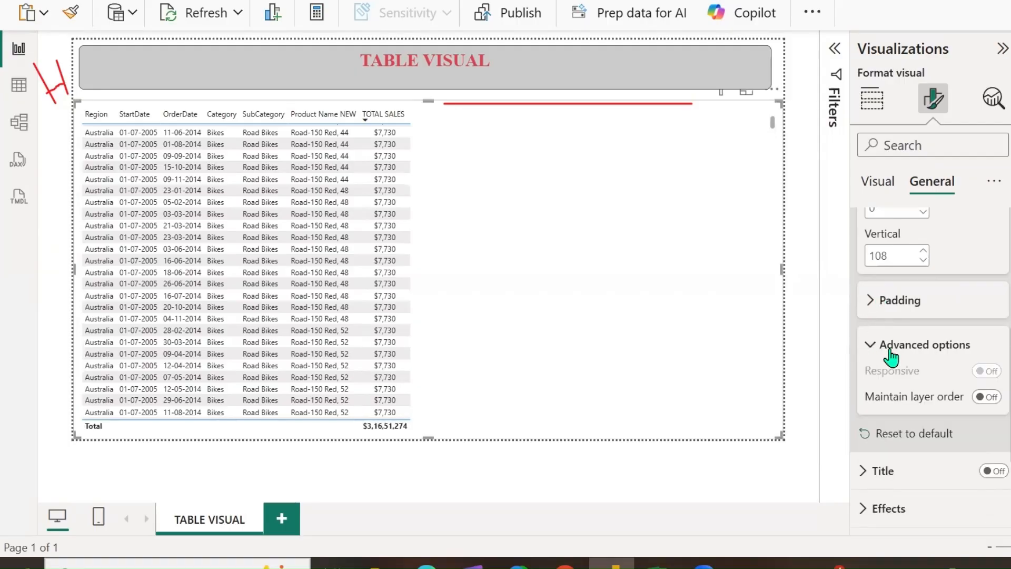
{"action": "left_click", "coordinate": [983, 398]}
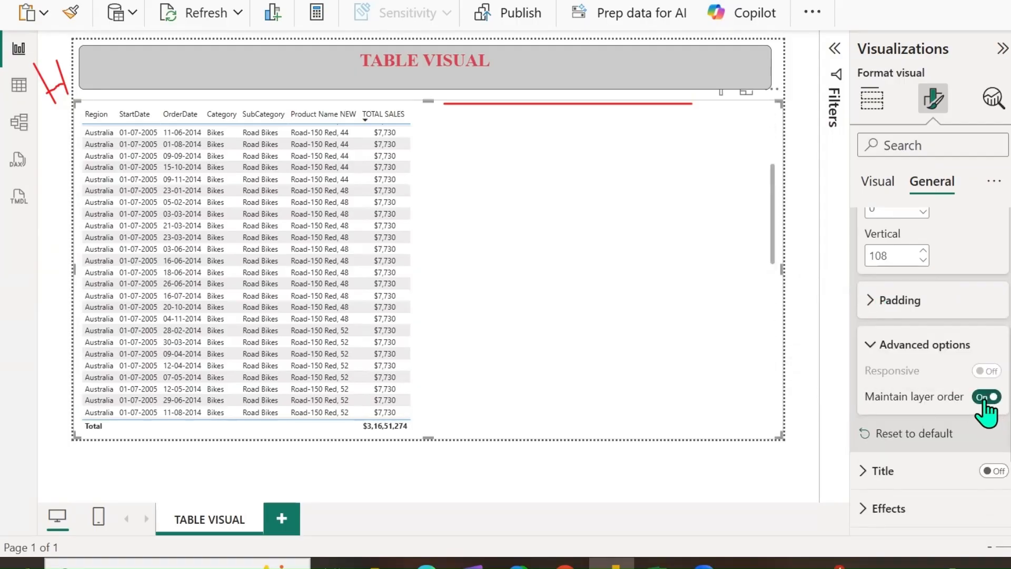
Step: Turn on the table's title and enter TOTAL SALES BY REGION as its text, with the Heading 3 level
{"action": "scroll", "coordinate": [906, 364], "scroll_direction": "down", "scroll_amount": 3}
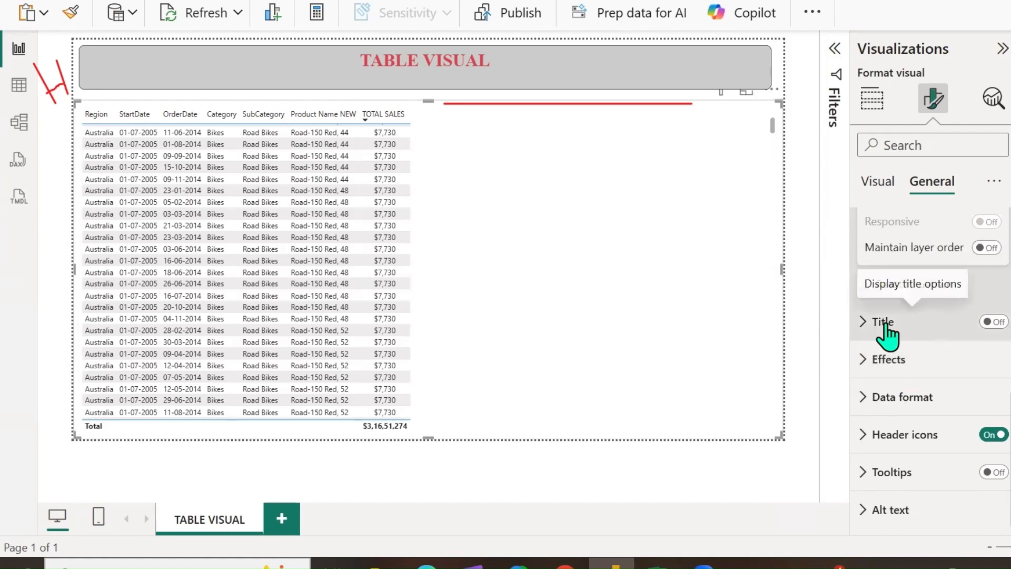
{"action": "left_click", "coordinate": [993, 323]}
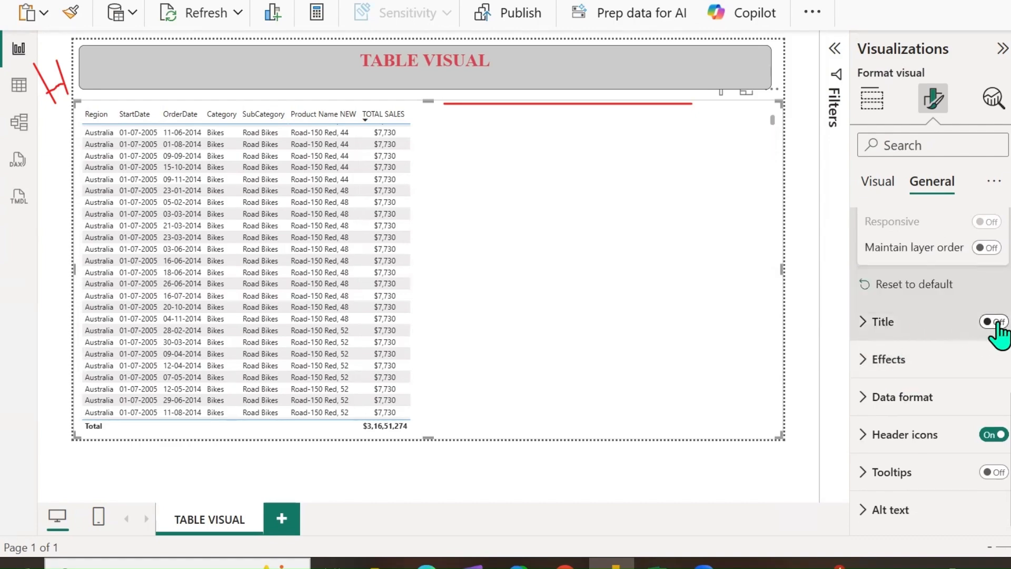
{"action": "left_click", "coordinate": [863, 322]}
{"action": "scroll", "coordinate": [869, 379], "scroll_direction": "down", "scroll_amount": 2}
{"action": "left_click", "coordinate": [903, 321]}
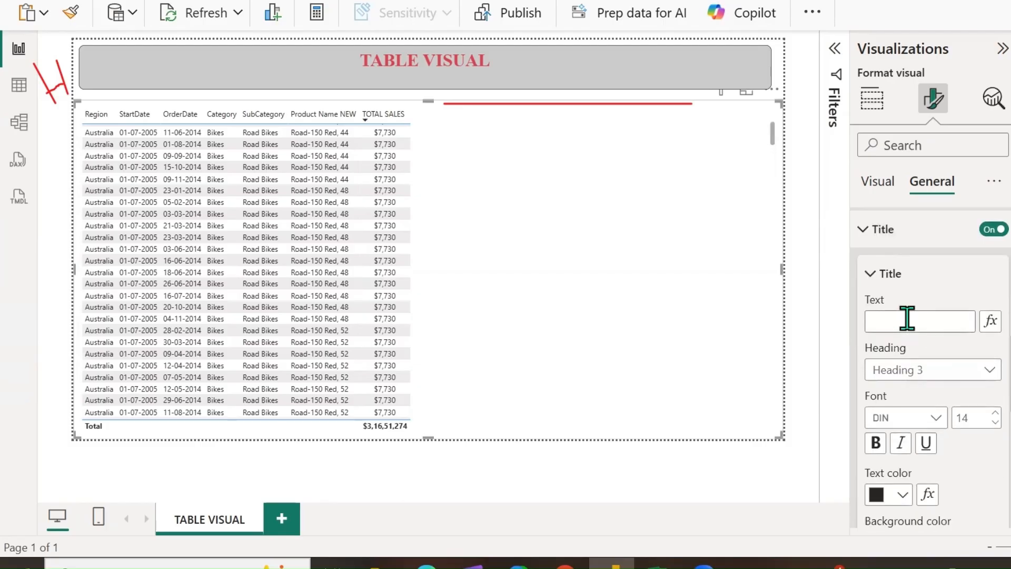
{"action": "type", "text": "TOT"}
{"action": "type", "text": "AL SAL"}
{"action": "type", "text": "E"}
{"action": "type", "text": "S "}
{"action": "type", "text": "BY REGIO"}
{"action": "type", "text": "N"}
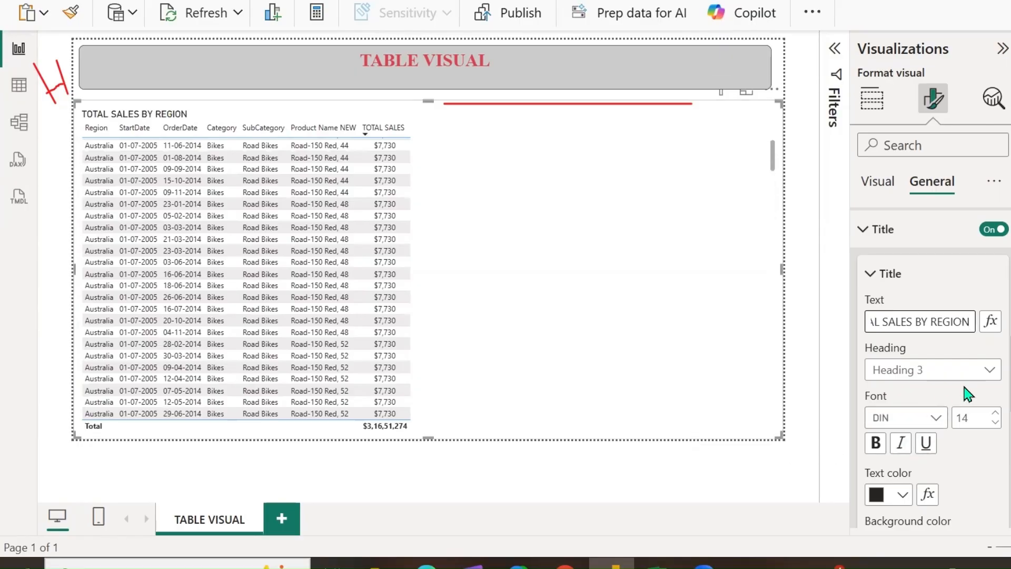
{"action": "left_click", "coordinate": [982, 370]}
{"action": "left_click", "coordinate": [919, 416]}
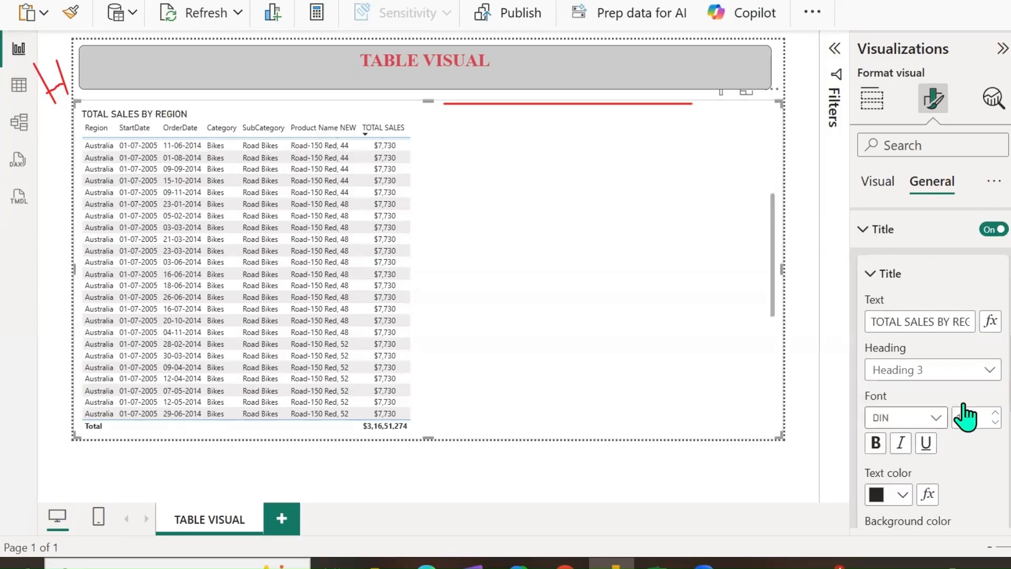
Step: Set the table title's heading level to Heading 4 and its font to bold Cambria Math, size 17
{"action": "left_click", "coordinate": [986, 370]}
{"action": "left_click", "coordinate": [925, 444]}
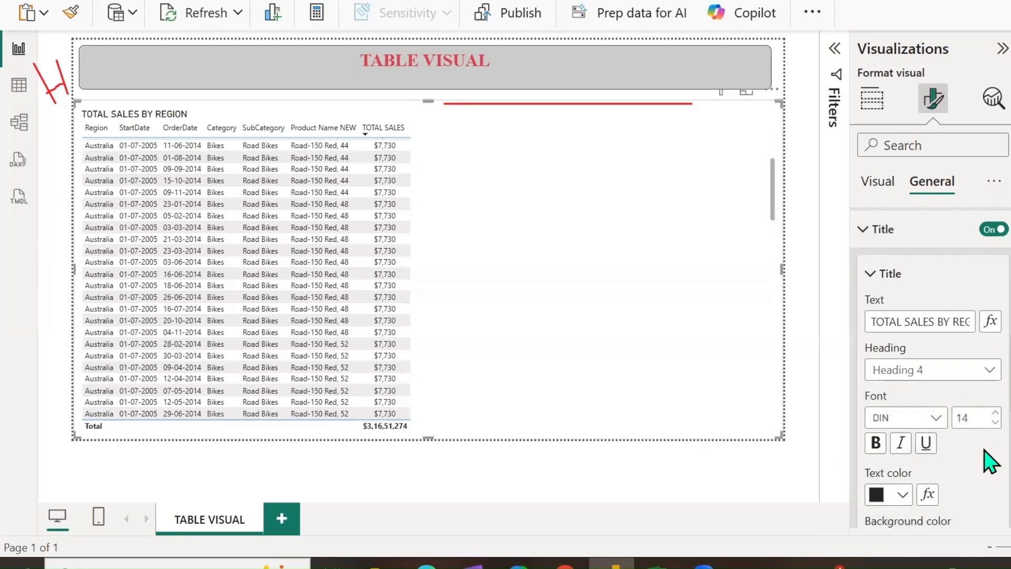
{"action": "scroll", "coordinate": [948, 402], "scroll_direction": "down", "scroll_amount": 2}
{"action": "left_click", "coordinate": [936, 327]}
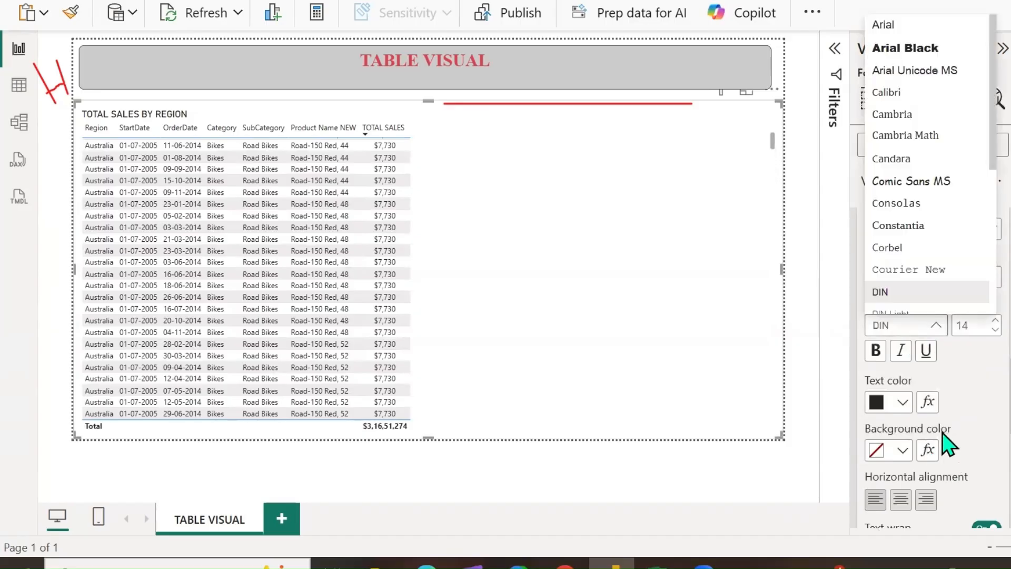
{"action": "left_click", "coordinate": [915, 138]}
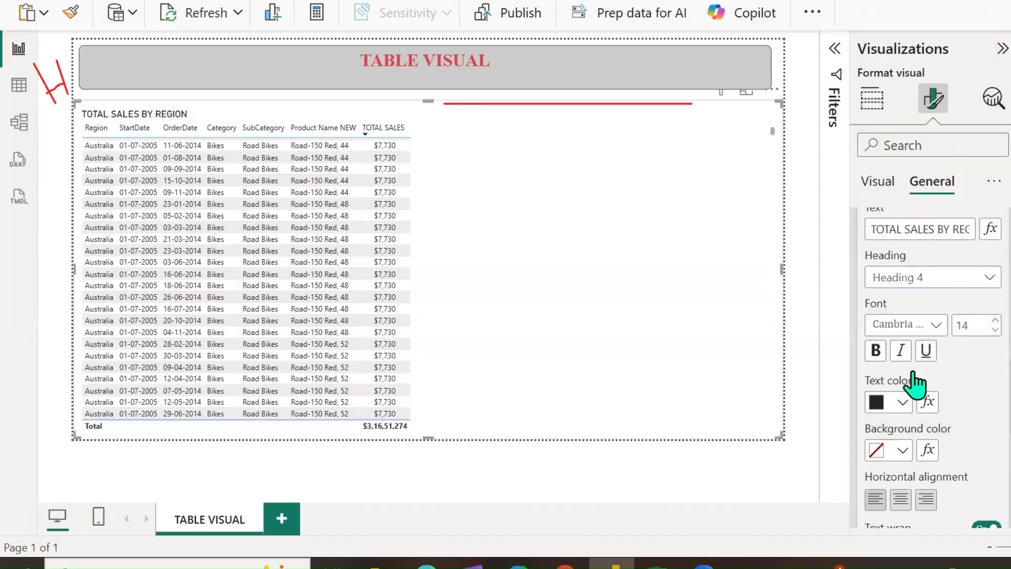
{"action": "triple_click", "coordinate": [995, 320]}
{"action": "left_click", "coordinate": [872, 351]}
Step: Color the title text light pink and center it horizontally, trying right and left alignment as well
{"action": "scroll", "coordinate": [977, 445], "scroll_direction": "down", "scroll_amount": 2}
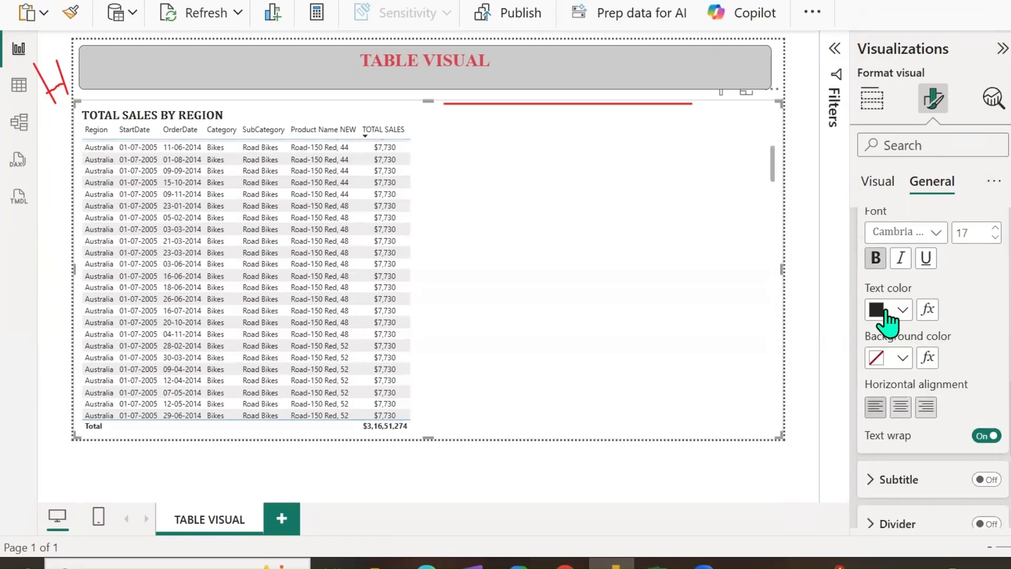
{"action": "left_click", "coordinate": [902, 311]}
{"action": "left_click", "coordinate": [886, 230]}
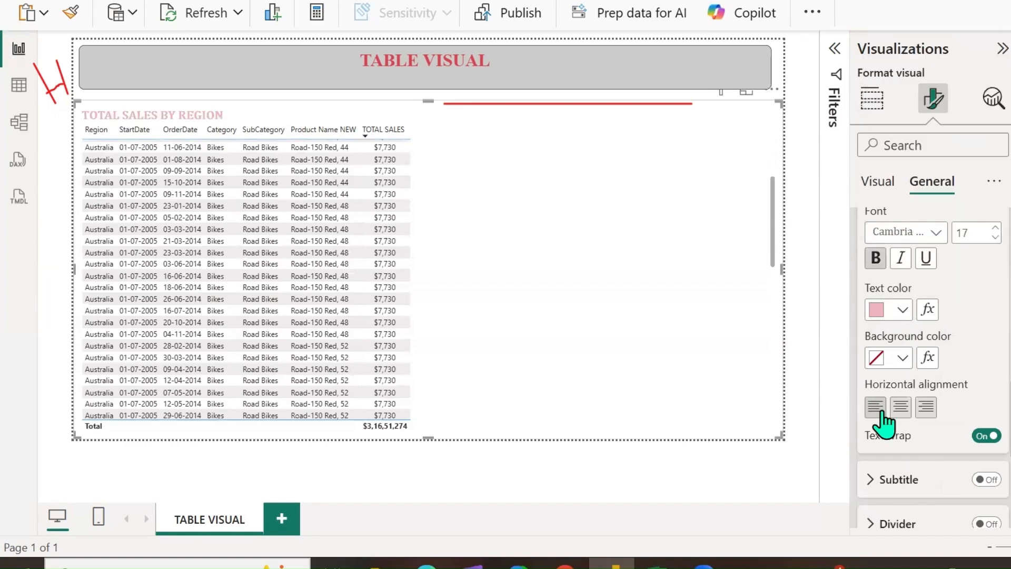
{"action": "left_click", "coordinate": [900, 409]}
{"action": "left_click", "coordinate": [924, 410]}
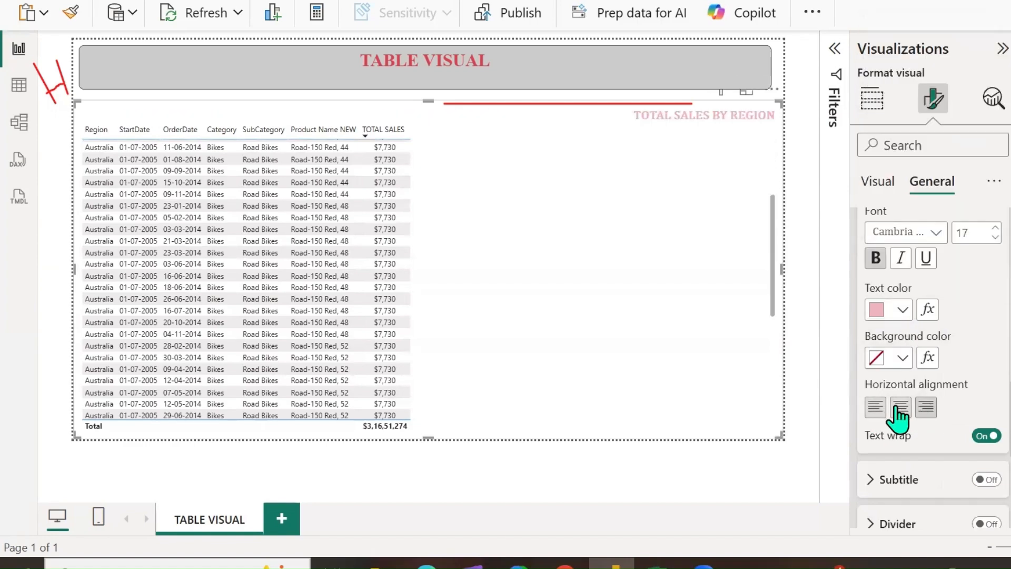
{"action": "left_click", "coordinate": [876, 408]}
{"action": "left_click", "coordinate": [901, 407]}
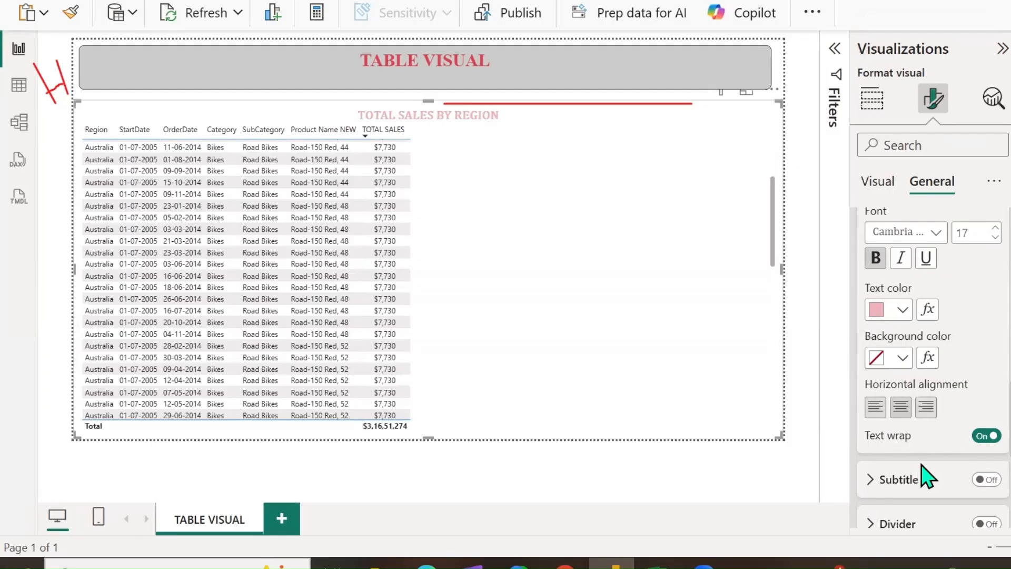
Step: Expand the subtitle settings and give the table title a light gray background color
{"action": "scroll", "coordinate": [925, 470], "scroll_direction": "down", "scroll_amount": 2}
{"action": "left_click", "coordinate": [874, 393]}
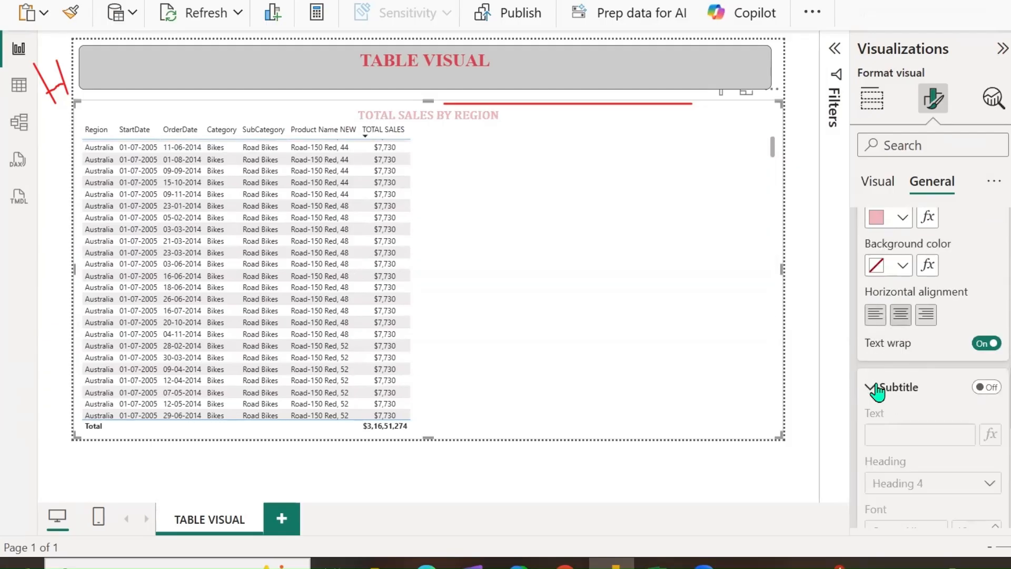
{"action": "scroll", "coordinate": [909, 412], "scroll_direction": "up", "scroll_amount": 2}
{"action": "left_click", "coordinate": [902, 358]}
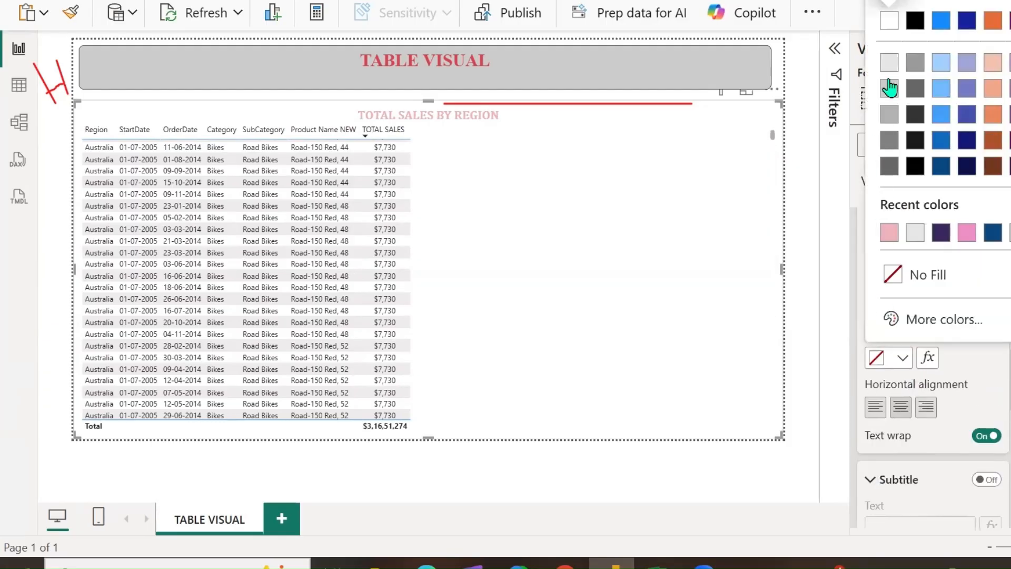
{"action": "left_click", "coordinate": [894, 61]}
Step: Turn on the table's subtitle and enter CATEGORY as its text
{"action": "scroll", "coordinate": [917, 403], "scroll_direction": "down", "scroll_amount": 2}
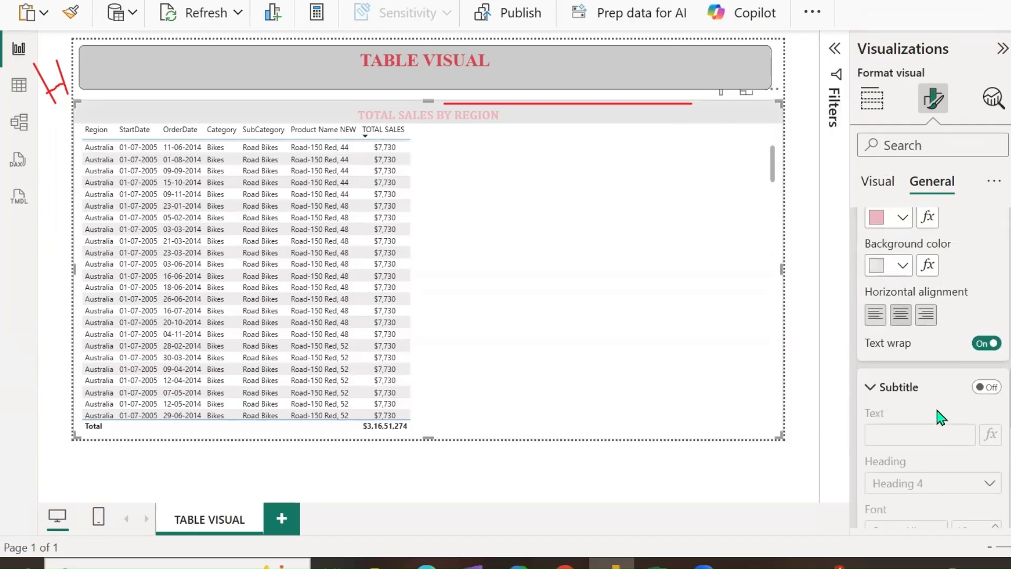
{"action": "left_click", "coordinate": [990, 388]}
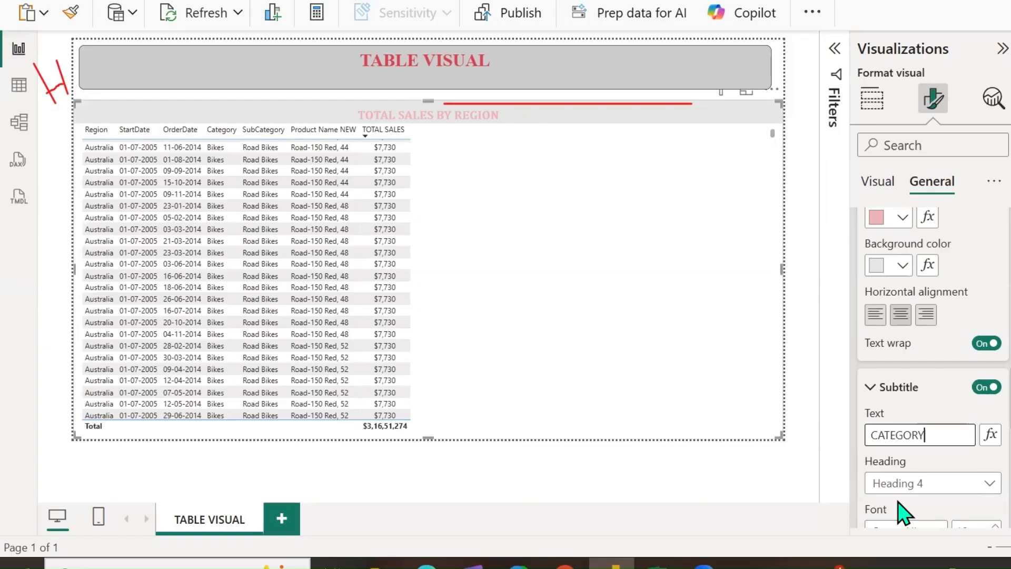
{"action": "scroll", "coordinate": [935, 516], "scroll_direction": "down", "scroll_amount": 4}
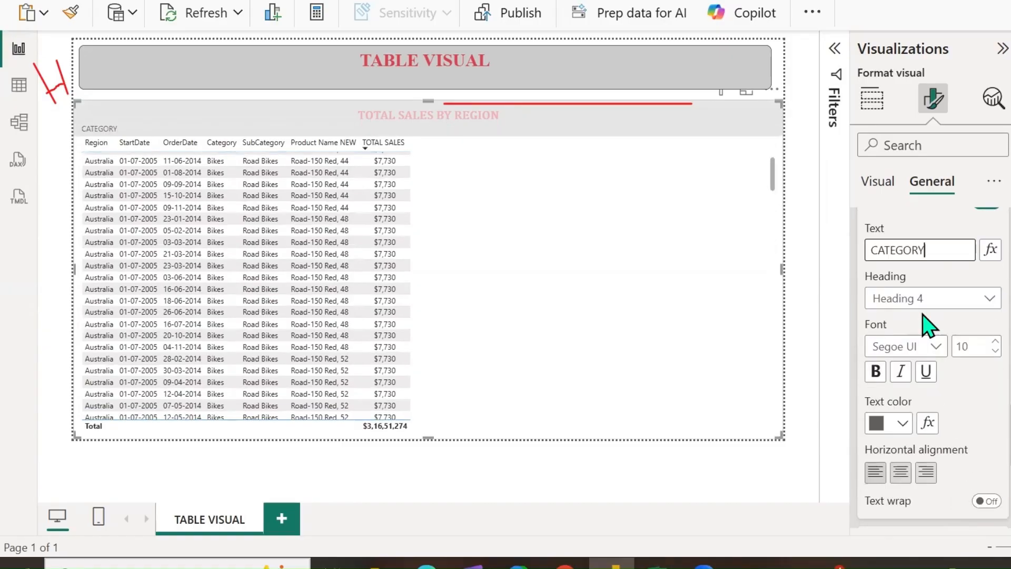
Step: Format the subtitle in a bold Segoe UI font at size 12 and center it horizontally
{"action": "left_click", "coordinate": [928, 347]}
{"action": "left_click", "coordinate": [864, 251]}
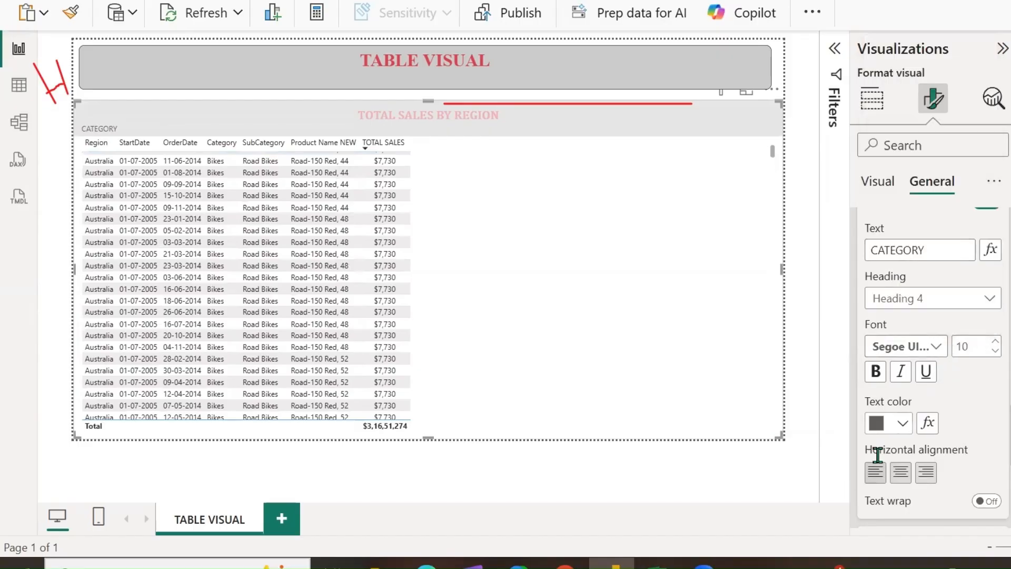
{"action": "double_click", "coordinate": [995, 341]}
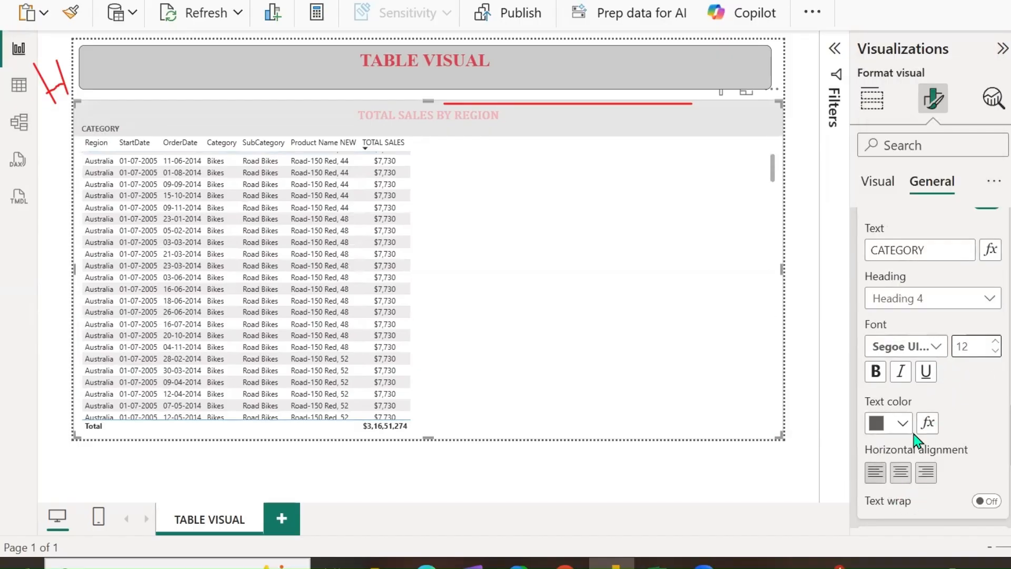
{"action": "left_click", "coordinate": [900, 472]}
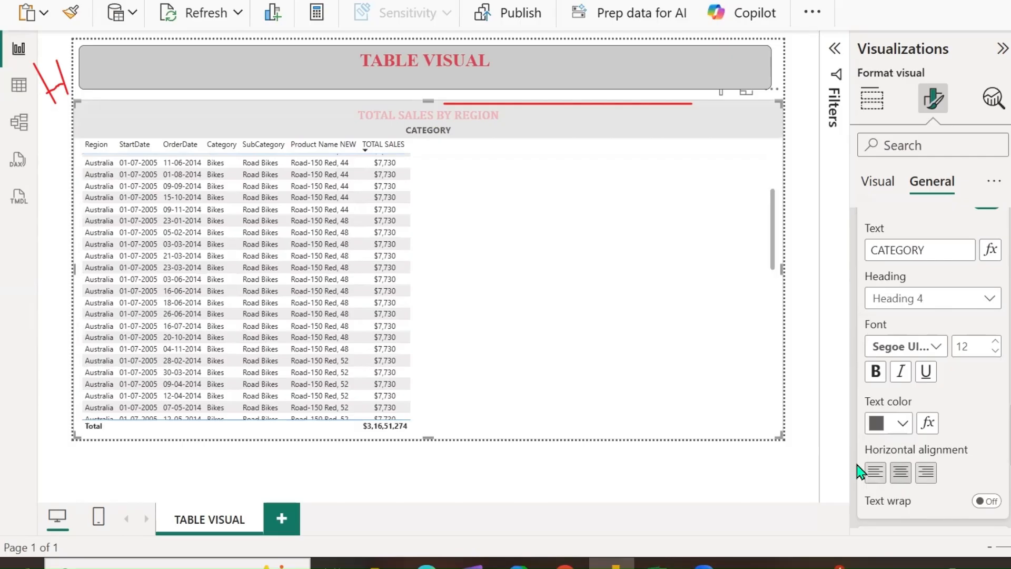
Step: Collapse the title and subtitle settings, and turn on the divider beneath them with its options expanded
{"action": "scroll", "coordinate": [930, 456], "scroll_direction": "up", "scroll_amount": 8}
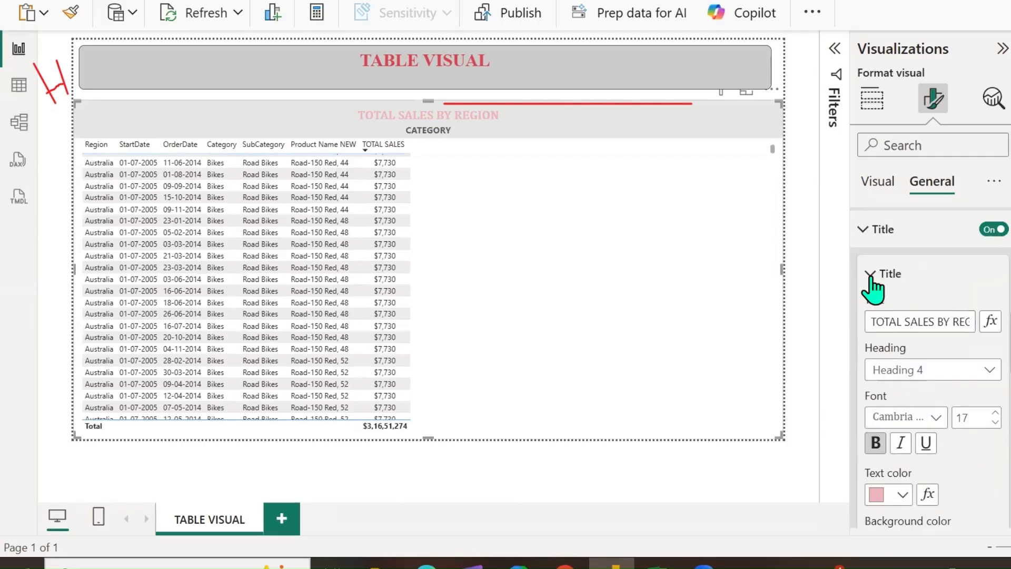
{"action": "left_click", "coordinate": [869, 275]}
{"action": "left_click", "coordinate": [870, 318]}
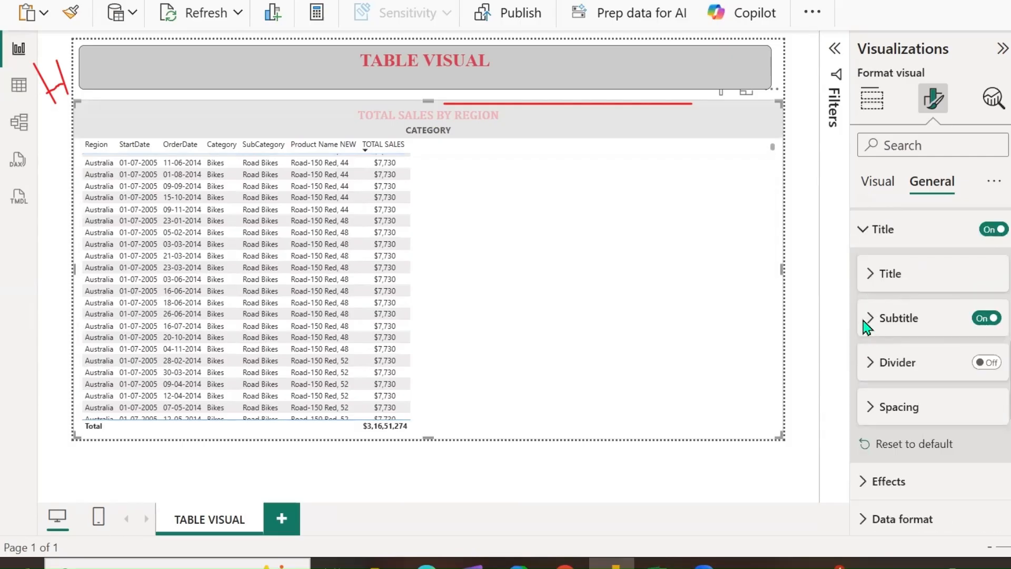
{"action": "left_click", "coordinate": [983, 366]}
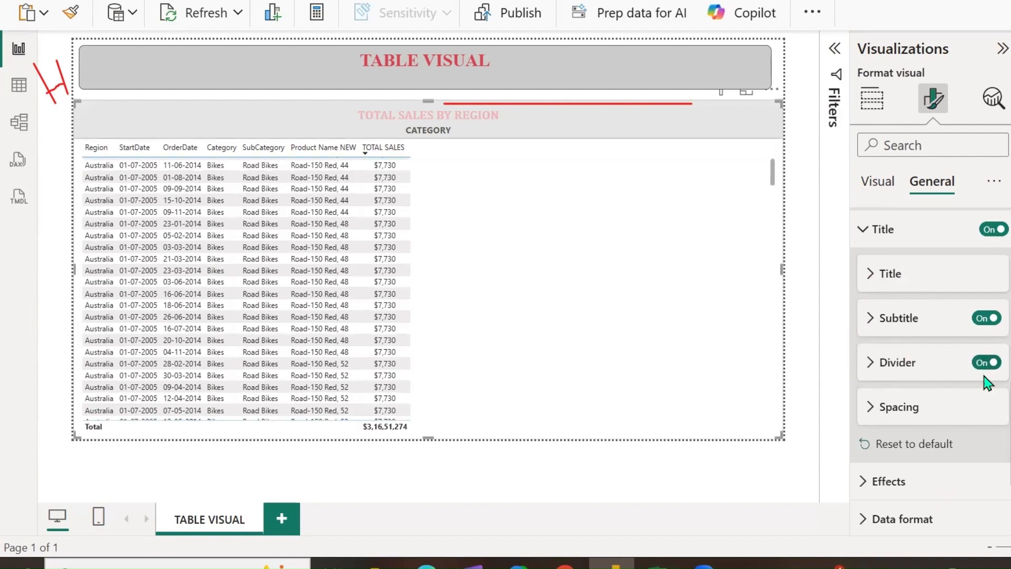
{"action": "left_click", "coordinate": [871, 376]}
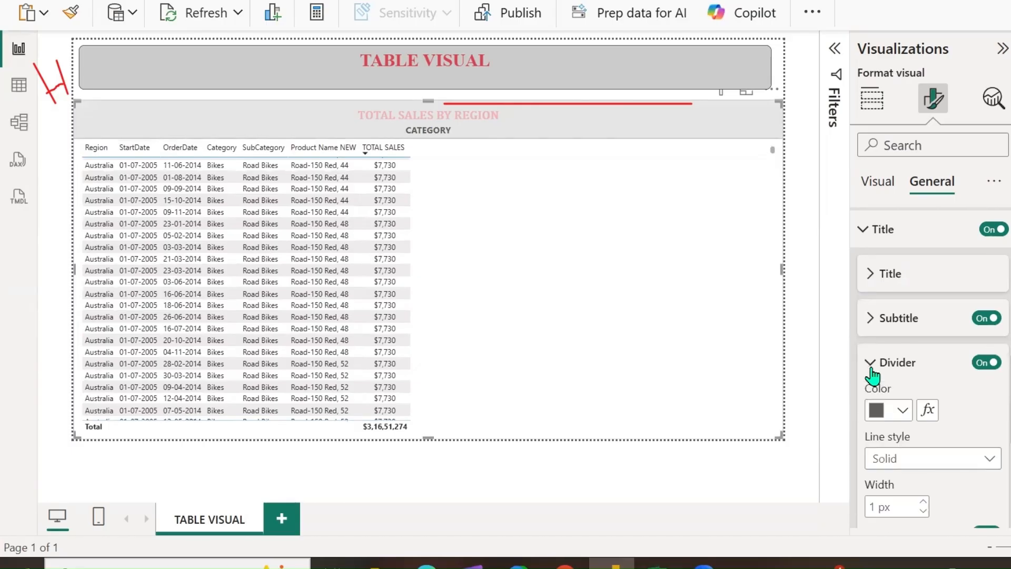
Step: Set the divider's width to 6 px and its line style to Dotted, trying Dashed first
{"action": "scroll", "coordinate": [935, 403], "scroll_direction": "down", "scroll_amount": 2}
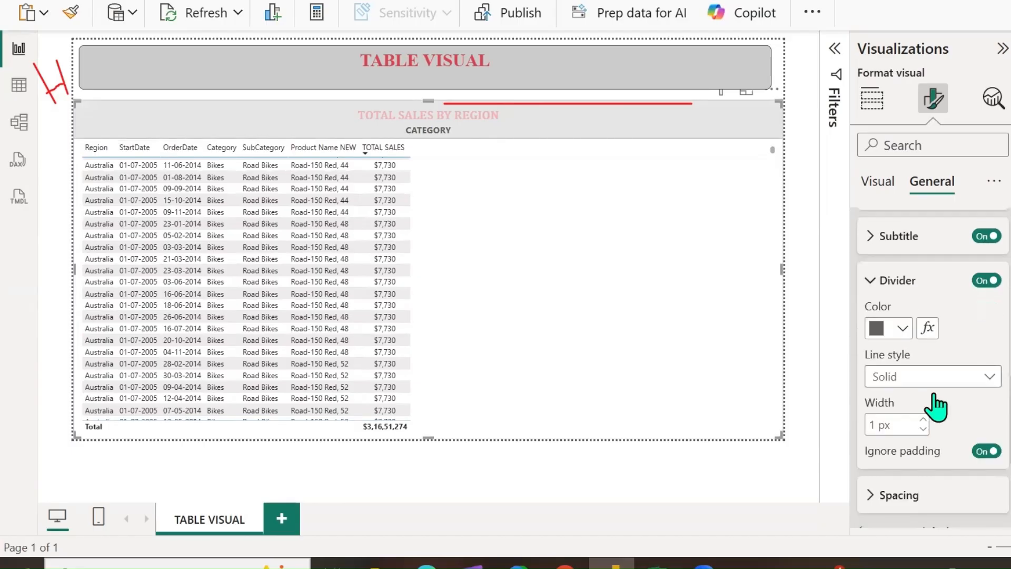
{"action": "left_click", "coordinate": [986, 368]}
{"action": "left_click", "coordinate": [900, 413]}
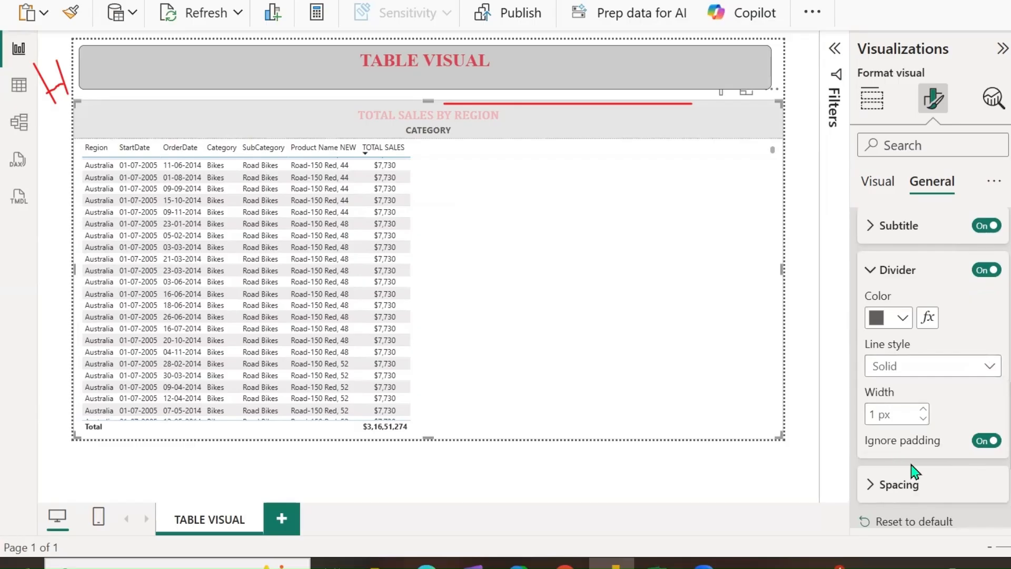
{"action": "double_click", "coordinate": [923, 409]}
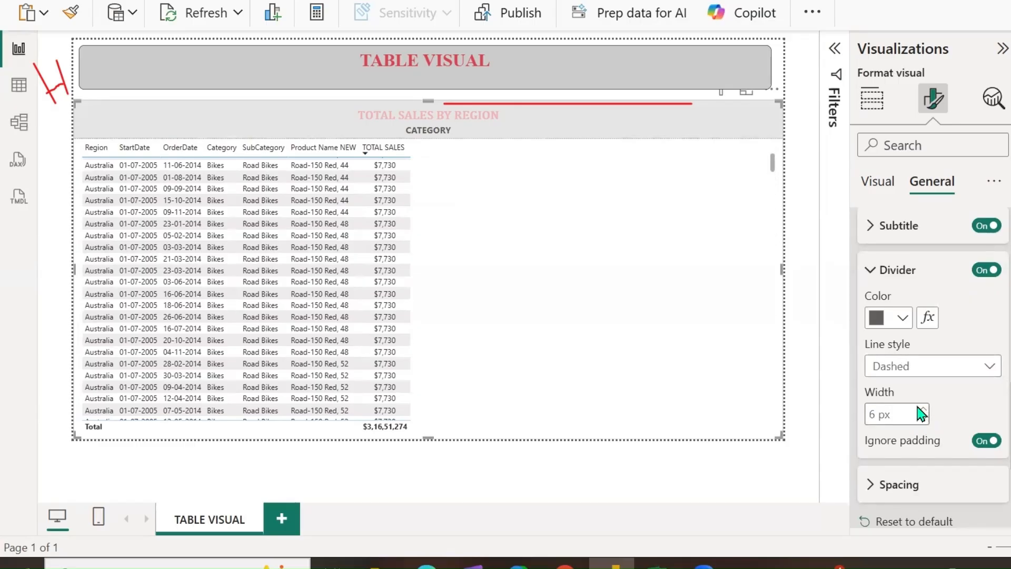
{"action": "left_click", "coordinate": [989, 367]}
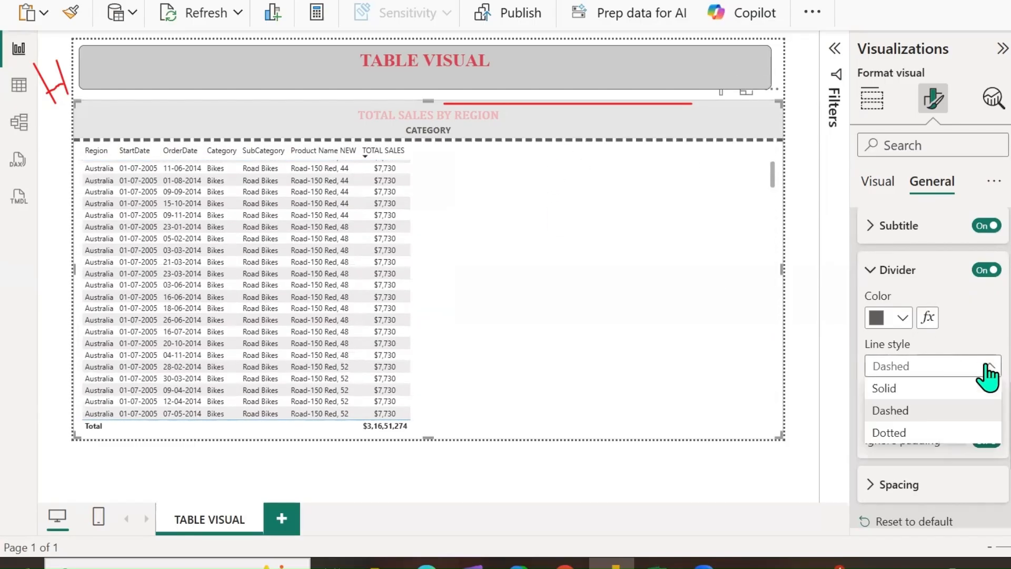
{"action": "left_click", "coordinate": [916, 432]}
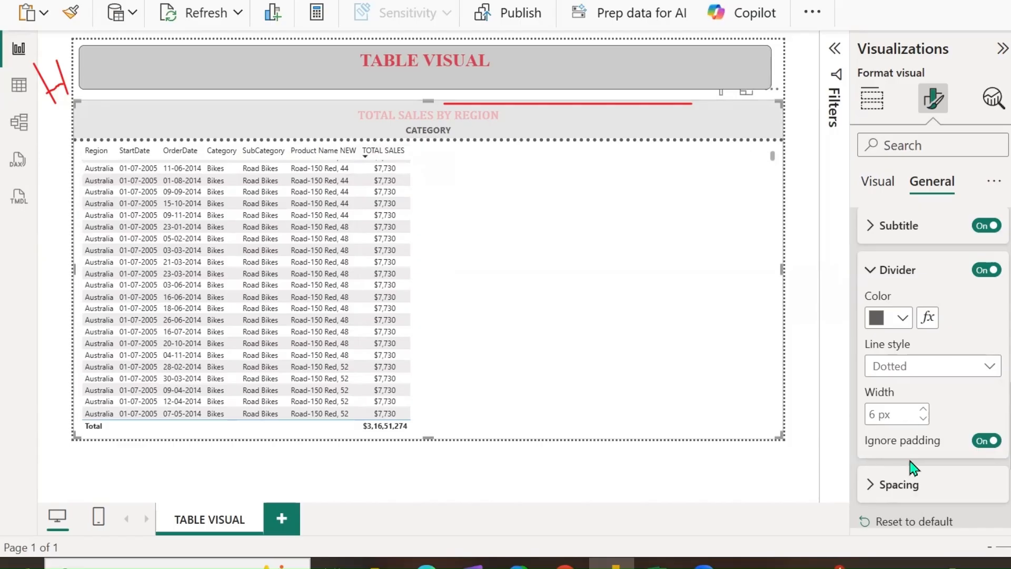
Step: Set the space below the title label to 10 px, switching Customize spacing on and back off
{"action": "scroll", "coordinate": [895, 452], "scroll_direction": "down", "scroll_amount": 3}
{"action": "left_click", "coordinate": [874, 389]}
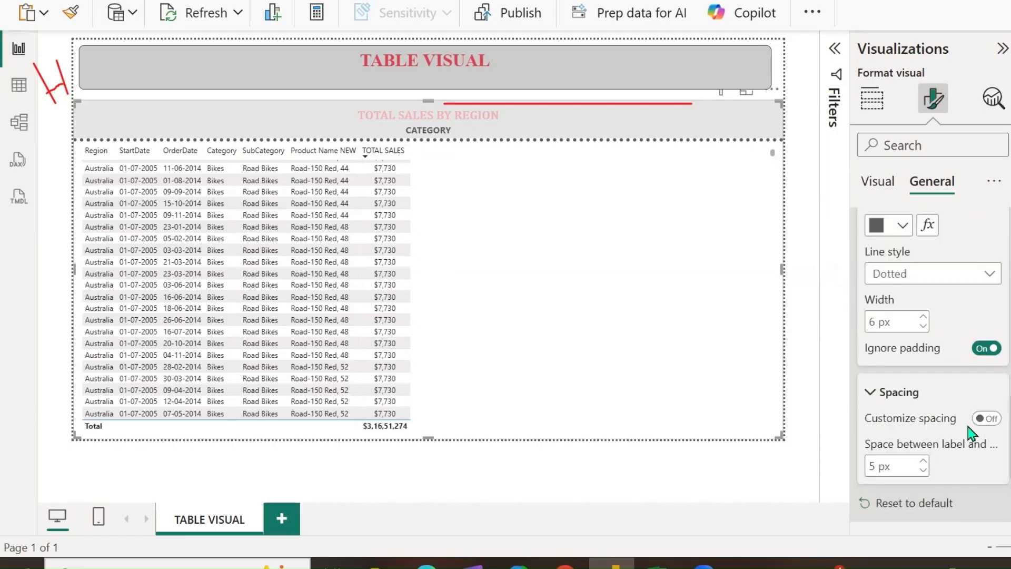
{"action": "scroll", "coordinate": [958, 432], "scroll_direction": "down", "scroll_amount": 4}
{"action": "scroll", "coordinate": [954, 431], "scroll_direction": "up", "scroll_amount": 2}
{"action": "left_click", "coordinate": [985, 329]}
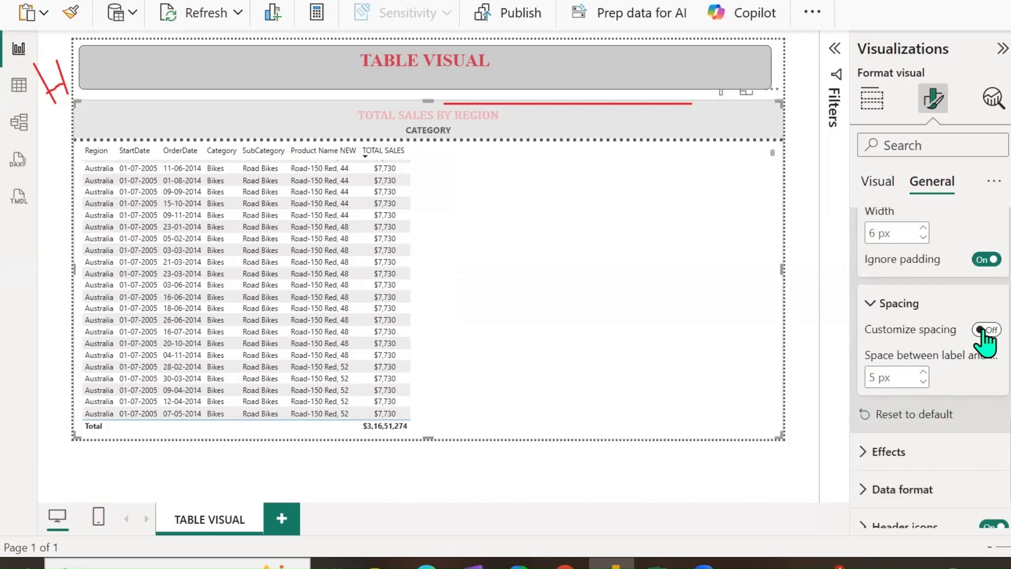
{"action": "left_click", "coordinate": [985, 329]}
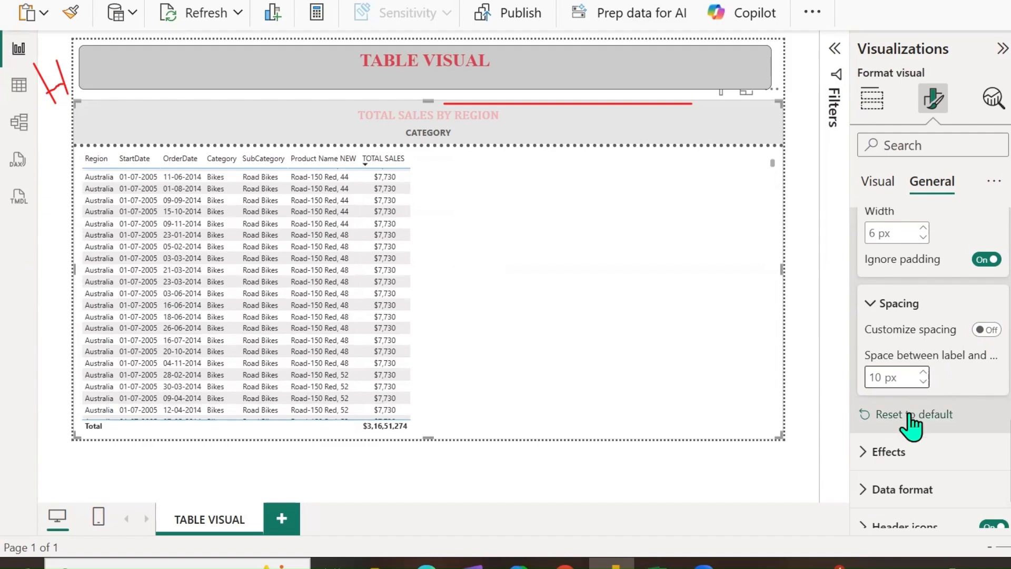
Step: Reset all title settings of the table to default and collapse the Title and Advanced options sections
{"action": "left_click", "coordinate": [914, 415]}
{"action": "scroll", "coordinate": [929, 429], "scroll_direction": "up", "scroll_amount": 3}
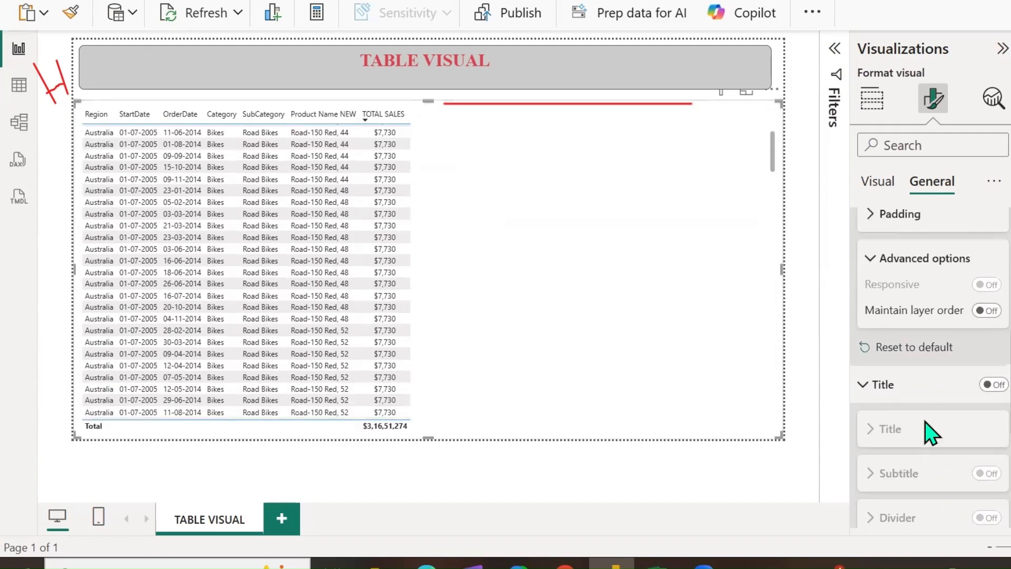
{"action": "left_click", "coordinate": [865, 385]}
{"action": "left_click", "coordinate": [870, 259]}
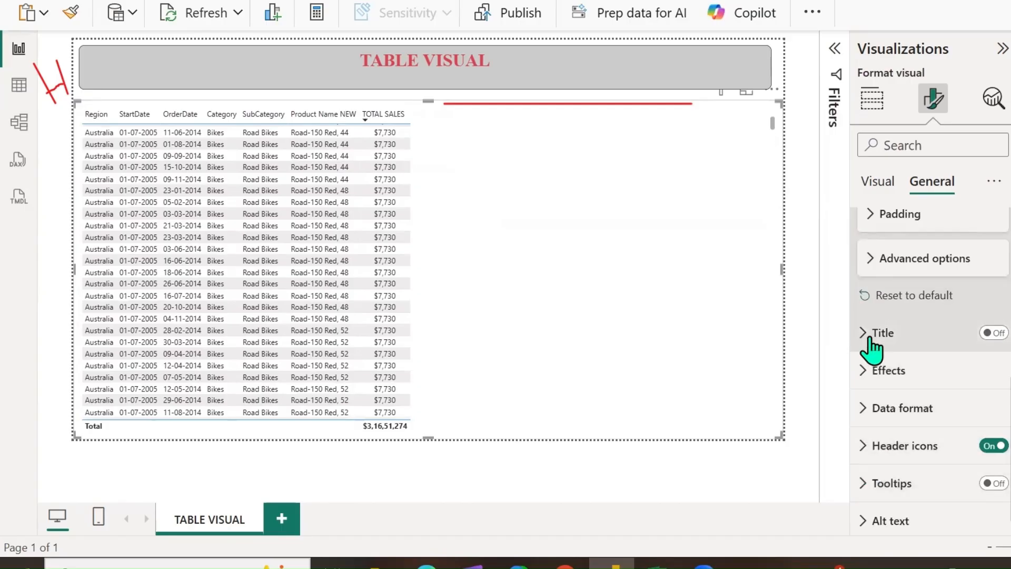
Step: Give the table visual a light yellow background in its effects, with 40% transparency
{"action": "left_click", "coordinate": [865, 375]}
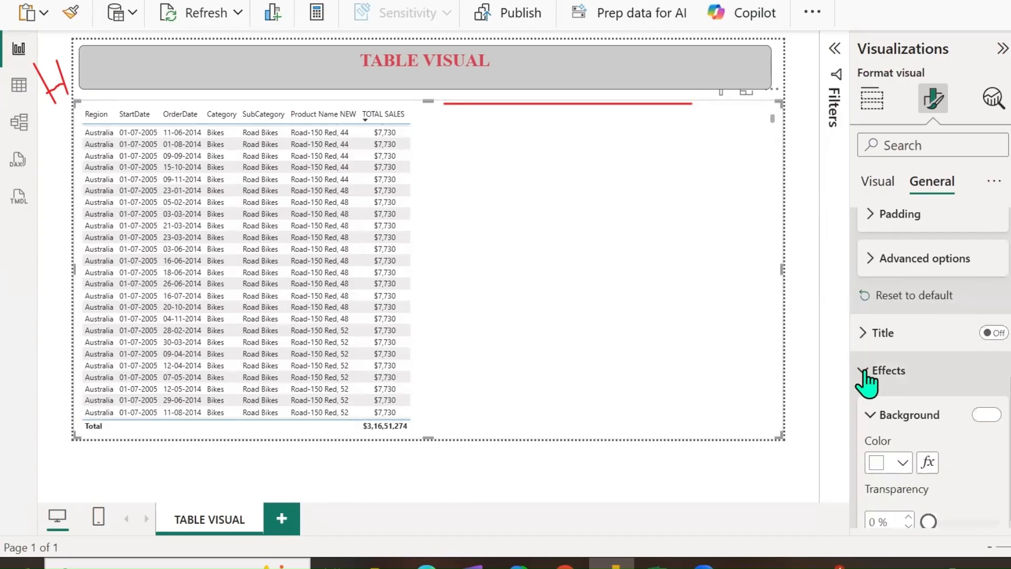
{"action": "scroll", "coordinate": [940, 388], "scroll_direction": "down", "scroll_amount": 3}
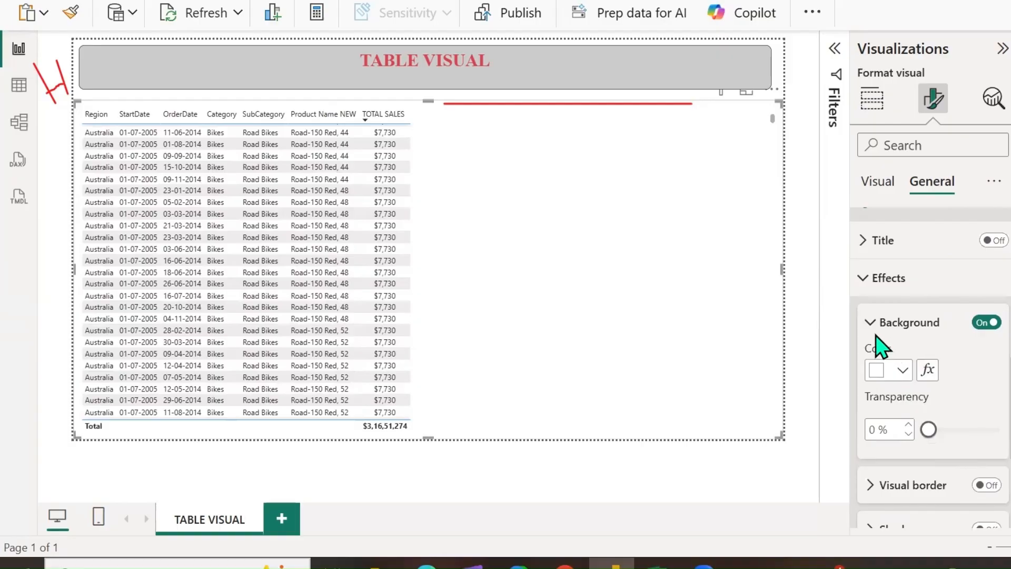
{"action": "scroll", "coordinate": [948, 414], "scroll_direction": "down", "scroll_amount": 2}
{"action": "scroll", "coordinate": [942, 414], "scroll_direction": "down", "scroll_amount": 1}
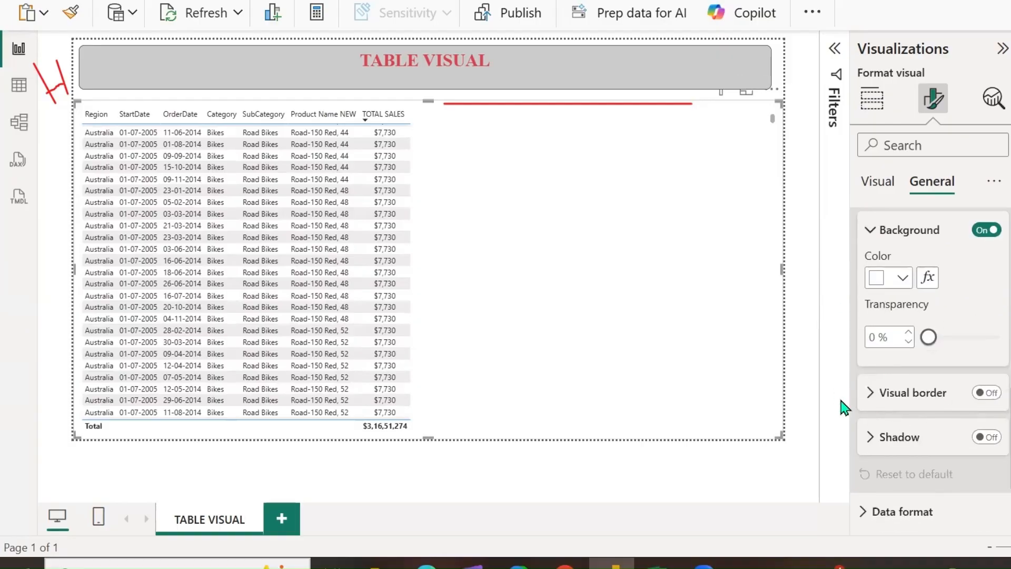
{"action": "left_click", "coordinate": [903, 278]}
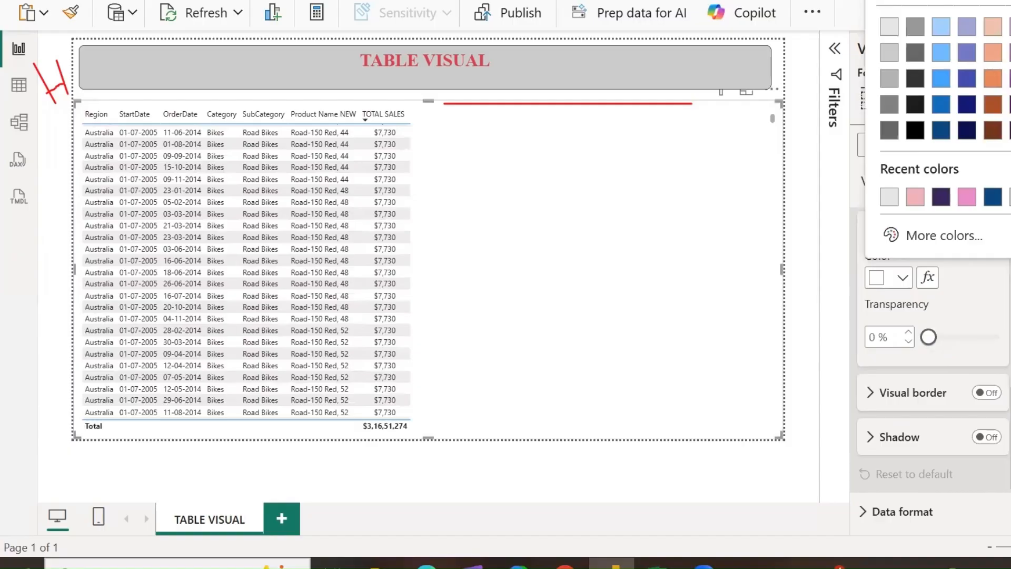
{"action": "left_click", "coordinate": [1010, 26]}
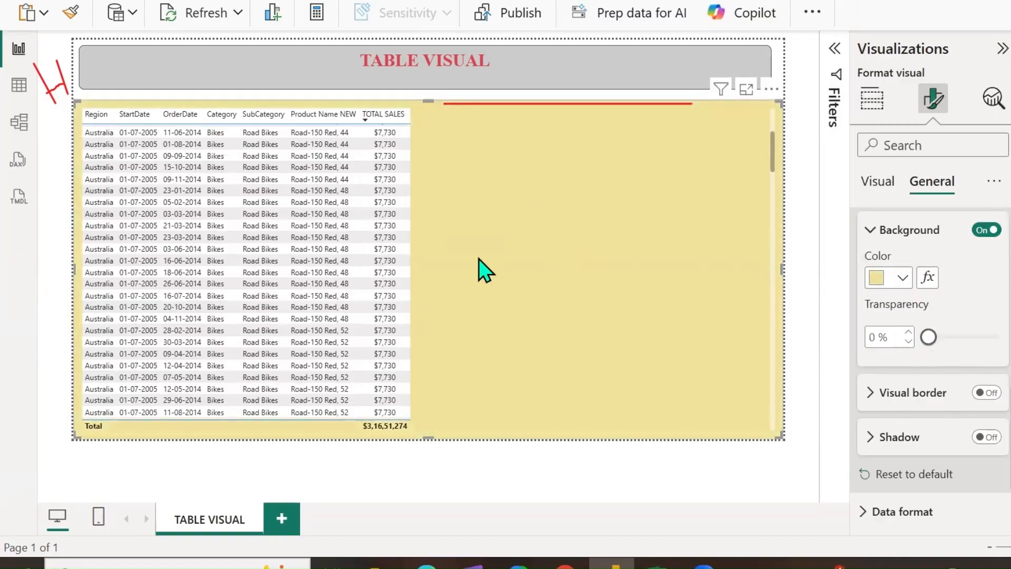
{"action": "left_click_drag", "start_coordinate": [929, 337], "coordinate": [956, 338]}
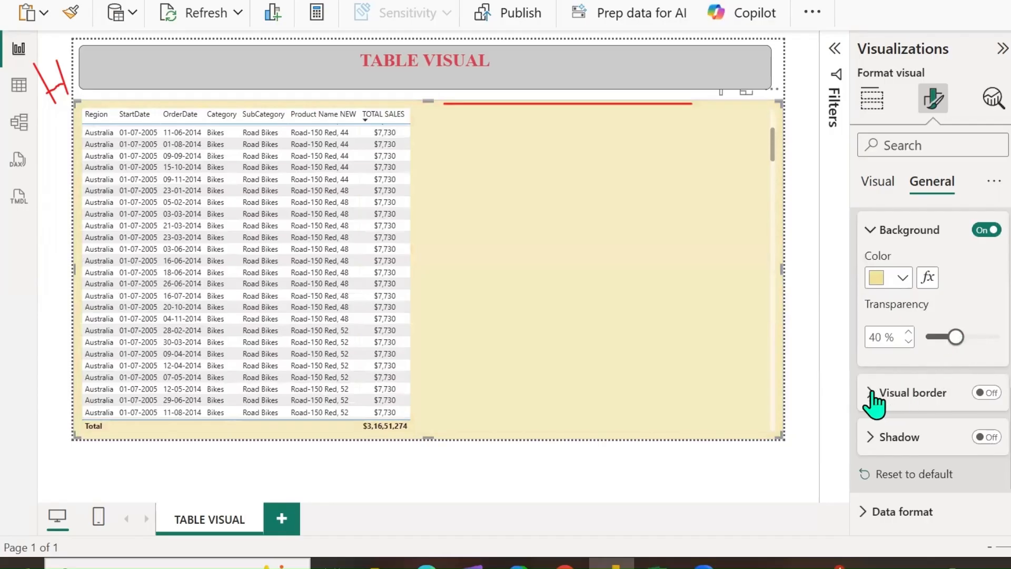
Step: Turn on the table's visual border, shrink the visual inward from its upper-right corner, and deselect it
{"action": "left_click", "coordinate": [901, 392]}
{"action": "scroll", "coordinate": [904, 374], "scroll_direction": "down", "scroll_amount": 2}
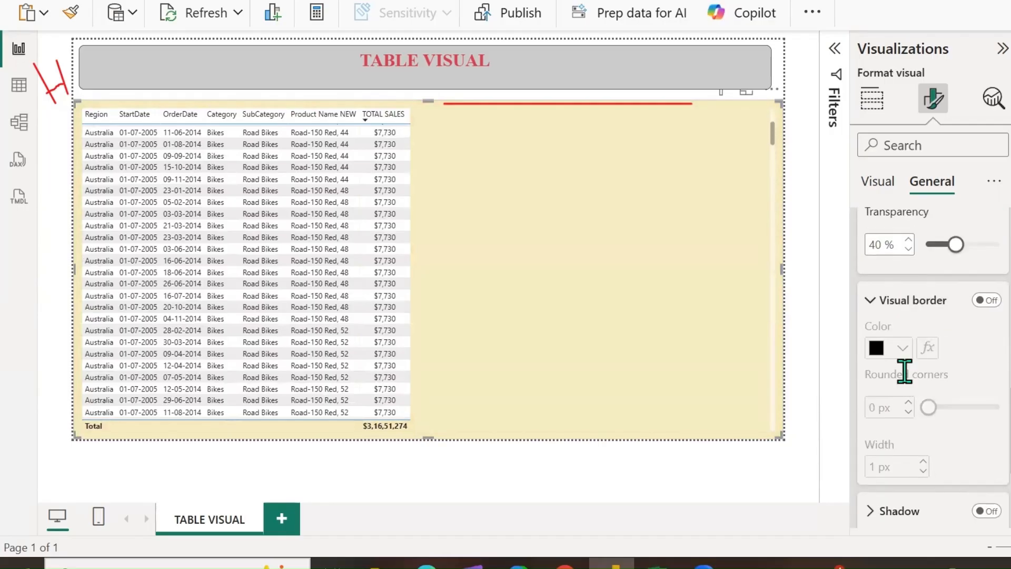
{"action": "left_click", "coordinate": [986, 300]}
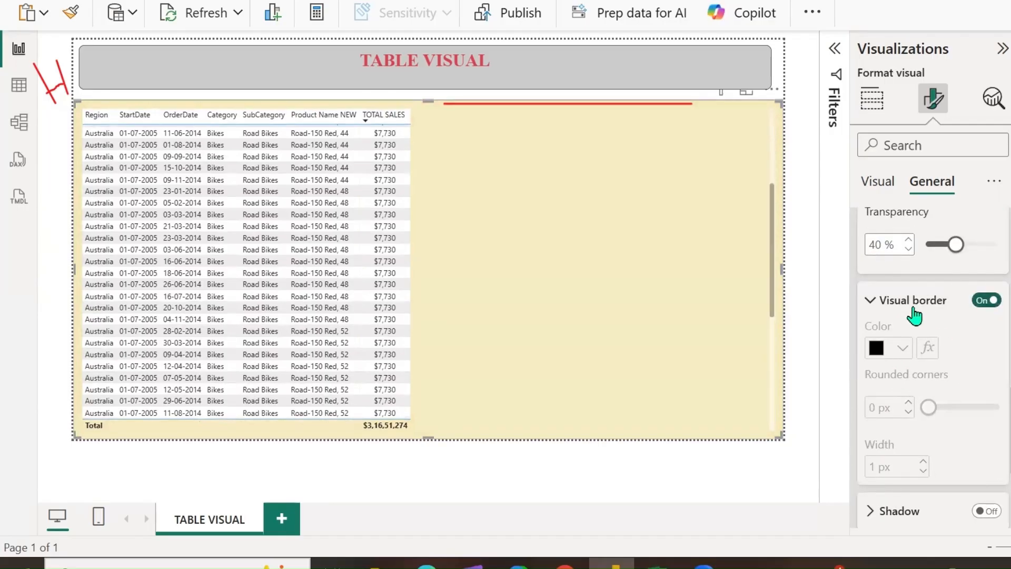
{"action": "left_click_drag", "start_coordinate": [777, 103], "coordinate": [693, 133]}
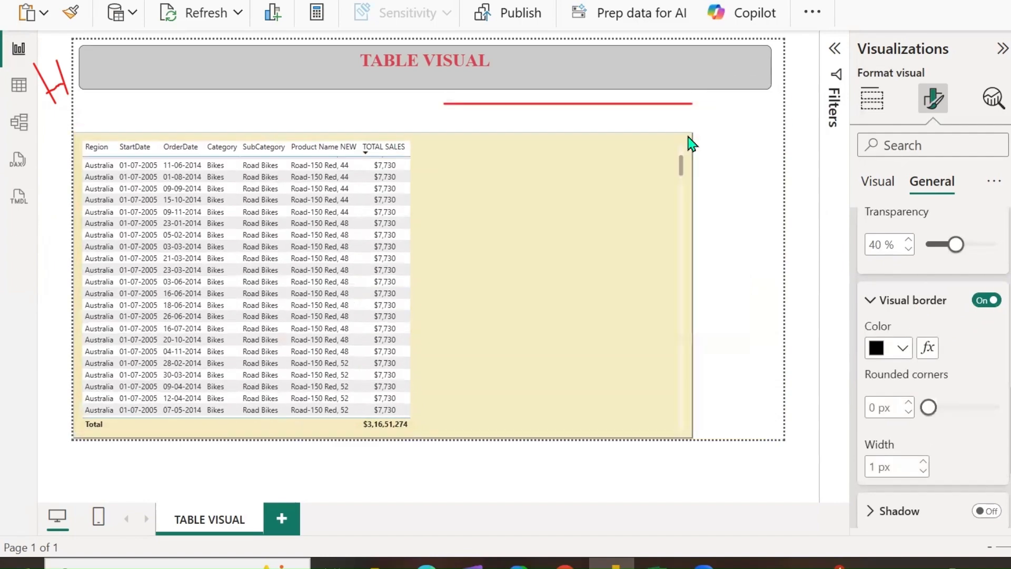
{"action": "left_click", "coordinate": [711, 172]}
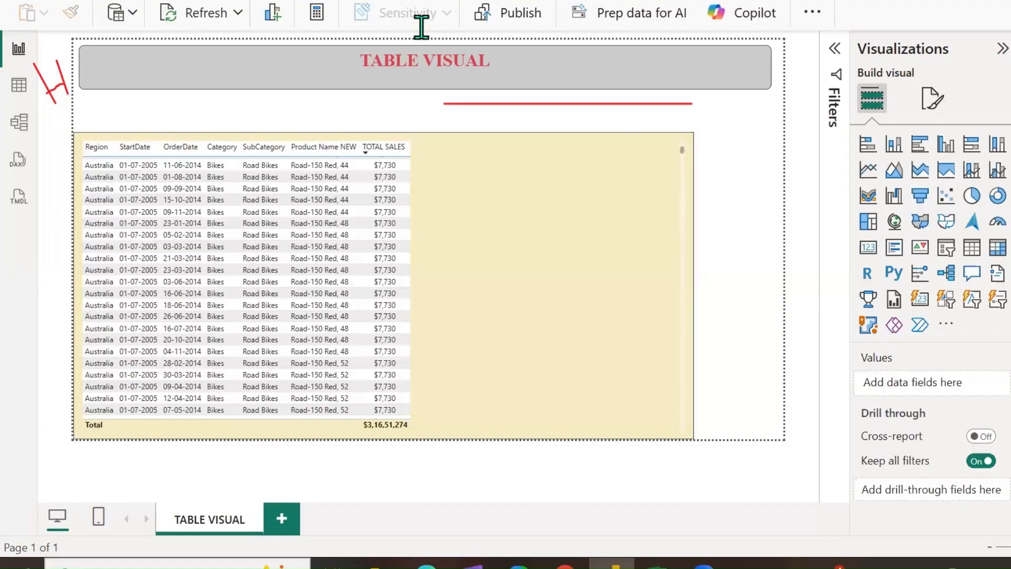
{"action": "mouse_move", "coordinate": [685, 122]}
{"action": "left_mouse_down"}
{"action": "mouse_move", "coordinate": [719, 138]}
{"action": "mouse_move", "coordinate": [681, 118]}
{"action": "left_mouse_up"}
{"action": "left_click_drag", "start_coordinate": [705, 423], "coordinate": [708, 408]}
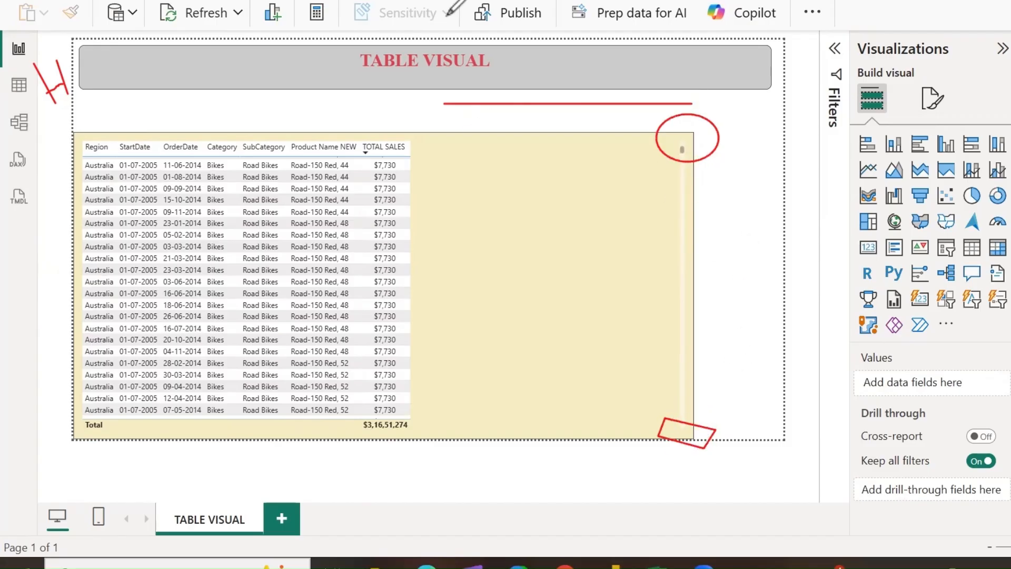
Step: Set the table's visual border to 10 px rounded corners and a width of 2 px, and deselect the visual
{"action": "left_click", "coordinate": [506, 168]}
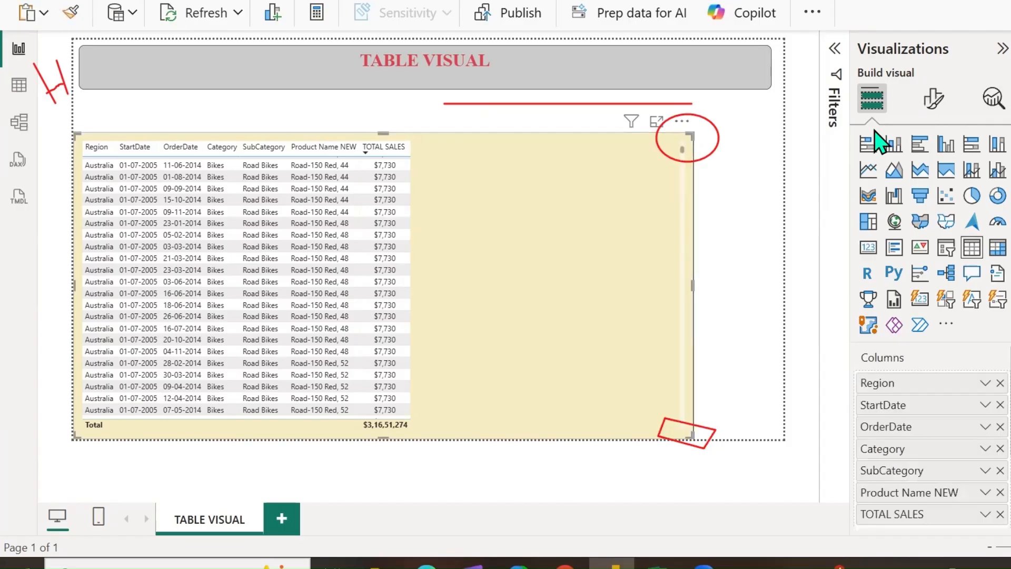
{"action": "left_click", "coordinate": [932, 98]}
{"action": "scroll", "coordinate": [943, 345], "scroll_direction": "down", "scroll_amount": 2}
{"action": "left_click", "coordinate": [931, 184]}
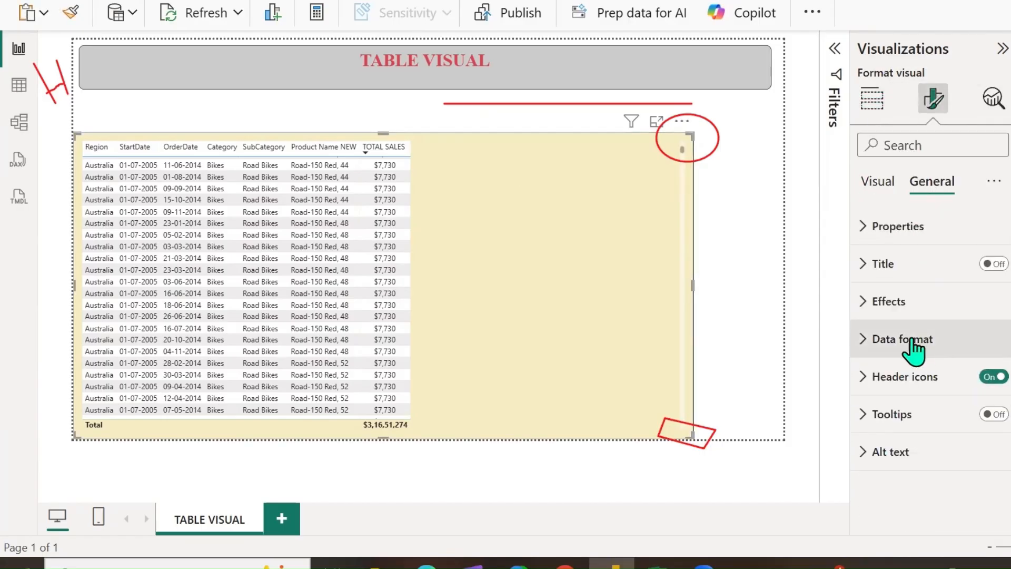
{"action": "left_click", "coordinate": [866, 301]}
{"action": "scroll", "coordinate": [916, 348], "scroll_direction": "down", "scroll_amount": 3}
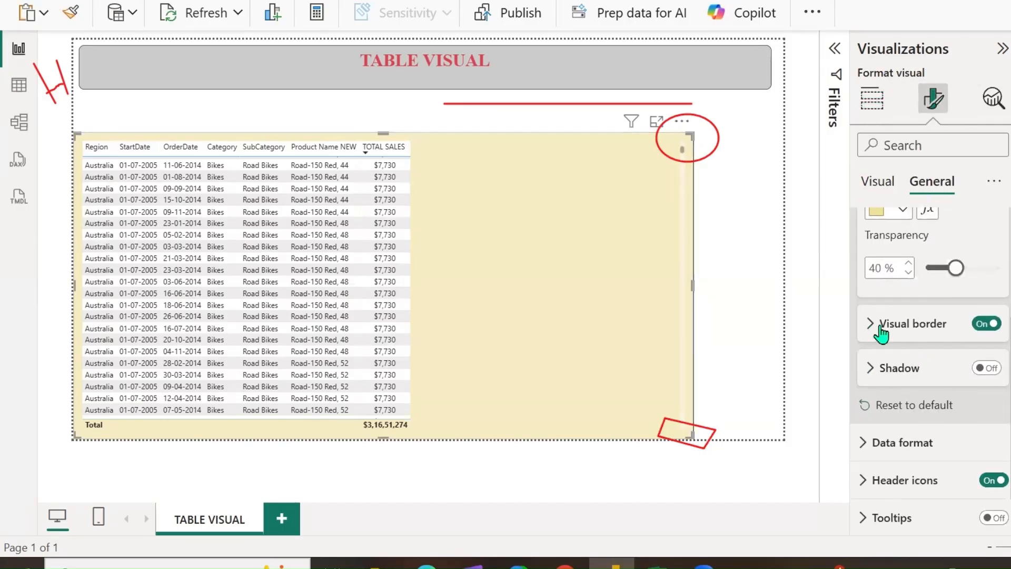
{"action": "left_click", "coordinate": [871, 325]}
{"action": "scroll", "coordinate": [955, 377], "scroll_direction": "down", "scroll_amount": 2}
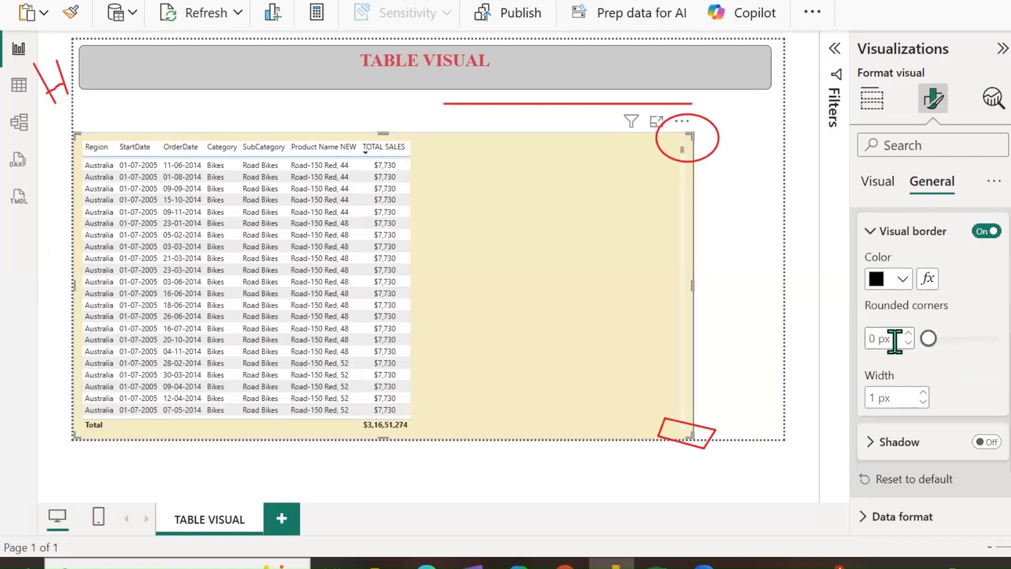
{"action": "left_click", "coordinate": [872, 337]}
{"action": "type", "text": "10"}
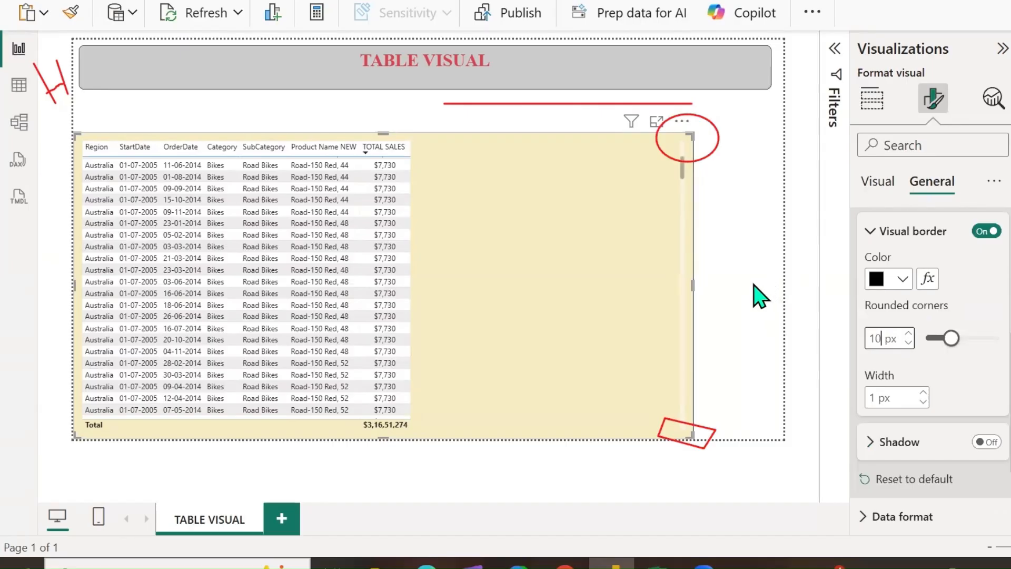
{"action": "left_click", "coordinate": [922, 393]}
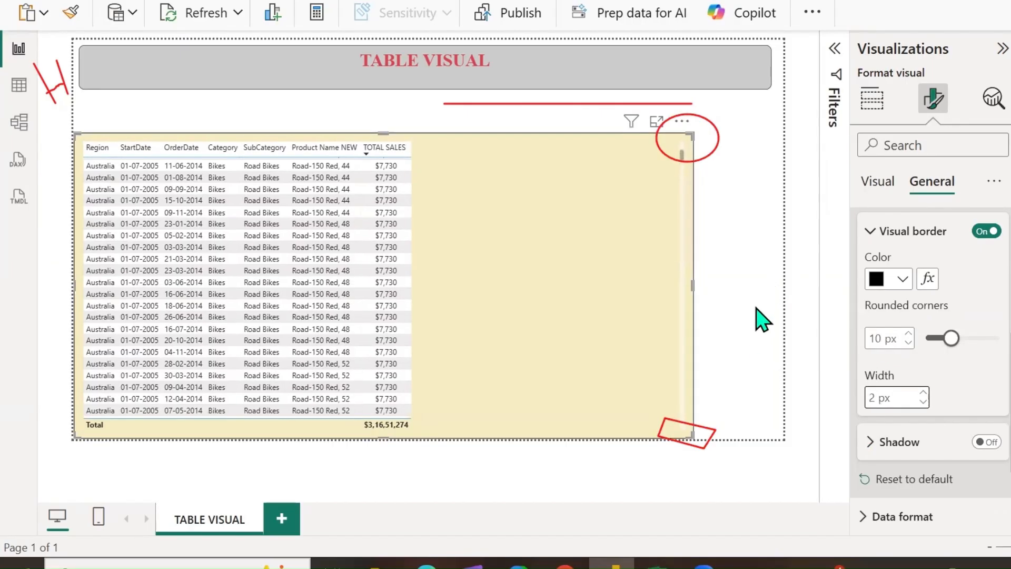
{"action": "left_click", "coordinate": [728, 289]}
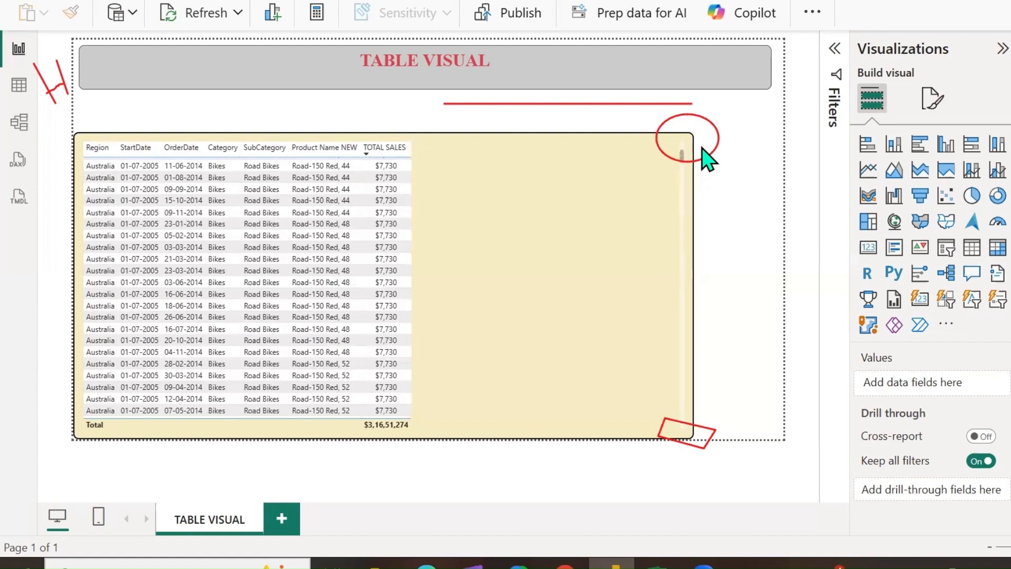
Step: Turn on the shadow effect for the table visual in its general format settings
{"action": "left_click", "coordinate": [591, 237]}
{"action": "left_click", "coordinate": [932, 98]}
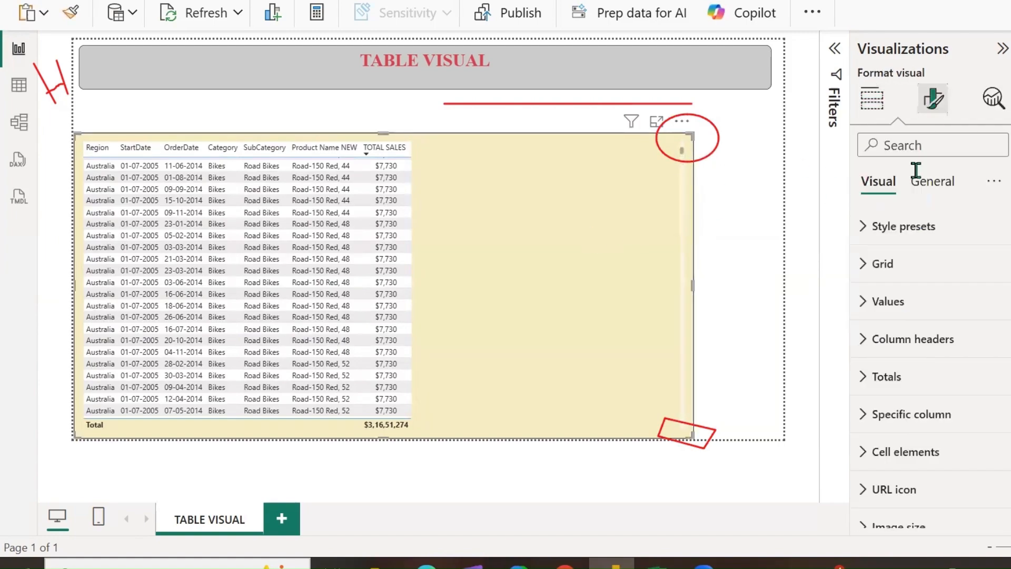
{"action": "left_click", "coordinate": [931, 181]}
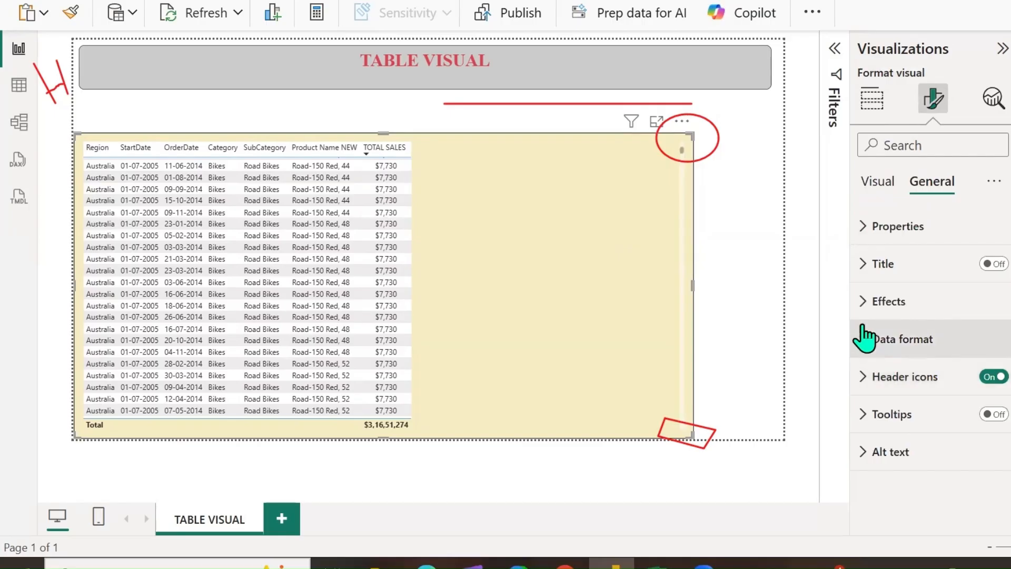
{"action": "left_click", "coordinate": [863, 306]}
{"action": "scroll", "coordinate": [916, 380], "scroll_direction": "down", "scroll_amount": 3}
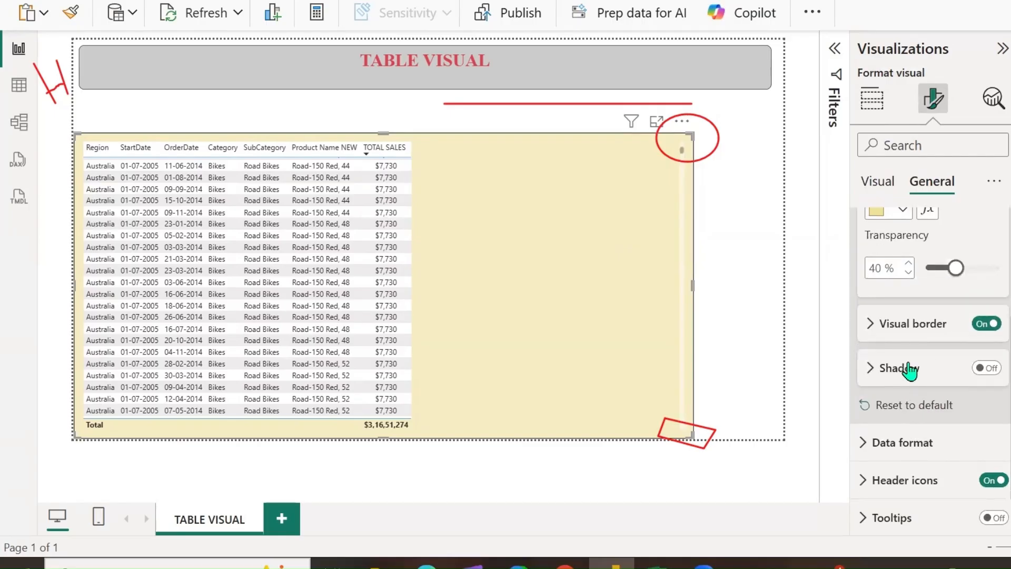
{"action": "left_click", "coordinate": [983, 368]}
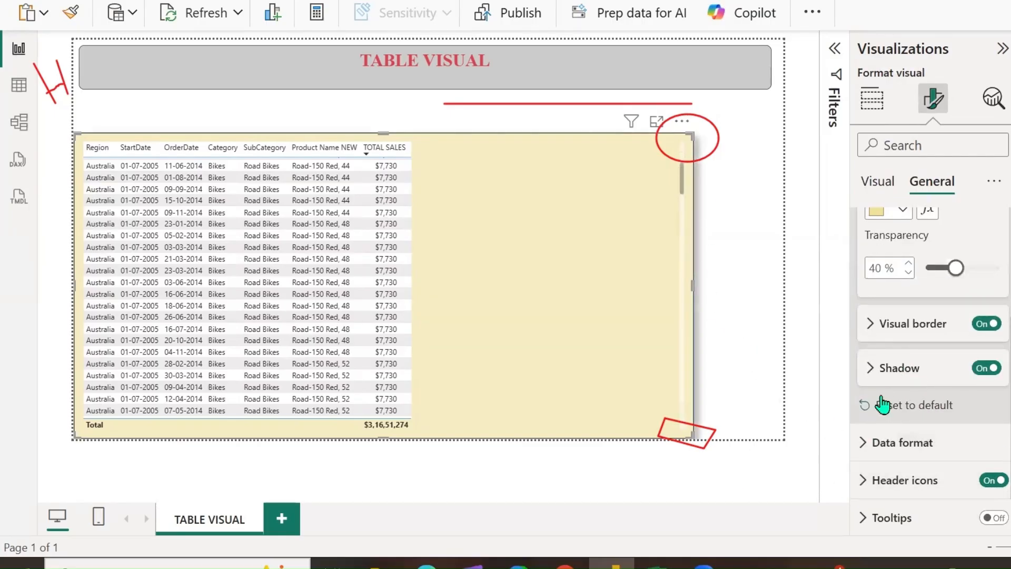
Step: Open the table's data format settings and apply them to the TOTAL SALES column
{"action": "scroll", "coordinate": [889, 427], "scroll_direction": "down", "scroll_amount": 1}
{"action": "left_click", "coordinate": [864, 404]}
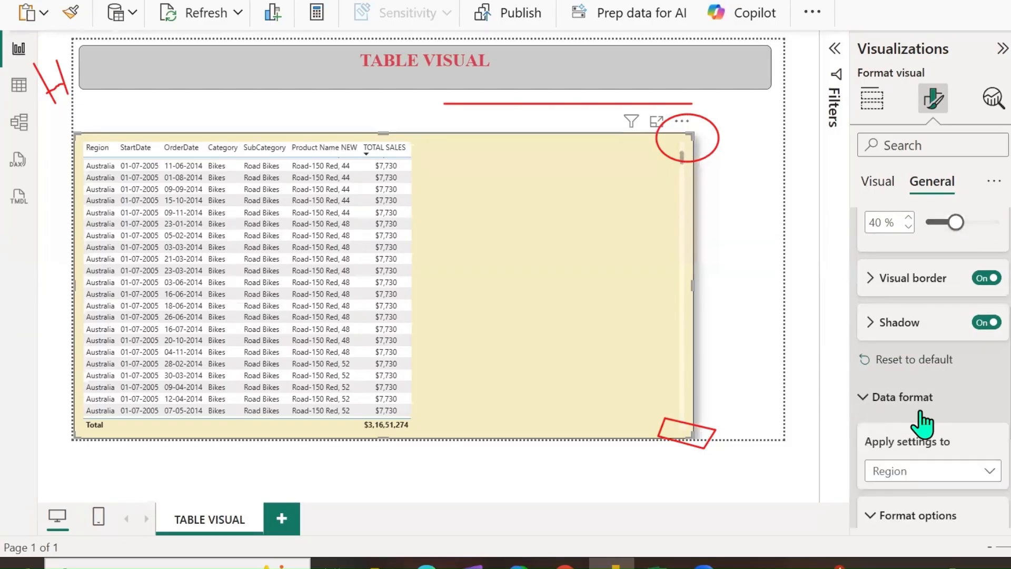
{"action": "scroll", "coordinate": [921, 422], "scroll_direction": "down", "scroll_amount": 3}
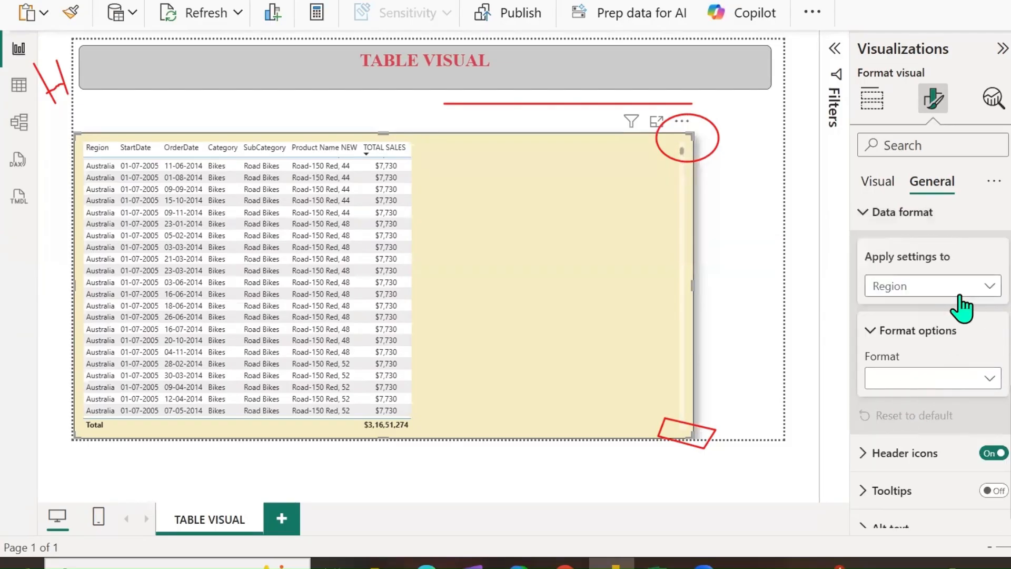
{"action": "left_click", "coordinate": [988, 287]}
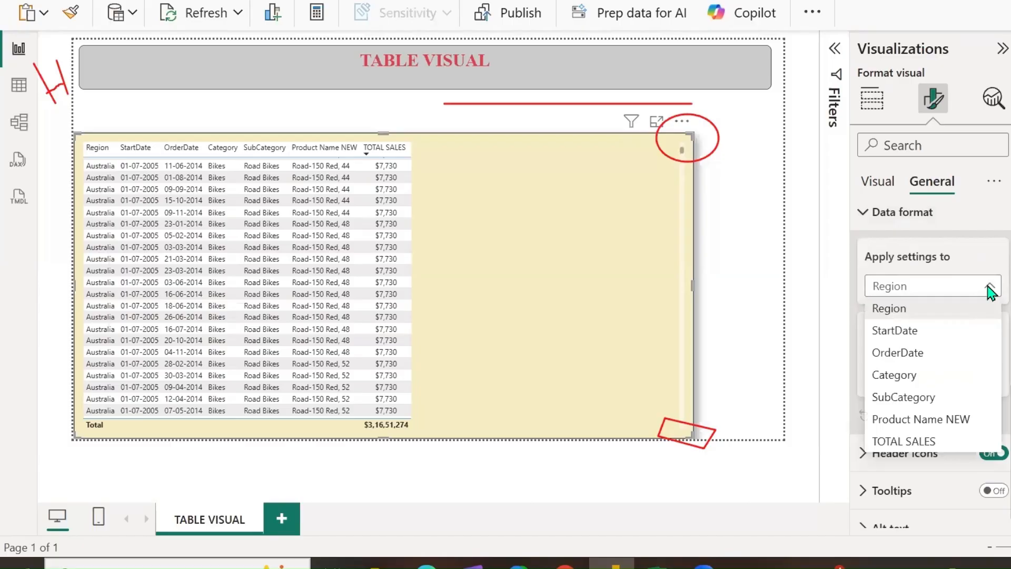
{"action": "left_click", "coordinate": [986, 286]}
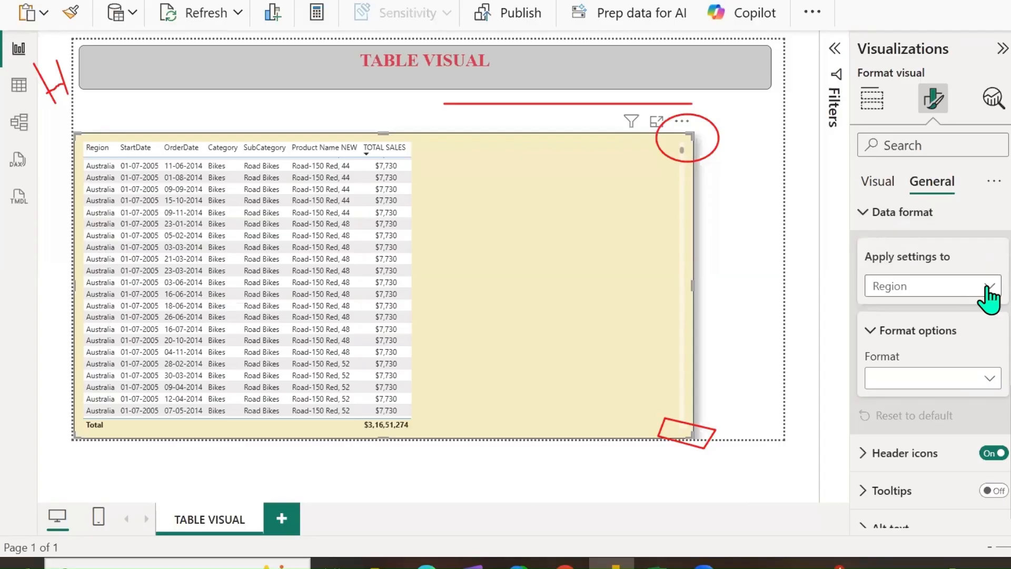
{"action": "left_click", "coordinate": [989, 287]}
{"action": "left_click", "coordinate": [901, 442]}
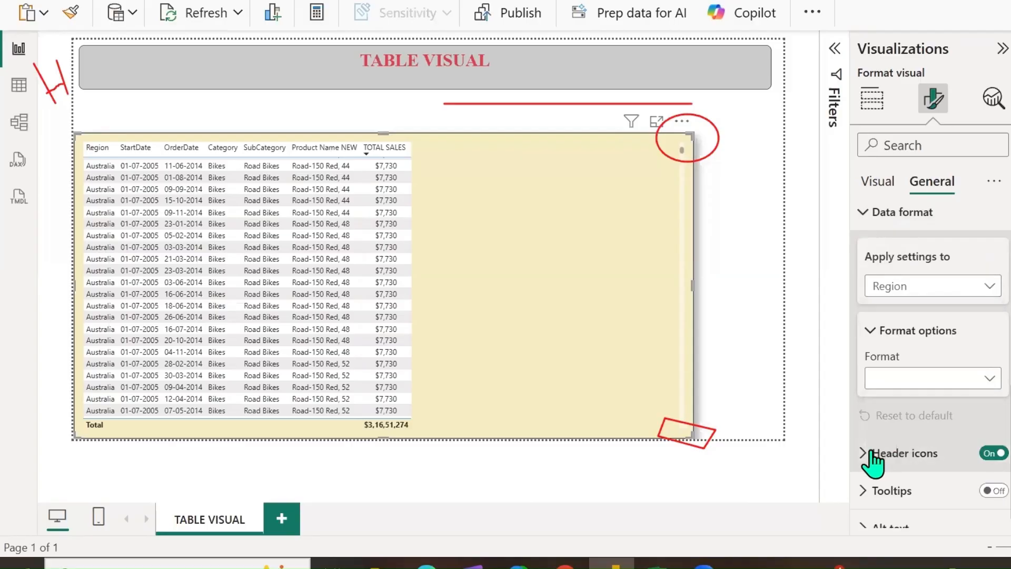
Step: Format TOTAL SALES as a decimal number with 2 decimal places and check the values in the table
{"action": "left_click", "coordinate": [985, 380]}
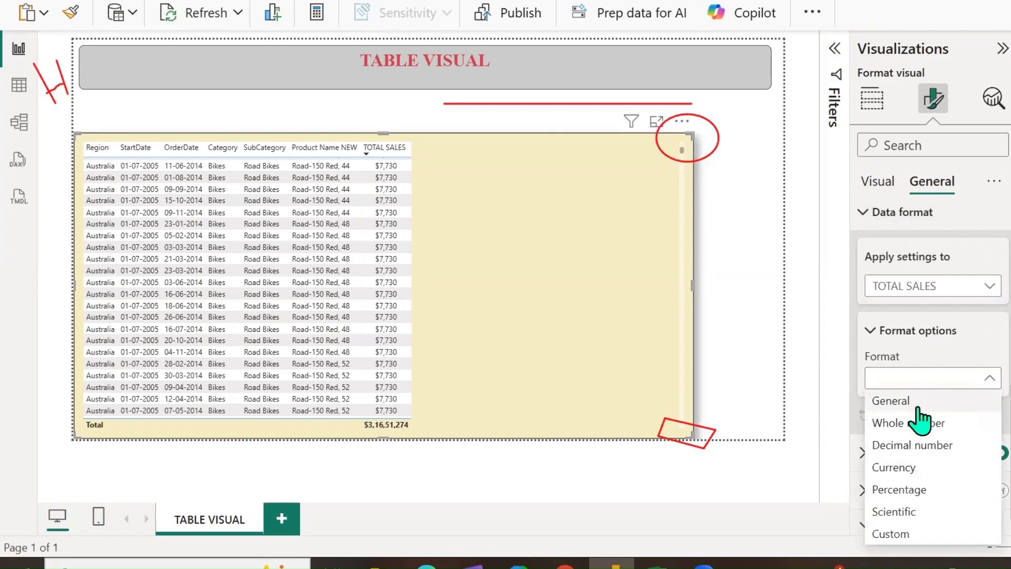
{"action": "left_click", "coordinate": [921, 448]}
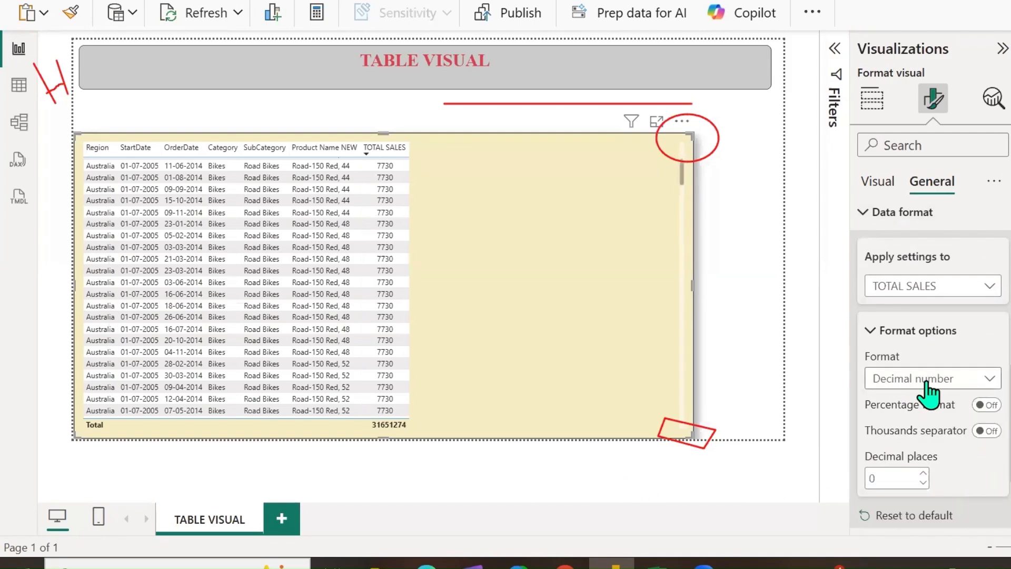
{"action": "scroll", "coordinate": [927, 432], "scroll_direction": "down", "scroll_amount": 2}
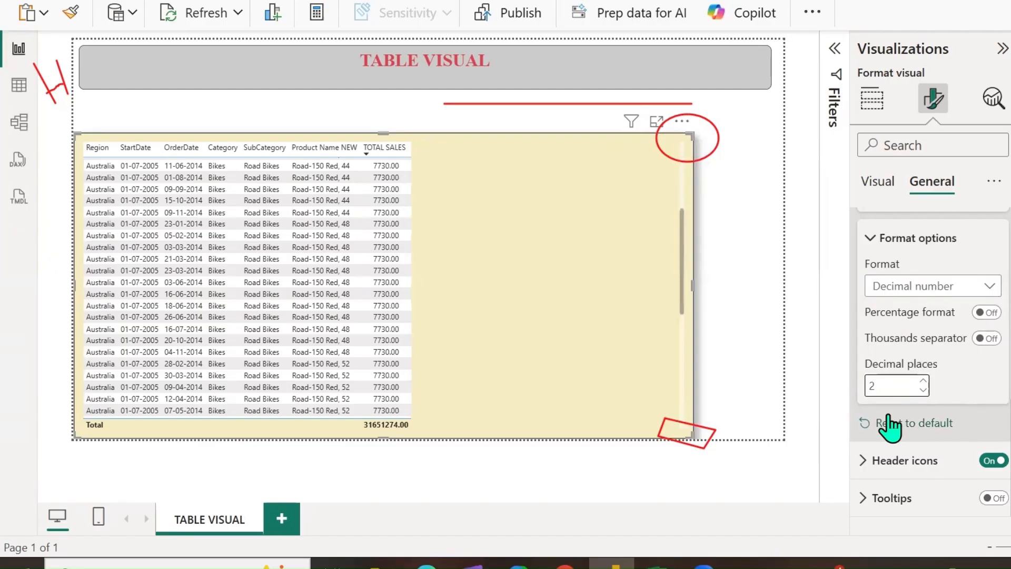
{"action": "scroll", "coordinate": [524, 244], "scroll_direction": "down", "scroll_amount": 5}
{"action": "scroll", "coordinate": [521, 238], "scroll_direction": "up", "scroll_amount": 8}
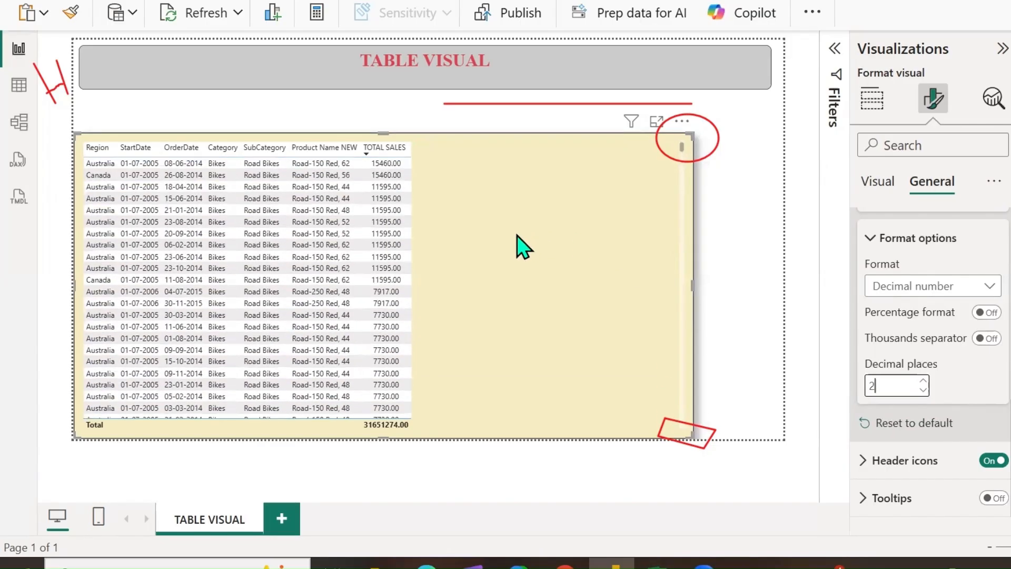
Step: Reset the table's data format settings to default and collapse that section
{"action": "left_click", "coordinate": [864, 429]}
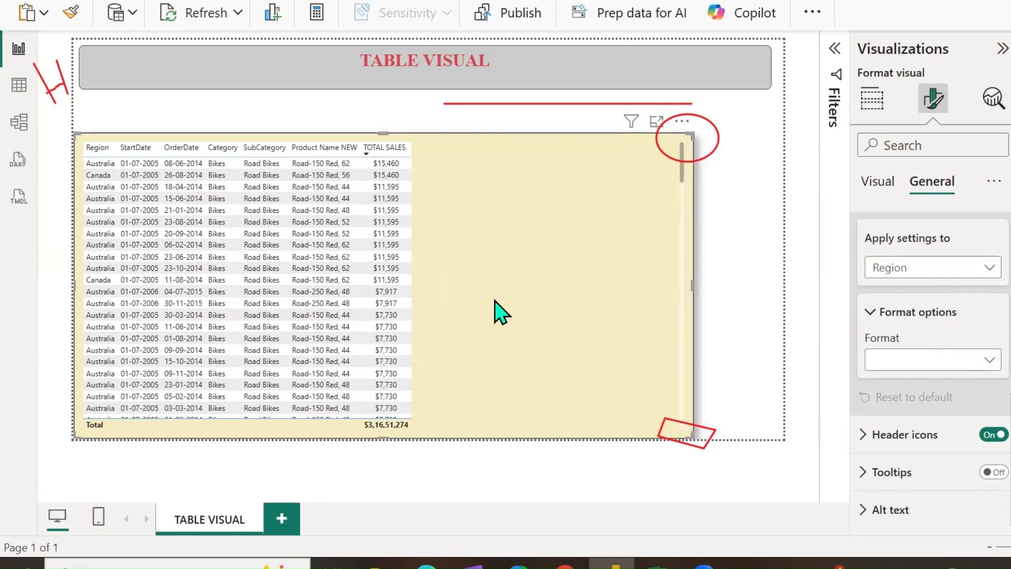
{"action": "scroll", "coordinate": [883, 374], "scroll_direction": "up", "scroll_amount": 4}
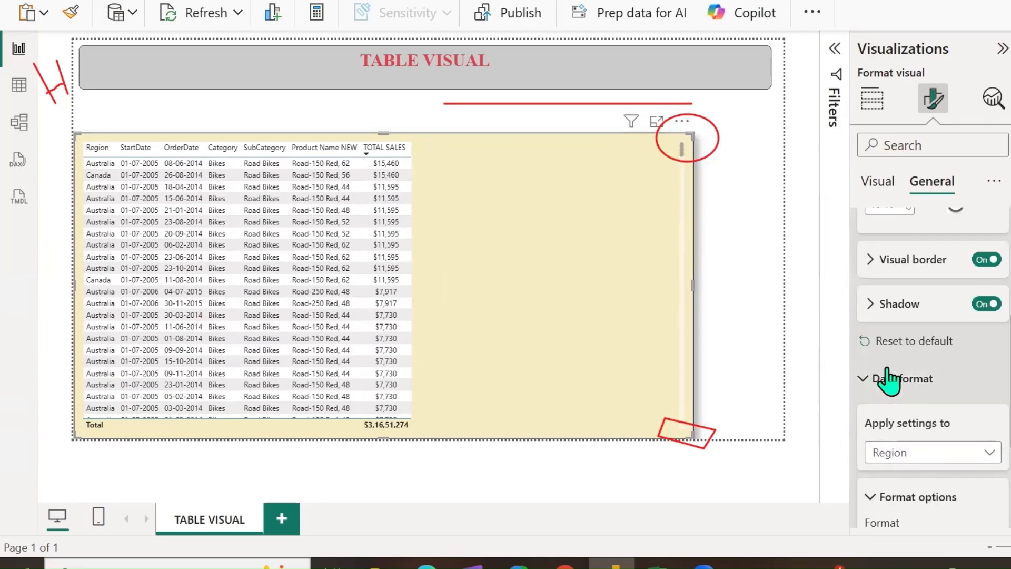
{"action": "left_click", "coordinate": [858, 385]}
Step: Open the table's header icon settings and set the icons' background color to light gray
{"action": "left_click", "coordinate": [865, 437]}
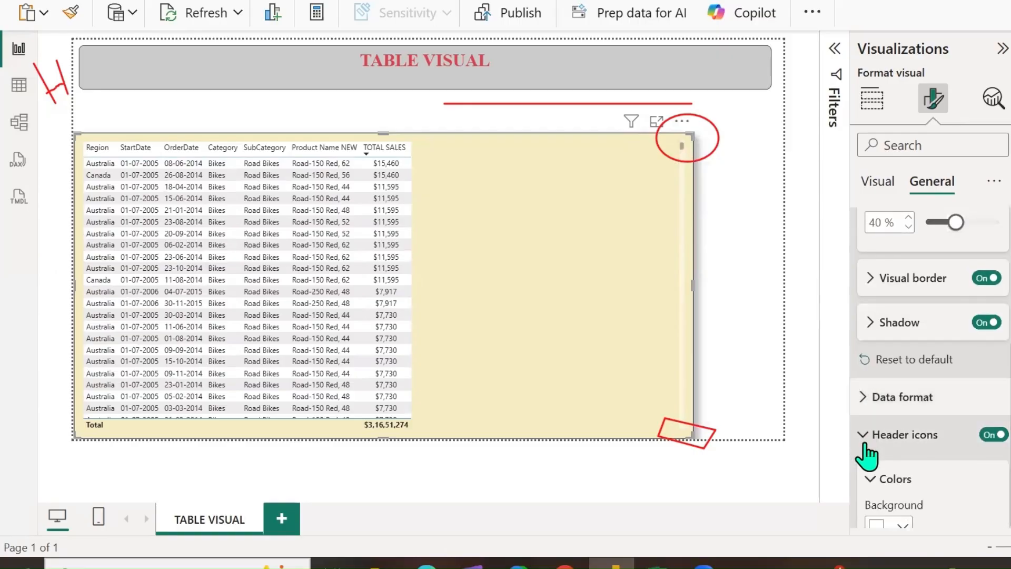
{"action": "scroll", "coordinate": [945, 481], "scroll_direction": "down", "scroll_amount": 3}
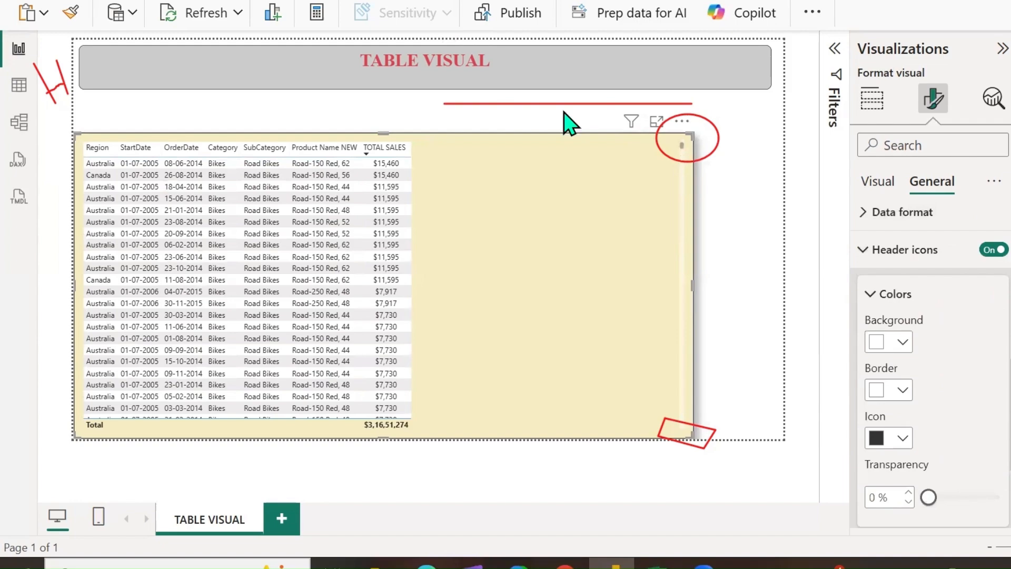
{"action": "left_click_drag", "start_coordinate": [687, 116], "coordinate": [691, 480]}
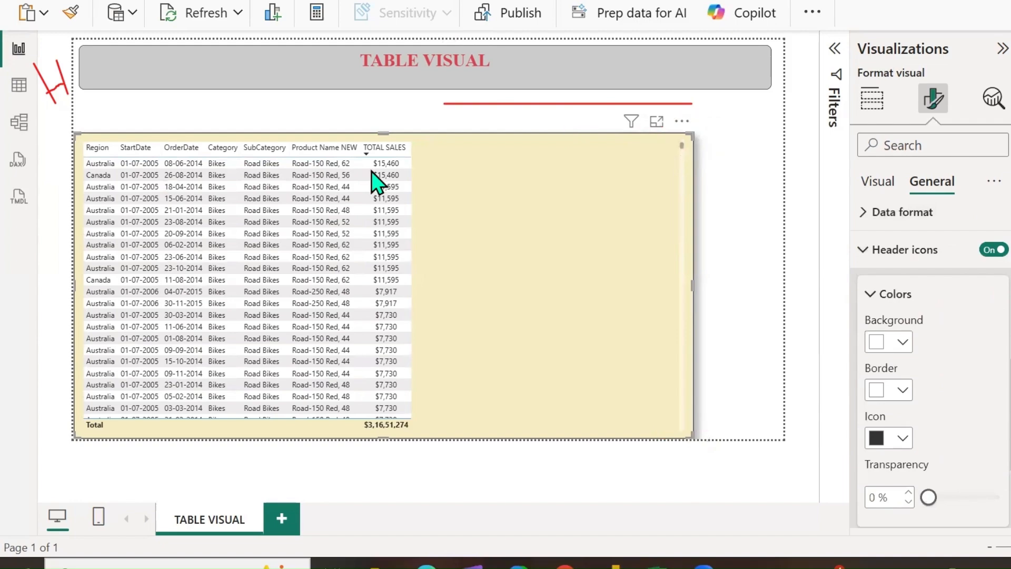
{"action": "mouse_move", "coordinate": [615, 124]}
{"action": "left_mouse_down"}
{"action": "mouse_move", "coordinate": [651, 151]}
{"action": "mouse_move", "coordinate": [708, 109]}
{"action": "mouse_move", "coordinate": [626, 94]}
{"action": "mouse_move", "coordinate": [614, 125]}
{"action": "left_mouse_up"}
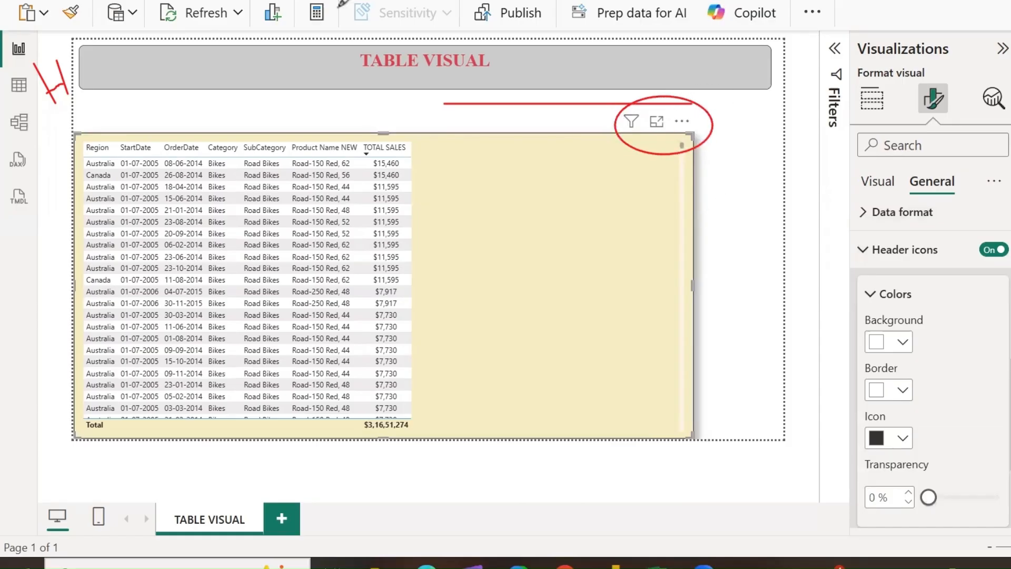
{"action": "left_click", "coordinate": [889, 342]}
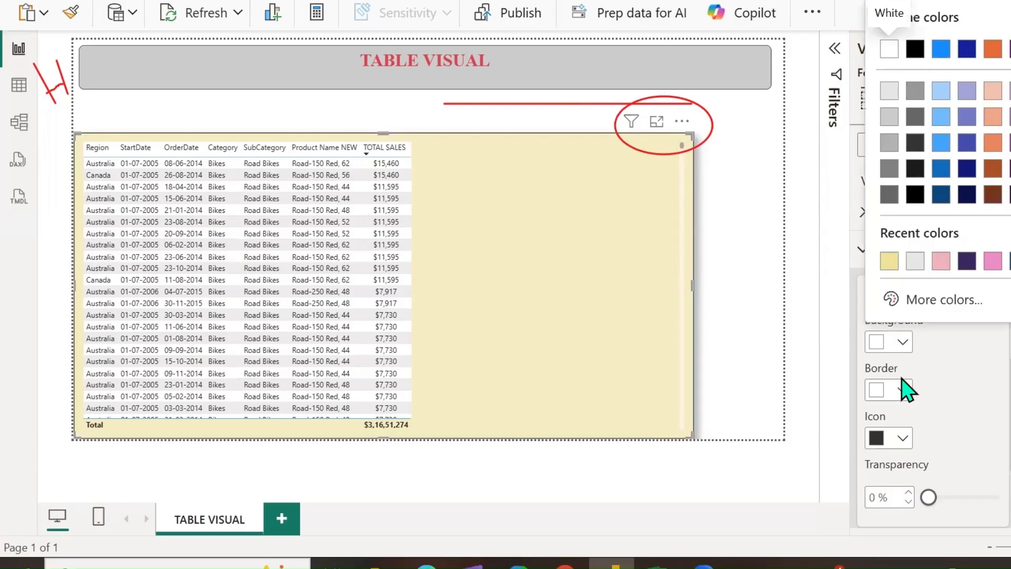
{"action": "left_click", "coordinate": [888, 92]}
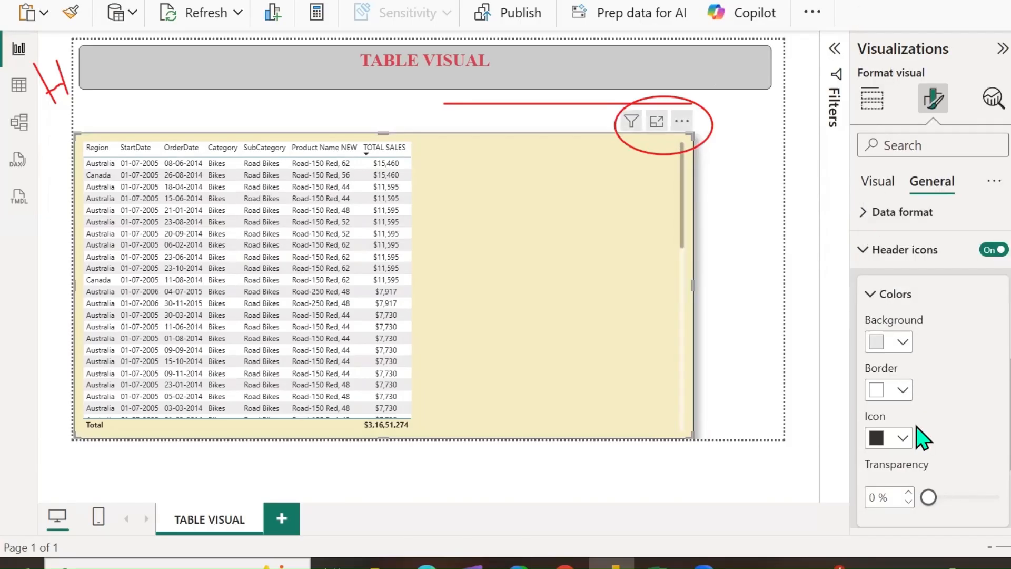
Step: Set the header icons' border color to gold and their icon color to light pink
{"action": "left_click", "coordinate": [904, 392]}
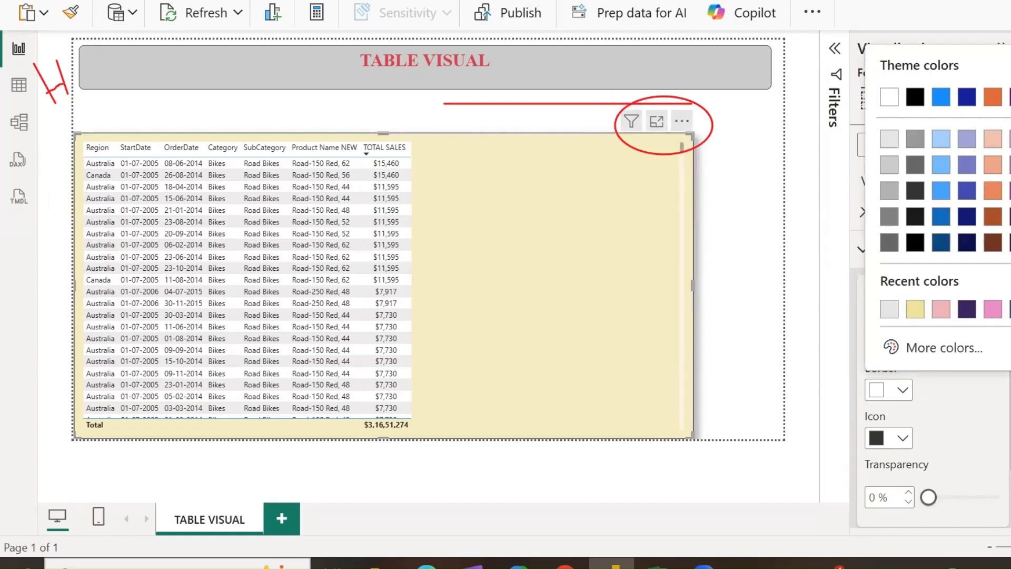
{"action": "left_click", "coordinate": [895, 439]}
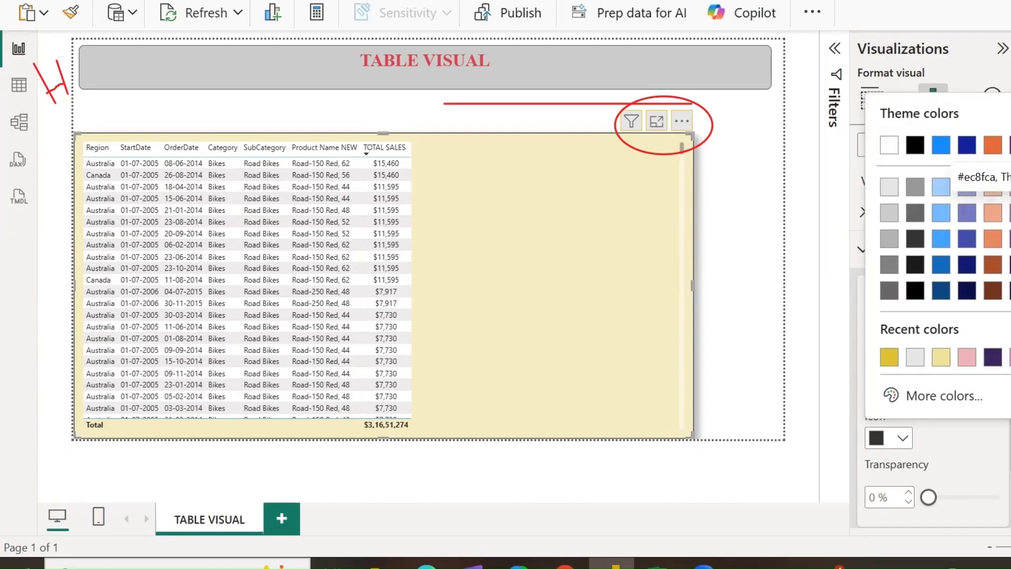
{"action": "left_click", "coordinate": [1008, 357]}
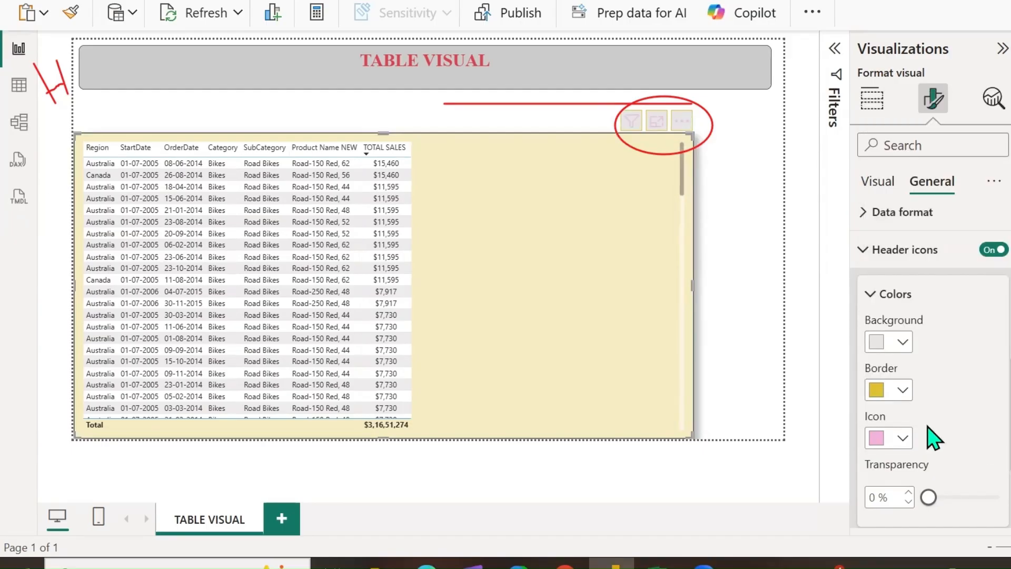
Step: Set the header icons' icon color to white and their border color to light red, with transparency at 0%
{"action": "left_click", "coordinate": [882, 440]}
{"action": "left_click", "coordinate": [889, 146]}
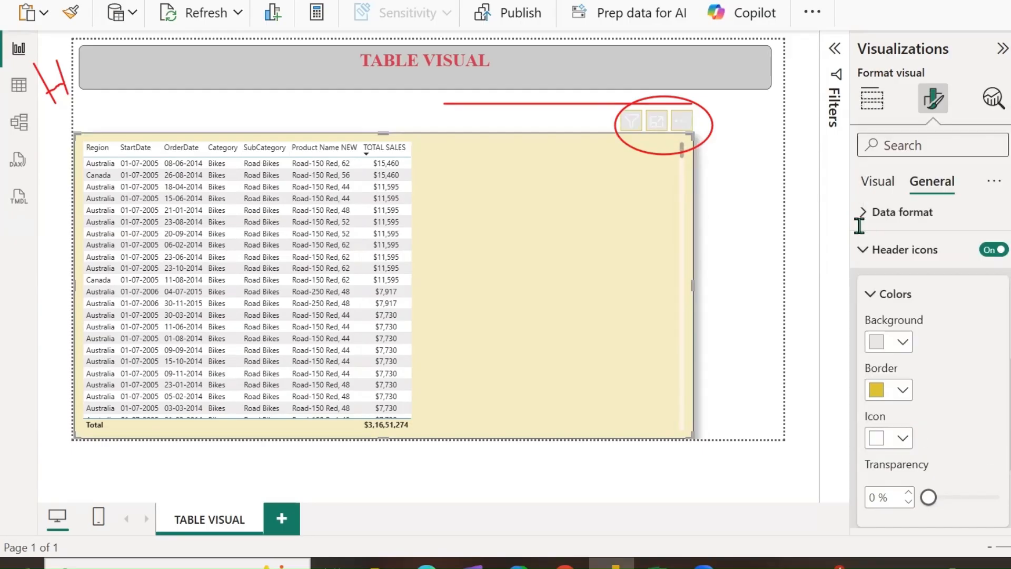
{"action": "left_click", "coordinate": [901, 391]}
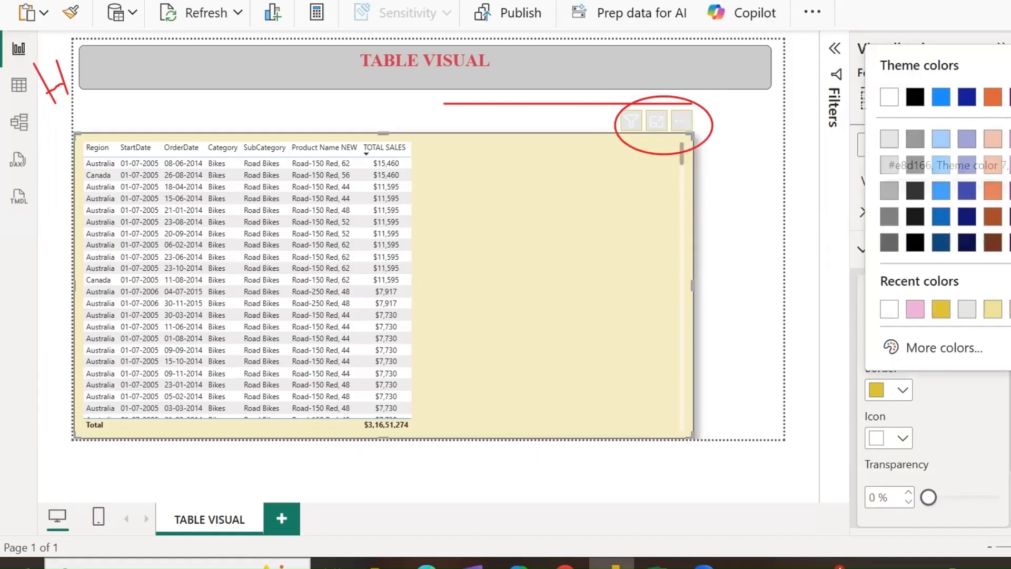
{"action": "left_click", "coordinate": [882, 307]}
{"action": "scroll", "coordinate": [925, 451], "scroll_direction": "down", "scroll_amount": 3}
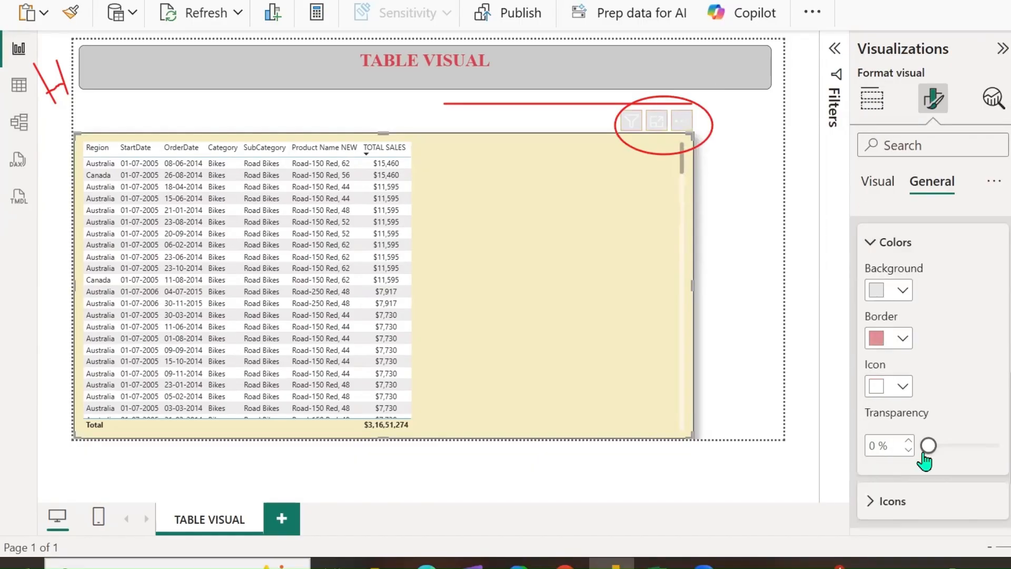
{"action": "mouse_move", "coordinate": [925, 342]}
{"action": "left_mouse_down"}
{"action": "mouse_move", "coordinate": [998, 343]}
{"action": "mouse_move", "coordinate": [924, 343]}
{"action": "left_mouse_up"}
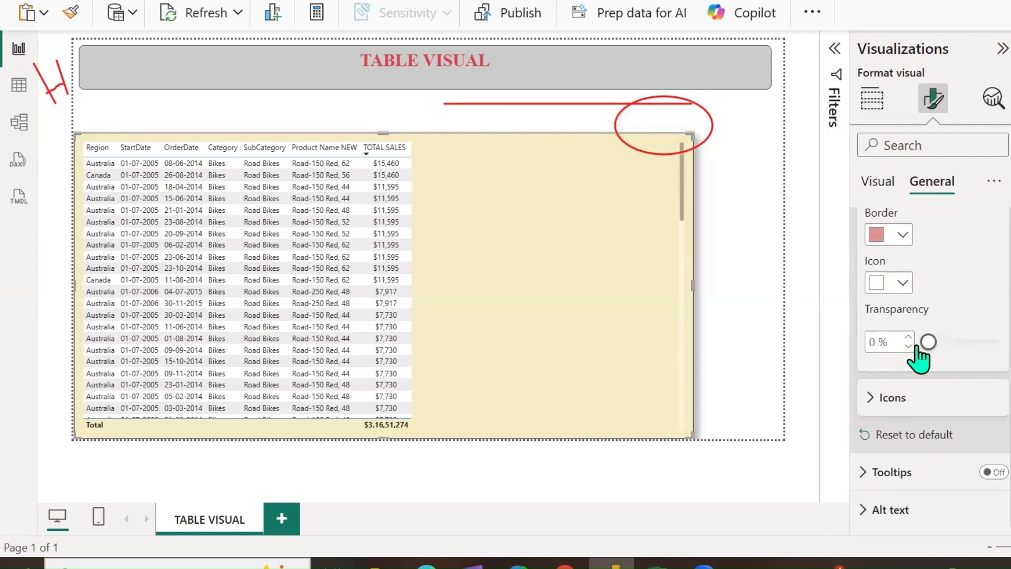
Step: Expand the individual header icon options and examine the list from Visual information to Smart narrative
{"action": "left_click", "coordinate": [877, 399]}
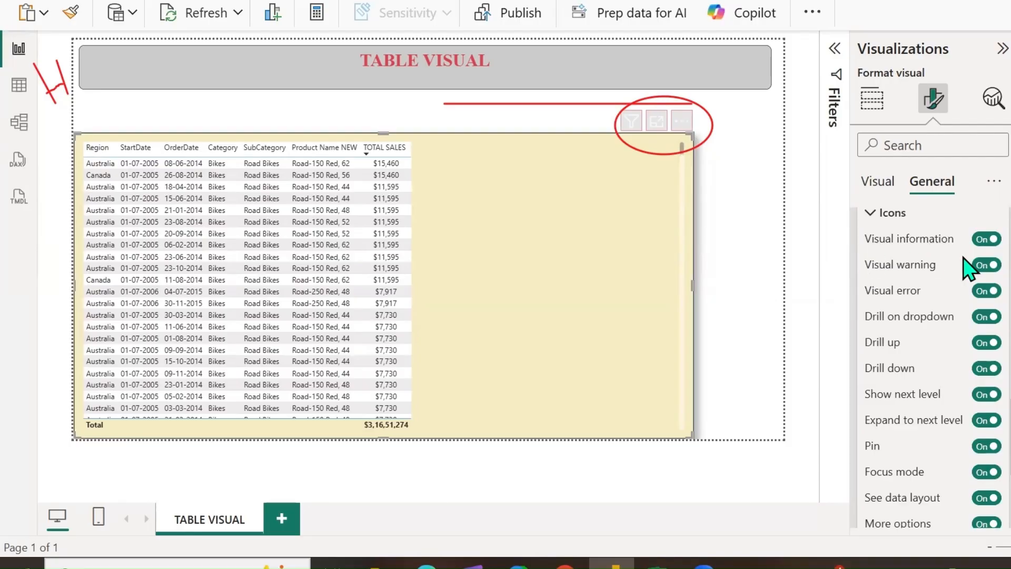
{"action": "scroll", "coordinate": [924, 350], "scroll_direction": "down", "scroll_amount": 2}
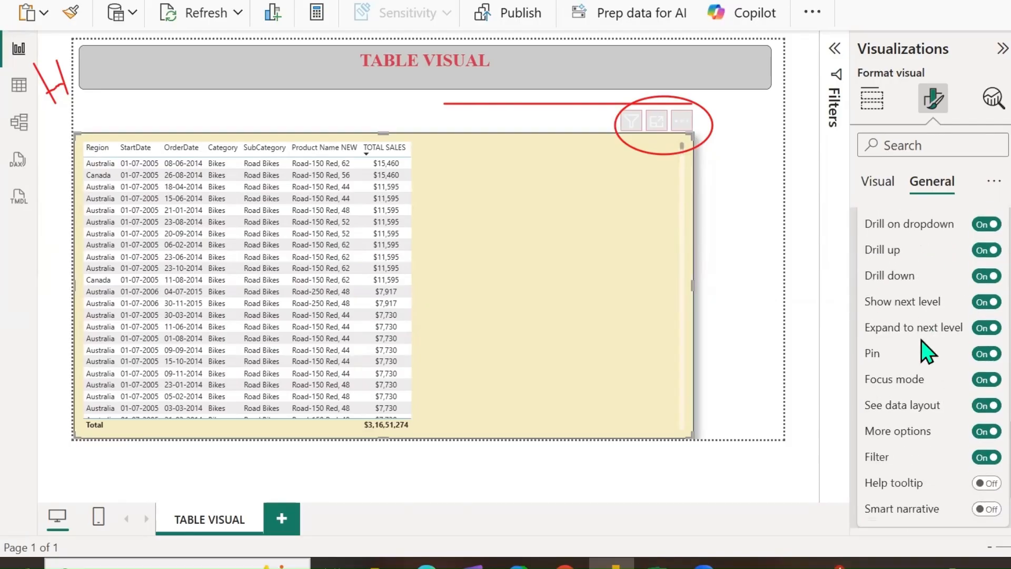
{"action": "scroll", "coordinate": [926, 350], "scroll_direction": "down", "scroll_amount": 2}
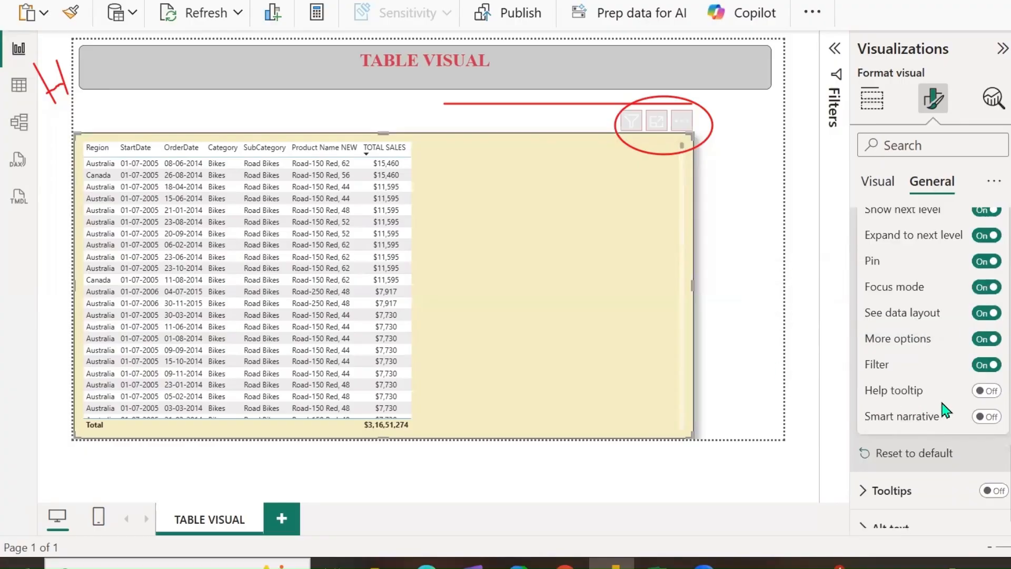
{"action": "scroll", "coordinate": [944, 408], "scroll_direction": "up", "scroll_amount": 6}
{"action": "scroll", "coordinate": [944, 408], "scroll_direction": "down", "scroll_amount": 4}
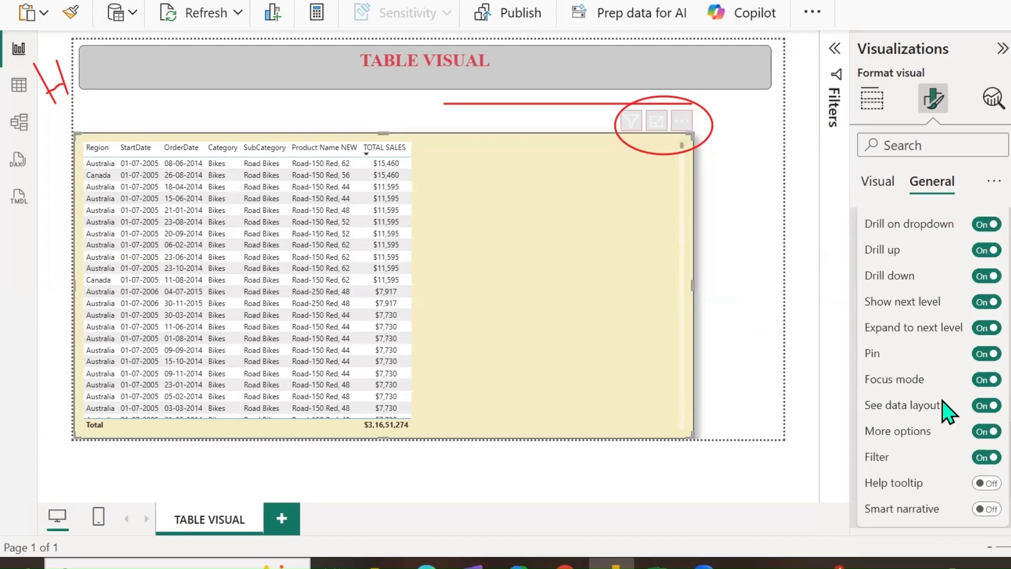
{"action": "scroll", "coordinate": [946, 412], "scroll_direction": "down", "scroll_amount": 2}
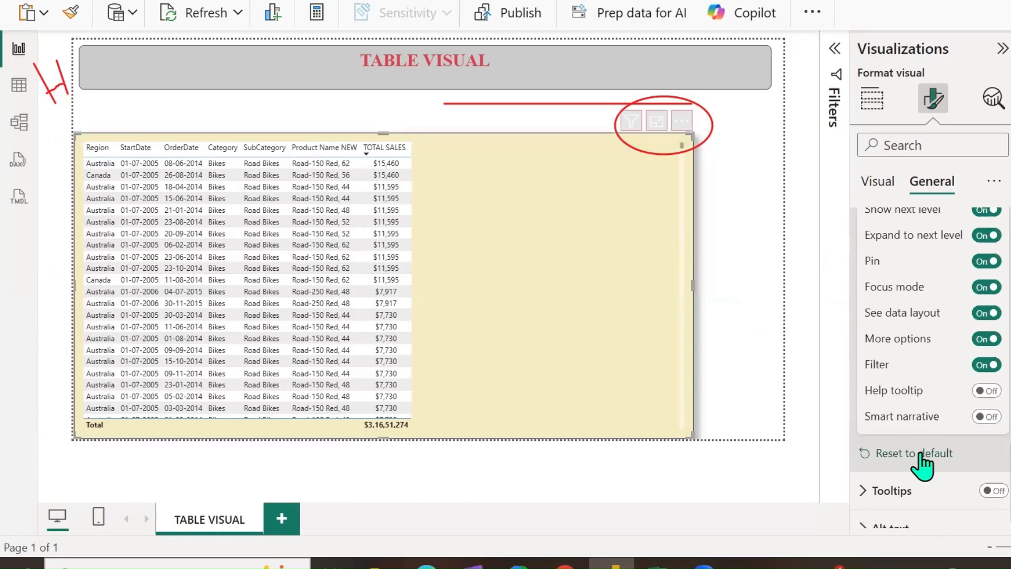
{"action": "scroll", "coordinate": [921, 442], "scroll_direction": "down", "scroll_amount": 1}
{"action": "scroll", "coordinate": [921, 439], "scroll_direction": "up", "scroll_amount": 2}
{"action": "scroll", "coordinate": [923, 446], "scroll_direction": "up", "scroll_amount": 8}
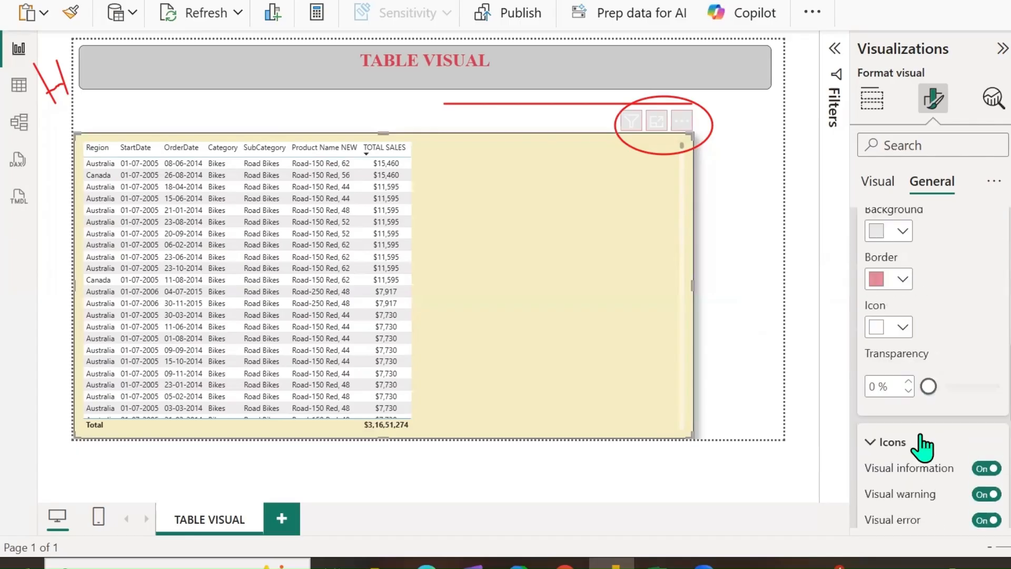